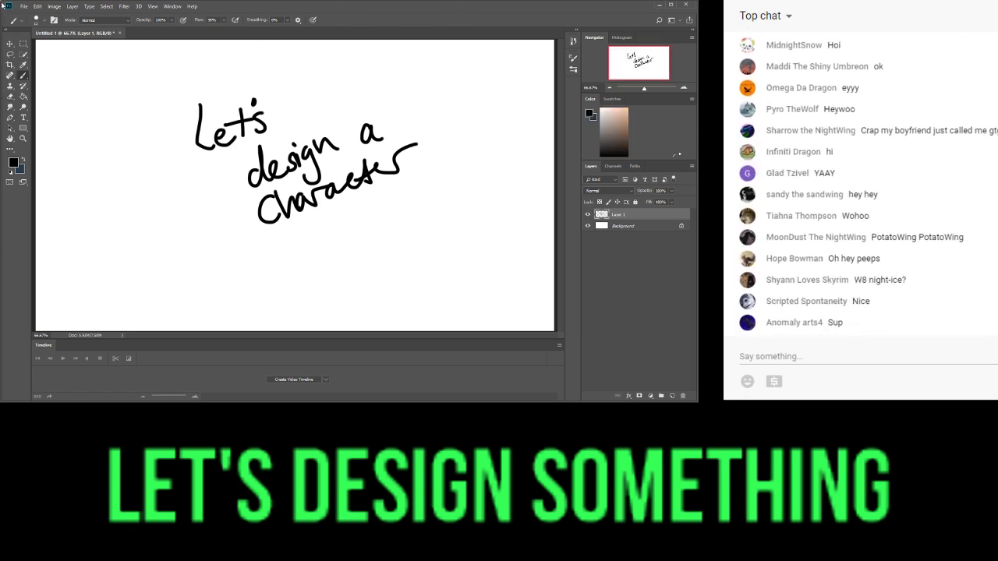
pyautogui.moveTo(244, 6); pyautogui.dragTo(209, 6)
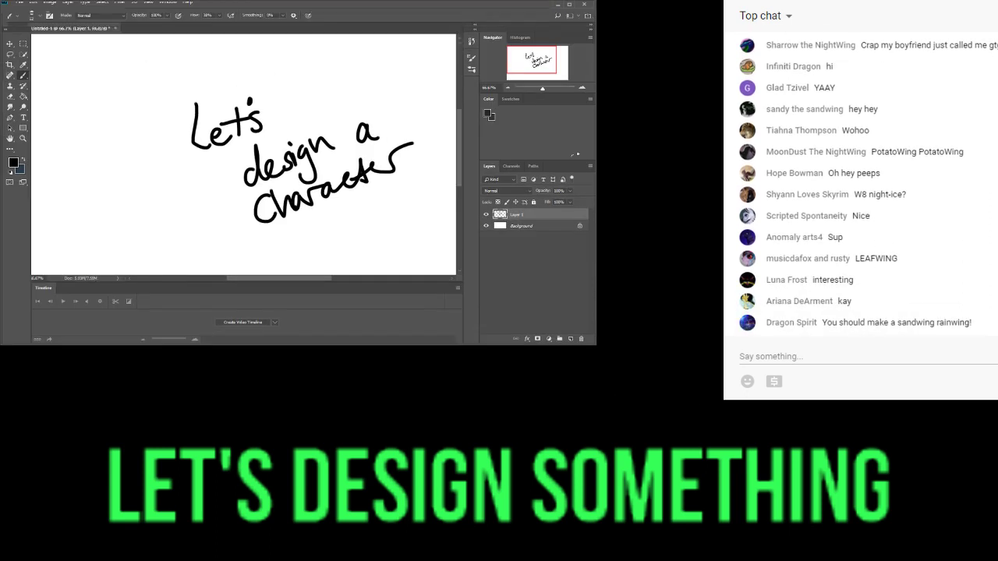
pyautogui.doubleClick(209, 5)
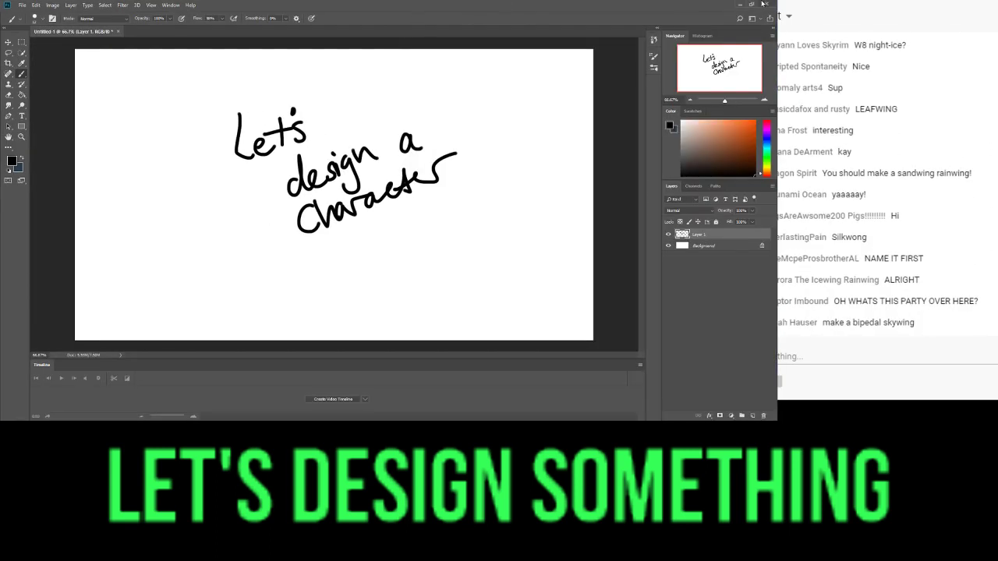
pyautogui.click(752, 4)
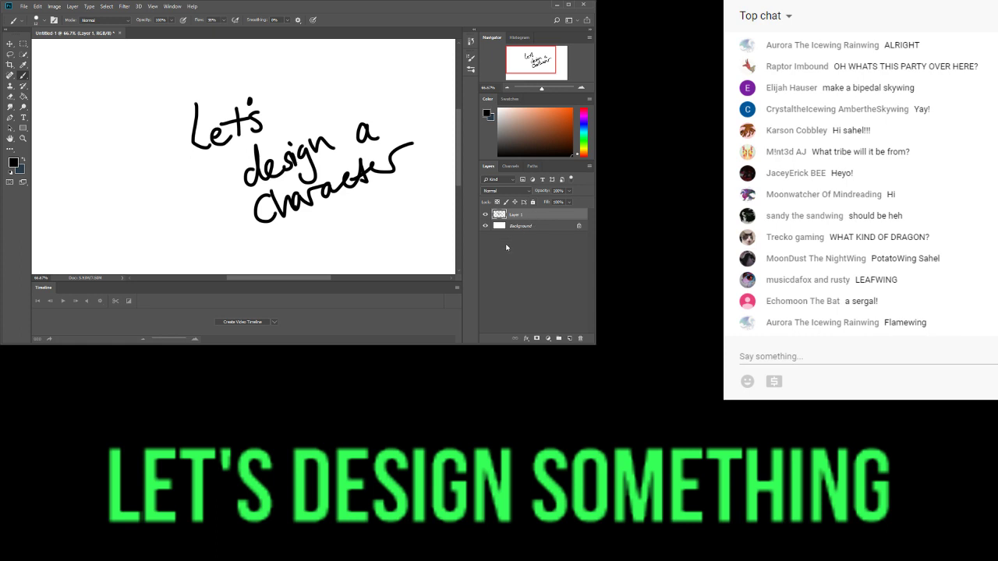
# - Delete the layer with the handwritten lettering, add two empty layers above the background and make the lower one, Layer 1, active
pyautogui.press('Delete')
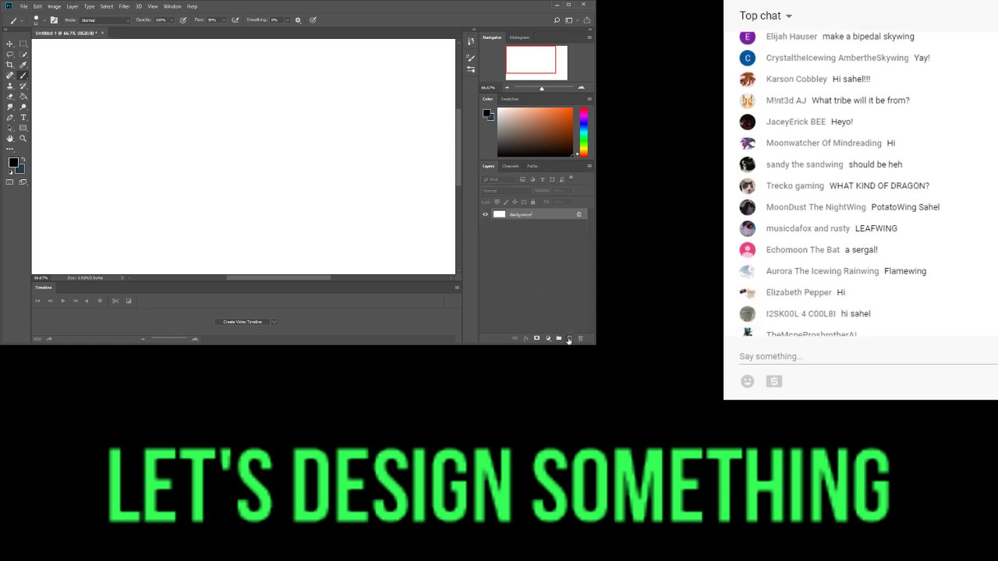
pyautogui.click(569, 339)
pyautogui.click(570, 339)
pyautogui.click(516, 228)
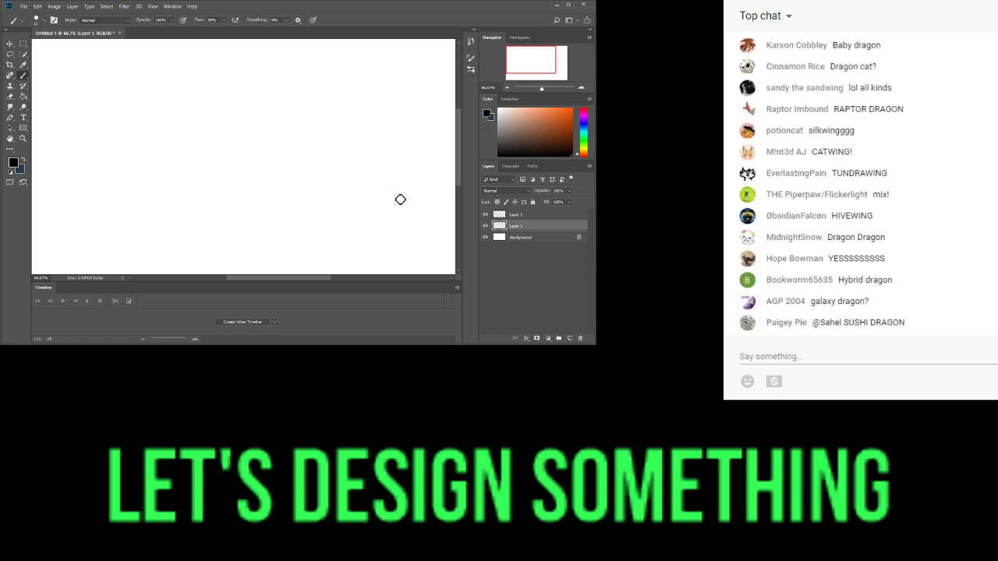
pyautogui.click(529, 88)
pyautogui.moveTo(530, 89); pyautogui.dragTo(537, 89)
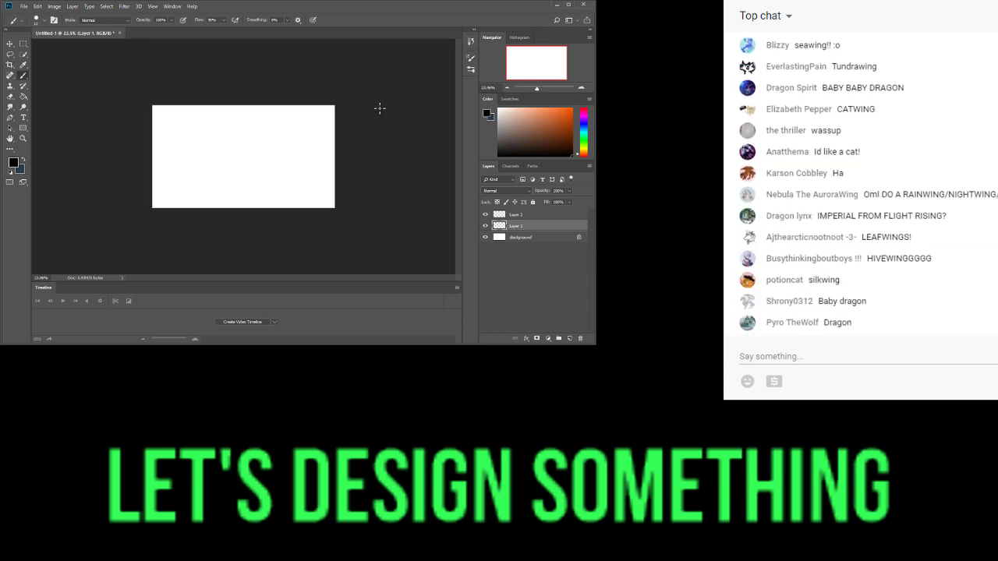
pyautogui.moveTo(183, 126)
pyautogui.mouseDown()
pyautogui.moveTo(236, 125)
pyautogui.moveTo(242, 141)
pyautogui.mouseUp()
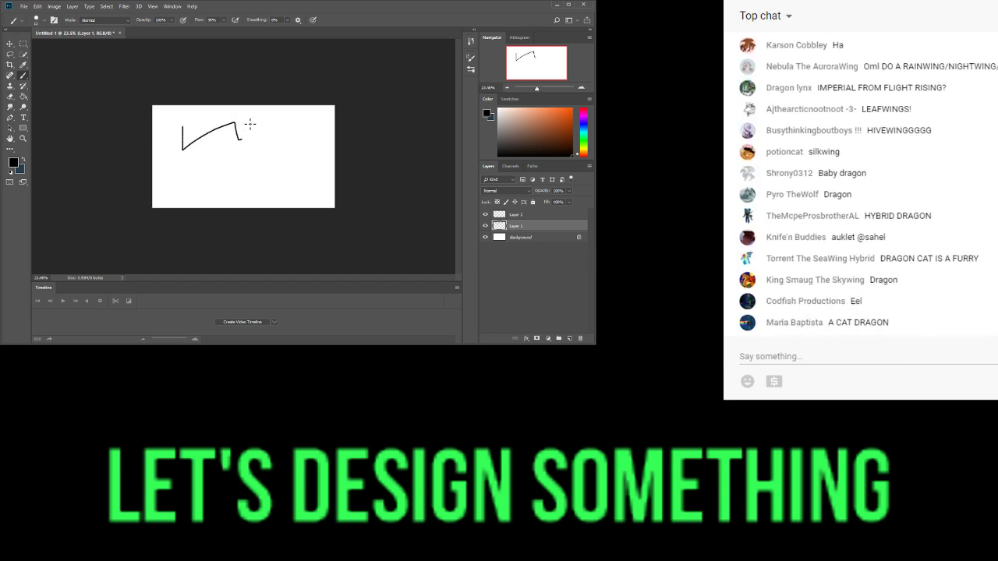
pyautogui.hotkey('ctrl', 'z')
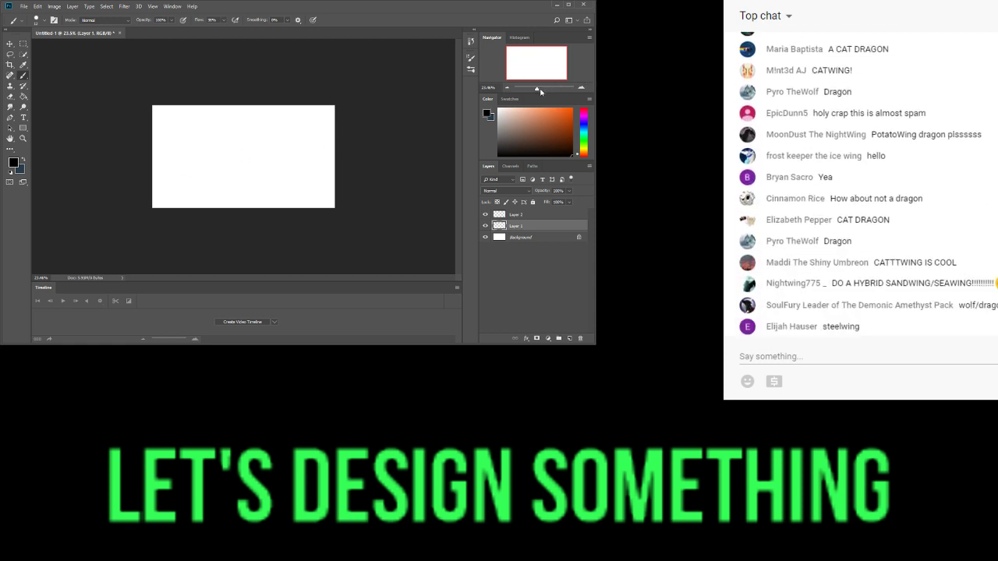
pyautogui.click(540, 87)
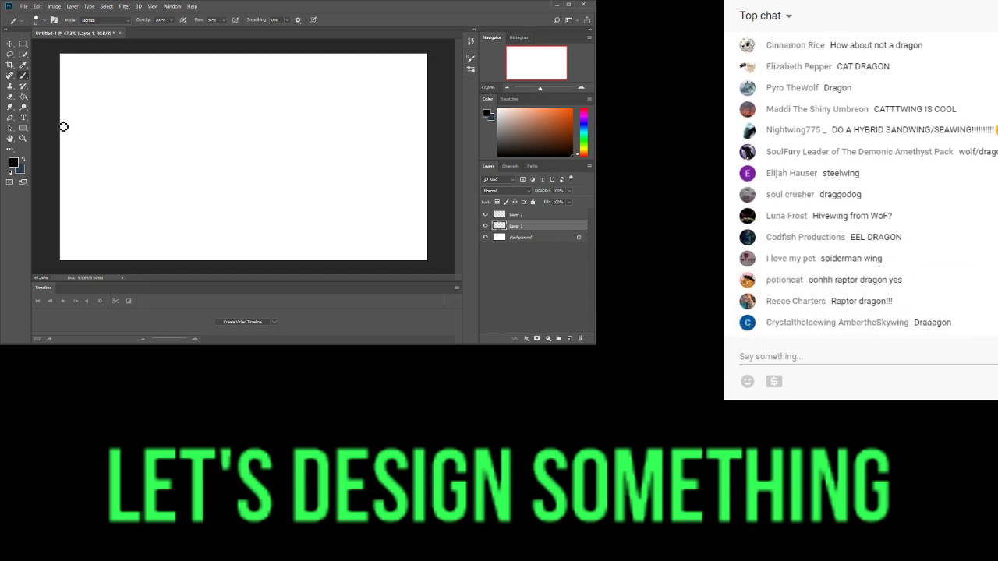
pyautogui.click(75, 58)
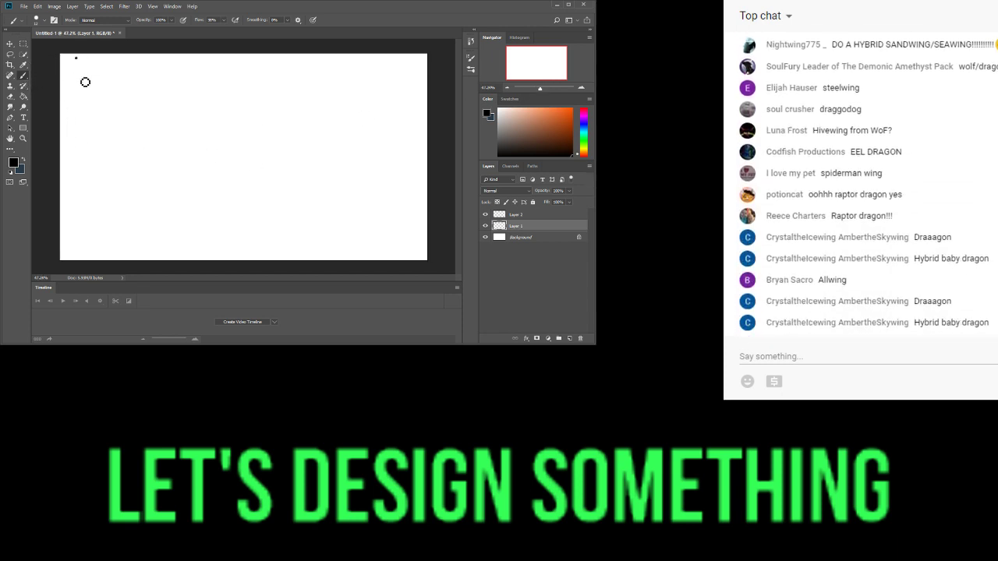
pyautogui.moveTo(77, 68)
pyautogui.mouseDown()
pyautogui.moveTo(123, 107)
pyautogui.moveTo(178, 123)
pyautogui.mouseUp()
pyautogui.click(100, 84)
pyautogui.hotkey('ctrl', 'z')
pyautogui.hotkey('ctrl', 'z')
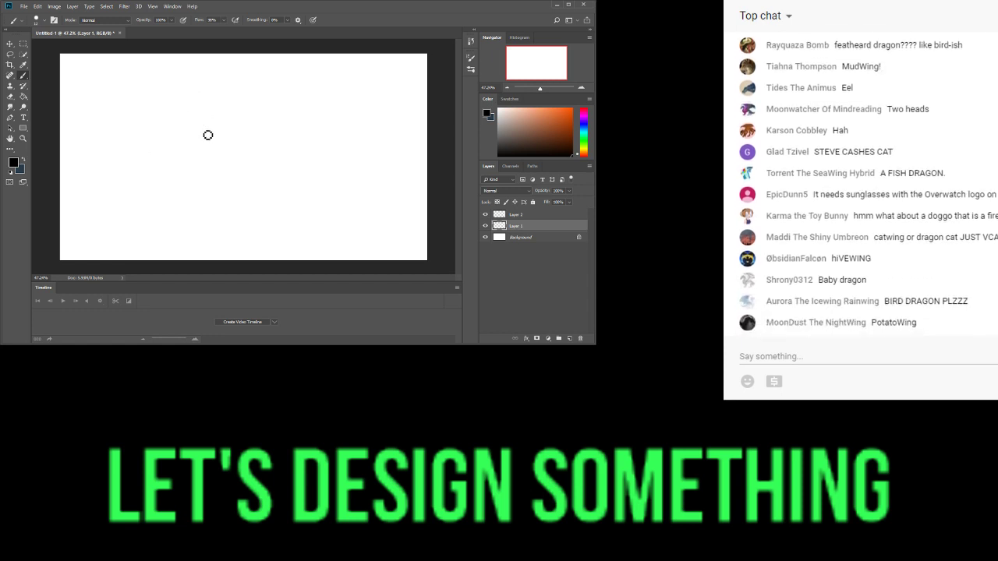
pyautogui.moveTo(206, 114); pyautogui.dragTo(227, 261)
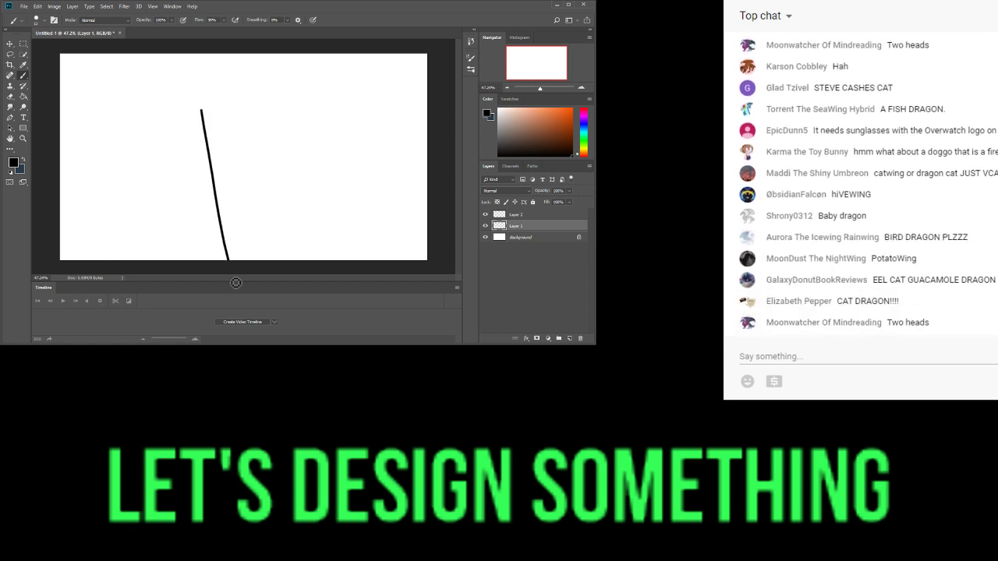
pyautogui.hotkey('ctrl', 'z')
pyautogui.click(176, 122)
pyautogui.click(190, 123)
pyautogui.click(209, 121)
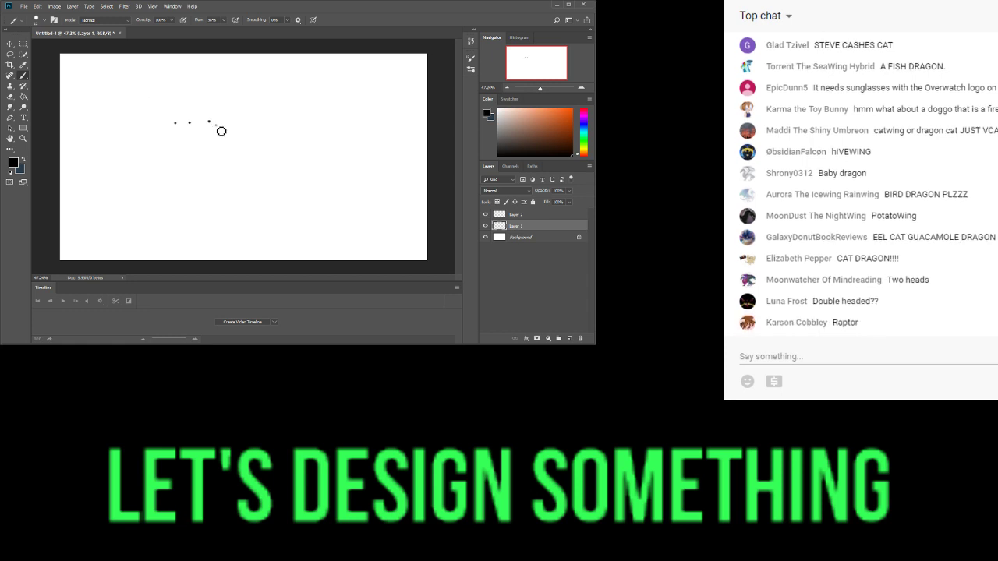
pyautogui.moveTo(185, 128); pyautogui.dragTo(181, 131)
pyautogui.hotkey('ctrl', 'z')
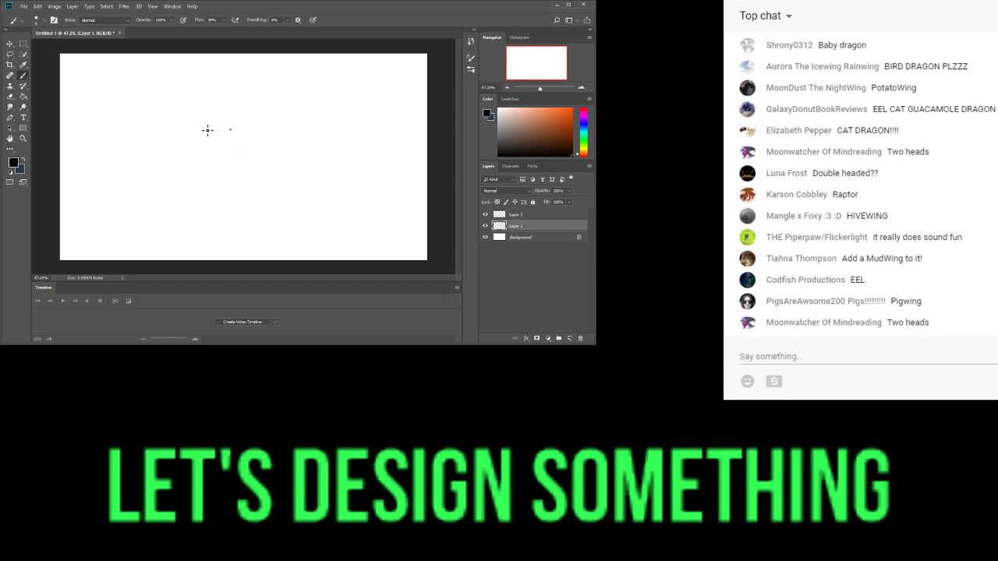
# - Sketch two rough black circles side by side in the upper-left half of the canvas as the character's two heads
pyautogui.moveTo(204, 119)
pyautogui.mouseDown()
pyautogui.moveTo(223, 138)
pyautogui.moveTo(208, 148)
pyautogui.mouseUp()
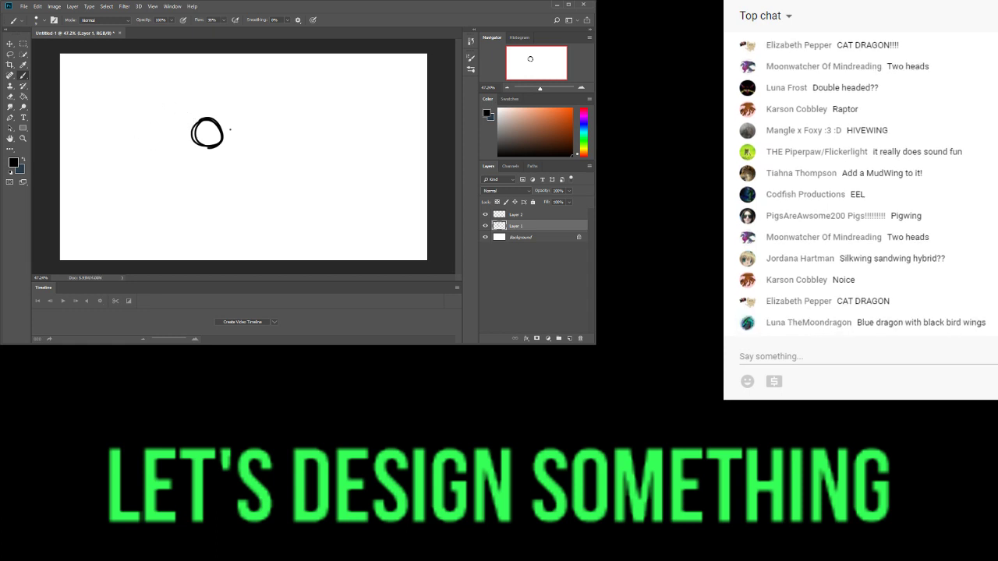
pyautogui.moveTo(134, 119); pyautogui.dragTo(153, 131)
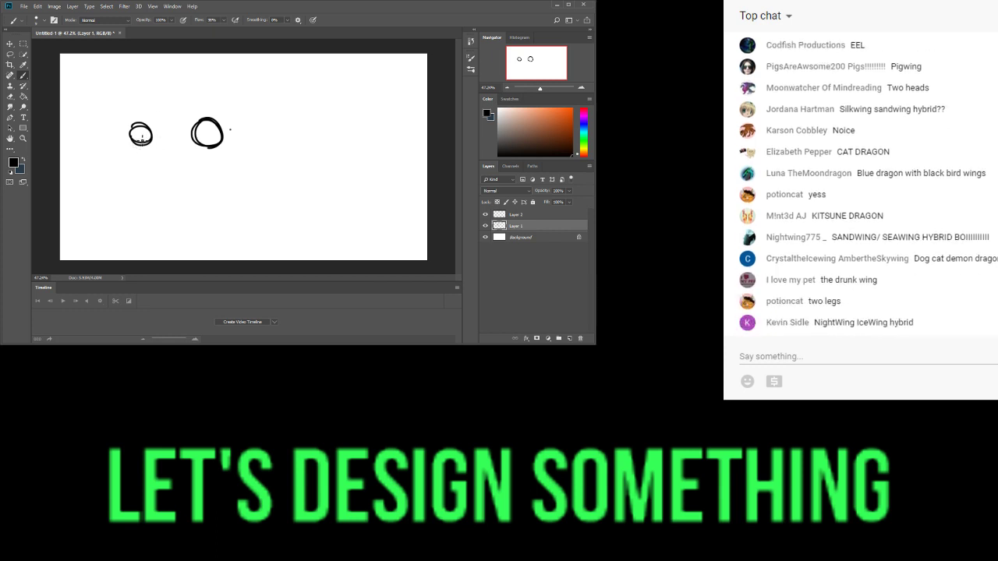
pyautogui.click(142, 158)
pyautogui.moveTo(148, 130)
pyautogui.mouseDown()
pyautogui.moveTo(161, 148)
pyautogui.moveTo(151, 141)
pyautogui.mouseUp()
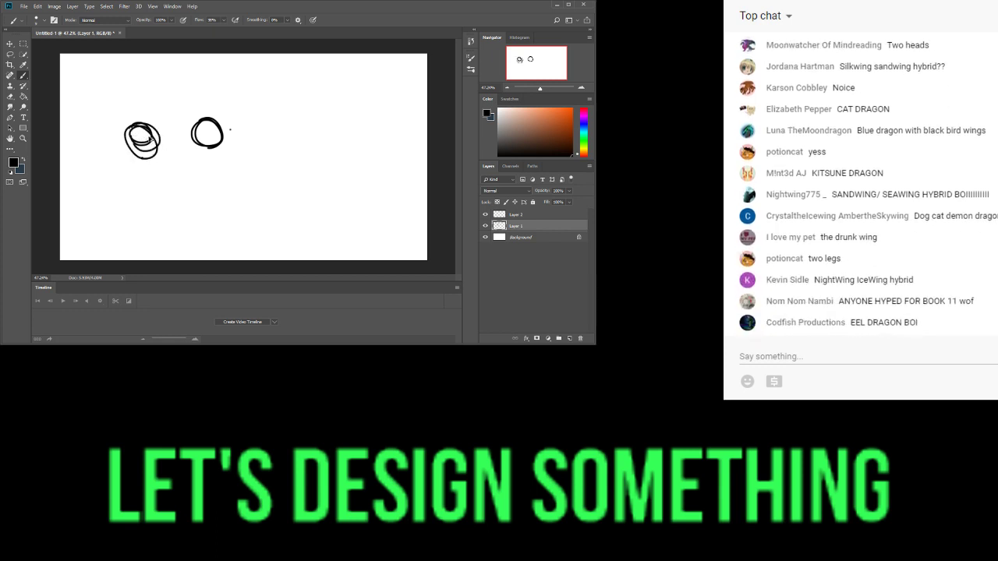
pyautogui.hotkey('ctrl', 'z')
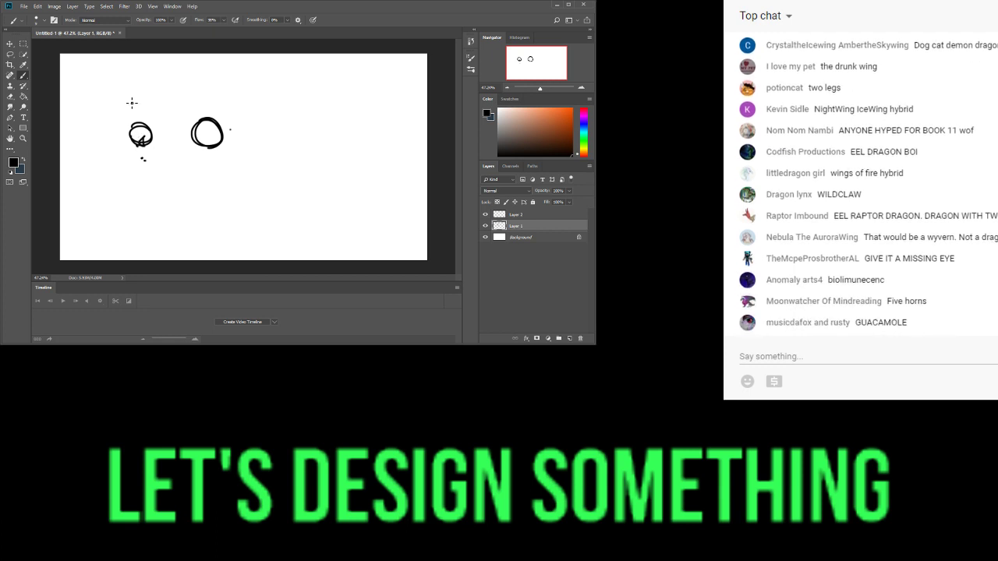
pyautogui.moveTo(152, 146); pyautogui.dragTo(134, 139)
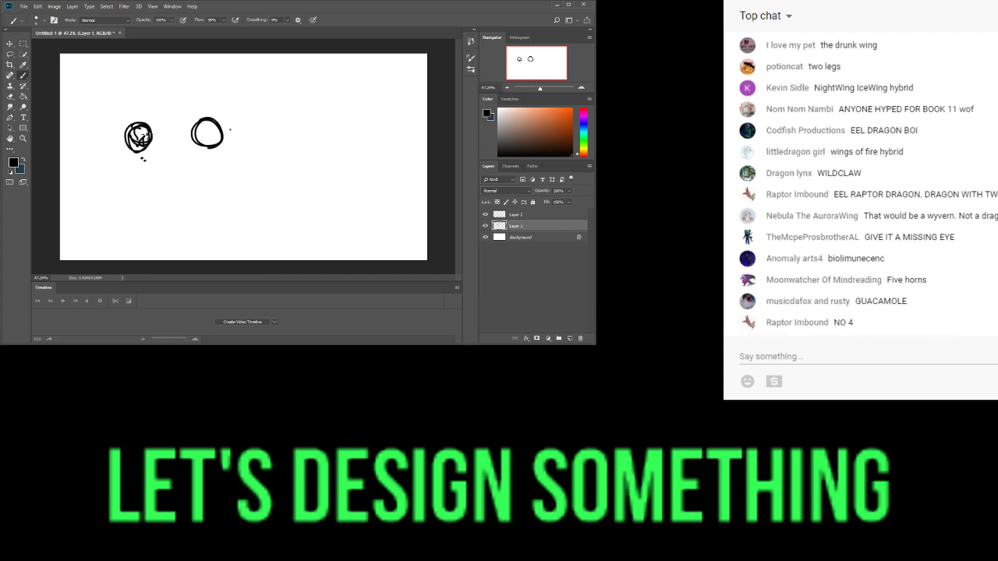
# - Draw curved neck lines running down from both head circles, ending the left neck's back line in a short hooked stroke
pyautogui.moveTo(221, 121)
pyautogui.mouseDown()
pyautogui.moveTo(234, 146)
pyautogui.moveTo(188, 189)
pyautogui.mouseUp()
pyautogui.moveTo(154, 128)
pyautogui.mouseDown()
pyautogui.moveTo(170, 147)
pyautogui.moveTo(161, 173)
pyautogui.mouseUp()
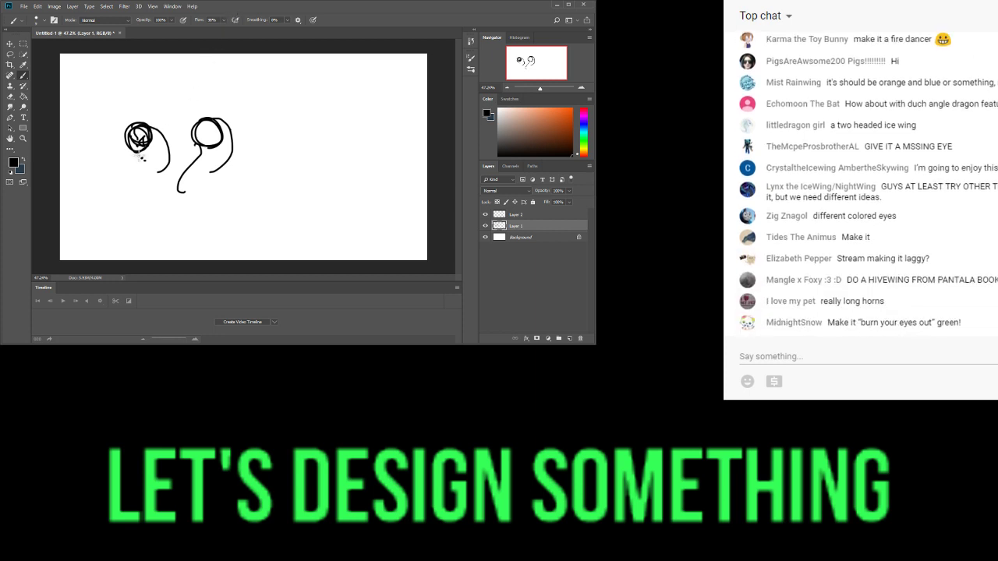
pyautogui.moveTo(142, 157)
pyautogui.mouseDown()
pyautogui.moveTo(131, 199)
pyautogui.moveTo(149, 203)
pyautogui.mouseUp()
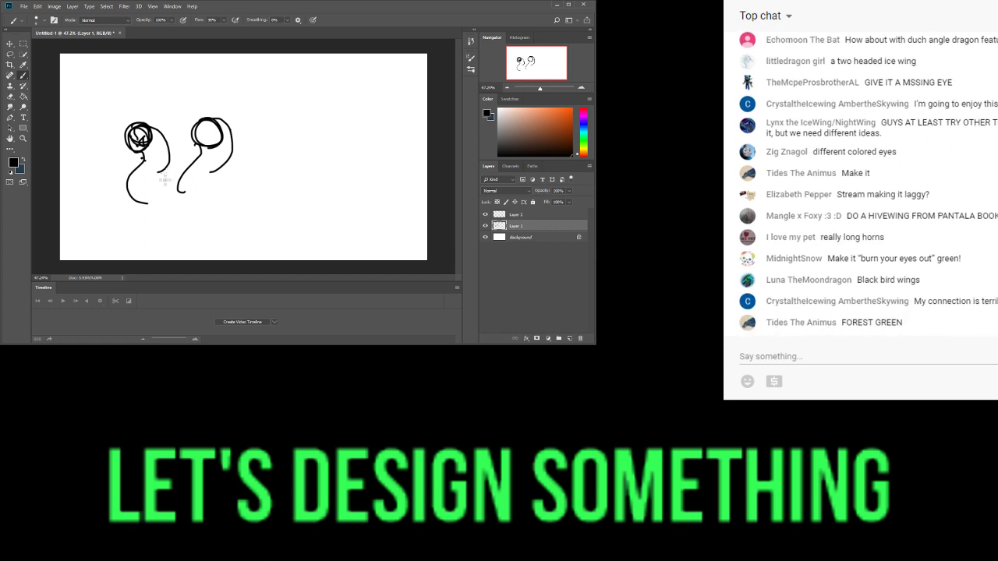
pyautogui.moveTo(168, 166); pyautogui.dragTo(166, 182)
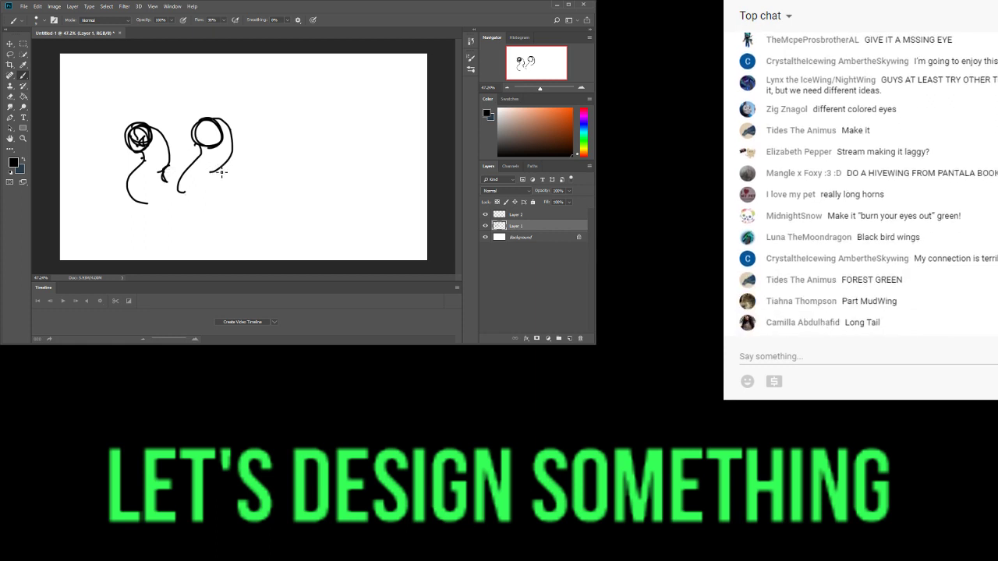
pyautogui.moveTo(200, 225); pyautogui.dragTo(232, 226)
pyautogui.hotkey('ctrl', 'z')
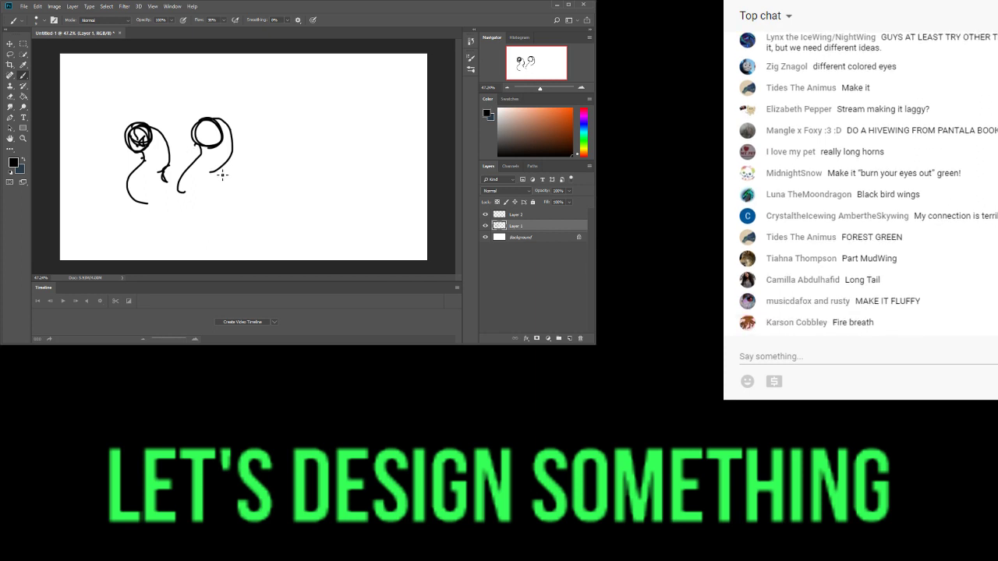
pyautogui.moveTo(207, 195); pyautogui.dragTo(233, 207)
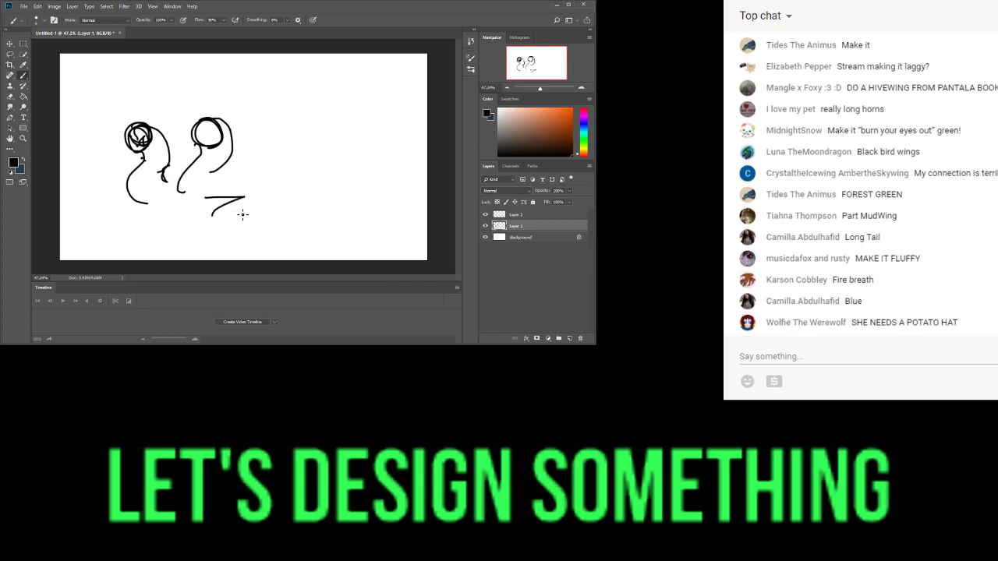
pyautogui.hotkey('ctrl', 'z')
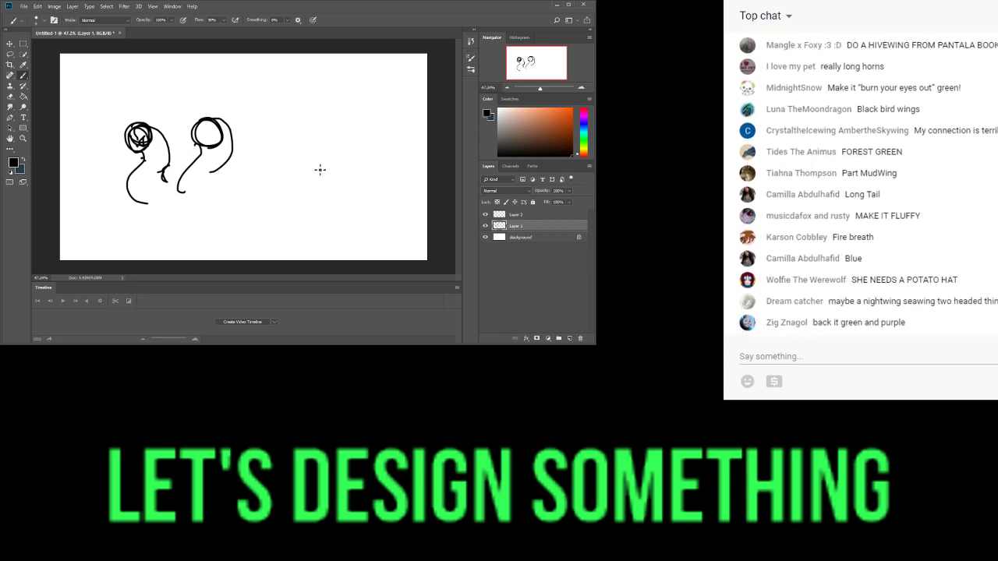
# - Hide Layer 2 and brush a short thick stroke at the lower end of the right neck's back line on Layer 1
pyautogui.click(486, 214)
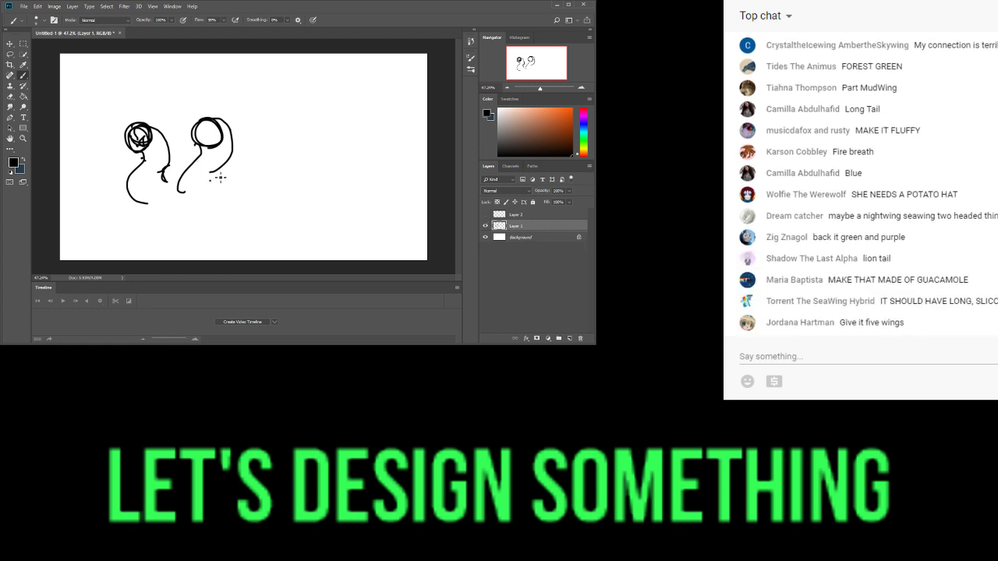
pyautogui.moveTo(213, 178); pyautogui.dragTo(234, 189)
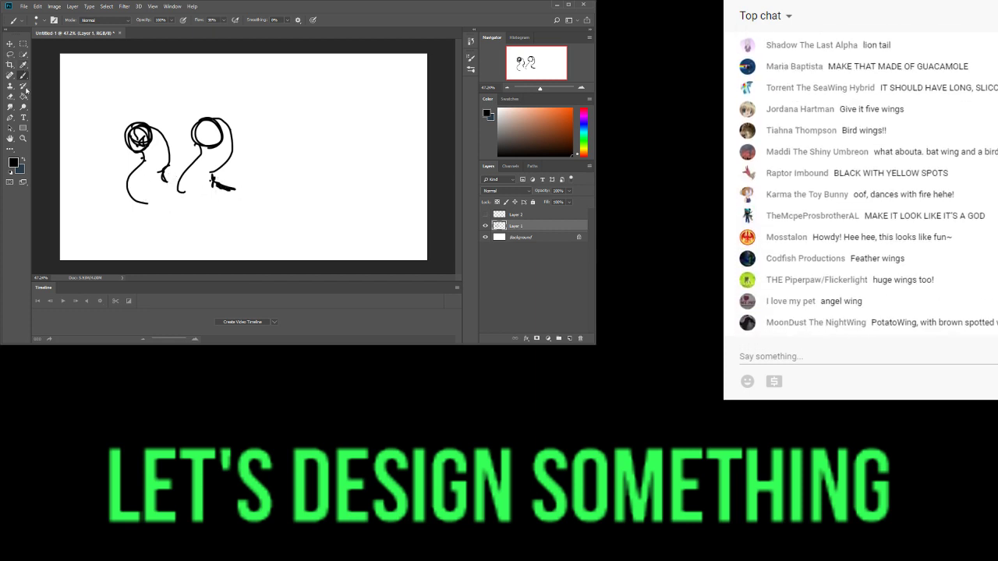
# - Lasso the left head and neck and move them with Free Transform closer to the right head, slightly lower
pyautogui.click(9, 54)
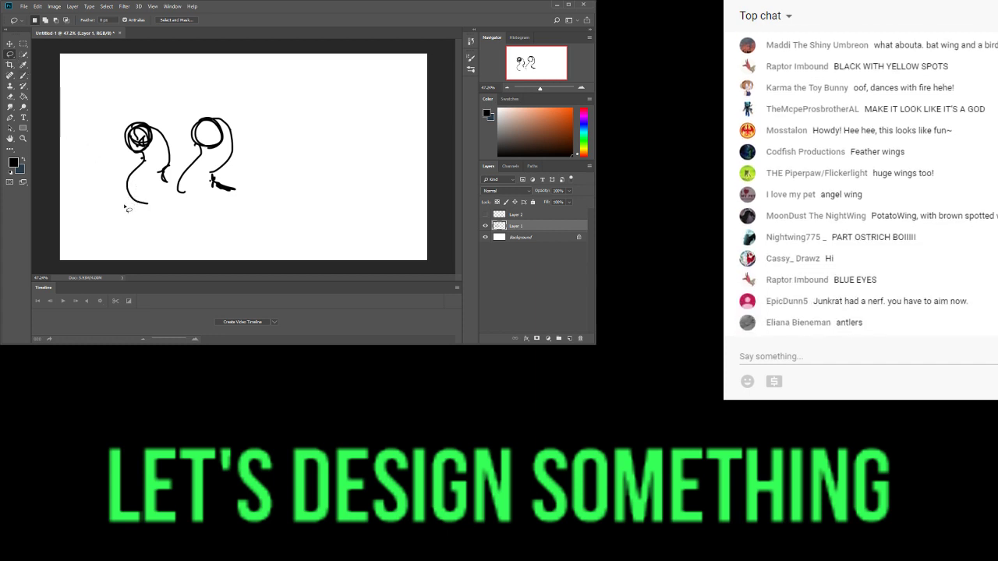
pyautogui.moveTo(118, 212)
pyautogui.mouseDown()
pyautogui.moveTo(170, 206)
pyautogui.moveTo(181, 126)
pyautogui.moveTo(117, 100)
pyautogui.moveTo(104, 179)
pyautogui.moveTo(116, 208)
pyautogui.mouseUp()
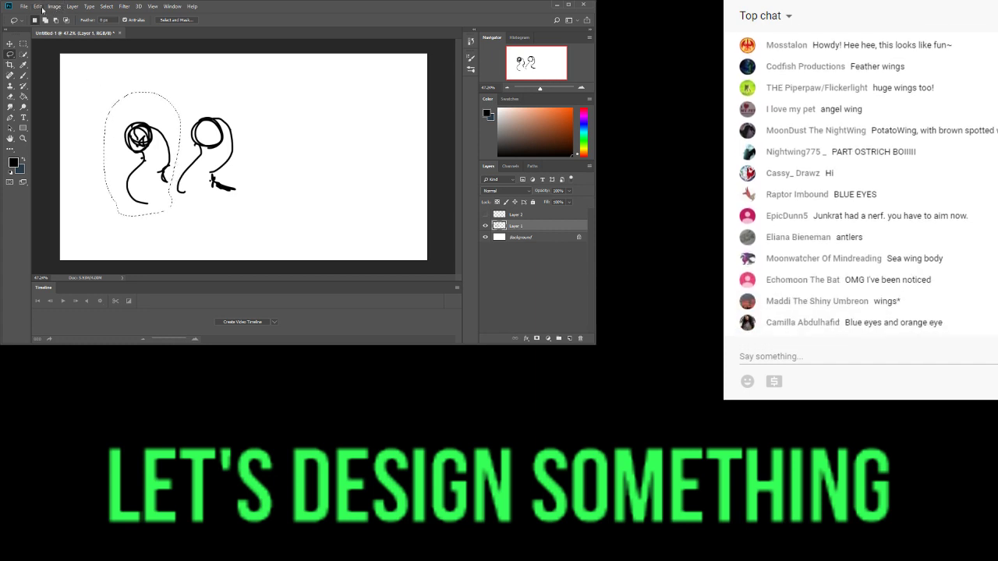
pyautogui.hotkey('ctrl', 't')
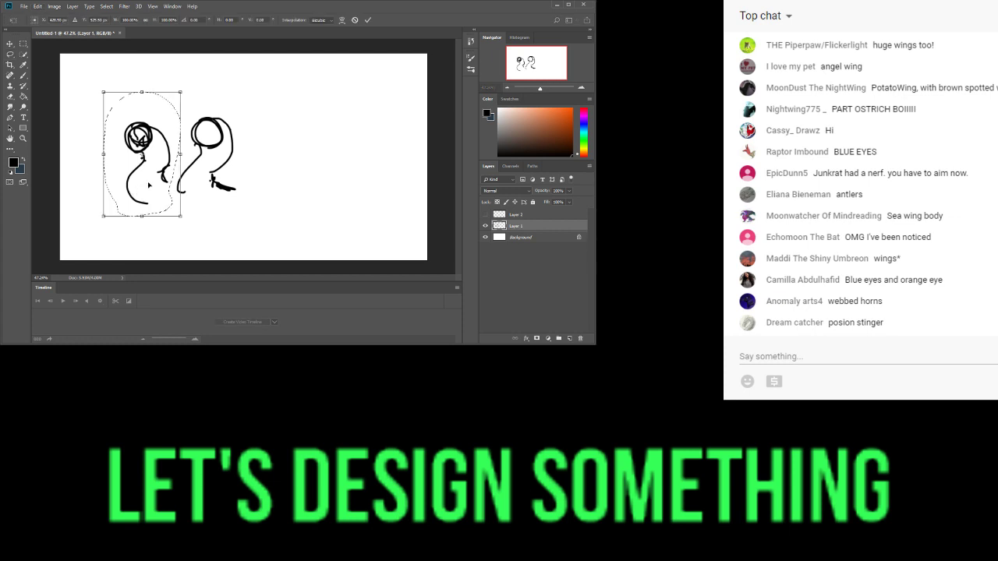
pyautogui.moveTo(149, 112); pyautogui.dragTo(168, 120)
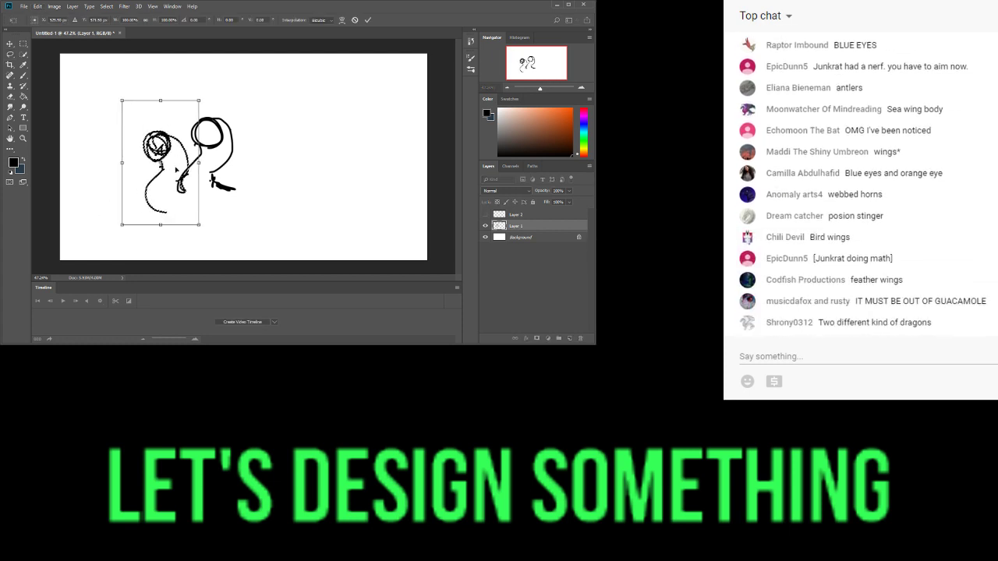
pyautogui.press('Return')
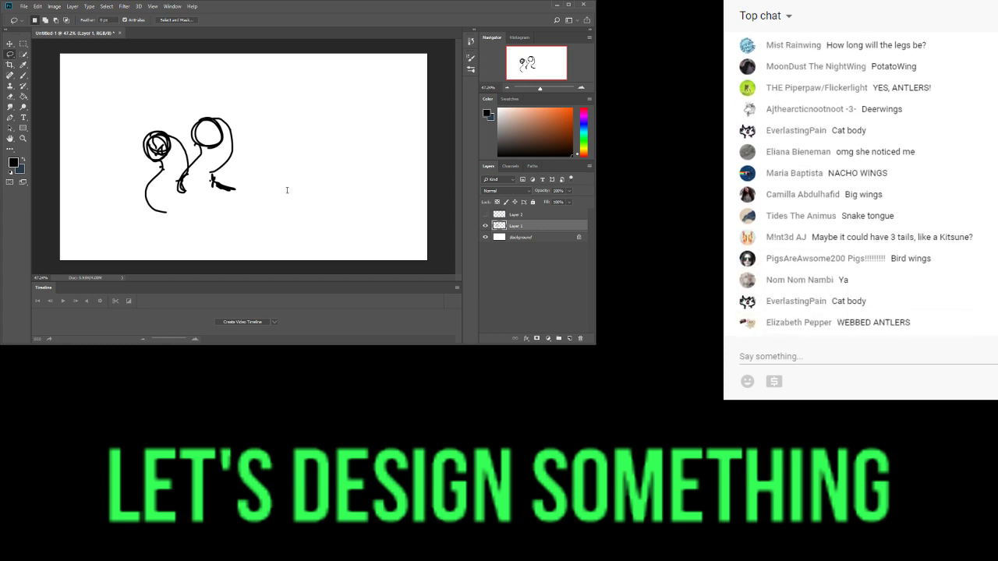
pyautogui.click(152, 304)
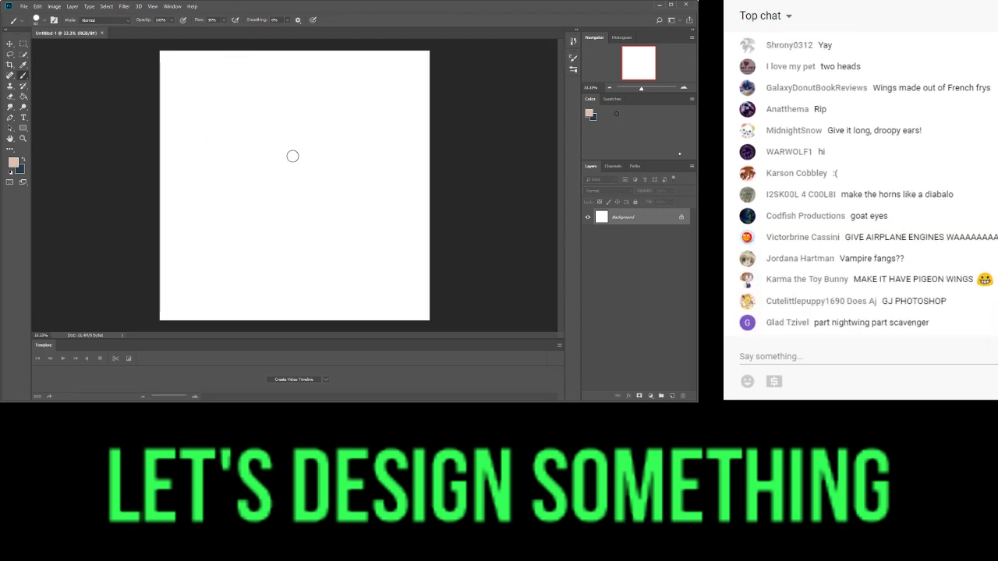
pyautogui.doubleClick(341, 7)
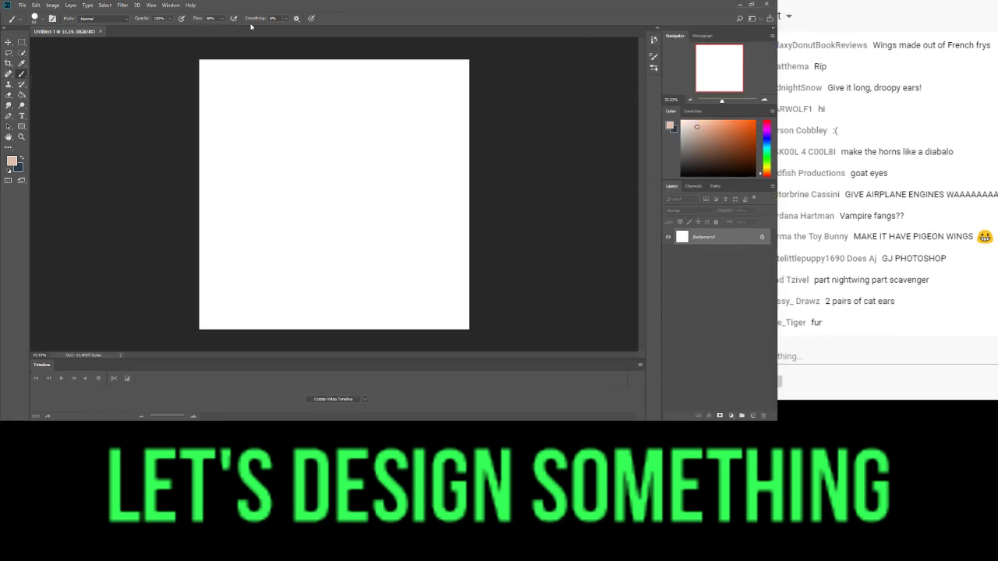
pyautogui.click(751, 5)
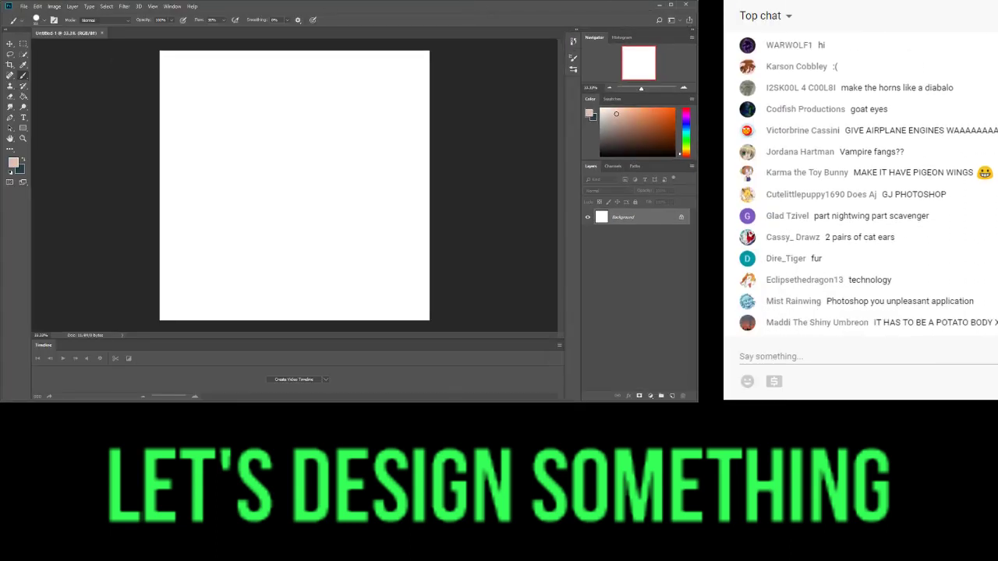
# - Reset the brush colour to black and sketch two rough head circles side by side in the upper-left area of the blank canvas
pyautogui.moveTo(3, 5); pyautogui.dragTo(57, 42)
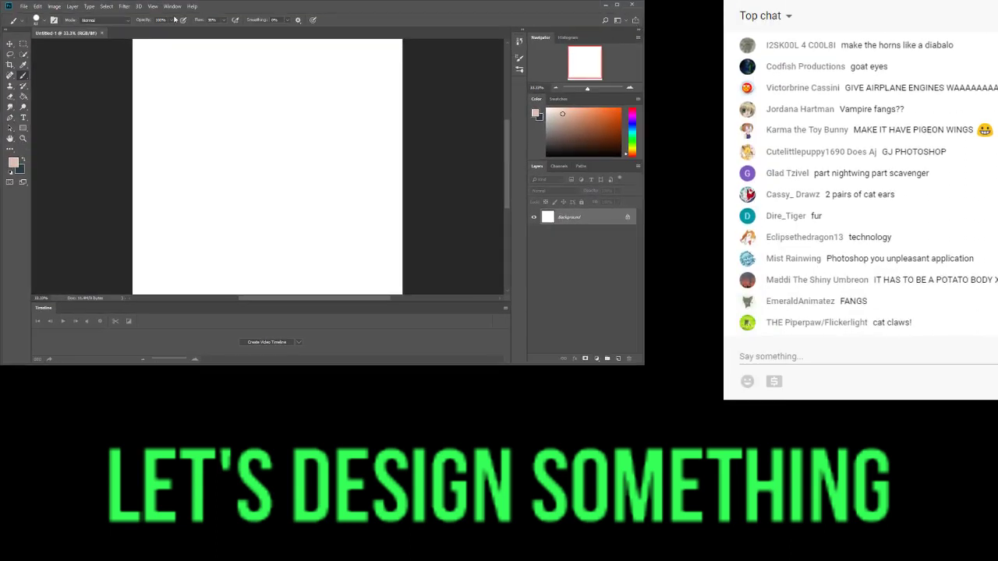
pyautogui.press('d')
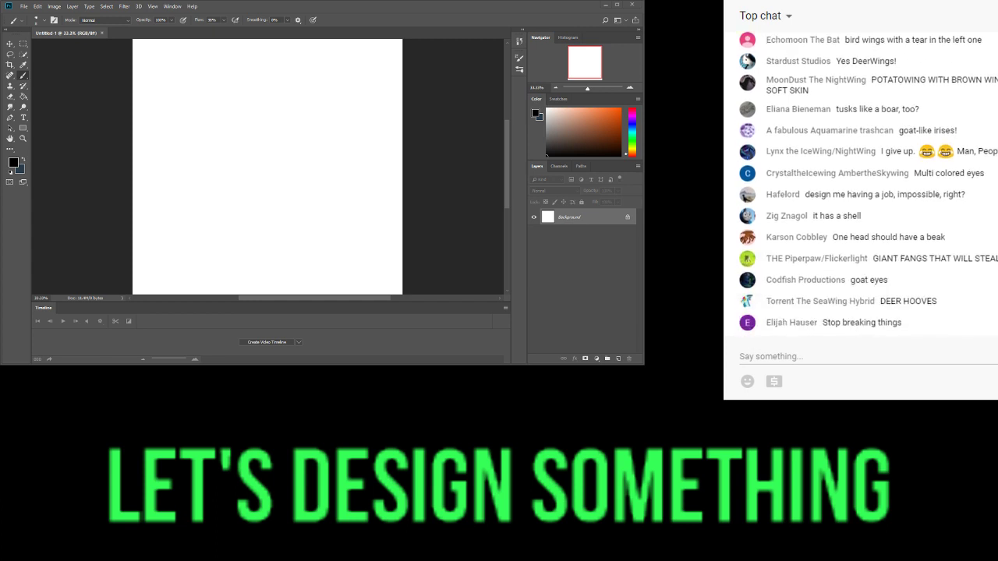
pyautogui.moveTo(238, 99)
pyautogui.mouseDown()
pyautogui.moveTo(228, 127)
pyautogui.moveTo(188, 123)
pyautogui.mouseUp()
pyautogui.hscroll(3, 227, 158)
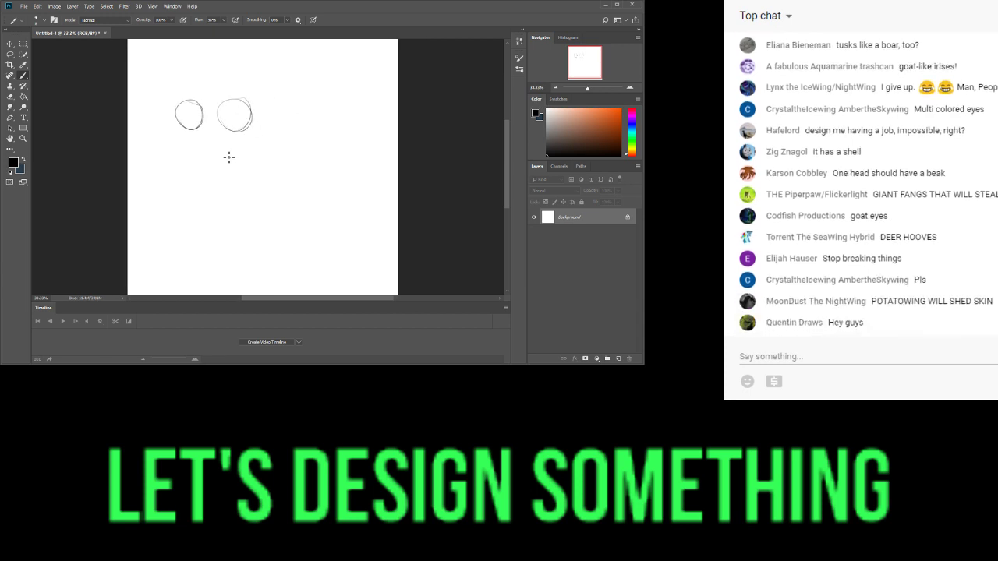
pyautogui.scroll(3, 234, 105)
pyautogui.scroll(-3, 234, 104)
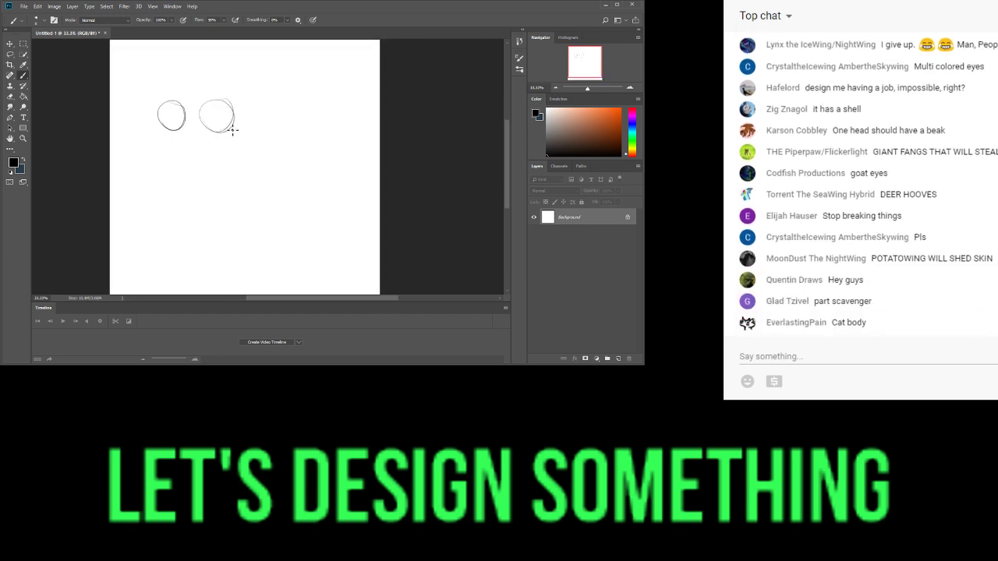
pyautogui.scroll(2, 238, 120)
pyautogui.scroll(1, 245, 167)
pyautogui.scroll(-4, 245, 167)
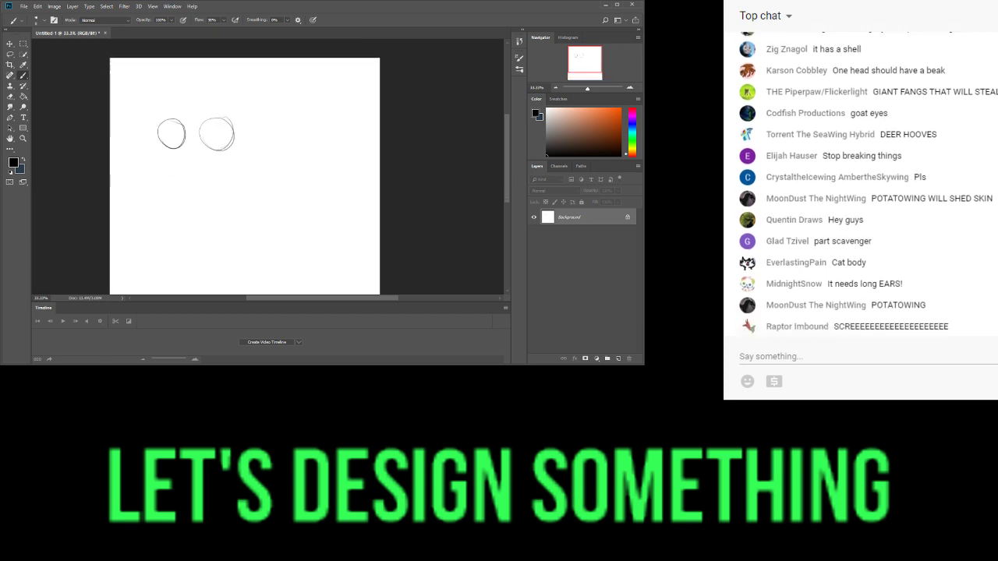
pyautogui.scroll(2, 245, 167)
pyautogui.scroll(-2, 244, 167)
pyautogui.scroll(1, 245, 167)
pyautogui.scroll(-2, 245, 167)
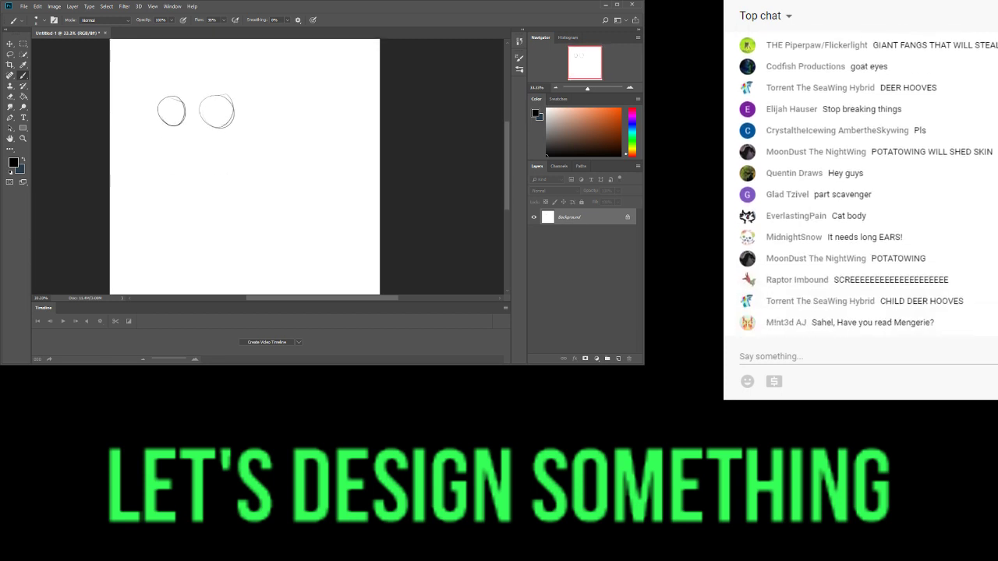
pyautogui.scroll(2, 245, 167)
# - Sketch curved neck lines running down from both head circles, with darker back lines along each neck
pyautogui.moveTo(588, 91); pyautogui.dragTo(588, 92)
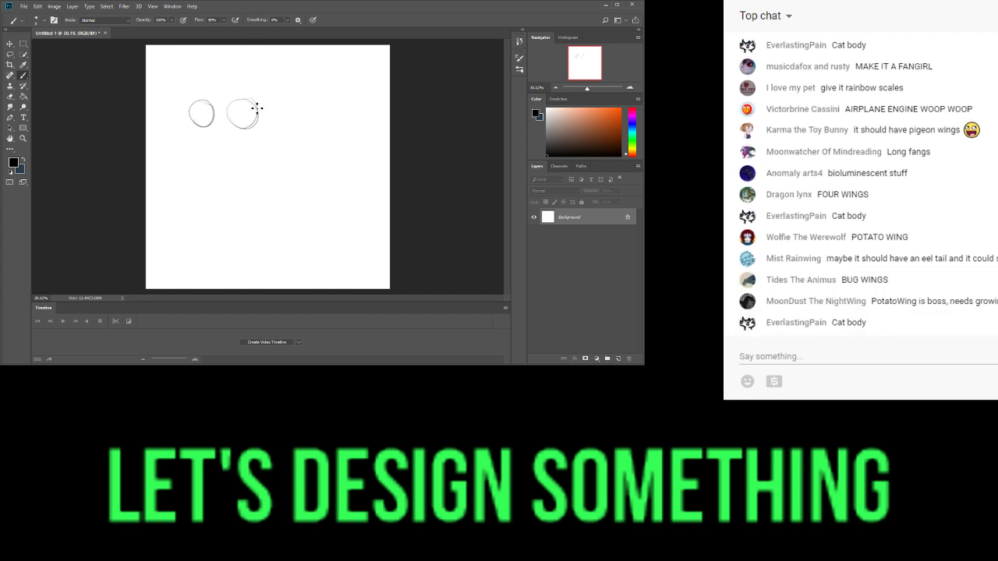
pyautogui.moveTo(267, 133); pyautogui.dragTo(273, 170)
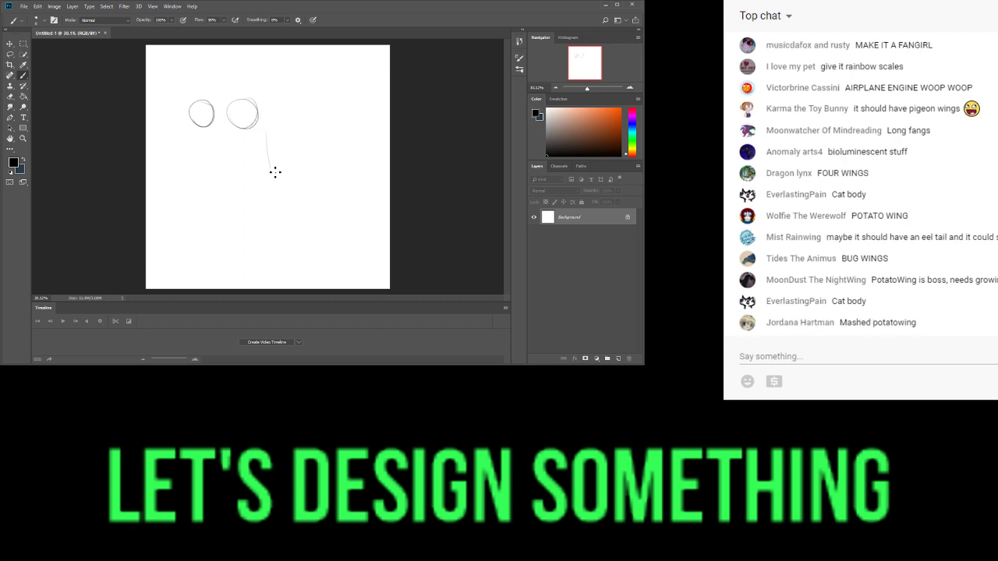
pyautogui.hotkey('ctrl', 'z')
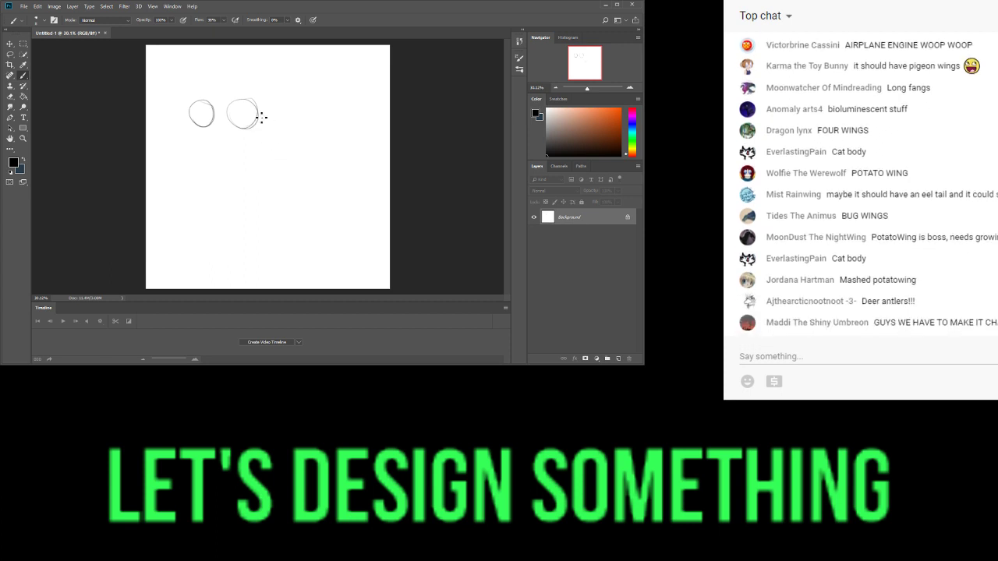
pyautogui.moveTo(268, 126)
pyautogui.mouseDown()
pyautogui.moveTo(266, 148)
pyautogui.moveTo(242, 146)
pyautogui.moveTo(242, 131)
pyautogui.moveTo(237, 139)
pyautogui.moveTo(238, 156)
pyautogui.moveTo(245, 146)
pyautogui.moveTo(234, 171)
pyautogui.moveTo(237, 162)
pyautogui.moveTo(244, 188)
pyautogui.mouseUp()
pyautogui.moveTo(215, 107)
pyautogui.mouseDown()
pyautogui.moveTo(226, 140)
pyautogui.moveTo(203, 164)
pyautogui.moveTo(206, 173)
pyautogui.moveTo(207, 157)
pyautogui.moveTo(233, 184)
pyautogui.mouseUp()
pyautogui.moveTo(226, 143); pyautogui.dragTo(236, 160)
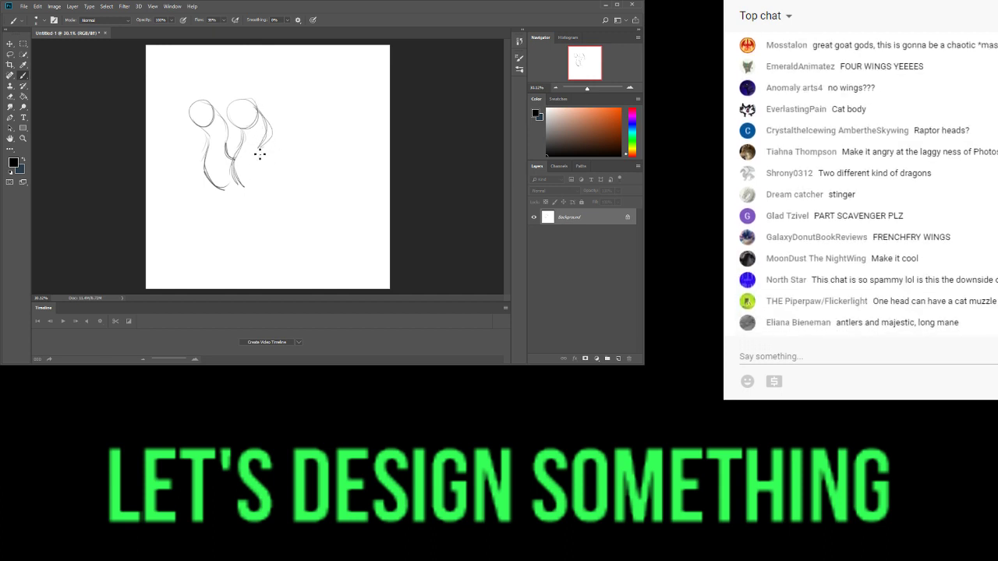
pyautogui.moveTo(268, 157)
pyautogui.mouseDown()
pyautogui.moveTo(272, 124)
pyautogui.moveTo(259, 111)
pyautogui.moveTo(272, 134)
pyautogui.moveTo(261, 108)
pyautogui.mouseUp()
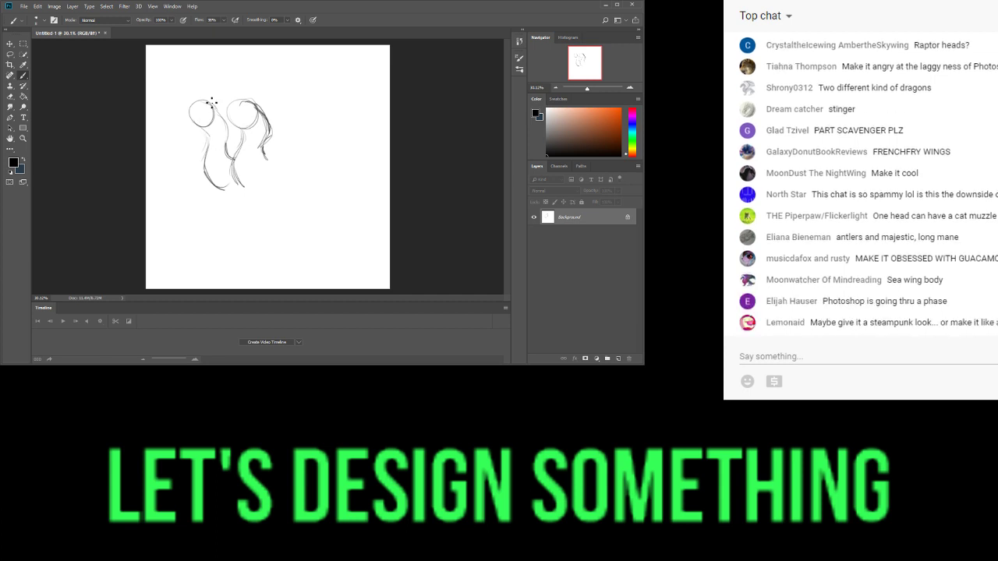
pyautogui.moveTo(212, 102)
pyautogui.mouseDown()
pyautogui.moveTo(228, 140)
pyautogui.moveTo(214, 105)
pyautogui.mouseUp()
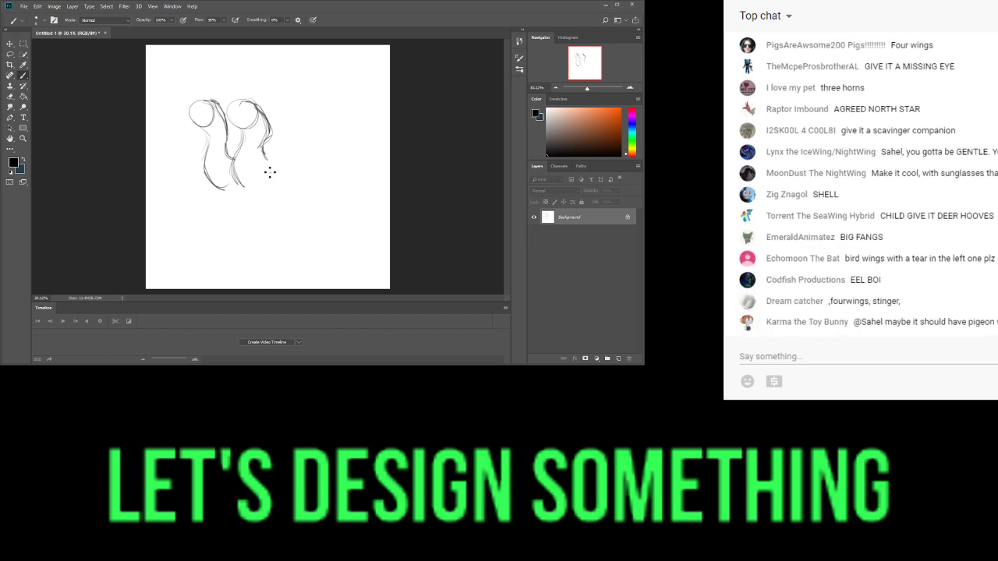
# - Sketch a large chest circle and a smaller hip circle below the necks, joining them with back and belly lines into a slanted torso
pyautogui.moveTo(265, 185)
pyautogui.mouseDown()
pyautogui.moveTo(255, 161)
pyautogui.moveTo(240, 191)
pyautogui.mouseUp()
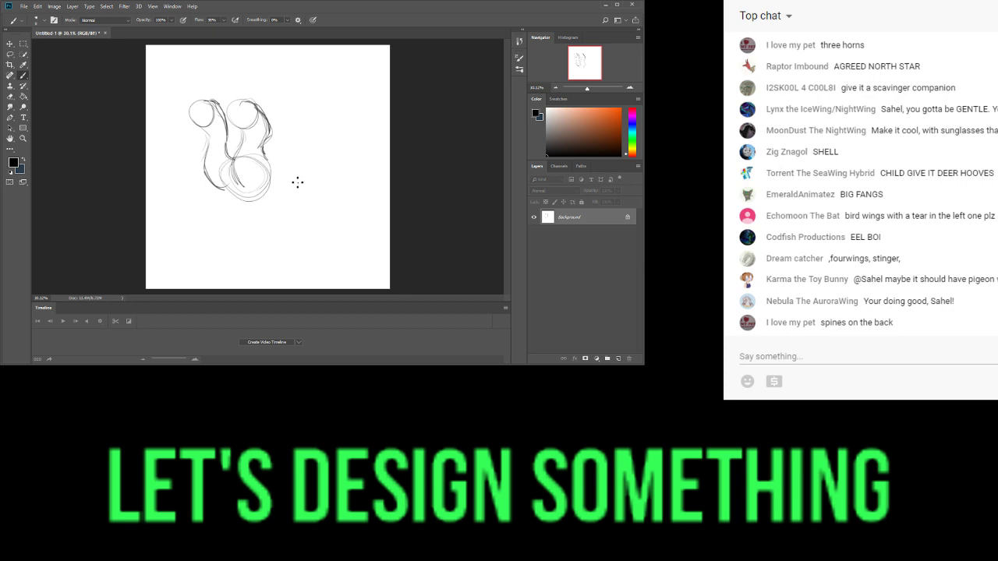
pyautogui.moveTo(298, 182)
pyautogui.mouseDown()
pyautogui.moveTo(297, 205)
pyautogui.moveTo(292, 189)
pyautogui.moveTo(305, 197)
pyautogui.moveTo(273, 195)
pyautogui.mouseUp()
pyautogui.hotkey('ctrl', 'z')
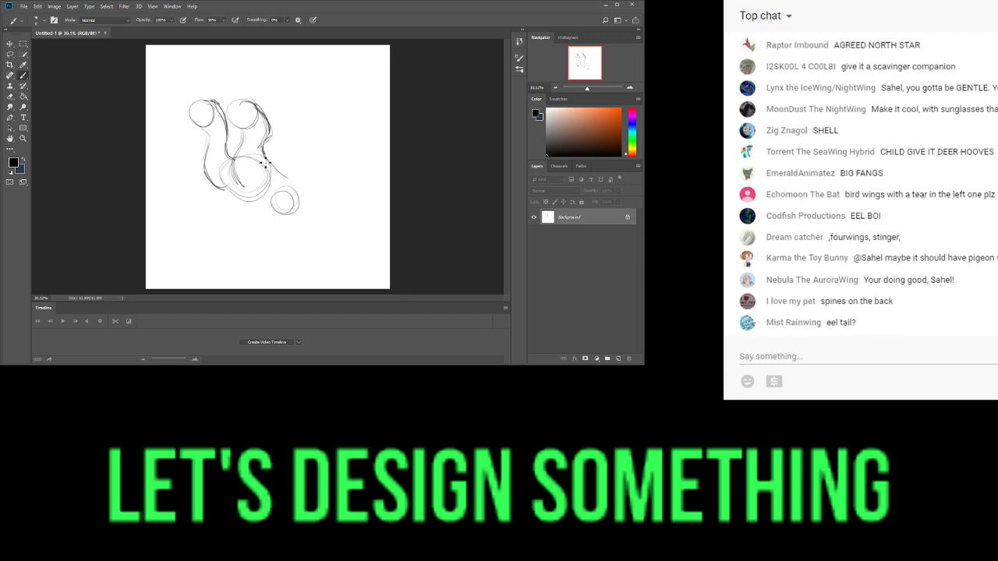
pyautogui.moveTo(265, 161)
pyautogui.mouseDown()
pyautogui.moveTo(287, 204)
pyautogui.moveTo(236, 196)
pyautogui.moveTo(270, 214)
pyautogui.moveTo(243, 198)
pyautogui.mouseUp()
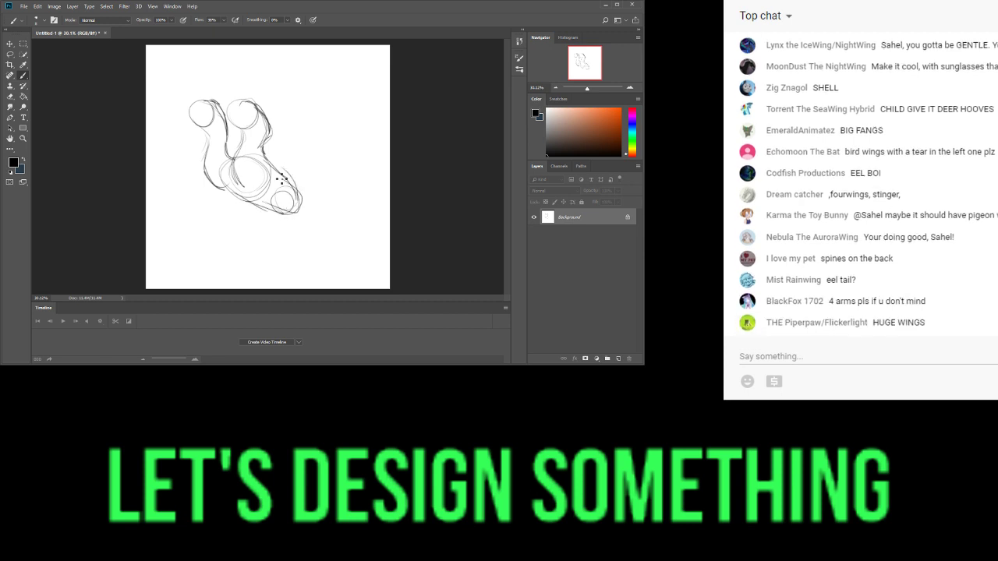
pyautogui.moveTo(270, 161); pyautogui.dragTo(300, 204)
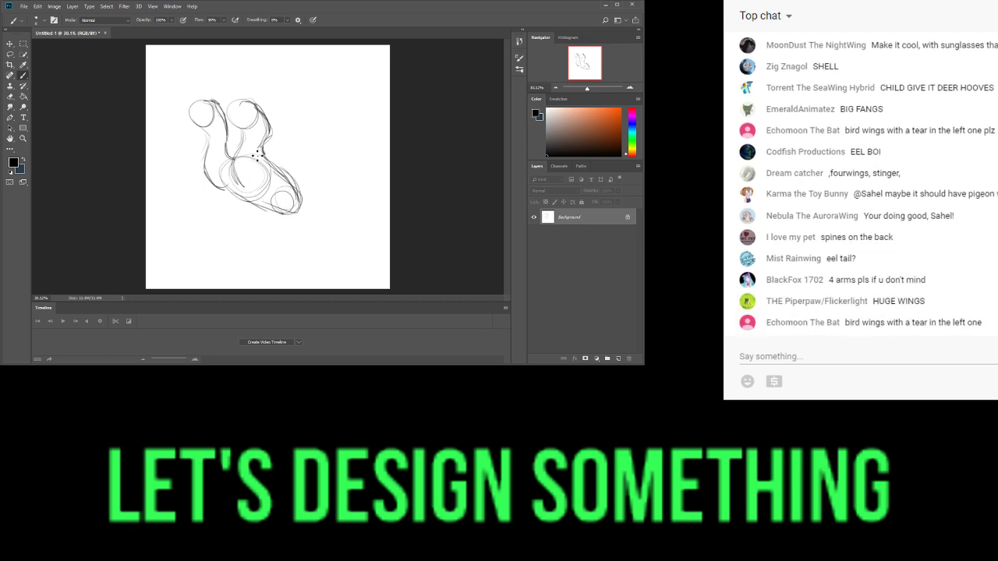
# - Draw a curled tail with a pointed tip behind the hip and a hind leg with a clawed foot below it
pyautogui.moveTo(314, 226)
pyautogui.mouseDown()
pyautogui.moveTo(331, 200)
pyautogui.moveTo(330, 216)
pyautogui.mouseUp()
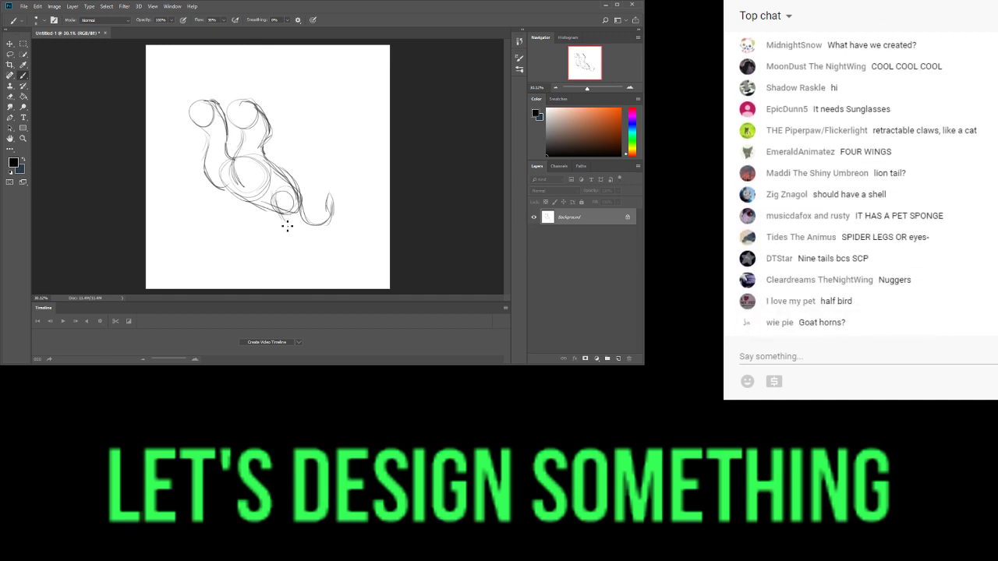
pyautogui.moveTo(272, 192)
pyautogui.mouseDown()
pyautogui.moveTo(284, 221)
pyautogui.moveTo(298, 219)
pyautogui.moveTo(300, 194)
pyautogui.moveTo(300, 262)
pyautogui.moveTo(309, 265)
pyautogui.moveTo(296, 276)
pyautogui.moveTo(313, 277)
pyautogui.mouseUp()
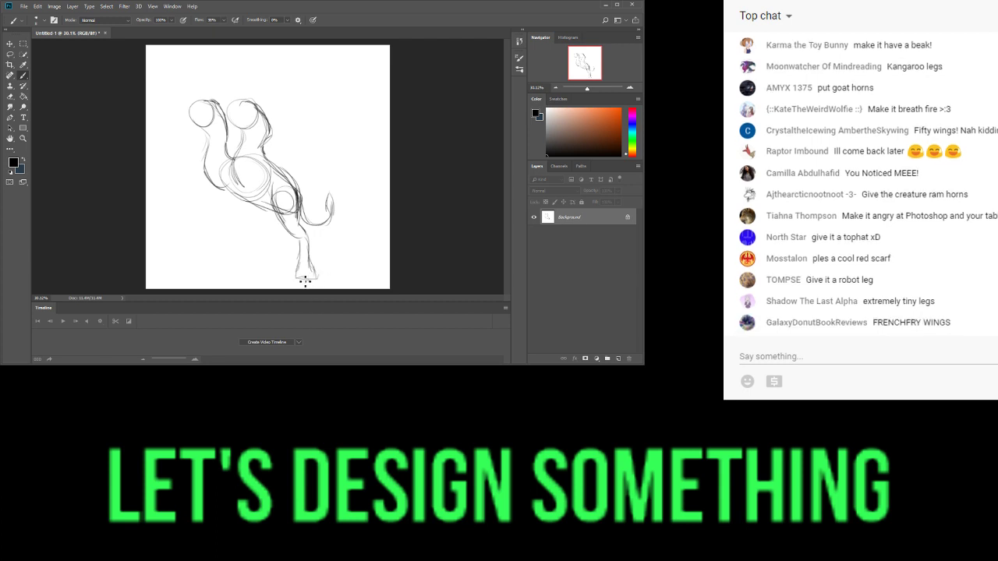
pyautogui.moveTo(300, 279); pyautogui.dragTo(294, 281)
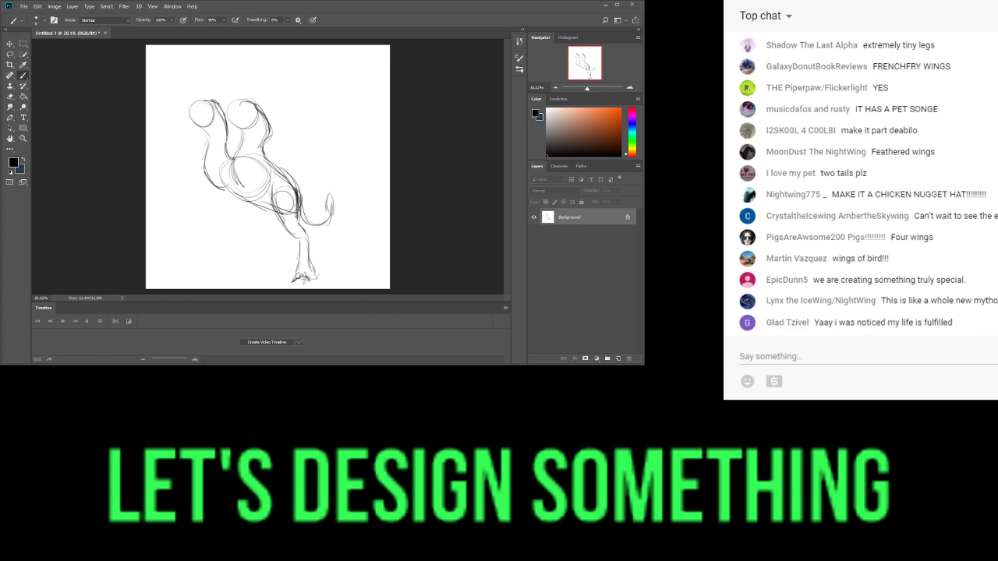
# - Add three new empty layers above the Background layer
pyautogui.click(10, 43)
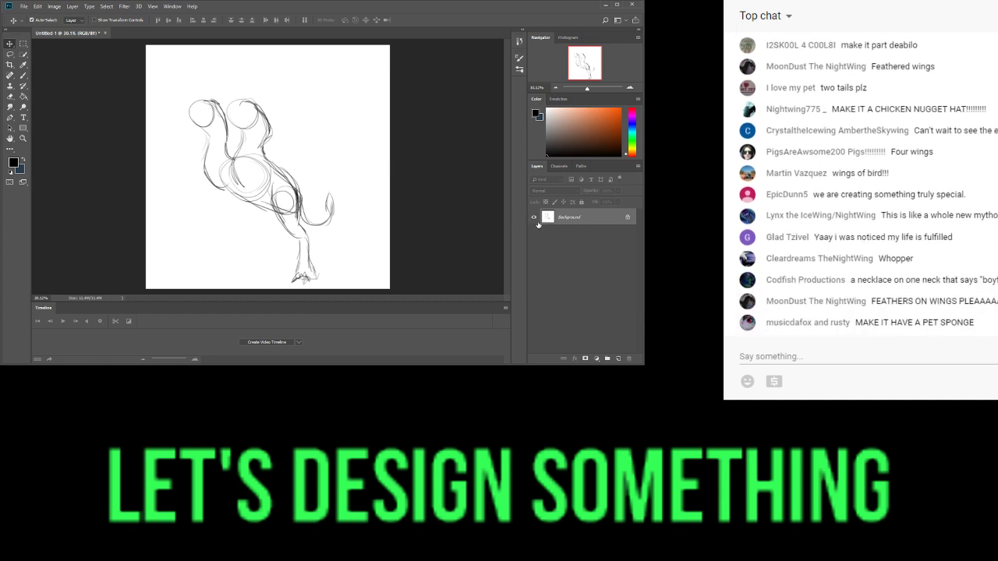
pyautogui.click(618, 358)
pyautogui.click(618, 359)
pyautogui.click(618, 359)
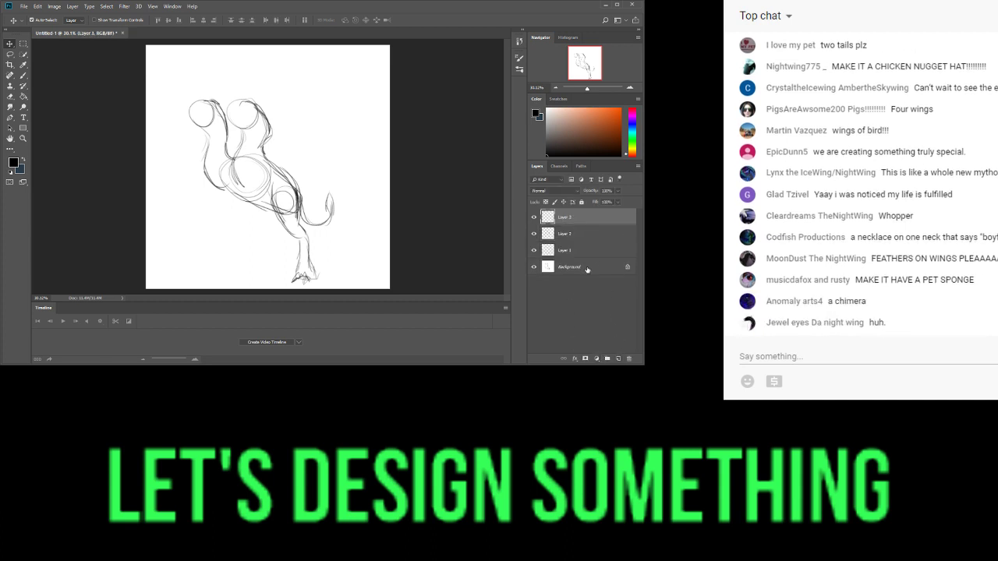
# - Unlock the Background layer that holds the sketch and delete it
pyautogui.click(591, 269)
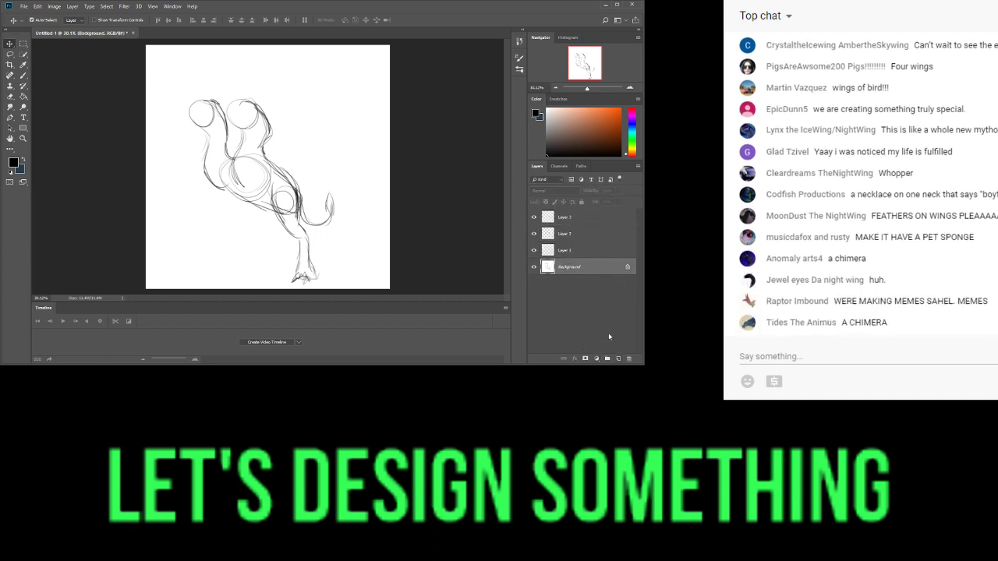
pyautogui.click(626, 268)
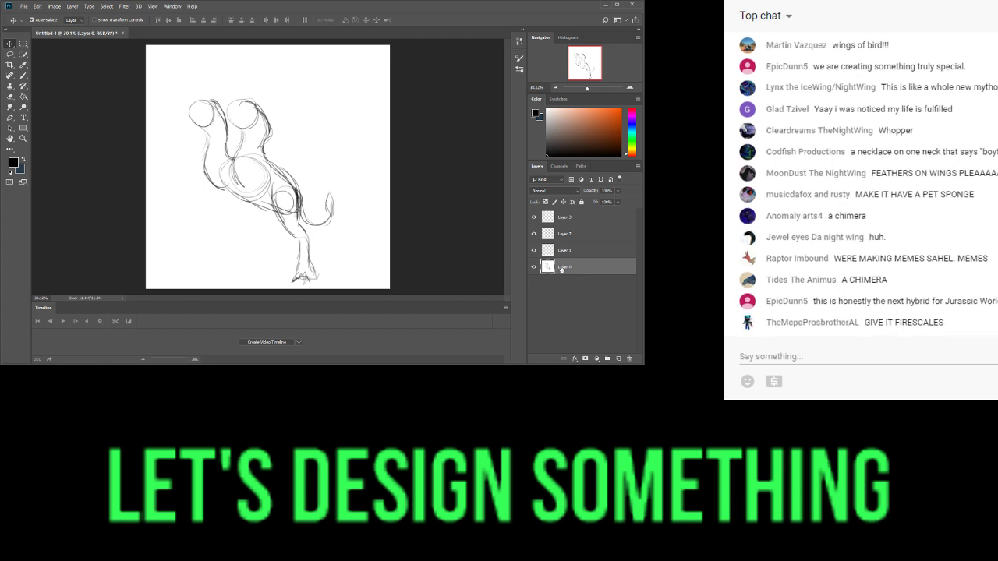
pyautogui.press('Delete')
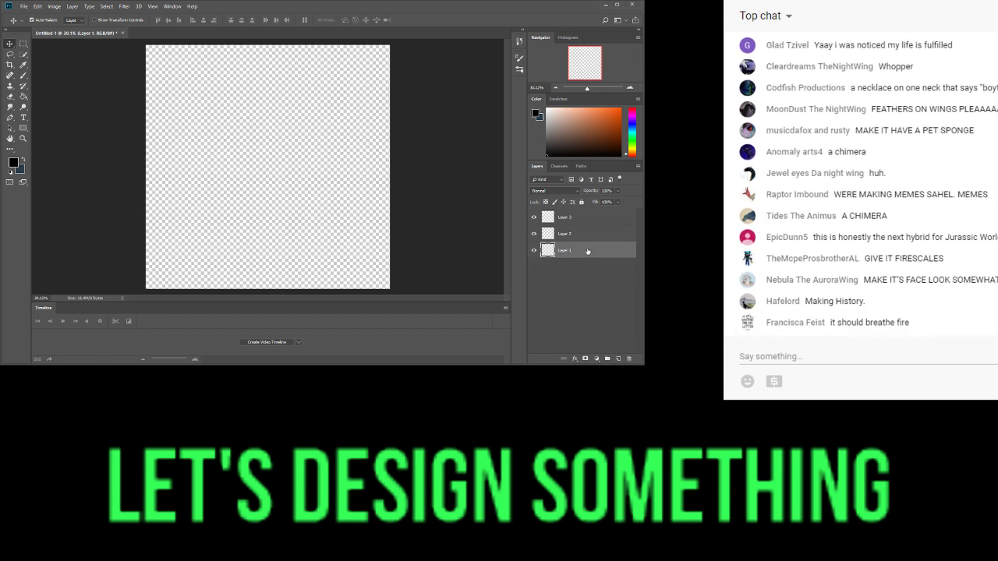
# - Fill Layer 1 with white using the Paint Bucket
pyautogui.press('x')
pyautogui.click(23, 97)
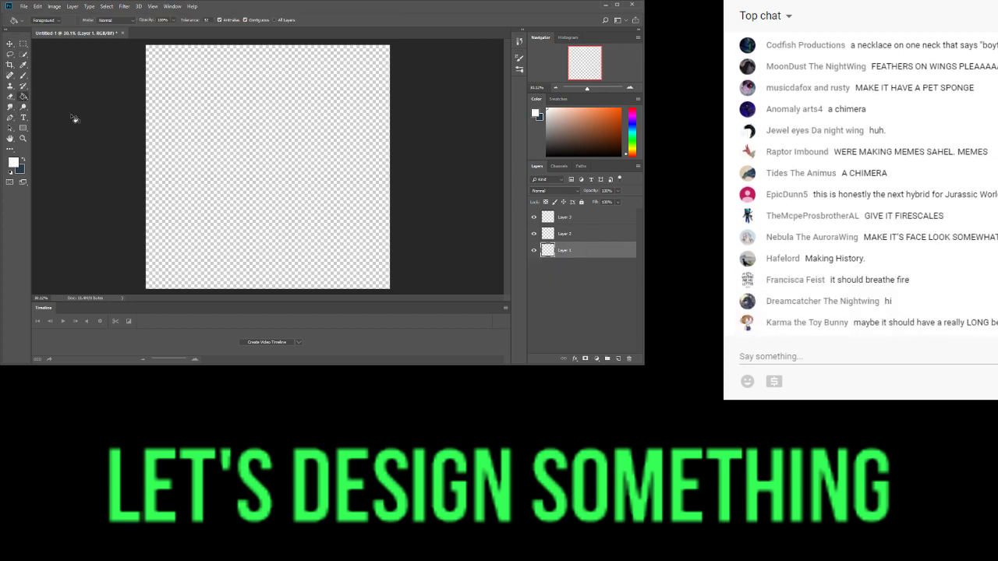
pyautogui.click(261, 168)
# - Brush two black head circles on Layer 2, spaced apart in the upper half, with a curved neck line running down from the right head
pyautogui.click(568, 235)
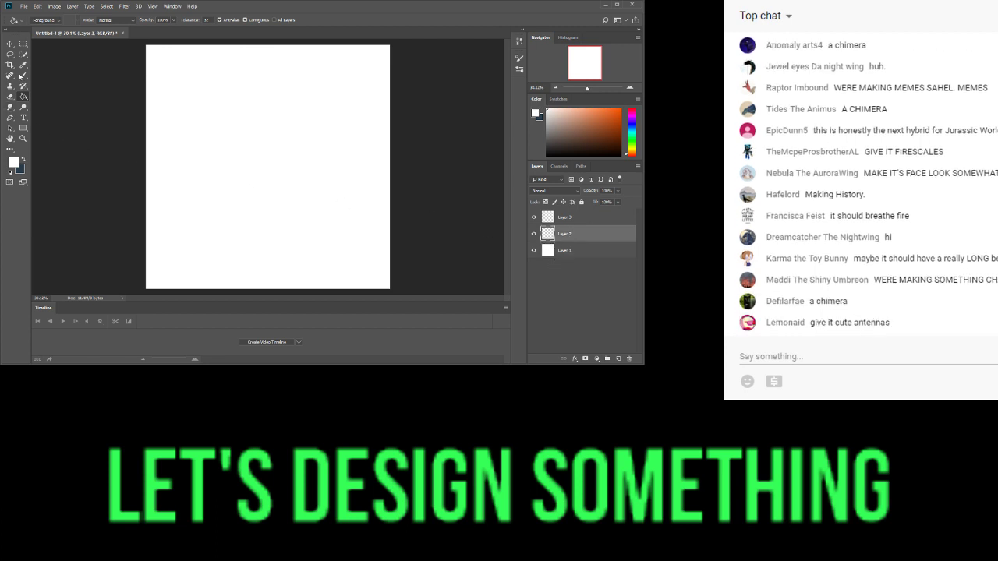
pyautogui.click(23, 75)
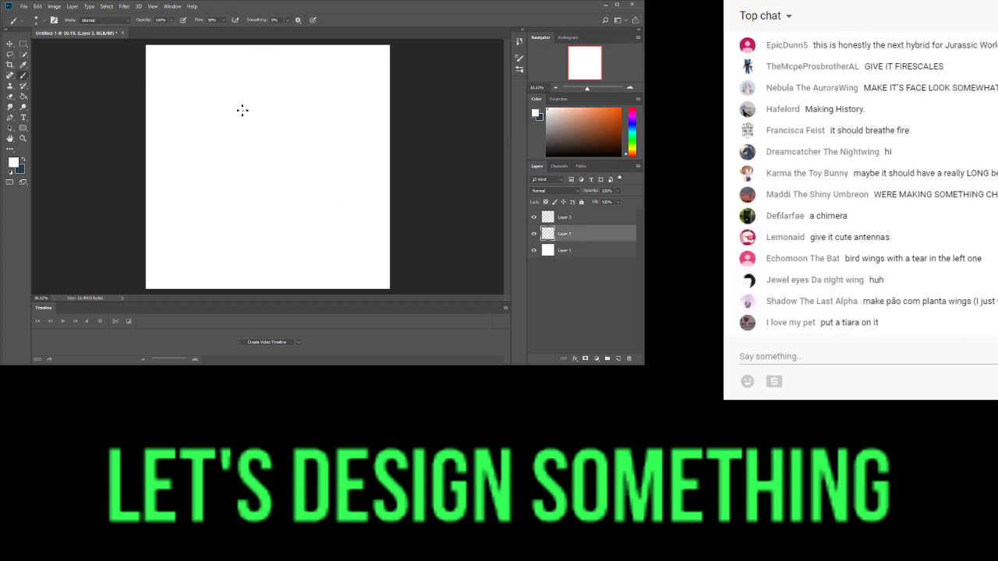
pyautogui.press('x')
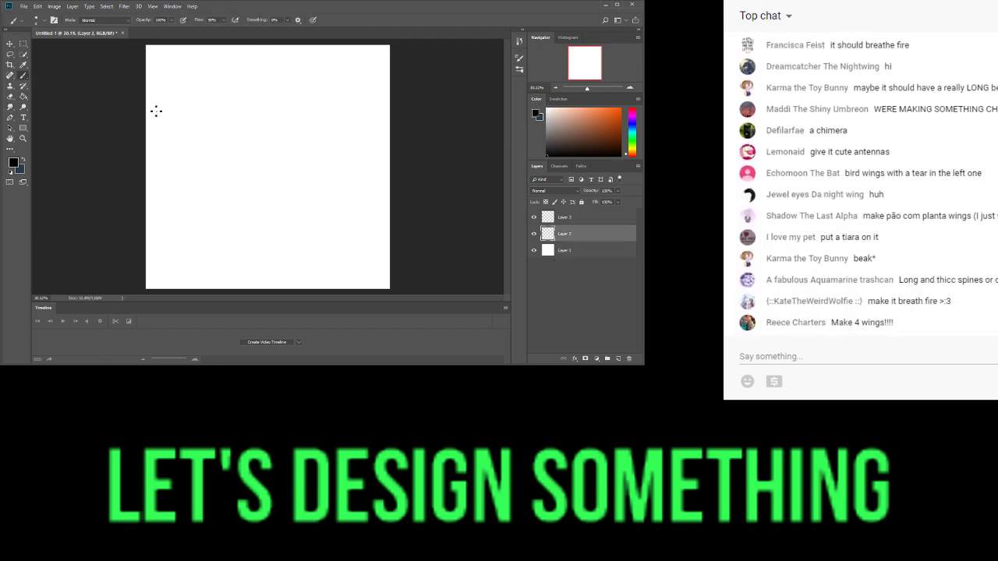
pyautogui.moveTo(223, 100)
pyautogui.mouseDown()
pyautogui.moveTo(208, 138)
pyautogui.moveTo(205, 115)
pyautogui.moveTo(223, 127)
pyautogui.mouseUp()
pyautogui.hotkey('ctrl', 'z')
pyautogui.moveTo(269, 104)
pyautogui.mouseDown()
pyautogui.moveTo(270, 131)
pyautogui.moveTo(276, 118)
pyautogui.moveTo(293, 131)
pyautogui.moveTo(259, 144)
pyautogui.moveTo(257, 135)
pyautogui.moveTo(237, 173)
pyautogui.mouseUp()
# - Sketch the chest and hip circles, connect them to the left neck with back and belly lines, and add a short curled tail
pyautogui.moveTo(246, 160); pyautogui.dragTo(265, 198)
pyautogui.moveTo(281, 152); pyautogui.dragTo(285, 175)
pyautogui.moveTo(219, 108)
pyautogui.mouseDown()
pyautogui.moveTo(239, 149)
pyautogui.moveTo(209, 170)
pyautogui.moveTo(230, 195)
pyautogui.moveTo(283, 162)
pyautogui.moveTo(304, 193)
pyautogui.mouseUp()
pyautogui.moveTo(234, 201)
pyautogui.mouseDown()
pyautogui.moveTo(301, 212)
pyautogui.moveTo(285, 195)
pyautogui.moveTo(312, 196)
pyautogui.moveTo(336, 215)
pyautogui.mouseUp()
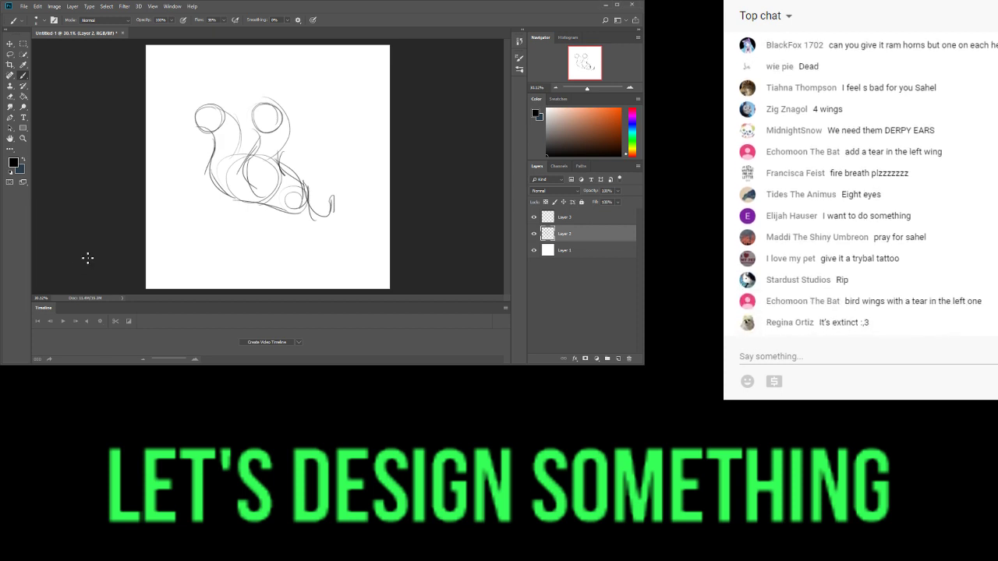
# - Draw a bent front leg and hind leg with flat feet below the body, and darken the back line of the right neck
pyautogui.moveTo(284, 189)
pyautogui.mouseDown()
pyautogui.moveTo(291, 224)
pyautogui.moveTo(283, 195)
pyautogui.moveTo(305, 218)
pyautogui.moveTo(309, 207)
pyautogui.moveTo(253, 209)
pyautogui.moveTo(305, 231)
pyautogui.mouseUp()
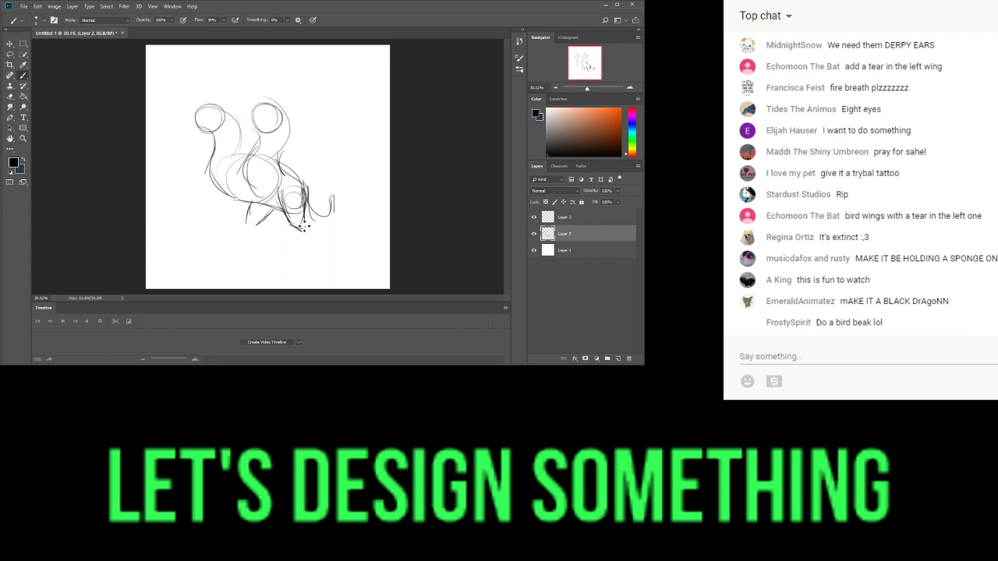
pyautogui.moveTo(305, 233); pyautogui.dragTo(289, 273)
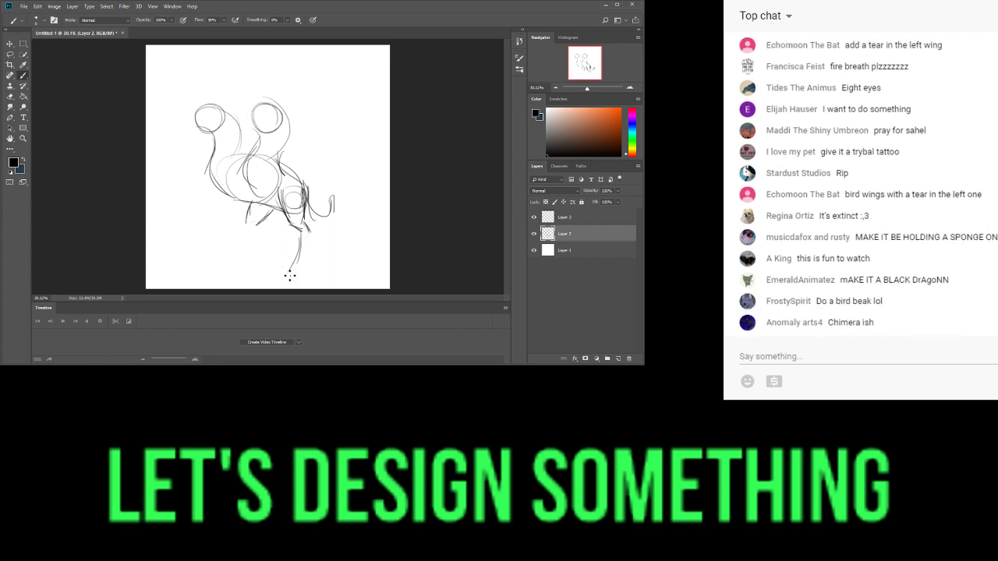
pyautogui.moveTo(310, 239); pyautogui.dragTo(310, 269)
pyautogui.moveTo(254, 231); pyautogui.dragTo(228, 267)
pyautogui.moveTo(246, 245)
pyautogui.mouseDown()
pyautogui.moveTo(222, 272)
pyautogui.moveTo(304, 272)
pyautogui.mouseUp()
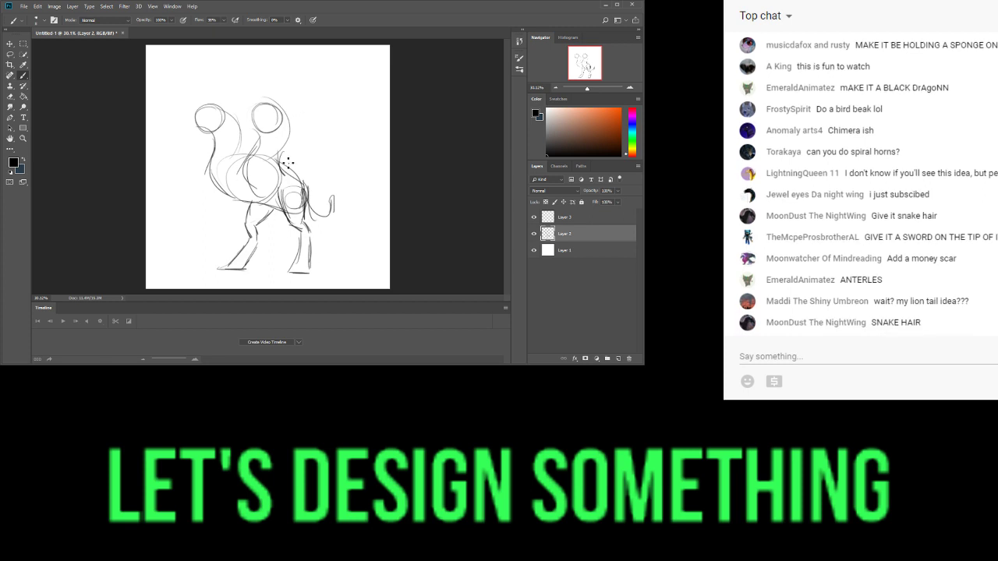
pyautogui.moveTo(278, 161); pyautogui.dragTo(288, 117)
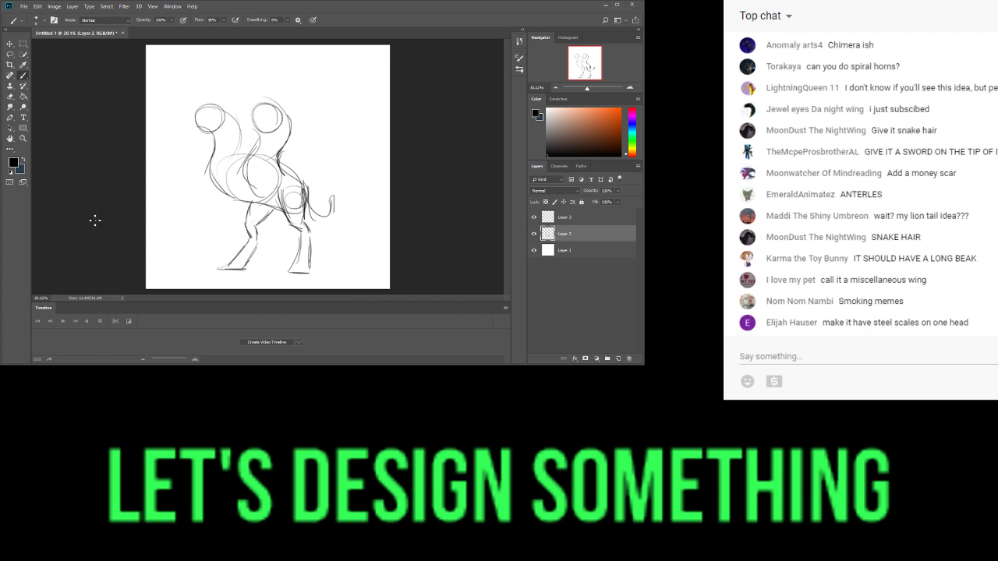
# - Draw a hooked bird beak on the left head and curved facial guidelines across the right head
pyautogui.moveTo(204, 109)
pyautogui.mouseDown()
pyautogui.moveTo(180, 131)
pyautogui.moveTo(211, 130)
pyautogui.moveTo(188, 131)
pyautogui.mouseUp()
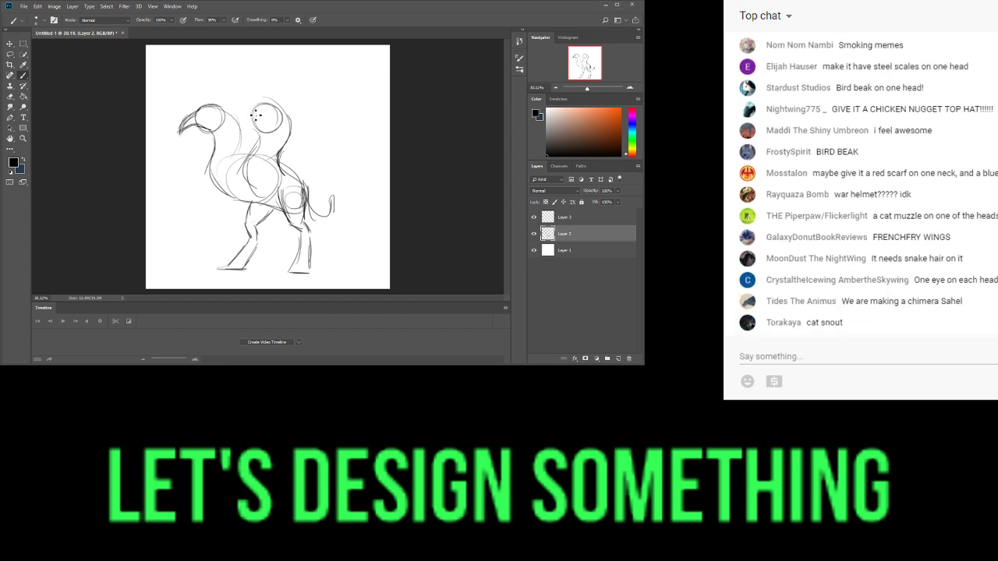
pyautogui.moveTo(259, 104)
pyautogui.mouseDown()
pyautogui.moveTo(268, 138)
pyautogui.moveTo(248, 122)
pyautogui.moveTo(281, 118)
pyautogui.mouseUp()
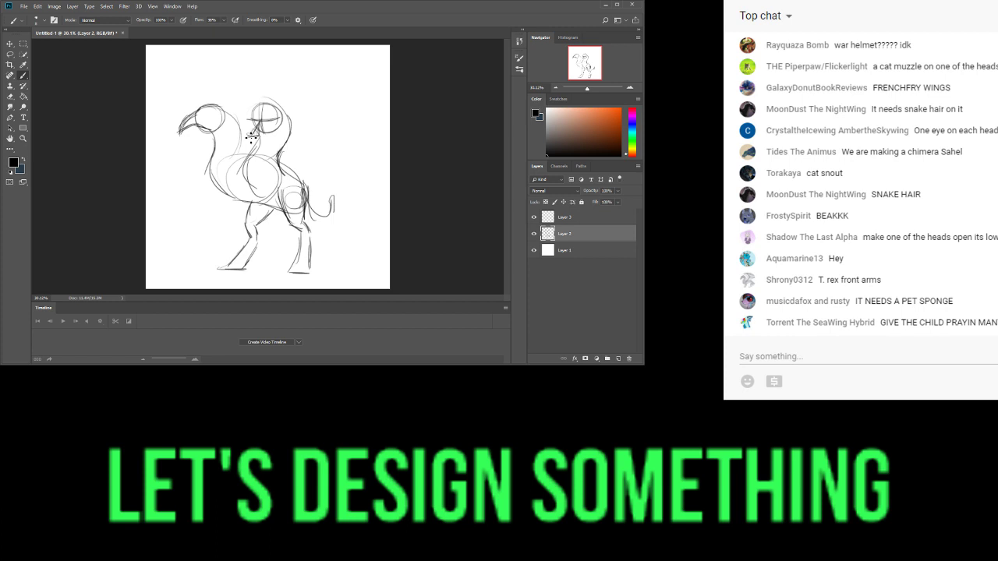
# - Sketch the right head's narrow muzzle and chin below its circle, and add curved cheek and jaw lines
pyautogui.moveTo(587, 91); pyautogui.dragTo(591, 89)
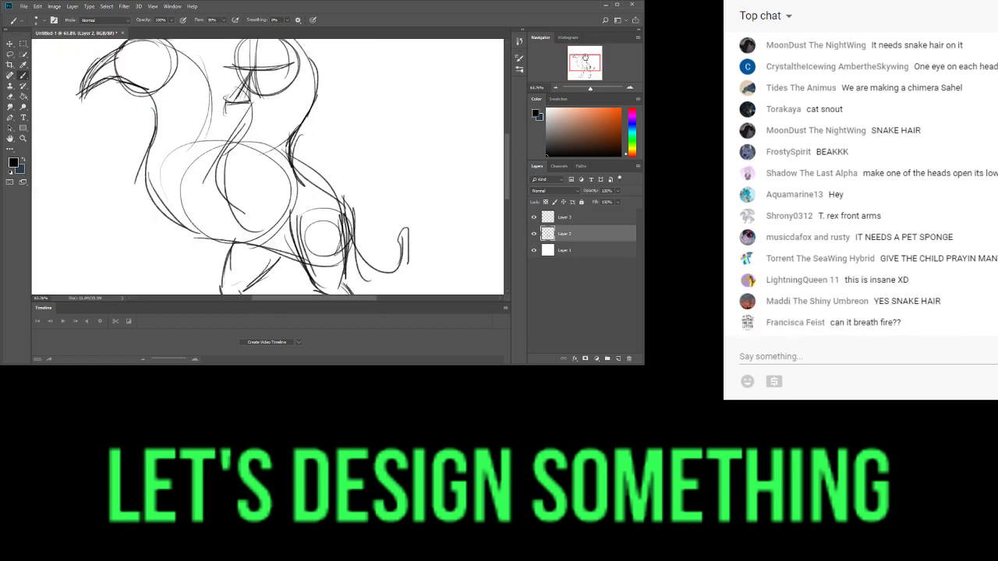
pyautogui.scroll(1, 232, 109)
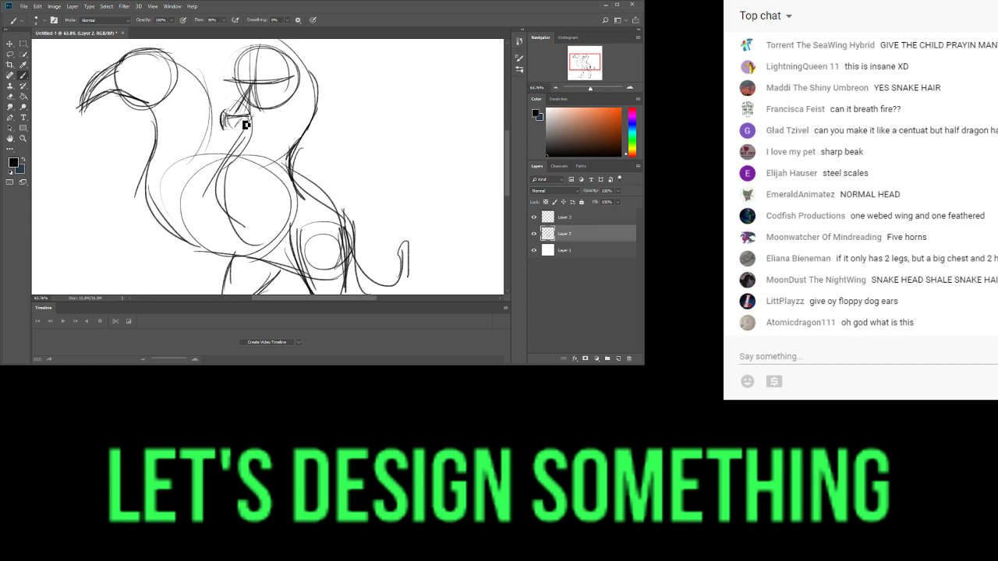
pyautogui.moveTo(246, 118); pyautogui.dragTo(233, 134)
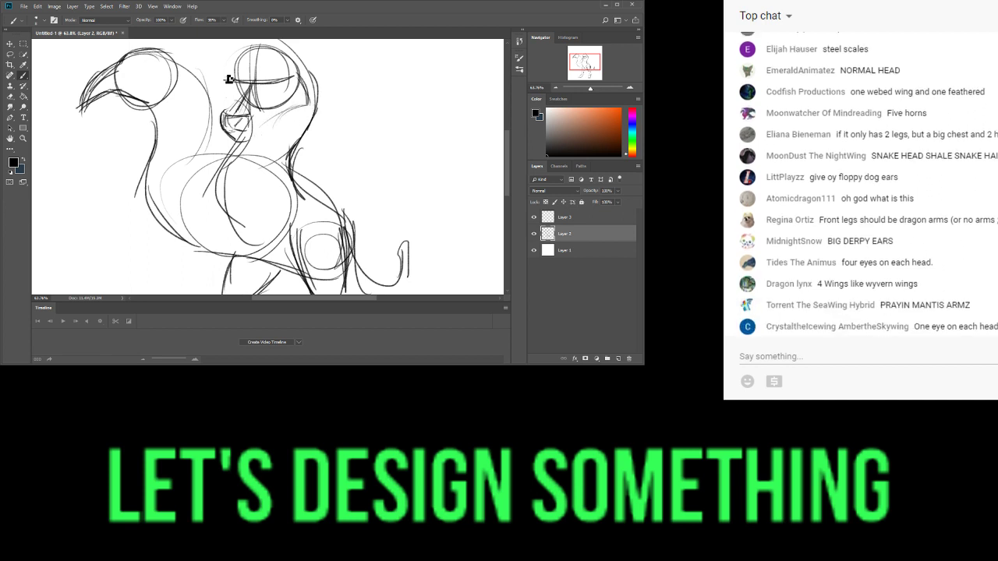
pyautogui.scroll(2, 240, 72)
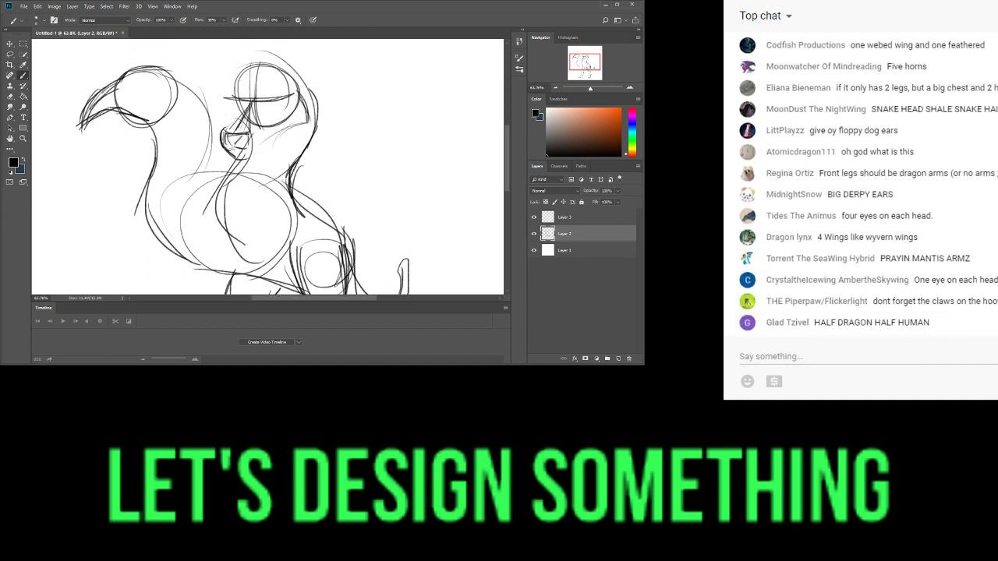
pyautogui.scroll(-1, 234, 107)
pyautogui.scroll(1, 236, 80)
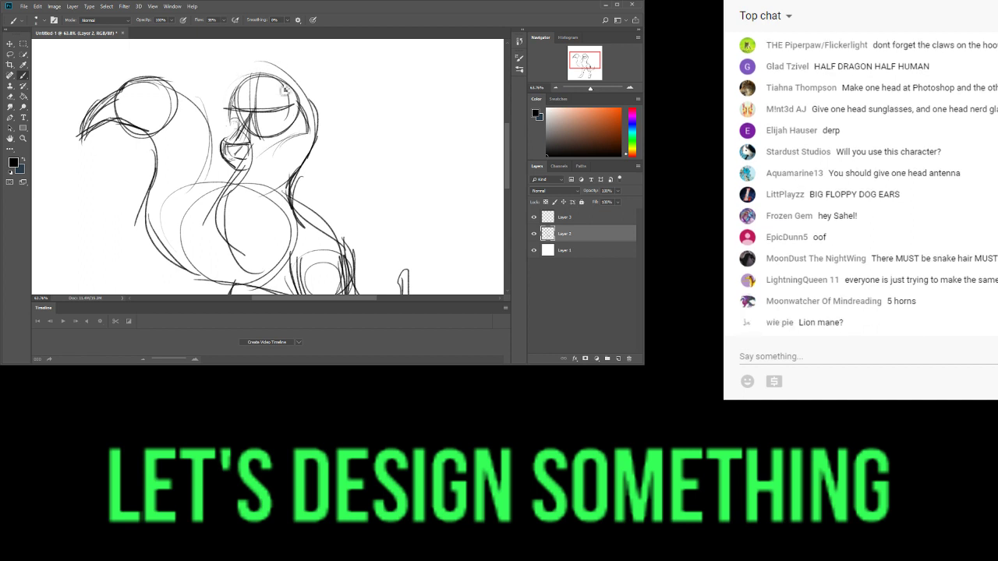
# - Draw a pair of thin antennae rising from the top of each head
pyautogui.moveTo(259, 98)
pyautogui.mouseDown()
pyautogui.moveTo(269, 62)
pyautogui.moveTo(234, 51)
pyautogui.mouseUp()
pyautogui.moveTo(134, 90); pyautogui.dragTo(122, 41)
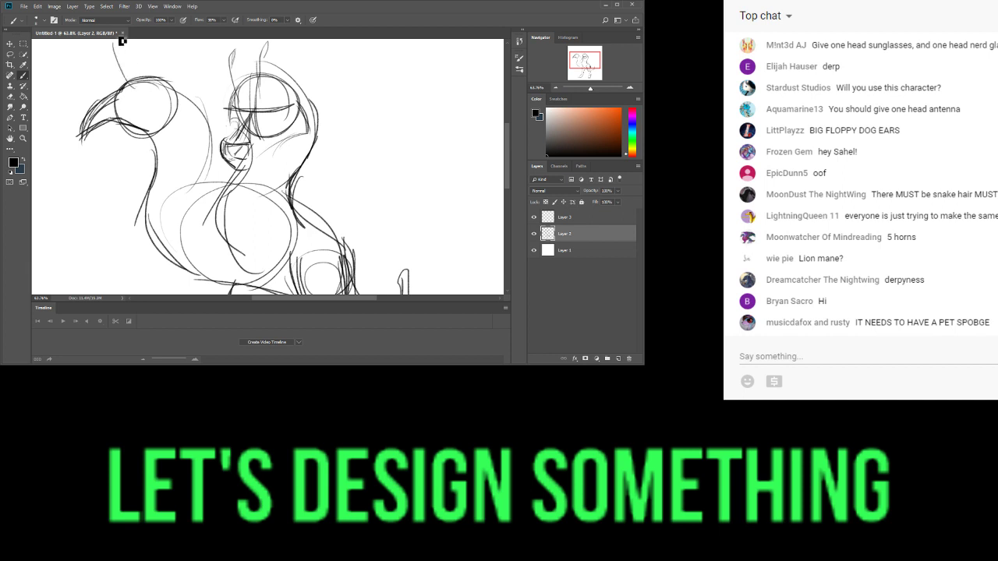
pyautogui.moveTo(125, 89); pyautogui.dragTo(102, 60)
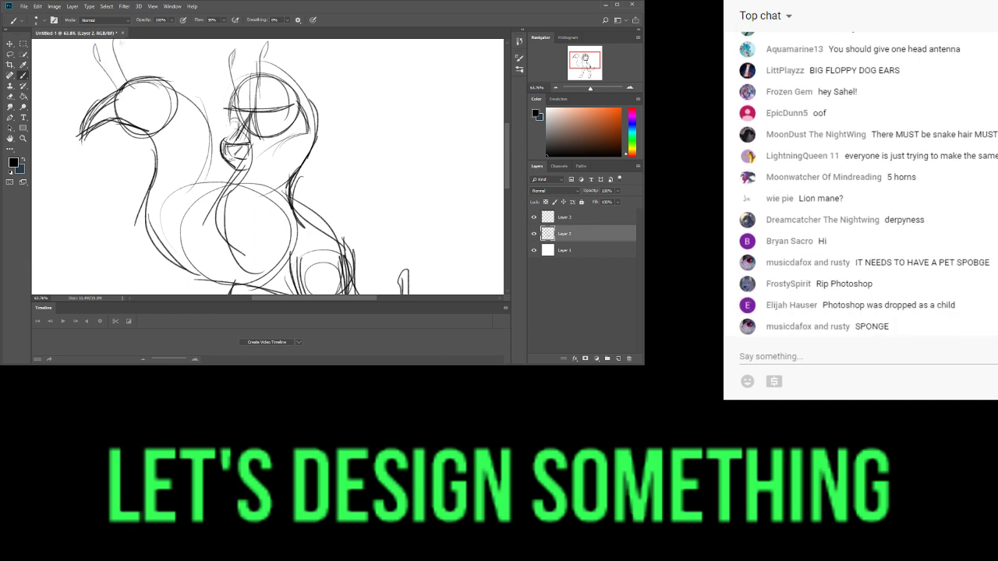
# - Draw two branching, curved antlers on the right head and add slanted eyes along its facial guideline
pyautogui.moveTo(584, 58); pyautogui.dragTo(583, 56)
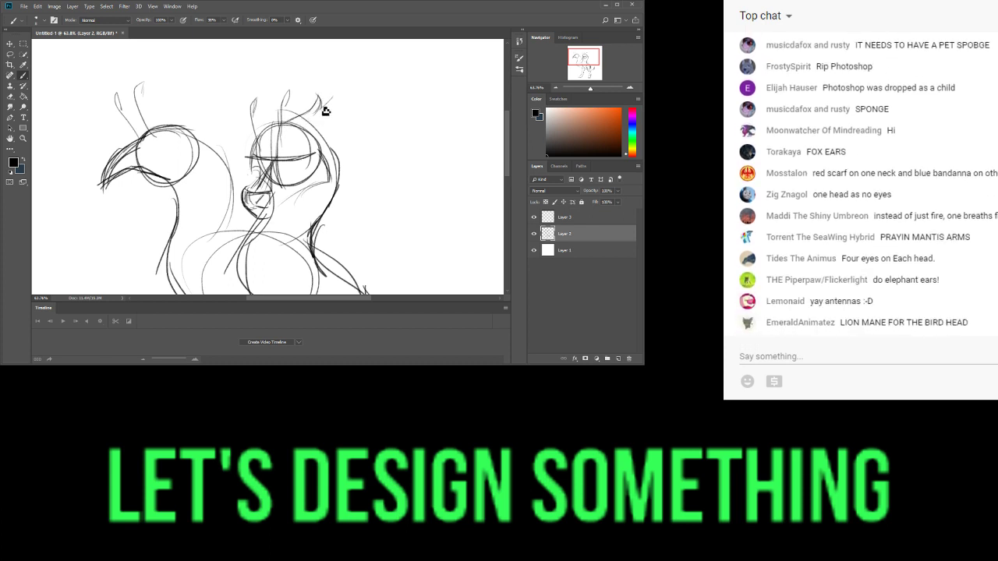
pyautogui.moveTo(323, 107)
pyautogui.mouseDown()
pyautogui.moveTo(354, 61)
pyautogui.moveTo(358, 92)
pyautogui.moveTo(363, 80)
pyautogui.moveTo(322, 125)
pyautogui.mouseUp()
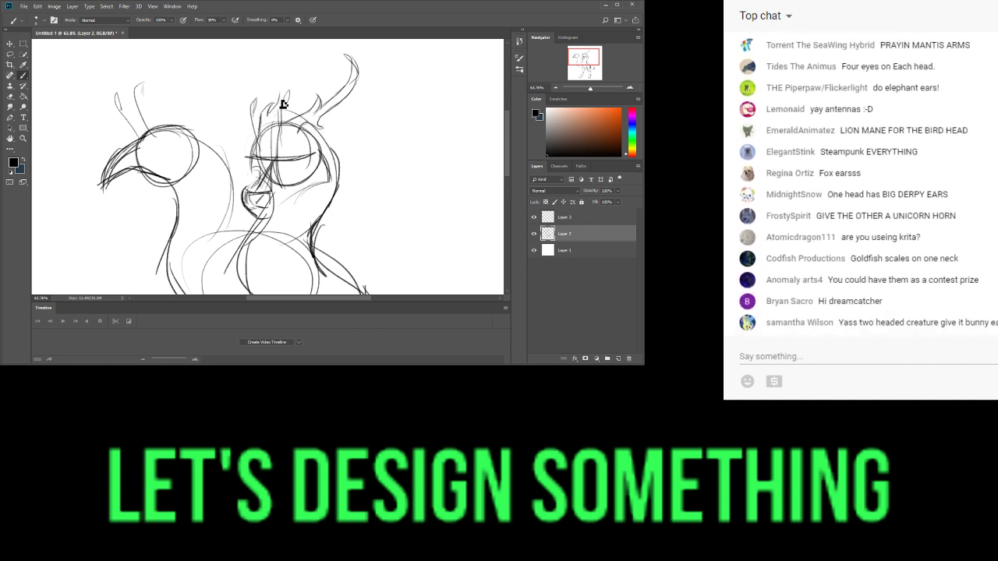
pyautogui.moveTo(281, 109)
pyautogui.mouseDown()
pyautogui.moveTo(275, 56)
pyautogui.moveTo(287, 94)
pyautogui.mouseUp()
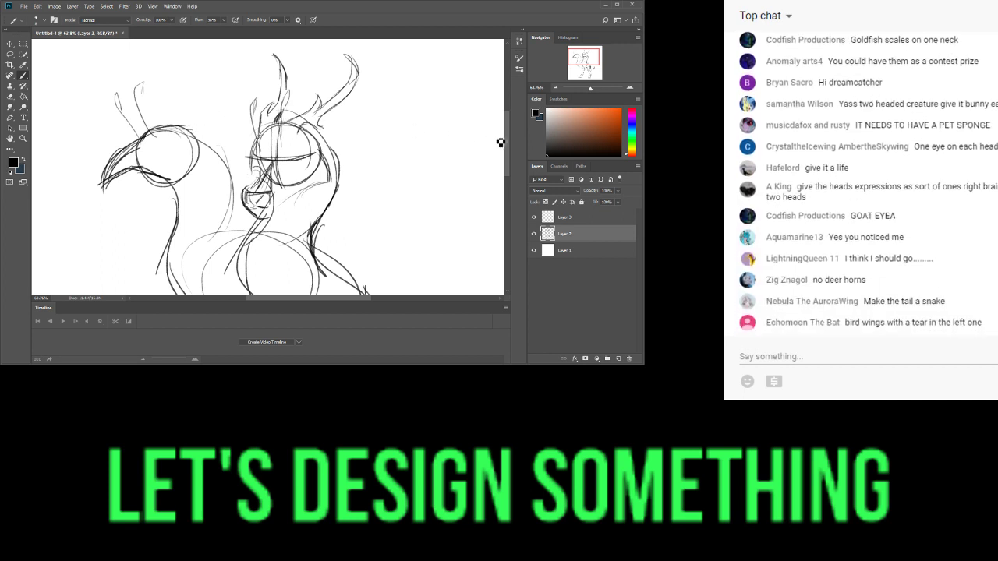
pyautogui.moveTo(288, 160)
pyautogui.mouseDown()
pyautogui.moveTo(310, 156)
pyautogui.moveTo(262, 156)
pyautogui.moveTo(271, 160)
pyautogui.mouseUp()
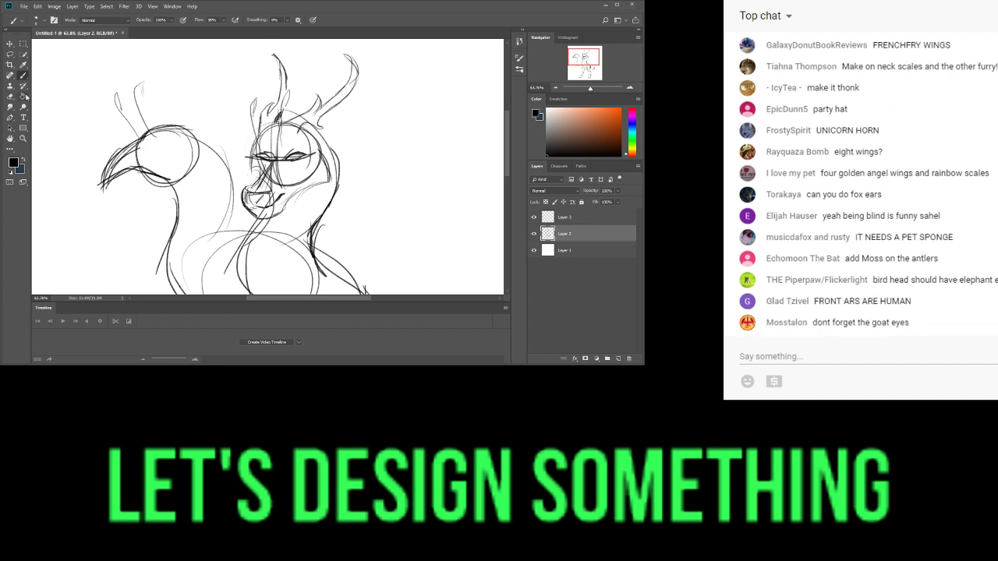
# - Erase the antennae above the bird head and return to the Brush tool
pyautogui.click(10, 97)
pyautogui.moveTo(116, 110); pyautogui.dragTo(152, 87)
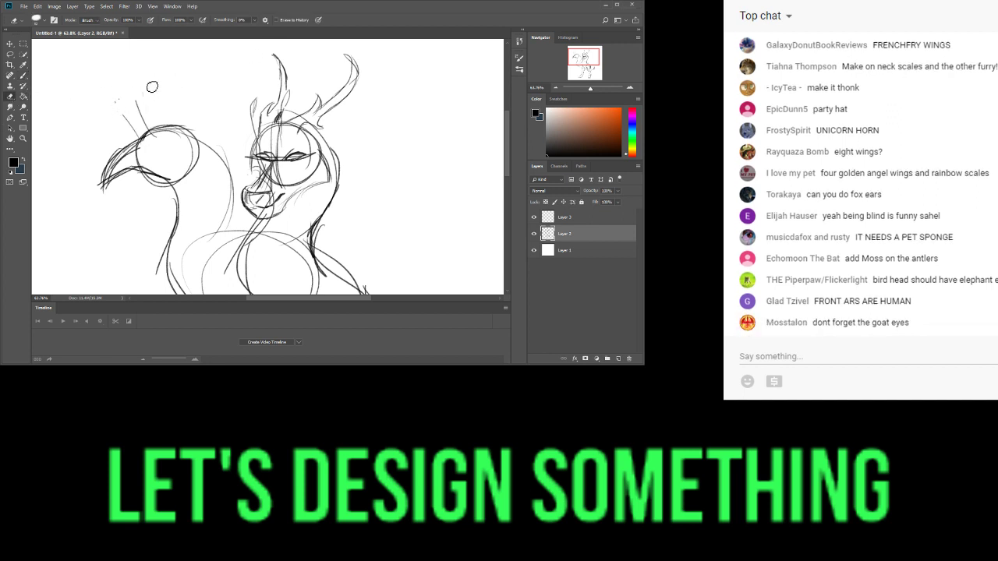
pyautogui.hscroll(2, 134, 112)
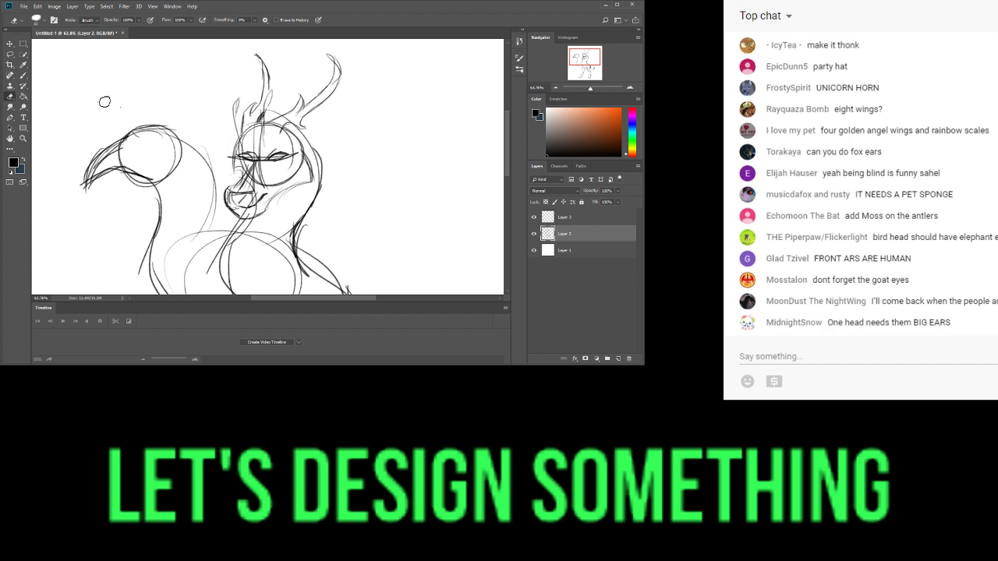
pyautogui.press('b')
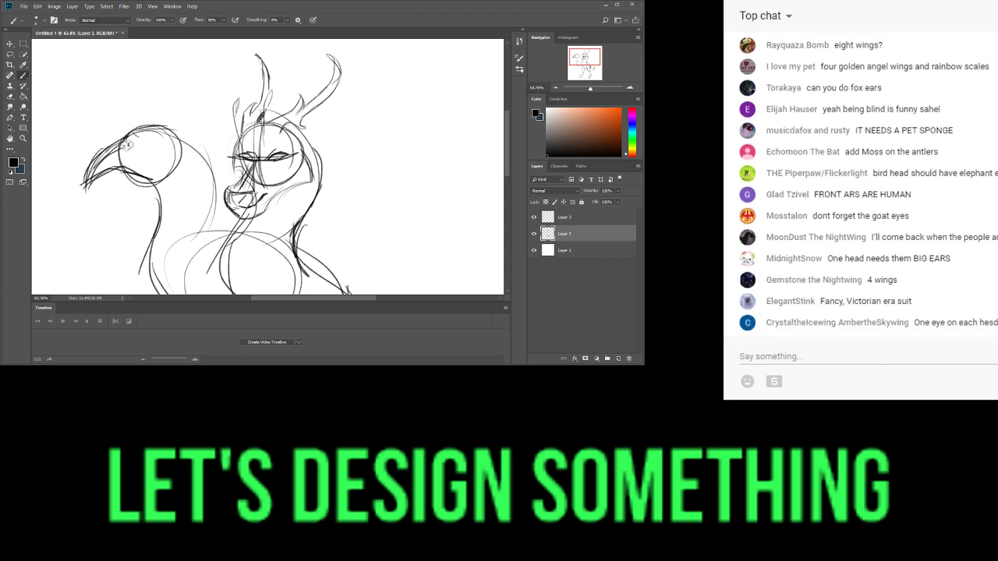
pyautogui.scroll(-2, 124, 139)
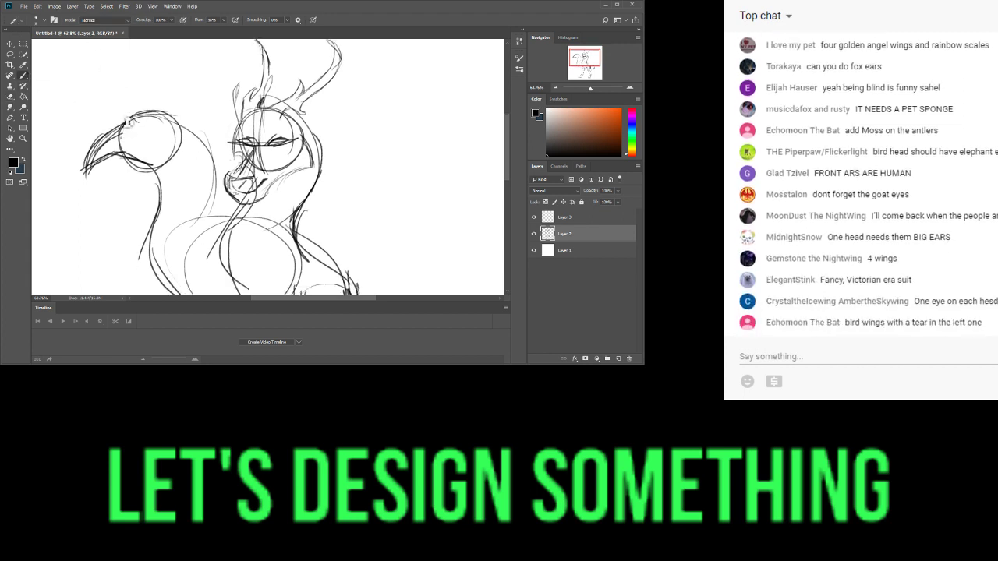
pyautogui.scroll(-2, 127, 129)
pyautogui.scroll(6, 127, 129)
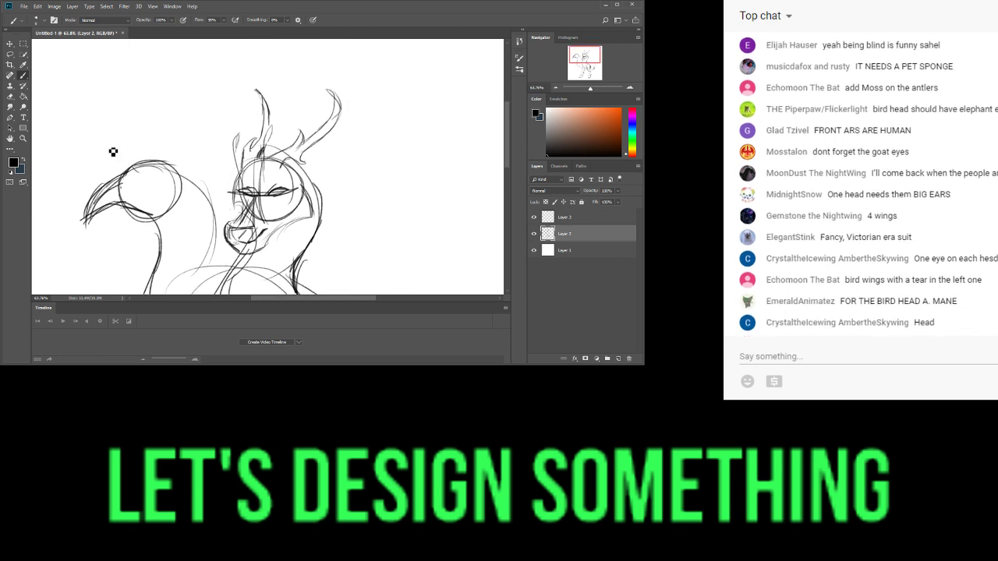
pyautogui.scroll(3, 130, 139)
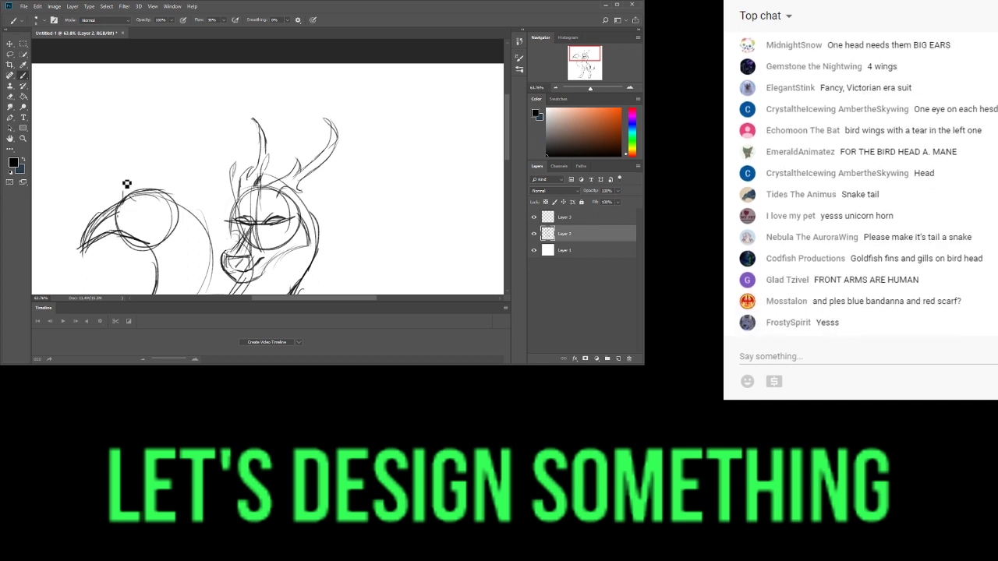
pyautogui.moveTo(122, 197); pyautogui.dragTo(121, 141)
pyautogui.hotkey('ctrl', 'z')
pyautogui.hotkey('ctrl', 'z')
pyautogui.hotkey('ctrl', 'alt', 'z')
pyautogui.hotkey('ctrl', 'alt', 'z')
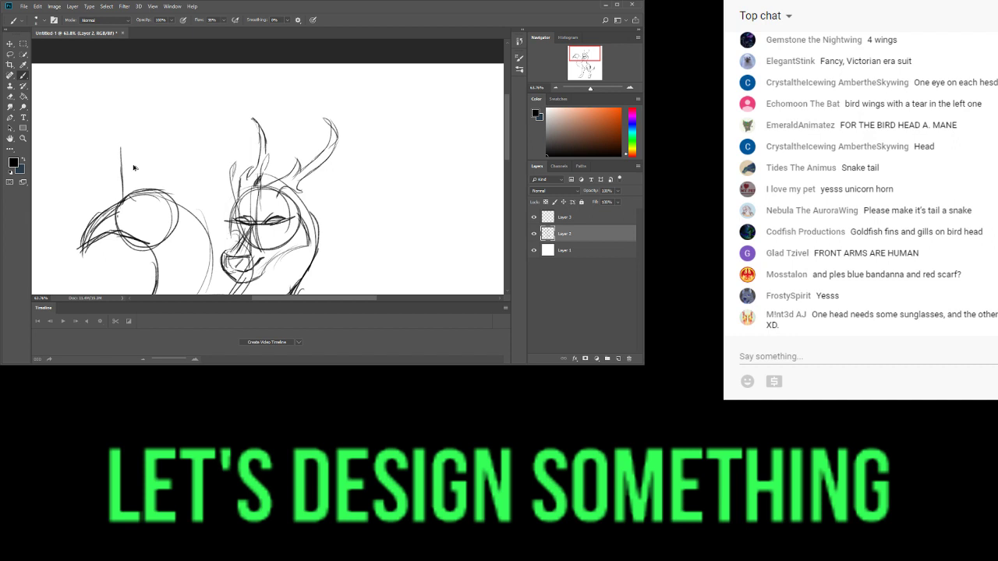
# - Draw a pointed unicorn horn slanting forward from the bird head's forehead, and add a round eye with a brow line
pyautogui.moveTo(125, 198); pyautogui.dragTo(99, 153)
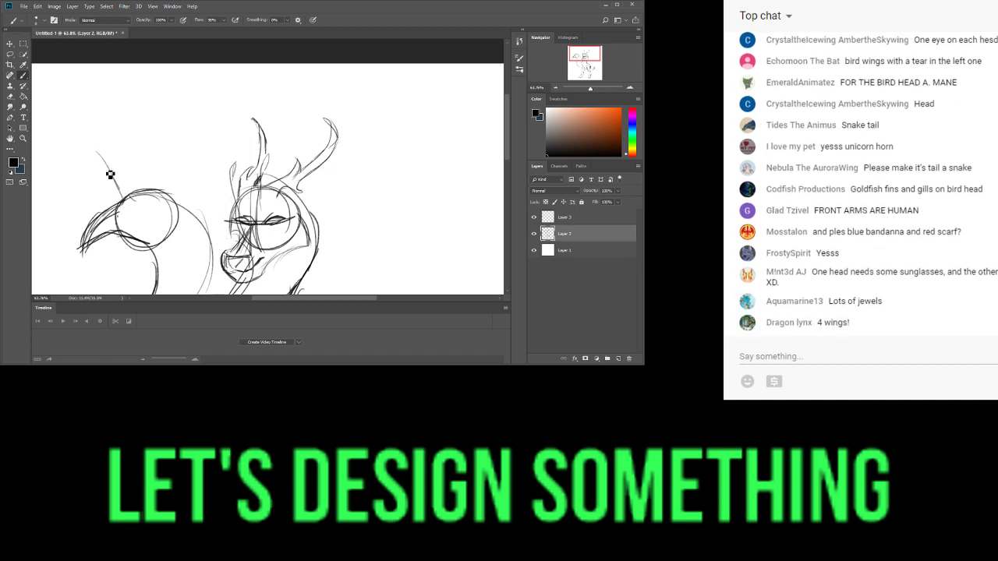
pyautogui.moveTo(124, 199)
pyautogui.mouseDown()
pyautogui.moveTo(97, 145)
pyautogui.moveTo(131, 195)
pyautogui.mouseUp()
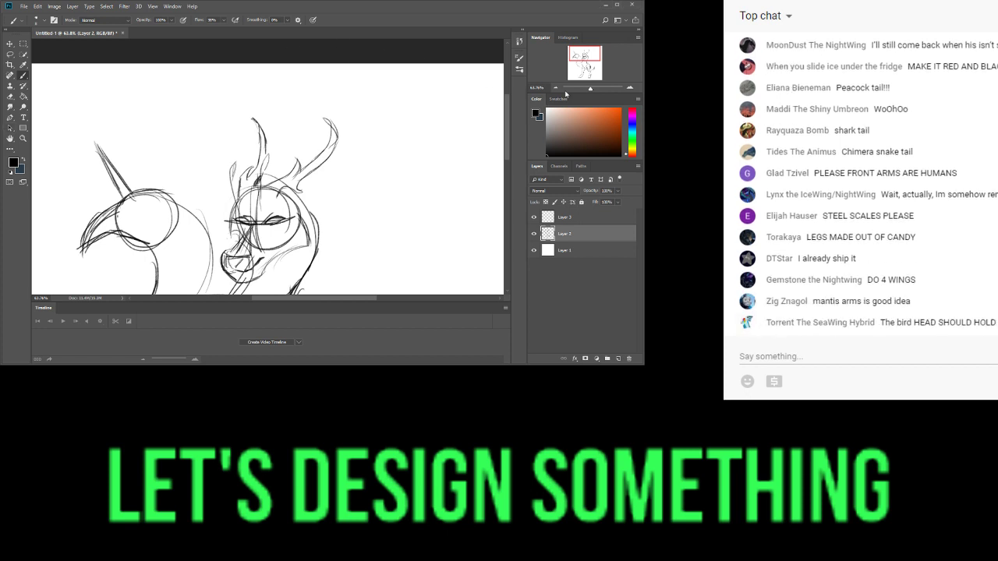
pyautogui.moveTo(591, 88)
pyautogui.mouseDown()
pyautogui.moveTo(580, 88)
pyautogui.moveTo(591, 88)
pyautogui.mouseUp()
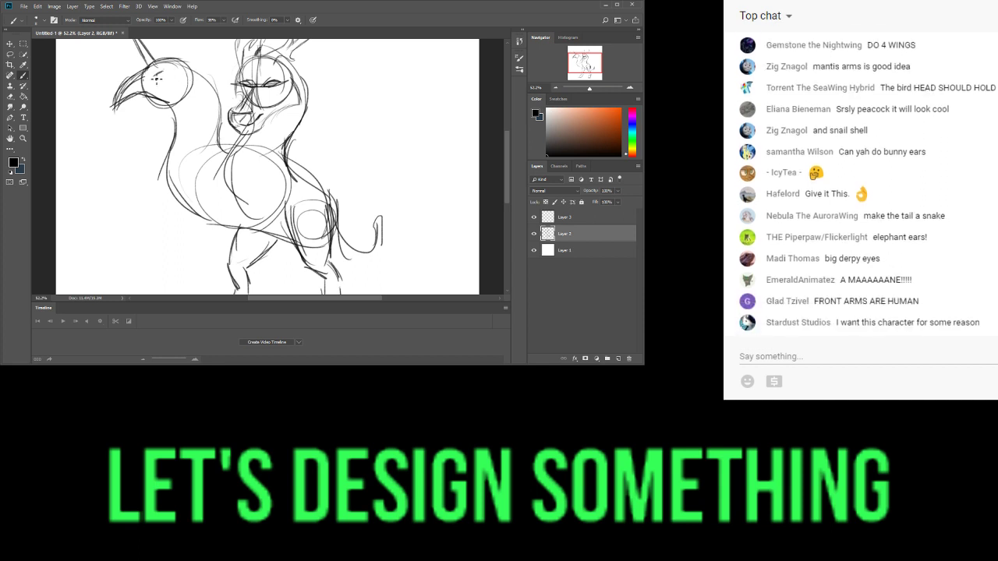
pyautogui.moveTo(156, 77); pyautogui.dragTo(159, 86)
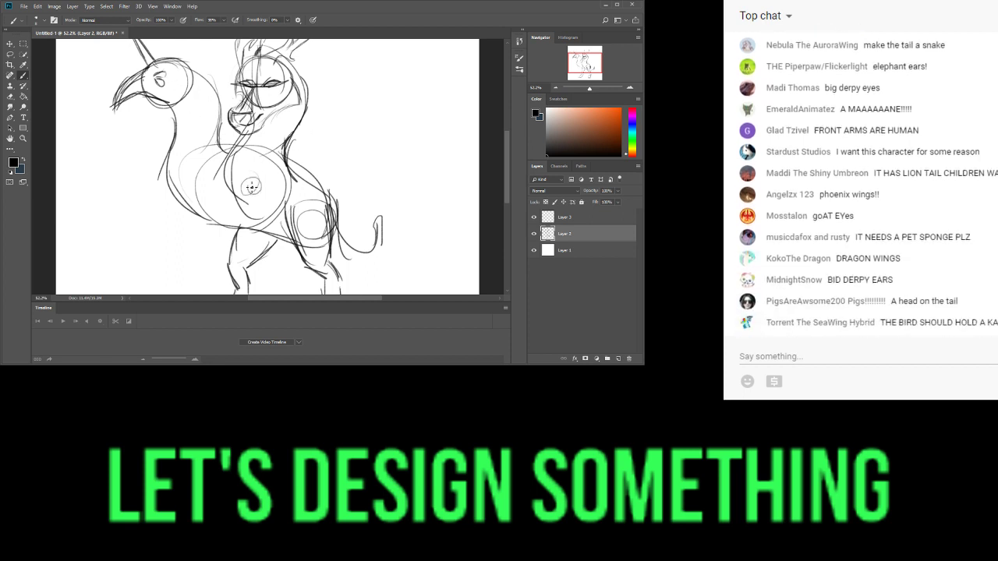
# - Draw the bent upper segment of a mantis arm on the chest, with a thick, dark shoulder curve narrowing to the elbow
pyautogui.hotkey('ctrl', 'z')
pyautogui.moveTo(253, 181); pyautogui.dragTo(250, 181)
pyautogui.hscroll(3, 263, 179)
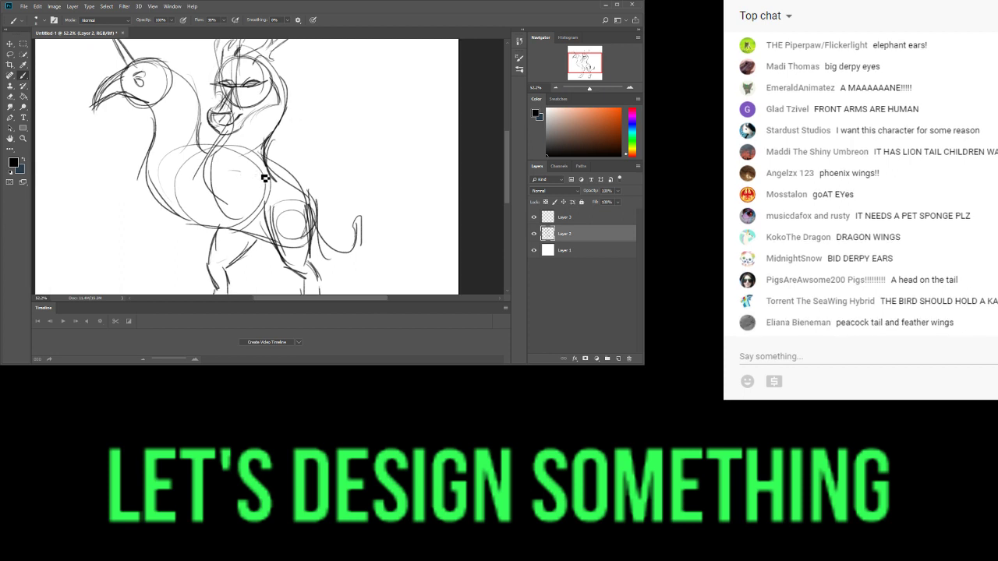
pyautogui.hscroll(-1, 237, 176)
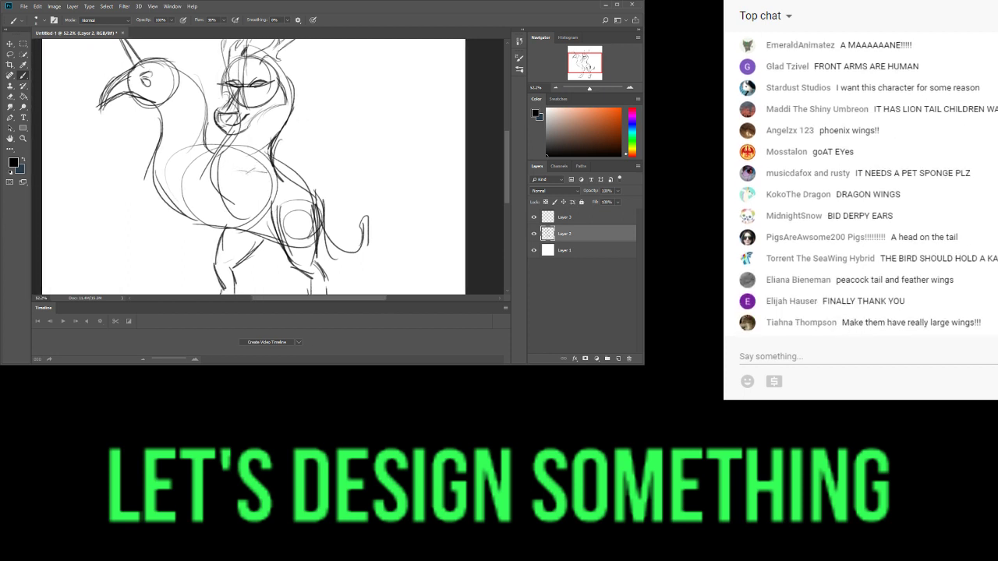
pyautogui.scroll(2, 242, 181)
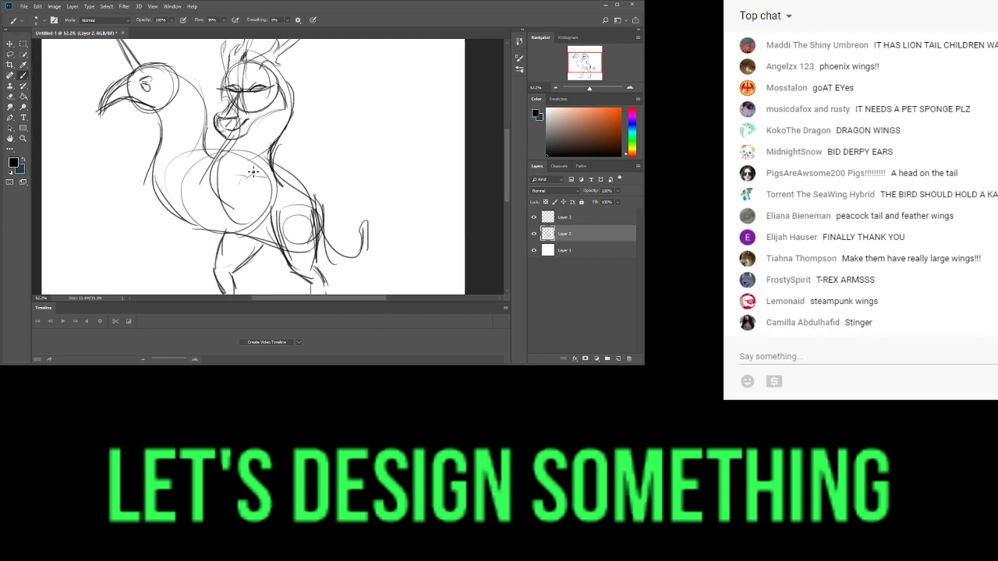
pyautogui.moveTo(234, 176)
pyautogui.mouseDown()
pyautogui.moveTo(267, 175)
pyautogui.moveTo(234, 193)
pyautogui.mouseUp()
pyautogui.hscroll(-1, 248, 189)
pyautogui.hscroll(-2, 257, 188)
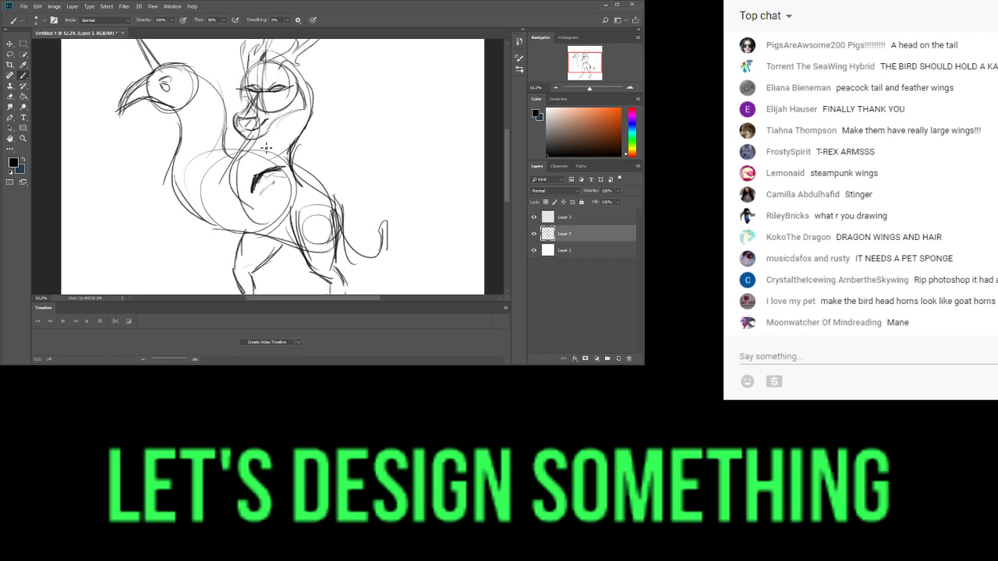
pyautogui.moveTo(268, 187)
pyautogui.mouseDown()
pyautogui.moveTo(272, 195)
pyautogui.moveTo(254, 197)
pyautogui.moveTo(255, 219)
pyautogui.mouseUp()
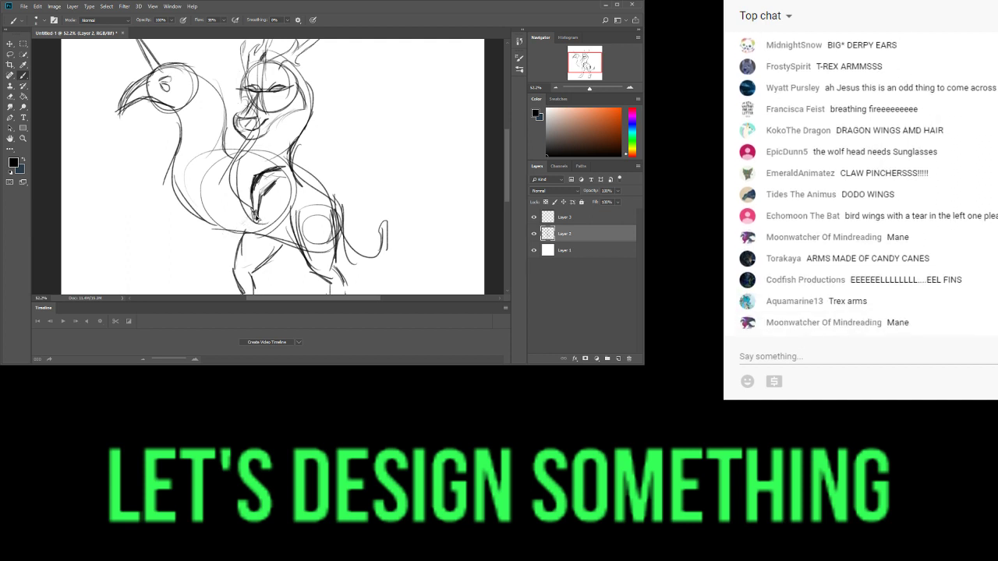
# - Draw the mantis arm's forearm angling forward and up from the elbow, ending in a long scythe-shaped claw that curves downward
pyautogui.moveTo(213, 178); pyautogui.dragTo(254, 215)
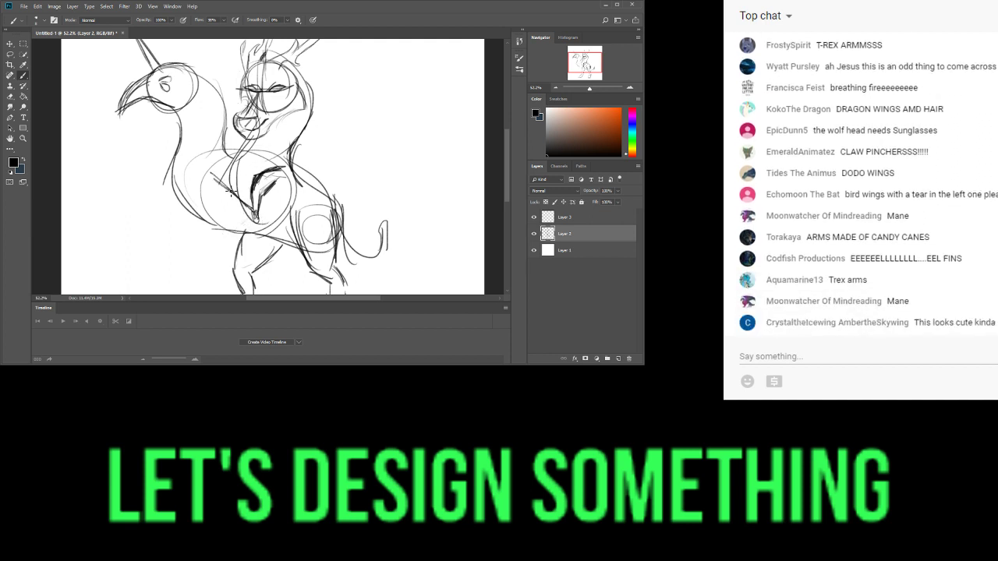
pyautogui.moveTo(207, 181); pyautogui.dragTo(256, 220)
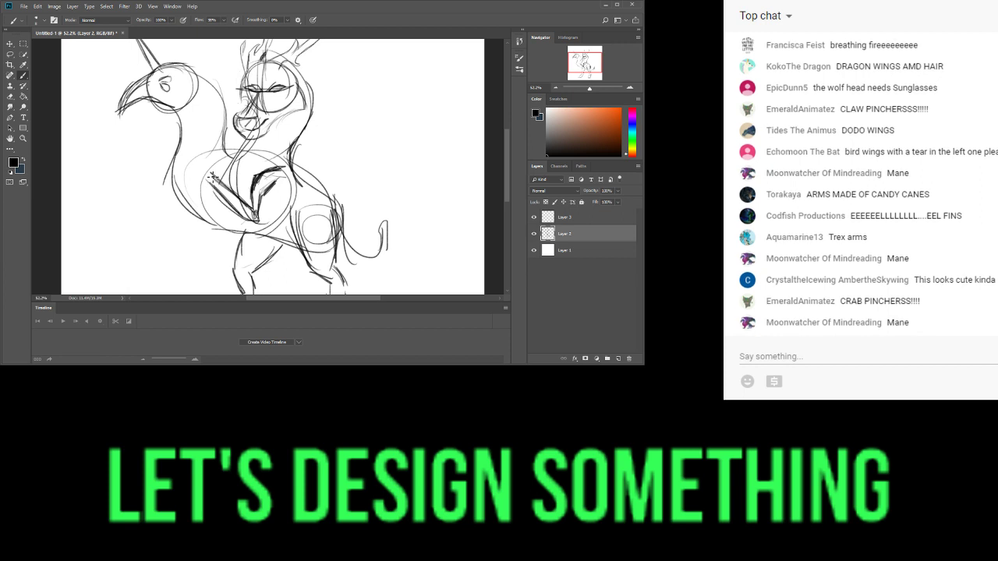
pyautogui.moveTo(209, 175)
pyautogui.mouseDown()
pyautogui.moveTo(201, 198)
pyautogui.moveTo(211, 266)
pyautogui.moveTo(191, 238)
pyautogui.moveTo(221, 273)
pyautogui.mouseUp()
pyautogui.moveTo(209, 185); pyautogui.dragTo(220, 273)
pyautogui.moveTo(201, 236); pyautogui.dragTo(219, 275)
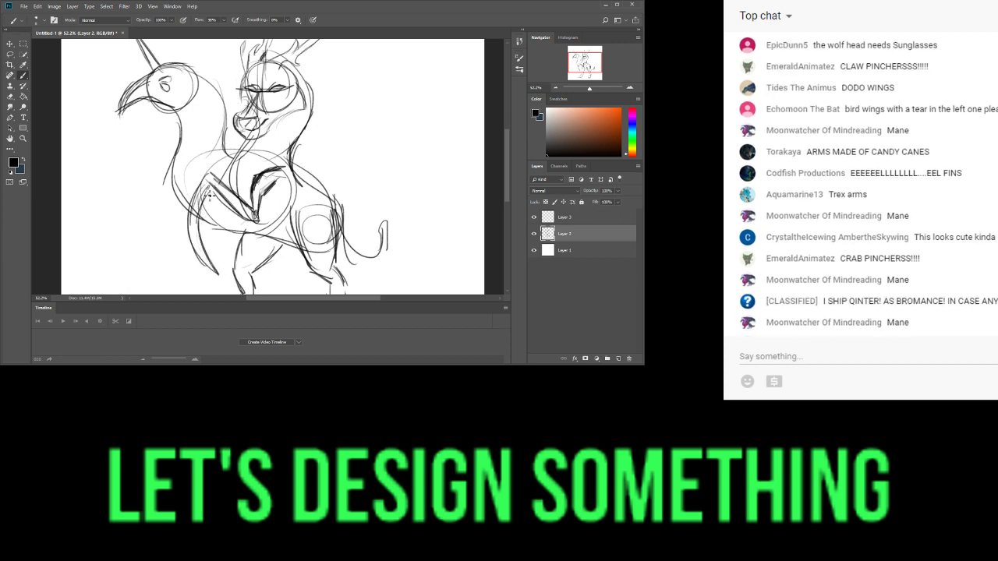
pyautogui.moveTo(218, 196); pyautogui.dragTo(255, 221)
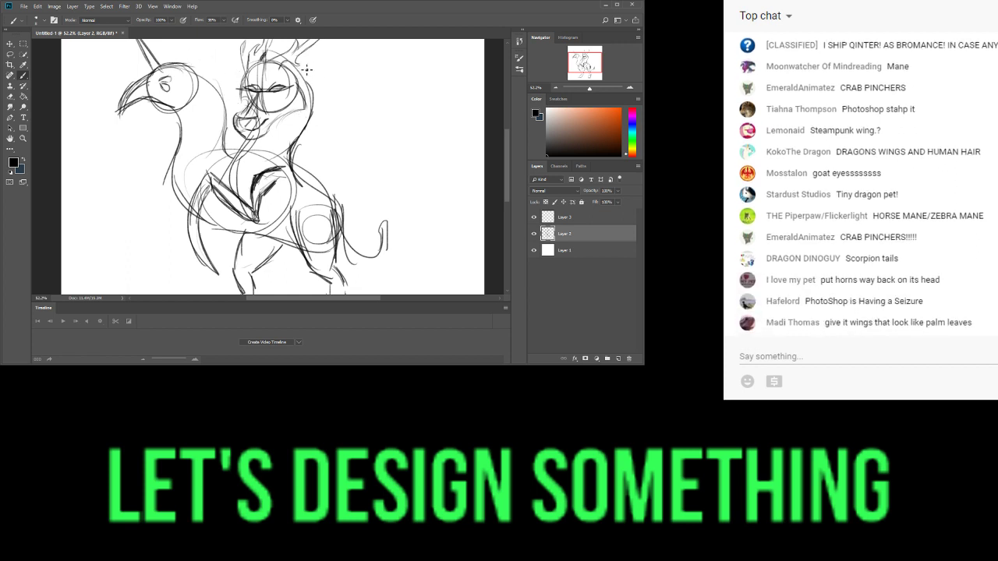
# - Draw a tufted mane down the back of the antlered head and neck, and a second hooked mantis arm in front of the chest
pyautogui.moveTo(302, 61)
pyautogui.mouseDown()
pyautogui.moveTo(331, 79)
pyautogui.moveTo(312, 73)
pyautogui.moveTo(337, 98)
pyautogui.moveTo(331, 123)
pyautogui.mouseUp()
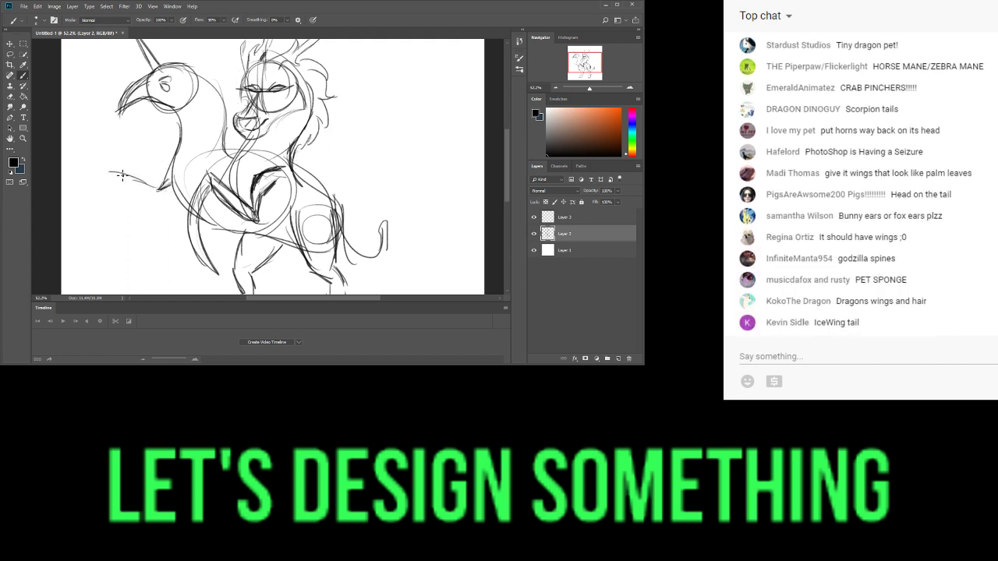
pyautogui.moveTo(108, 176)
pyautogui.mouseDown()
pyautogui.moveTo(148, 193)
pyautogui.moveTo(110, 176)
pyautogui.moveTo(83, 211)
pyautogui.moveTo(88, 199)
pyautogui.moveTo(91, 245)
pyautogui.moveTo(119, 186)
pyautogui.moveTo(87, 222)
pyautogui.mouseUp()
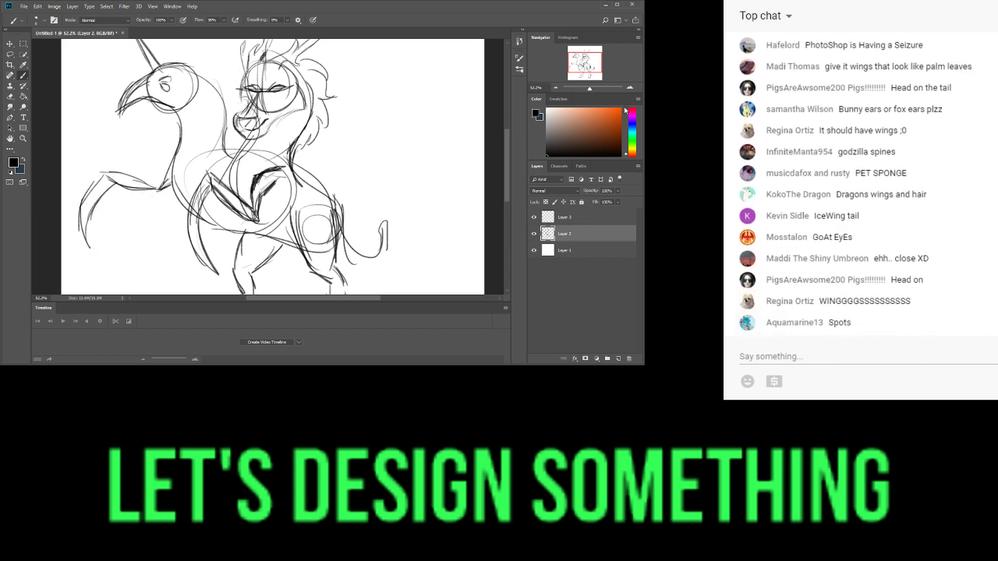
pyautogui.moveTo(588, 88); pyautogui.dragTo(597, 91)
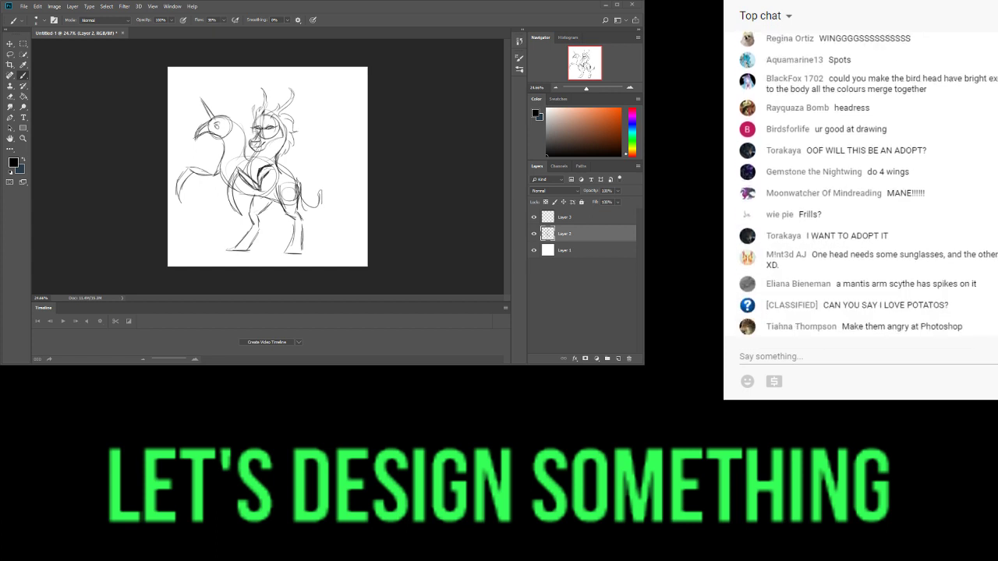
pyautogui.moveTo(596, 88); pyautogui.dragTo(601, 89)
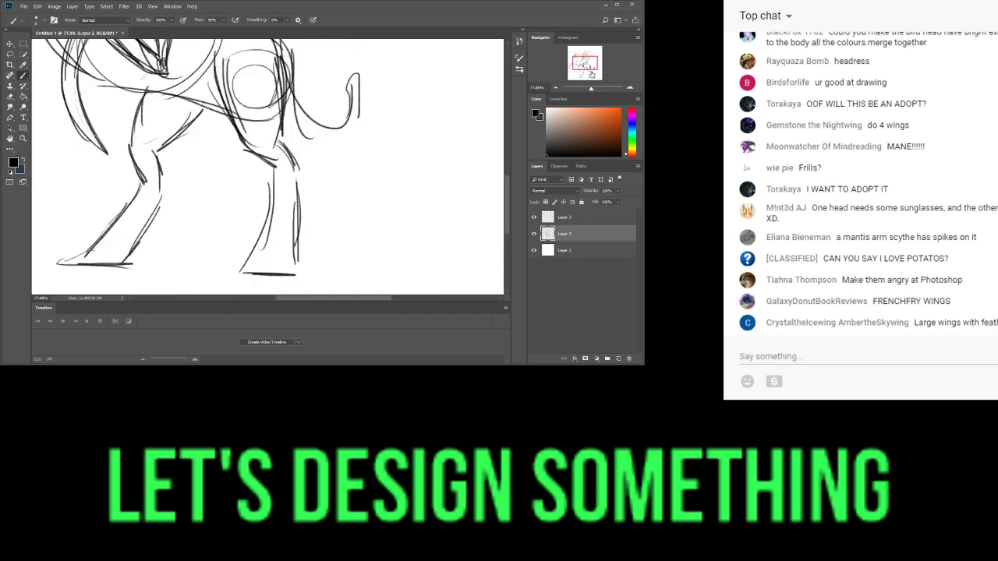
# - Finish the first curling tail at the rump and add two more upward-curving tails with tufted tips above it
pyautogui.moveTo(359, 114); pyautogui.dragTo(338, 126)
pyautogui.moveTo(293, 89)
pyautogui.mouseDown()
pyautogui.moveTo(331, 81)
pyautogui.moveTo(327, 42)
pyautogui.moveTo(334, 64)
pyautogui.mouseUp()
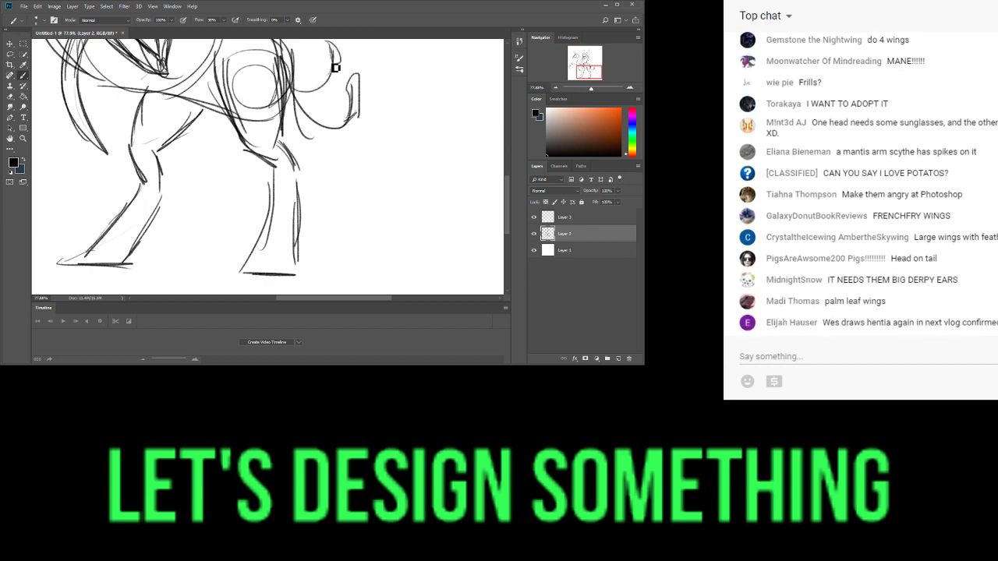
pyautogui.moveTo(293, 96)
pyautogui.mouseDown()
pyautogui.moveTo(373, 66)
pyautogui.moveTo(377, 45)
pyautogui.mouseUp()
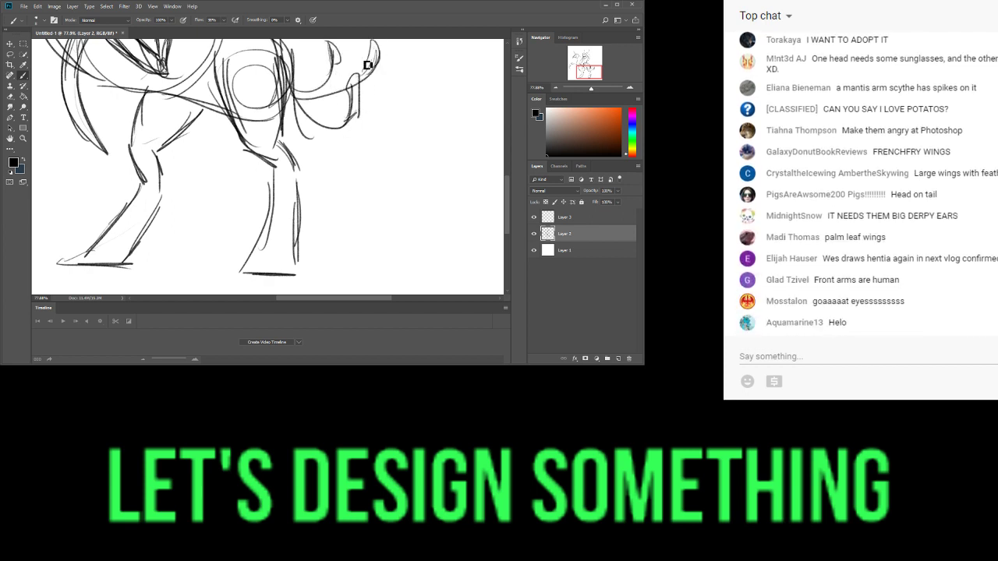
# - Draw two tall, pointed bunny-like ears on top of the bird head behind the horn
pyautogui.moveTo(590, 88); pyautogui.dragTo(590, 88)
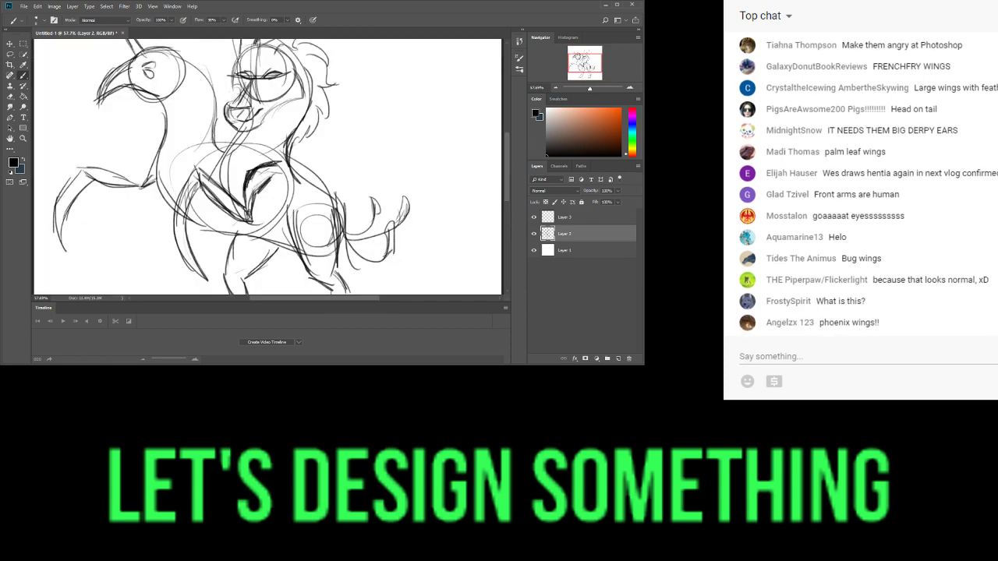
pyautogui.moveTo(581, 63); pyautogui.dragTo(580, 57)
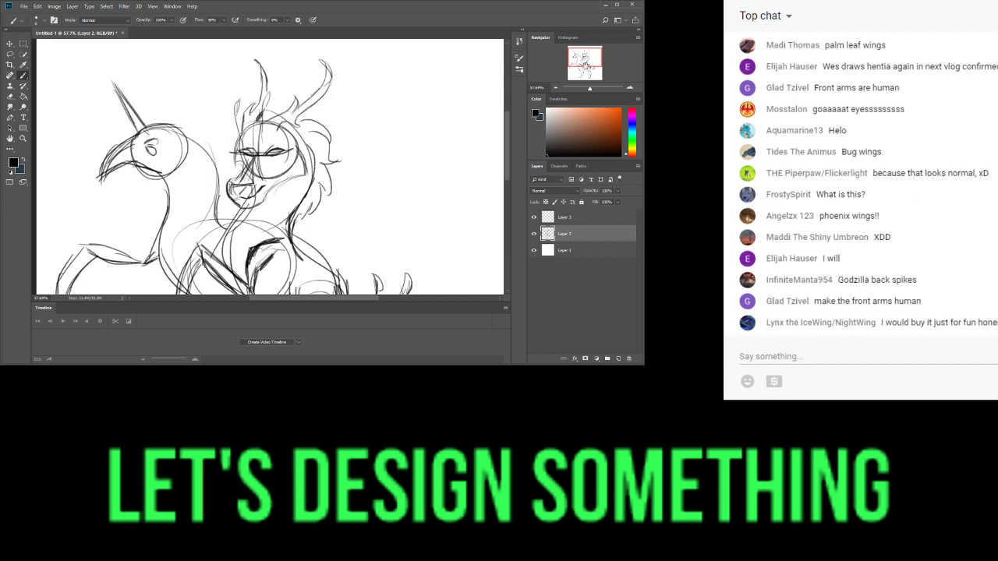
pyautogui.moveTo(192, 97)
pyautogui.mouseDown()
pyautogui.moveTo(185, 123)
pyautogui.moveTo(183, 110)
pyautogui.mouseUp()
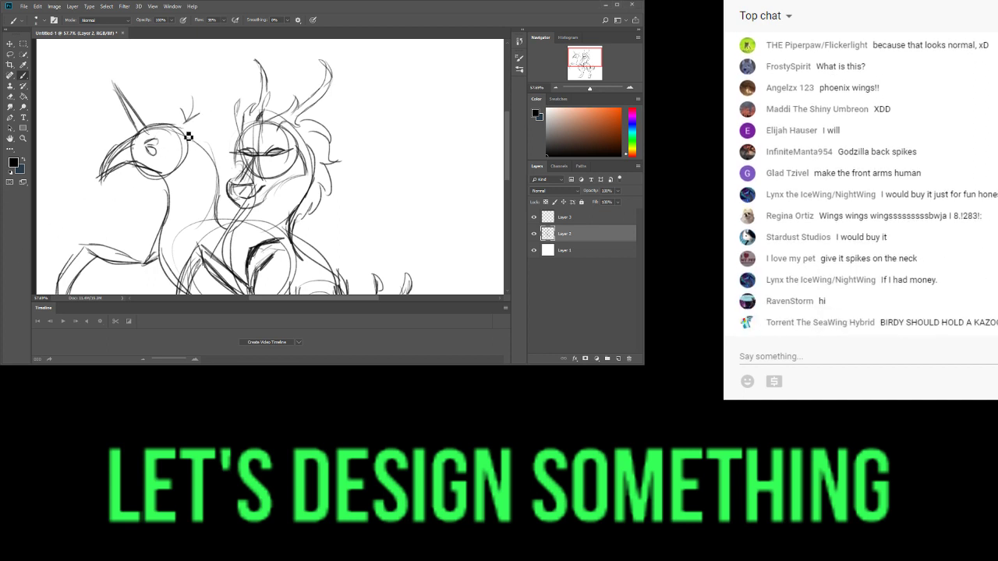
pyautogui.hotkey('ctrl', 'z')
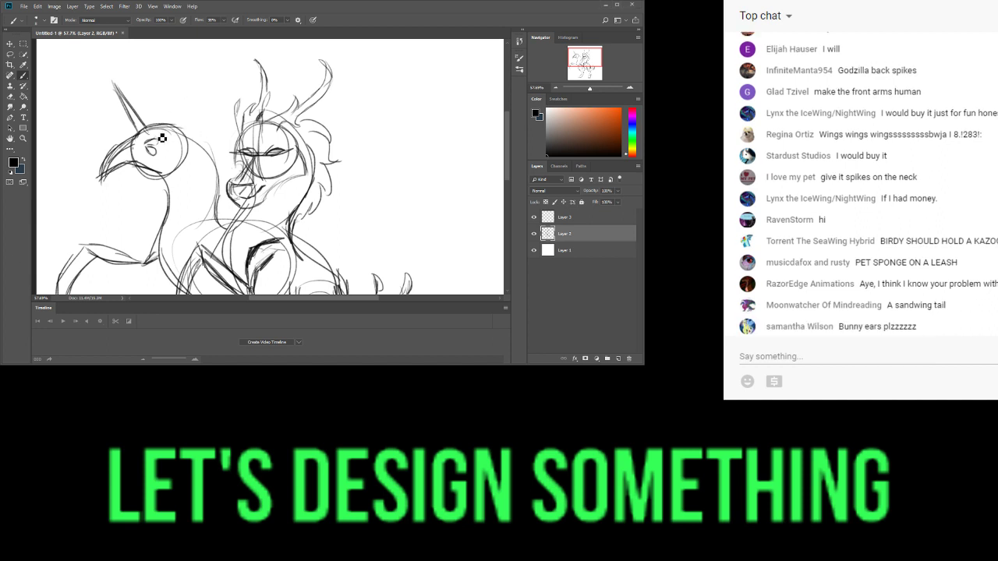
pyautogui.moveTo(171, 125)
pyautogui.mouseDown()
pyautogui.moveTo(226, 77)
pyautogui.moveTo(229, 98)
pyautogui.moveTo(224, 84)
pyautogui.moveTo(225, 101)
pyautogui.moveTo(187, 134)
pyautogui.moveTo(209, 122)
pyautogui.moveTo(183, 134)
pyautogui.mouseUp()
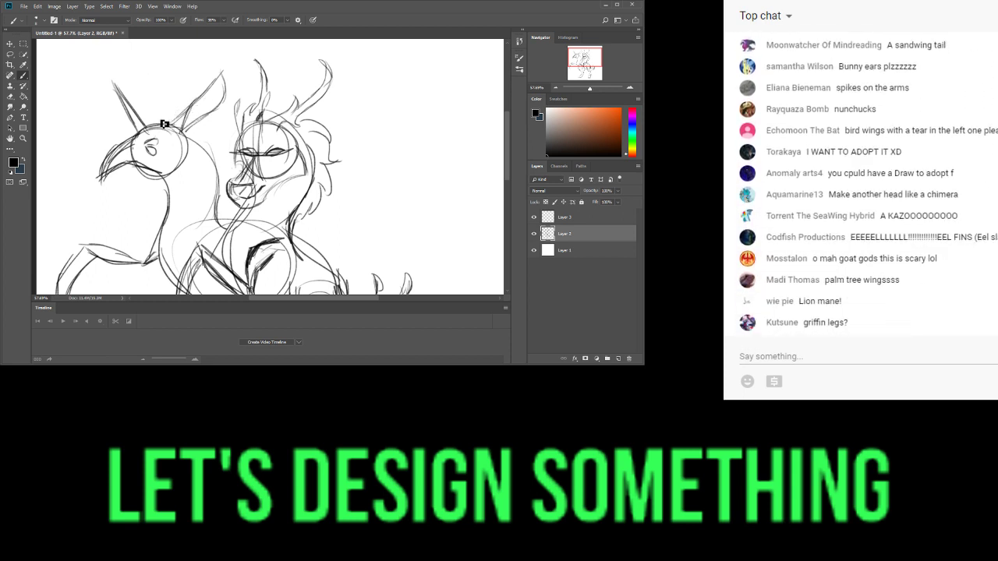
pyautogui.moveTo(161, 94)
pyautogui.mouseDown()
pyautogui.moveTo(163, 118)
pyautogui.moveTo(169, 68)
pyautogui.moveTo(173, 121)
pyautogui.mouseUp()
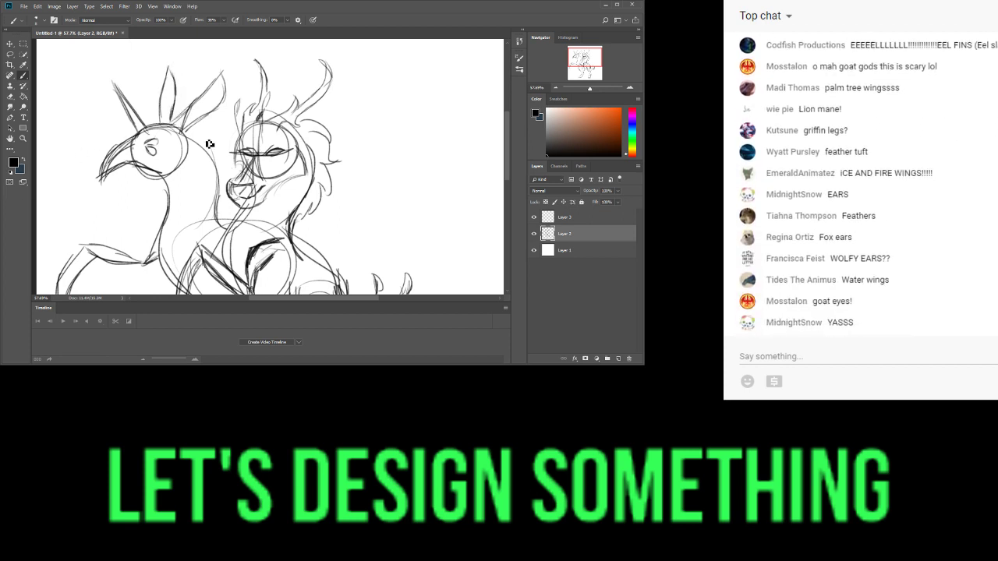
# - Draw narrow dark pupils in the bird head's eyes and a jagged edge where the beak meets the face
pyautogui.click(594, 88)
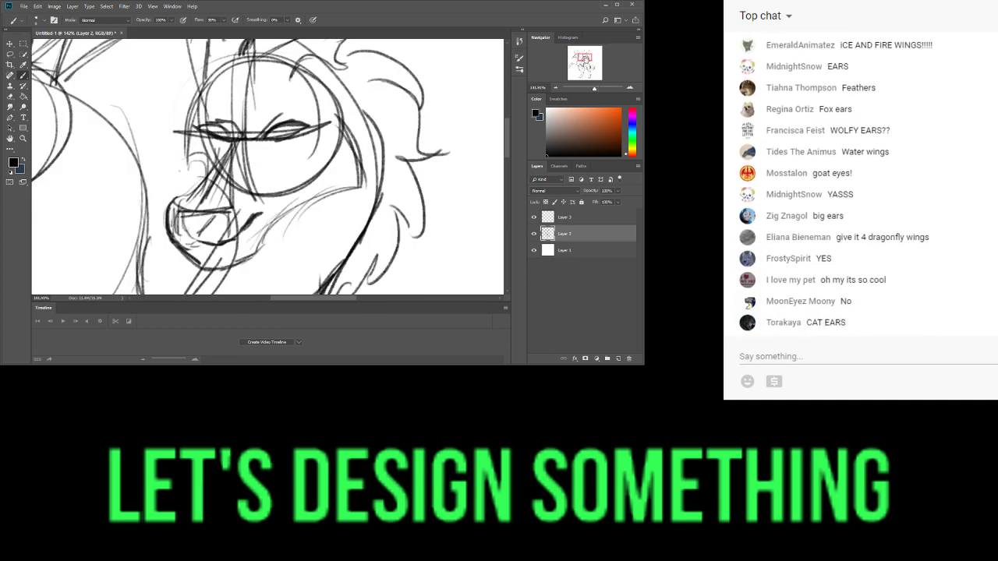
pyautogui.click(576, 57)
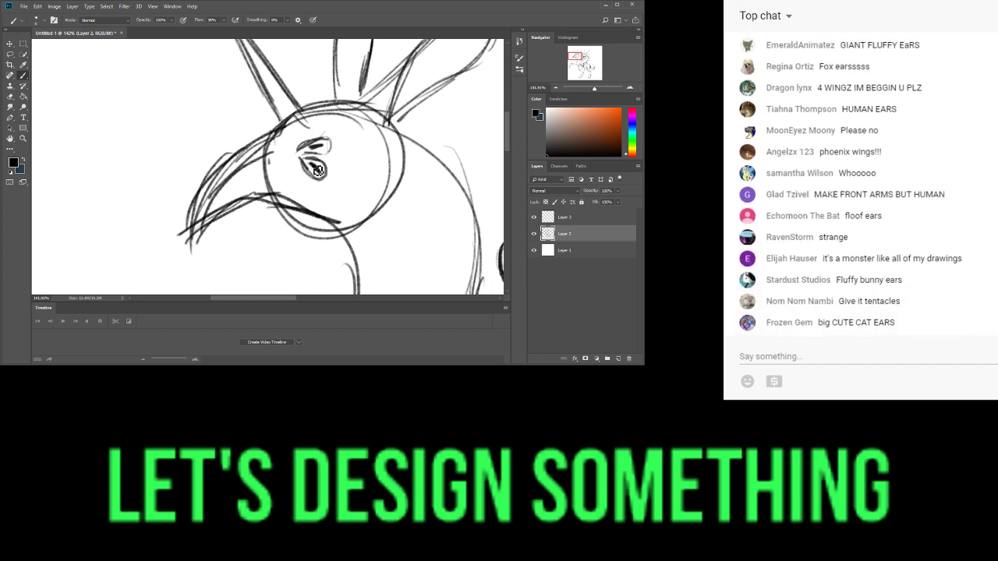
pyautogui.moveTo(266, 146); pyautogui.dragTo(283, 145)
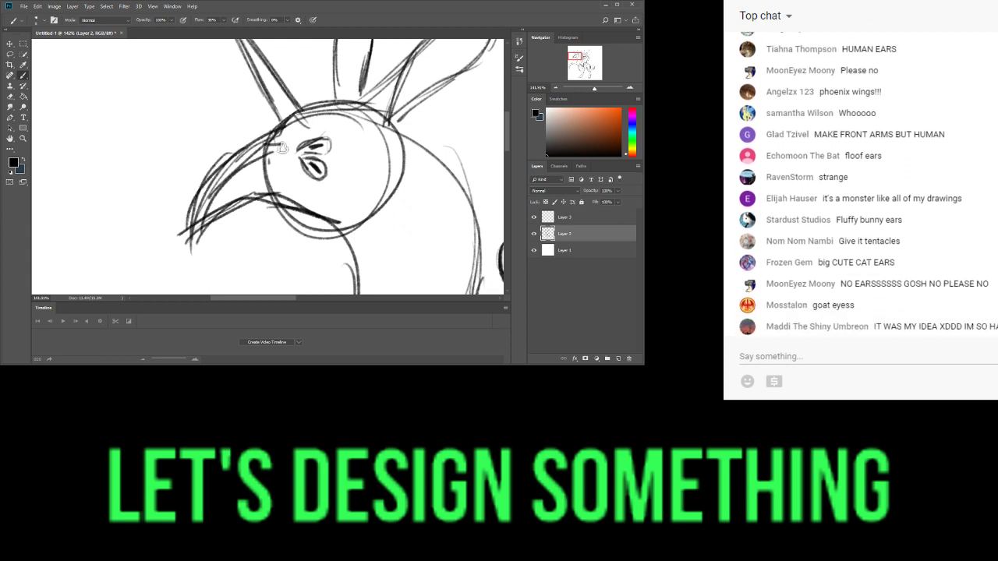
pyautogui.scroll(1, 282, 159)
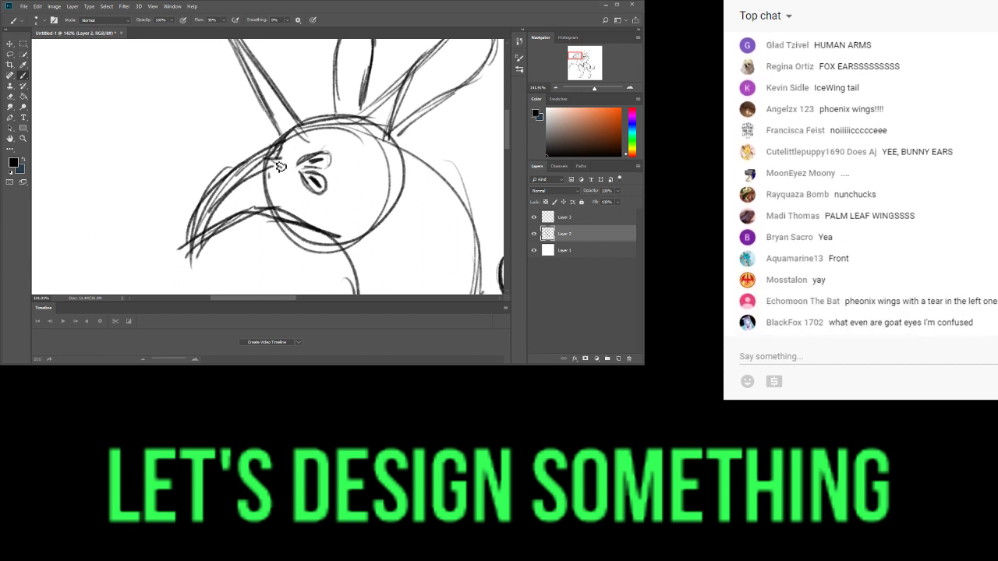
pyautogui.moveTo(271, 177)
pyautogui.mouseDown()
pyautogui.moveTo(276, 215)
pyautogui.moveTo(288, 222)
pyautogui.moveTo(211, 232)
pyautogui.mouseUp()
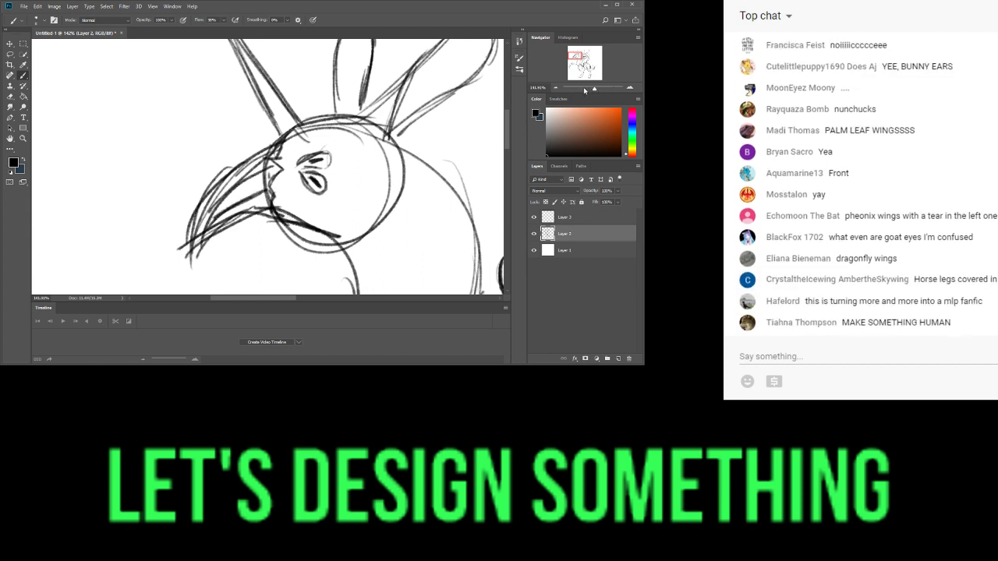
# - Shift the creature sketch on Layer 2 lower on the canvas with the Move tool, undoing accidental moves of the white background
pyautogui.moveTo(594, 88); pyautogui.dragTo(583, 88)
pyautogui.click(587, 88)
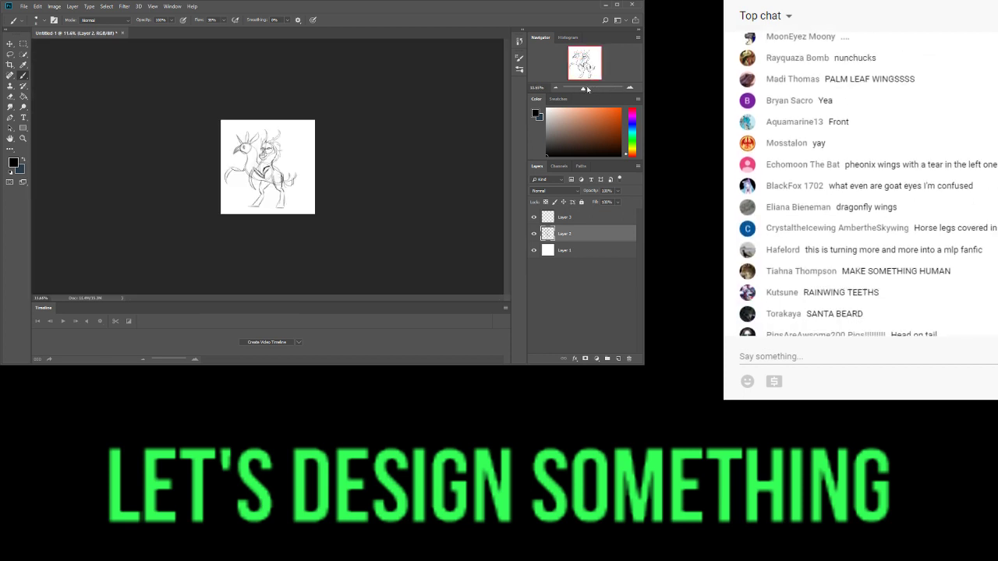
pyautogui.click(10, 54)
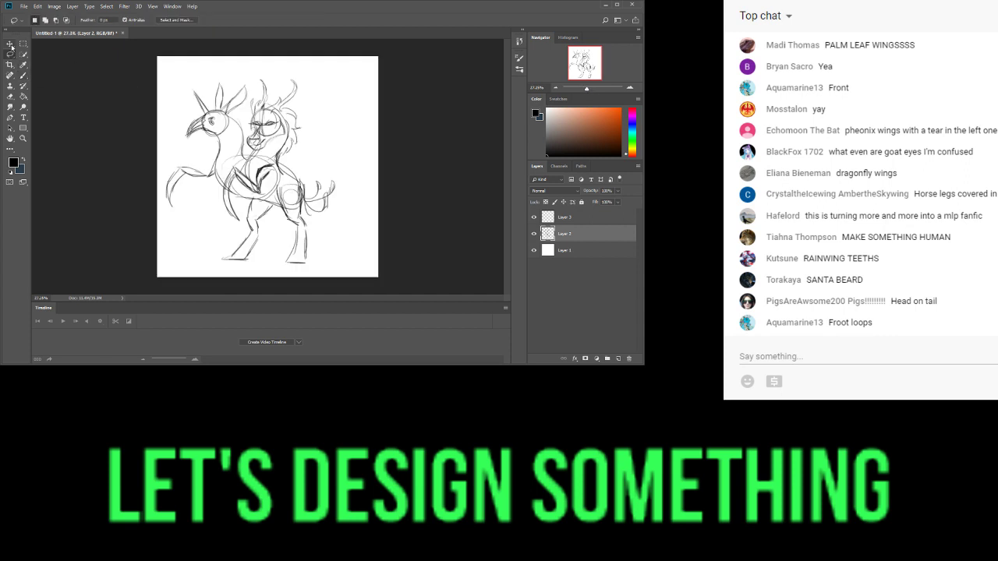
pyautogui.click(10, 45)
pyautogui.moveTo(271, 158)
pyautogui.mouseDown()
pyautogui.moveTo(257, 166)
pyautogui.moveTo(269, 179)
pyautogui.mouseUp()
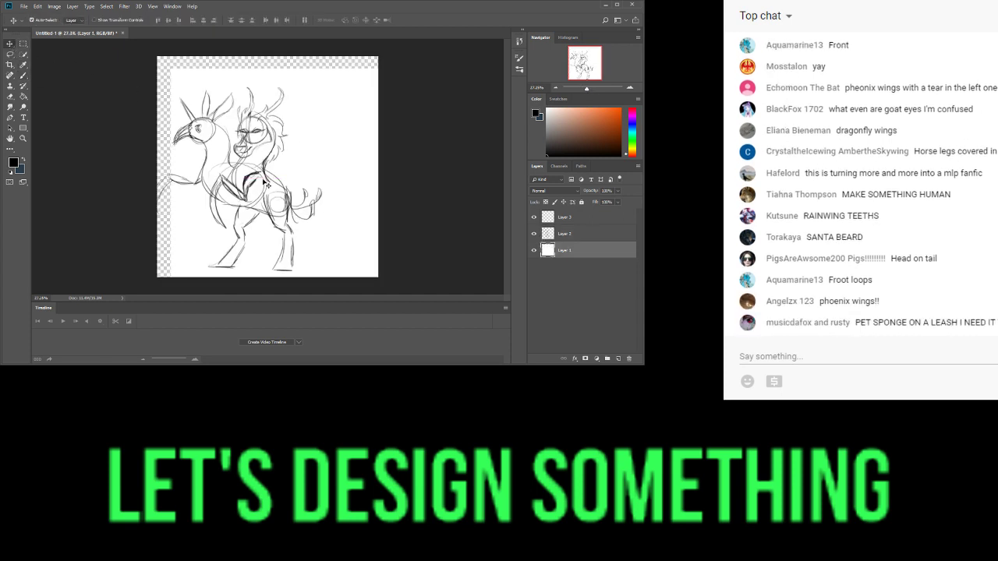
pyautogui.hotkey('ctrl', 'z')
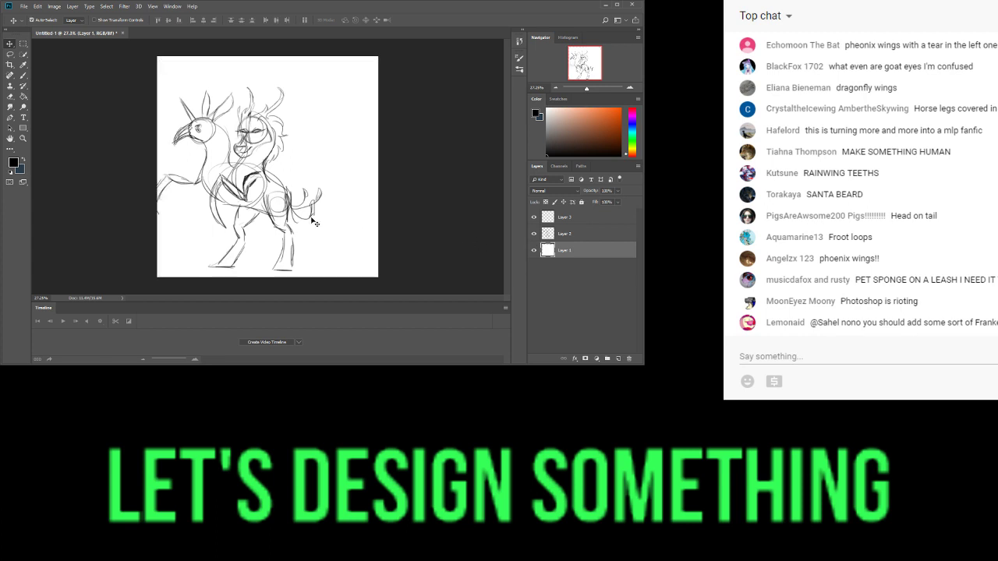
pyautogui.click(582, 232)
pyautogui.moveTo(270, 199)
pyautogui.mouseDown()
pyautogui.moveTo(292, 200)
pyautogui.moveTo(254, 195)
pyautogui.mouseUp()
pyautogui.hotkey('ctrl', 'z')
pyautogui.click(562, 232)
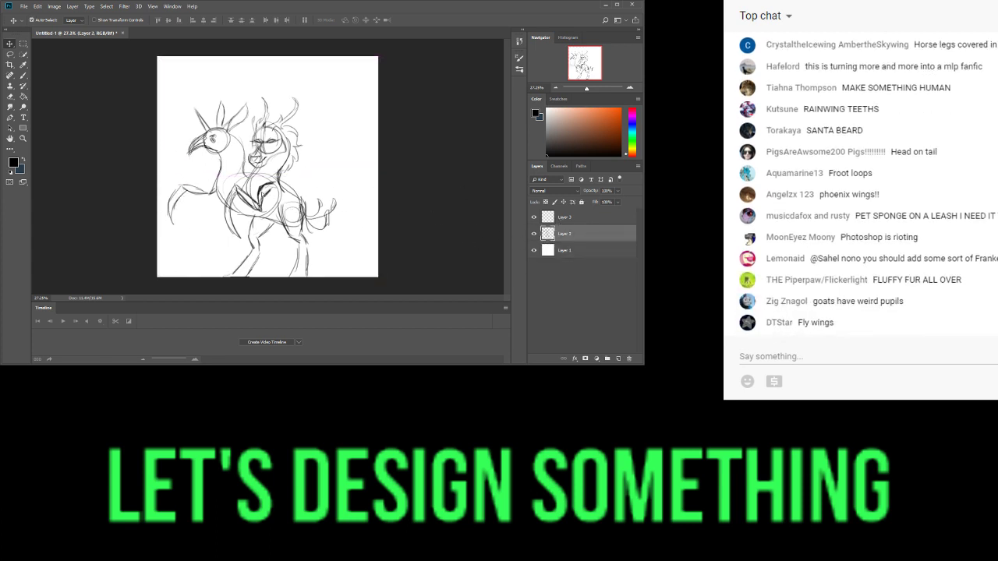
pyautogui.click(562, 249)
pyautogui.click(560, 232)
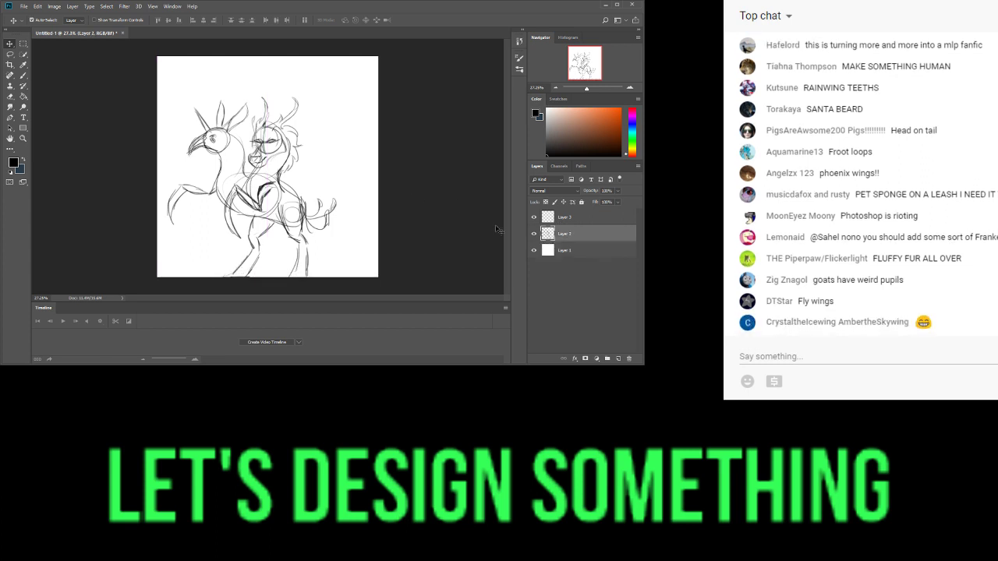
pyautogui.moveTo(292, 156)
pyautogui.mouseDown()
pyautogui.moveTo(304, 131)
pyautogui.moveTo(292, 154)
pyautogui.mouseUp()
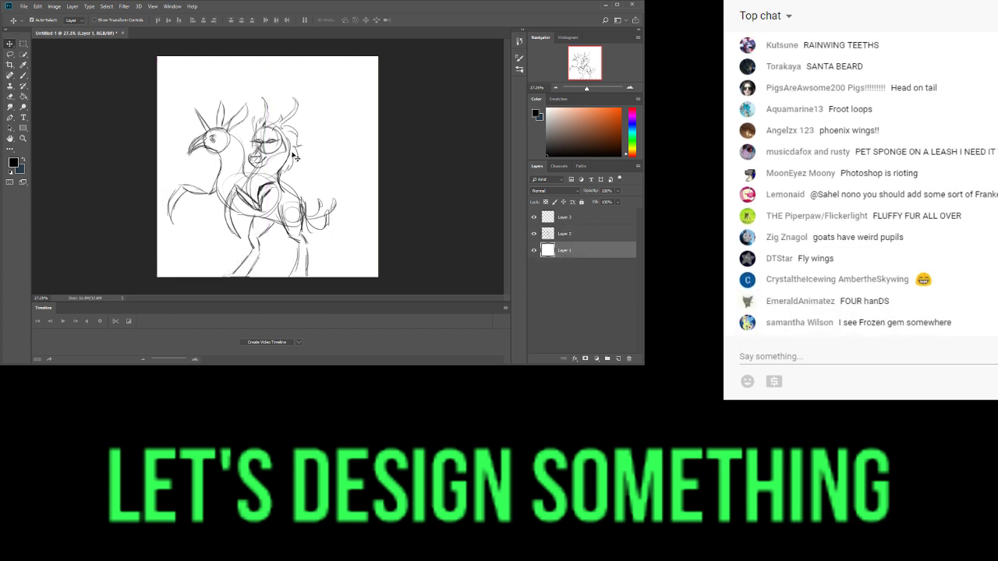
pyautogui.click(579, 239)
pyautogui.moveTo(258, 196); pyautogui.dragTo(280, 206)
pyautogui.hotkey('ctrl', 'z')
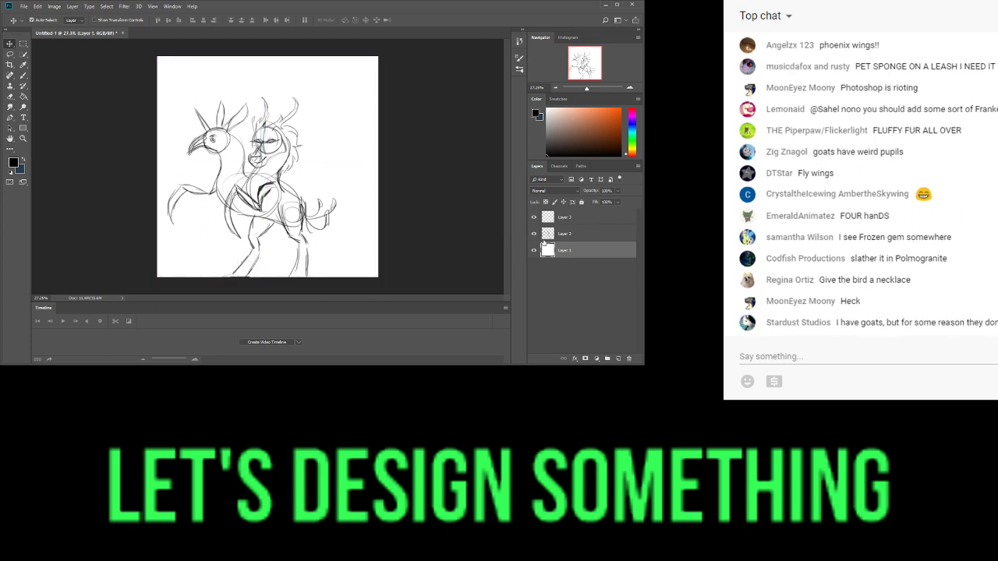
pyautogui.click(562, 231)
pyautogui.moveTo(269, 170); pyautogui.dragTo(279, 143)
pyautogui.hotkey('ctrl', 'z')
pyautogui.click(567, 234)
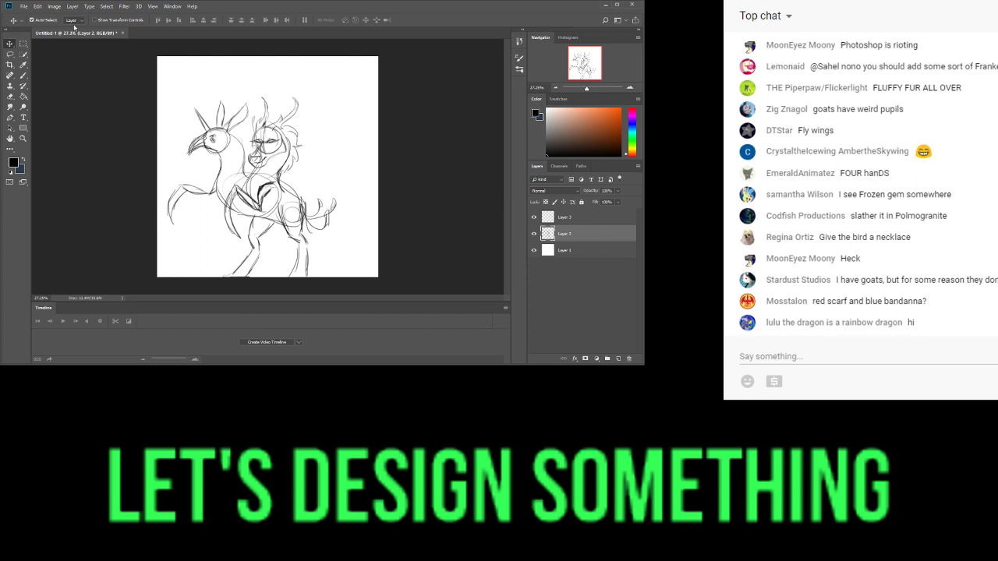
# - Reposition the Layer 2 sketch slightly up and to the left with Free Transform so the feet fit inside the canvas
pyautogui.click(40, 11)
pyautogui.click(66, 176)
pyautogui.moveTo(262, 193)
pyautogui.mouseDown()
pyautogui.moveTo(271, 178)
pyautogui.moveTo(261, 186)
pyautogui.mouseUp()
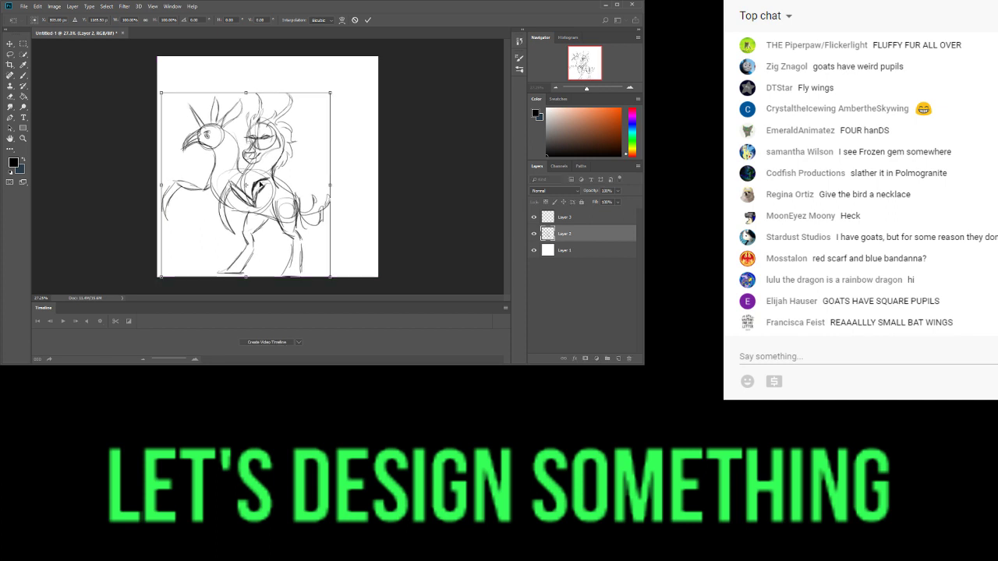
pyautogui.press('Return')
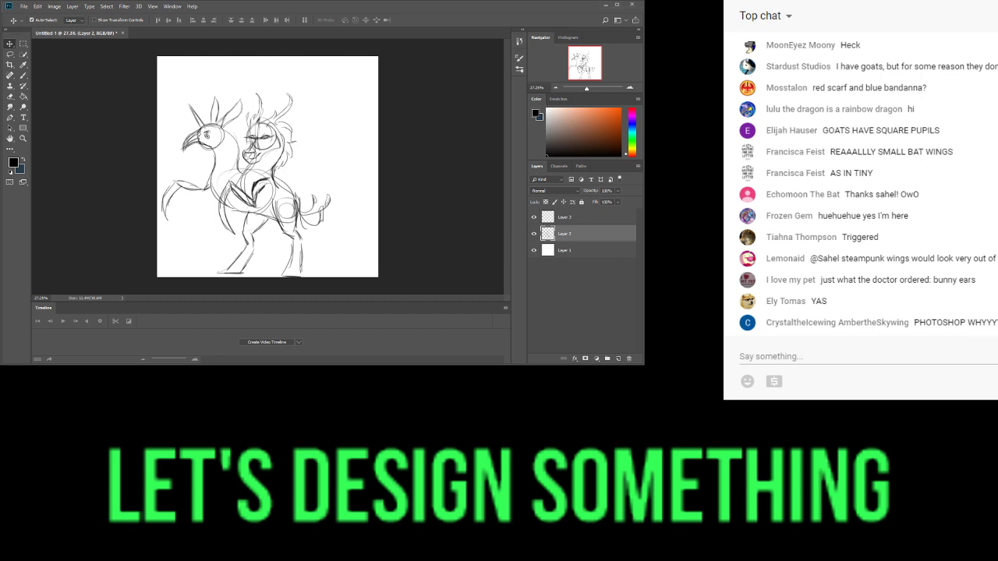
# - Draw a block-shaped sponge with small holes on Layer 3, skewered on the lowered mantis claw in front of the chest
pyautogui.click(478, 158)
pyautogui.click(556, 220)
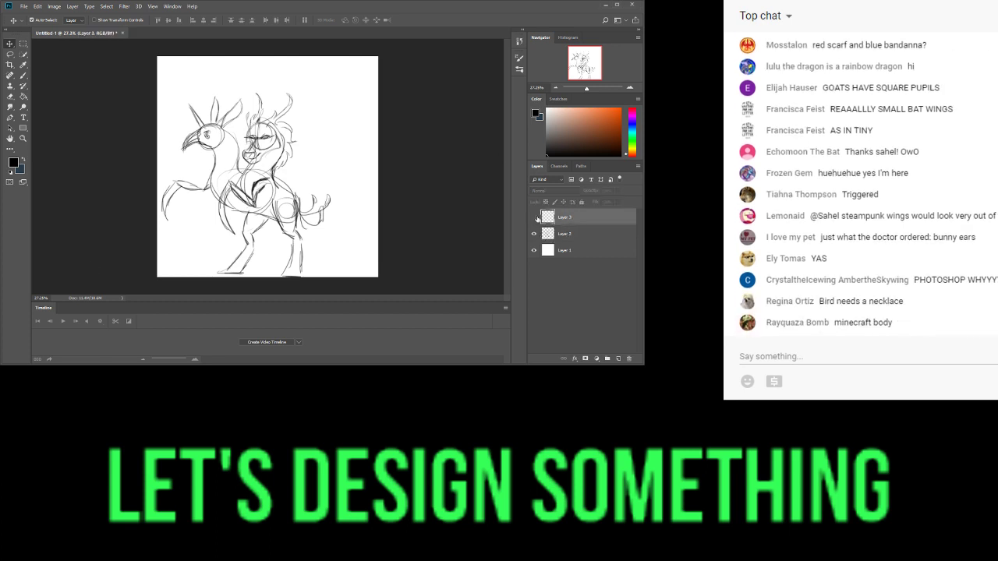
pyautogui.click(23, 65)
pyautogui.click(24, 76)
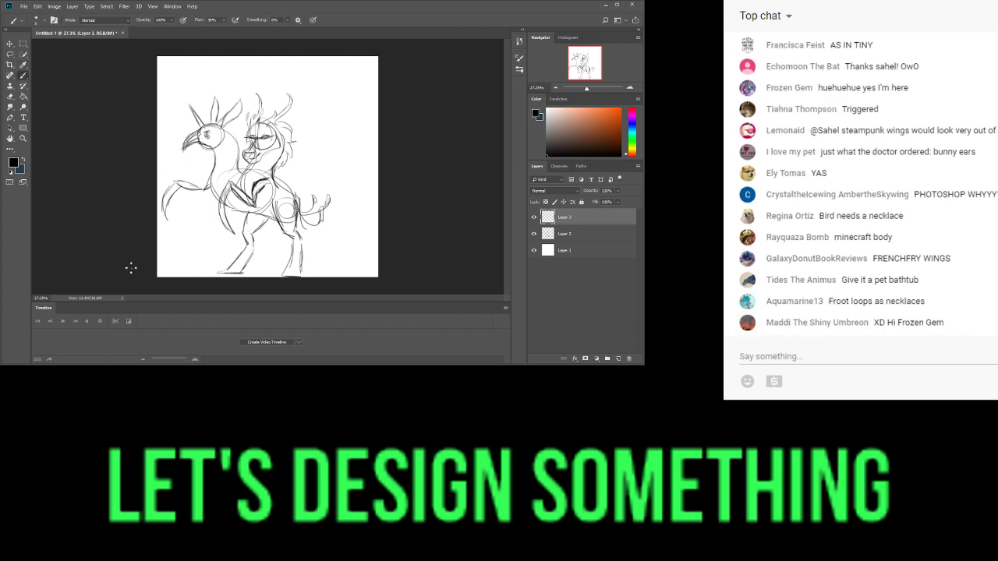
pyautogui.click(591, 88)
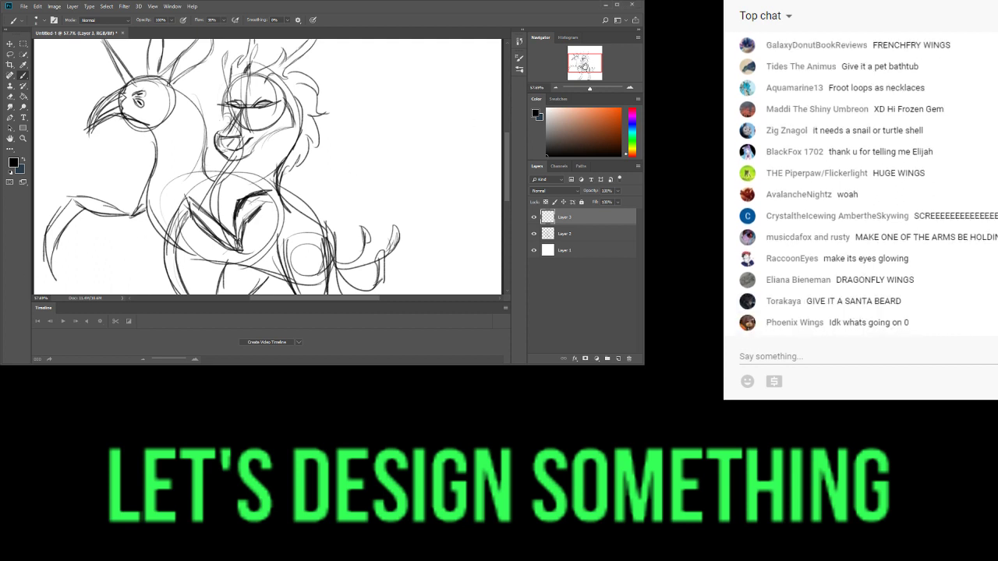
pyautogui.scroll(-5, 315, 134)
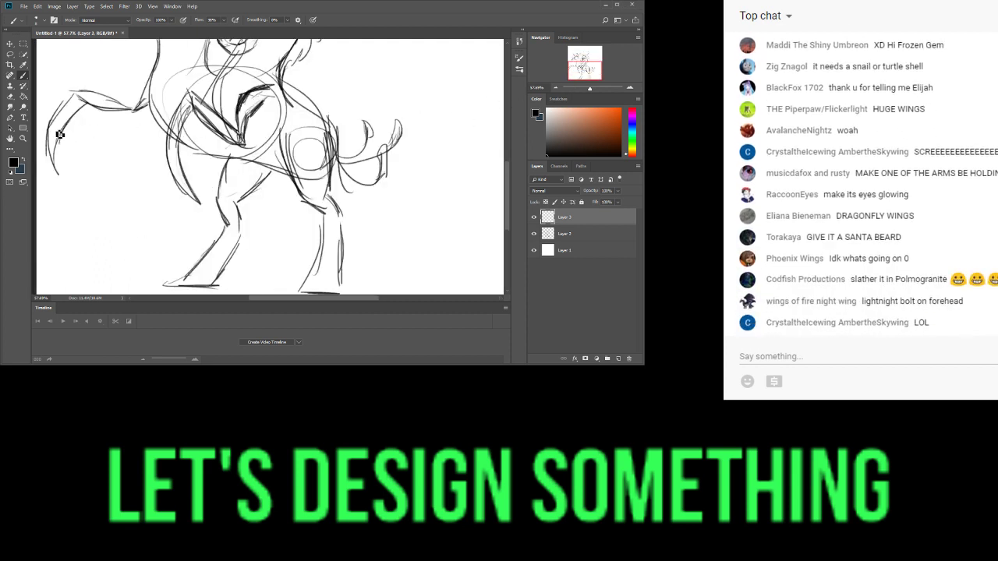
pyautogui.scroll(2, 156, 178)
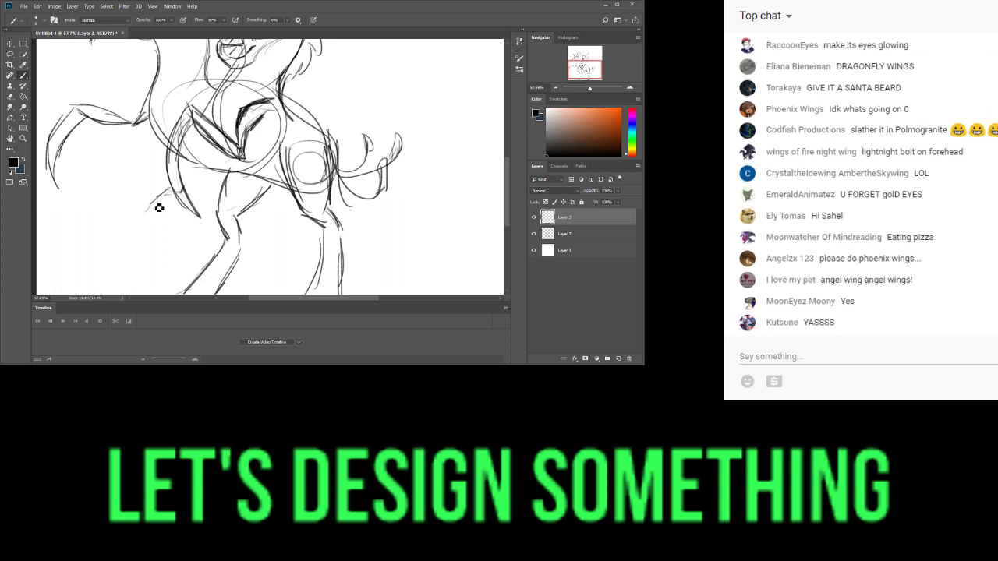
pyautogui.moveTo(163, 212)
pyautogui.mouseDown()
pyautogui.moveTo(187, 213)
pyautogui.moveTo(190, 224)
pyautogui.moveTo(209, 188)
pyautogui.mouseUp()
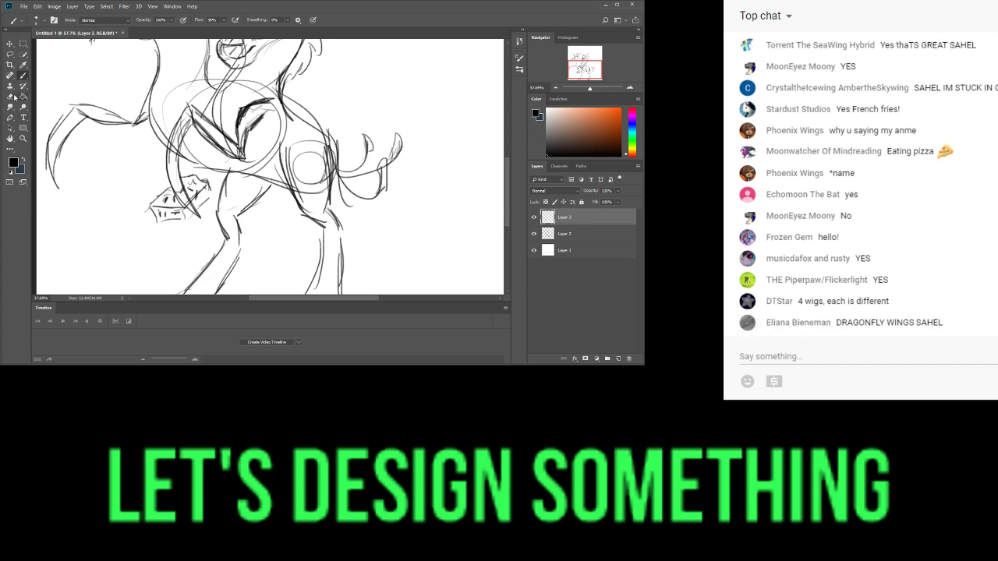
# - Erase the claw lines on Layer 2 that overlap the skewered sponge
pyautogui.press('e')
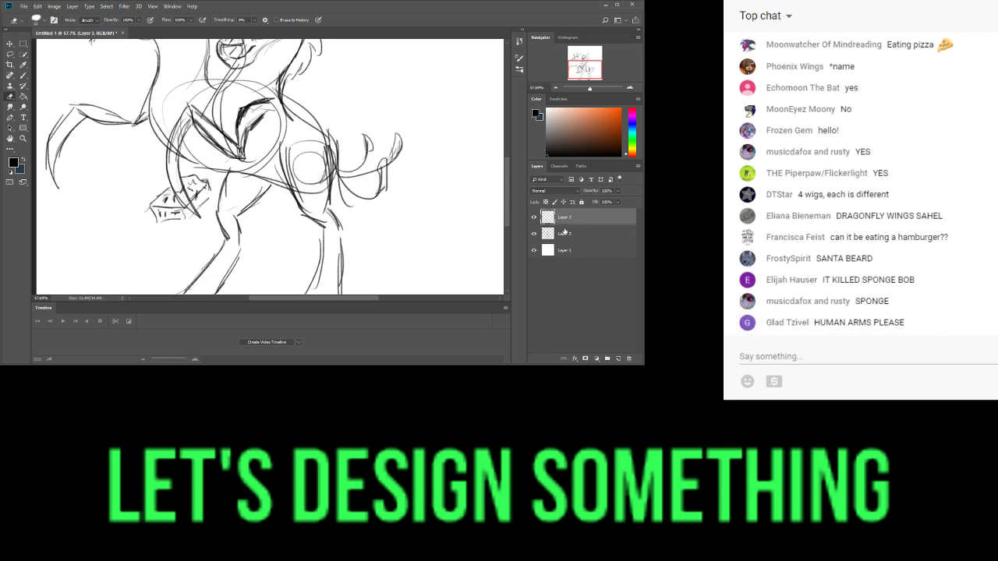
pyautogui.hotkey('alt', '[')
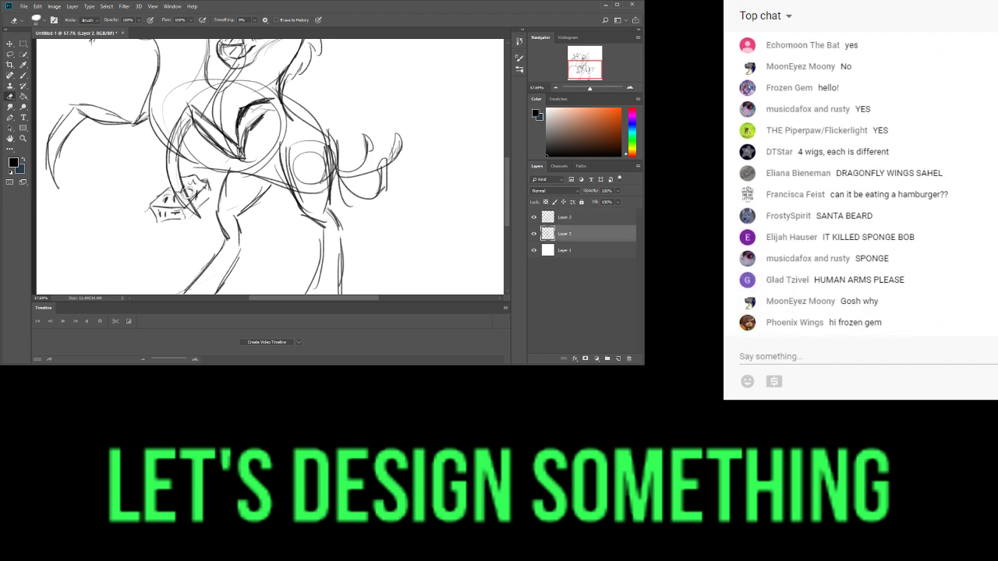
pyautogui.scroll(1, 187, 204)
pyautogui.scroll(1, 190, 212)
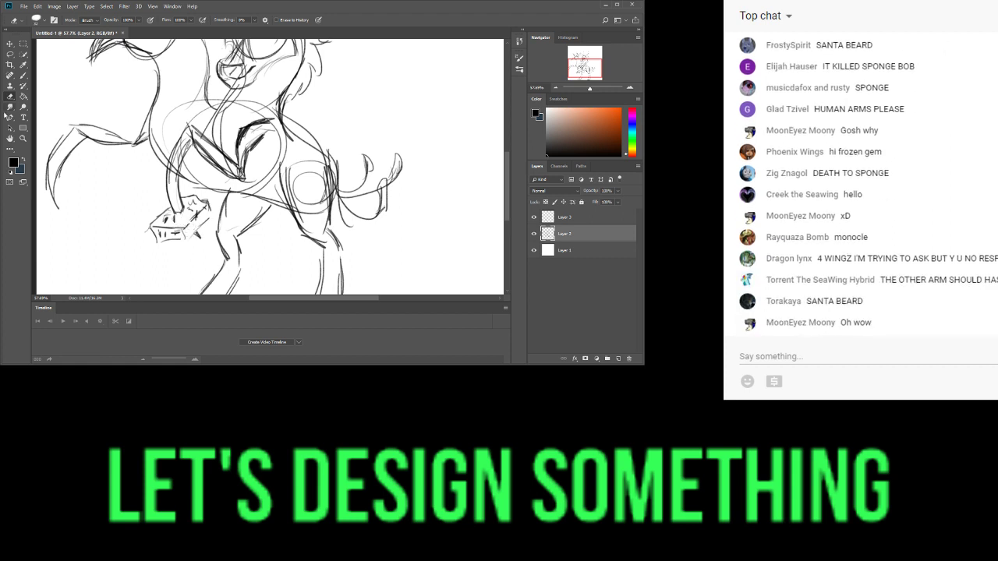
# - Draw a small tube-shaped kazoo across the outstretched mantis arm's claw on Layer 2
pyautogui.press('b')
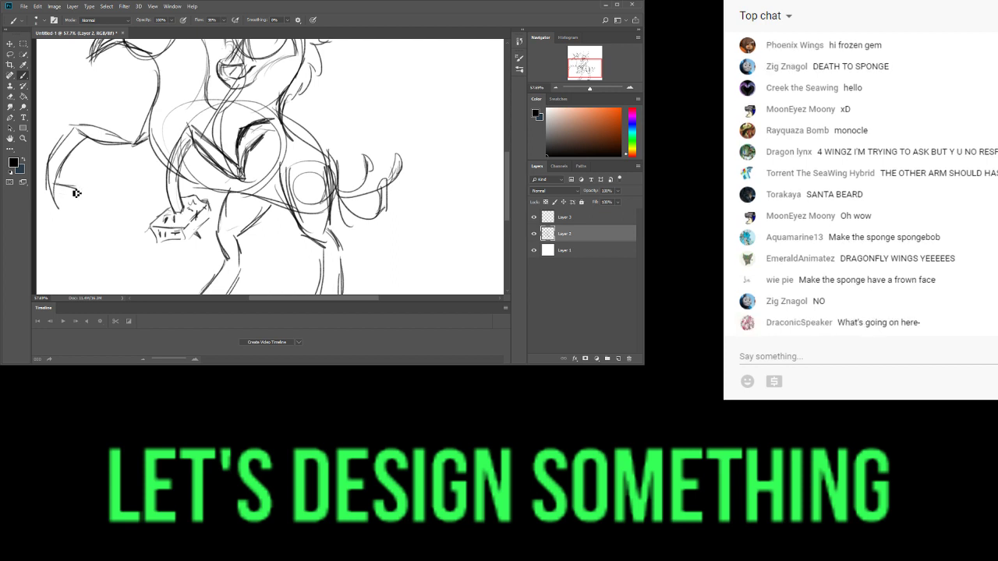
pyautogui.moveTo(58, 192); pyautogui.dragTo(79, 204)
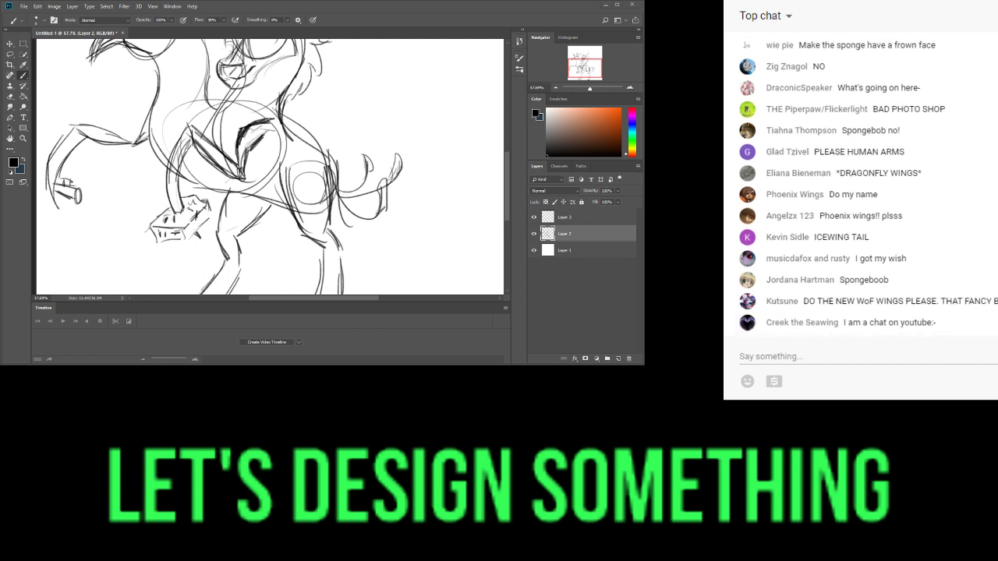
# - Draw a large raised wing with long separate feathers extending from the creature's back on Layer 2
pyautogui.click(592, 55)
pyautogui.click(588, 65)
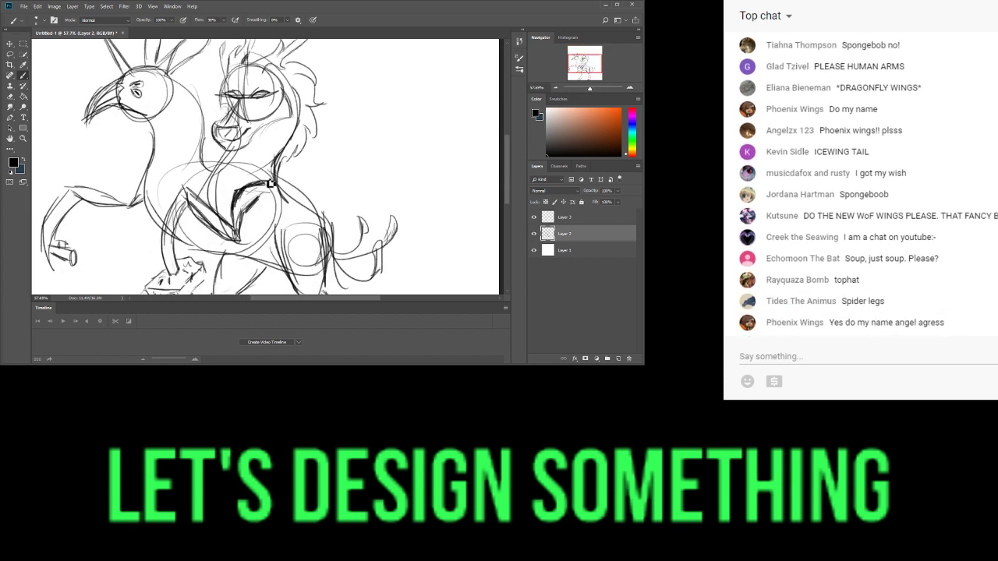
pyautogui.moveTo(276, 169)
pyautogui.mouseDown()
pyautogui.moveTo(335, 158)
pyautogui.moveTo(386, 71)
pyautogui.mouseUp()
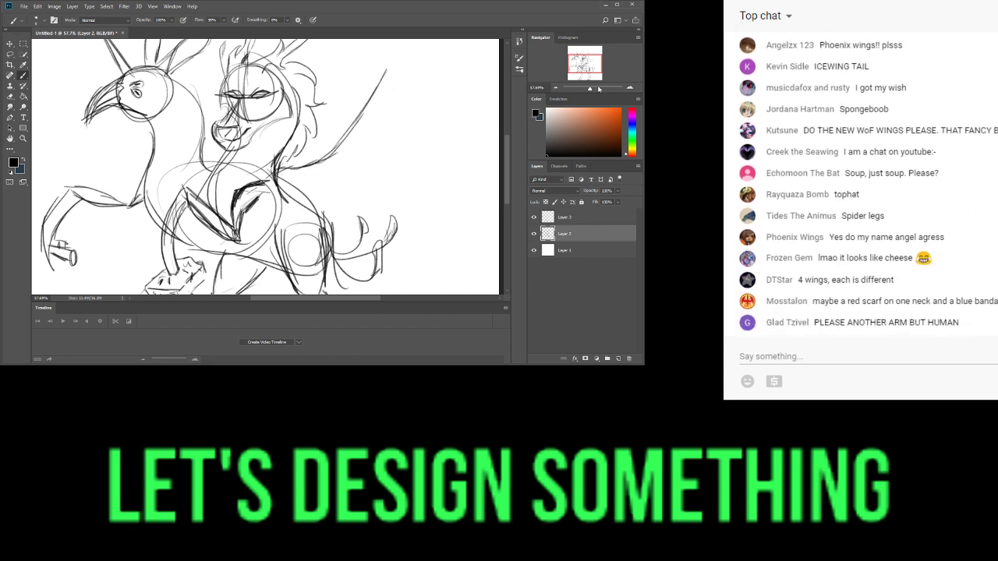
pyautogui.moveTo(590, 89); pyautogui.dragTo(587, 89)
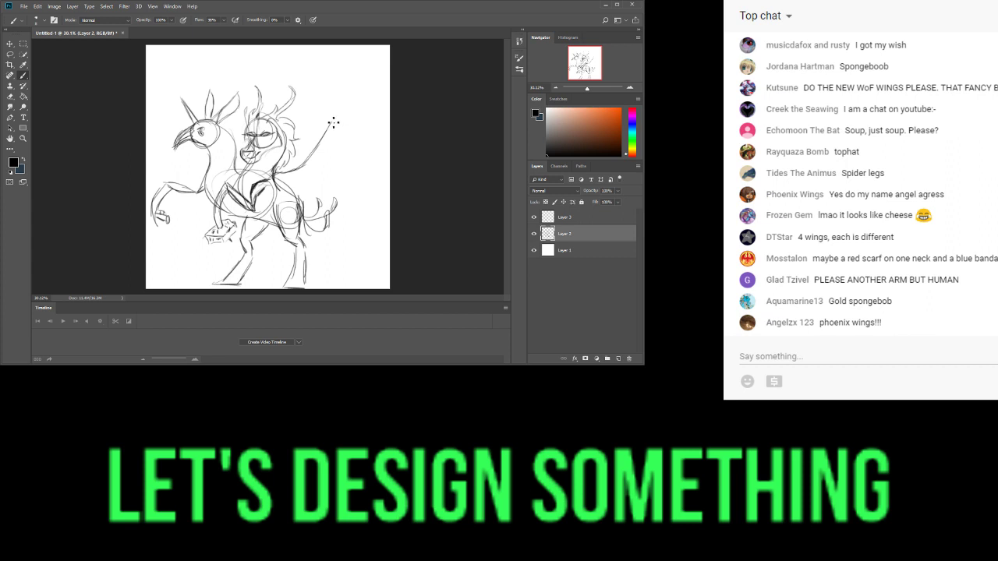
pyautogui.moveTo(346, 99); pyautogui.dragTo(368, 51)
pyautogui.moveTo(350, 110); pyautogui.dragTo(299, 182)
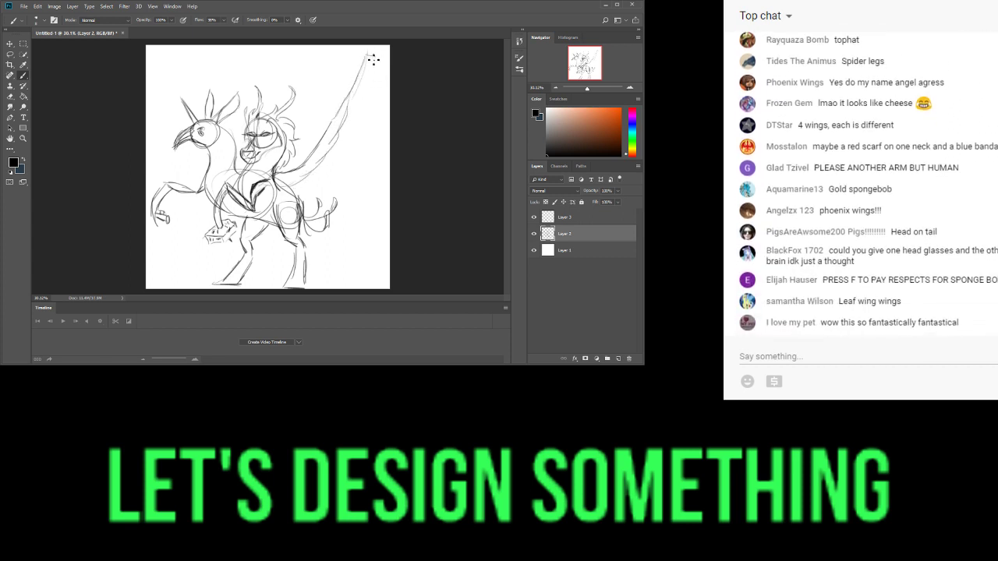
pyautogui.moveTo(371, 59)
pyautogui.mouseDown()
pyautogui.moveTo(352, 101)
pyautogui.moveTo(384, 66)
pyautogui.moveTo(359, 114)
pyautogui.moveTo(379, 95)
pyautogui.moveTo(330, 149)
pyautogui.moveTo(383, 124)
pyautogui.moveTo(359, 159)
pyautogui.moveTo(373, 160)
pyautogui.moveTo(329, 177)
pyautogui.moveTo(335, 189)
pyautogui.moveTo(297, 184)
pyautogui.mouseUp()
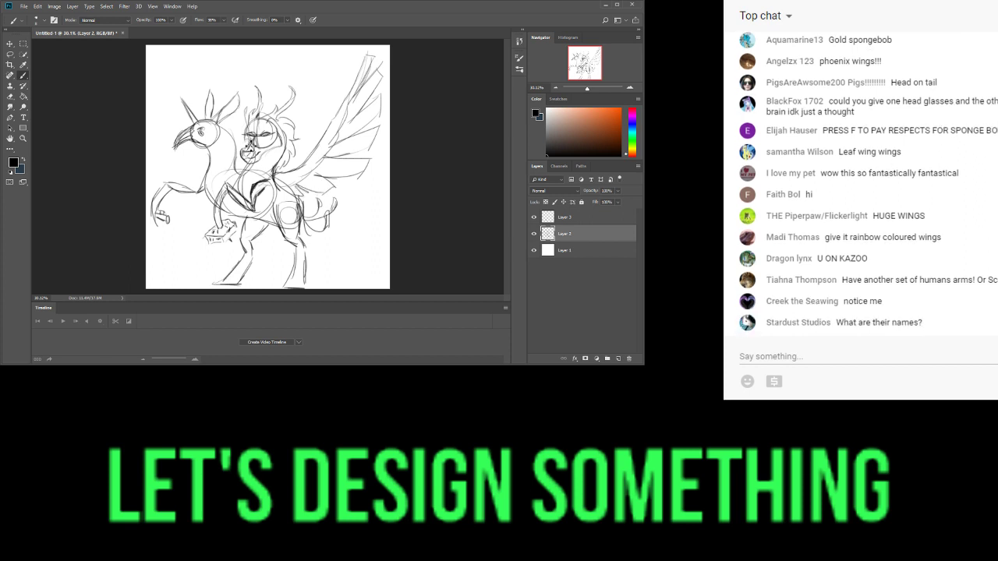
# - Sketch the far feathered wing rising behind the maned head and refine the near wing's upper feathers on Layer 2
pyautogui.moveTo(237, 137); pyautogui.dragTo(238, 153)
pyautogui.moveTo(260, 102)
pyautogui.mouseDown()
pyautogui.moveTo(239, 61)
pyautogui.moveTo(255, 93)
pyautogui.moveTo(269, 64)
pyautogui.moveTo(279, 66)
pyautogui.mouseUp()
pyautogui.moveTo(279, 66)
pyautogui.mouseDown()
pyautogui.moveTo(277, 95)
pyautogui.moveTo(290, 78)
pyautogui.moveTo(304, 99)
pyautogui.moveTo(296, 113)
pyautogui.moveTo(304, 106)
pyautogui.moveTo(348, 168)
pyautogui.moveTo(345, 153)
pyautogui.moveTo(371, 112)
pyautogui.mouseUp()
pyautogui.moveTo(352, 108); pyautogui.dragTo(371, 86)
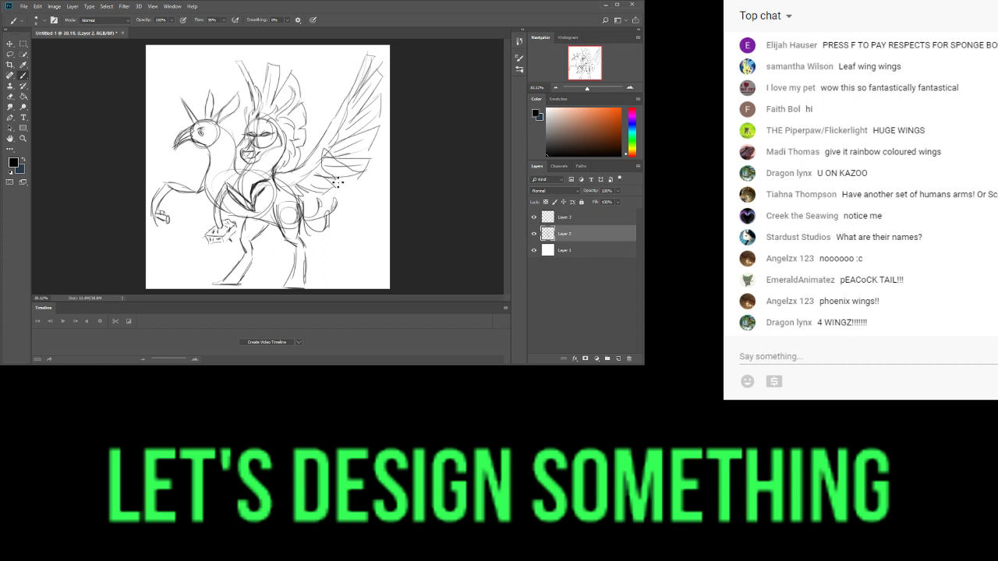
# - Rework the near wing's lower feathers with darker lines on Layer 2, erasing stray strokes at their tips
pyautogui.moveTo(328, 157); pyautogui.dragTo(345, 177)
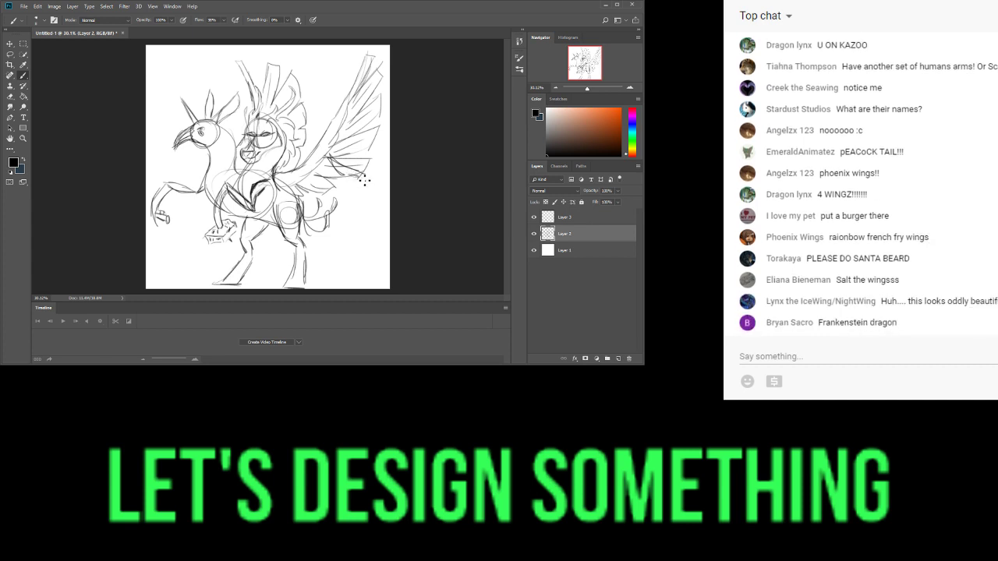
pyautogui.moveTo(350, 173); pyautogui.dragTo(364, 178)
pyautogui.press('e')
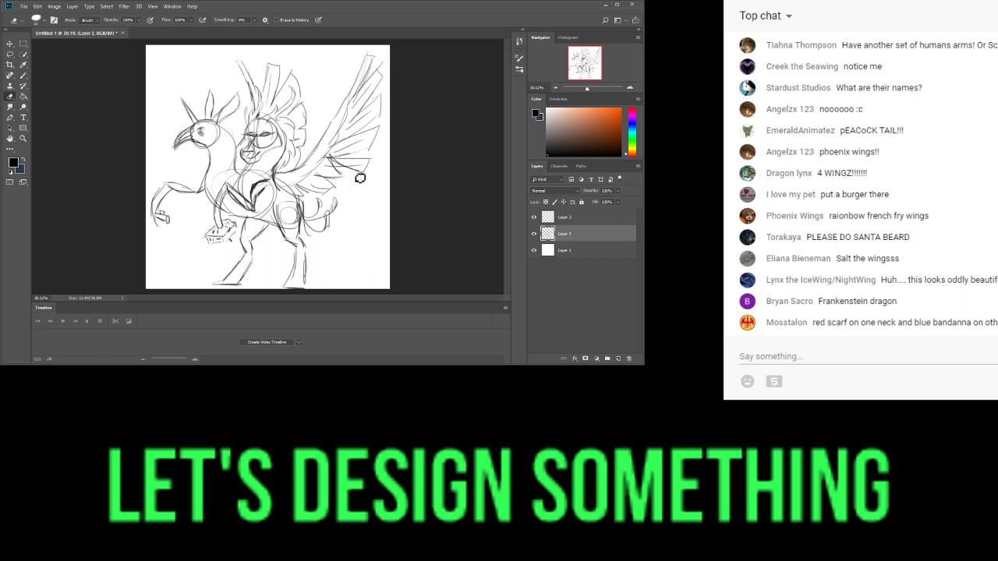
pyautogui.press('b')
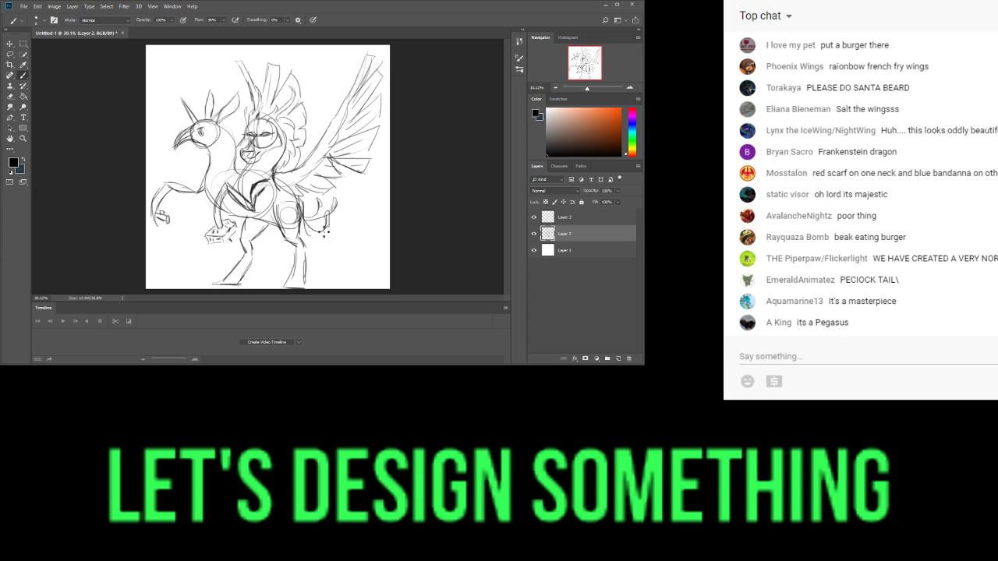
# - Draw a long, drooping peacock-like tail plume sweeping down behind the hind legs on Layer 2
pyautogui.moveTo(310, 222)
pyautogui.mouseDown()
pyautogui.moveTo(325, 246)
pyautogui.moveTo(367, 268)
pyautogui.mouseUp()
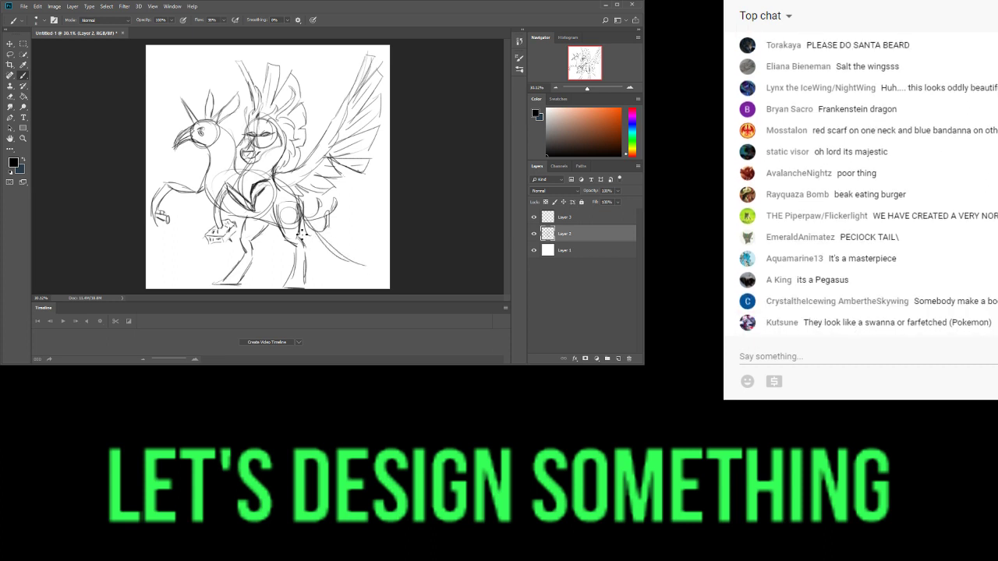
pyautogui.moveTo(305, 235)
pyautogui.mouseDown()
pyautogui.moveTo(355, 270)
pyautogui.moveTo(322, 257)
pyautogui.moveTo(369, 267)
pyautogui.mouseUp()
pyautogui.moveTo(374, 250)
pyautogui.mouseDown()
pyautogui.moveTo(380, 273)
pyautogui.moveTo(366, 274)
pyautogui.mouseUp()
pyautogui.moveTo(348, 221)
pyautogui.mouseDown()
pyautogui.moveTo(338, 255)
pyautogui.moveTo(375, 247)
pyautogui.mouseUp()
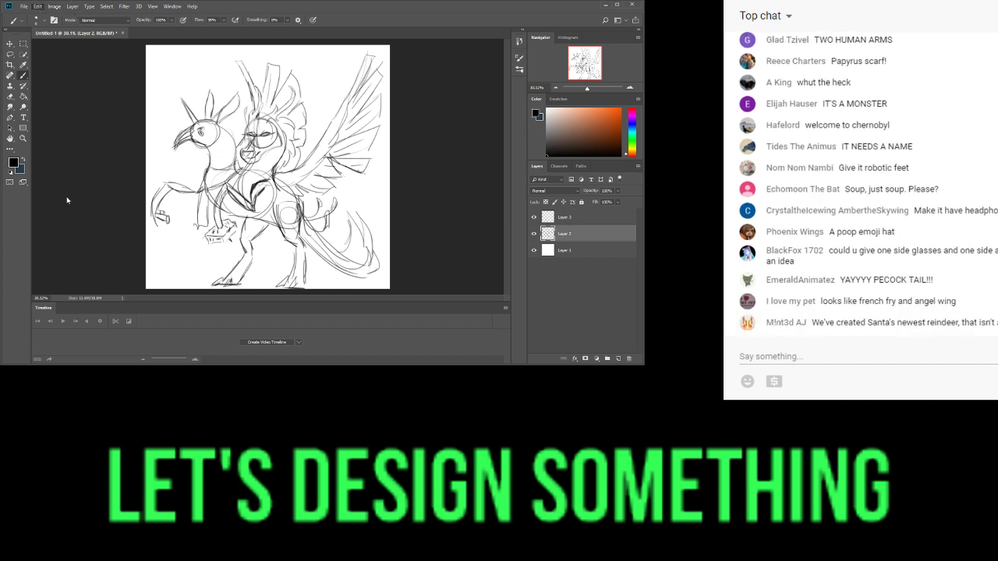
# - Scale the Layer 2 sketch down slightly with Free Transform and center it within the canvas
pyautogui.hotkey('ctrl', 't')
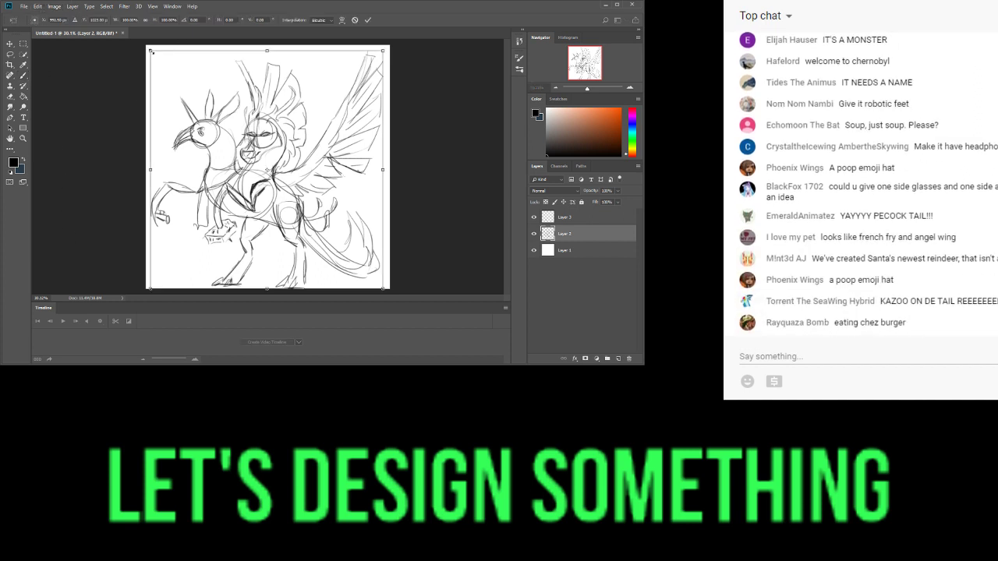
pyautogui.moveTo(148, 50); pyautogui.dragTo(175, 72)
pyautogui.moveTo(263, 122)
pyautogui.mouseDown()
pyautogui.moveTo(255, 94)
pyautogui.moveTo(252, 106)
pyautogui.mouseUp()
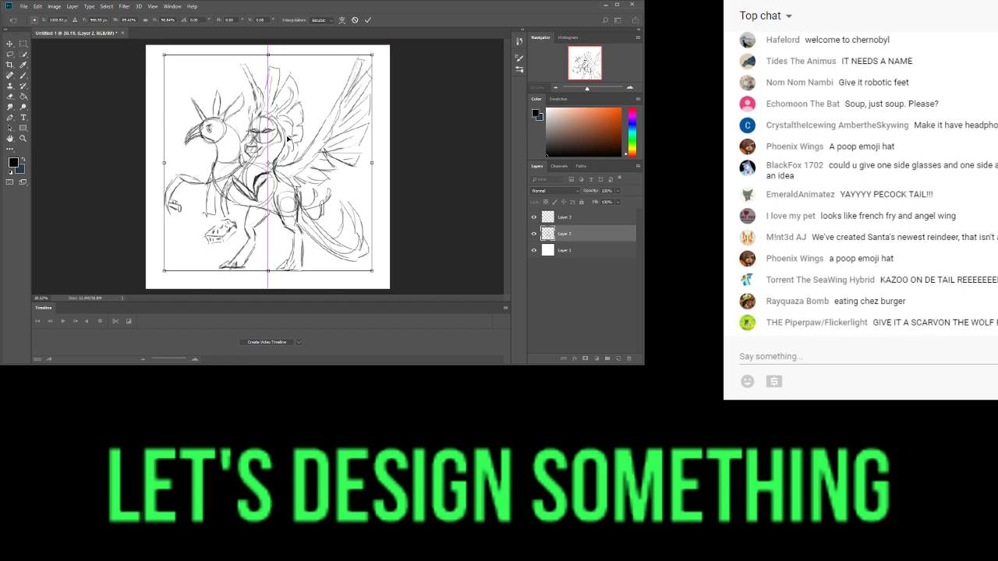
pyautogui.press('Return')
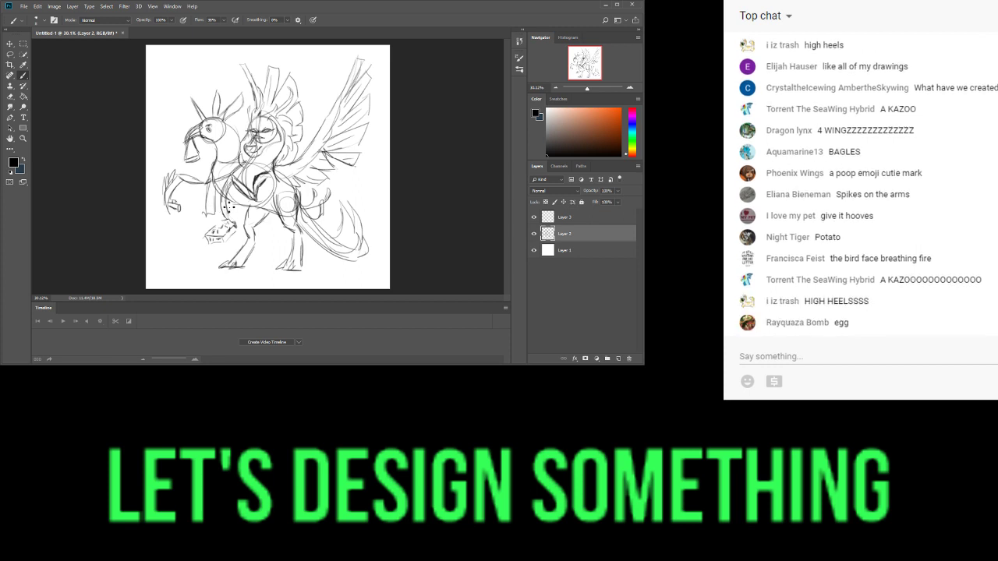
# - Move the sponge on Layer 3 back onto the lowered mantis claw with Free Transform
pyautogui.hotkey('alt', ']')
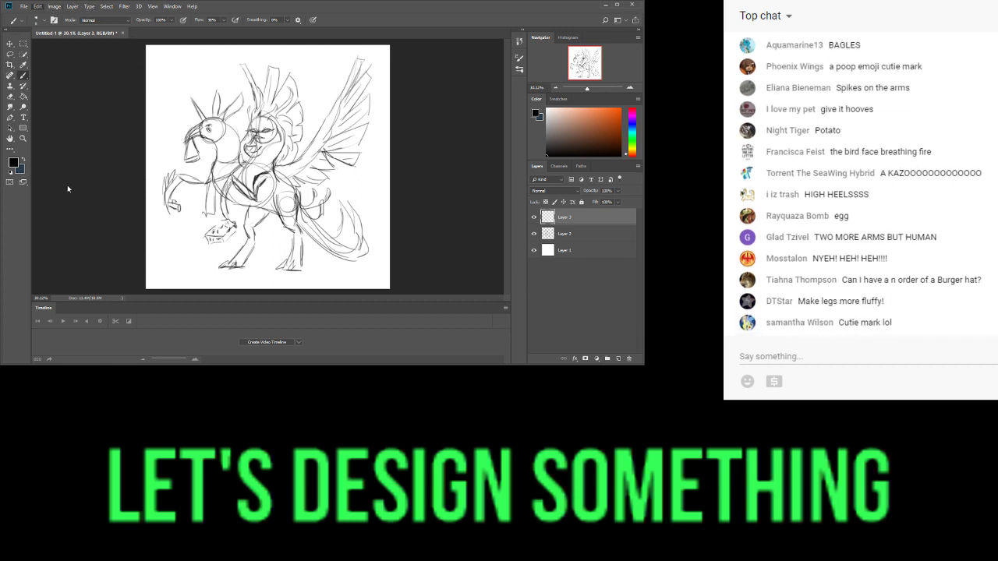
pyautogui.hotkey('ctrl', 't')
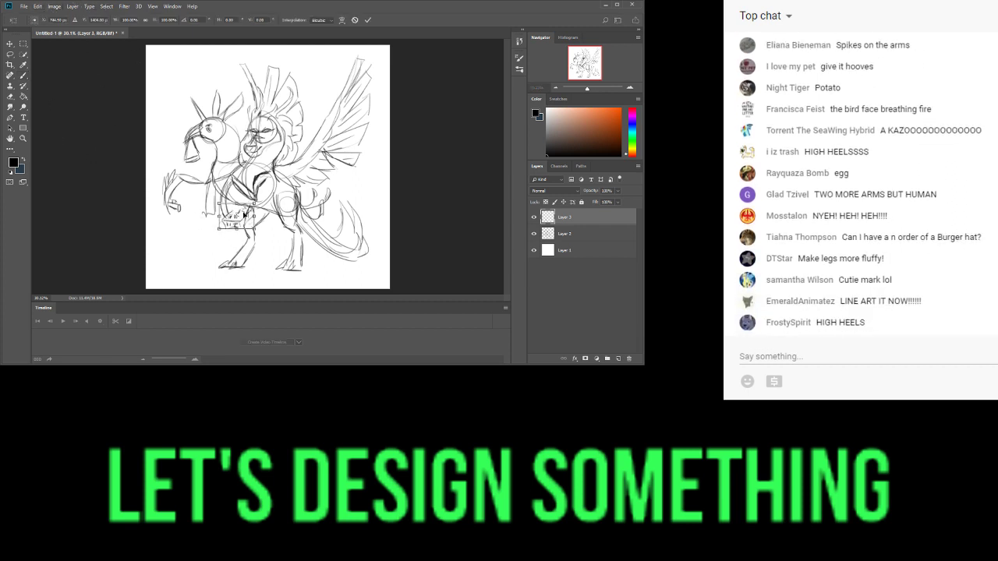
pyautogui.moveTo(221, 231); pyautogui.dragTo(233, 214)
pyautogui.press('Return')
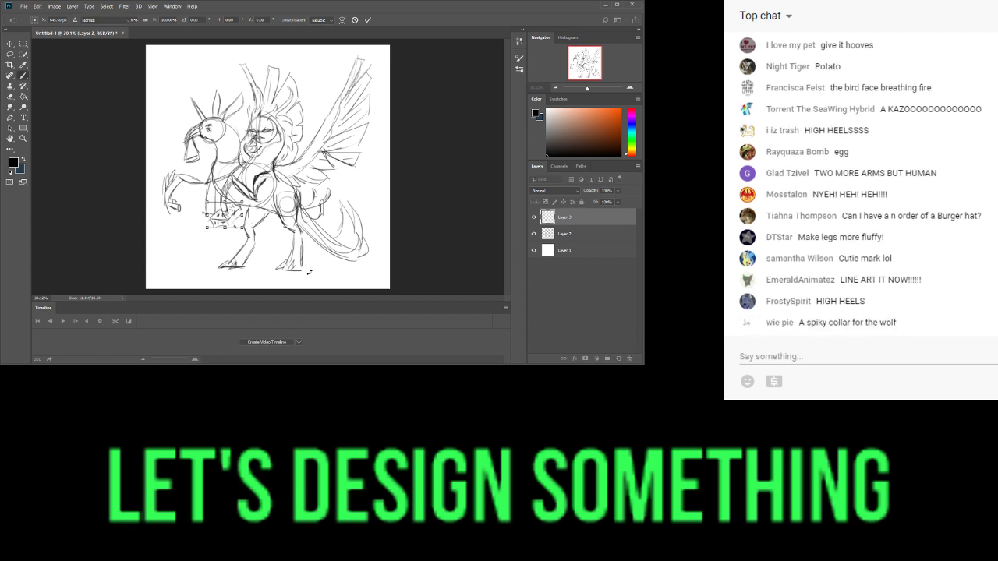
# - Erase the Layer 2 claw lines overlapping the repositioned sponge, and make Layer 3 active again
pyautogui.click(561, 233)
pyautogui.press('e')
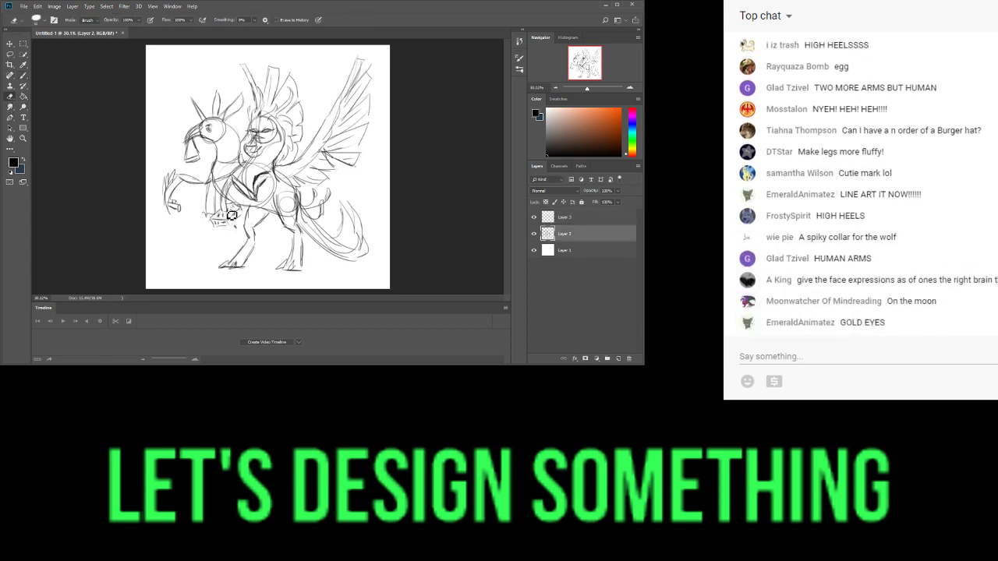
pyautogui.click(551, 217)
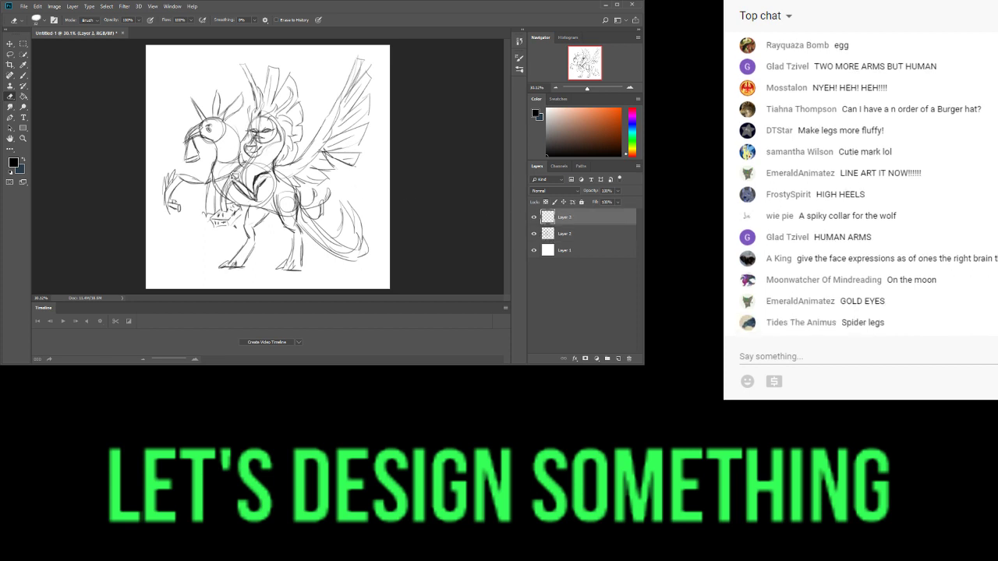
# - Draw jagged fur tufts down the backs of both hind legs on Layer 3
pyautogui.click(24, 76)
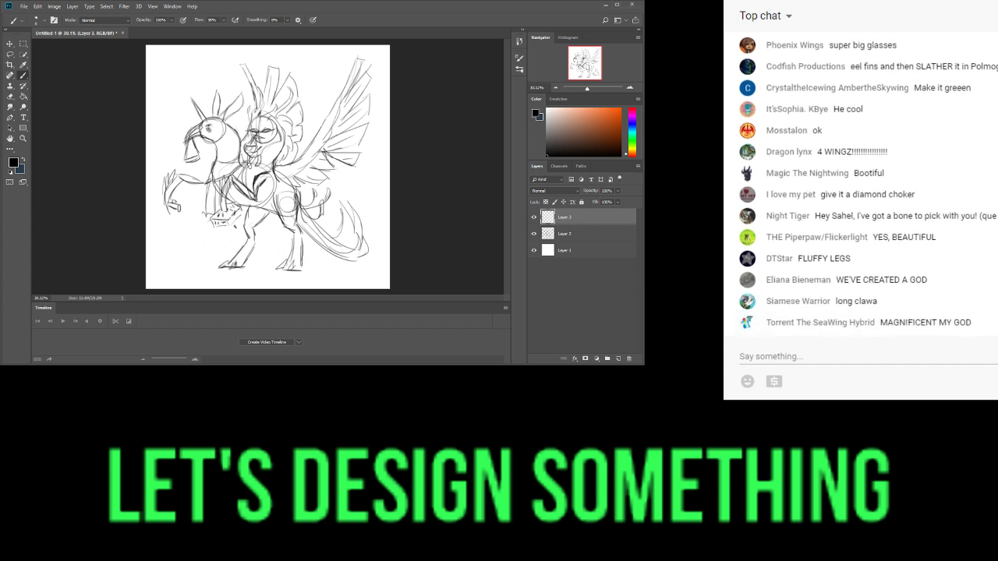
pyautogui.moveTo(255, 234)
pyautogui.mouseDown()
pyautogui.moveTo(261, 258)
pyautogui.moveTo(250, 266)
pyautogui.mouseUp()
pyautogui.moveTo(298, 229)
pyautogui.mouseDown()
pyautogui.moveTo(312, 261)
pyautogui.moveTo(303, 267)
pyautogui.mouseUp()
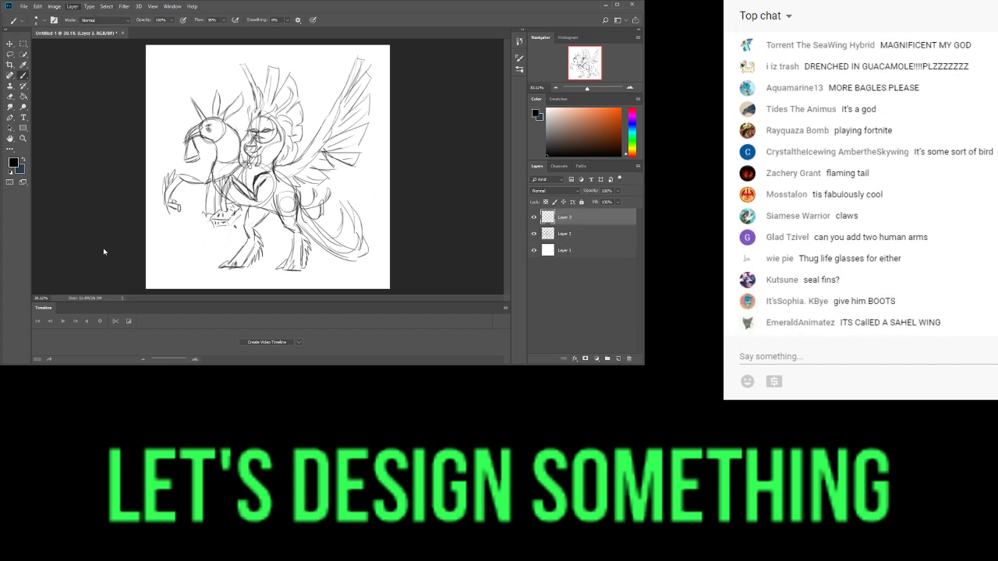
# - Merge Layer 3 down into the Layer 2 sketch and add a new empty layer for the line art
pyautogui.press('Delete')
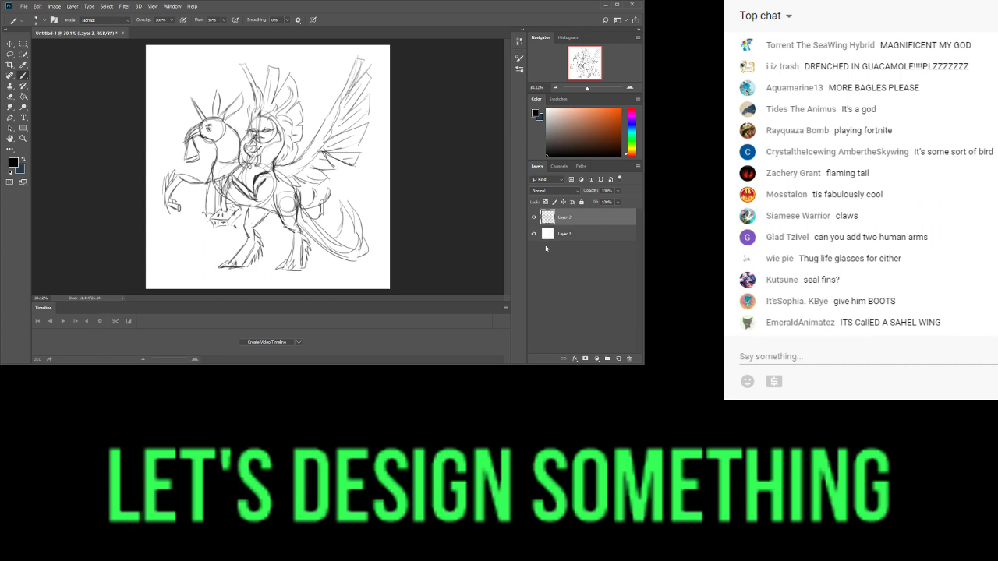
pyautogui.click(614, 360)
# - Fade the Layer 2 sketch to a light grey guide and make the new Layer 3 active
pyautogui.click(588, 234)
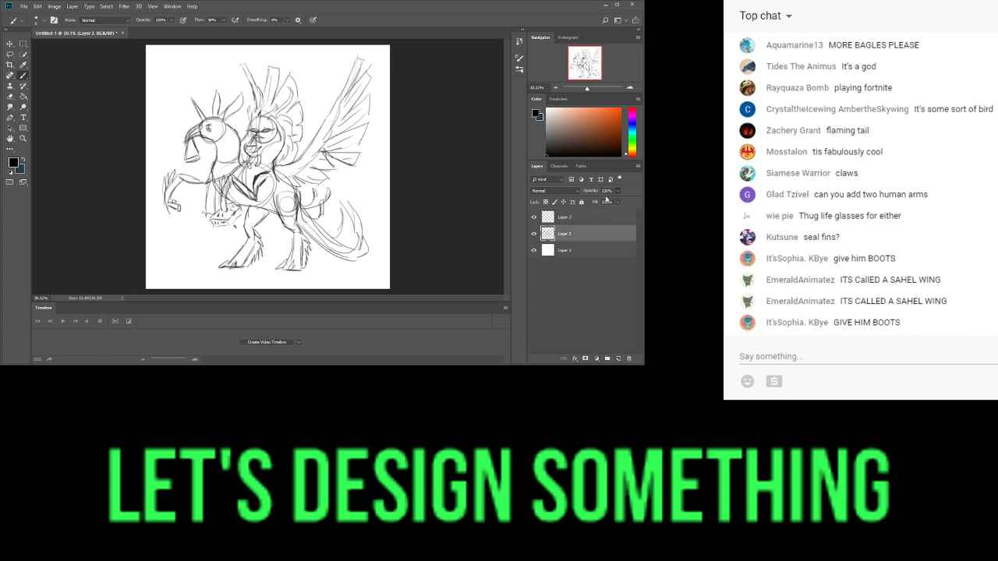
pyautogui.click(591, 202)
pyautogui.click(560, 217)
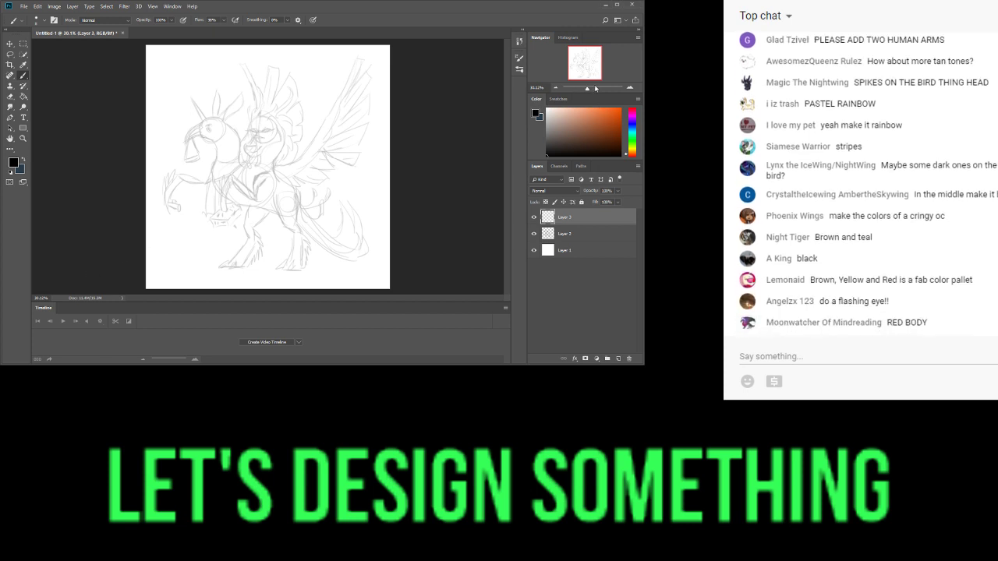
pyautogui.click(595, 88)
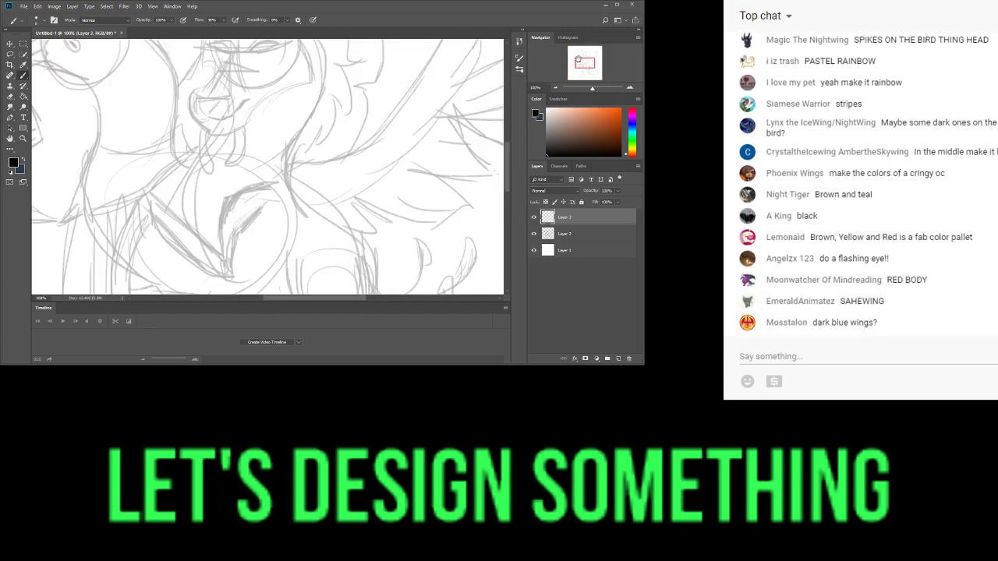
pyautogui.moveTo(577, 59); pyautogui.dragTo(569, 60)
pyautogui.click(597, 88)
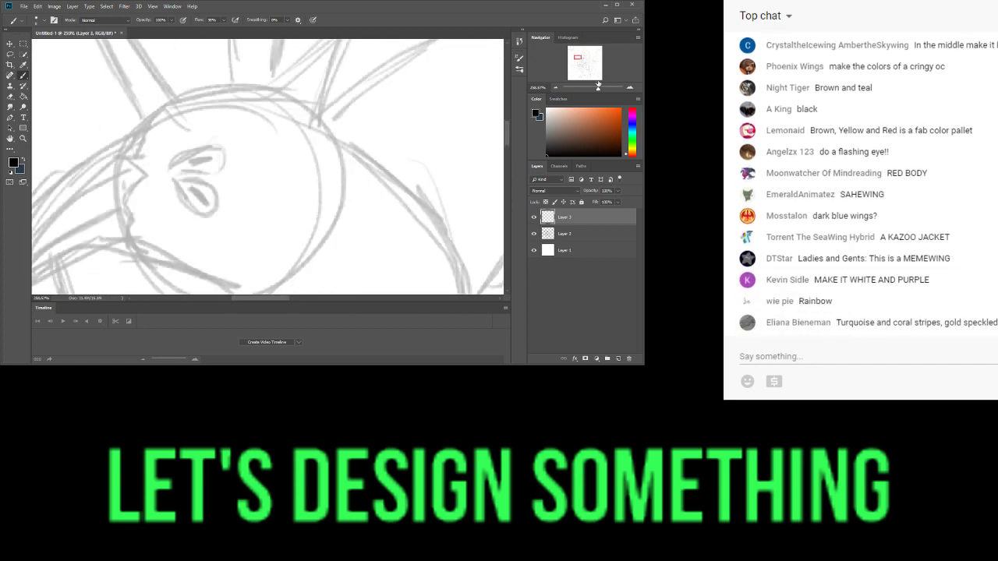
pyautogui.moveTo(577, 59); pyautogui.dragTo(576, 58)
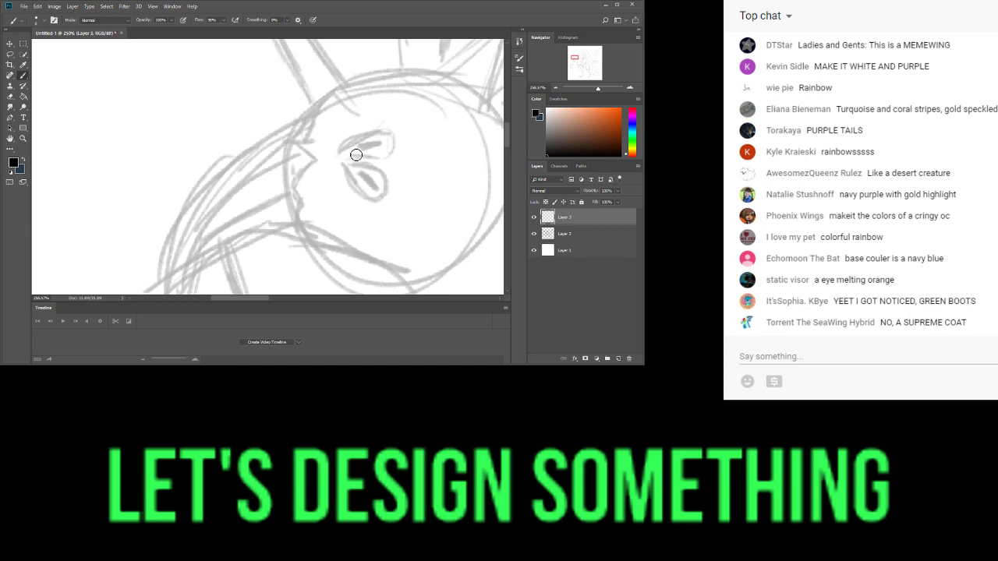
pyautogui.moveTo(340, 142); pyautogui.dragTo(345, 145)
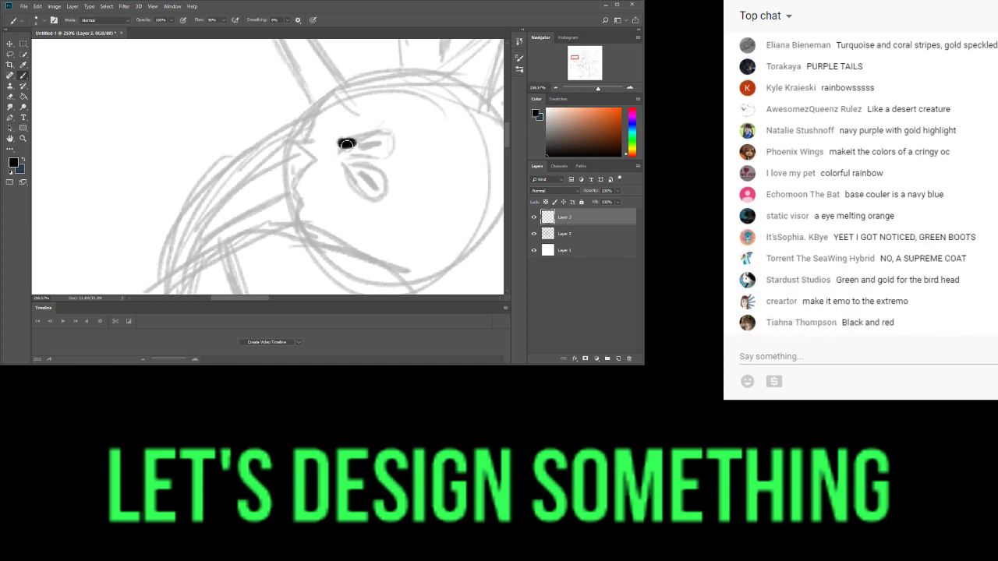
pyautogui.hotkey('ctrl', 'z')
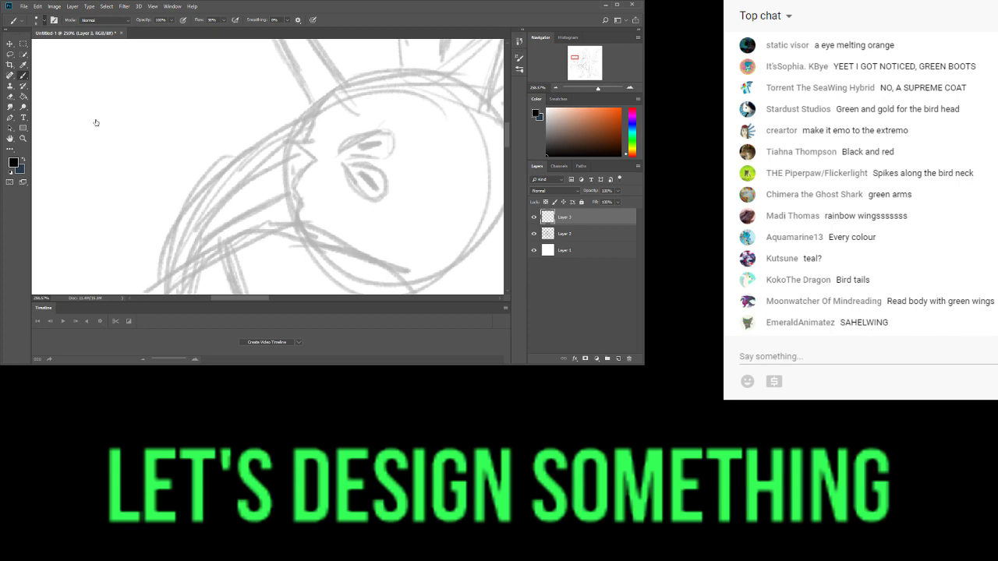
pyautogui.moveTo(332, 148)
pyautogui.mouseDown()
pyautogui.moveTo(356, 138)
pyautogui.moveTo(280, 151)
pyautogui.mouseUp()
pyautogui.hotkey('ctrl', 'z')
pyautogui.moveTo(373, 147)
pyautogui.mouseDown()
pyautogui.moveTo(393, 147)
pyautogui.moveTo(356, 146)
pyautogui.mouseUp()
pyautogui.hotkey('ctrl', 'z')
pyautogui.moveTo(429, 138); pyautogui.dragTo(359, 150)
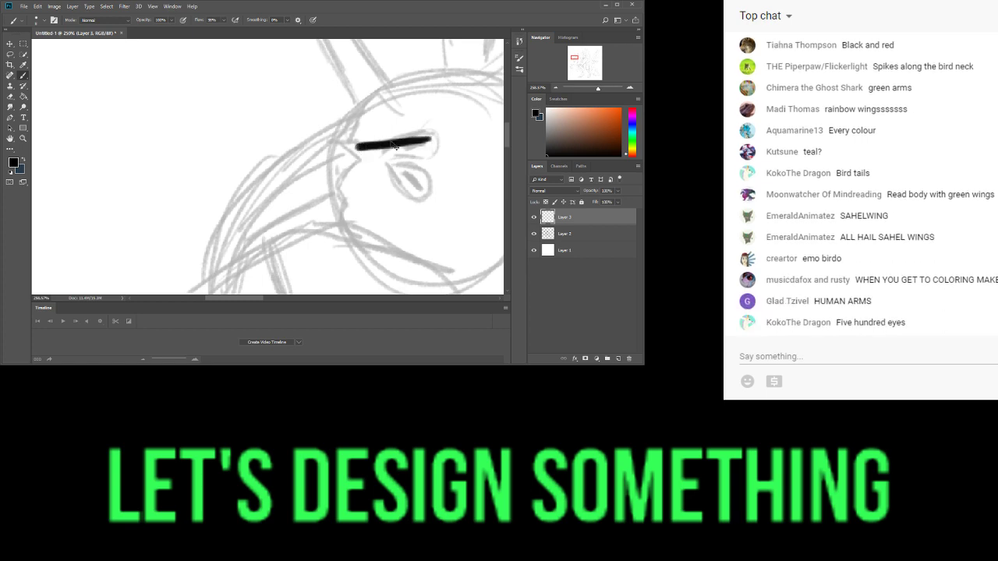
pyautogui.hotkey('ctrl', 'z')
# - Ink the bird head's two teardrop-shaped eyes with pupils and short lash strokes meeting at their inner corners on Layer 3
pyautogui.moveTo(576, 57); pyautogui.dragTo(575, 57)
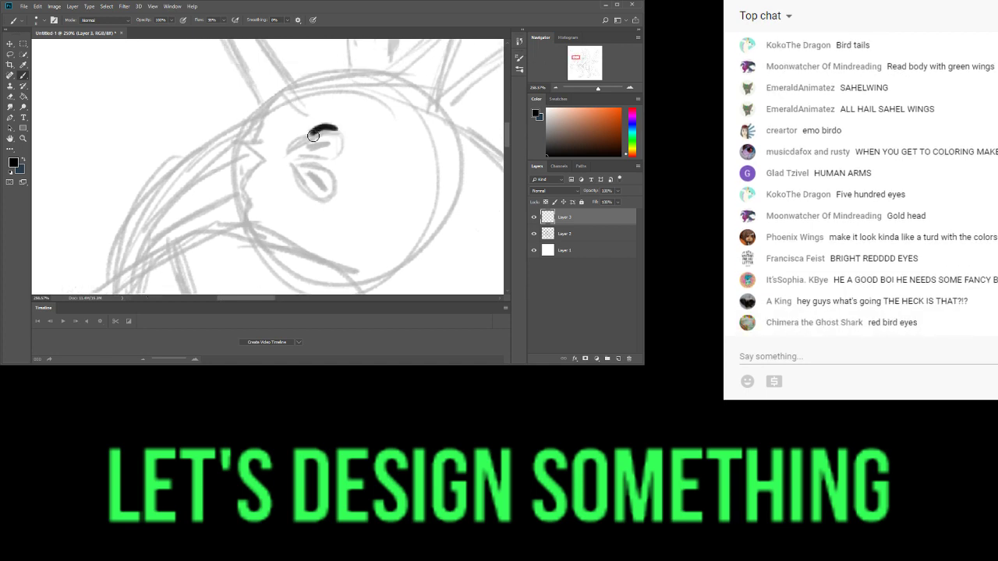
pyautogui.moveTo(333, 127)
pyautogui.mouseDown()
pyautogui.moveTo(296, 147)
pyautogui.moveTo(331, 127)
pyautogui.moveTo(320, 163)
pyautogui.moveTo(343, 149)
pyautogui.moveTo(333, 138)
pyautogui.moveTo(308, 155)
pyautogui.mouseUp()
pyautogui.scroll(2, 335, 128)
pyautogui.scroll(-1, 336, 135)
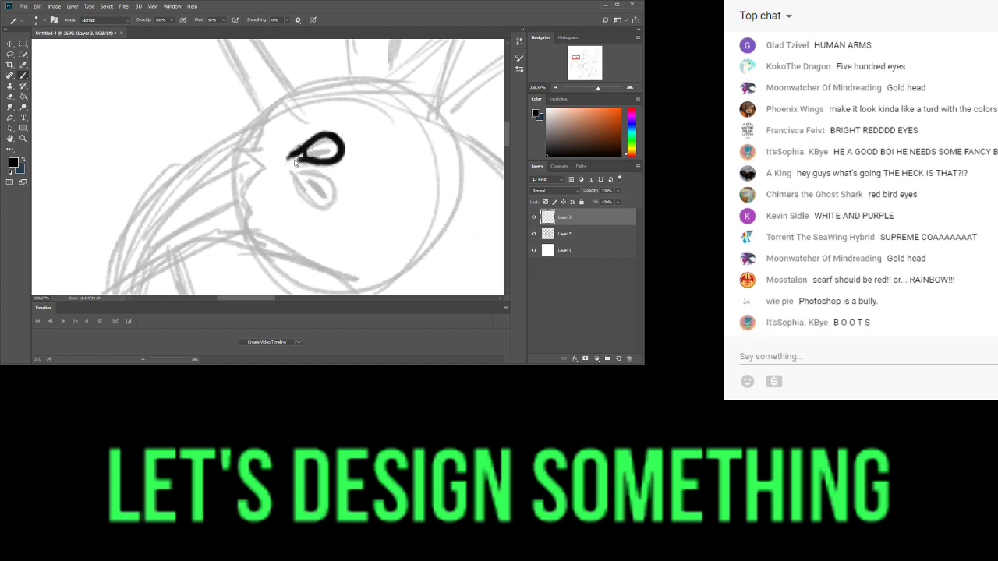
pyautogui.moveTo(315, 154); pyautogui.dragTo(324, 150)
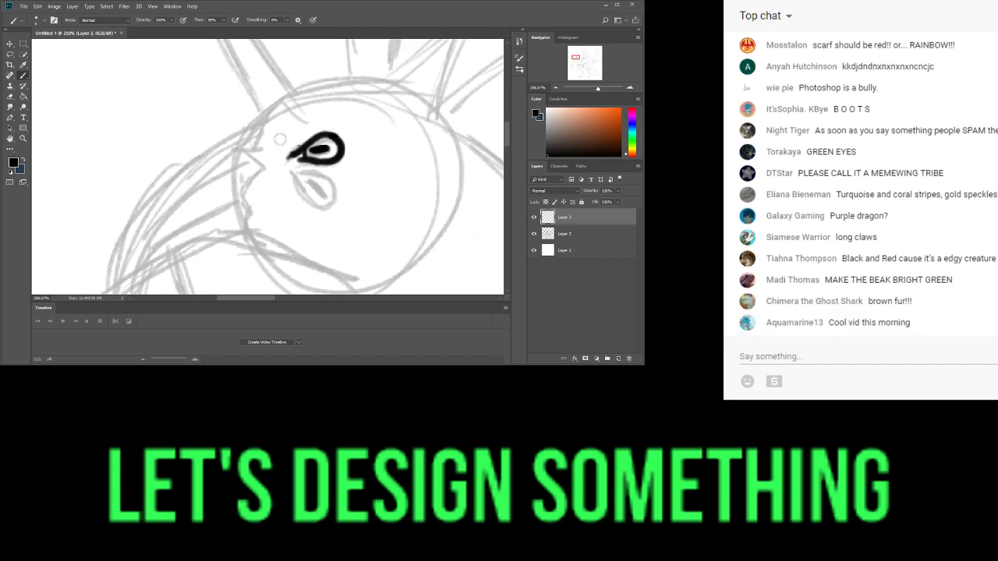
pyautogui.moveTo(300, 175)
pyautogui.mouseDown()
pyautogui.moveTo(328, 181)
pyautogui.moveTo(333, 197)
pyautogui.moveTo(311, 202)
pyautogui.moveTo(298, 185)
pyautogui.moveTo(309, 180)
pyautogui.moveTo(322, 193)
pyautogui.moveTo(299, 184)
pyautogui.moveTo(312, 214)
pyautogui.mouseUp()
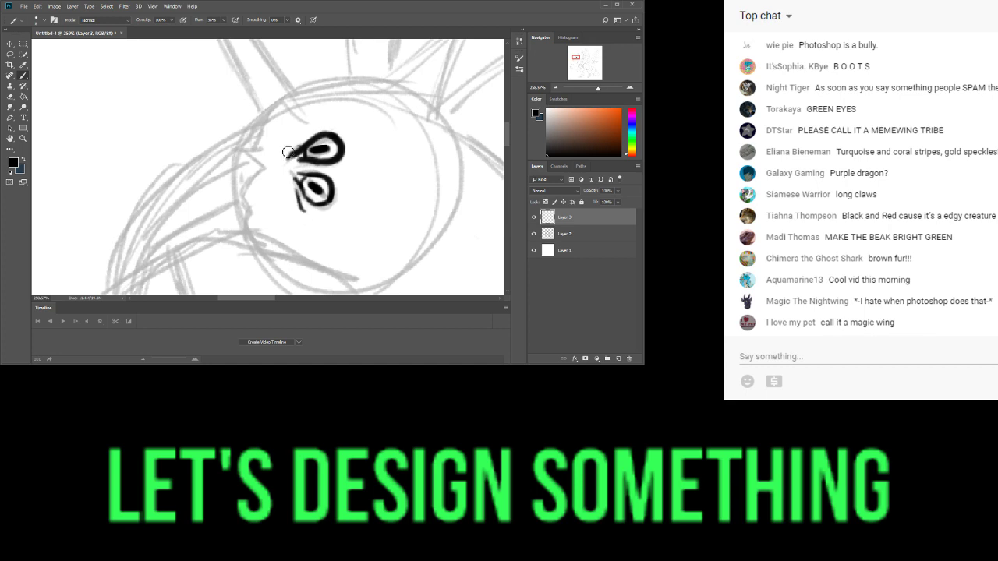
pyautogui.moveTo(293, 151); pyautogui.dragTo(308, 134)
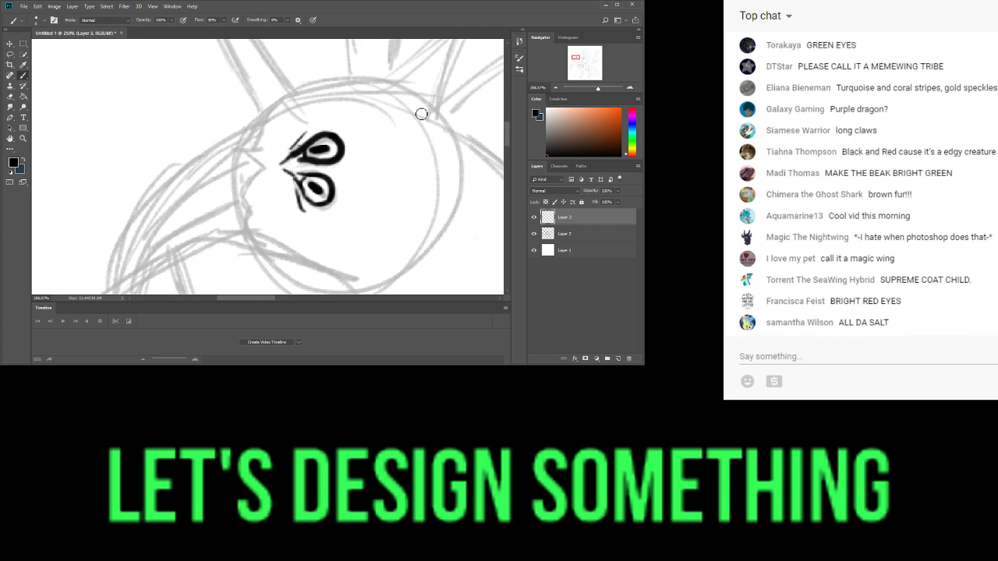
# - Ink the bird head's curved, pointed upper beak with a wavy edge at the face and a small nostril mark on Layer 3
pyautogui.moveTo(218, 141)
pyautogui.mouseDown()
pyautogui.moveTo(271, 113)
pyautogui.moveTo(257, 145)
pyautogui.moveTo(267, 160)
pyautogui.moveTo(234, 202)
pyautogui.mouseUp()
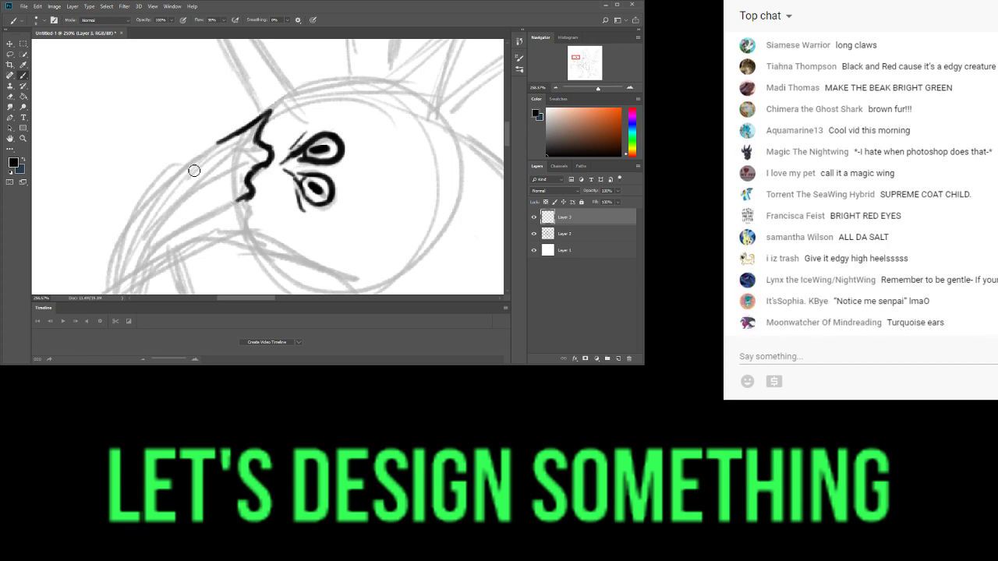
pyautogui.moveTo(219, 143)
pyautogui.mouseDown()
pyautogui.moveTo(176, 175)
pyautogui.moveTo(186, 173)
pyautogui.moveTo(127, 231)
pyautogui.moveTo(114, 290)
pyautogui.moveTo(196, 220)
pyautogui.moveTo(144, 255)
pyautogui.moveTo(248, 208)
pyautogui.mouseUp()
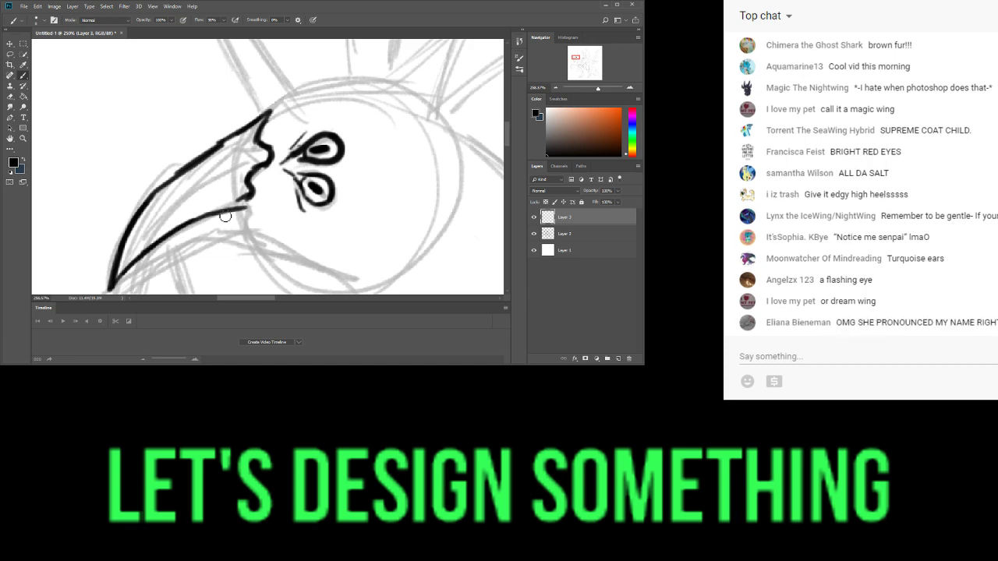
pyautogui.moveTo(231, 161); pyautogui.dragTo(221, 170)
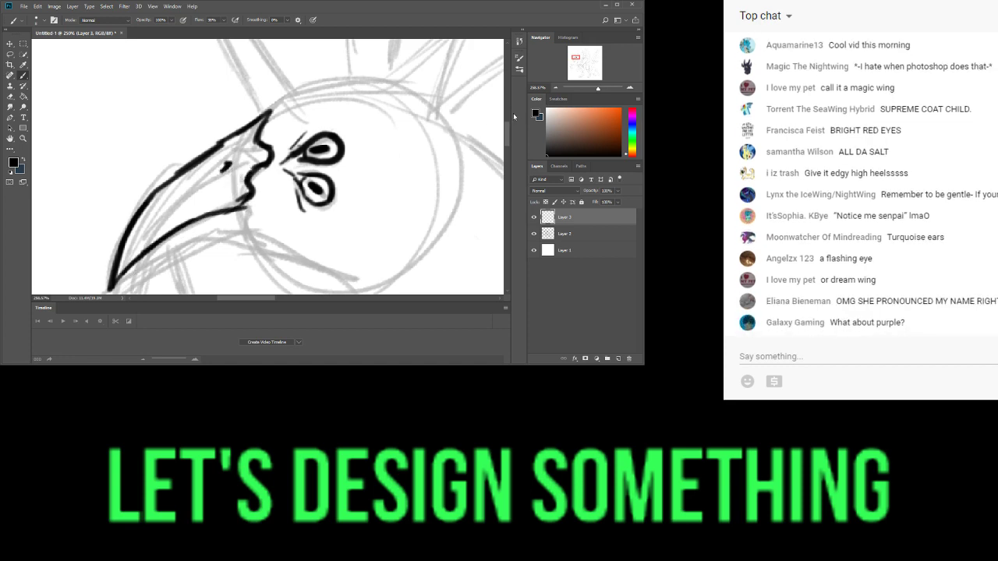
# - Ink the lower beak beneath it, running from the beak tip to a pointed mouth corner under the eyes
pyautogui.click(576, 60)
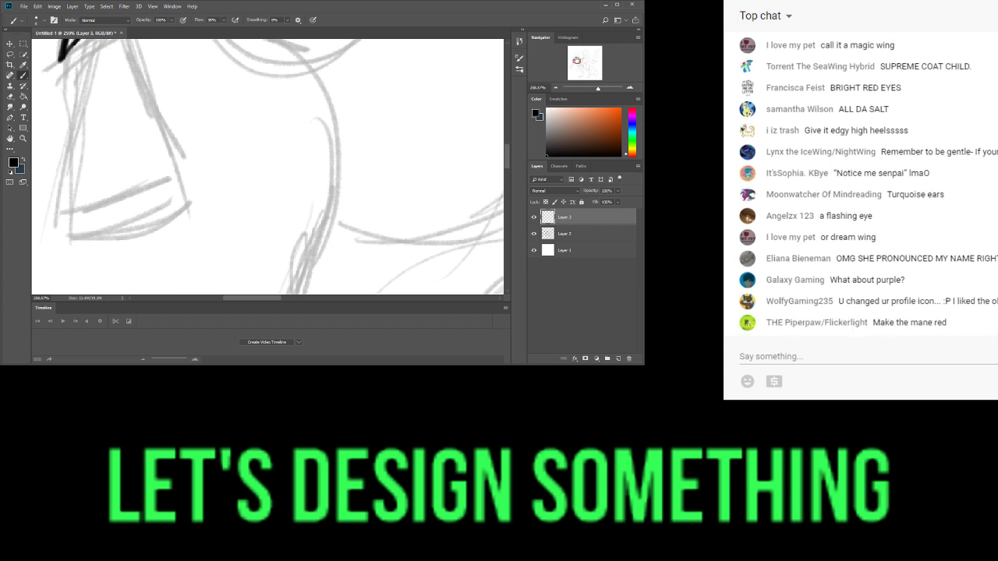
pyautogui.scroll(8, 267, 167)
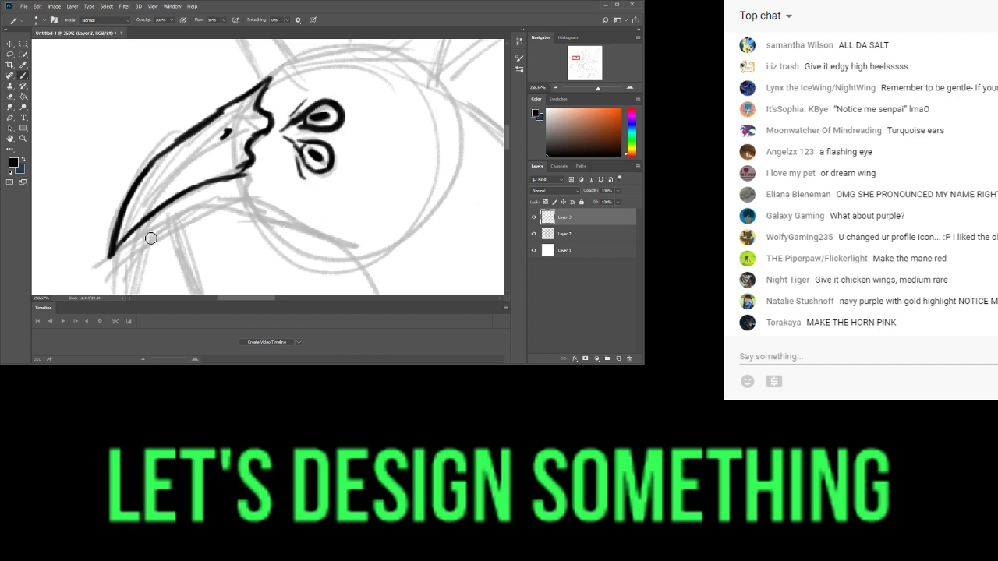
pyautogui.moveTo(113, 254)
pyautogui.mouseDown()
pyautogui.moveTo(203, 216)
pyautogui.moveTo(299, 218)
pyautogui.mouseUp()
pyautogui.moveTo(248, 178)
pyautogui.mouseDown()
pyautogui.moveTo(253, 196)
pyautogui.moveTo(304, 219)
pyautogui.mouseUp()
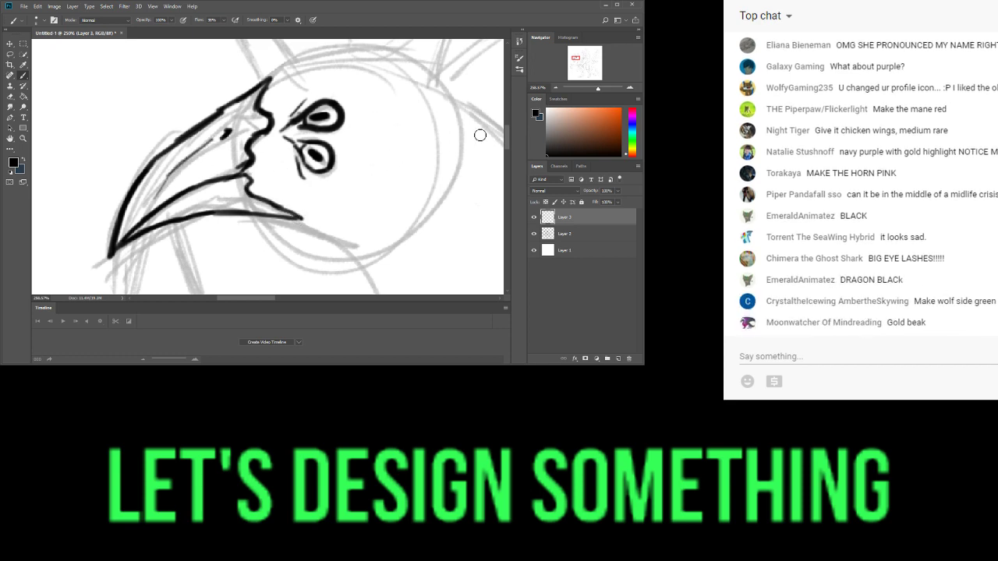
pyautogui.moveTo(596, 88); pyautogui.dragTo(594, 87)
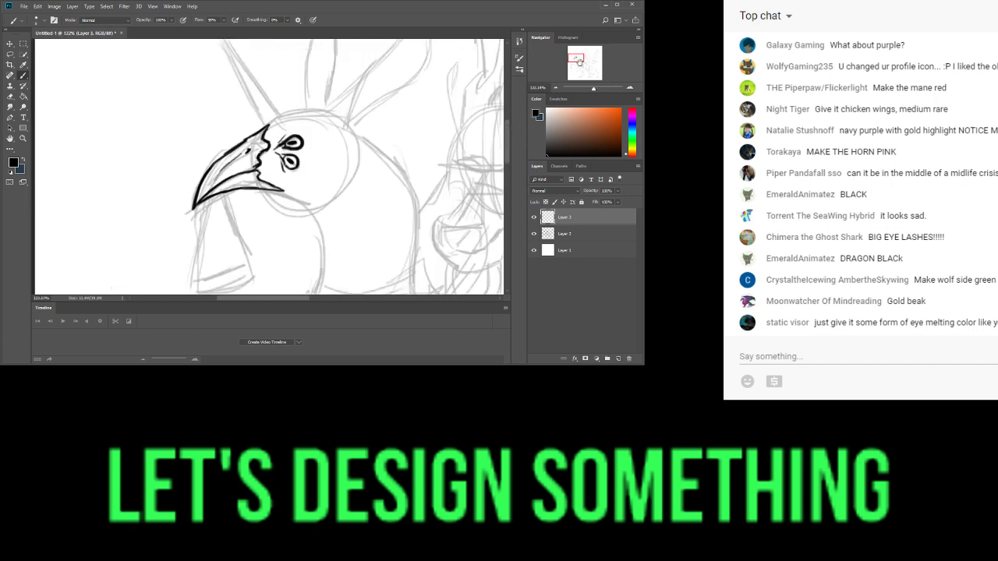
pyautogui.click(585, 58)
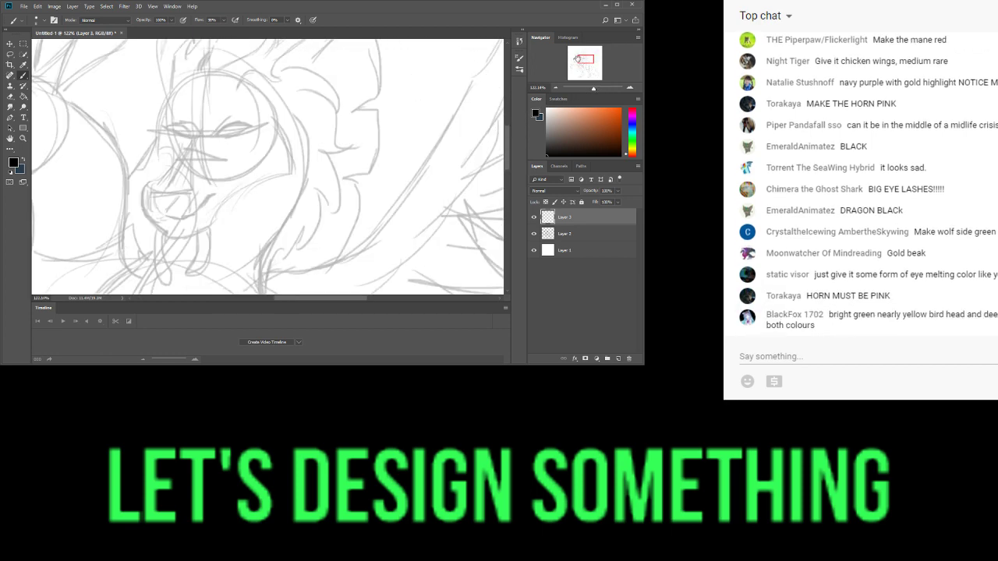
pyautogui.moveTo(576, 60); pyautogui.dragTo(583, 61)
pyautogui.click(575, 57)
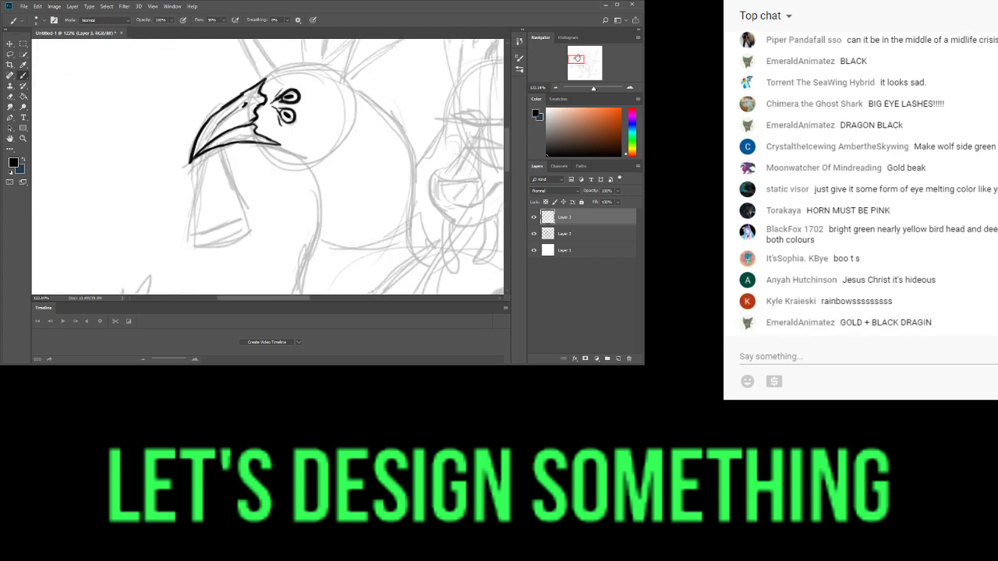
pyautogui.moveTo(576, 59); pyautogui.dragTo(577, 57)
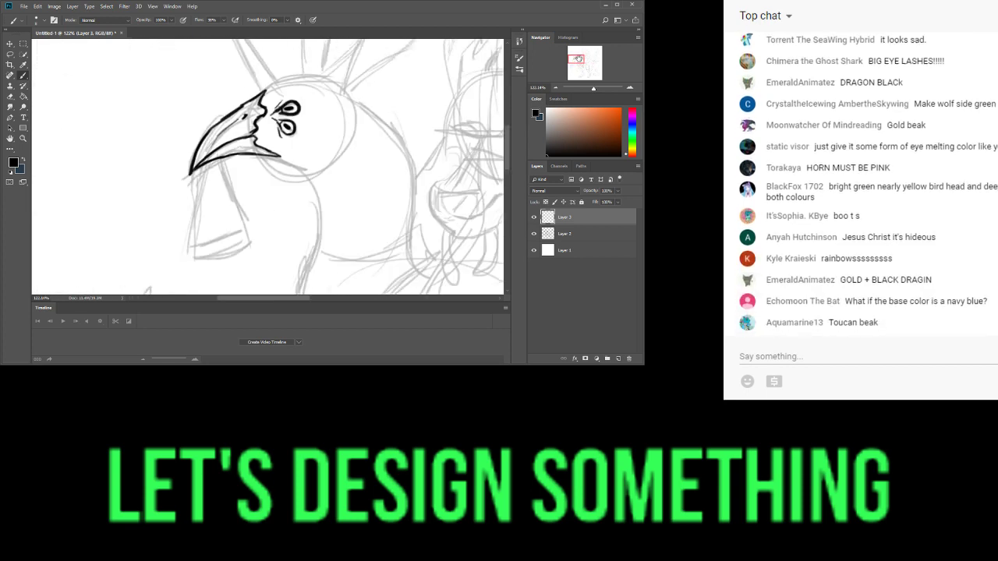
pyautogui.moveTo(351, 101); pyautogui.dragTo(329, 159)
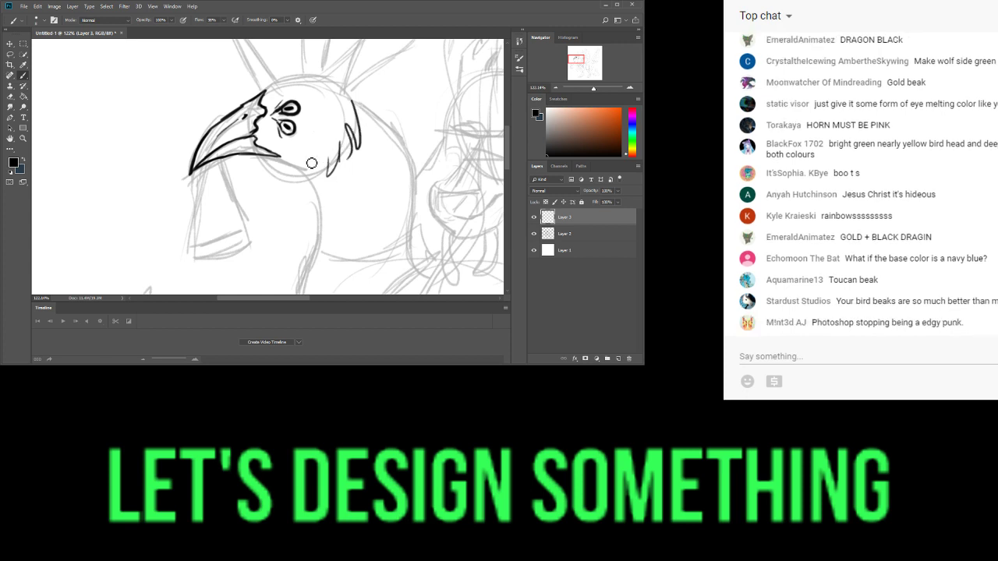
pyautogui.hotkey('ctrl', 'alt', 'z')
pyautogui.hotkey('ctrl', 'alt', 'z')
pyautogui.hotkey('ctrl', 'alt', 'z')
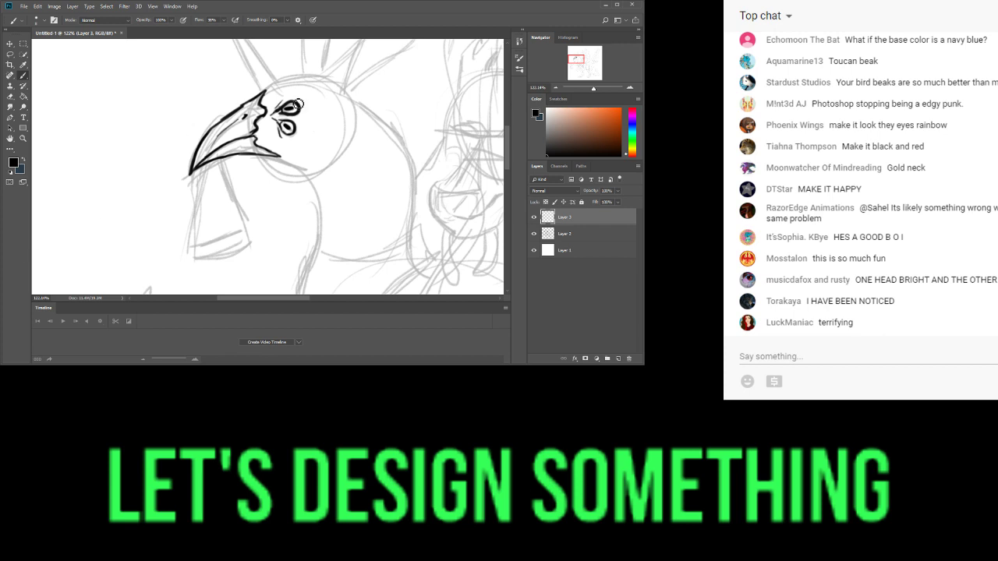
# - Ink the pointed horn rising from the bird's forehead, with curved ridge lines across its length
pyautogui.moveTo(577, 58); pyautogui.dragTo(575, 55)
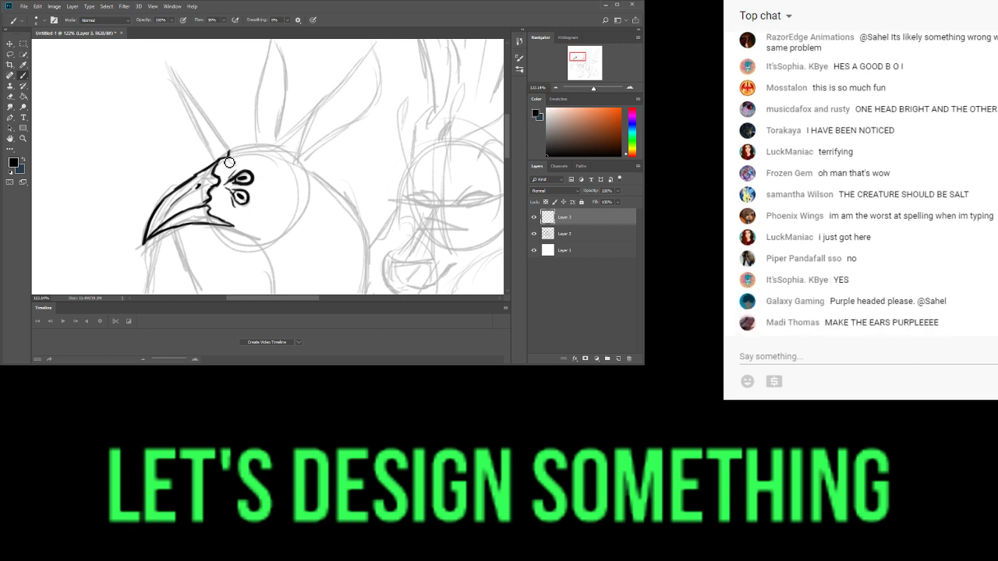
pyautogui.moveTo(228, 159); pyautogui.dragTo(229, 151)
pyautogui.moveTo(170, 66); pyautogui.dragTo(223, 137)
pyautogui.moveTo(197, 104); pyautogui.dragTo(230, 152)
pyautogui.moveTo(168, 67)
pyautogui.mouseDown()
pyautogui.moveTo(221, 166)
pyautogui.moveTo(212, 155)
pyautogui.moveTo(223, 147)
pyautogui.moveTo(207, 142)
pyautogui.moveTo(211, 125)
pyautogui.moveTo(195, 128)
pyautogui.moveTo(187, 79)
pyautogui.mouseUp()
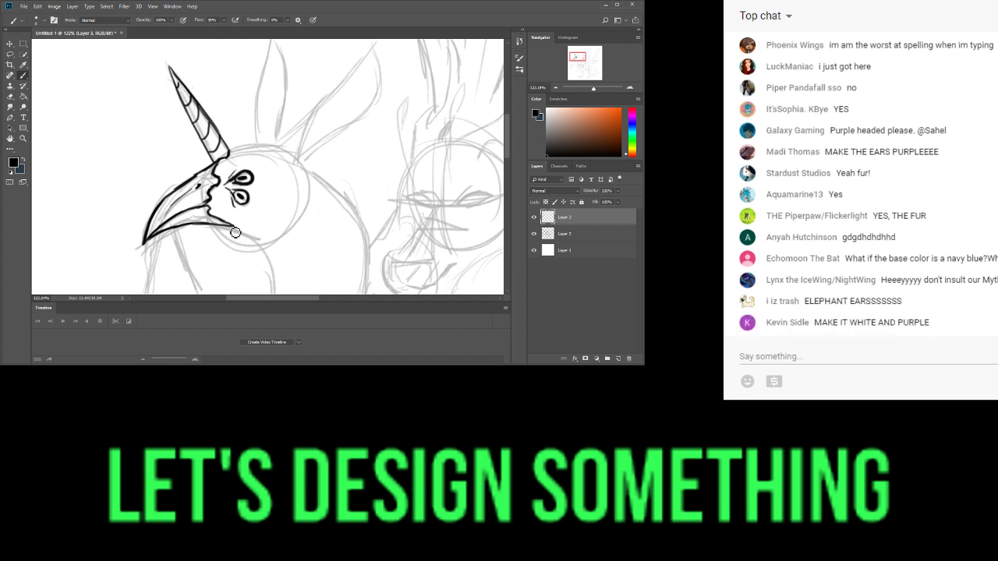
# - Ink short fur strokes along the crown and the long pointed near ear with hatched fur inside its base
pyautogui.moveTo(237, 155); pyautogui.dragTo(285, 140)
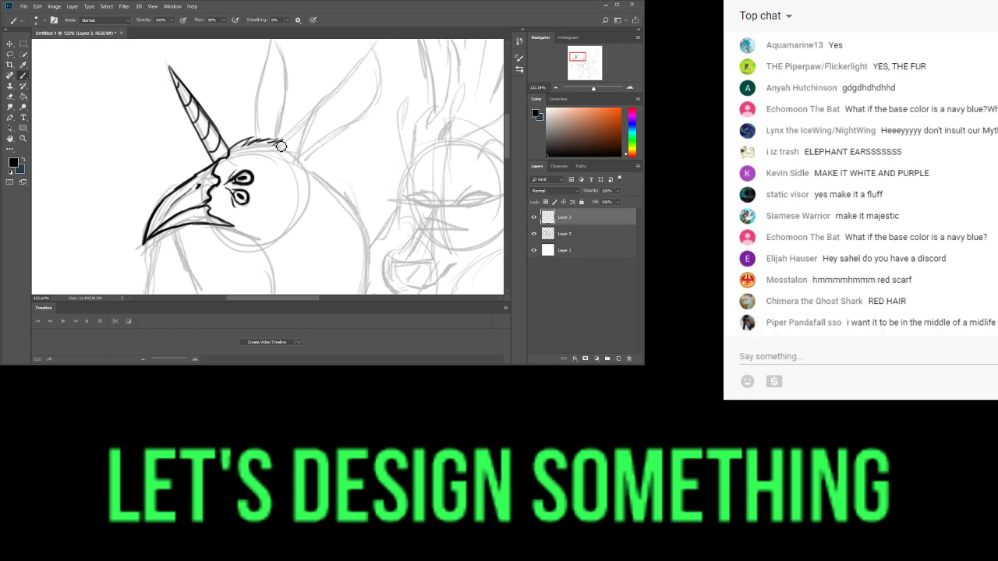
pyautogui.moveTo(279, 145)
pyautogui.mouseDown()
pyautogui.moveTo(343, 89)
pyautogui.moveTo(372, 45)
pyautogui.moveTo(379, 81)
pyautogui.moveTo(355, 126)
pyautogui.moveTo(304, 153)
pyautogui.mouseUp()
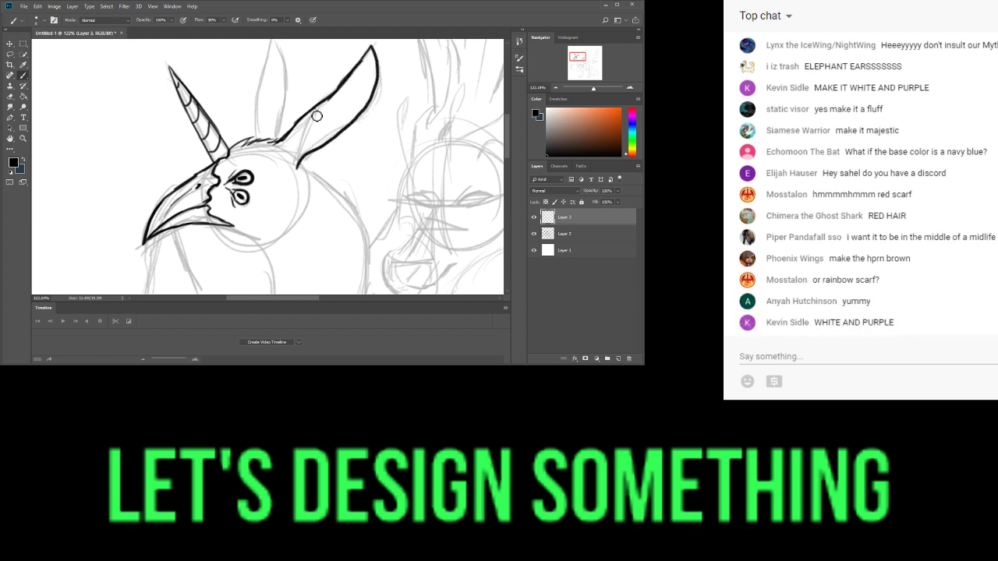
pyautogui.moveTo(320, 109)
pyautogui.mouseDown()
pyautogui.moveTo(301, 160)
pyautogui.moveTo(309, 137)
pyautogui.moveTo(309, 148)
pyautogui.mouseUp()
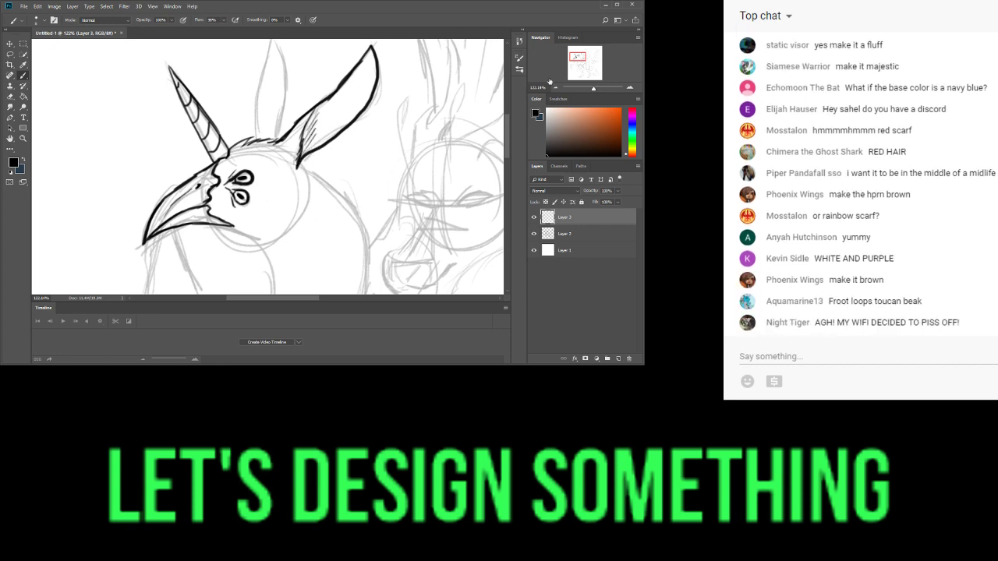
# - Ink the upright far ear behind the horn and jagged fur tufts down the back of the bird head
pyautogui.moveTo(581, 52); pyautogui.dragTo(581, 51)
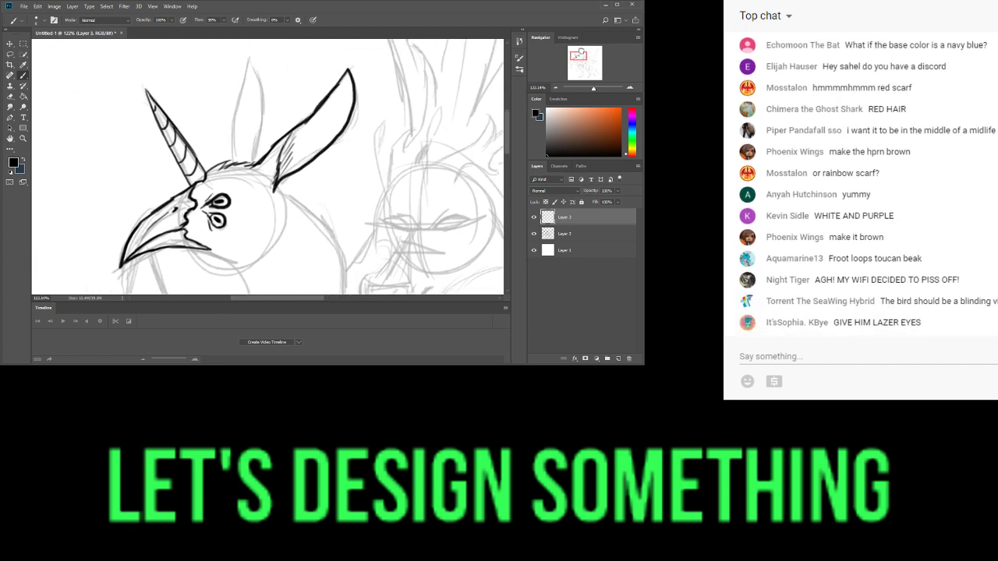
pyautogui.moveTo(232, 165)
pyautogui.mouseDown()
pyautogui.moveTo(252, 62)
pyautogui.moveTo(266, 125)
pyautogui.moveTo(265, 104)
pyautogui.moveTo(255, 165)
pyautogui.mouseUp()
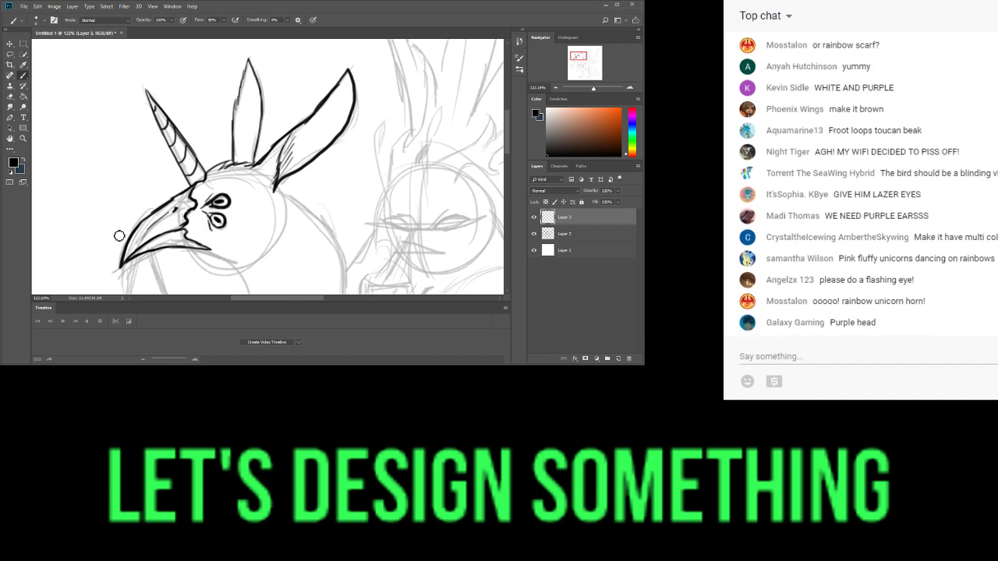
pyautogui.moveTo(282, 186)
pyautogui.mouseDown()
pyautogui.moveTo(293, 222)
pyautogui.moveTo(282, 236)
pyautogui.mouseUp()
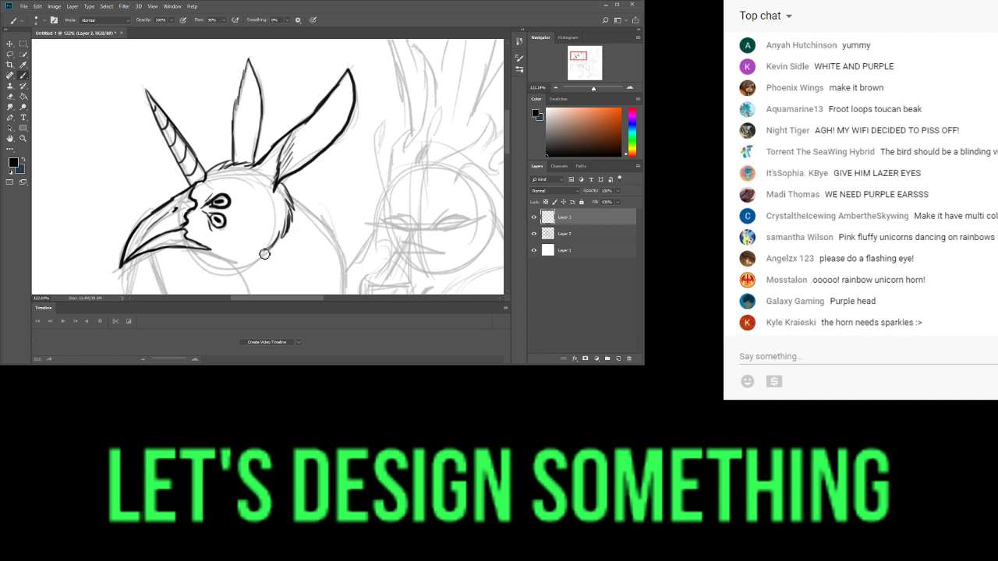
pyautogui.click(337, 197)
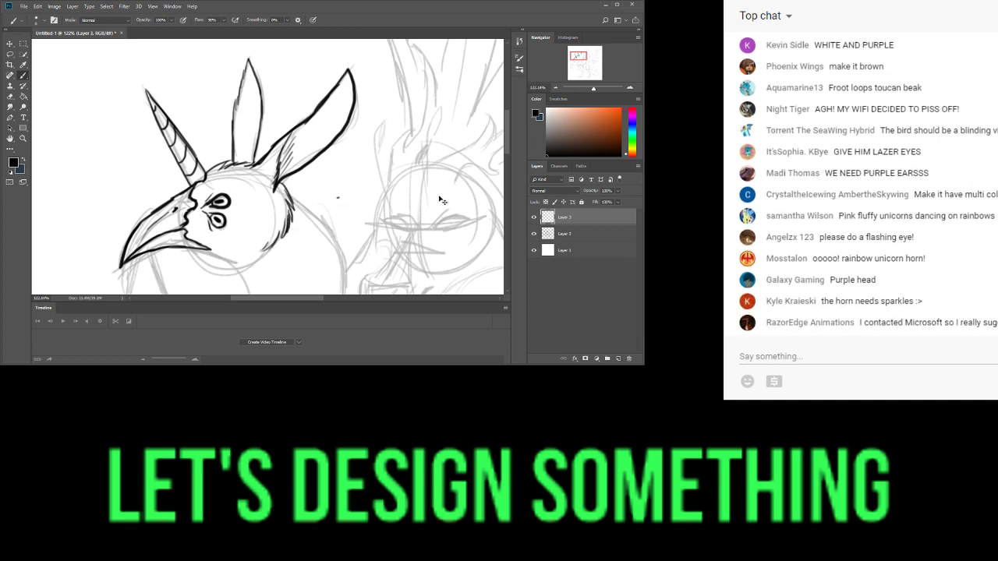
# - Undo the cheek strokes below the bird's eyes and ink a row of jagged fur down its throat
pyautogui.moveTo(580, 65); pyautogui.dragTo(578, 59)
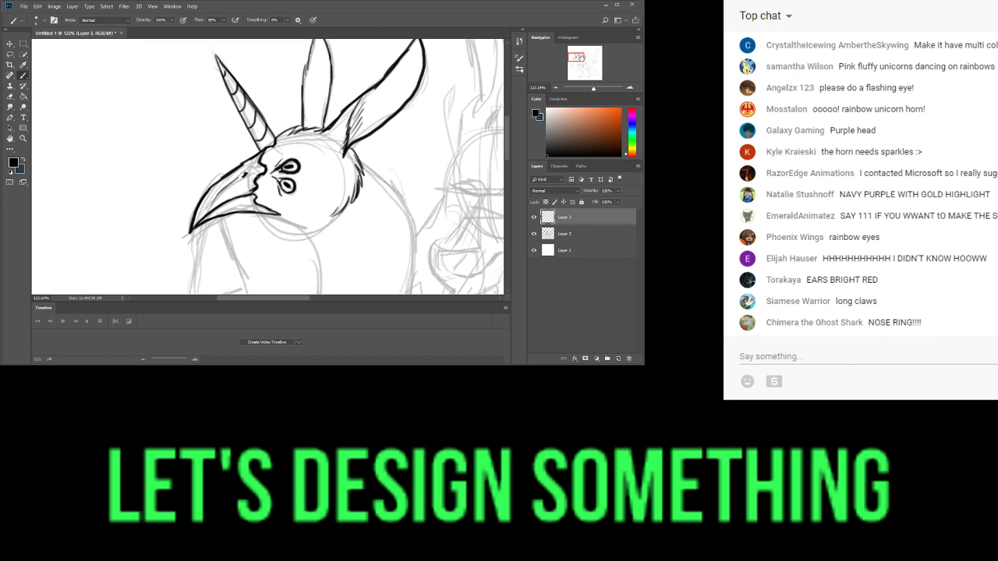
pyautogui.click(591, 69)
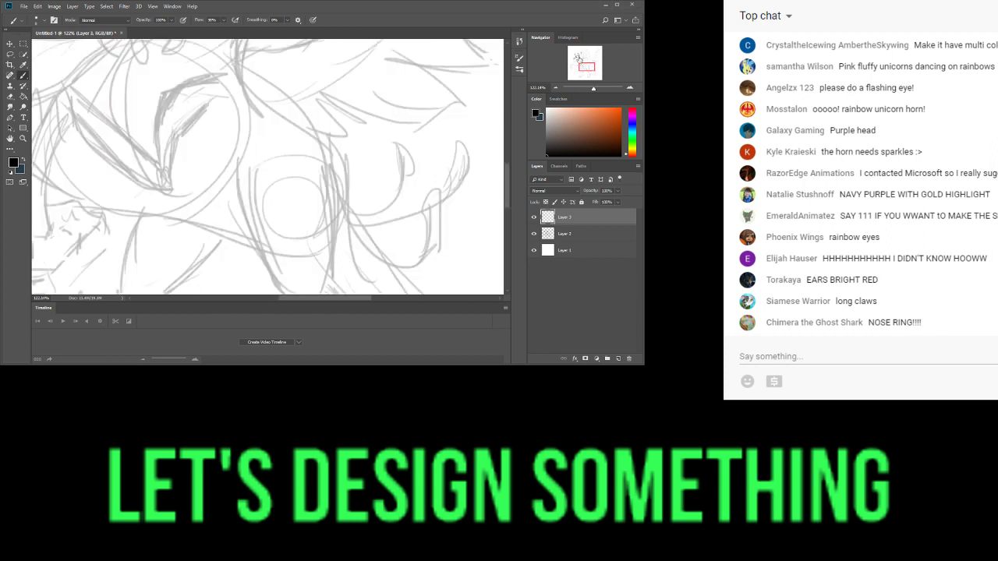
pyautogui.moveTo(578, 58); pyautogui.dragTo(578, 61)
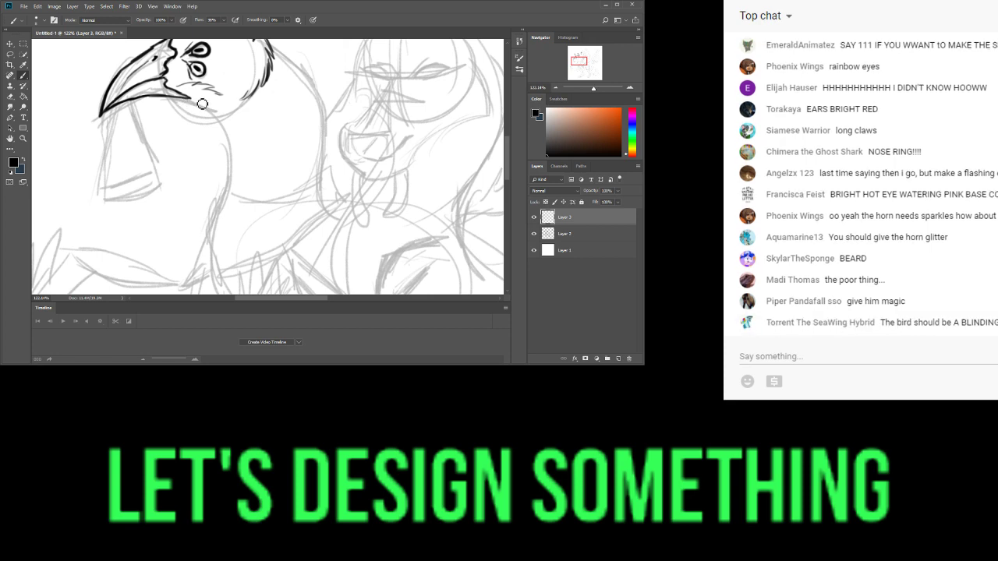
pyautogui.hotkey('ctrl', 'z')
pyautogui.moveTo(158, 98)
pyautogui.mouseDown()
pyautogui.moveTo(174, 134)
pyautogui.moveTo(169, 117)
pyautogui.moveTo(209, 158)
pyautogui.moveTo(211, 135)
pyautogui.moveTo(216, 172)
pyautogui.moveTo(226, 154)
pyautogui.moveTo(223, 194)
pyautogui.mouseUp()
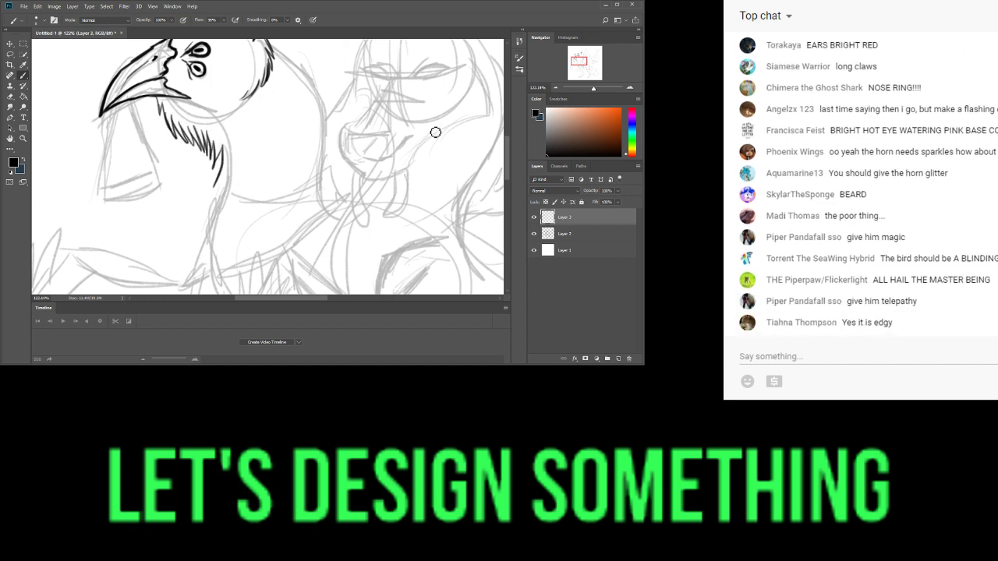
# - Ink a small hooked, fringed tuft hanging beneath the tip of the bird's beak
pyautogui.moveTo(591, 88); pyautogui.dragTo(583, 85)
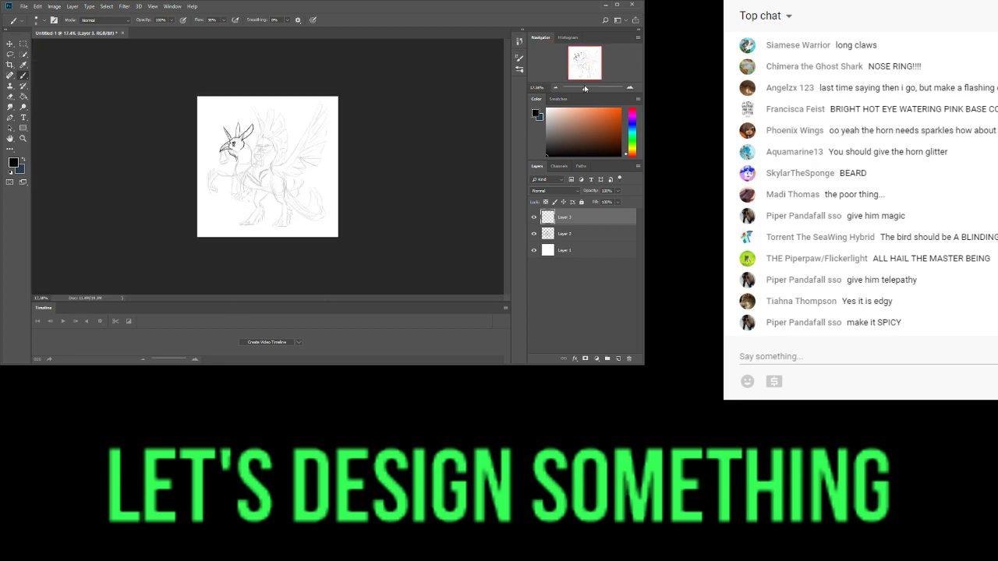
pyautogui.click(592, 87)
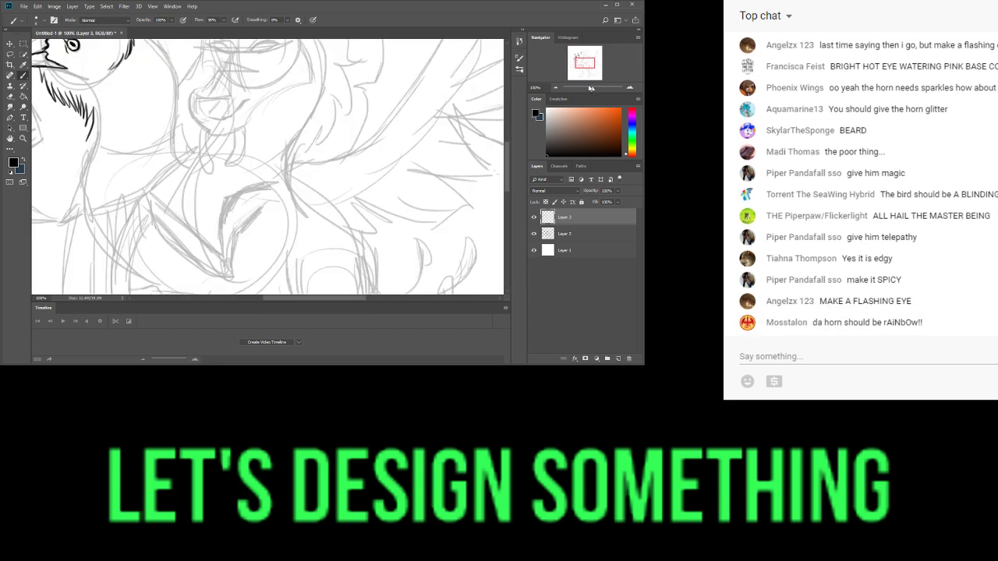
pyautogui.moveTo(576, 64); pyautogui.dragTo(574, 59)
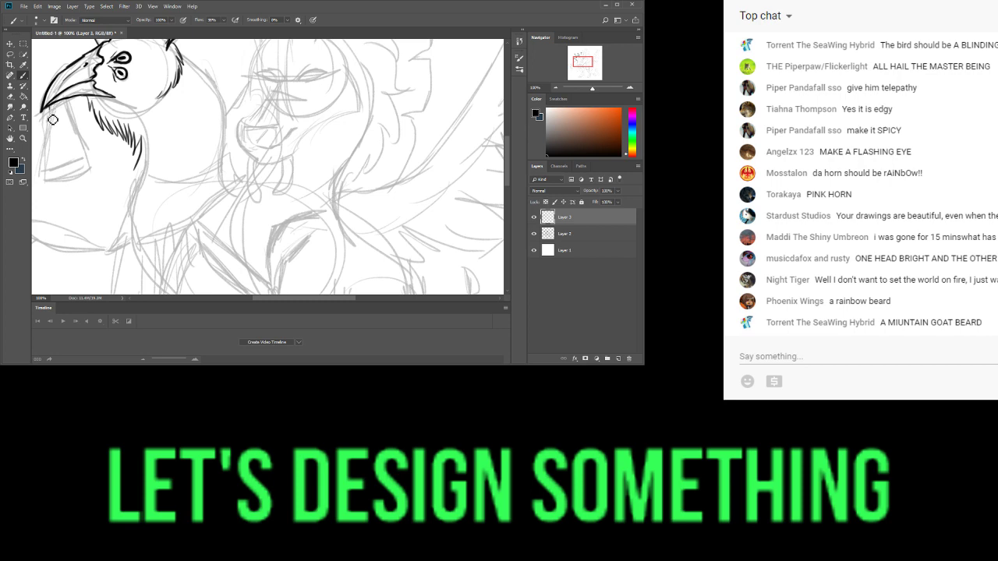
pyautogui.moveTo(51, 113); pyautogui.dragTo(54, 123)
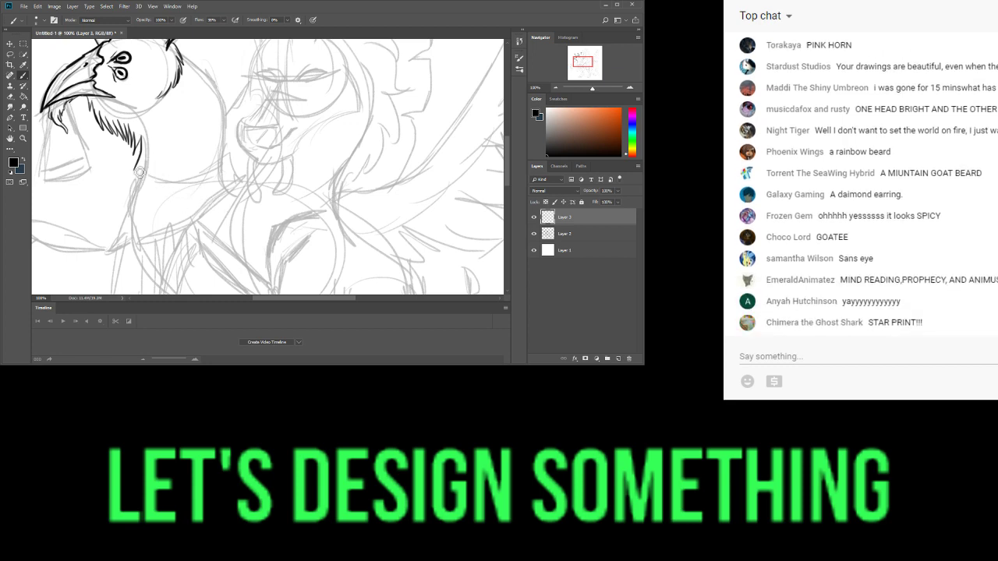
pyautogui.moveTo(141, 159)
pyautogui.mouseDown()
pyautogui.moveTo(131, 187)
pyautogui.moveTo(135, 249)
pyautogui.mouseUp()
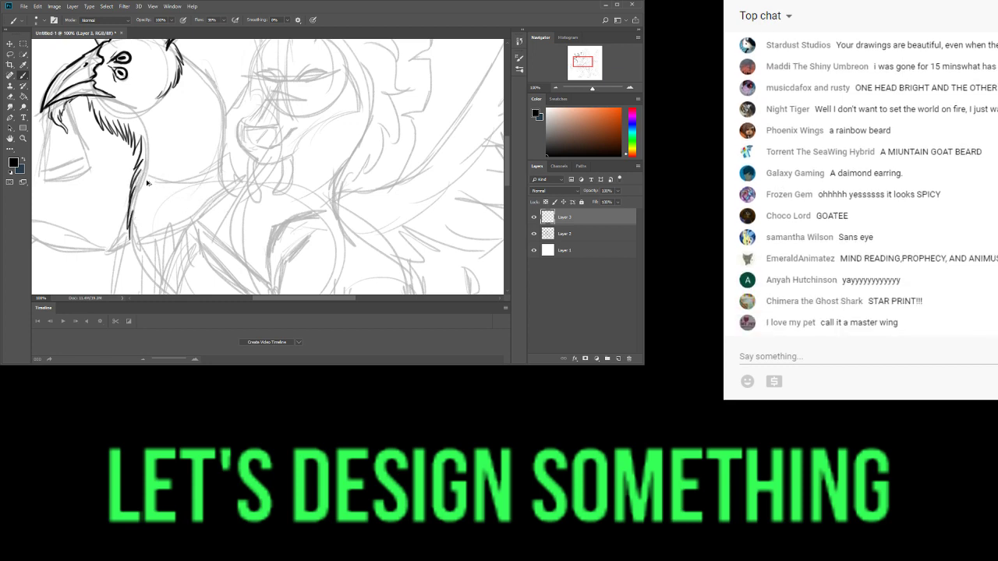
pyautogui.hotkey('ctrl', 'z')
pyautogui.hotkey('ctrl', 'z')
# - Ink the outline of a wide scarf-like band around the base of the bird's neck, redrawing its lower edge
pyautogui.moveTo(150, 176)
pyautogui.mouseDown()
pyautogui.moveTo(133, 230)
pyautogui.moveTo(148, 179)
pyautogui.moveTo(178, 185)
pyautogui.moveTo(167, 184)
pyautogui.moveTo(235, 161)
pyautogui.moveTo(240, 193)
pyautogui.mouseUp()
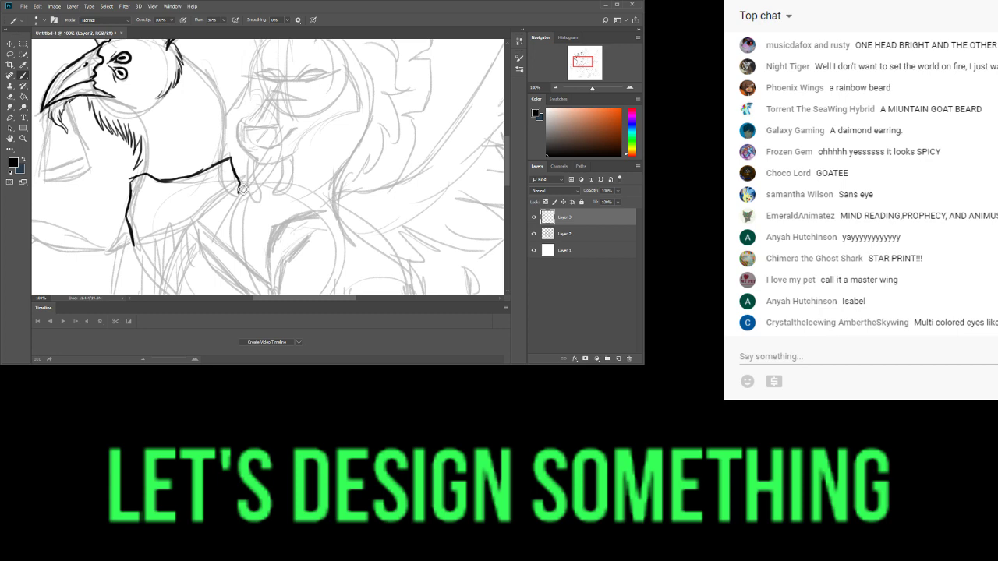
pyautogui.moveTo(136, 249); pyautogui.dragTo(241, 193)
pyautogui.hotkey('ctrl', 'alt', 'z')
pyautogui.hotkey('ctrl', 'alt', 'z')
pyautogui.hotkey('ctrl', 'alt', 'z')
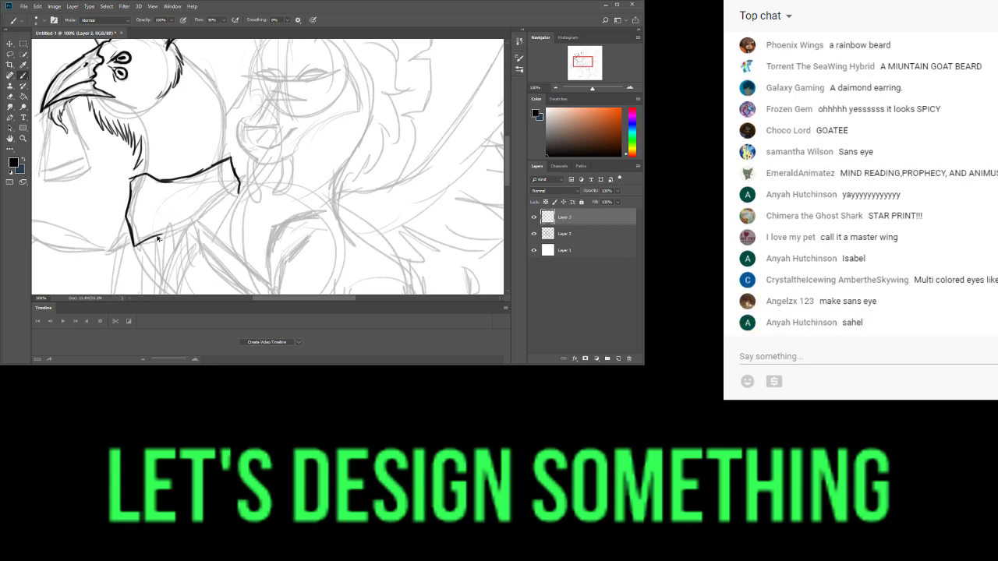
pyautogui.moveTo(134, 247)
pyautogui.mouseDown()
pyautogui.moveTo(213, 216)
pyautogui.moveTo(232, 194)
pyautogui.mouseUp()
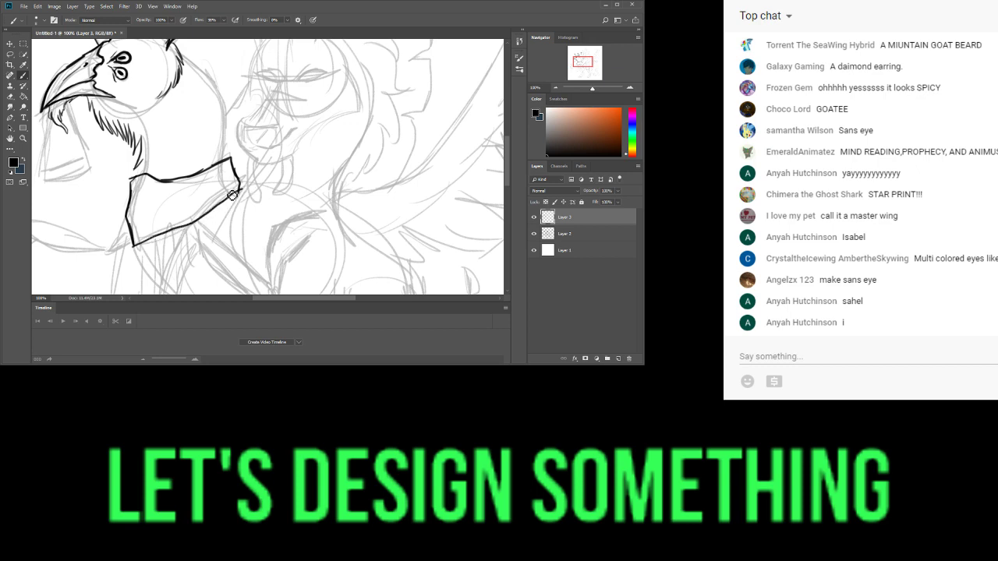
# - Add fold lines inside the neck band and ink the curved back of the neck from the head down to it
pyautogui.moveTo(140, 212); pyautogui.dragTo(227, 182)
pyautogui.moveTo(142, 228); pyautogui.dragTo(200, 206)
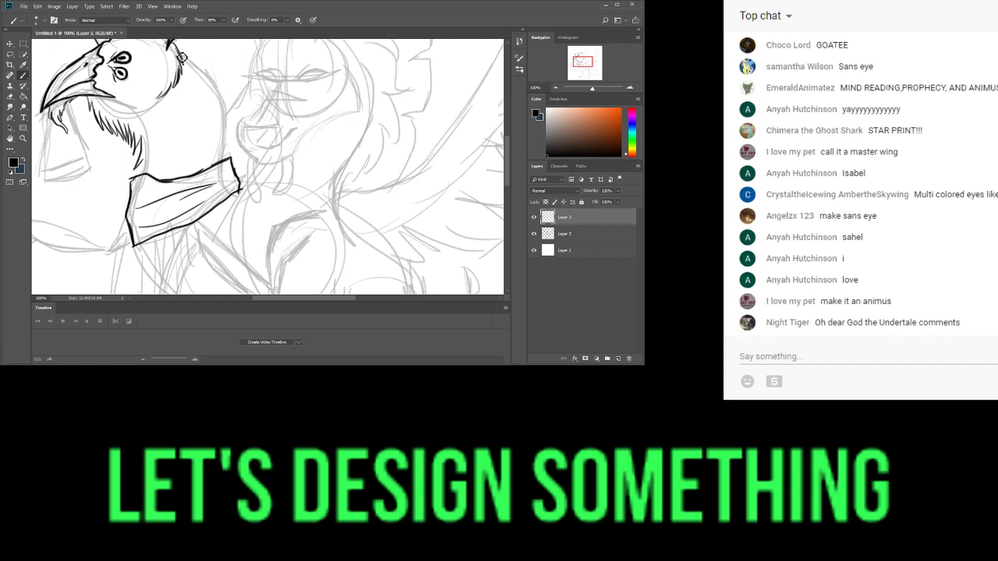
pyautogui.moveTo(207, 69)
pyautogui.mouseDown()
pyautogui.moveTo(226, 111)
pyautogui.moveTo(225, 161)
pyautogui.mouseUp()
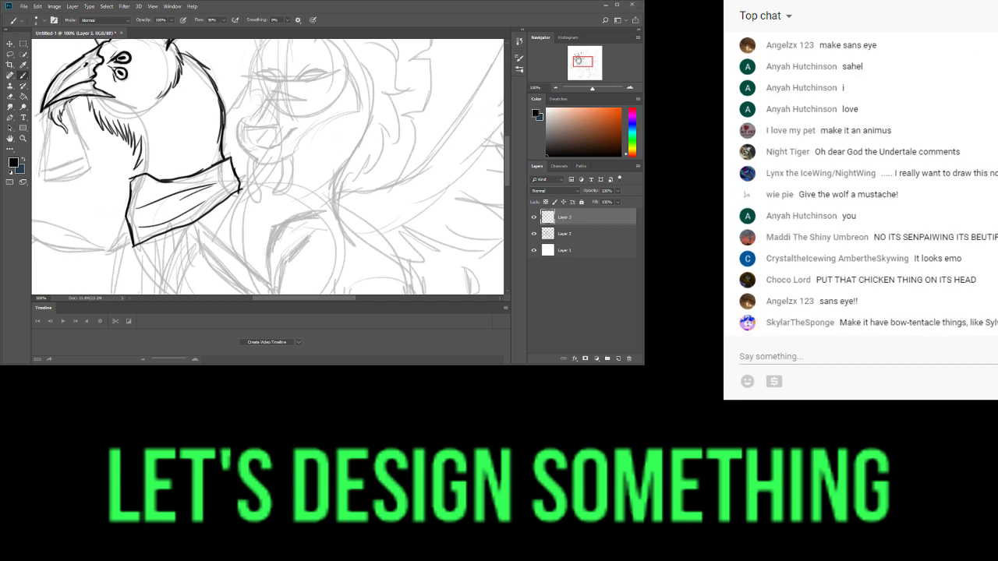
# - Ink the outlines of the wolf head's two narrow, slanted eyes and fill in a dark oval pupil in each
pyautogui.moveTo(578, 65); pyautogui.dragTo(577, 59)
pyautogui.click(576, 67)
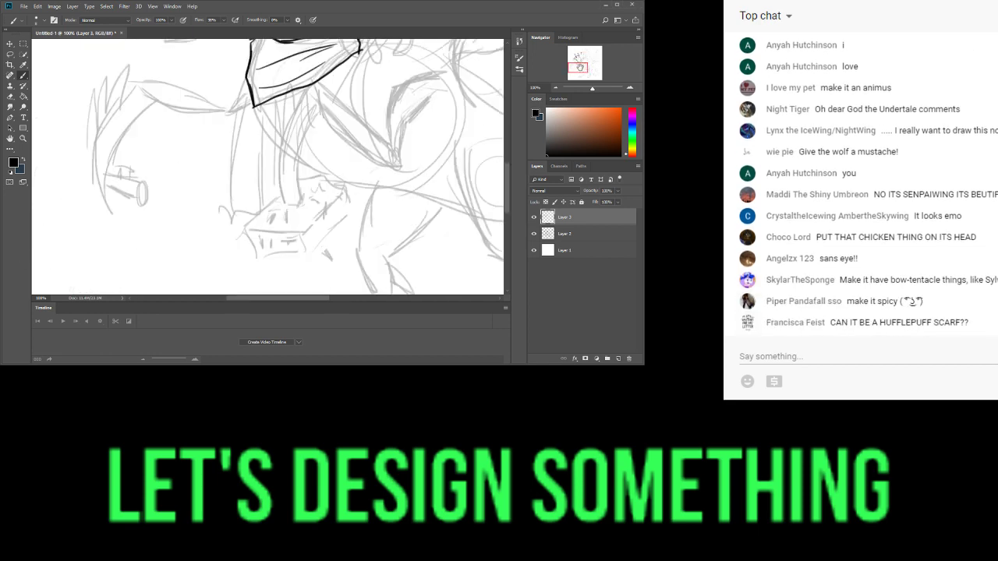
pyautogui.moveTo(581, 62); pyautogui.dragTo(580, 58)
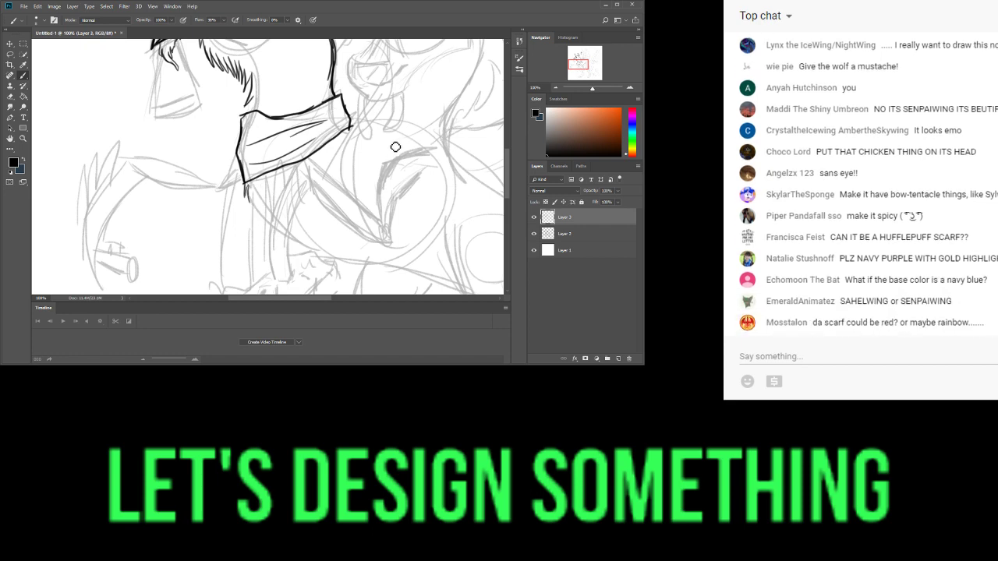
pyautogui.moveTo(584, 59); pyautogui.dragTo(585, 56)
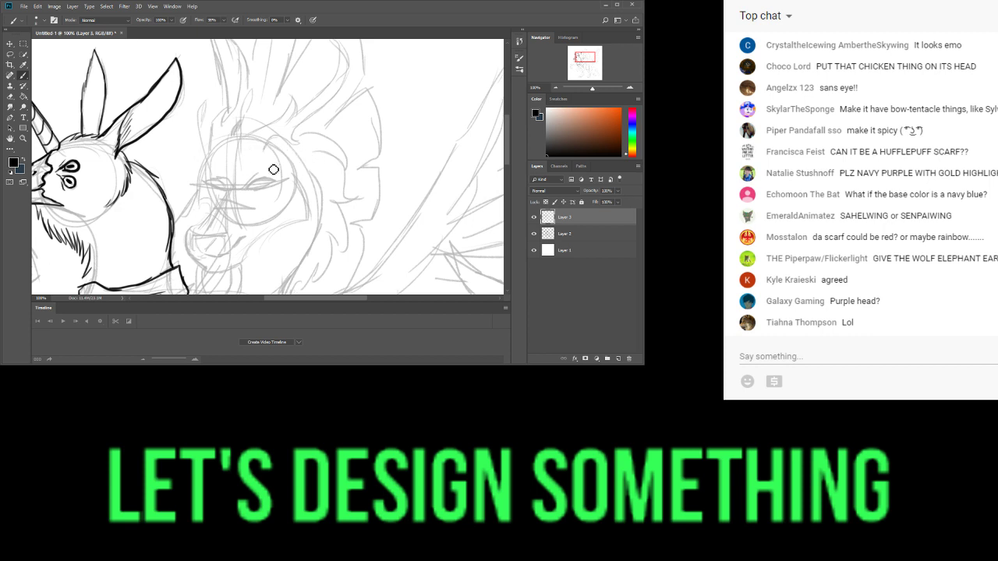
pyautogui.moveTo(247, 188); pyautogui.dragTo(270, 180)
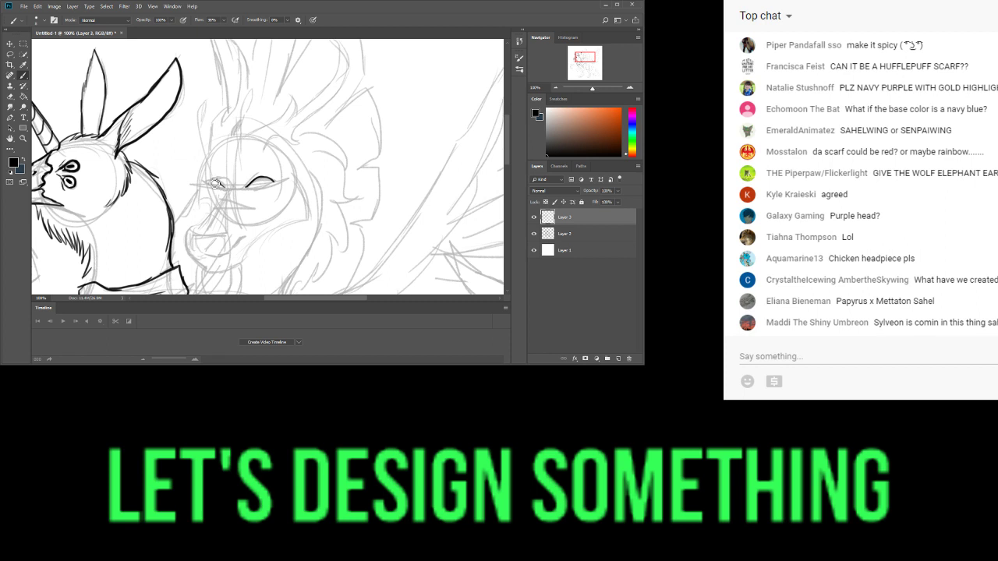
pyautogui.moveTo(204, 184); pyautogui.dragTo(273, 185)
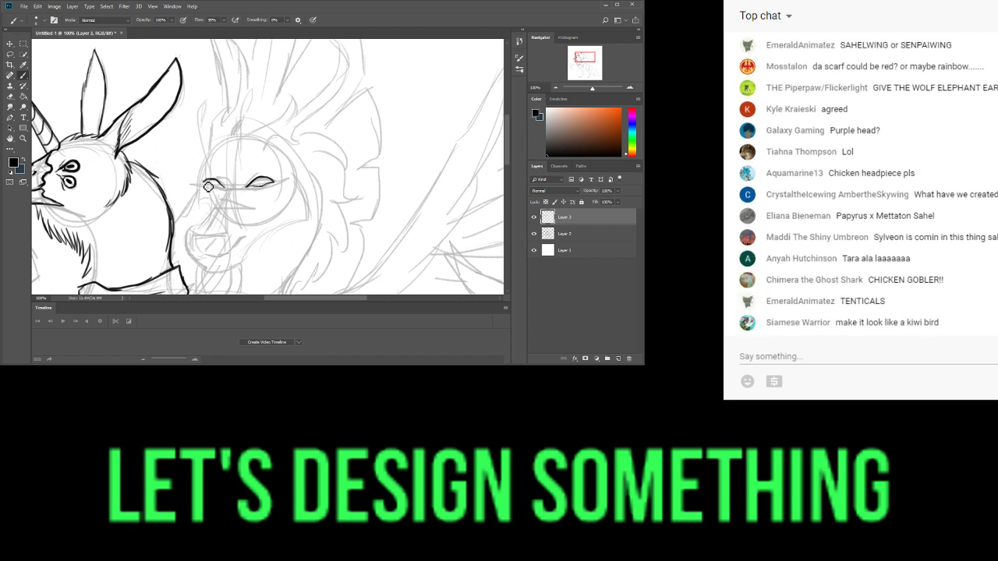
pyautogui.moveTo(209, 187); pyautogui.dragTo(265, 185)
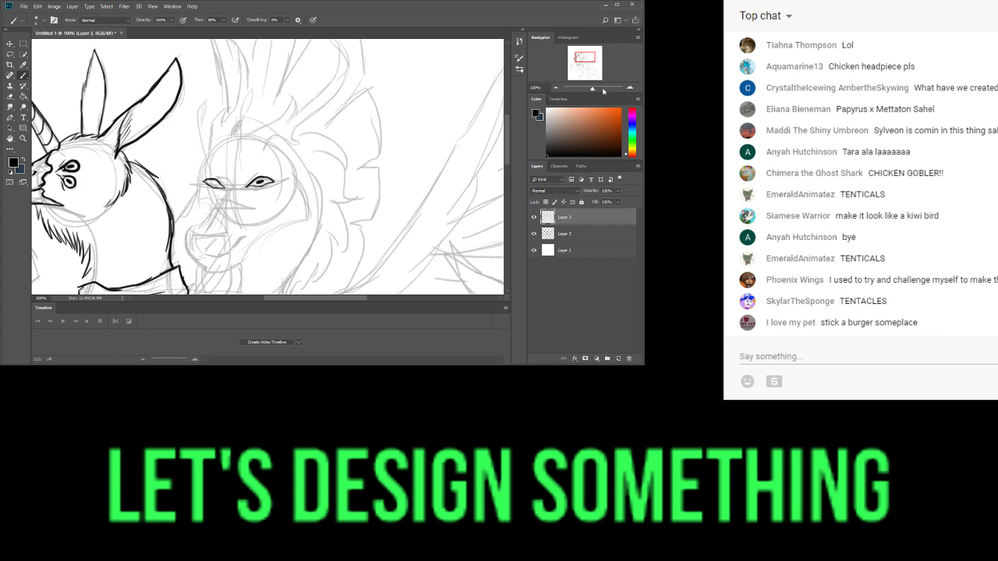
pyautogui.click(598, 89)
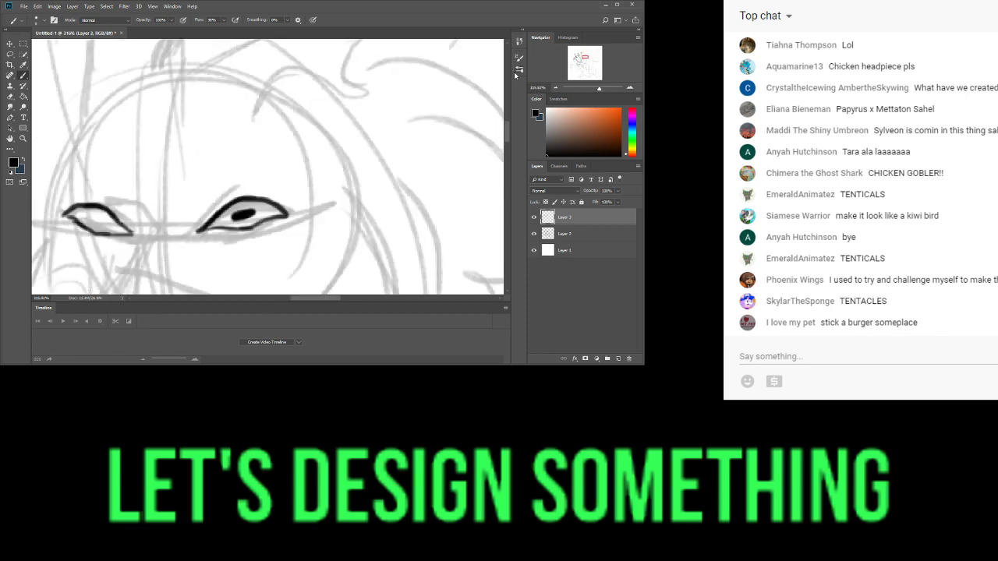
pyautogui.moveTo(96, 217); pyautogui.dragTo(92, 218)
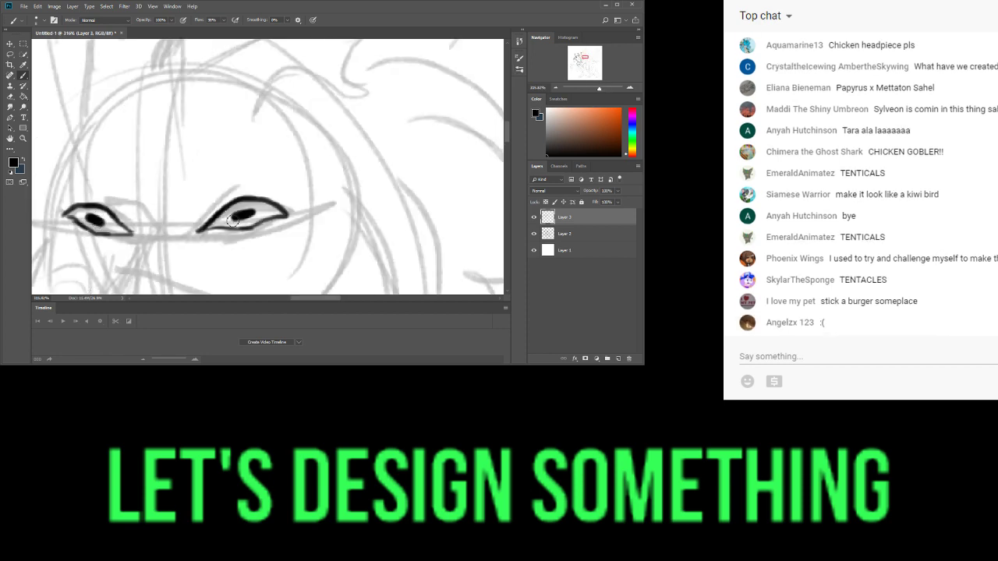
# - Thicken the upper lids of both wolf eyes and add angled brow creases above and short crease lines below them
pyautogui.moveTo(208, 224)
pyautogui.mouseDown()
pyautogui.moveTo(229, 205)
pyautogui.moveTo(290, 212)
pyautogui.mouseUp()
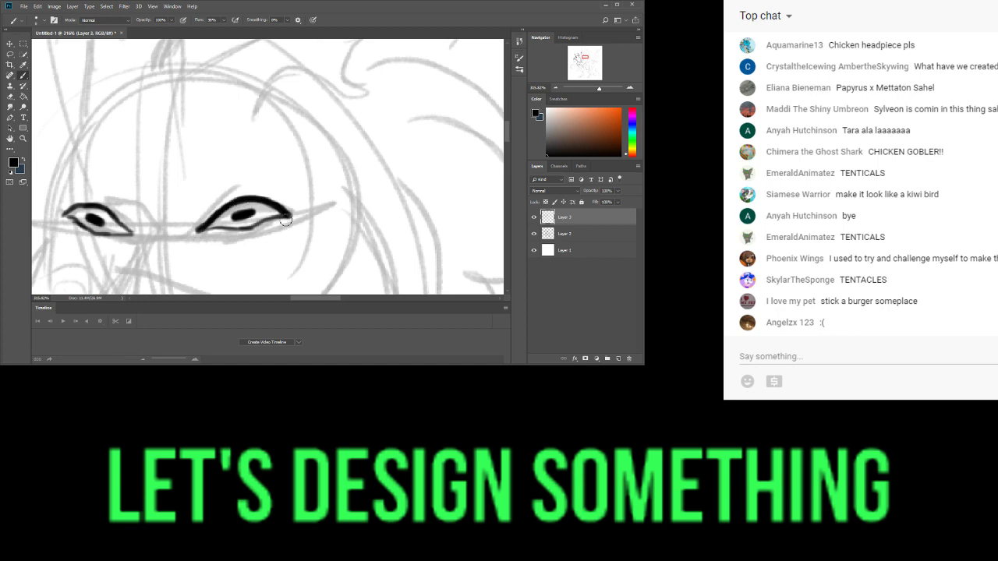
pyautogui.moveTo(66, 217)
pyautogui.mouseDown()
pyautogui.moveTo(97, 208)
pyautogui.moveTo(152, 230)
pyautogui.moveTo(250, 183)
pyautogui.mouseUp()
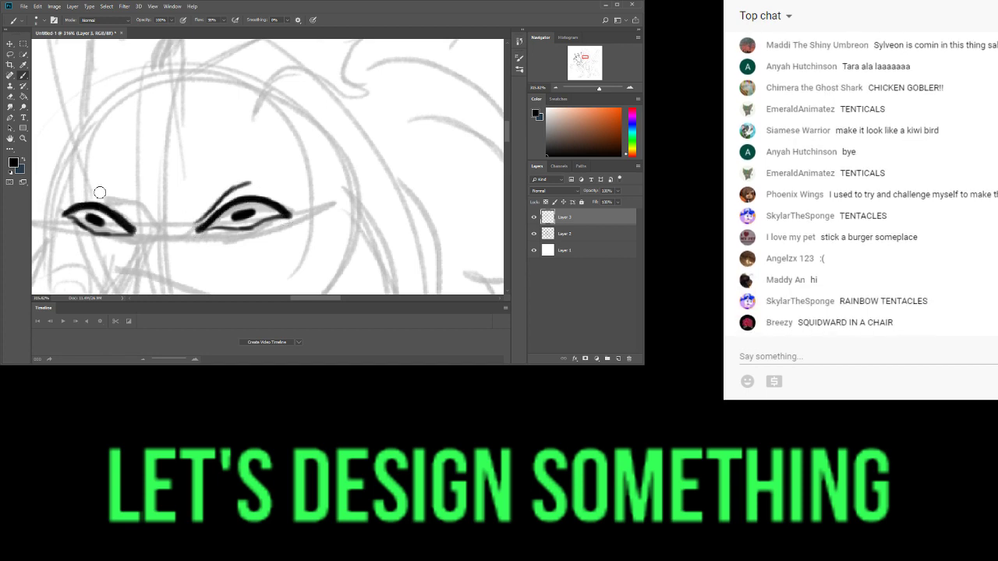
pyautogui.moveTo(97, 191); pyautogui.dragTo(135, 215)
pyautogui.moveTo(212, 241); pyautogui.dragTo(234, 267)
pyautogui.moveTo(102, 257); pyautogui.dragTo(123, 245)
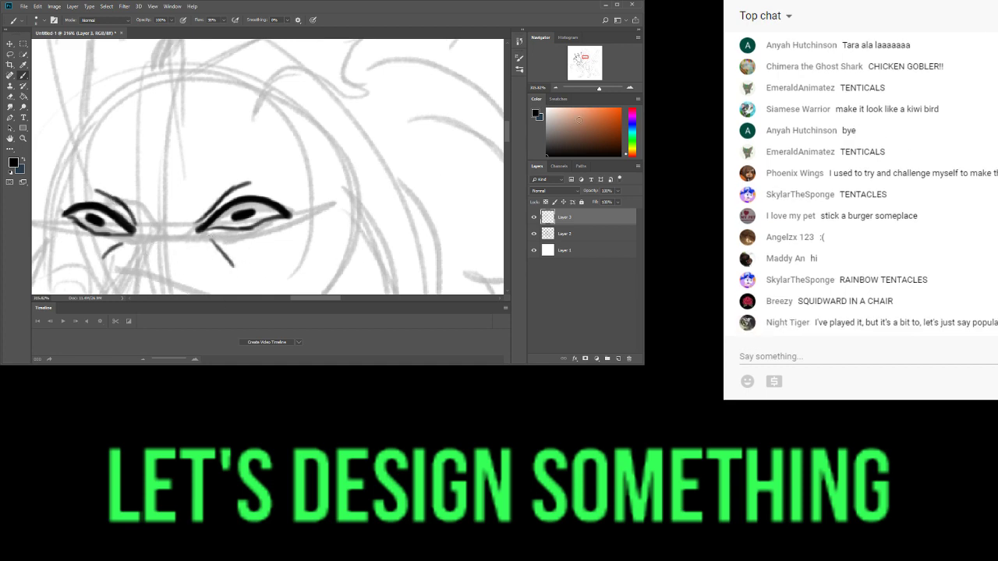
pyautogui.click(582, 117)
pyautogui.moveTo(568, 140); pyautogui.dragTo(542, 156)
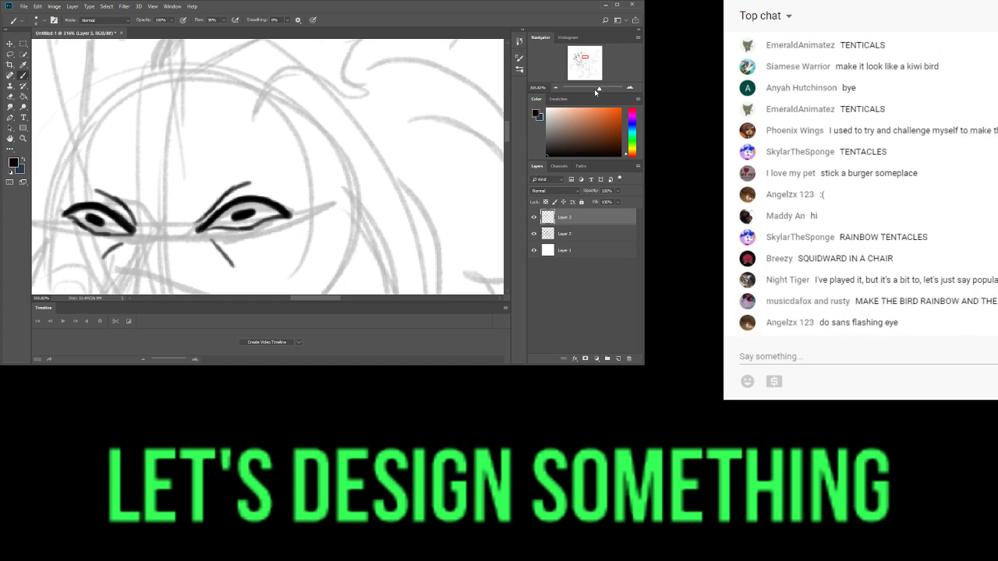
# - Erase the pupil of the wolf's nearer eye and redraw it as a round iris with a small pupil, filling the surrounding eye area black
pyautogui.moveTo(594, 88); pyautogui.dragTo(583, 58)
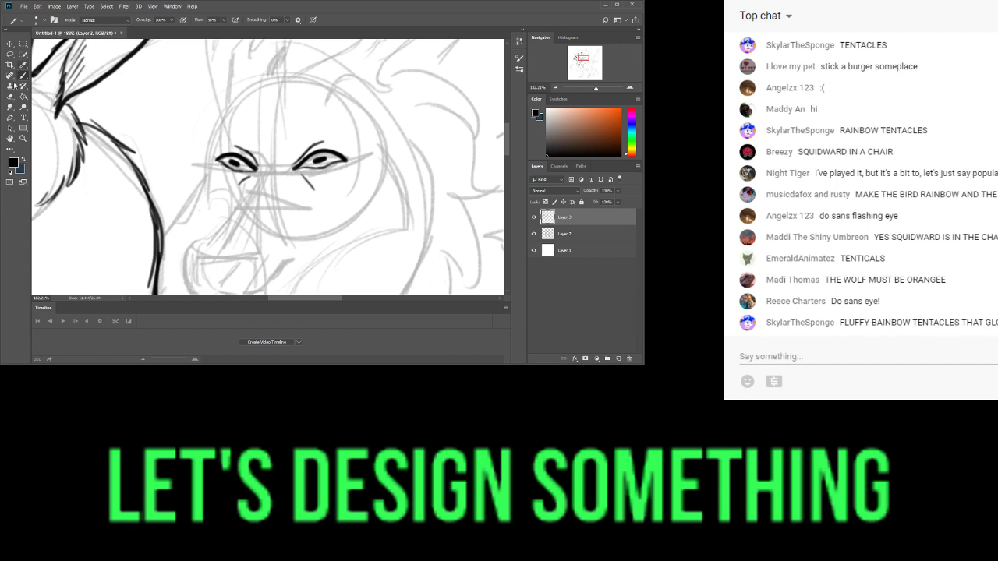
pyautogui.click(9, 96)
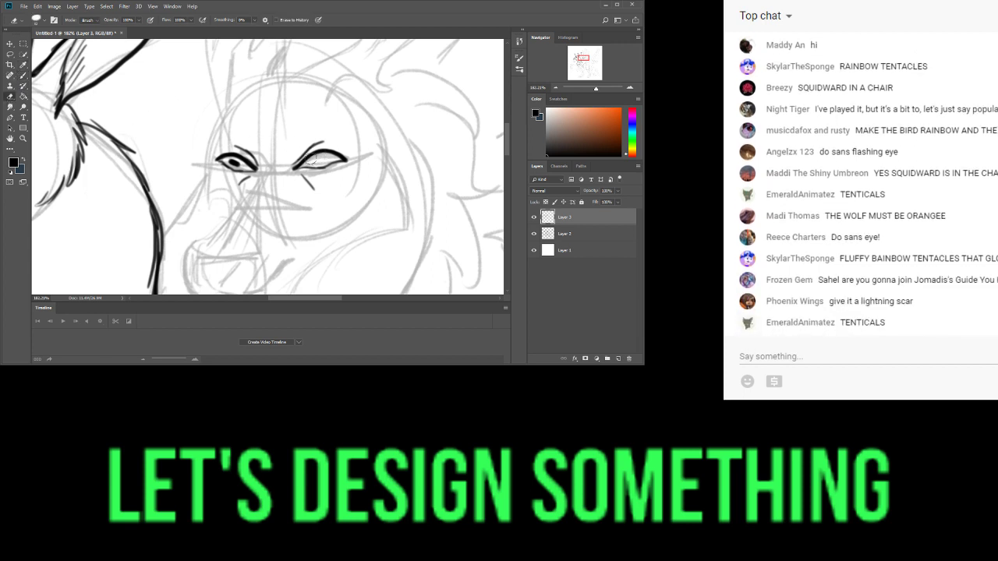
pyautogui.press('b')
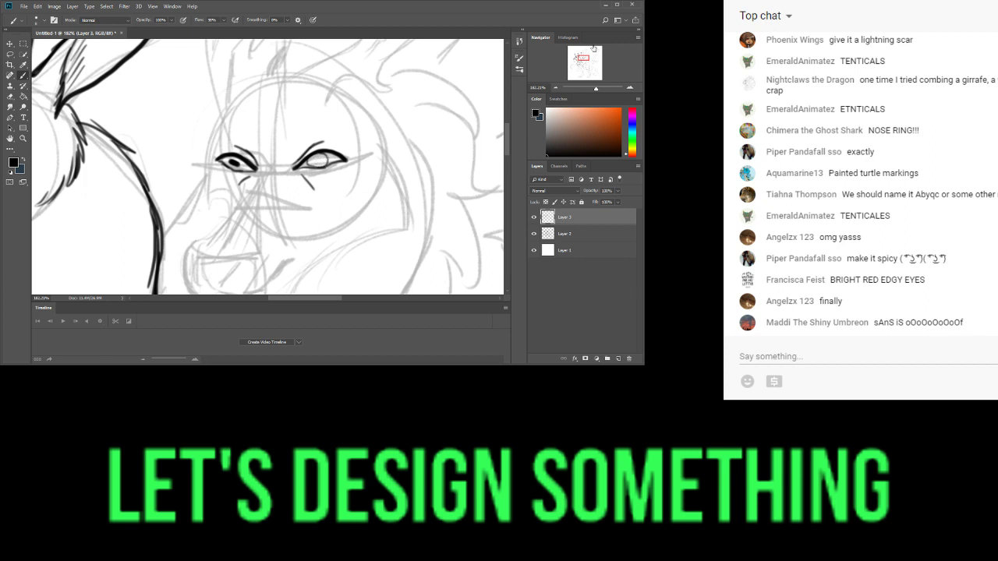
pyautogui.moveTo(595, 88); pyautogui.dragTo(601, 88)
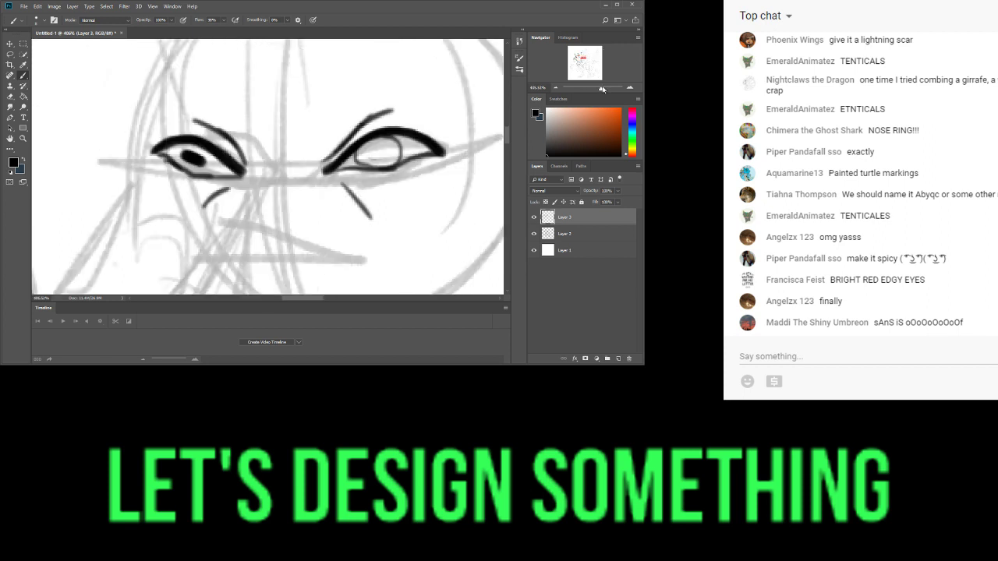
pyautogui.moveTo(376, 147)
pyautogui.mouseDown()
pyautogui.moveTo(385, 150)
pyautogui.moveTo(355, 162)
pyautogui.moveTo(410, 134)
pyautogui.mouseUp()
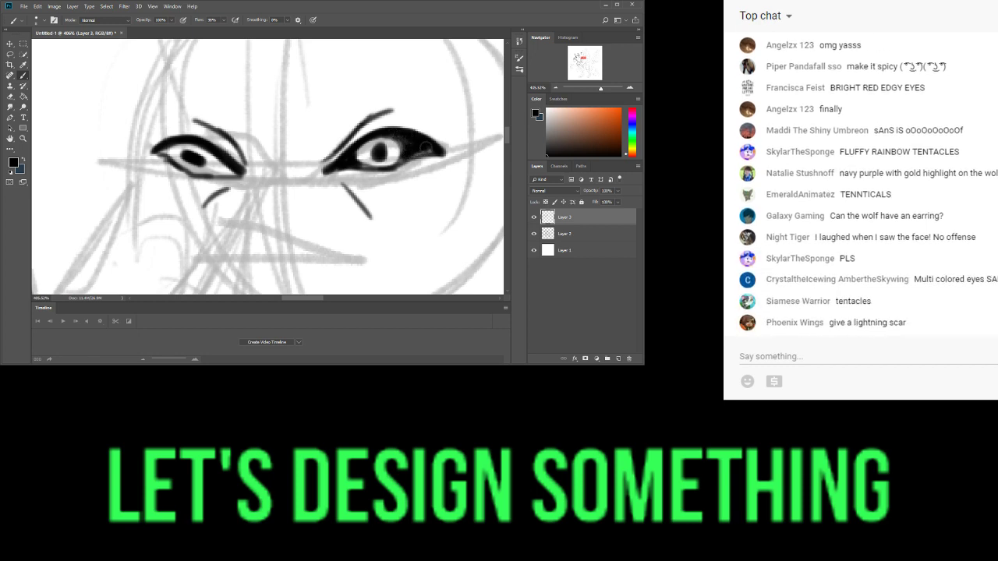
# - Ink the wolf's wrinkled snout ridge below the eyes and add furrow lines between the brows and on the forehead
pyautogui.moveTo(599, 88); pyautogui.dragTo(597, 88)
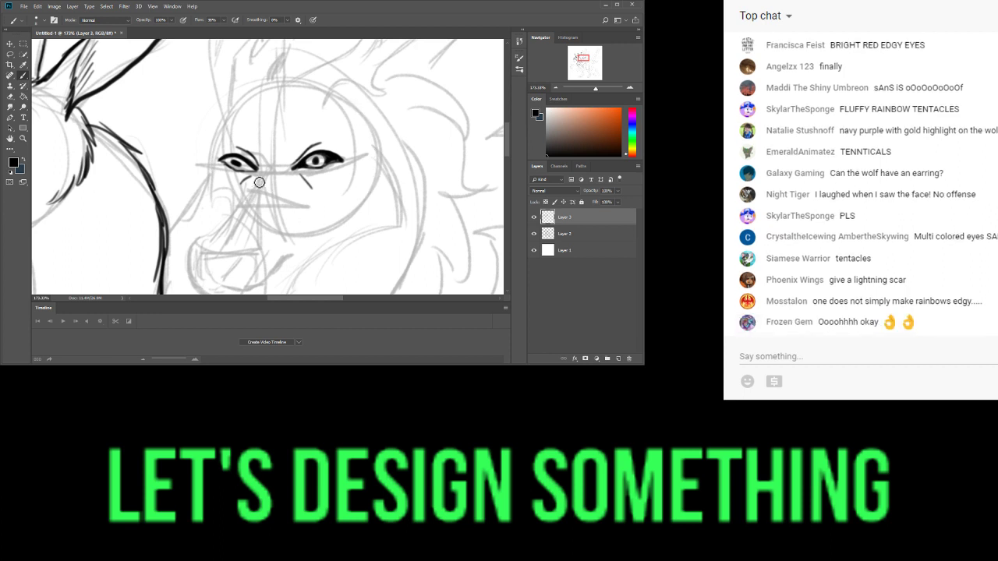
pyautogui.moveTo(248, 189)
pyautogui.mouseDown()
pyautogui.moveTo(238, 199)
pyautogui.moveTo(285, 193)
pyautogui.moveTo(304, 207)
pyautogui.moveTo(258, 198)
pyautogui.moveTo(304, 207)
pyautogui.mouseUp()
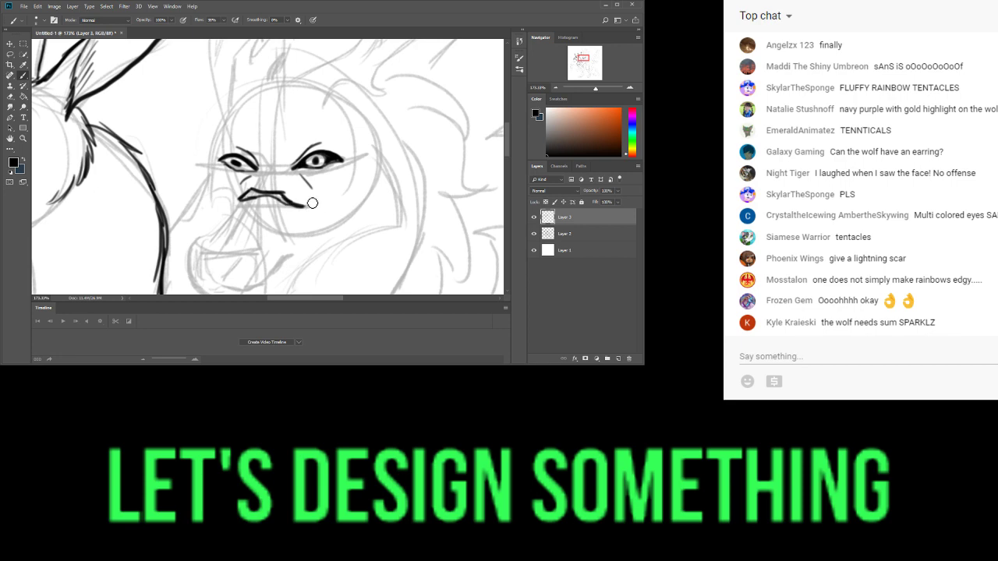
pyautogui.moveTo(250, 191)
pyautogui.mouseDown()
pyautogui.moveTo(288, 187)
pyautogui.moveTo(270, 175)
pyautogui.moveTo(291, 172)
pyautogui.moveTo(283, 199)
pyautogui.moveTo(312, 197)
pyautogui.moveTo(303, 123)
pyautogui.mouseUp()
pyautogui.moveTo(266, 156); pyautogui.dragTo(248, 119)
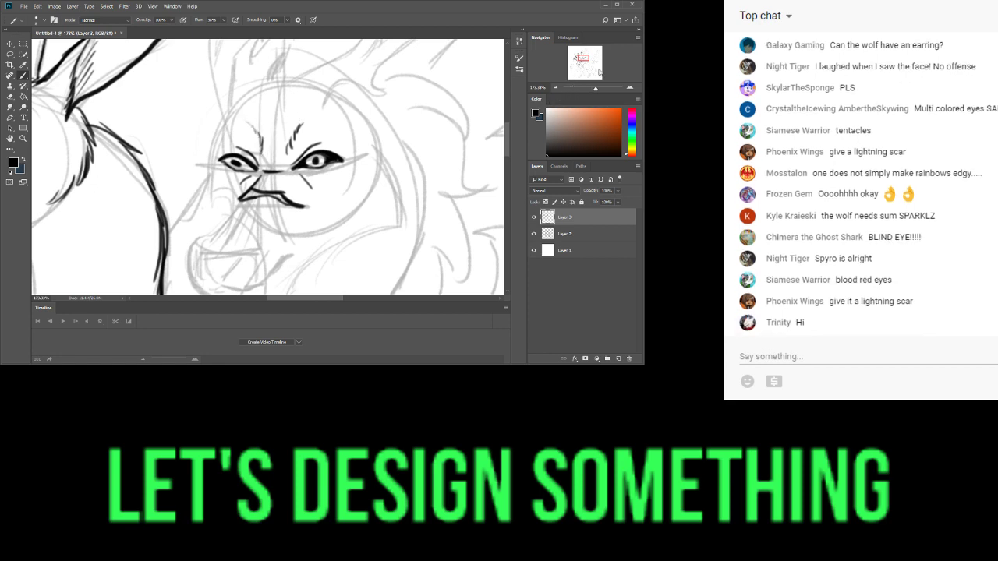
# - Ink the bridge of the wolf's muzzle down to the tip and outline the large nose
pyautogui.click(560, 99)
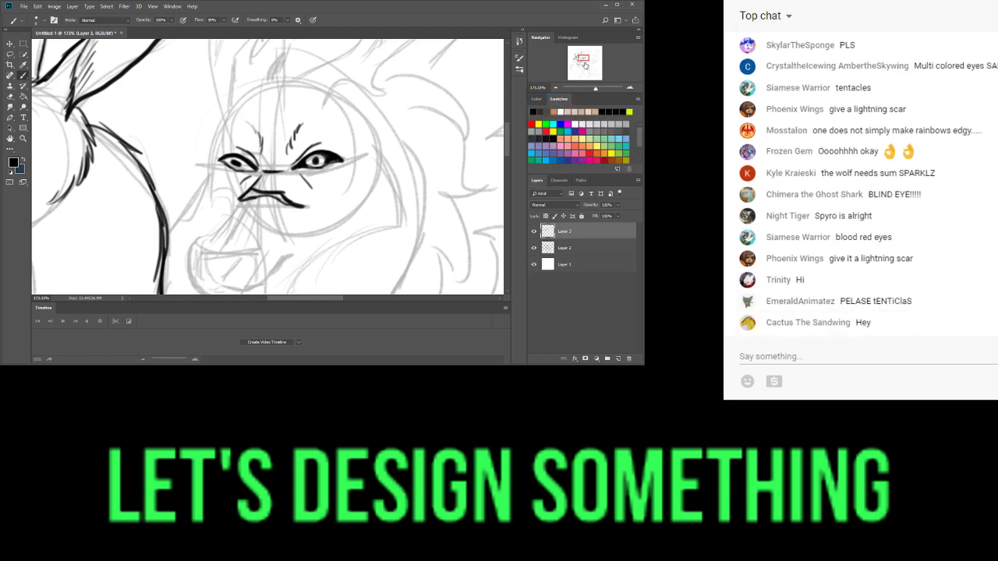
pyautogui.click(594, 86)
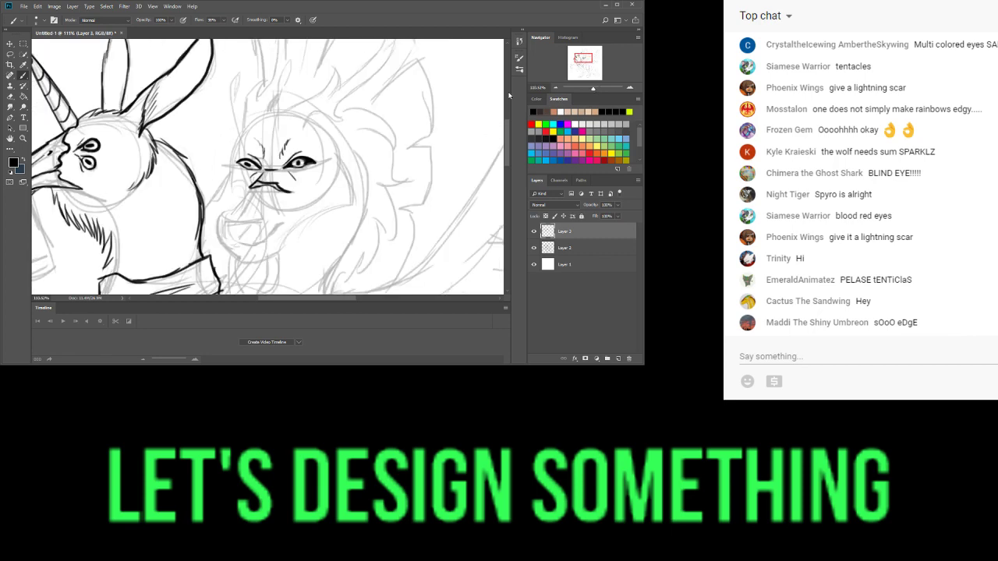
pyautogui.moveTo(259, 186)
pyautogui.mouseDown()
pyautogui.moveTo(219, 227)
pyautogui.moveTo(254, 212)
pyautogui.moveTo(260, 225)
pyautogui.mouseUp()
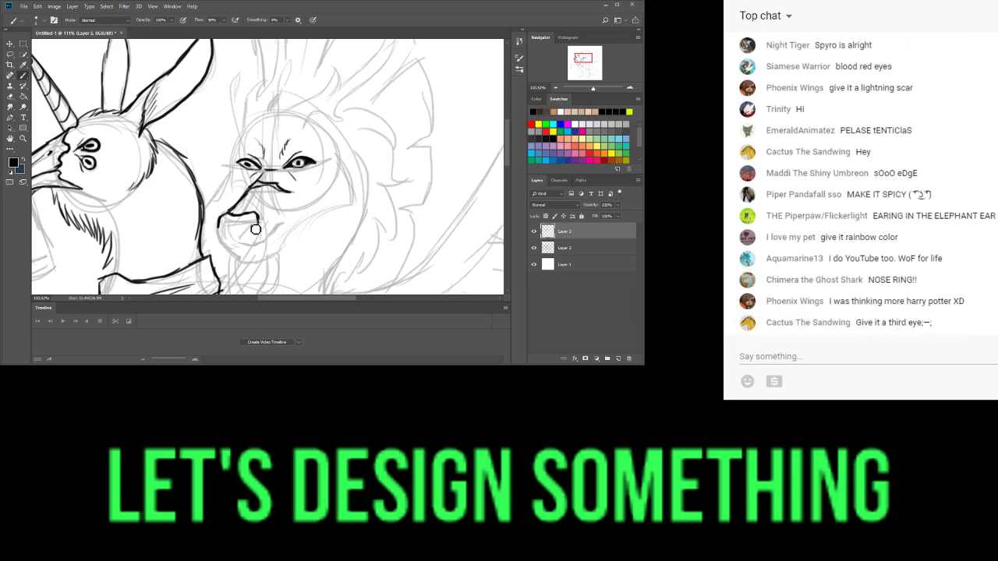
pyautogui.moveTo(258, 227); pyautogui.dragTo(255, 228)
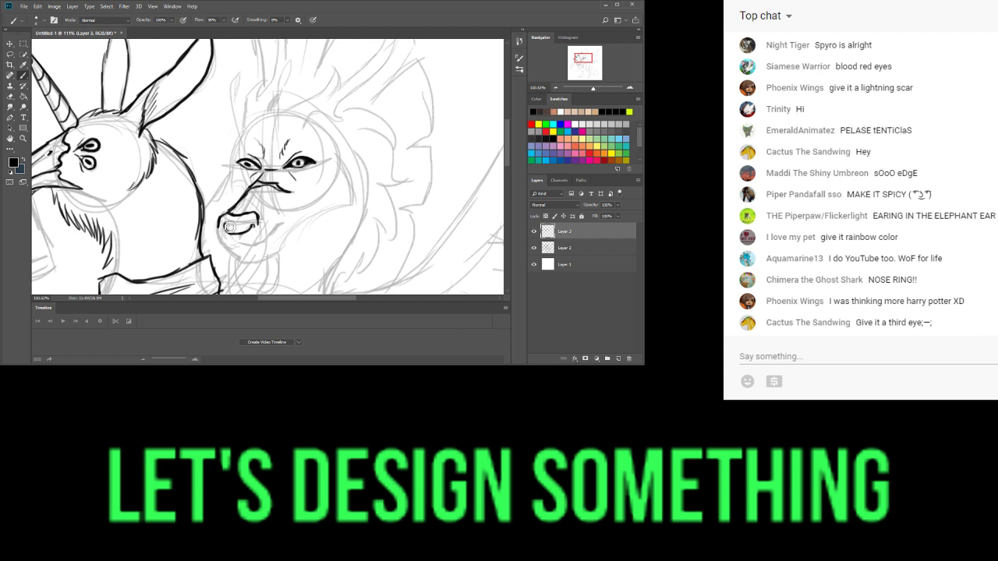
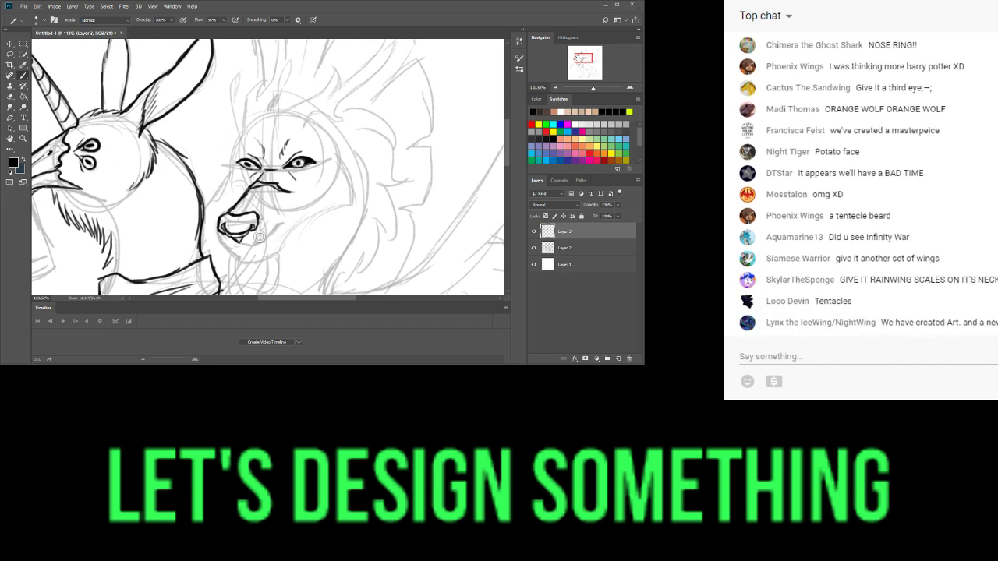
# - Ink the wolf's mouth line, chin and lower jaw, ending in jagged fur along the back of the cheek
pyautogui.moveTo(220, 234)
pyautogui.mouseDown()
pyautogui.moveTo(226, 248)
pyautogui.moveTo(256, 256)
pyautogui.moveTo(290, 214)
pyautogui.mouseUp()
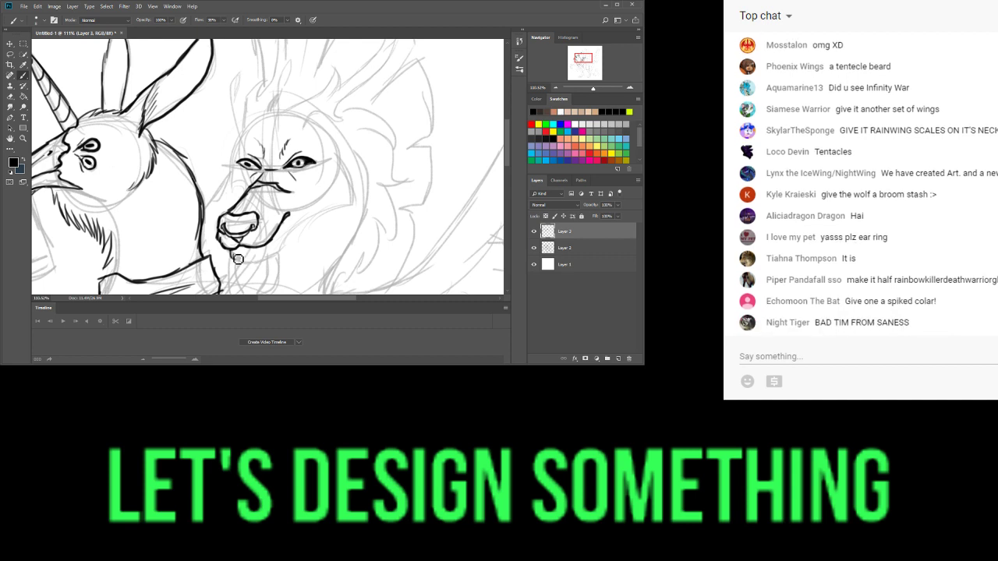
pyautogui.moveTo(247, 268)
pyautogui.mouseDown()
pyautogui.moveTo(325, 210)
pyautogui.moveTo(350, 210)
pyautogui.moveTo(340, 207)
pyautogui.moveTo(355, 201)
pyautogui.moveTo(351, 169)
pyautogui.mouseUp()
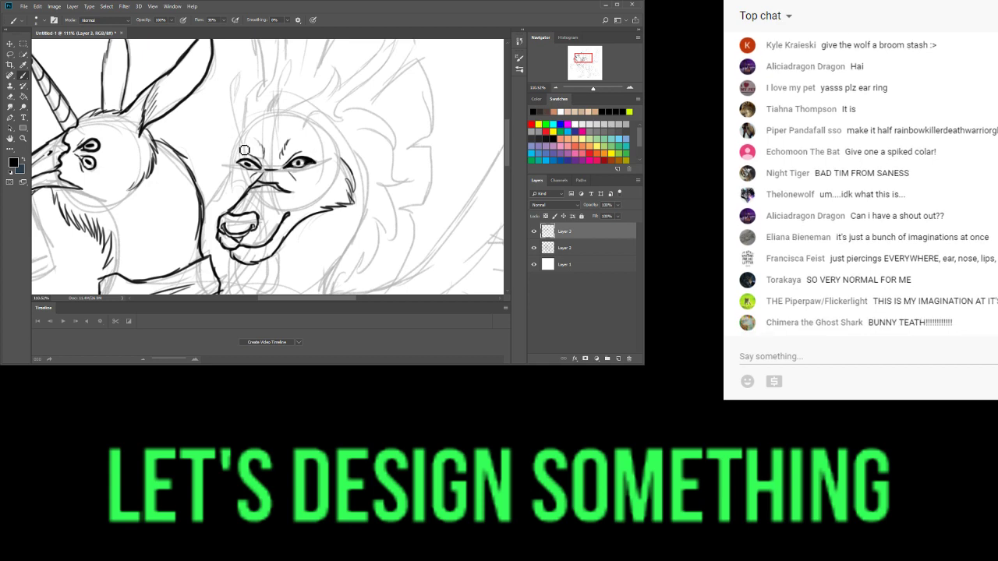
# - Try inking jagged fur strokes on the wolf's far cheek, beside the smaller eye
pyautogui.moveTo(237, 169); pyautogui.dragTo(230, 184)
pyautogui.moveTo(234, 176); pyautogui.dragTo(242, 193)
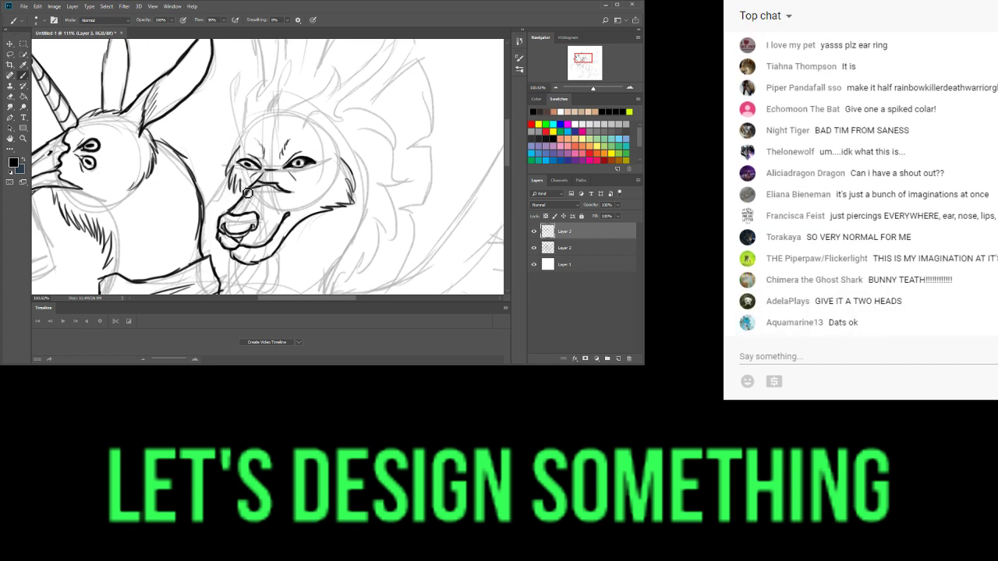
pyautogui.hotkey('ctrl', 'z')
pyautogui.hotkey('ctrl', 'z')
pyautogui.hotkey('ctrl', 'z')
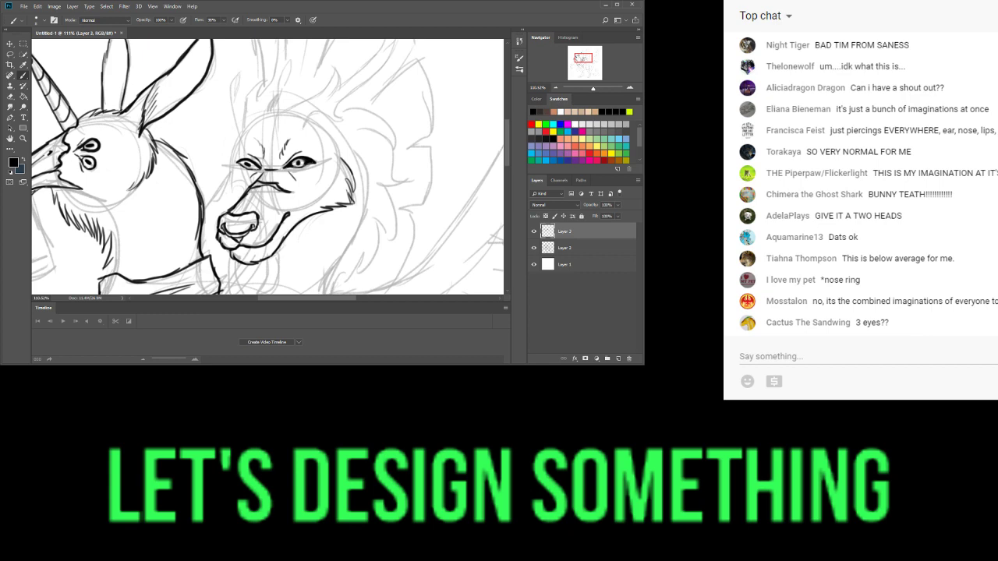
pyautogui.moveTo(258, 166)
pyautogui.mouseDown()
pyautogui.moveTo(298, 147)
pyautogui.moveTo(125, 126)
pyautogui.moveTo(173, 122)
pyautogui.moveTo(77, 119)
pyautogui.moveTo(179, 127)
pyautogui.moveTo(251, 161)
pyautogui.moveTo(128, 125)
pyautogui.mouseUp()
pyautogui.click(166, 126)
pyautogui.click(127, 124)
pyautogui.click(76, 122)
pyautogui.click(247, 153)
pyautogui.click(169, 123)
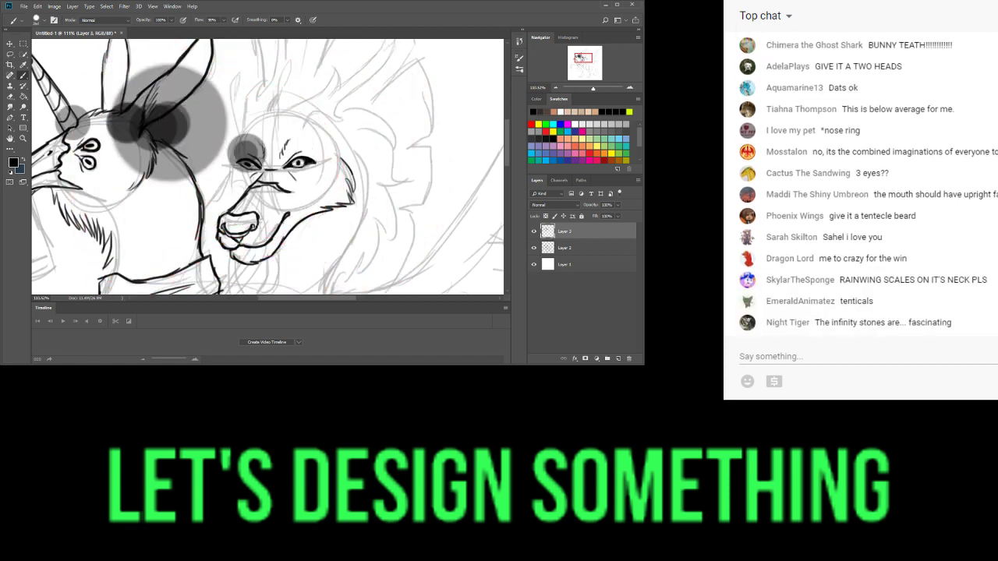
pyautogui.hotkey('ctrl', 'z')
pyautogui.hotkey('ctrl', 'z')
pyautogui.hotkey('ctrl', 'z')
pyautogui.hotkey('ctrl', 'z')
pyautogui.hotkey('ctrl', 'z')
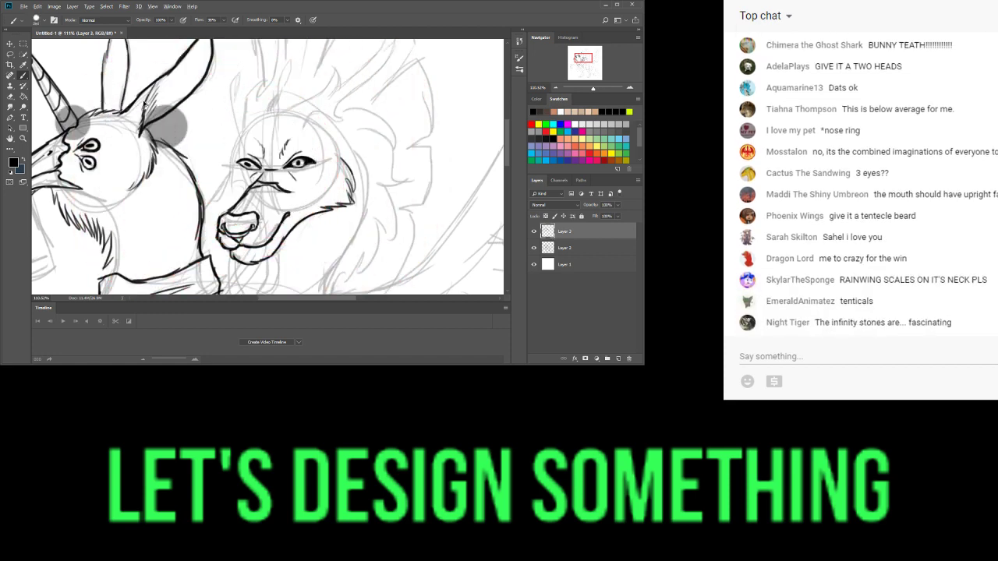
pyautogui.hotkey('ctrl', 'z')
pyautogui.hotkey('ctrl', 'z')
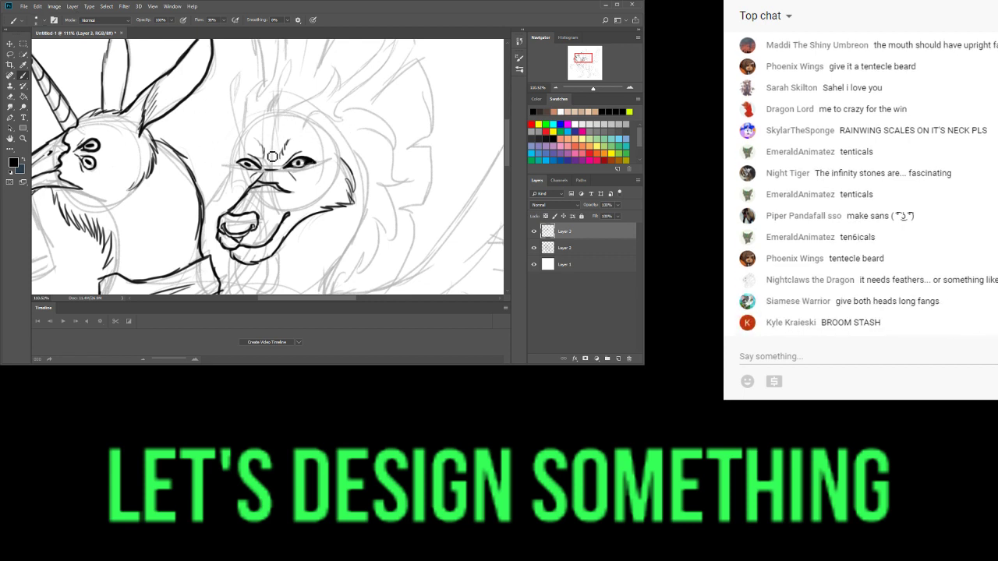
# - Try inking a small diamond-shaped outline on the wolf's forehead between the brows
pyautogui.moveTo(270, 153)
pyautogui.mouseDown()
pyautogui.moveTo(275, 131)
pyautogui.moveTo(277, 156)
pyautogui.moveTo(277, 147)
pyautogui.mouseUp()
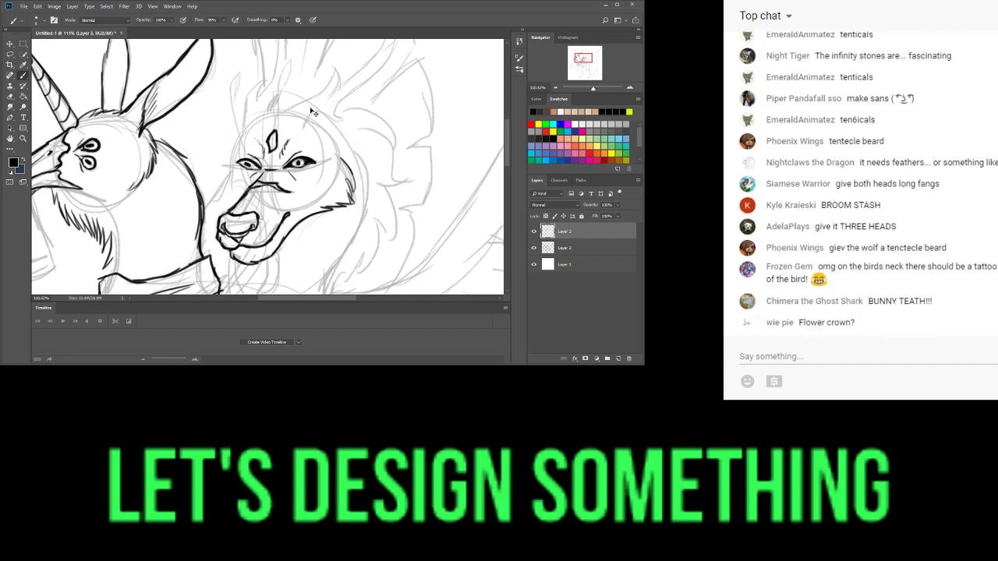
pyautogui.hotkey('ctrl', 'alt', 'z')
pyautogui.hotkey('ctrl', 'alt', 'z')
pyautogui.hotkey('ctrl', 'alt', 'z')
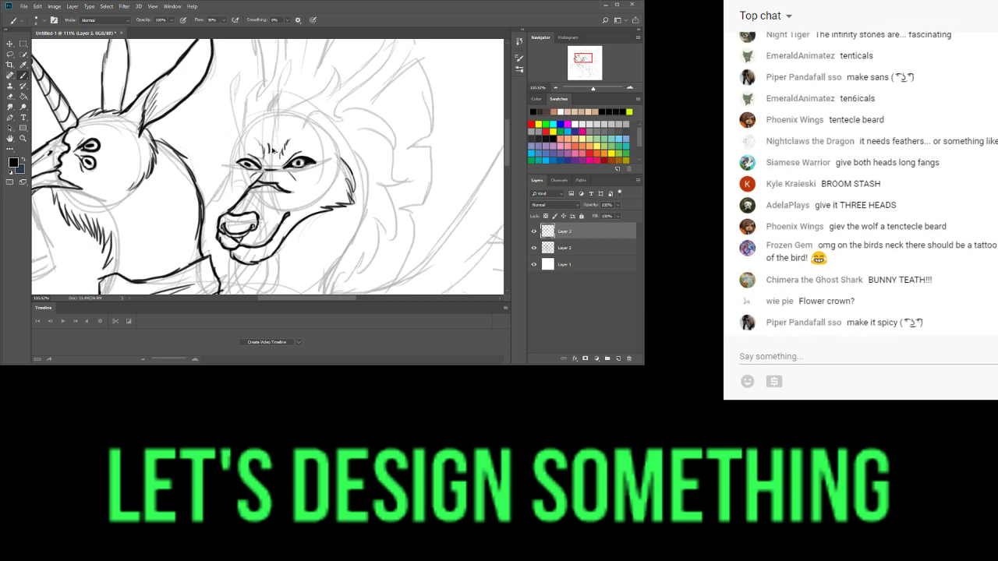
# - Ink a small vertical third eye with a dark pupil on the wolf's forehead between the brows
pyautogui.moveTo(273, 159)
pyautogui.mouseDown()
pyautogui.moveTo(269, 145)
pyautogui.moveTo(285, 137)
pyautogui.moveTo(274, 159)
pyautogui.moveTo(270, 145)
pyautogui.moveTo(276, 156)
pyautogui.mouseUp()
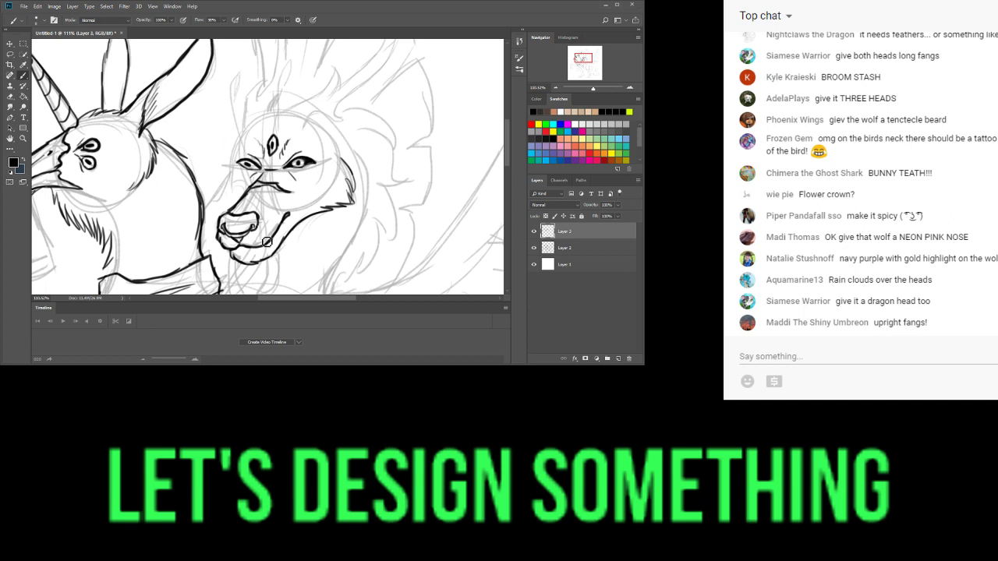
# - Ink an upright fang in the wolf's lower jaw and two thin, curved, round-tipped stalks rising above its brows
pyautogui.moveTo(262, 237)
pyautogui.mouseDown()
pyautogui.moveTo(270, 249)
pyautogui.moveTo(246, 254)
pyautogui.mouseUp()
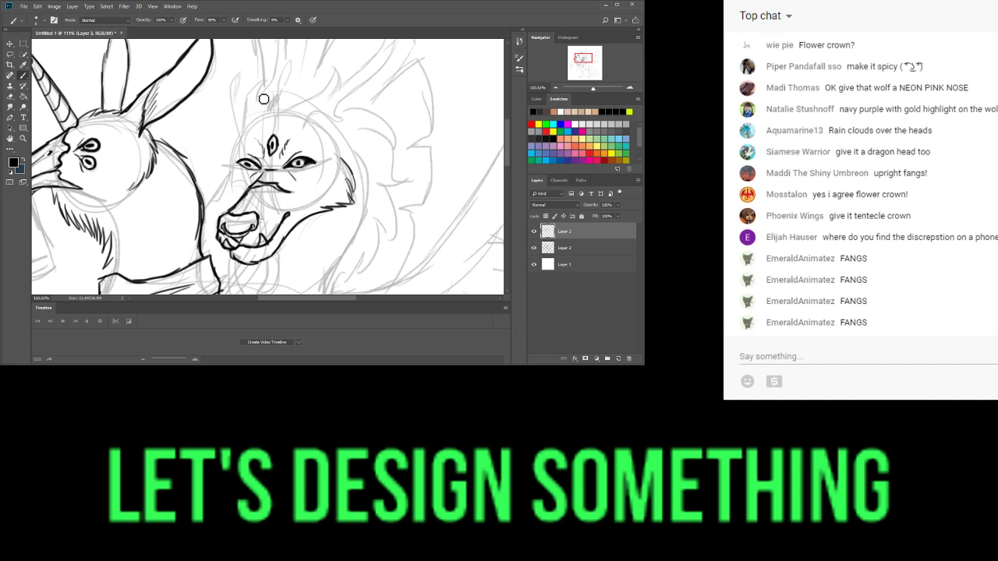
pyautogui.moveTo(250, 147); pyautogui.dragTo(237, 89)
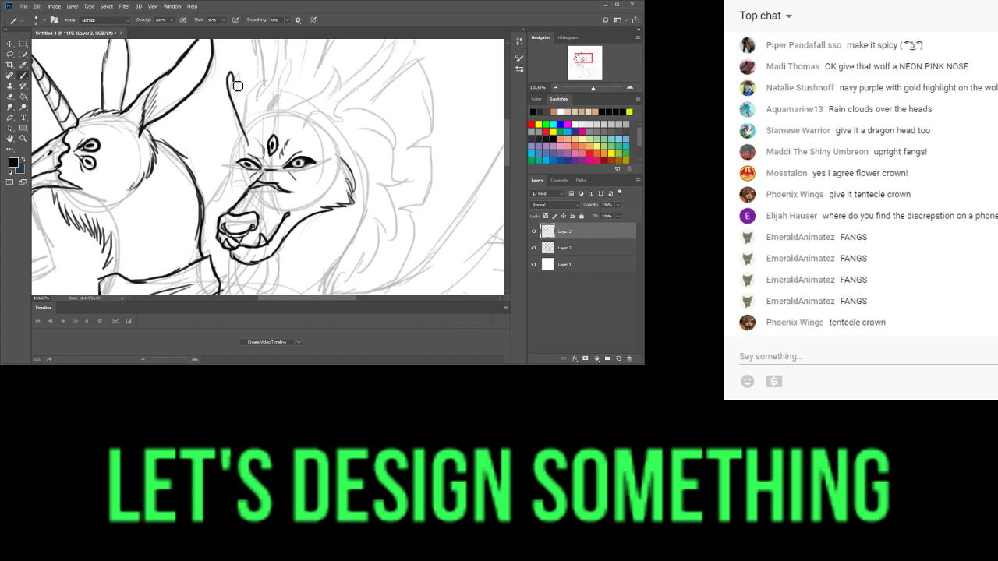
pyautogui.moveTo(288, 131); pyautogui.dragTo(293, 99)
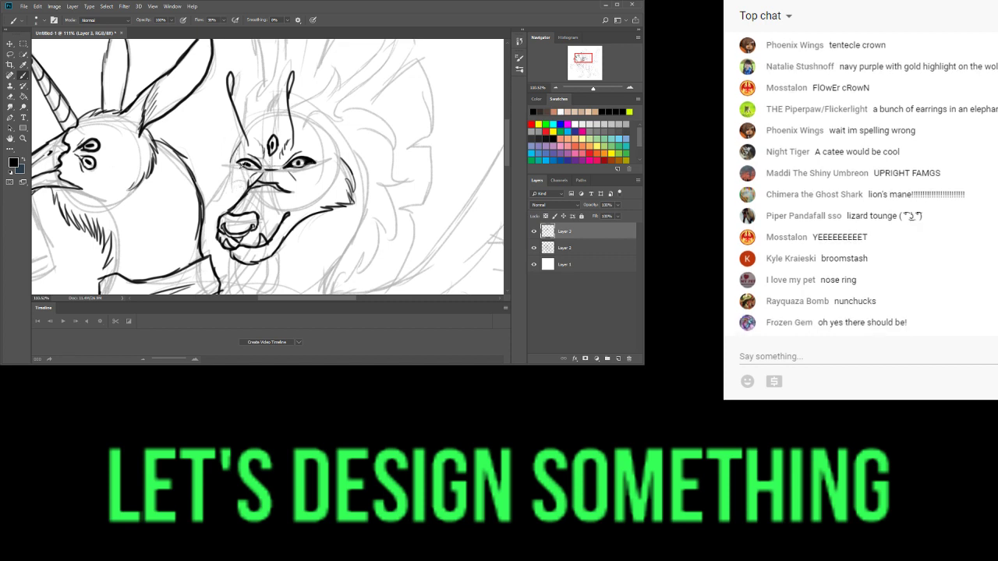
# - Ink jagged fur along the wolf's far cheek and small pointed teeth between the fangs of its lower jaw
pyautogui.moveTo(227, 174); pyautogui.dragTo(235, 190)
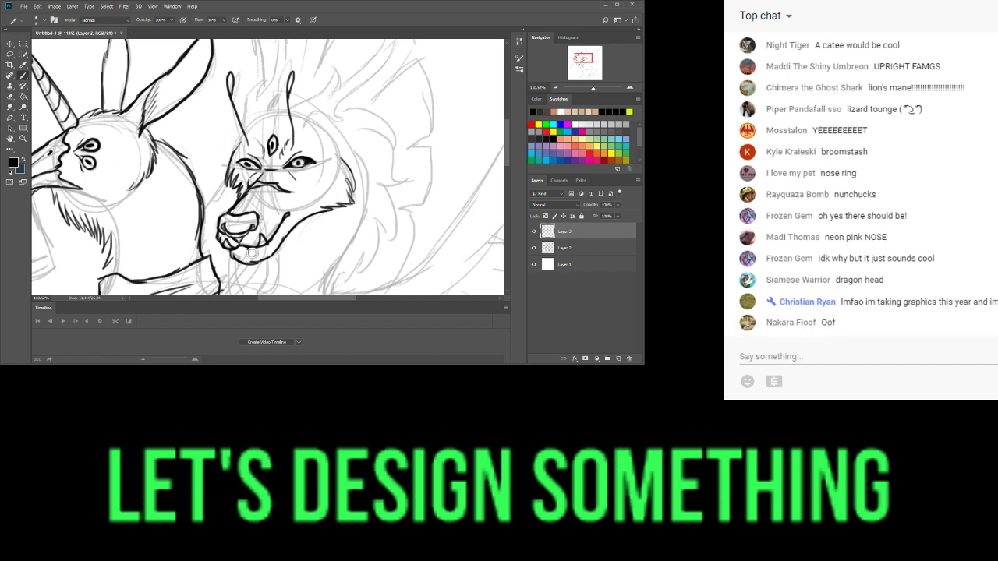
pyautogui.moveTo(247, 258)
pyautogui.mouseDown()
pyautogui.moveTo(240, 253)
pyautogui.moveTo(249, 253)
pyautogui.mouseUp()
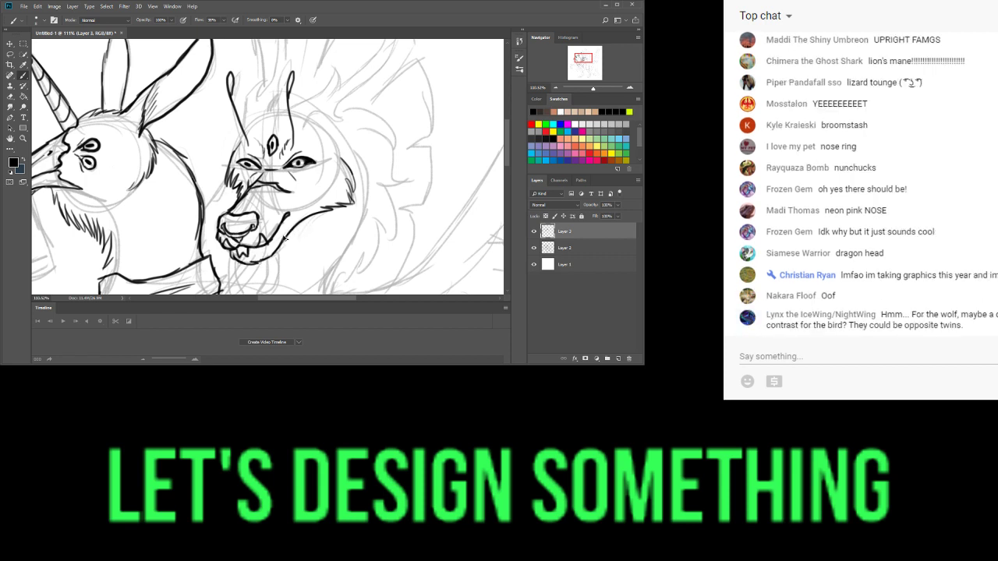
pyautogui.hotkey('ctrl', 'z')
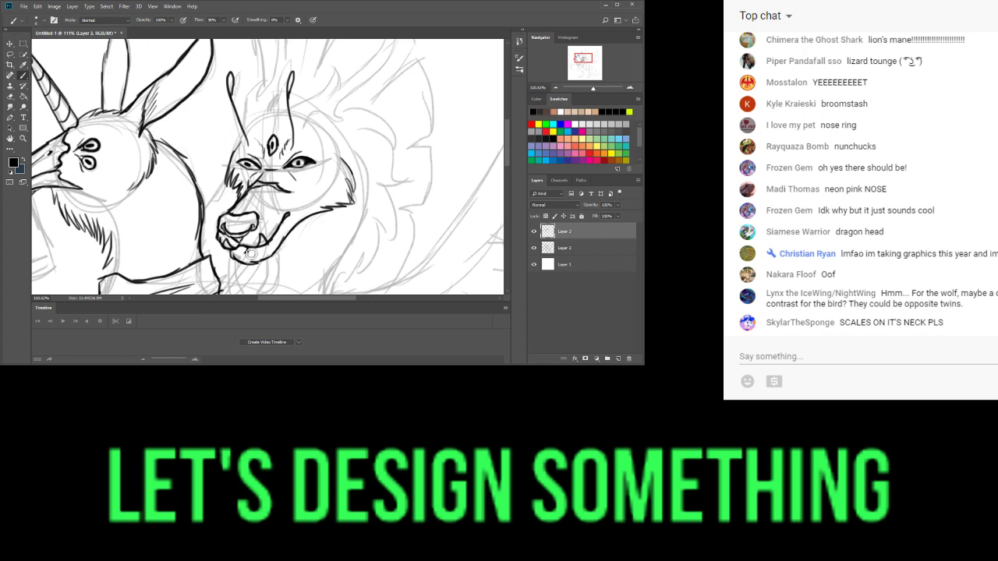
pyautogui.moveTo(248, 251); pyautogui.dragTo(248, 251)
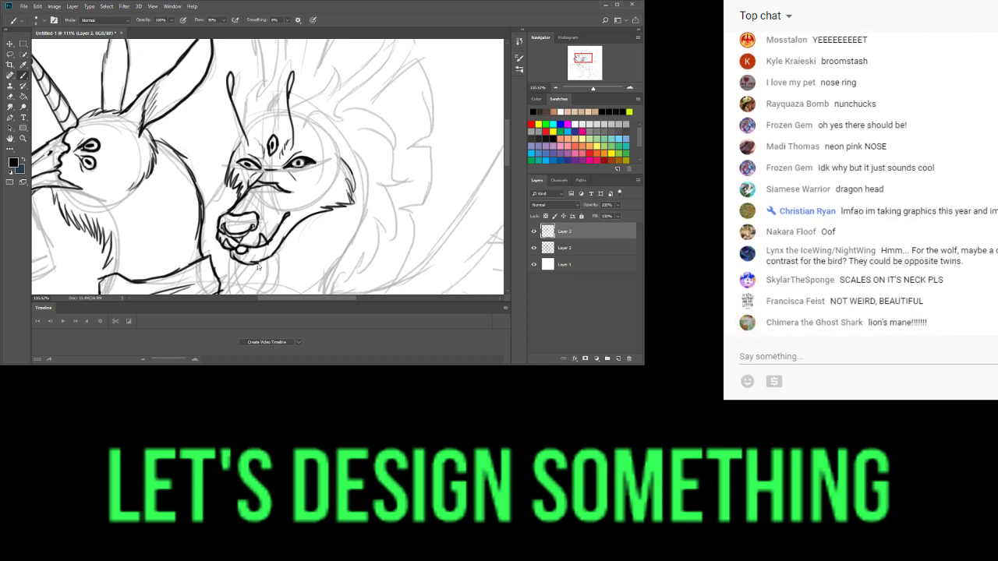
pyautogui.hotkey('ctrl', 'z')
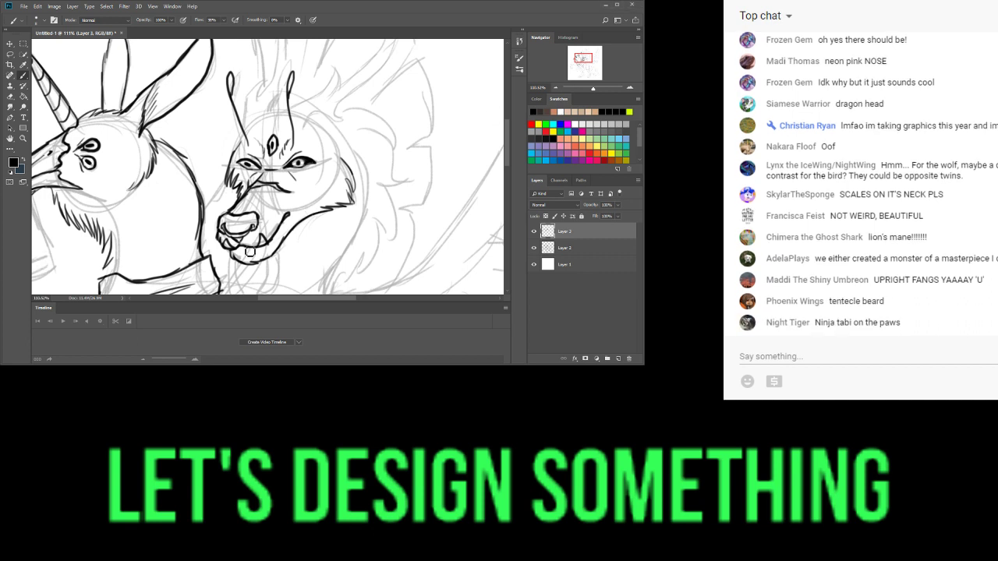
pyautogui.moveTo(251, 249)
pyautogui.mouseDown()
pyautogui.moveTo(250, 259)
pyautogui.moveTo(243, 249)
pyautogui.mouseUp()
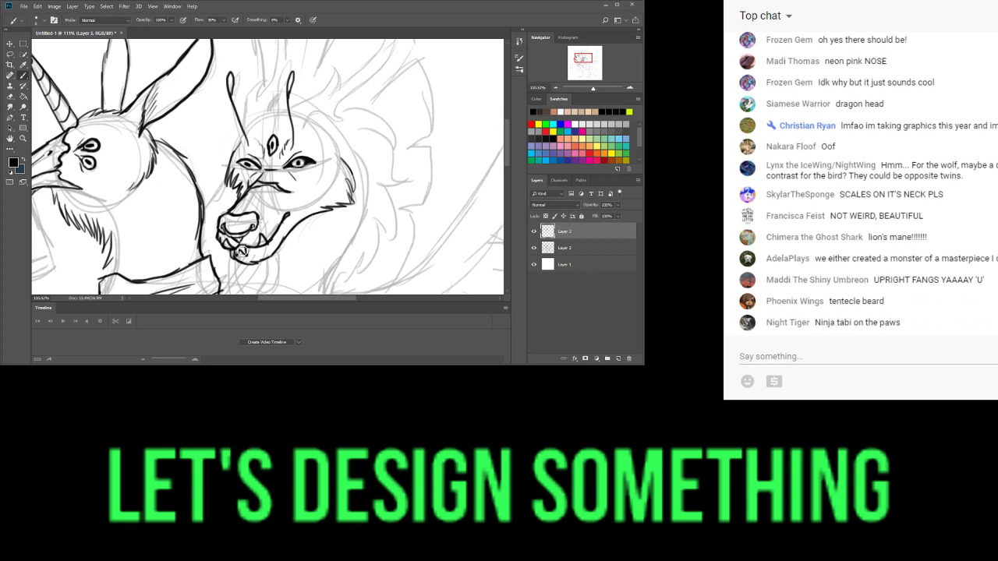
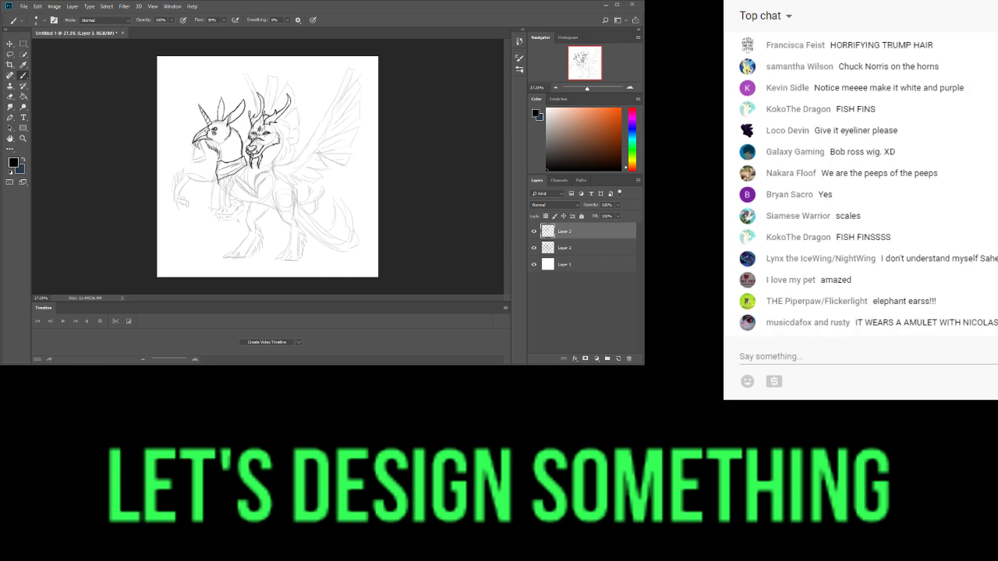
# - Ink large rounded ears on both sides of the wolf head, beneath the antlers
pyautogui.moveTo(588, 88); pyautogui.dragTo(594, 89)
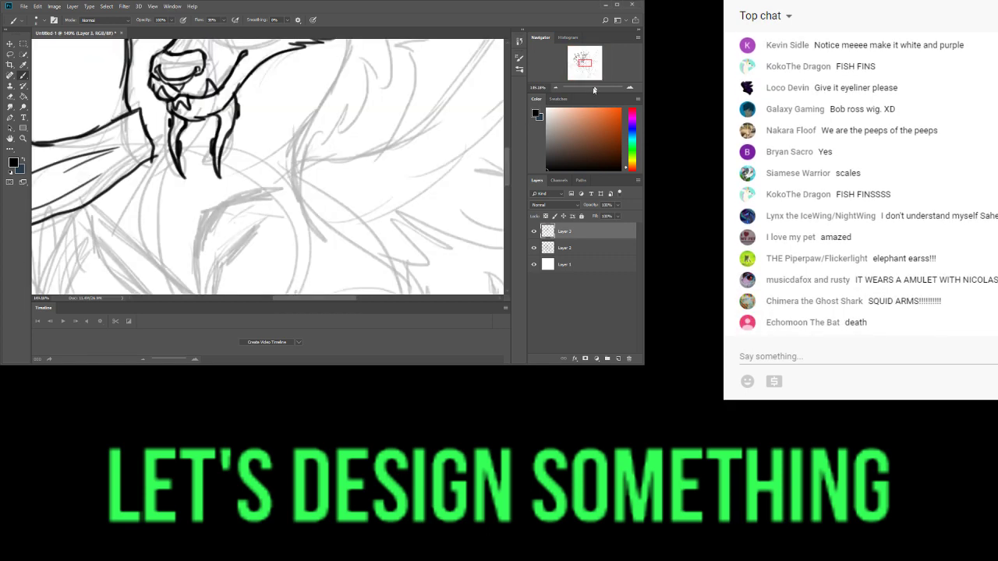
pyautogui.click(584, 59)
pyautogui.click(588, 88)
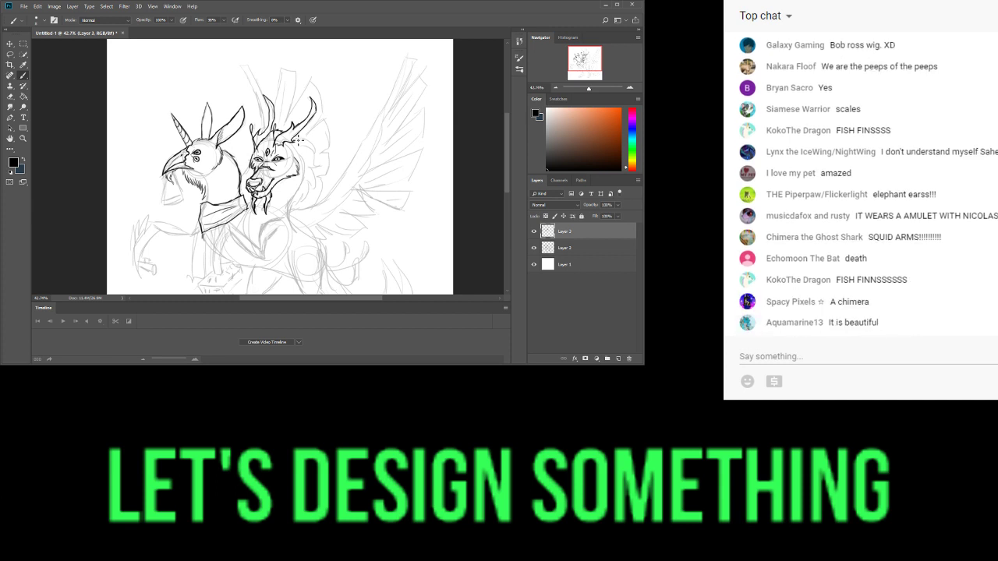
pyautogui.moveTo(298, 141)
pyautogui.mouseDown()
pyautogui.moveTo(323, 136)
pyautogui.moveTo(328, 153)
pyautogui.moveTo(311, 175)
pyautogui.moveTo(313, 219)
pyautogui.moveTo(325, 161)
pyautogui.mouseUp()
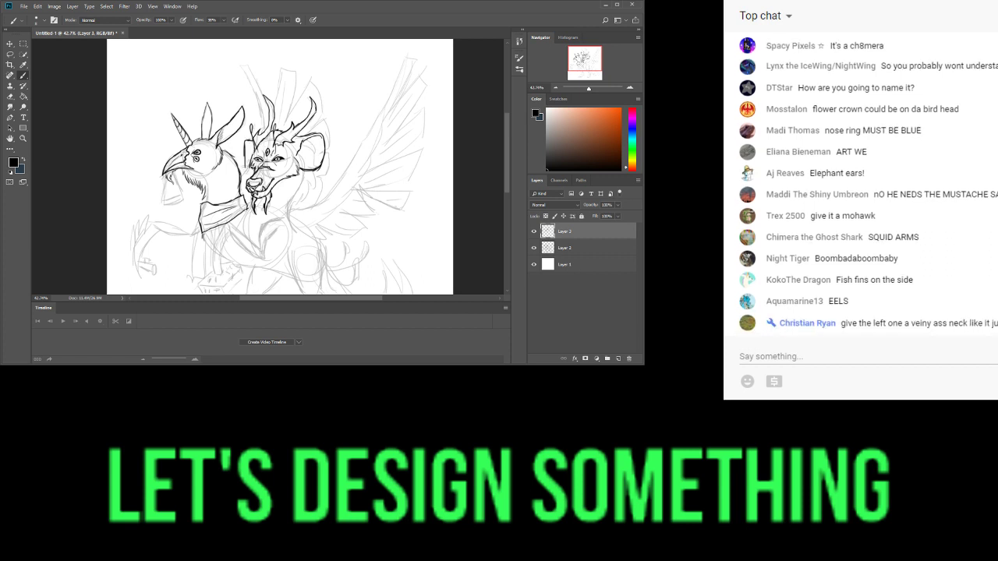
pyautogui.moveTo(284, 182); pyautogui.dragTo(289, 169)
pyautogui.hotkey('ctrl', 'z')
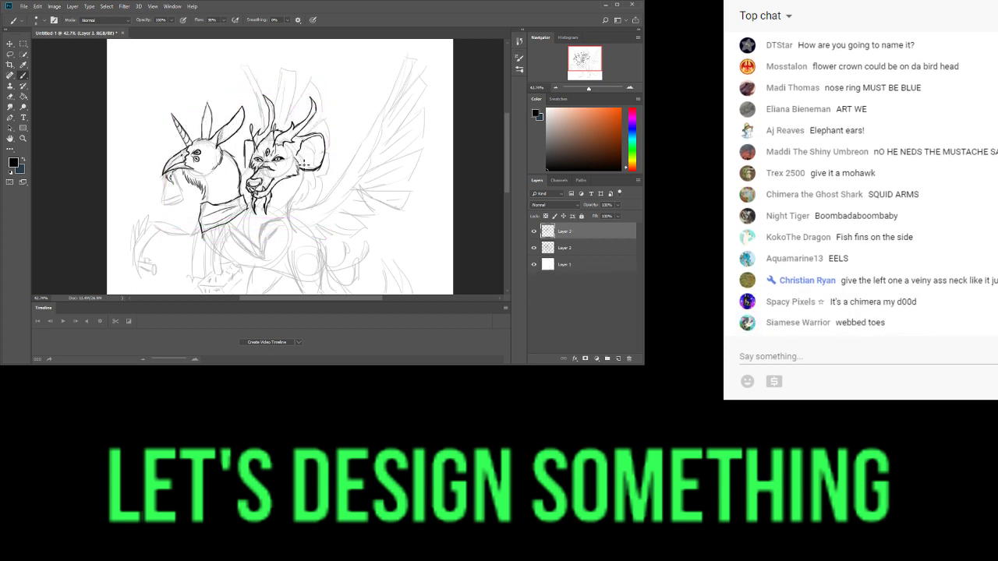
pyautogui.hotkey('ctrl', 'alt', 'z')
pyautogui.hotkey('ctrl', 'alt', 'z')
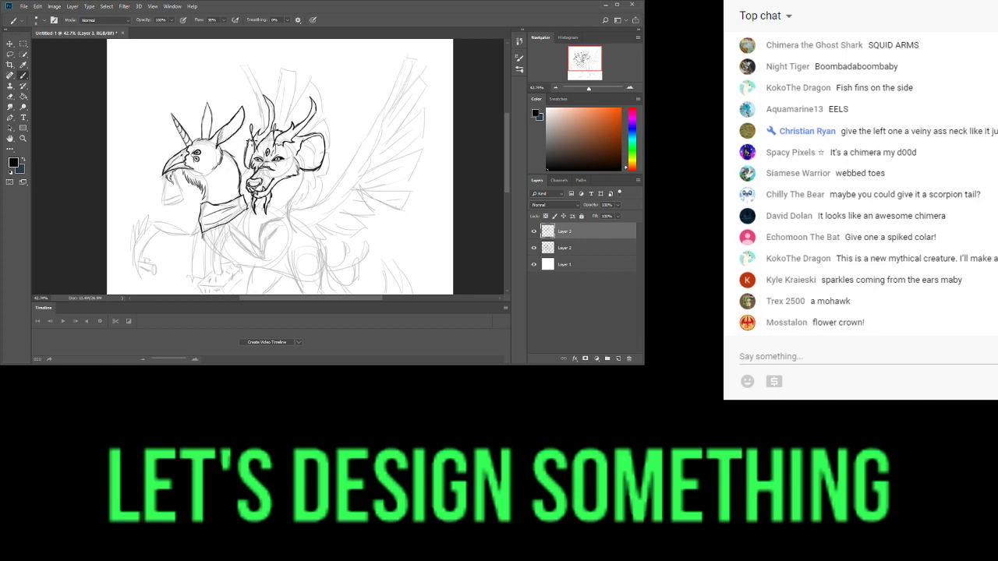
pyautogui.moveTo(254, 141); pyautogui.dragTo(245, 162)
pyautogui.hotkey('ctrl', 'z')
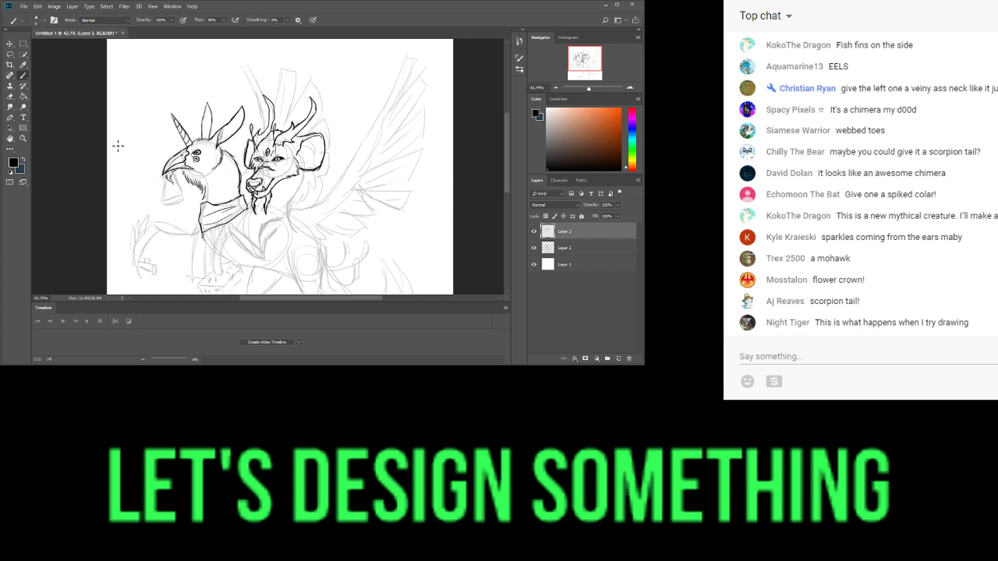
# - Ink a small round earring on the lower part of the wolf's larger ear, undoing the first attempts
pyautogui.moveTo(315, 168)
pyautogui.mouseDown()
pyautogui.moveTo(316, 186)
pyautogui.moveTo(315, 167)
pyautogui.mouseUp()
pyautogui.hotkey('ctrl', 'z')
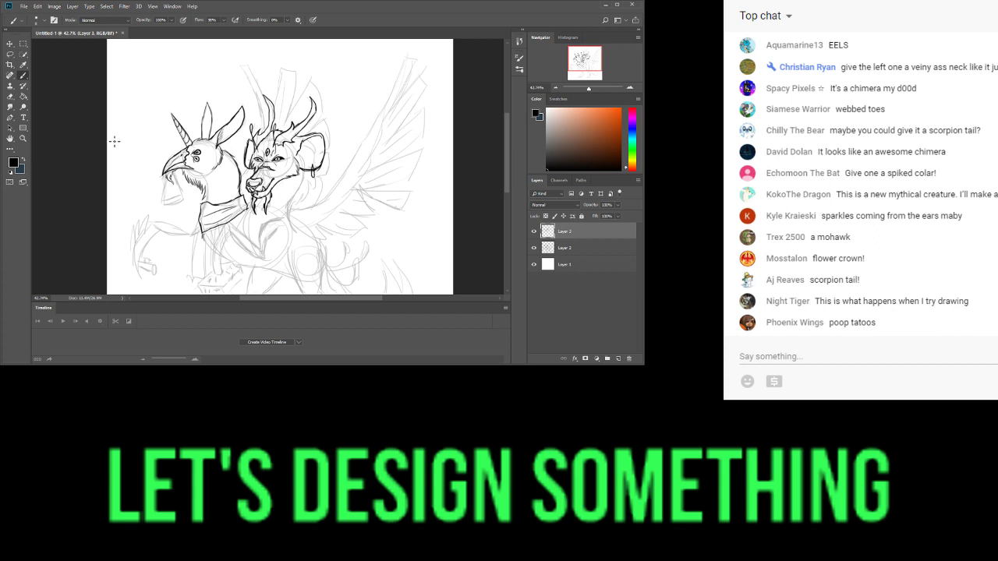
pyautogui.hotkey('ctrl', 'z')
pyautogui.hotkey('ctrl', 'z')
pyautogui.moveTo(317, 158); pyautogui.dragTo(314, 165)
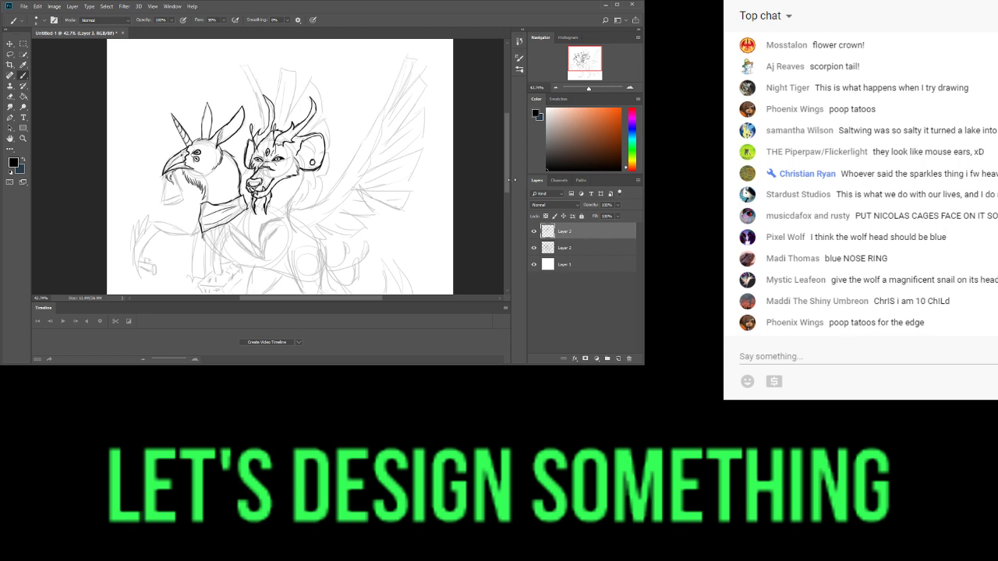
# - Ink the furry arm below the wolf head with a spiked, hooked mantis forearm reaching down to a blocky sponge
pyautogui.click(586, 75)
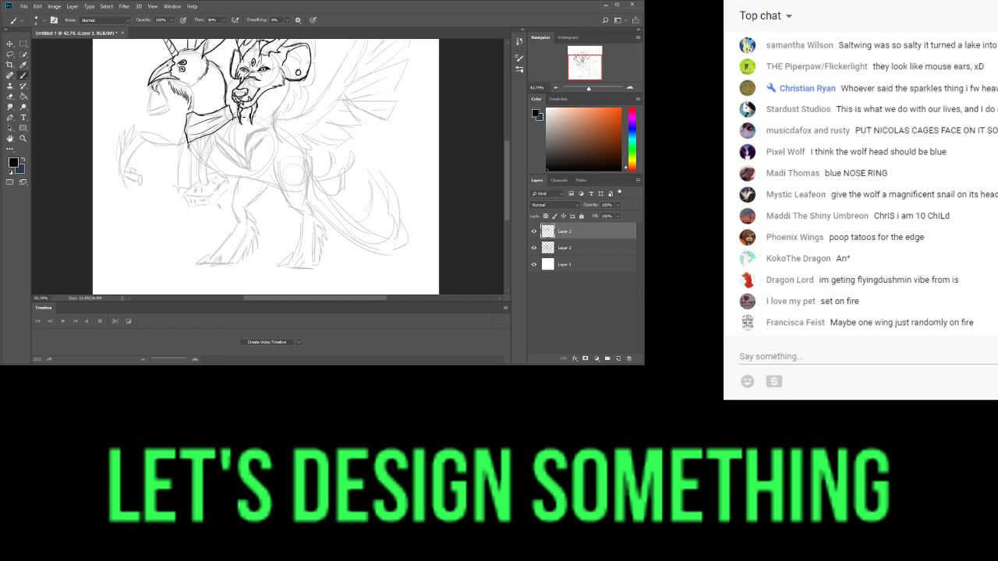
pyautogui.moveTo(239, 117)
pyautogui.mouseDown()
pyautogui.moveTo(237, 145)
pyautogui.moveTo(262, 142)
pyautogui.moveTo(266, 154)
pyautogui.moveTo(273, 126)
pyautogui.moveTo(251, 143)
pyautogui.moveTo(247, 162)
pyautogui.moveTo(265, 144)
pyautogui.moveTo(248, 169)
pyautogui.moveTo(215, 133)
pyautogui.moveTo(247, 166)
pyautogui.moveTo(229, 164)
pyautogui.moveTo(243, 167)
pyautogui.mouseUp()
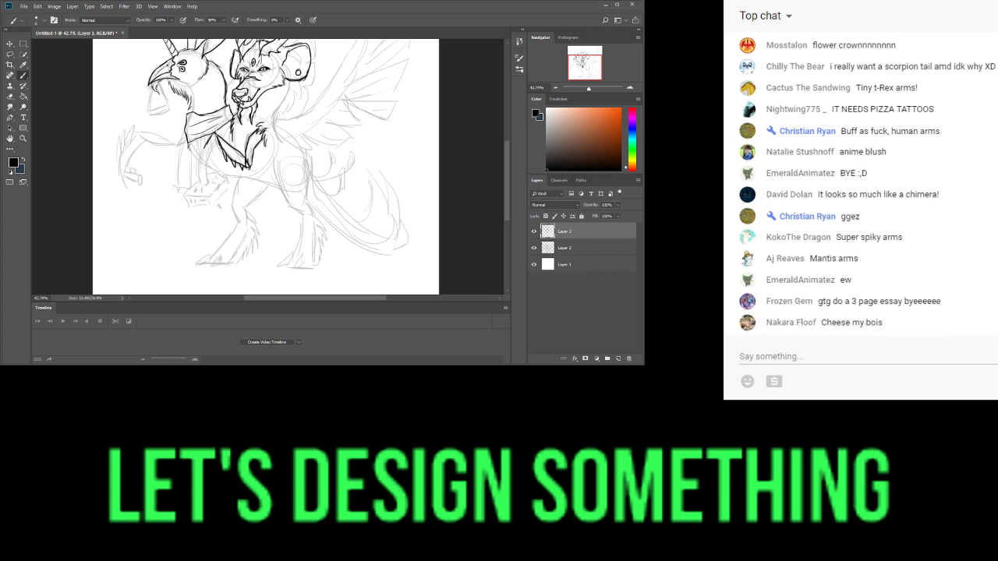
pyautogui.moveTo(208, 145)
pyautogui.mouseDown()
pyautogui.moveTo(208, 187)
pyautogui.moveTo(218, 149)
pyautogui.moveTo(205, 185)
pyautogui.moveTo(187, 191)
pyautogui.moveTo(191, 209)
pyautogui.moveTo(231, 189)
pyautogui.moveTo(212, 178)
pyautogui.moveTo(191, 198)
pyautogui.moveTo(213, 190)
pyautogui.mouseUp()
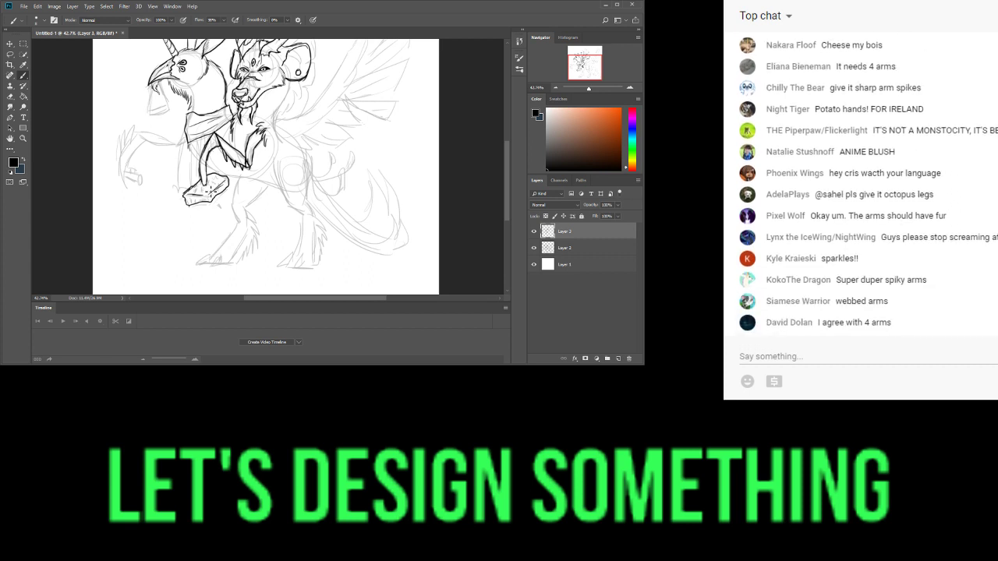
# - Fill the sponge held by the hooked claw with dark holes and add a frowning face and shading lines
pyautogui.moveTo(207, 187); pyautogui.dragTo(209, 190)
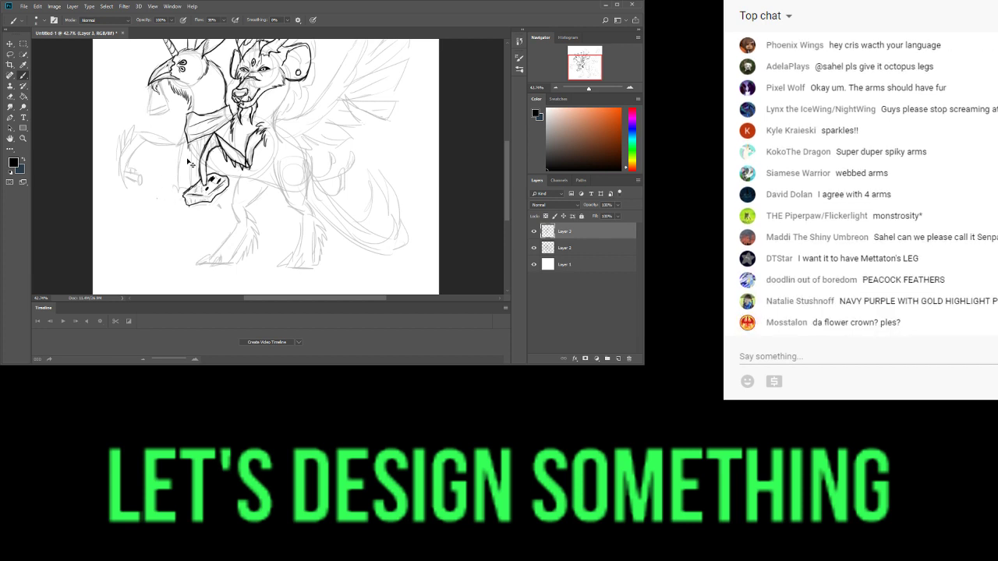
pyautogui.moveTo(201, 188)
pyautogui.mouseDown()
pyautogui.moveTo(195, 205)
pyautogui.moveTo(188, 200)
pyautogui.mouseUp()
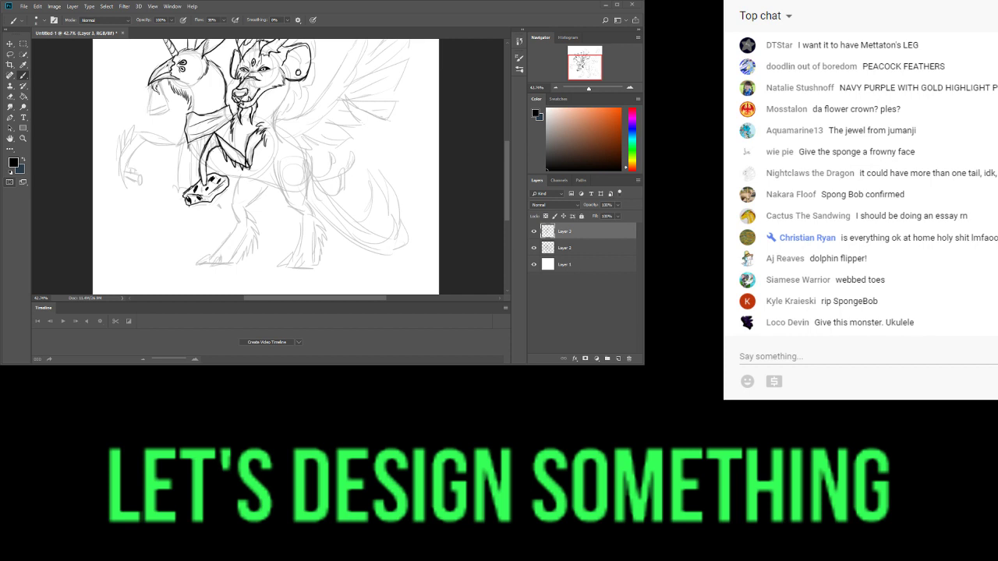
pyautogui.moveTo(221, 185); pyautogui.dragTo(211, 201)
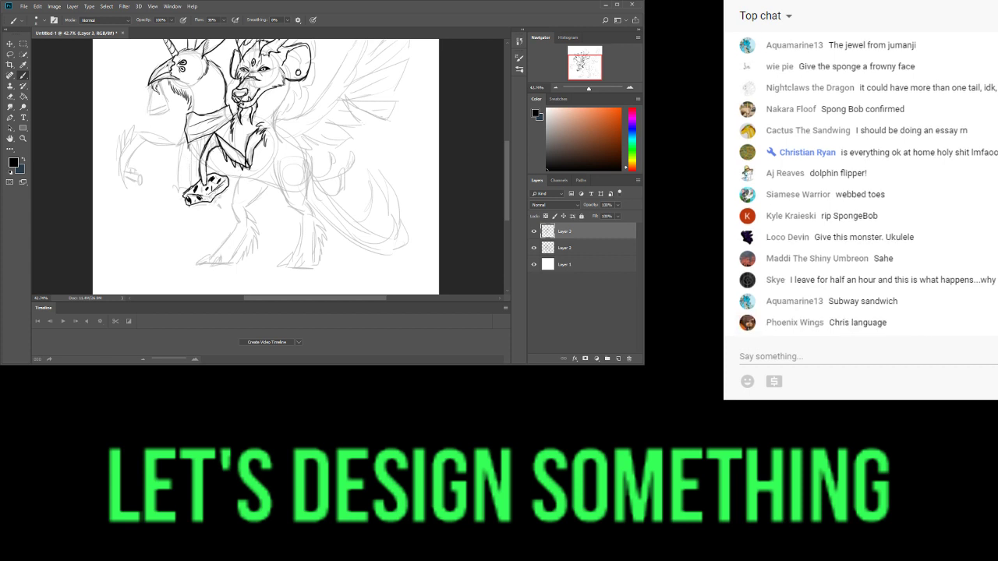
pyautogui.moveTo(209, 194); pyautogui.dragTo(212, 200)
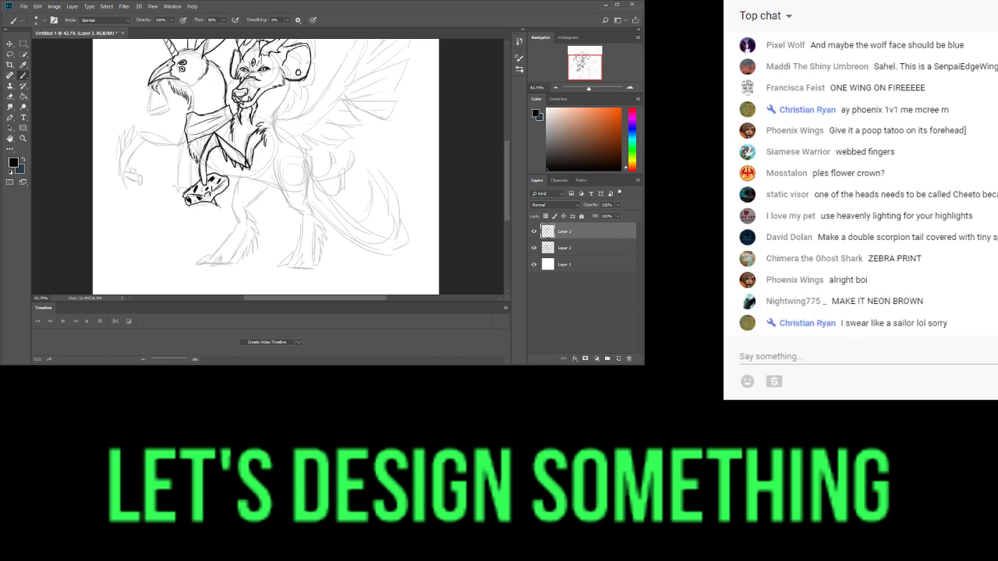
# - Ink the long strip hanging below the bird's scarf and the raised mantis arm with its row of spikes
pyautogui.moveTo(185, 134); pyautogui.dragTo(180, 187)
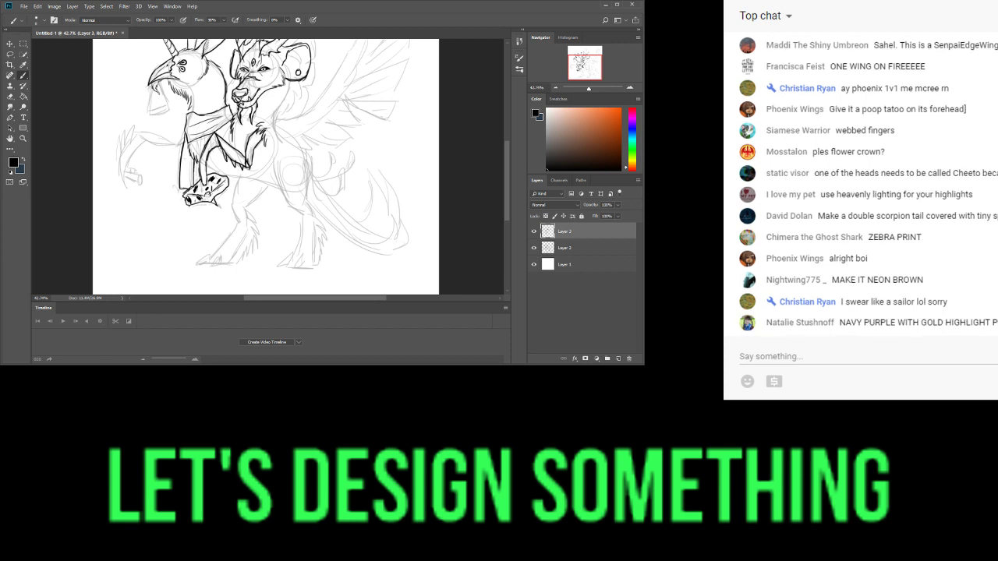
pyautogui.moveTo(188, 139); pyautogui.dragTo(187, 184)
pyautogui.moveTo(186, 135)
pyautogui.mouseDown()
pyautogui.moveTo(140, 135)
pyautogui.moveTo(177, 149)
pyautogui.moveTo(154, 148)
pyautogui.moveTo(144, 130)
pyautogui.moveTo(135, 137)
pyautogui.moveTo(125, 189)
pyautogui.moveTo(170, 150)
pyautogui.mouseUp()
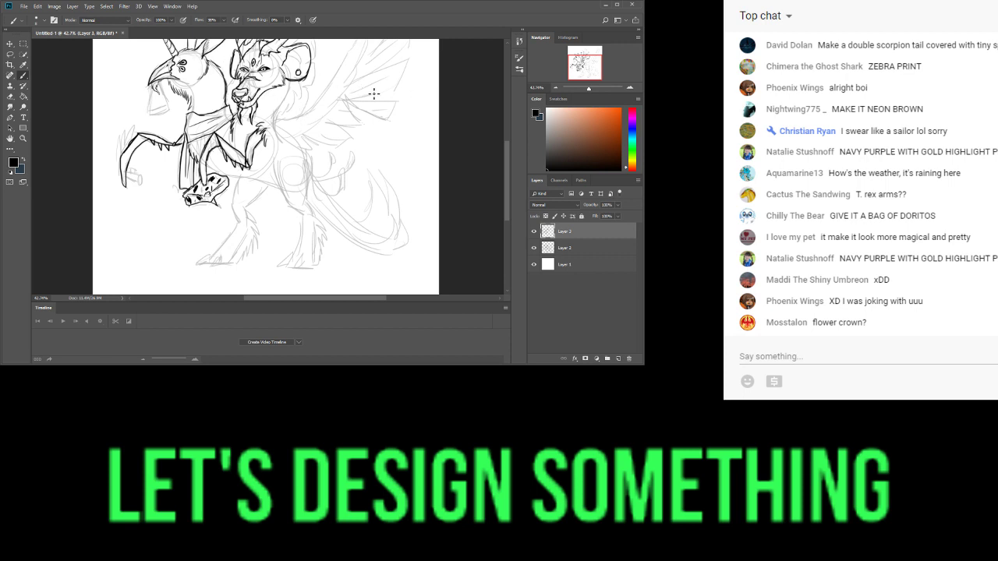
# - Ink a flower decoration on the bird's head between horn and ears, and a small tilted fedora on the horn's tip
pyautogui.moveTo(581, 59); pyautogui.dragTo(577, 58)
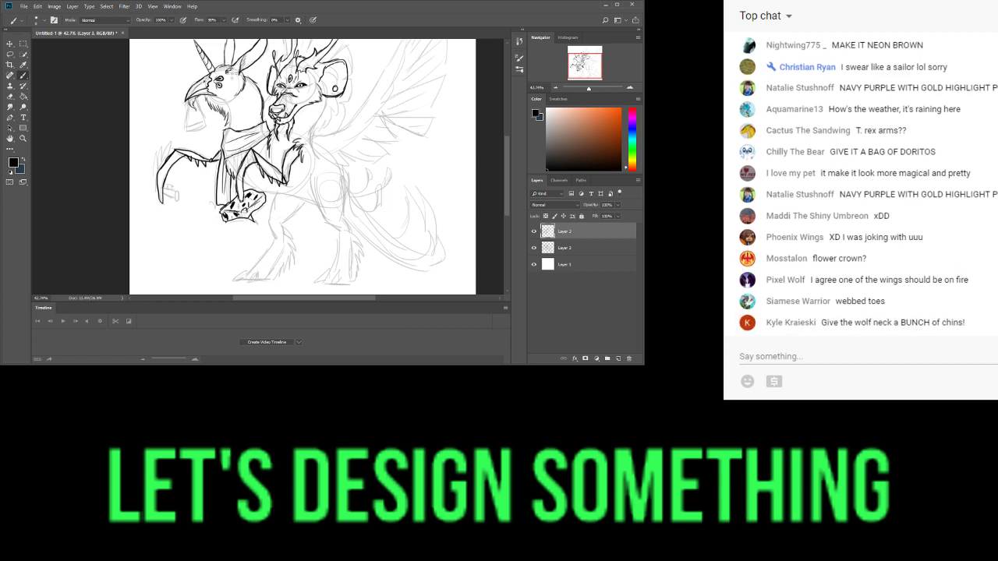
pyautogui.moveTo(229, 74); pyautogui.dragTo(229, 70)
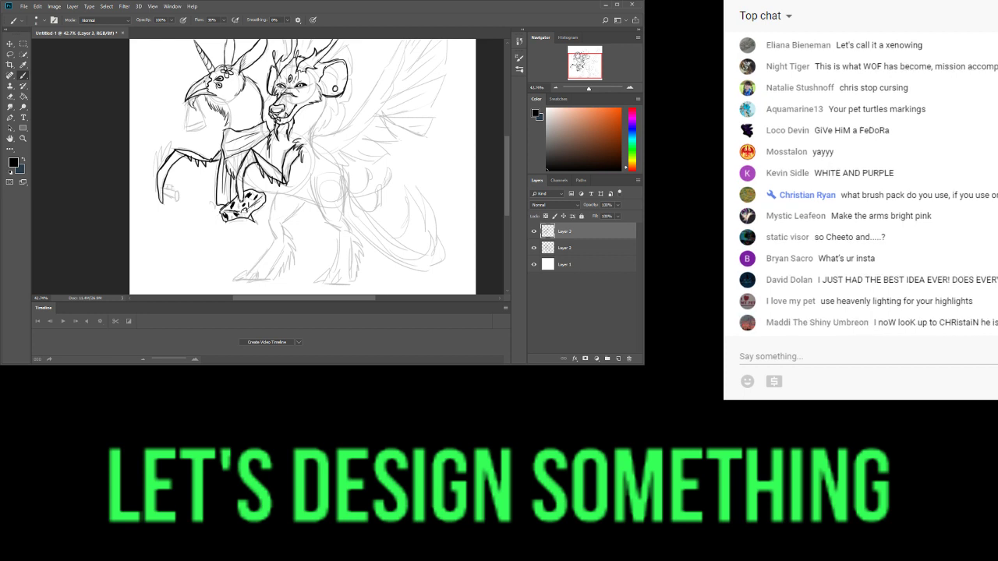
pyautogui.scroll(2, 187, 74)
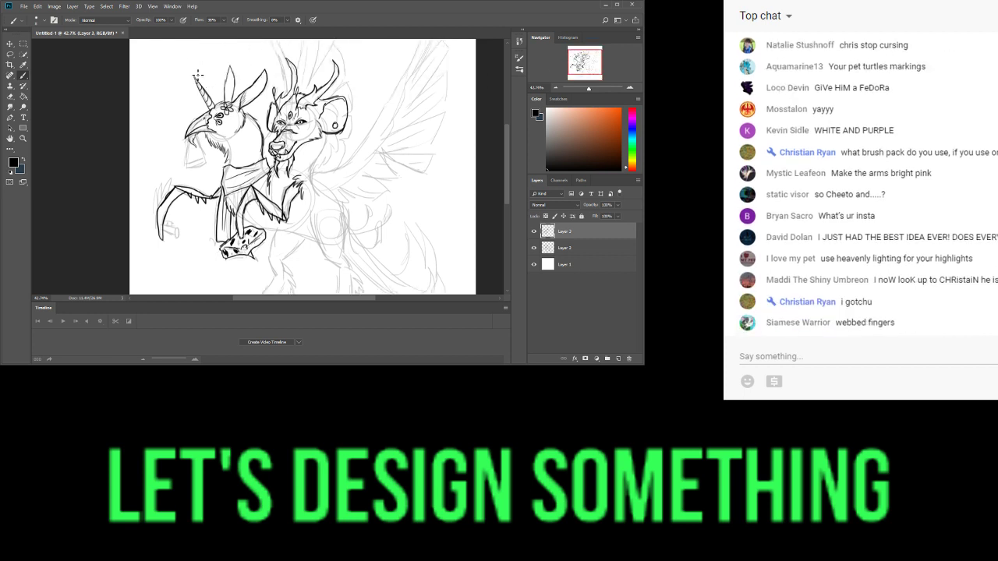
pyautogui.moveTo(177, 80)
pyautogui.mouseDown()
pyautogui.moveTo(202, 62)
pyautogui.moveTo(208, 68)
pyautogui.mouseUp()
pyautogui.hotkey('ctrl', 'z')
pyautogui.hotkey('ctrl', 'z')
pyautogui.hotkey('ctrl', 'z')
pyautogui.moveTo(182, 84)
pyautogui.mouseDown()
pyautogui.moveTo(211, 68)
pyautogui.moveTo(185, 69)
pyautogui.moveTo(209, 71)
pyautogui.mouseUp()
pyautogui.hotkey('ctrl', 'z')
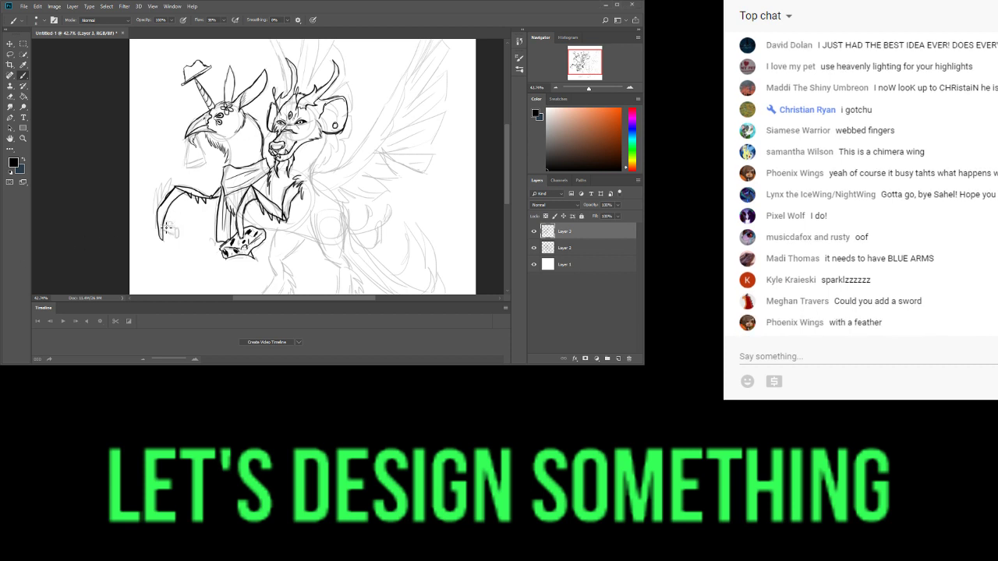
# - Ink a small cylindrical object with a flared end against the raised mantis claw, with a knob-like piece on top
pyautogui.moveTo(173, 237); pyautogui.dragTo(171, 227)
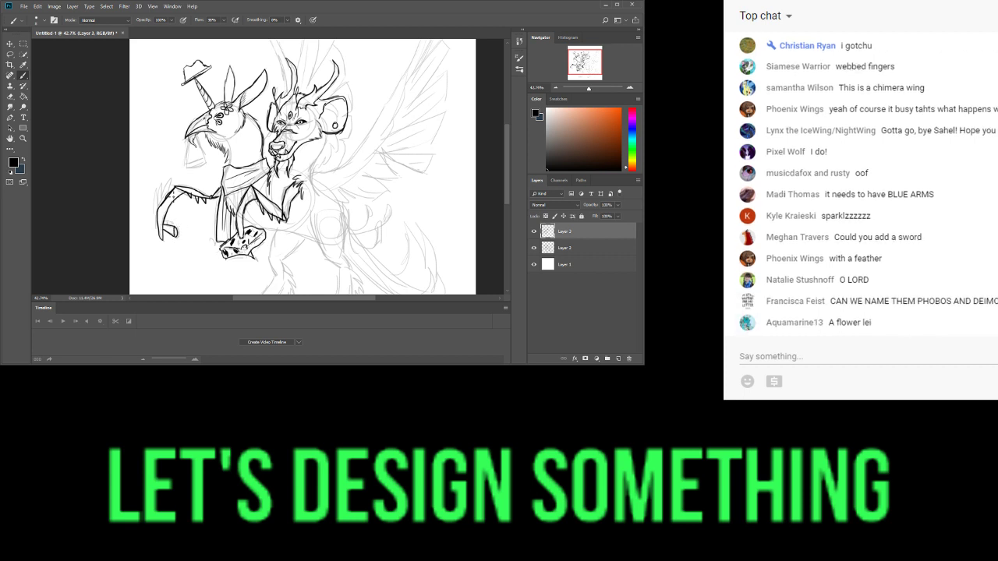
pyautogui.click(592, 88)
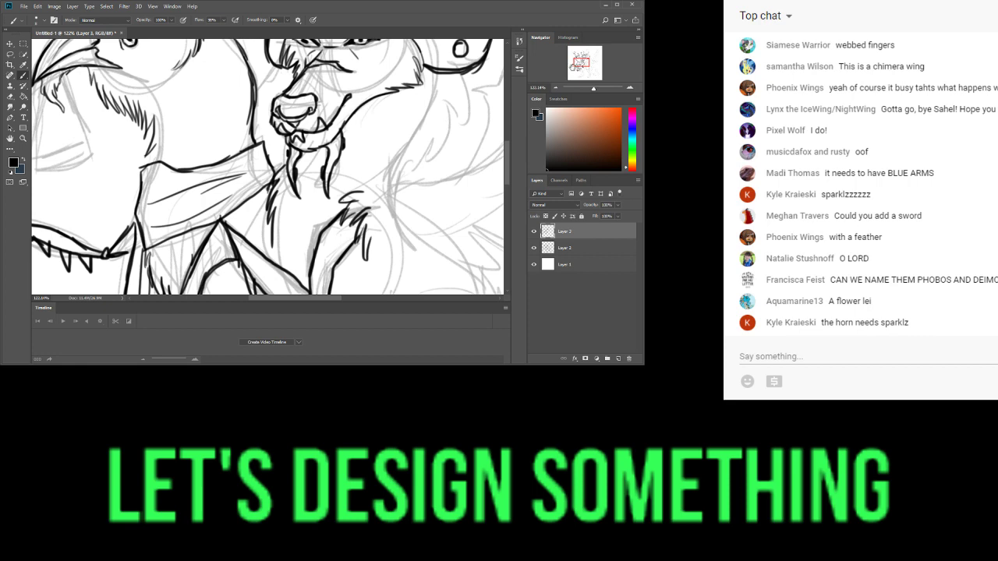
pyautogui.moveTo(573, 67); pyautogui.dragTo(569, 74)
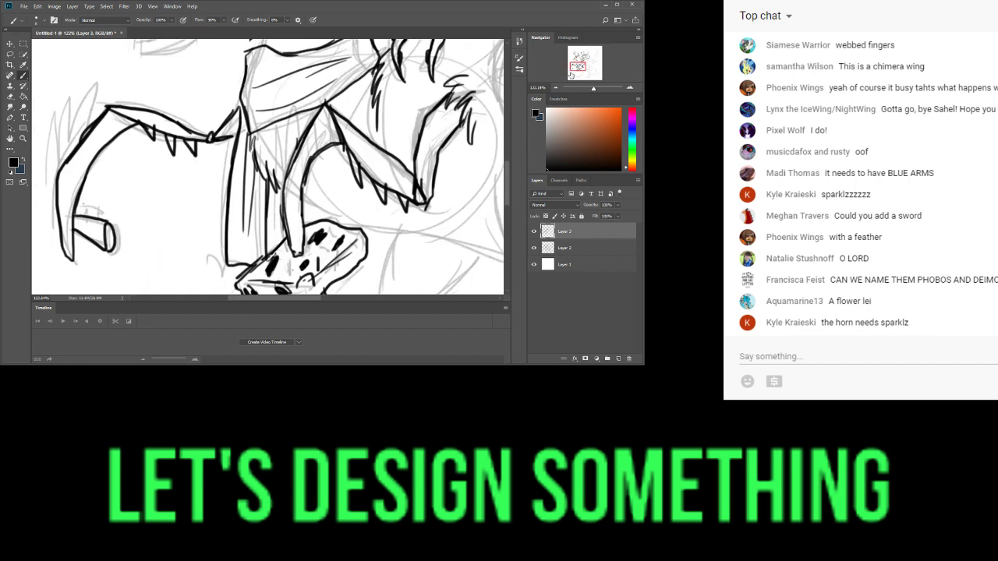
pyautogui.moveTo(90, 212)
pyautogui.mouseDown()
pyautogui.moveTo(117, 240)
pyautogui.moveTo(113, 253)
pyautogui.mouseUp()
pyautogui.hotkey('ctrl', 'z')
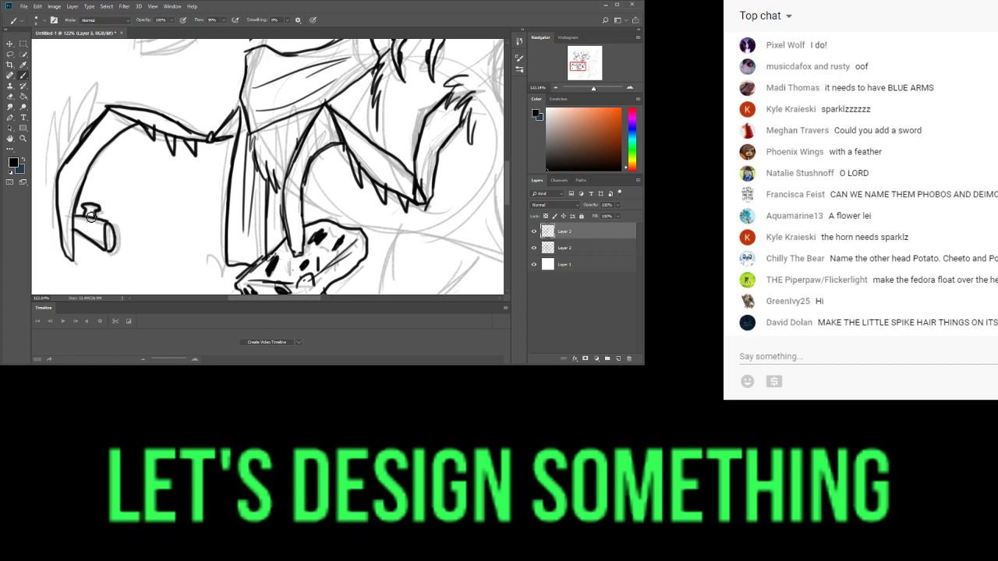
# - Finish the line work on the small cylindrical object held against the raised mantis claw
pyautogui.moveTo(75, 225); pyautogui.dragTo(102, 233)
pyautogui.moveTo(593, 88); pyautogui.dragTo(586, 86)
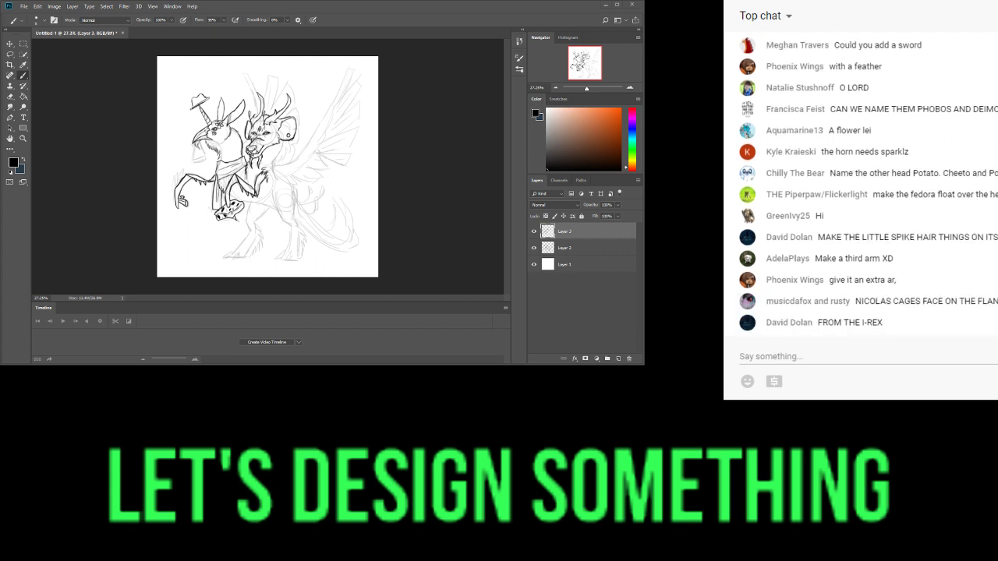
pyautogui.click(594, 88)
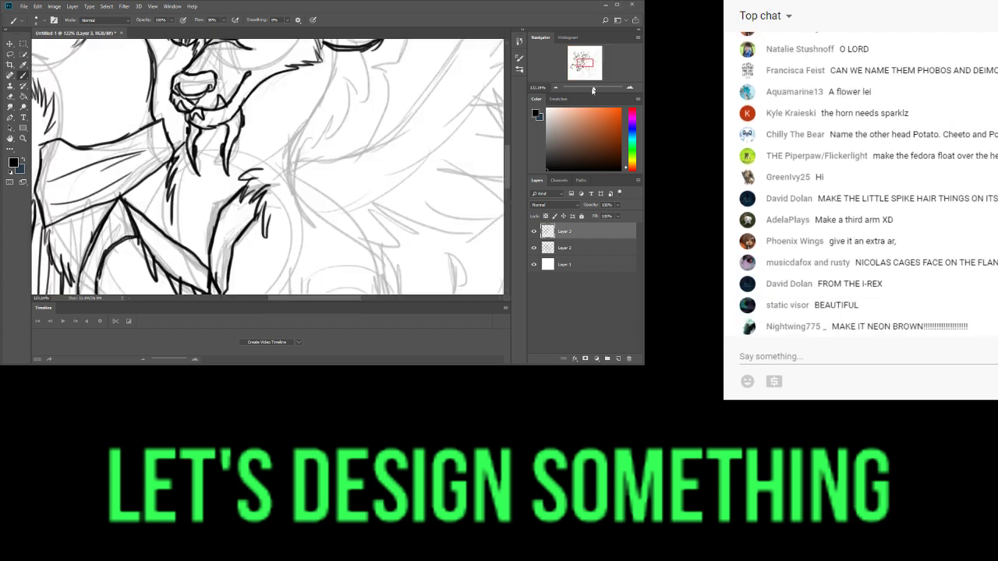
pyautogui.moveTo(581, 61); pyautogui.dragTo(588, 88)
pyautogui.click(580, 62)
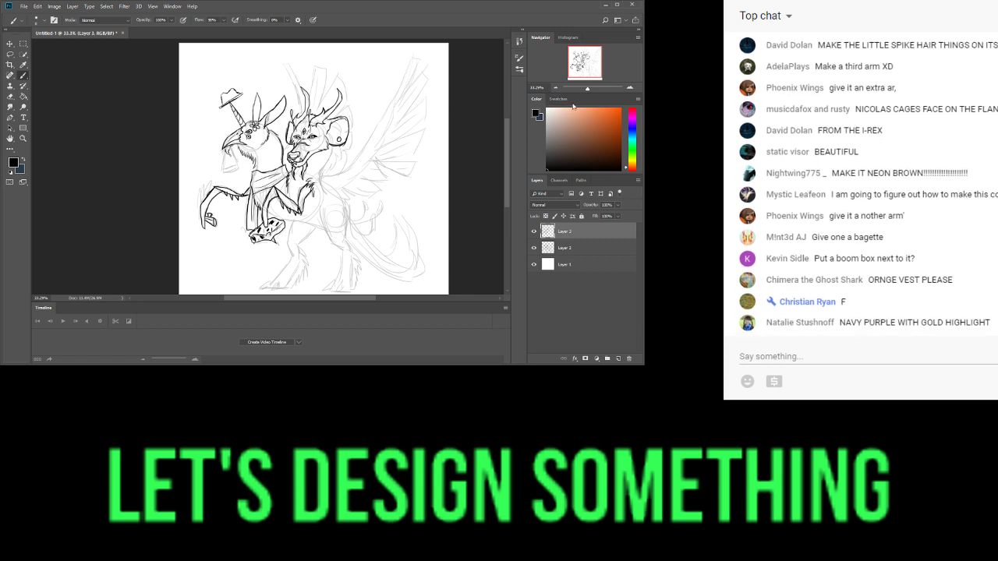
# - Ink a pizza slice with toppings hanging from the tip of the bird's beak
pyautogui.click(591, 88)
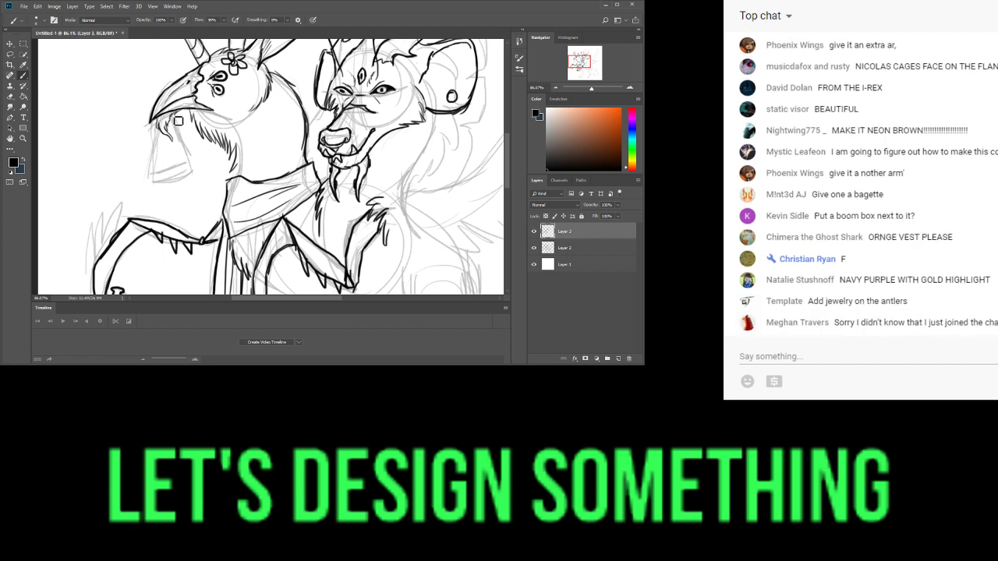
pyautogui.scroll(2, 180, 119)
pyautogui.scroll(-1, 189, 160)
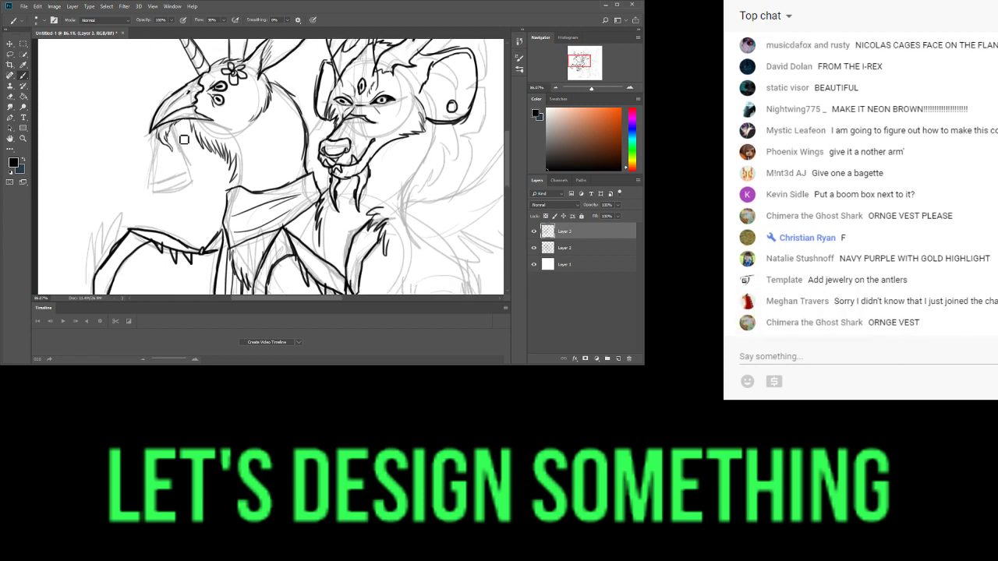
pyautogui.hotkey('ctrl', 'z')
pyautogui.scroll(2, 178, 156)
pyautogui.scroll(-2, 183, 154)
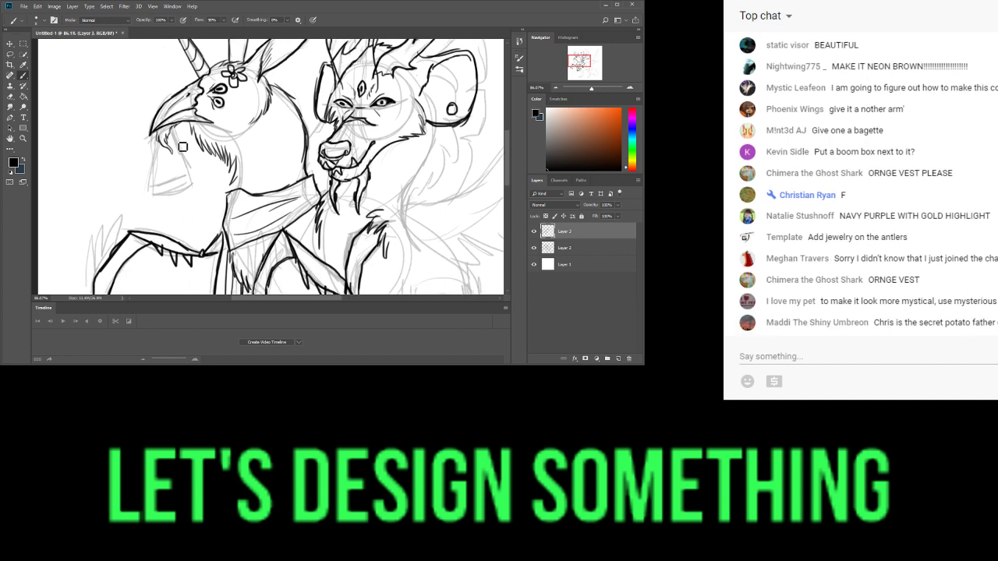
pyautogui.moveTo(180, 133); pyautogui.dragTo(199, 184)
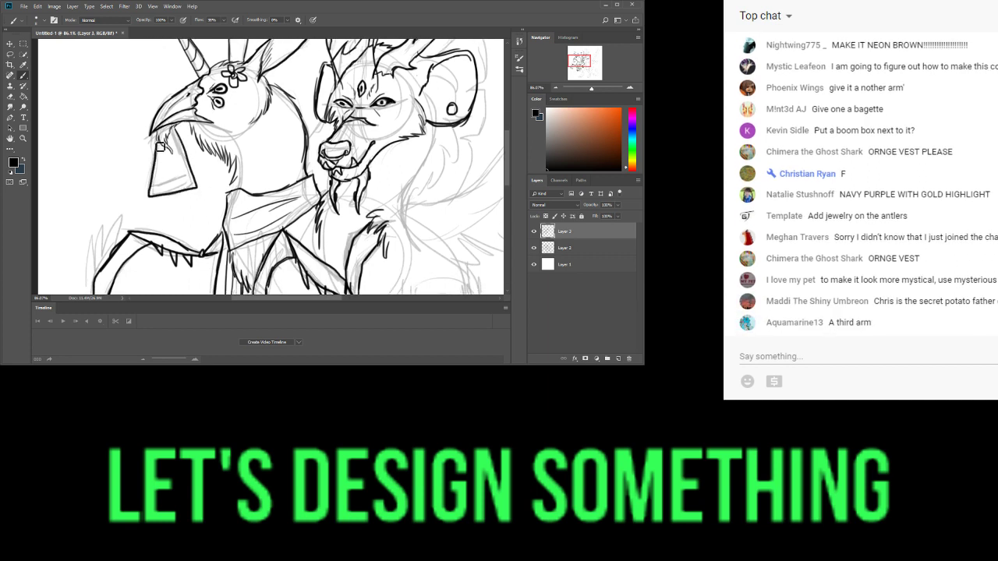
pyautogui.moveTo(158, 122); pyautogui.dragTo(134, 176)
pyautogui.moveTo(156, 136)
pyautogui.mouseDown()
pyautogui.moveTo(160, 182)
pyautogui.moveTo(140, 182)
pyautogui.moveTo(156, 187)
pyautogui.moveTo(137, 170)
pyautogui.moveTo(161, 178)
pyautogui.moveTo(144, 156)
pyautogui.mouseUp()
pyautogui.hotkey('ctrl', 'z')
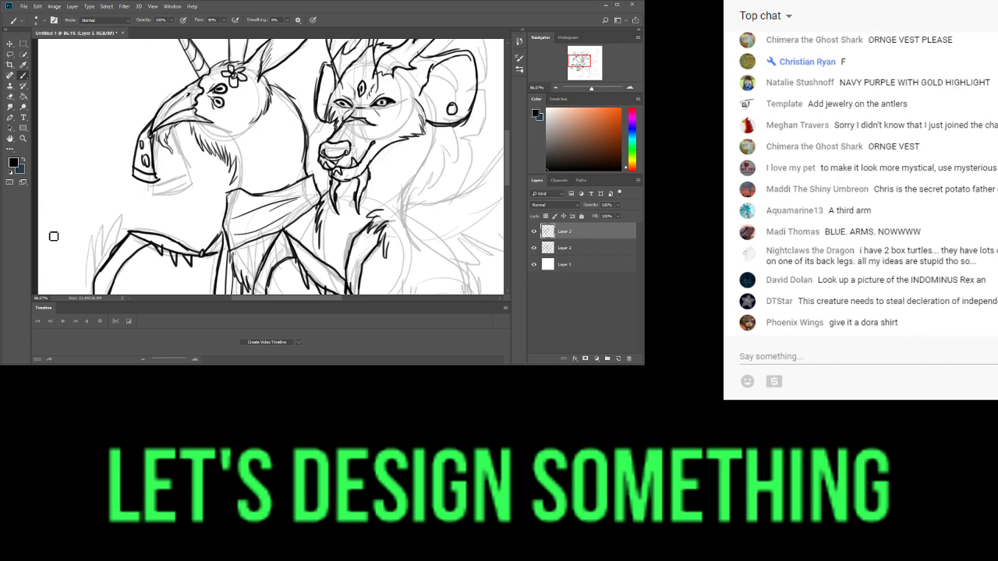
pyautogui.moveTo(591, 88); pyautogui.dragTo(578, 64)
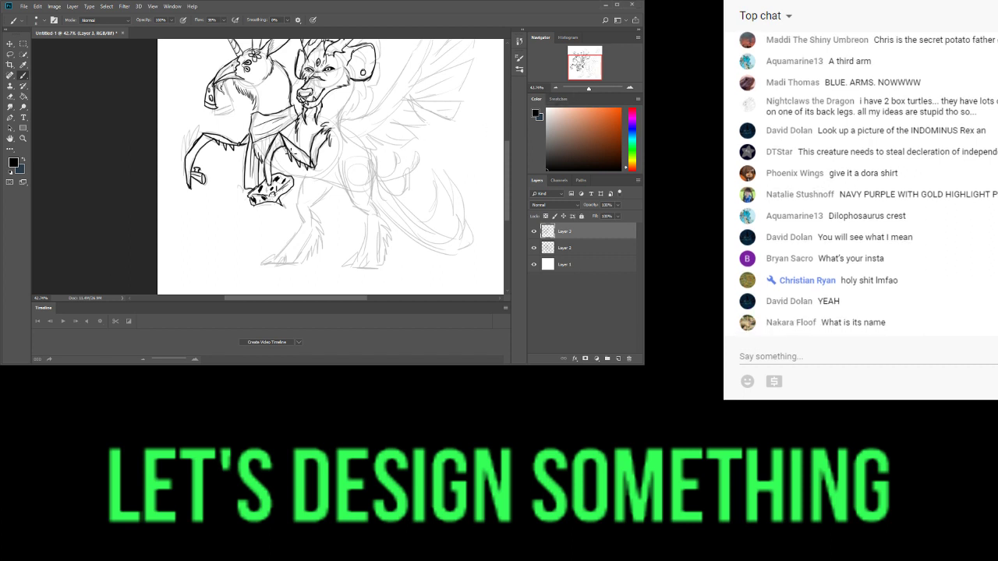
pyautogui.moveTo(272, 166); pyautogui.dragTo(340, 195)
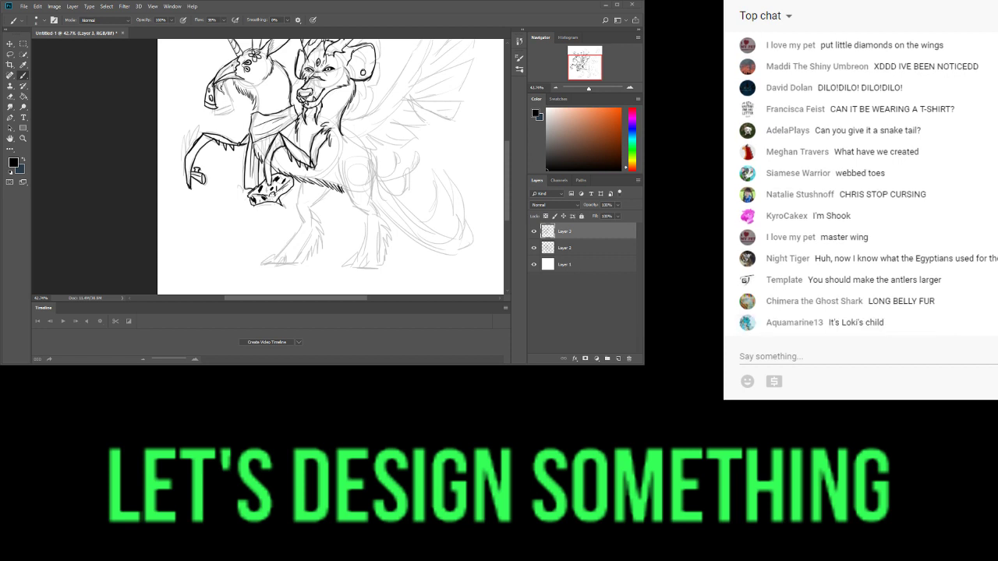
pyautogui.click(9, 96)
pyautogui.scroll(-1, 327, 179)
pyautogui.scroll(3, 323, 160)
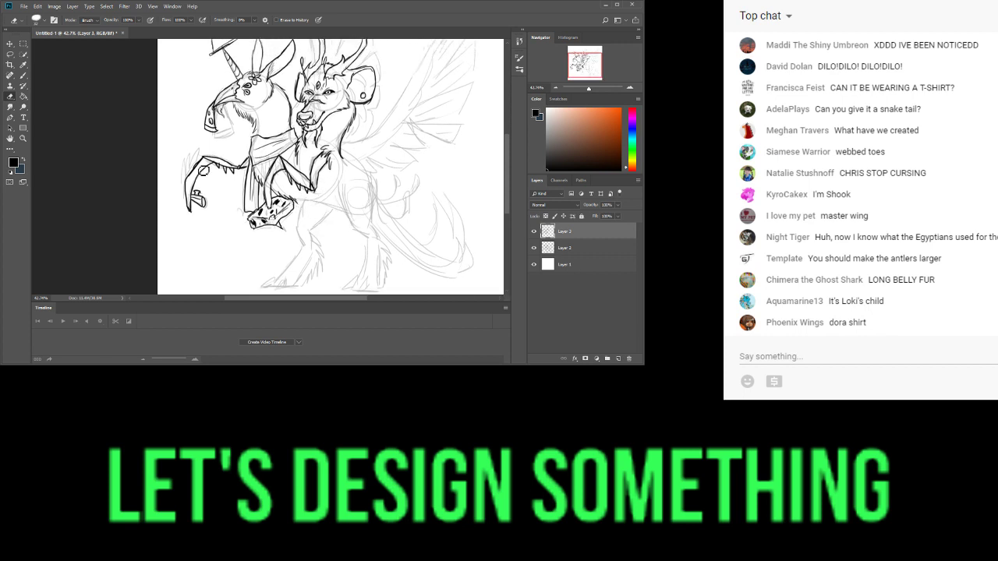
# - Ink long shaggy fur hanging from the belly and mane fur down the back of the wolf head's neck
pyautogui.click(23, 76)
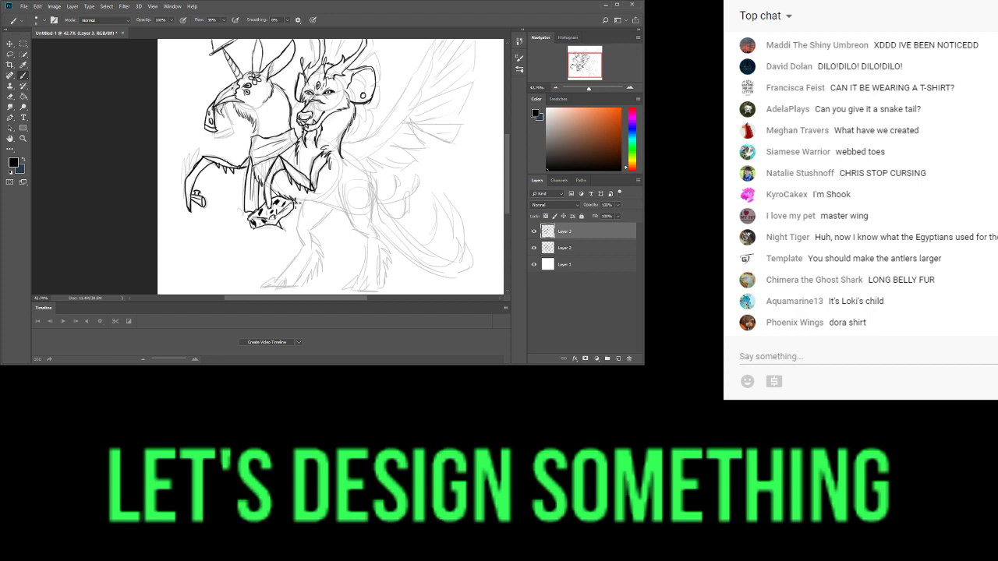
pyautogui.moveTo(297, 200); pyautogui.dragTo(341, 231)
pyautogui.moveTo(334, 209); pyautogui.dragTo(346, 219)
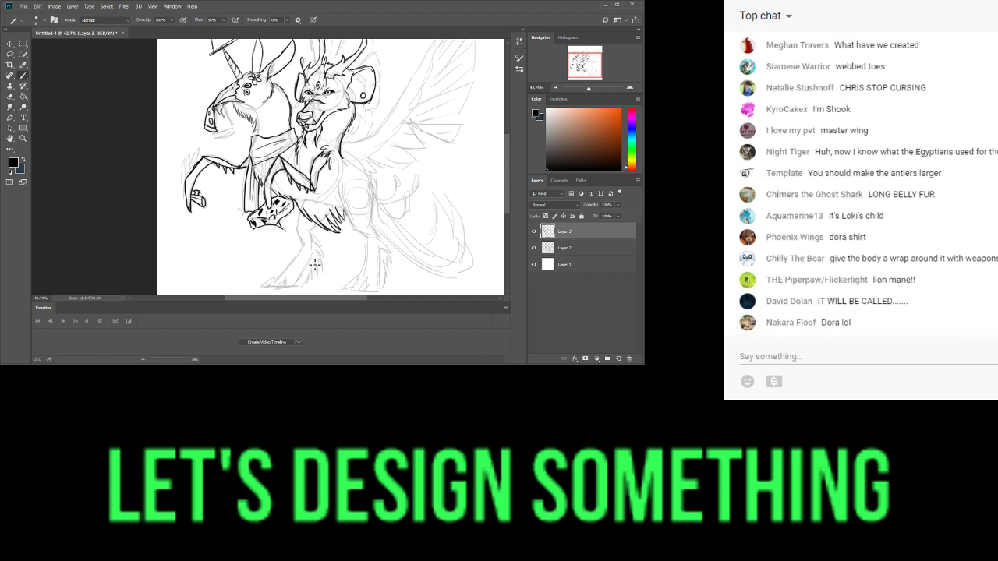
pyautogui.moveTo(299, 201)
pyautogui.mouseDown()
pyautogui.moveTo(327, 236)
pyautogui.moveTo(315, 203)
pyautogui.moveTo(336, 238)
pyautogui.moveTo(325, 206)
pyautogui.moveTo(342, 227)
pyautogui.mouseUp()
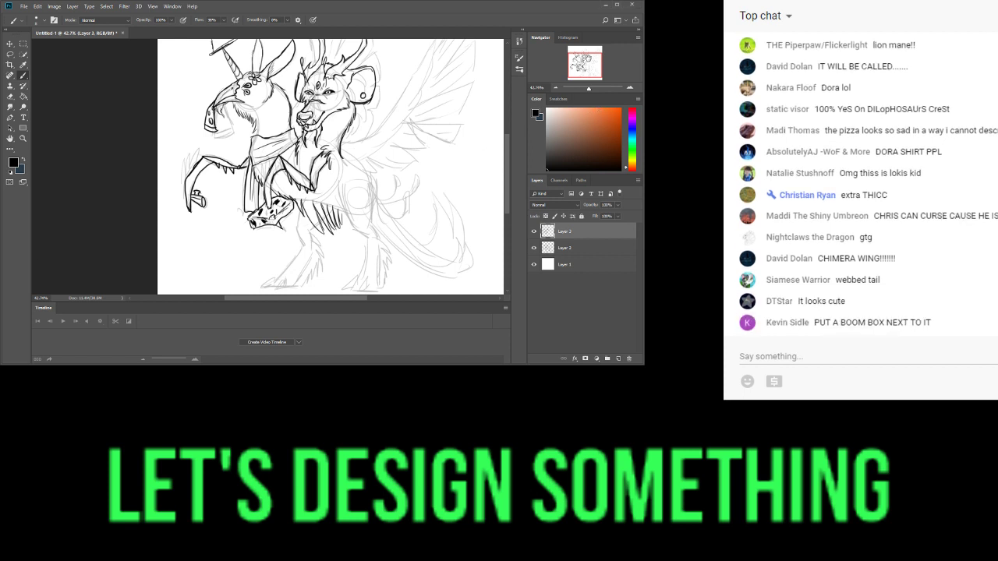
pyautogui.moveTo(593, 54); pyautogui.dragTo(598, 50)
pyautogui.moveTo(304, 159); pyautogui.dragTo(297, 181)
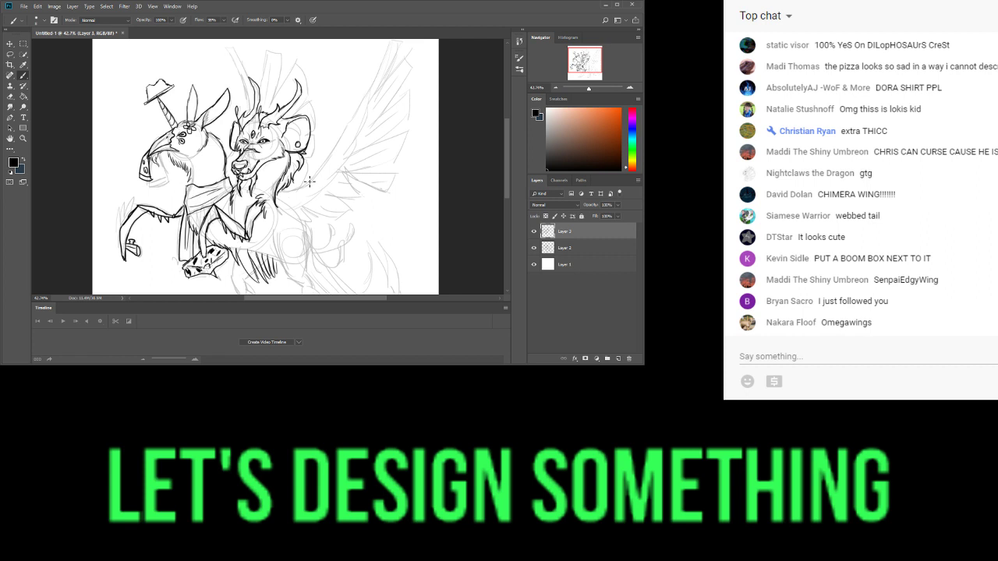
# - Ink drips falling from the sponge and a small floating sandwich in front of the bird's head
pyautogui.moveTo(585, 72); pyautogui.dragTo(583, 74)
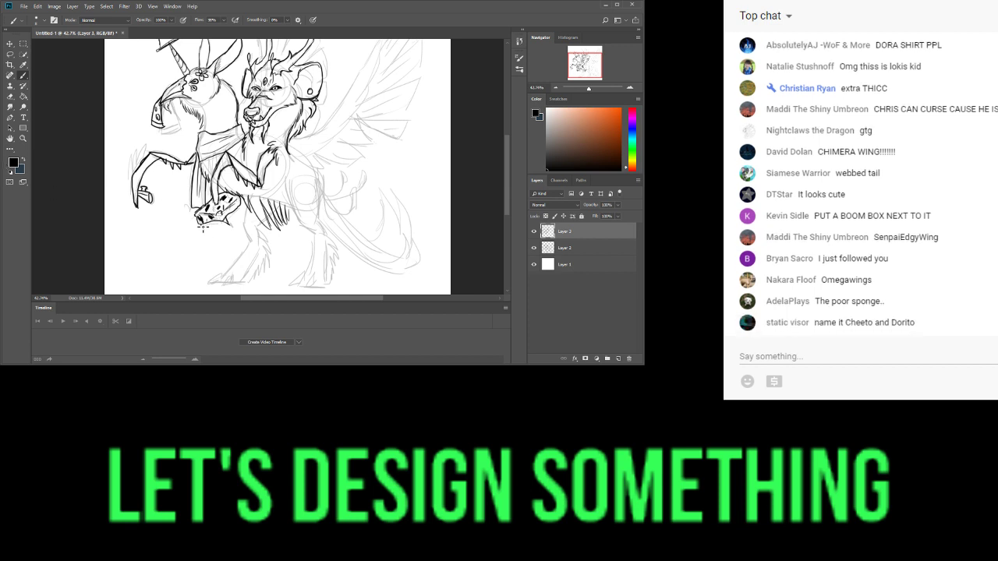
pyautogui.moveTo(198, 224); pyautogui.dragTo(209, 229)
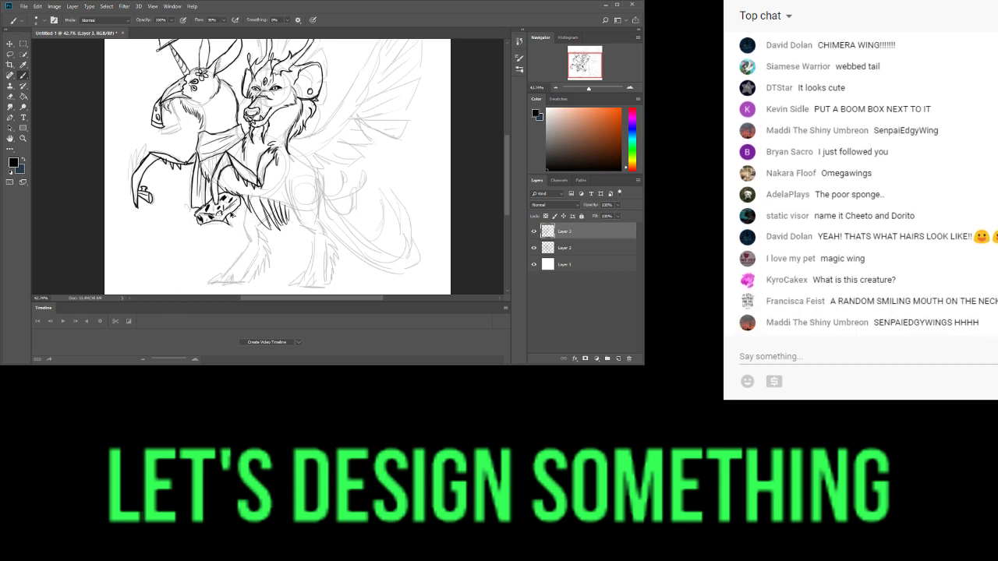
pyautogui.moveTo(199, 225)
pyautogui.mouseDown()
pyautogui.moveTo(200, 237)
pyautogui.moveTo(210, 230)
pyautogui.mouseUp()
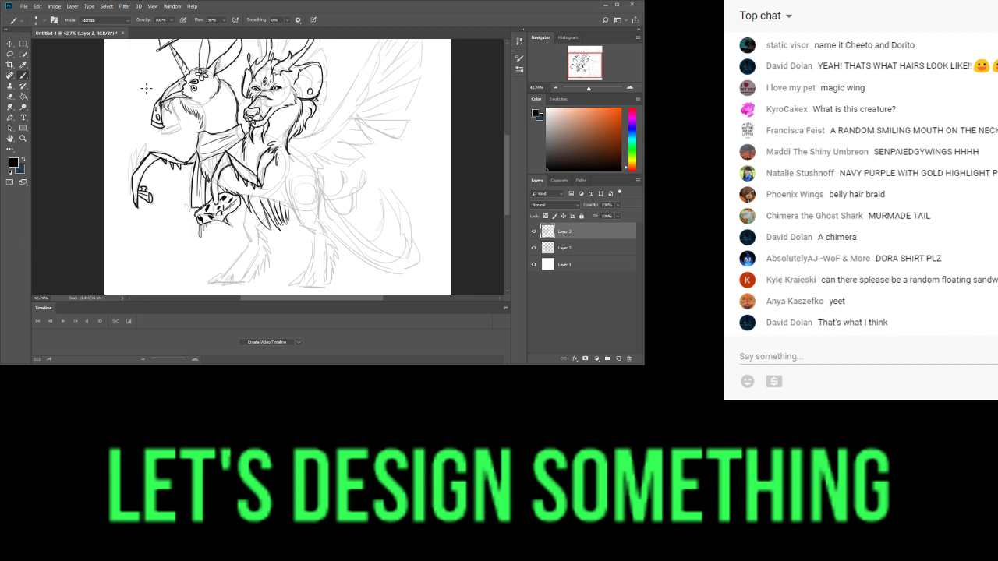
pyautogui.moveTo(122, 78)
pyautogui.mouseDown()
pyautogui.moveTo(158, 73)
pyautogui.moveTo(137, 83)
pyautogui.moveTo(123, 78)
pyautogui.moveTo(156, 77)
pyautogui.moveTo(125, 75)
pyautogui.moveTo(162, 68)
pyautogui.moveTo(140, 88)
pyautogui.moveTo(126, 77)
pyautogui.moveTo(124, 88)
pyautogui.moveTo(166, 75)
pyautogui.mouseUp()
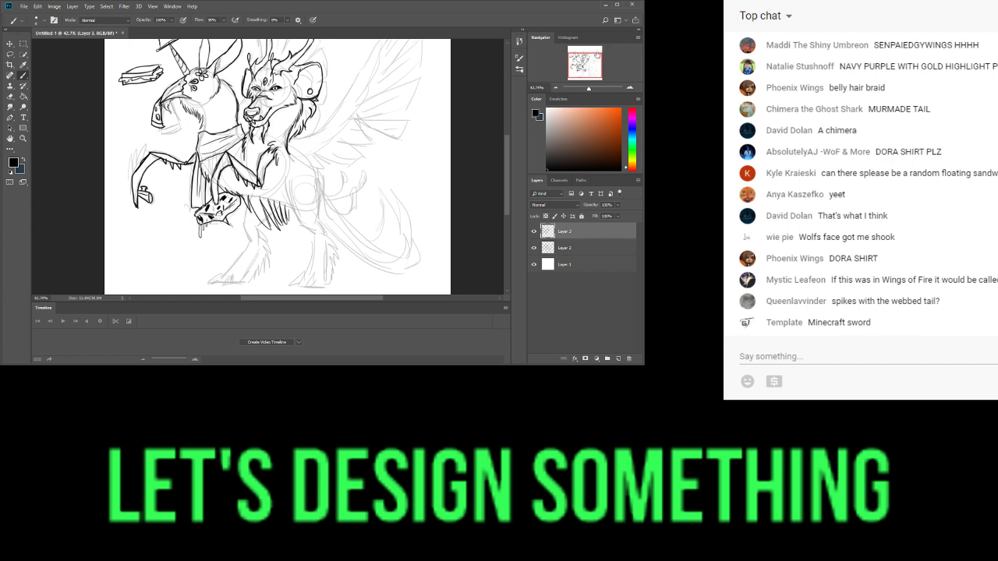
# - Ink the inner part of the raised wing behind the wolf head, with a scalloped edge of short feathers
pyautogui.moveTo(587, 64); pyautogui.dragTo(594, 57)
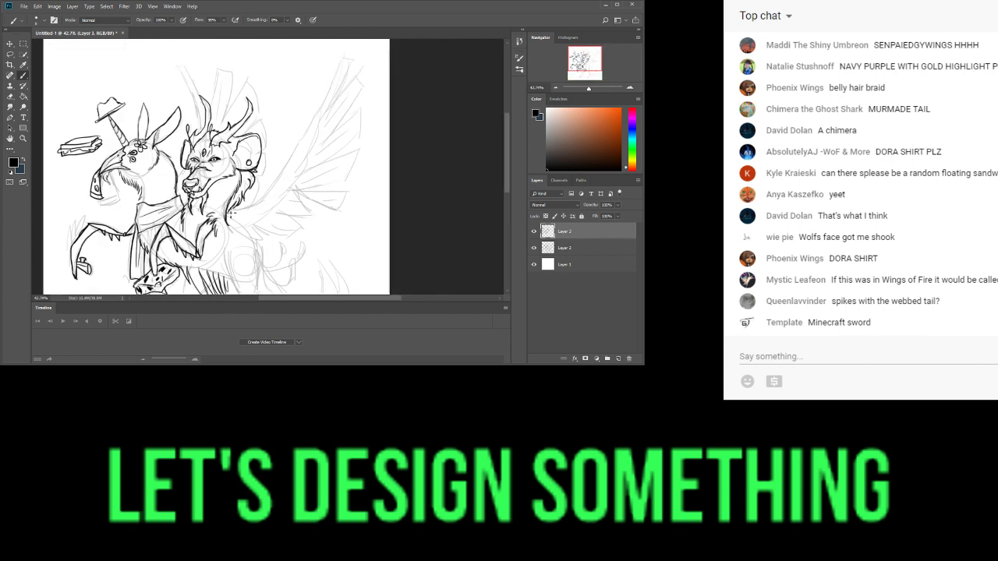
pyautogui.moveTo(229, 217)
pyautogui.mouseDown()
pyautogui.moveTo(287, 169)
pyautogui.moveTo(322, 104)
pyautogui.moveTo(305, 177)
pyautogui.moveTo(315, 172)
pyautogui.moveTo(260, 226)
pyautogui.moveTo(234, 236)
pyautogui.mouseUp()
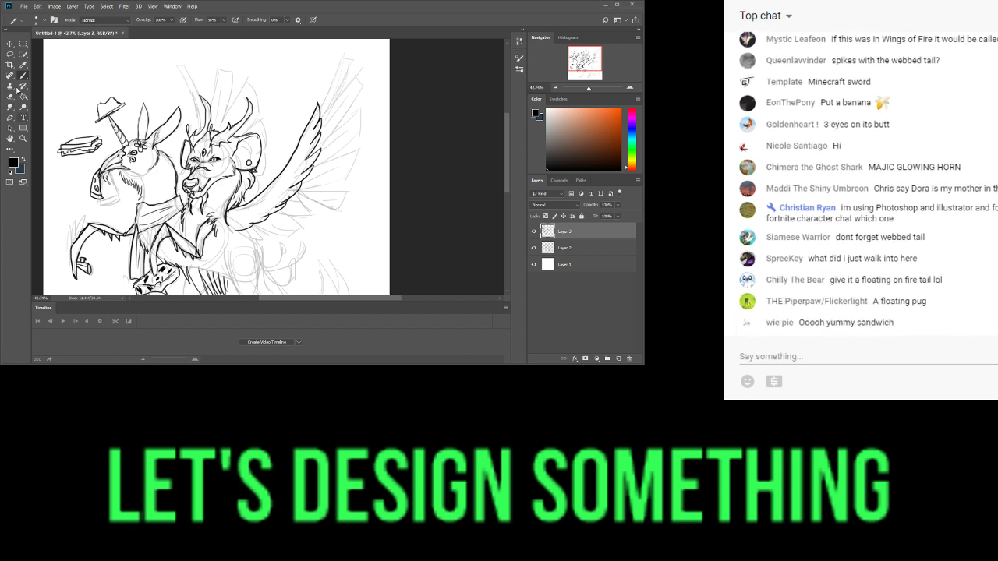
pyautogui.click(10, 97)
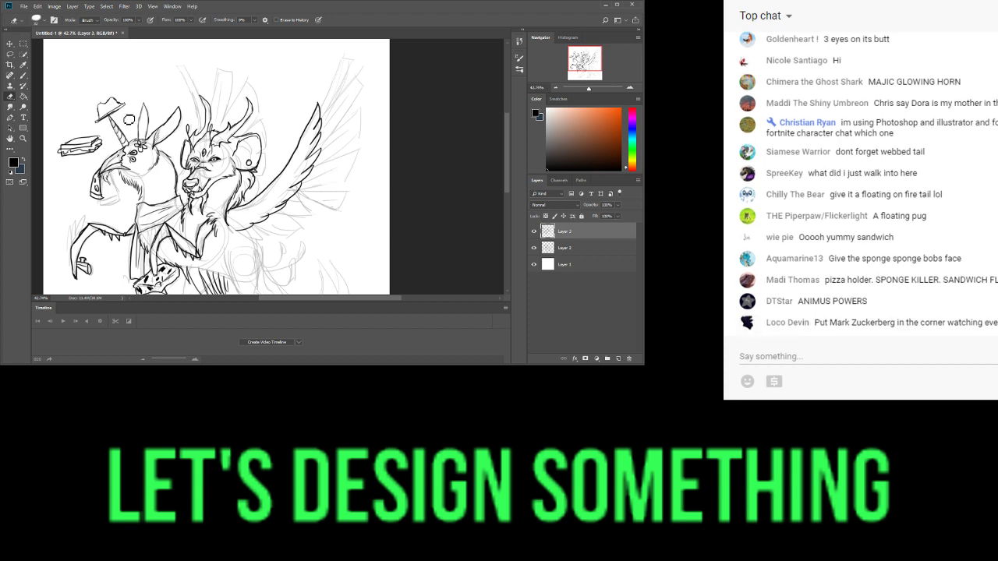
pyautogui.click(23, 76)
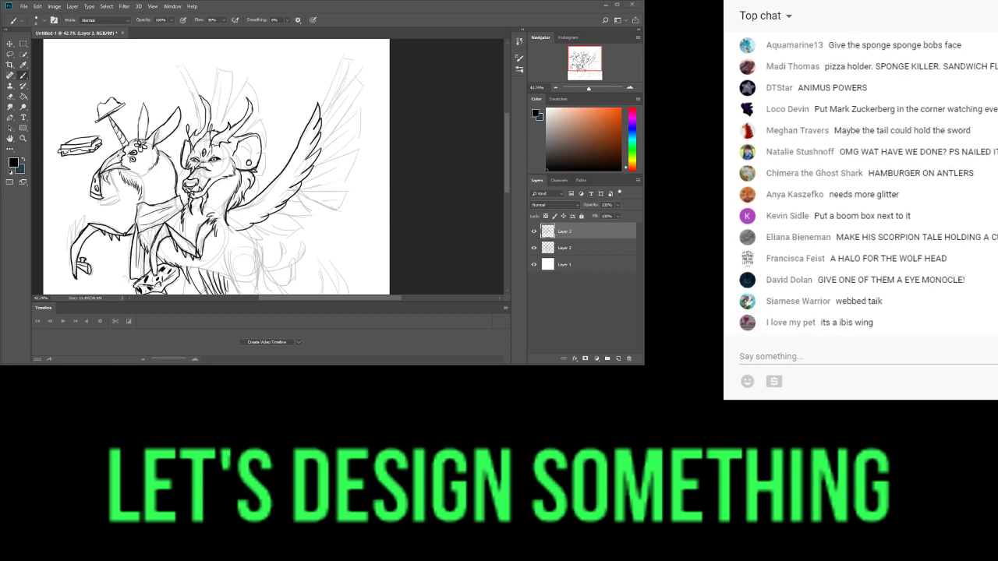
# - Paste the copied portrait photo onto a new layer and move it above the sandwich, beside the floating fedora
pyautogui.click(618, 358)
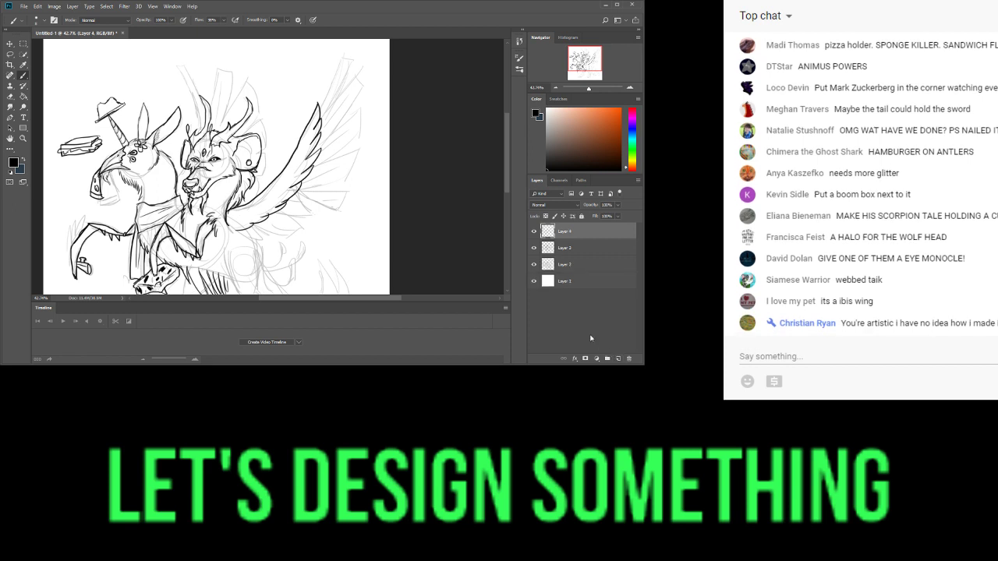
pyautogui.hotkey('ctrl', 'v')
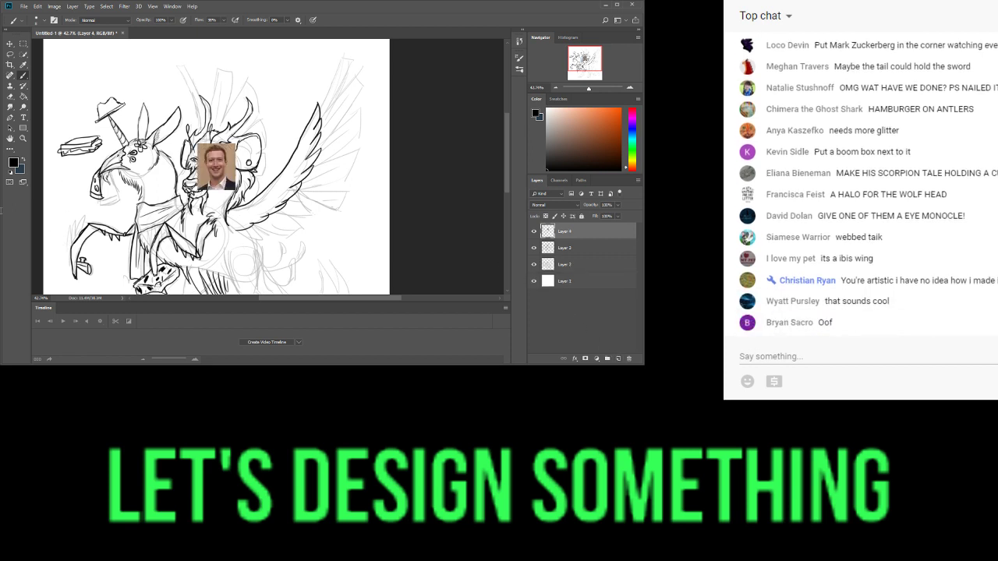
pyautogui.press('v')
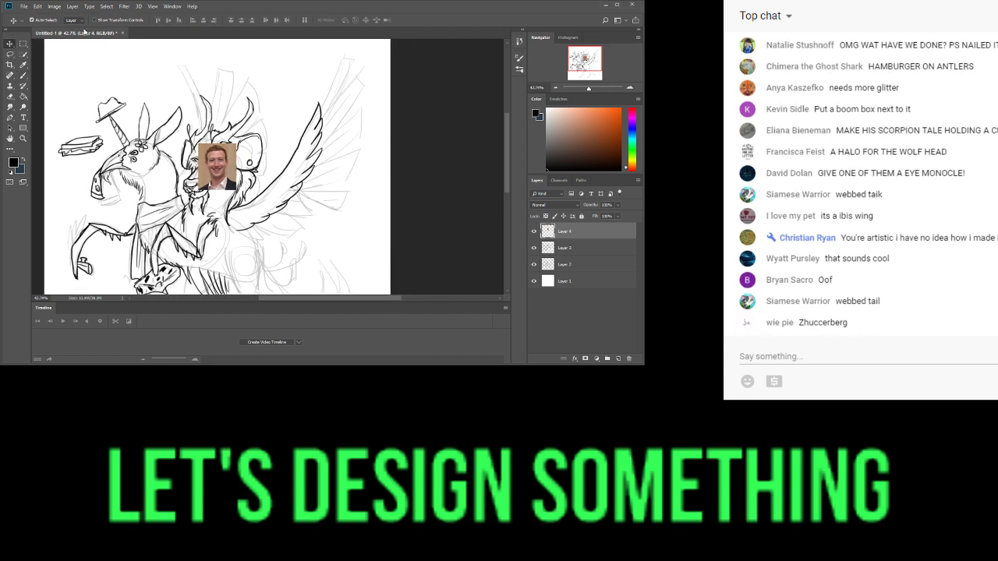
pyautogui.moveTo(225, 176); pyautogui.dragTo(75, 113)
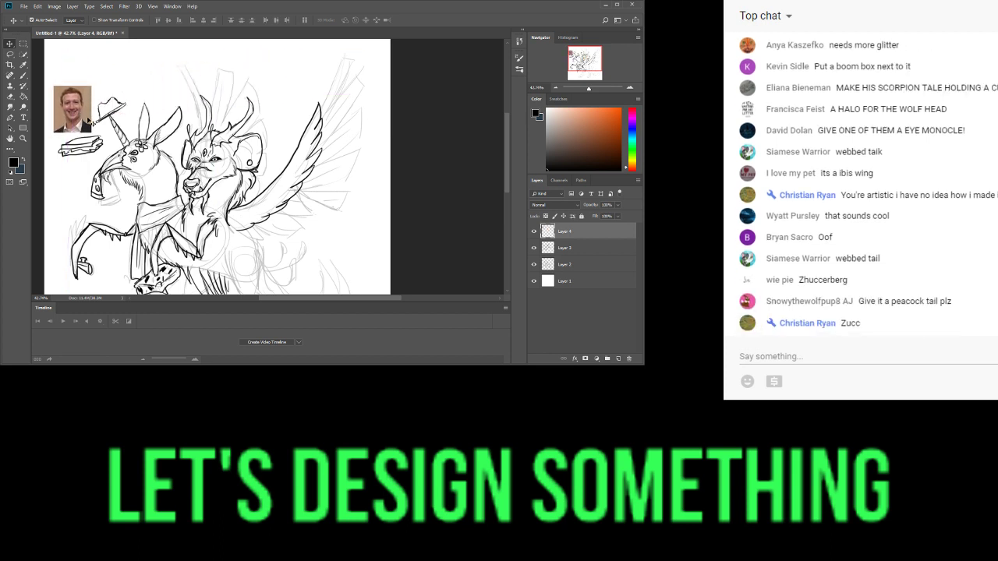
# - On Layer 3, ink the long, angular outer feathers fanning from the wing's tip down to its base
pyautogui.click(583, 248)
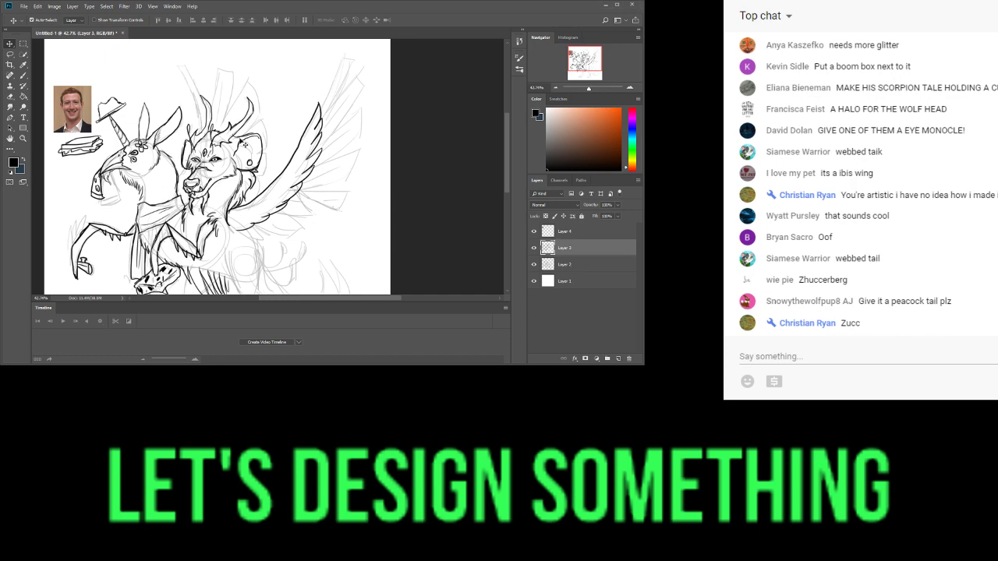
pyautogui.moveTo(589, 68); pyautogui.dragTo(590, 78)
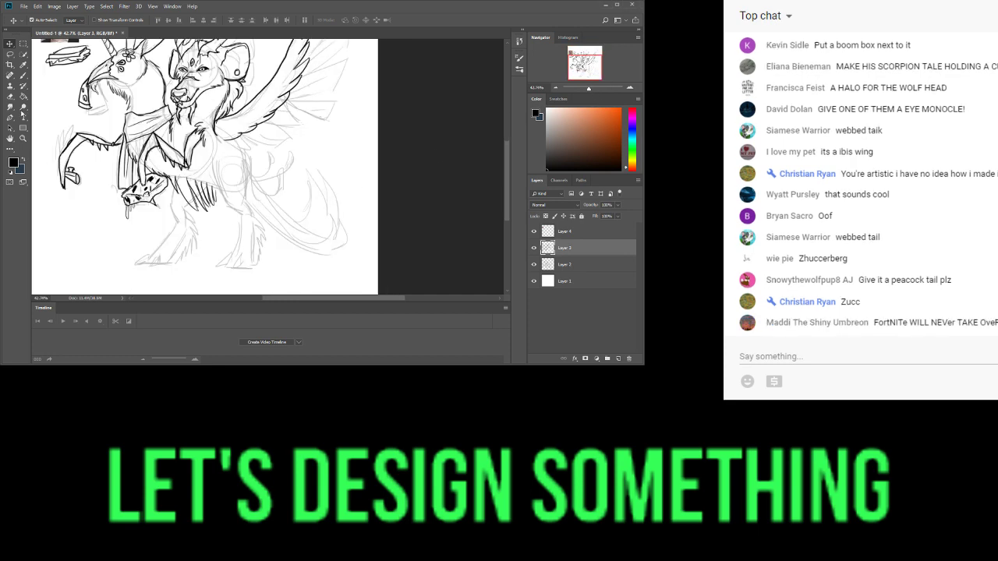
pyautogui.click(23, 77)
pyautogui.click(591, 58)
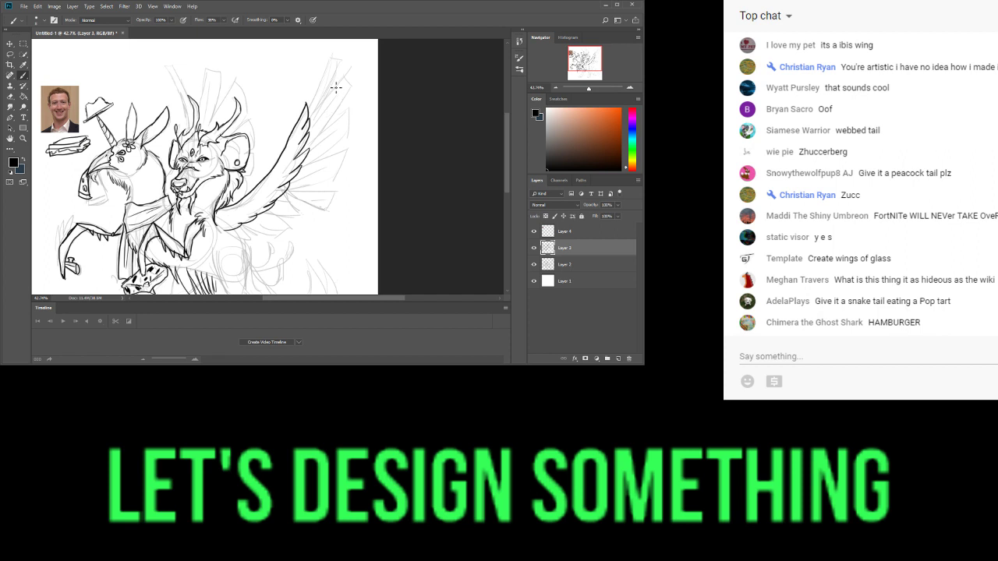
pyautogui.moveTo(311, 114)
pyautogui.mouseDown()
pyautogui.moveTo(343, 55)
pyautogui.moveTo(312, 122)
pyautogui.moveTo(360, 69)
pyautogui.moveTo(315, 140)
pyautogui.moveTo(363, 112)
pyautogui.moveTo(356, 131)
pyautogui.moveTo(313, 166)
pyautogui.moveTo(361, 153)
pyautogui.mouseUp()
pyautogui.moveTo(323, 182); pyautogui.dragTo(302, 190)
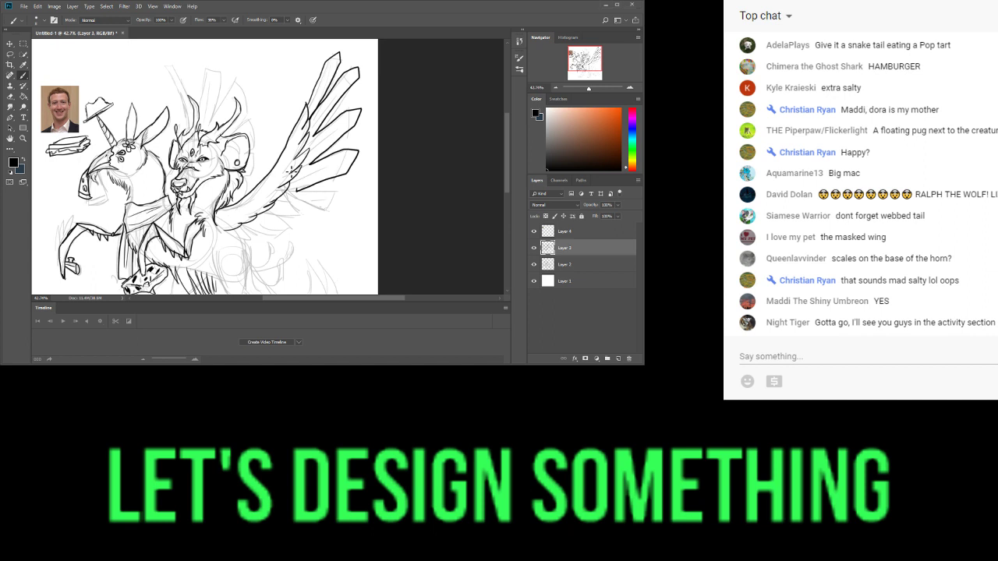
pyautogui.moveTo(348, 200)
pyautogui.mouseDown()
pyautogui.moveTo(296, 208)
pyautogui.moveTo(314, 228)
pyautogui.moveTo(276, 223)
pyautogui.moveTo(281, 244)
pyautogui.moveTo(259, 230)
pyautogui.moveTo(262, 243)
pyautogui.moveTo(231, 236)
pyautogui.mouseUp()
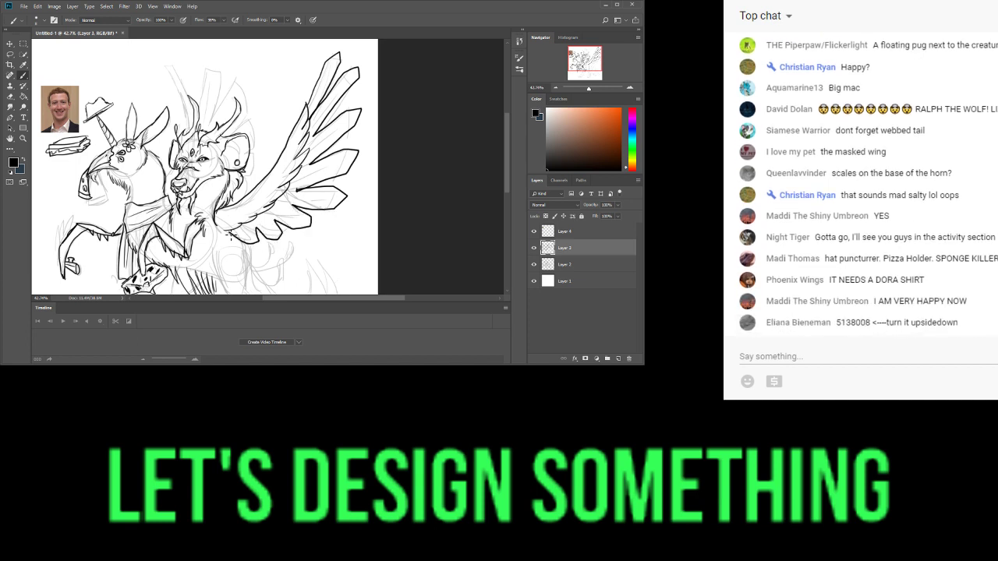
# - Add shaft lines inside the long wing feathers and small rounded bumps on the wing's upper leading edge
pyautogui.moveTo(333, 66)
pyautogui.mouseDown()
pyautogui.moveTo(313, 102)
pyautogui.moveTo(336, 104)
pyautogui.moveTo(314, 123)
pyautogui.mouseUp()
pyautogui.moveTo(342, 160)
pyautogui.mouseDown()
pyautogui.moveTo(294, 200)
pyautogui.moveTo(312, 205)
pyautogui.moveTo(281, 205)
pyautogui.mouseUp()
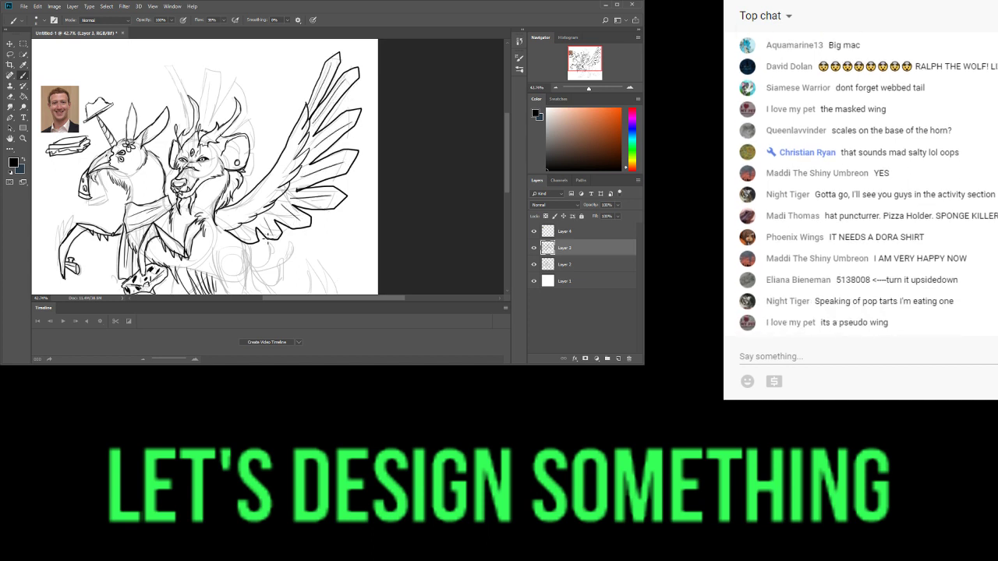
pyautogui.click(9, 97)
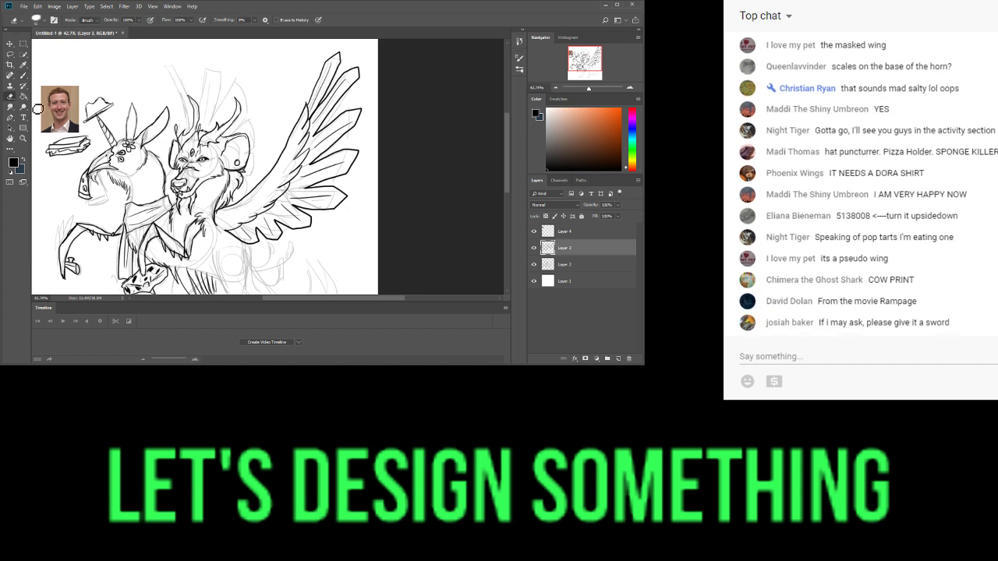
pyautogui.click(21, 75)
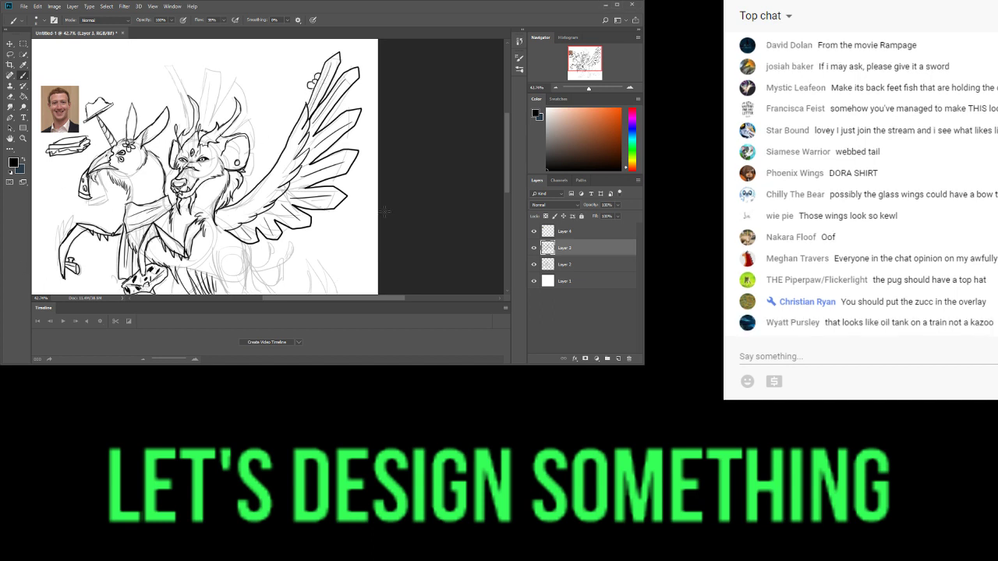
# - Try the Overlay blending mode on the portrait photo's layer, Layer 4, and set it back to Normal
pyautogui.click(564, 231)
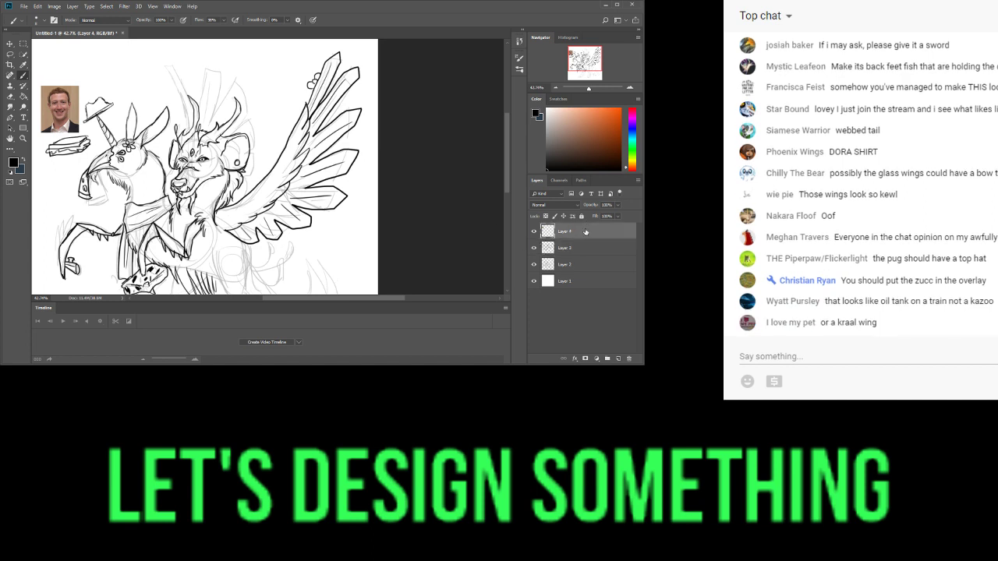
pyautogui.press('space')
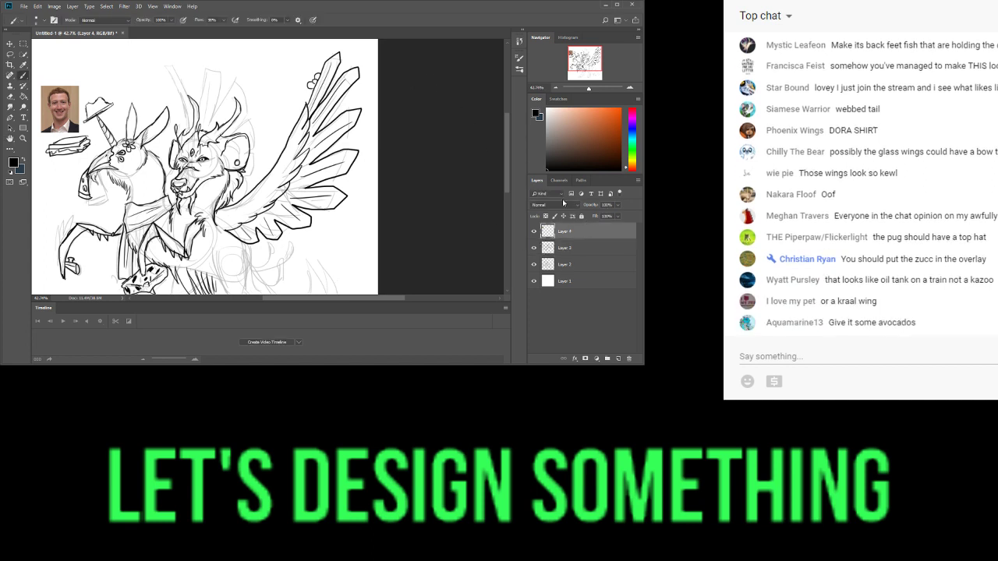
pyautogui.click(544, 302)
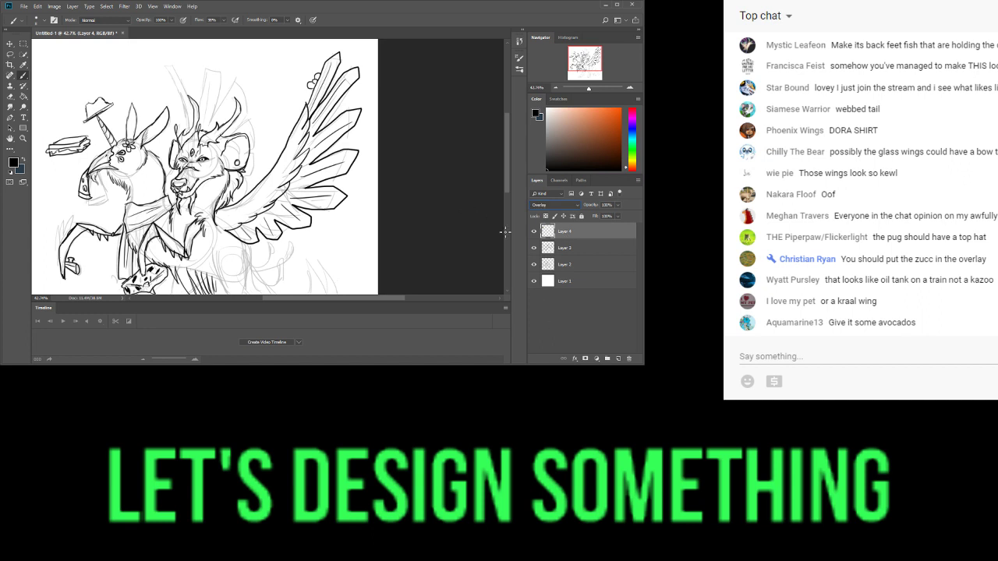
pyautogui.hotkey('shift', 'alt', 'n')
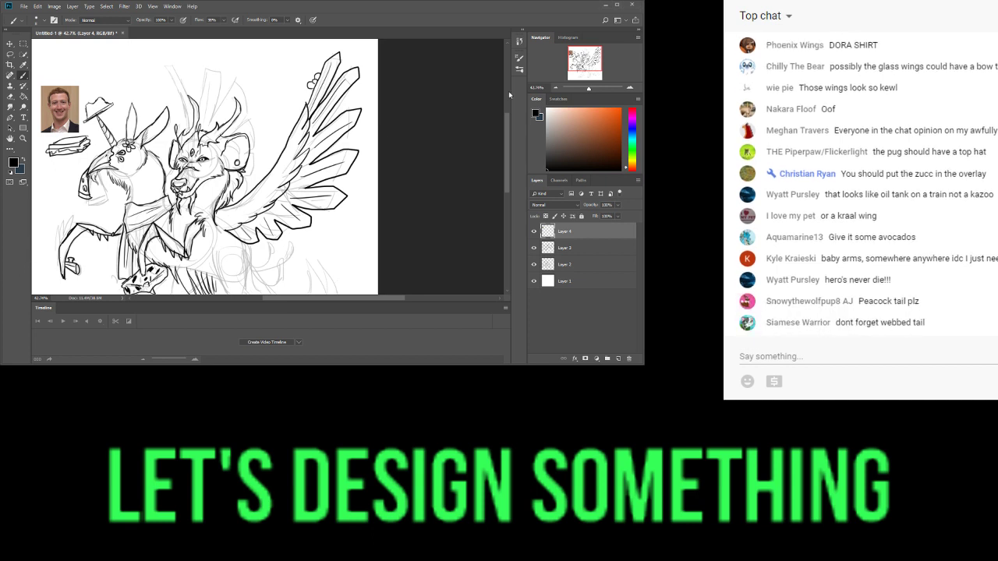
# - On Layer 1, ink the curved front and rear contours of the hind thigh over the faded sketch
pyautogui.scroll(-3, 487, 106)
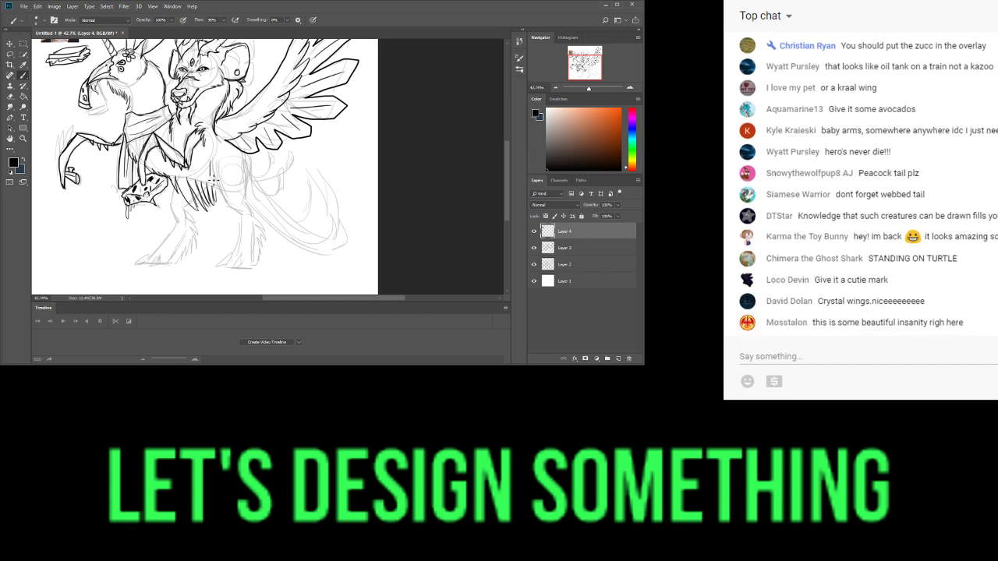
pyautogui.keyDown('ctrl'); pyautogui.click(228, 173); pyautogui.keyUp('ctrl')
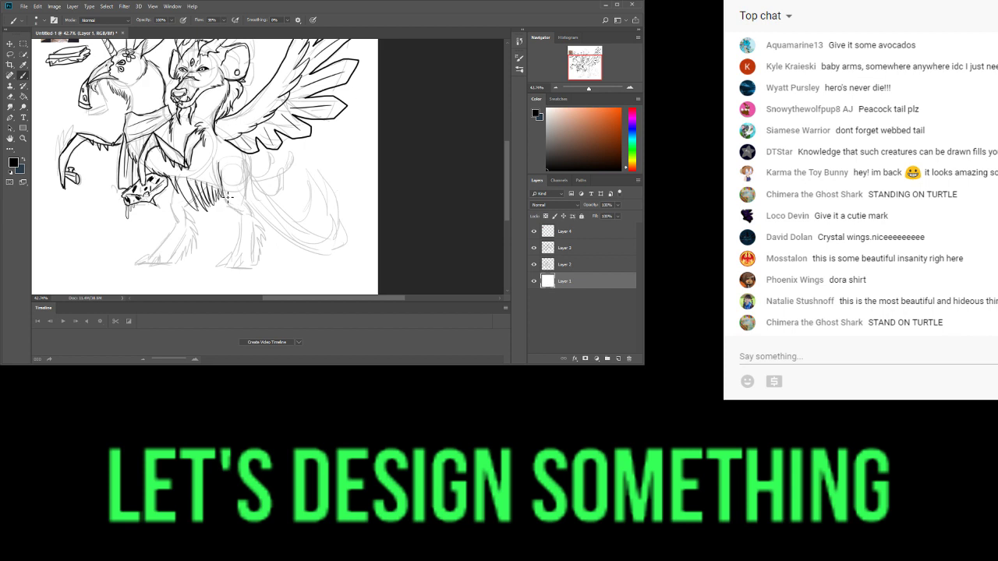
pyautogui.moveTo(588, 89); pyautogui.dragTo(586, 67)
pyautogui.click(590, 74)
pyautogui.moveTo(195, 100)
pyautogui.mouseDown()
pyautogui.moveTo(215, 177)
pyautogui.moveTo(209, 148)
pyautogui.moveTo(223, 191)
pyautogui.moveTo(251, 207)
pyautogui.mouseUp()
pyautogui.moveTo(256, 84)
pyautogui.mouseDown()
pyautogui.moveTo(267, 111)
pyautogui.moveTo(260, 178)
pyautogui.mouseUp()
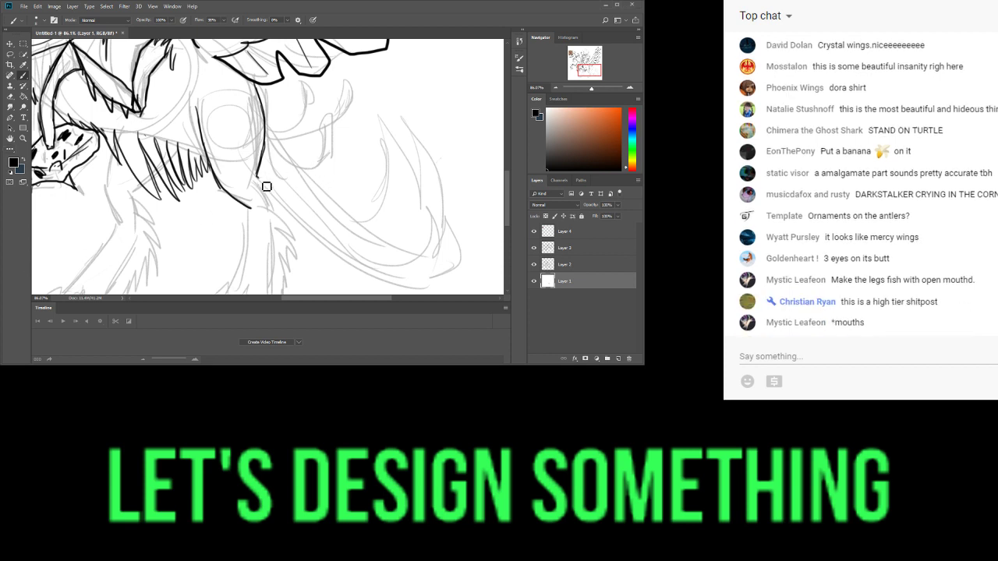
# - Ink the creature's lower hind leg and clawed foot over the sketch, and draw a turtle underneath the foot
pyautogui.moveTo(279, 206); pyautogui.dragTo(280, 211)
pyautogui.moveTo(472, 194); pyautogui.dragTo(505, 121)
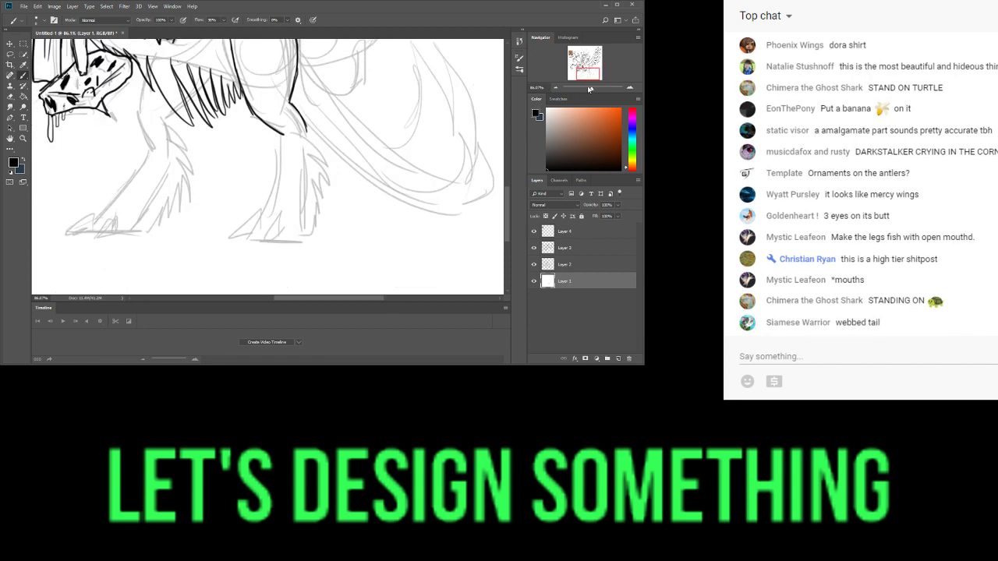
pyautogui.moveTo(307, 134)
pyautogui.mouseDown()
pyautogui.moveTo(325, 209)
pyautogui.moveTo(307, 243)
pyautogui.mouseUp()
pyautogui.moveTo(284, 135)
pyautogui.mouseDown()
pyautogui.moveTo(271, 213)
pyautogui.moveTo(308, 228)
pyautogui.moveTo(271, 241)
pyautogui.moveTo(310, 236)
pyautogui.moveTo(263, 228)
pyautogui.moveTo(234, 248)
pyautogui.moveTo(257, 244)
pyautogui.mouseUp()
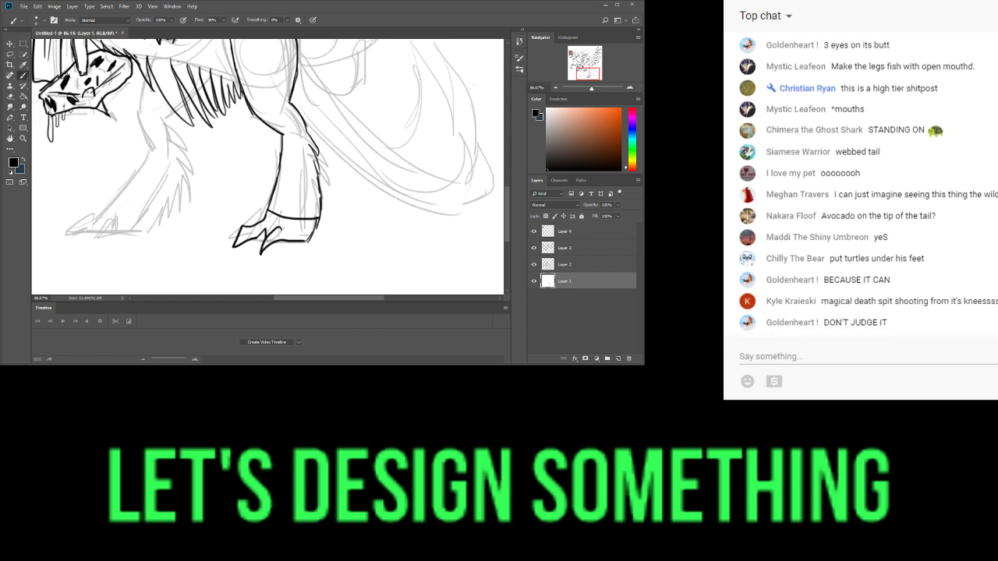
pyautogui.moveTo(315, 225); pyautogui.dragTo(333, 251)
pyautogui.moveTo(239, 242)
pyautogui.mouseDown()
pyautogui.moveTo(222, 257)
pyautogui.moveTo(267, 265)
pyautogui.moveTo(333, 248)
pyautogui.mouseUp()
pyautogui.moveTo(237, 266)
pyautogui.mouseDown()
pyautogui.moveTo(273, 280)
pyautogui.moveTo(272, 267)
pyautogui.moveTo(334, 253)
pyautogui.mouseUp()
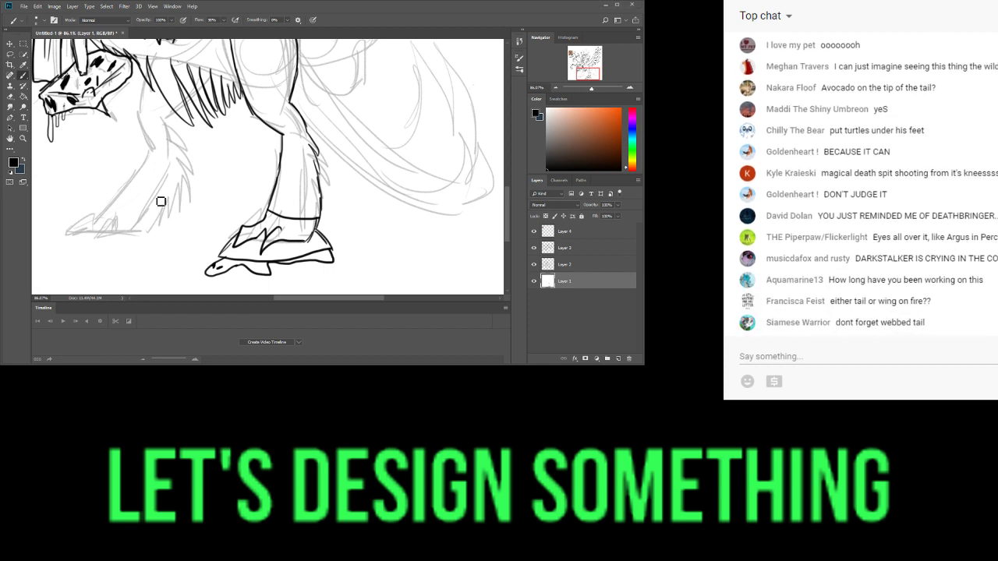
# - Ink the creature's front leg and clawed foot over the sketch, and add a turtle with an open mouth beneath it
pyautogui.moveTo(573, 78); pyautogui.dragTo(566, 79)
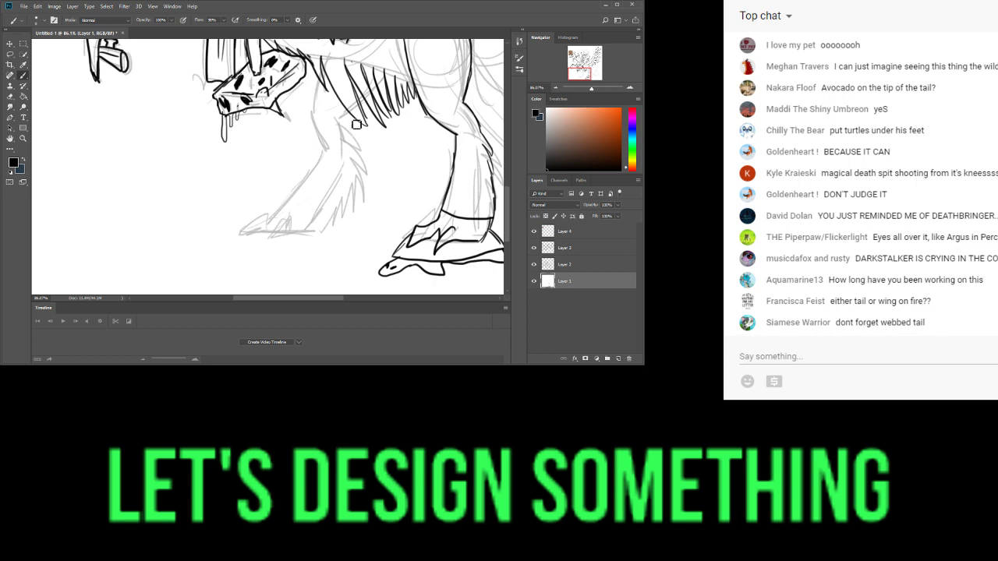
pyautogui.moveTo(325, 86)
pyautogui.mouseDown()
pyautogui.moveTo(311, 124)
pyautogui.moveTo(325, 152)
pyautogui.mouseUp()
pyautogui.moveTo(340, 114)
pyautogui.mouseDown()
pyautogui.moveTo(362, 168)
pyautogui.moveTo(315, 234)
pyautogui.mouseUp()
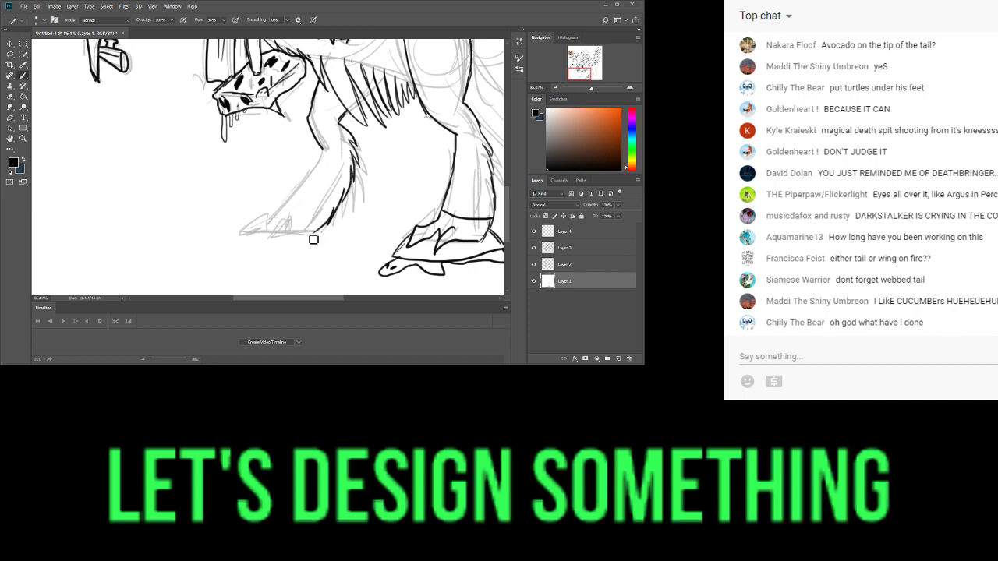
pyautogui.moveTo(325, 156)
pyautogui.mouseDown()
pyautogui.moveTo(279, 218)
pyautogui.moveTo(333, 224)
pyautogui.moveTo(281, 218)
pyautogui.moveTo(248, 238)
pyautogui.moveTo(318, 236)
pyautogui.moveTo(274, 246)
pyautogui.moveTo(320, 233)
pyautogui.mouseUp()
pyautogui.moveTo(251, 231)
pyautogui.mouseDown()
pyautogui.moveTo(233, 252)
pyautogui.moveTo(336, 250)
pyautogui.moveTo(318, 227)
pyautogui.mouseUp()
pyautogui.moveTo(242, 255)
pyautogui.mouseDown()
pyautogui.moveTo(281, 267)
pyautogui.moveTo(333, 257)
pyautogui.mouseUp()
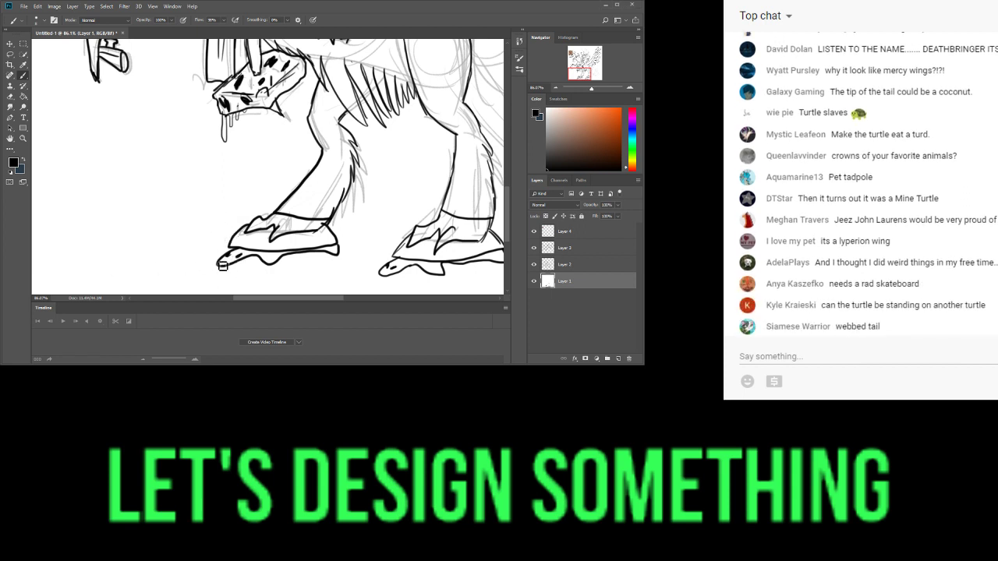
pyautogui.moveTo(220, 268)
pyautogui.mouseDown()
pyautogui.moveTo(205, 273)
pyautogui.moveTo(217, 259)
pyautogui.mouseUp()
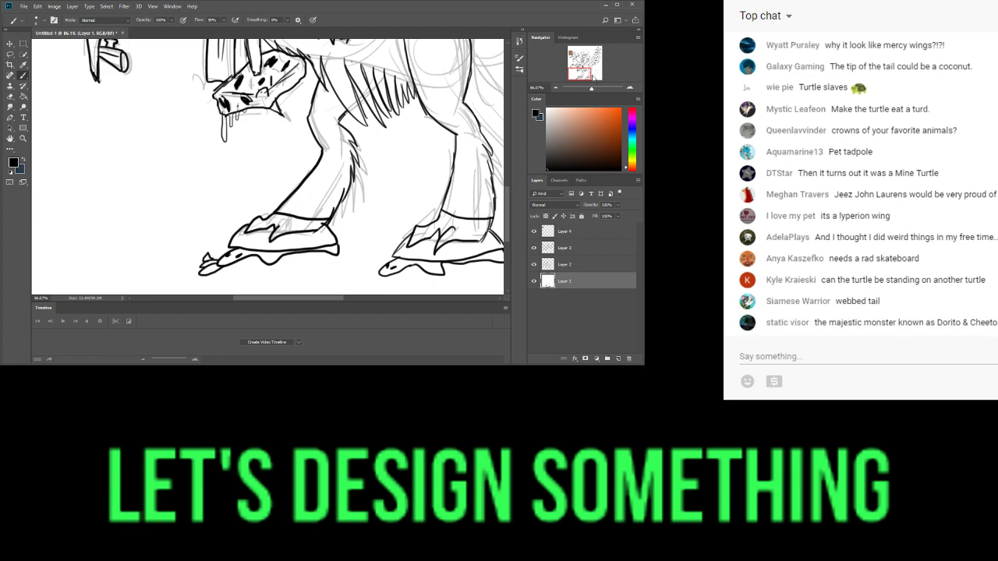
# - Hide Layer 2, Layer 3 and Layer 4 so that only Layer 1 is displayed
pyautogui.click(558, 99)
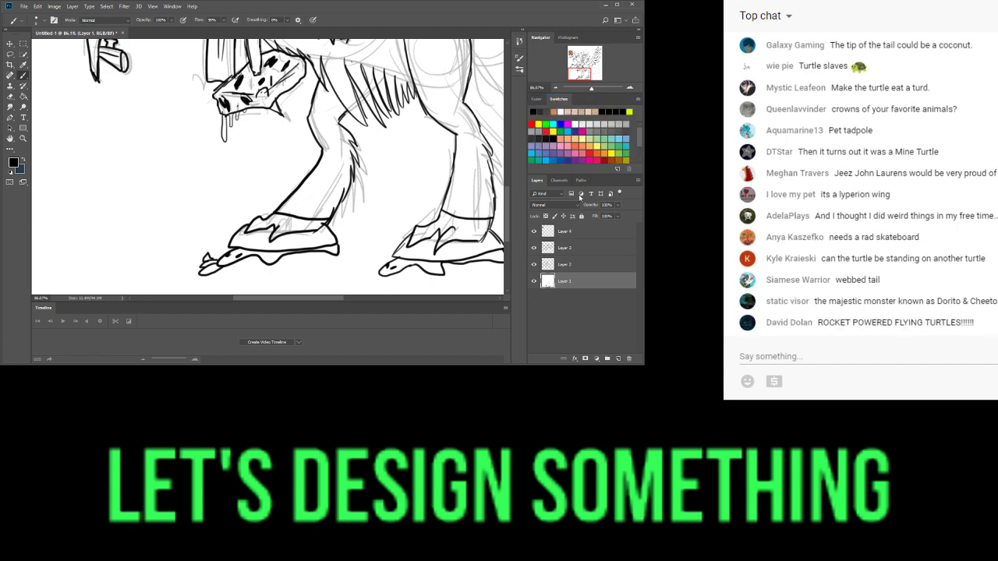
pyautogui.click(534, 282)
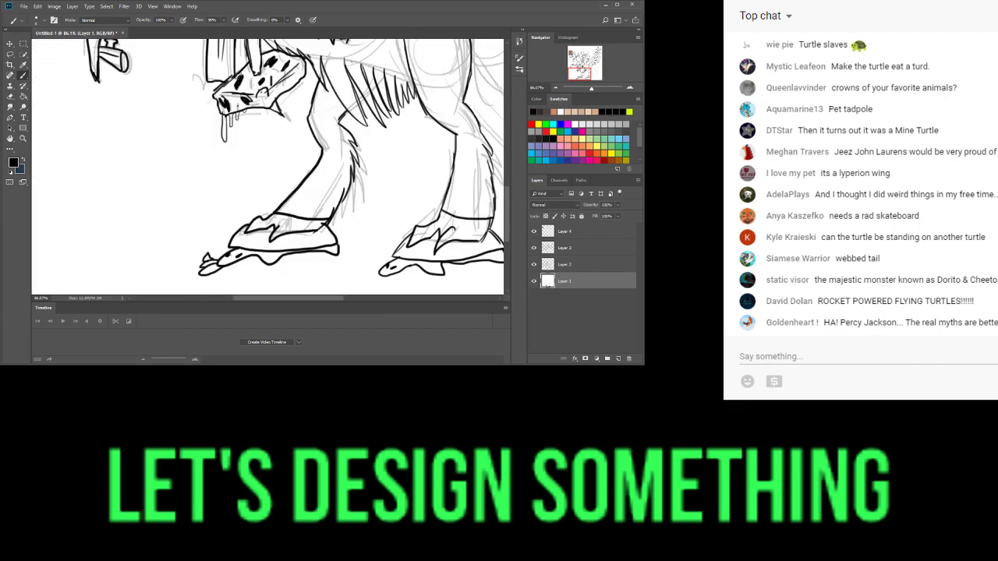
pyautogui.moveTo(598, 92); pyautogui.dragTo(589, 91)
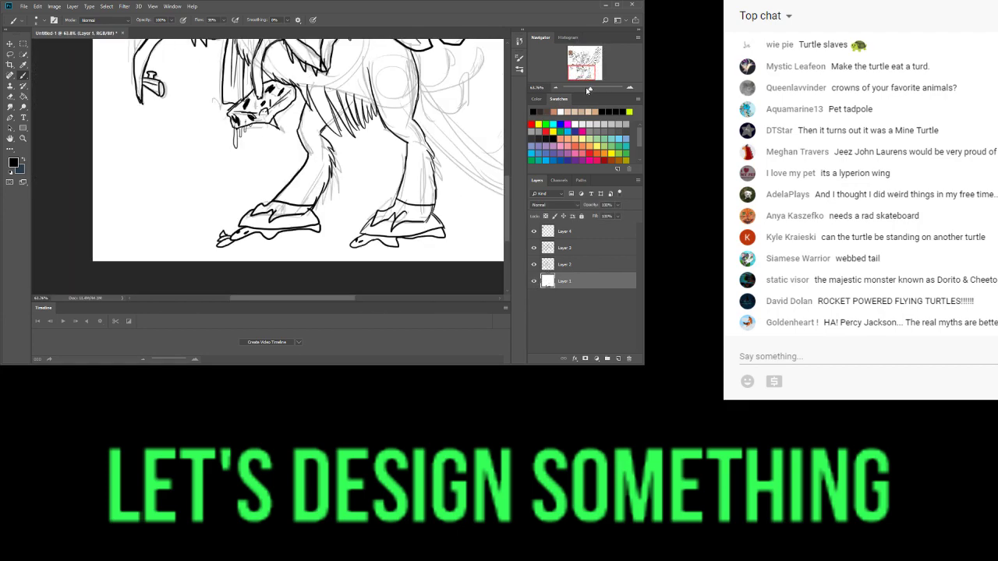
pyautogui.click(534, 265)
pyautogui.click(534, 248)
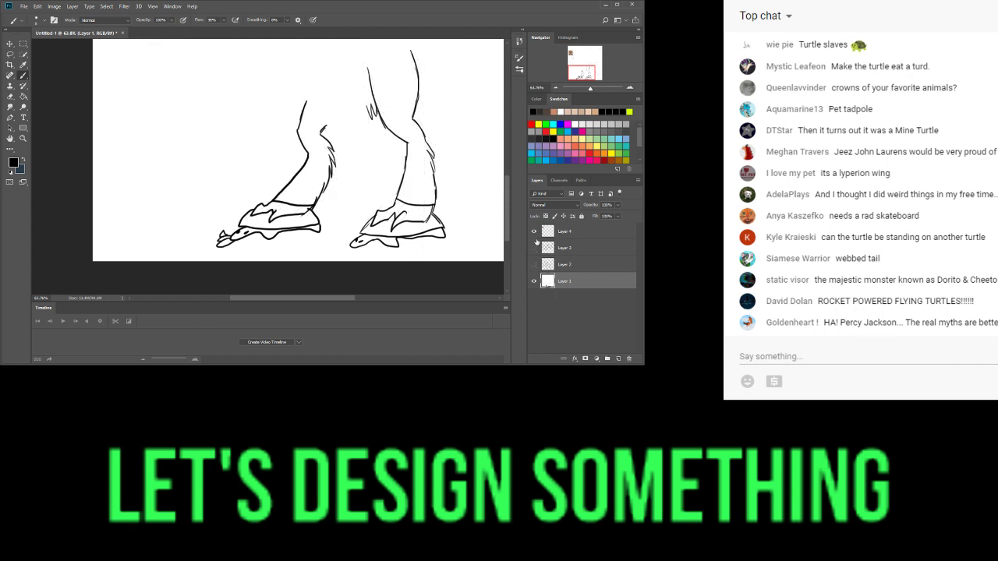
pyautogui.click(534, 232)
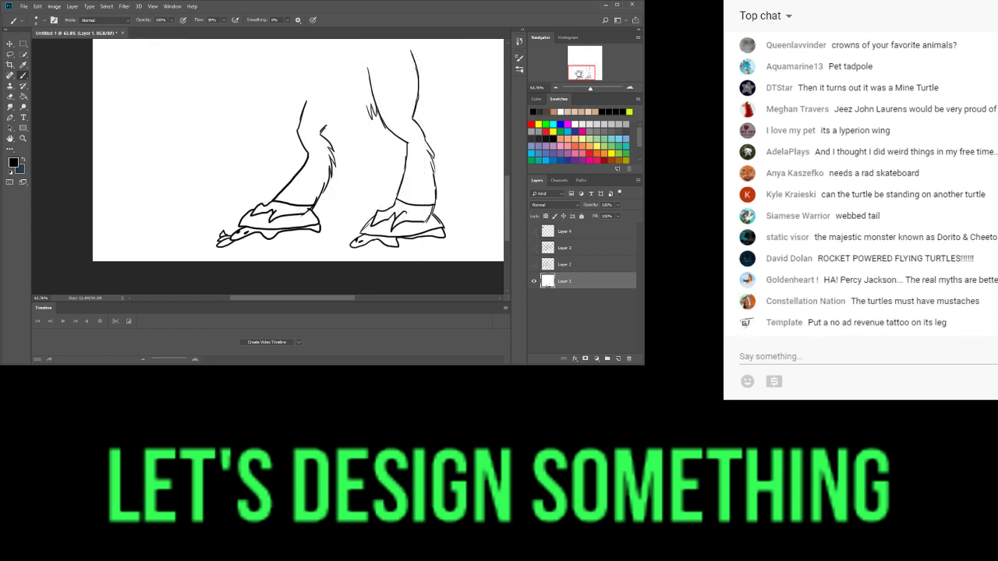
# - Select the white background of Layer 1 with the Magic Wand and delete it, keeping the inked legs
pyautogui.moveTo(590, 89); pyautogui.dragTo(585, 89)
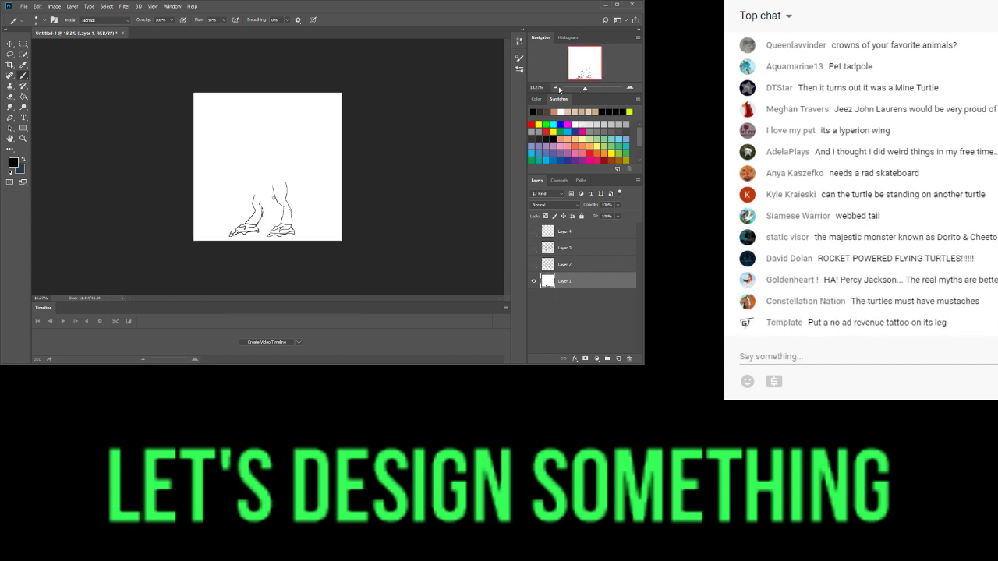
pyautogui.click(10, 46)
pyautogui.click(24, 55)
pyautogui.moveTo(222, 111)
pyautogui.mouseDown()
pyautogui.moveTo(327, 163)
pyautogui.moveTo(281, 140)
pyautogui.mouseUp()
pyautogui.moveTo(586, 89); pyautogui.dragTo(581, 93)
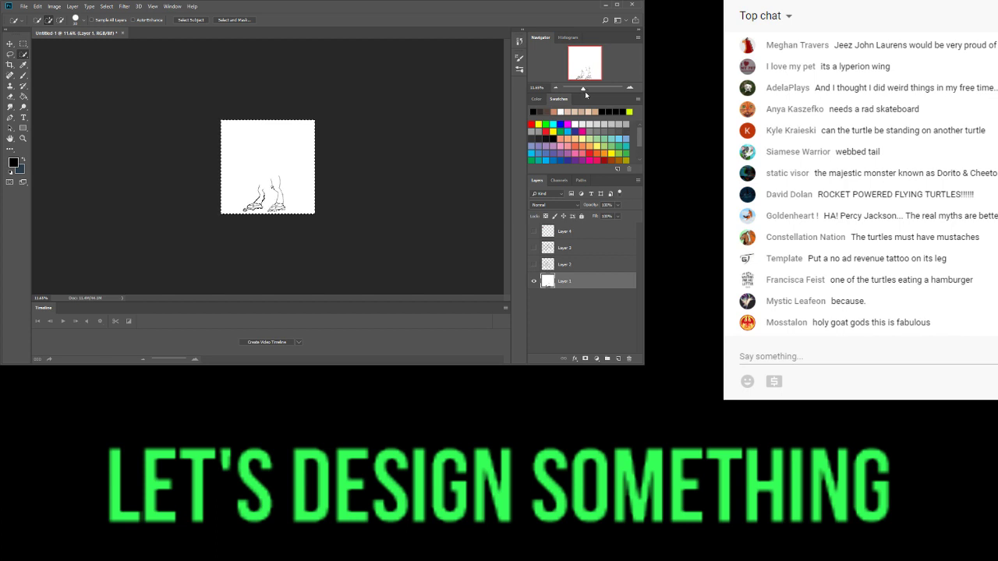
pyautogui.click(586, 87)
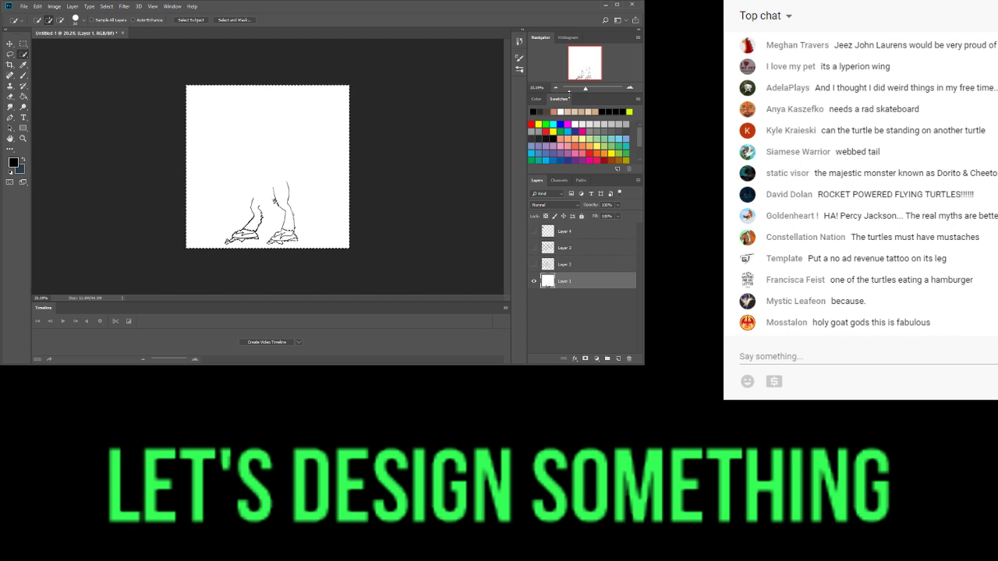
pyautogui.click(36, 62)
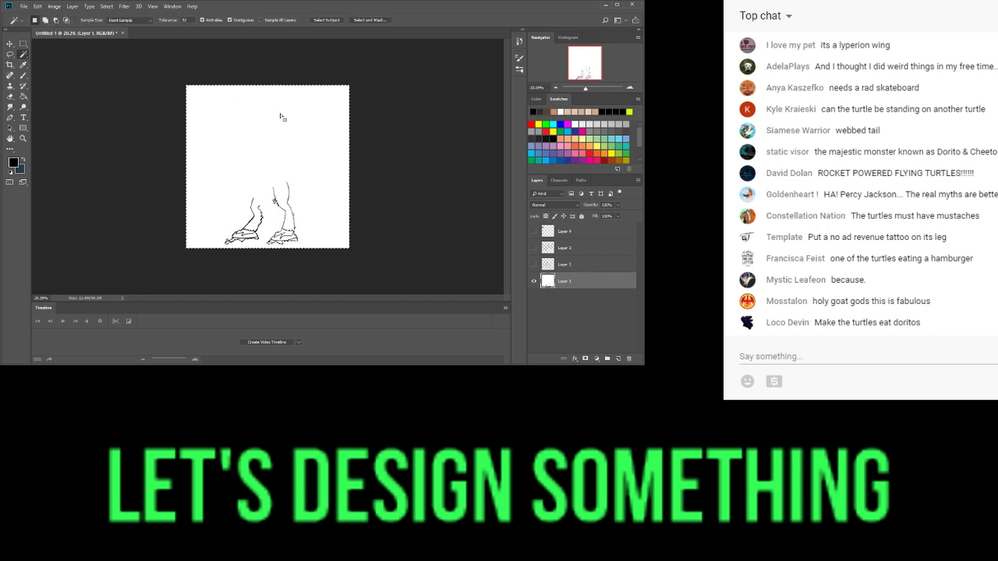
pyautogui.click(299, 127)
pyautogui.click(263, 146)
pyautogui.press('Delete')
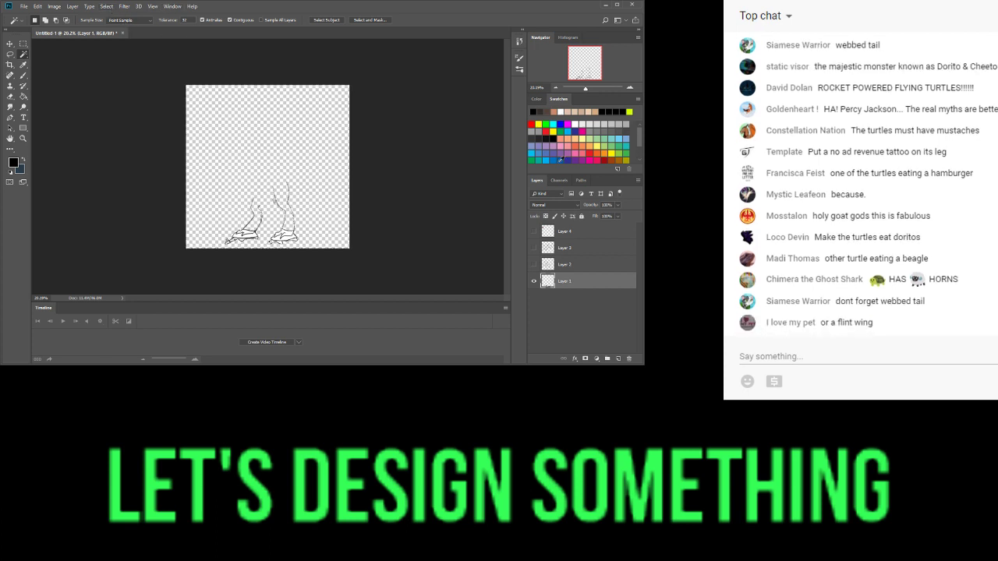
# - Add a new layer beneath Layer 1 and fill it with white using the Paint Bucket
pyautogui.moveTo(586, 89); pyautogui.dragTo(583, 92)
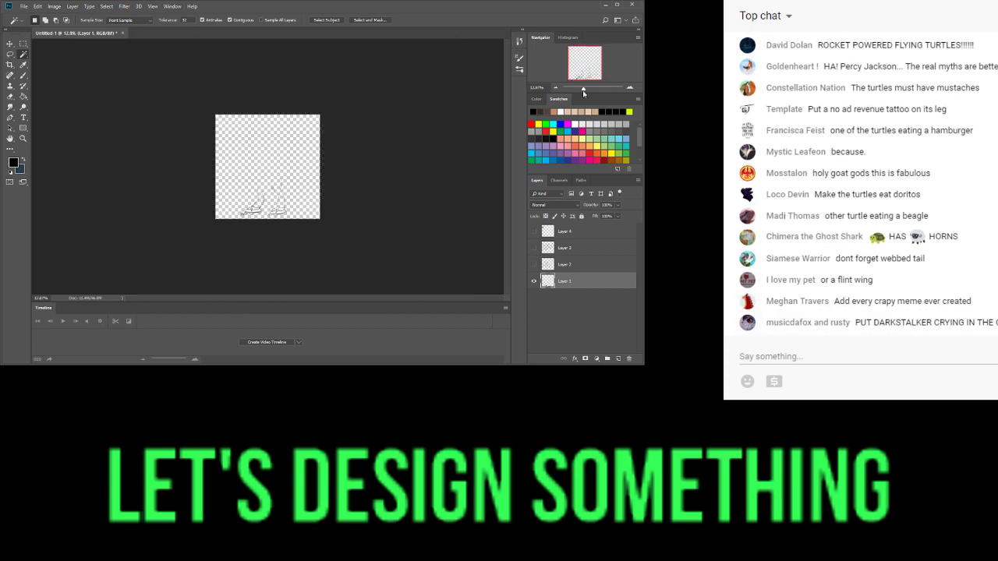
pyautogui.click(617, 360)
pyautogui.moveTo(589, 281); pyautogui.dragTo(585, 305)
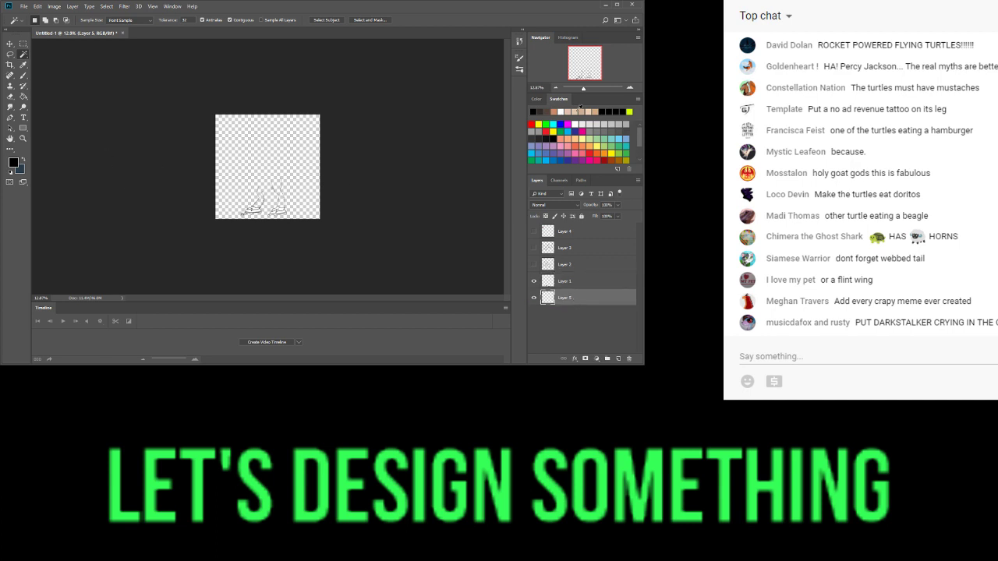
pyautogui.click(536, 99)
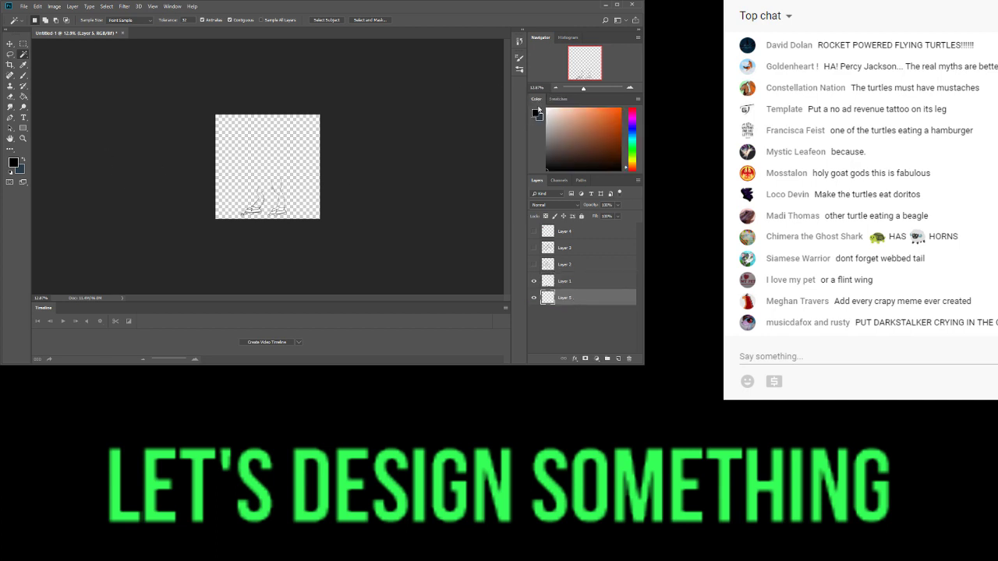
pyautogui.click(547, 111)
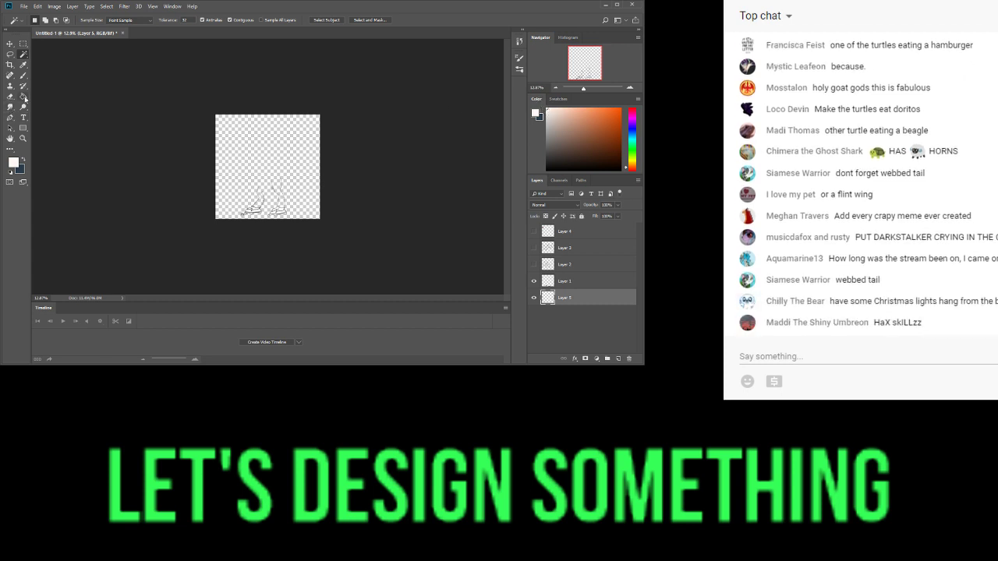
pyautogui.click(24, 97)
pyautogui.click(278, 139)
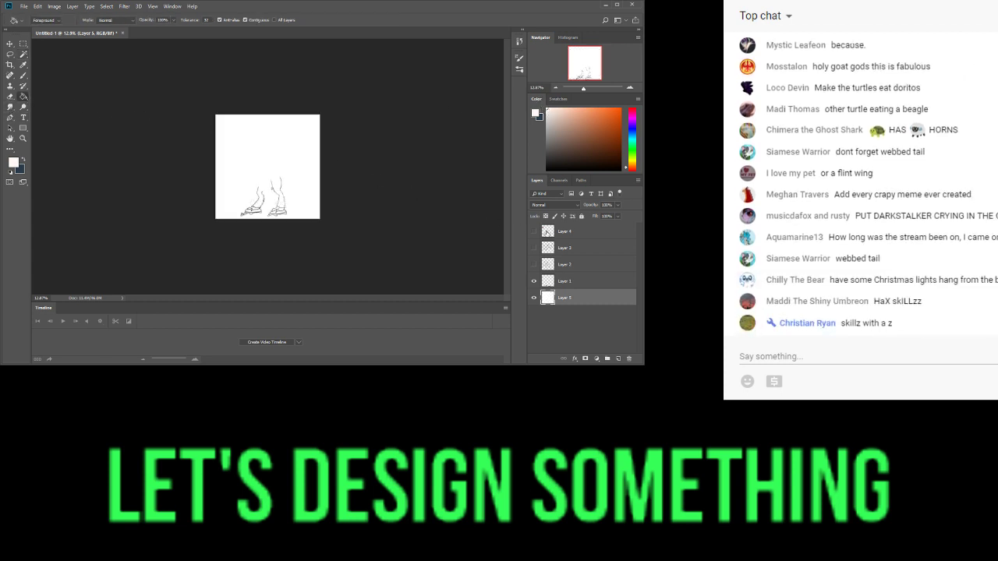
# - Select Layer 1 and make Layer 2, Layer 3 and Layer 4 visible again
pyautogui.click(559, 282)
pyautogui.click(535, 249)
pyautogui.click(534, 264)
pyautogui.click(534, 232)
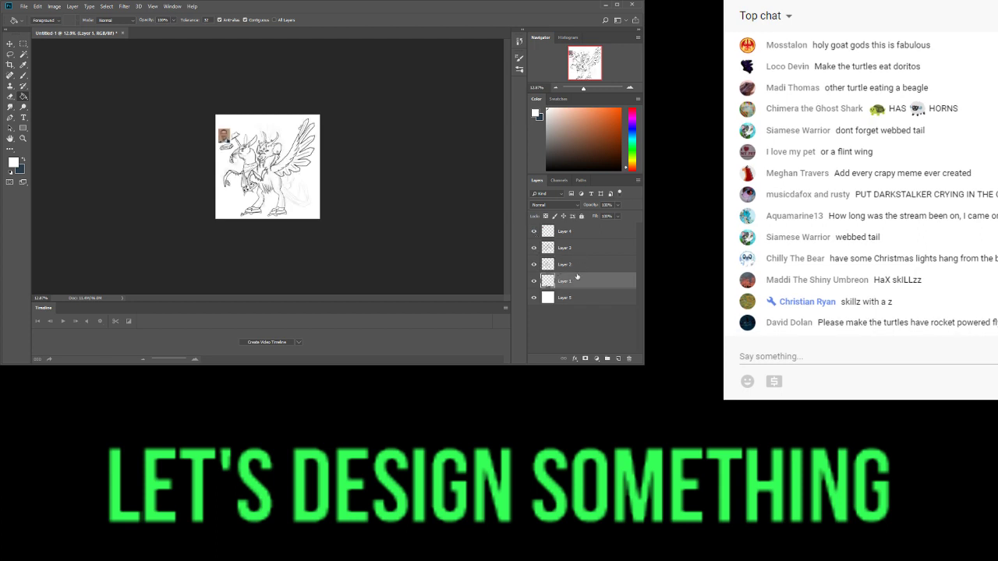
# - Move Layer 1 above Layer 2 and merge Layer 3 down into it
pyautogui.moveTo(564, 282); pyautogui.dragTo(562, 250)
pyautogui.click(564, 248)
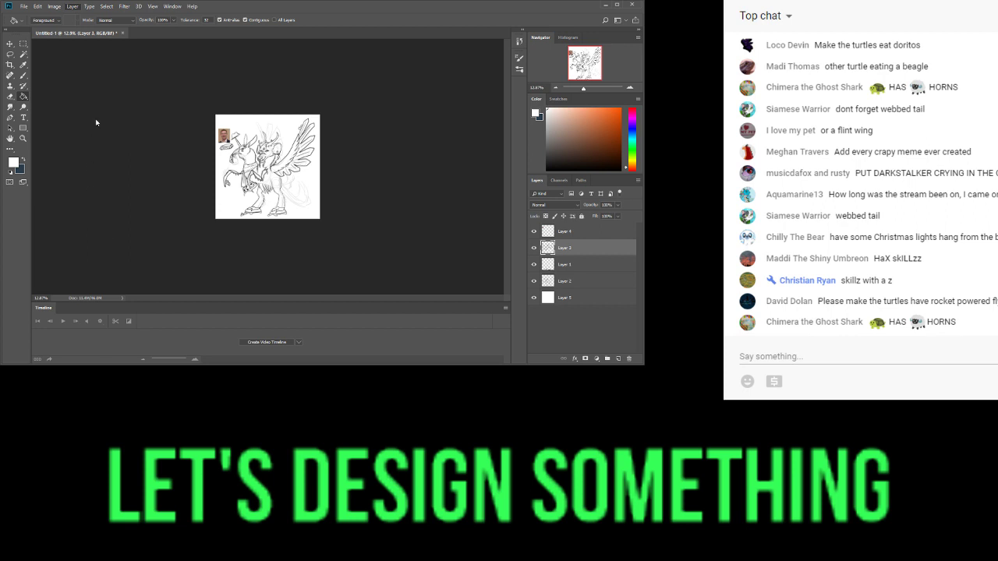
pyautogui.press('Delete')
pyautogui.click(535, 248)
pyautogui.click(534, 248)
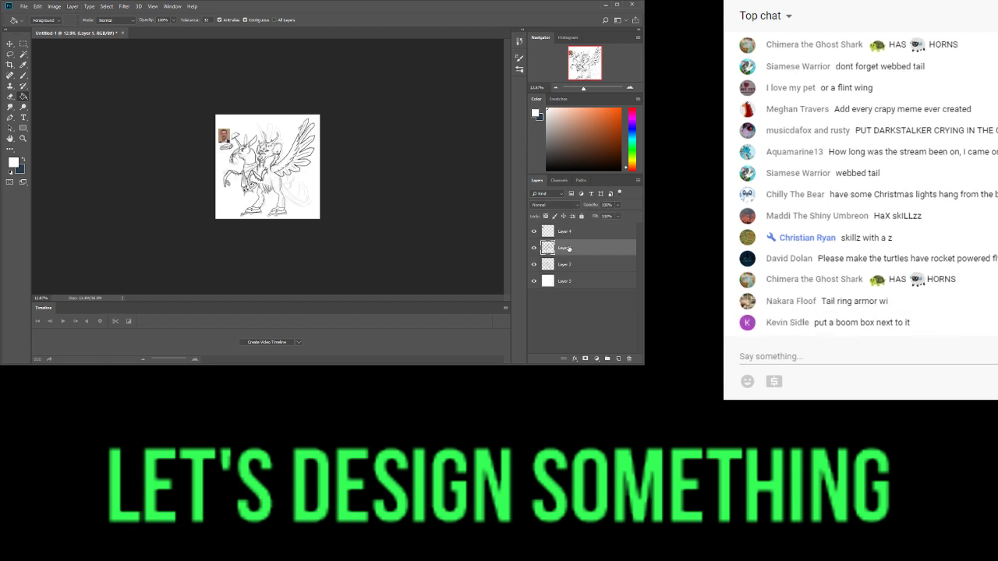
# - Ink curling tendrils with rounded tips behind the hind leg, below the wing, using the Brush tool in black
pyautogui.click(593, 88)
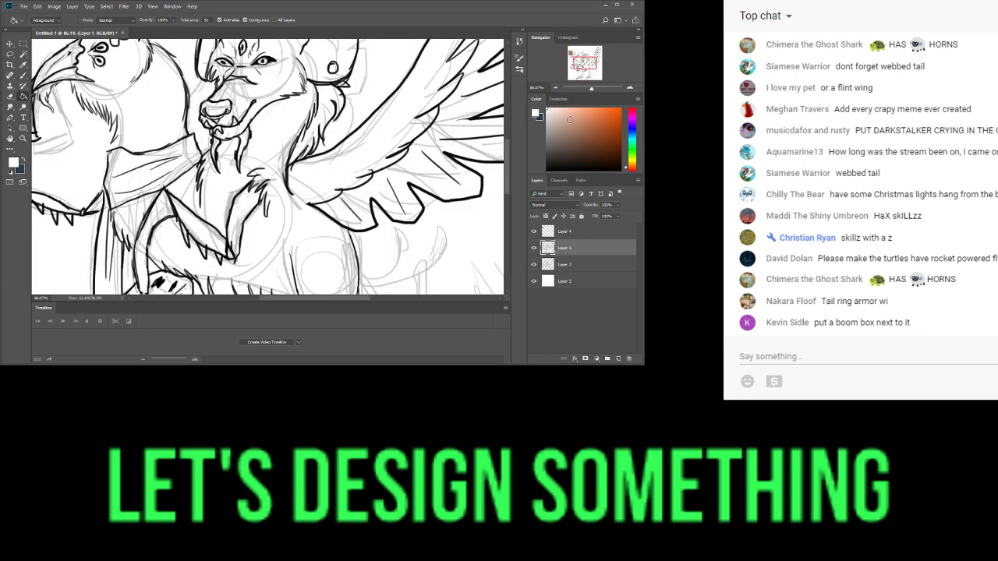
pyautogui.moveTo(570, 119); pyautogui.dragTo(522, 167)
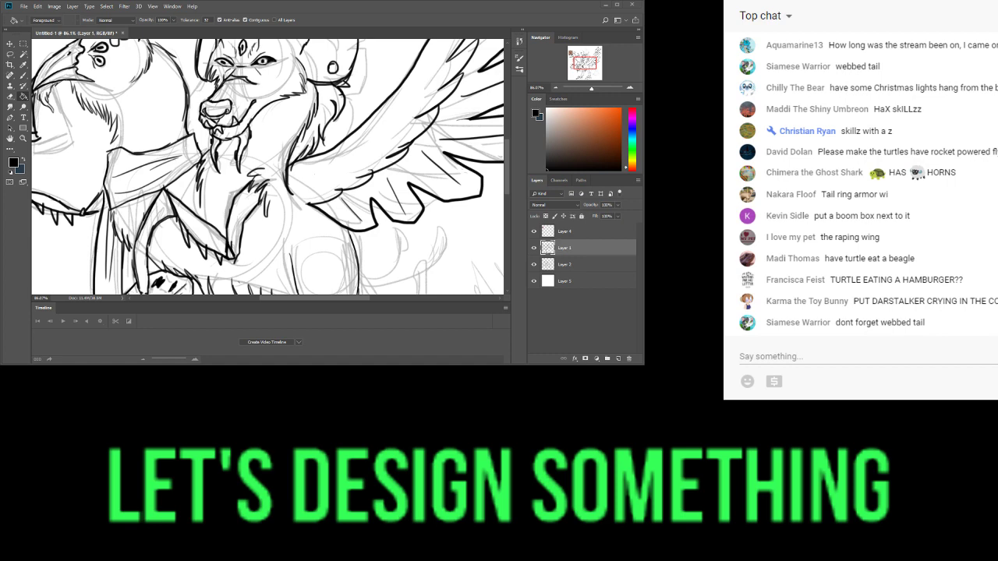
pyautogui.moveTo(594, 76)
pyautogui.mouseDown()
pyautogui.moveTo(588, 66)
pyautogui.moveTo(599, 77)
pyautogui.mouseUp()
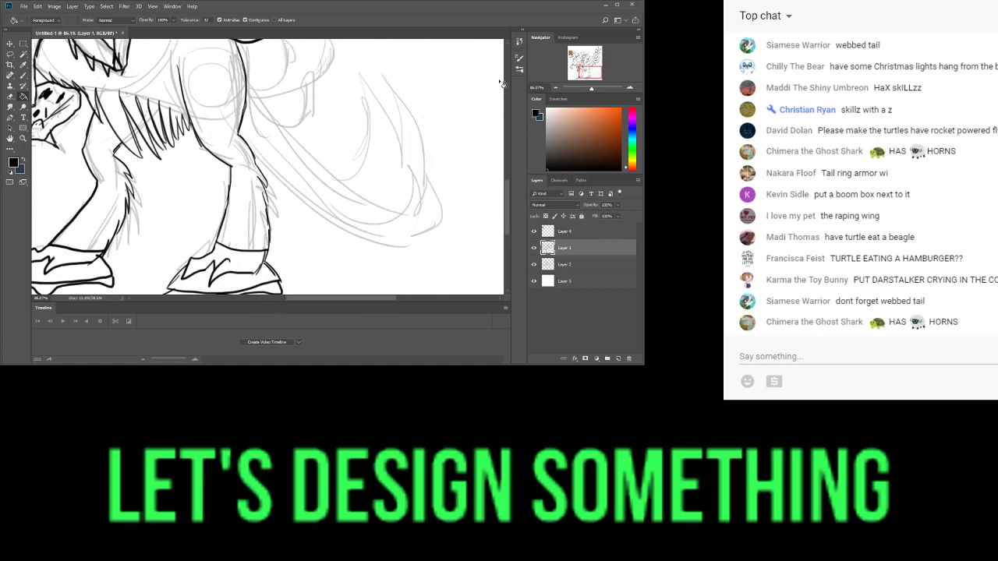
pyautogui.click(23, 76)
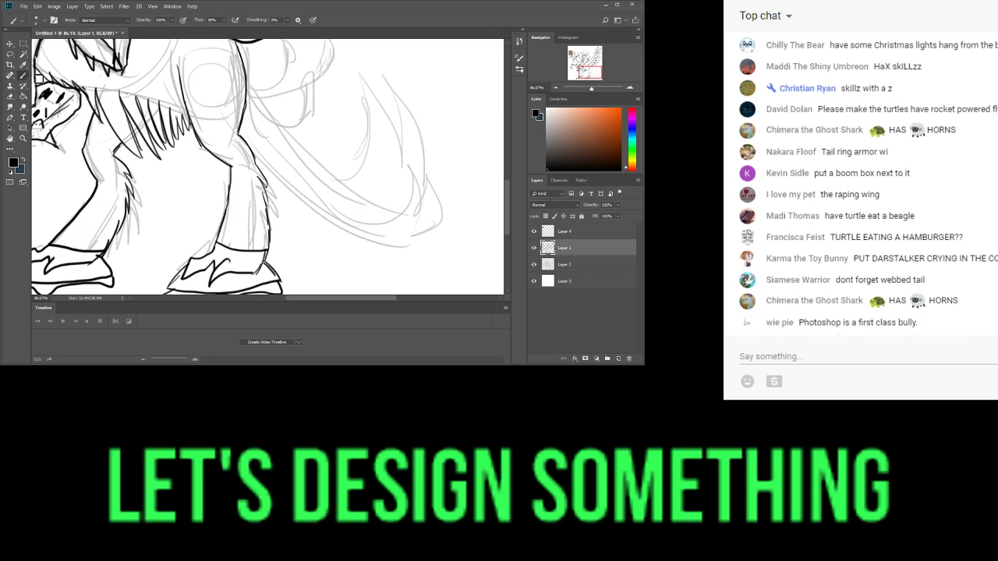
pyautogui.moveTo(243, 49)
pyautogui.mouseDown()
pyautogui.moveTo(266, 86)
pyautogui.moveTo(303, 102)
pyautogui.mouseUp()
pyautogui.moveTo(241, 50)
pyautogui.mouseDown()
pyautogui.moveTo(300, 66)
pyautogui.moveTo(314, 53)
pyautogui.mouseUp()
pyautogui.moveTo(245, 51)
pyautogui.mouseDown()
pyautogui.moveTo(321, 76)
pyautogui.moveTo(353, 59)
pyautogui.mouseUp()
pyautogui.hotkey('ctrl', 'z')
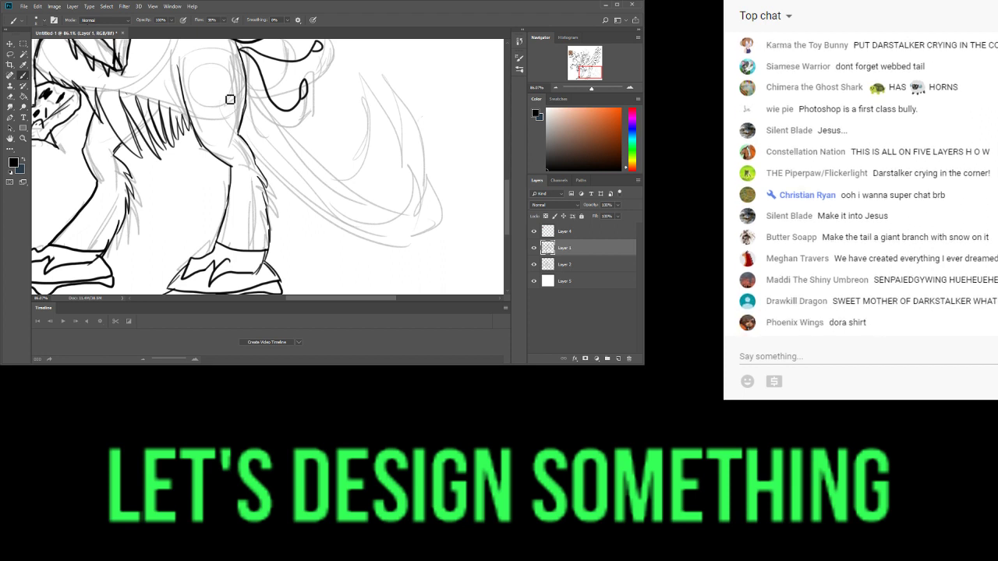
pyautogui.moveTo(248, 78)
pyautogui.mouseDown()
pyautogui.moveTo(301, 154)
pyautogui.moveTo(297, 140)
pyautogui.moveTo(290, 149)
pyautogui.moveTo(291, 84)
pyautogui.moveTo(294, 50)
pyautogui.mouseUp()
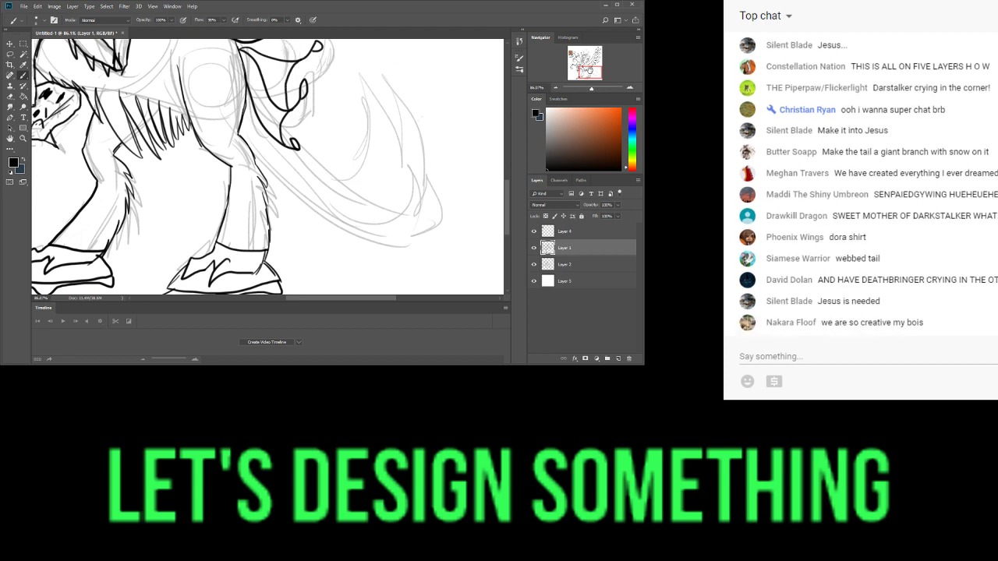
# - Ink the lower edge of the sweeping tail and its jagged tip over the sketch
pyautogui.moveTo(366, 102); pyautogui.dragTo(399, 134)
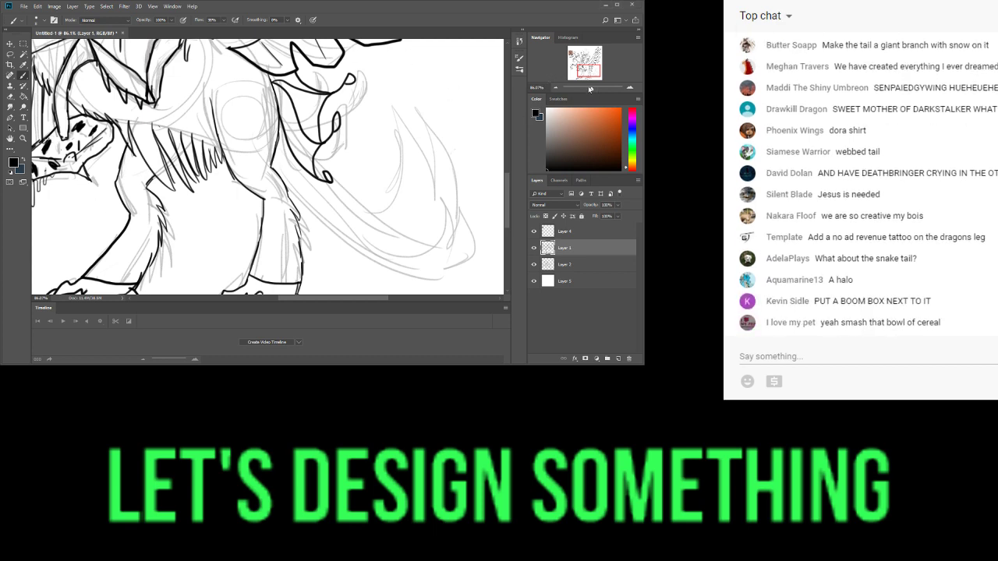
pyautogui.moveTo(589, 88); pyautogui.dragTo(587, 88)
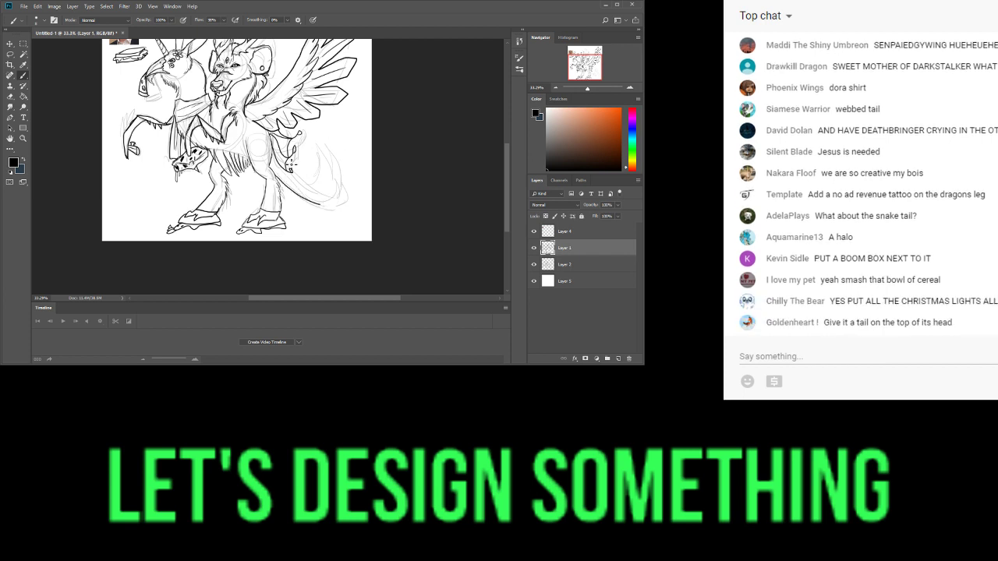
pyautogui.moveTo(300, 170)
pyautogui.mouseDown()
pyautogui.moveTo(336, 195)
pyautogui.moveTo(303, 189)
pyautogui.moveTo(296, 183)
pyautogui.moveTo(329, 208)
pyautogui.moveTo(323, 203)
pyautogui.moveTo(343, 184)
pyautogui.mouseUp()
# - Duplicate Layer 5 and merge the copy back down into it
pyautogui.keyDown('ctrl'); pyautogui.keyDown('alt'); pyautogui.click(337, 191); pyautogui.keyUp('alt'); pyautogui.keyUp('ctrl')
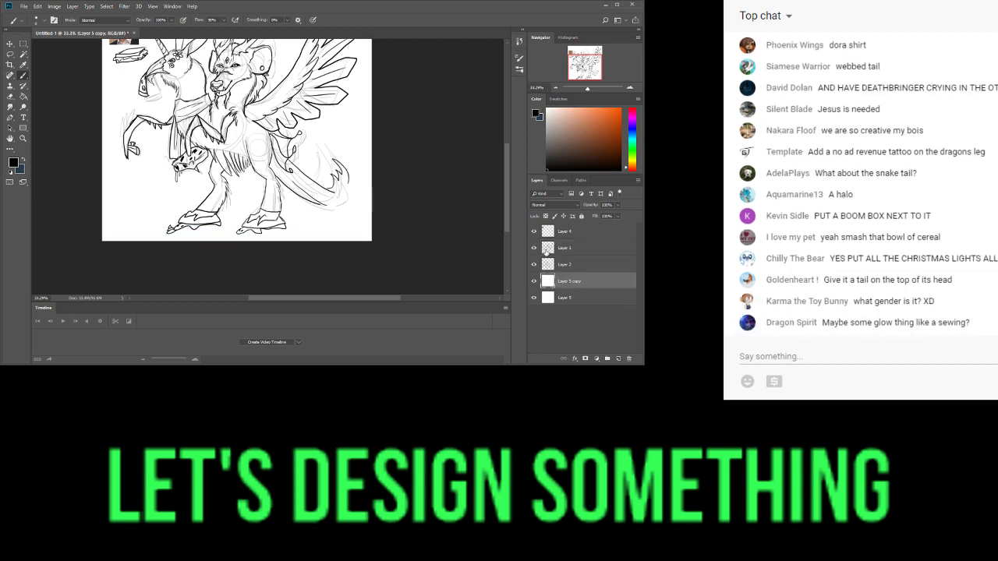
pyautogui.hotkey('ctrl', 'e')
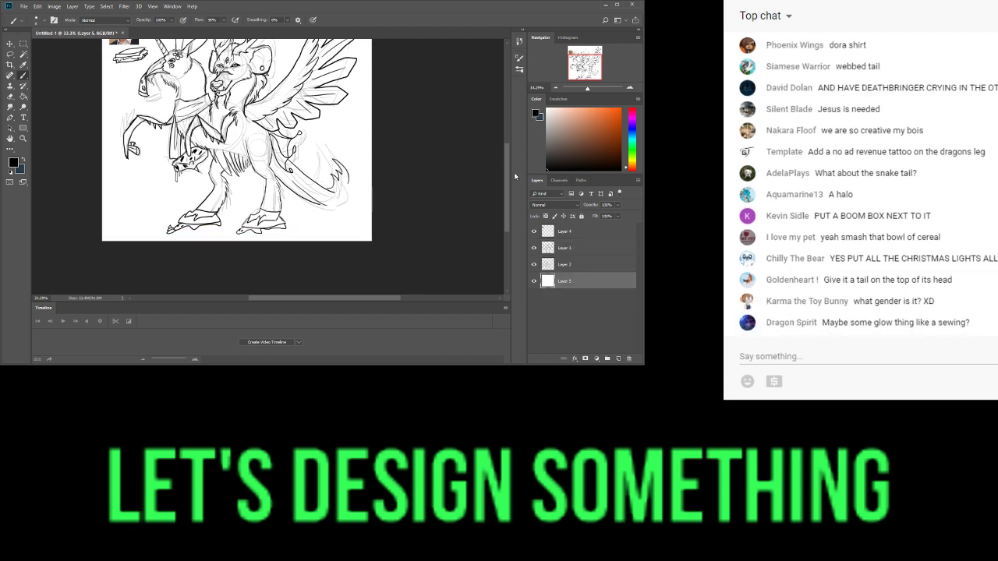
# - Erase the jagged tail tip on Layer 1 and re-ink it in black as a wide, upward-curling pointed end
pyautogui.click(562, 250)
pyautogui.click(534, 248)
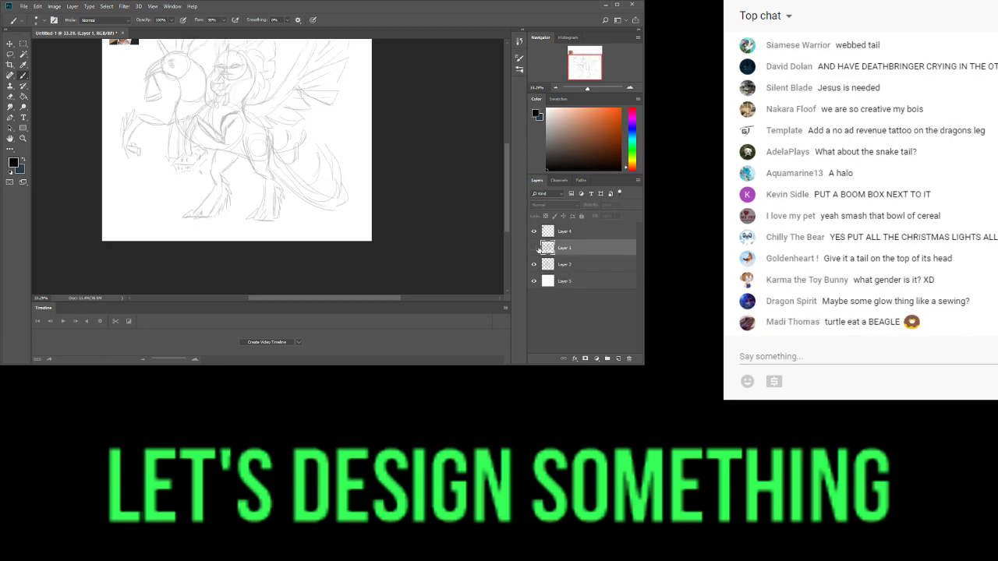
pyautogui.click(534, 248)
pyautogui.click(10, 97)
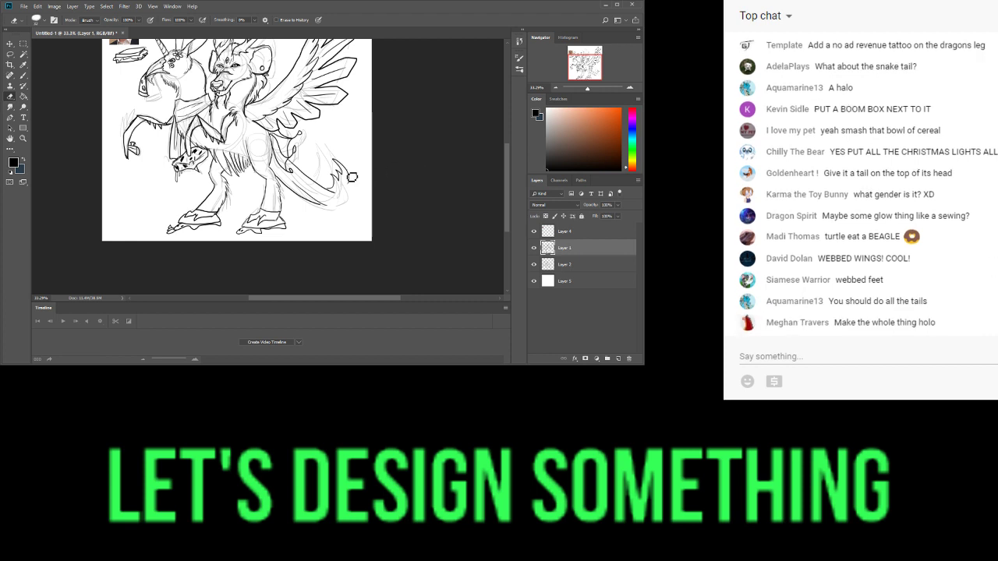
pyautogui.scroll(1, 347, 174)
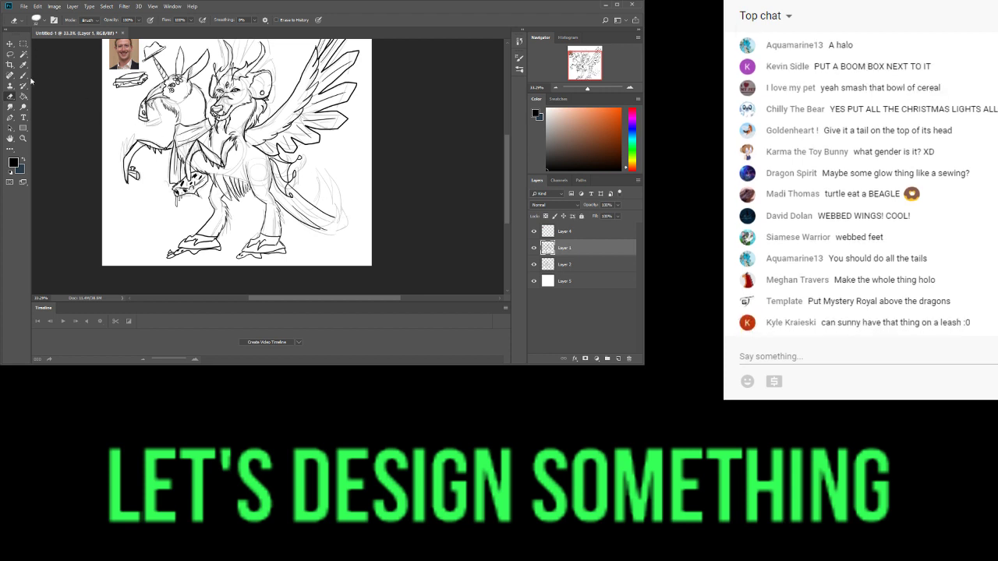
pyautogui.press('b')
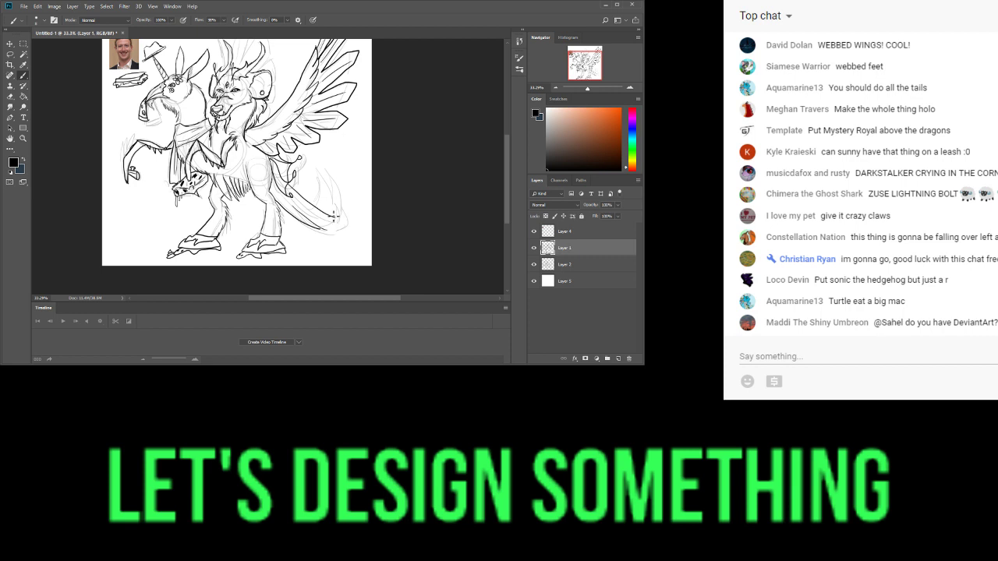
pyautogui.moveTo(337, 222)
pyautogui.mouseDown()
pyautogui.moveTo(347, 190)
pyautogui.moveTo(365, 220)
pyautogui.moveTo(349, 232)
pyautogui.moveTo(324, 232)
pyautogui.moveTo(312, 215)
pyautogui.moveTo(340, 232)
pyautogui.moveTo(318, 213)
pyautogui.moveTo(359, 219)
pyautogui.mouseUp()
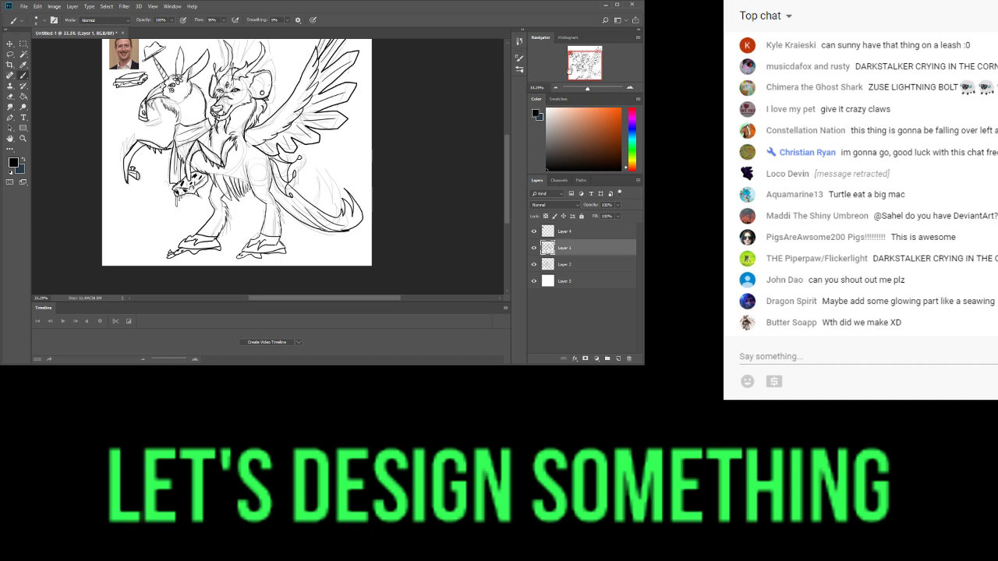
pyautogui.moveTo(583, 52); pyautogui.dragTo(584, 49)
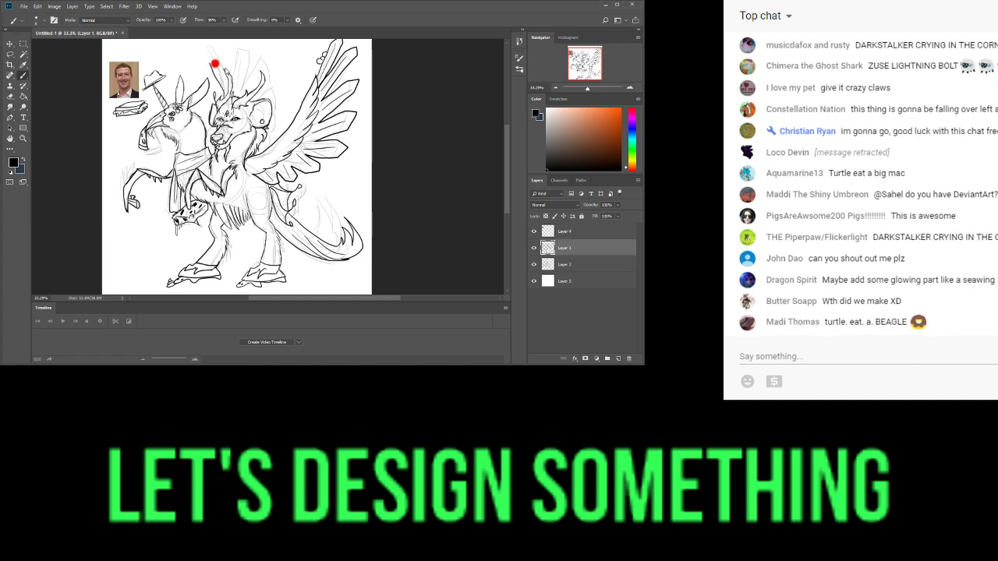
pyautogui.moveTo(216, 64)
pyautogui.mouseDown()
pyautogui.moveTo(167, 48)
pyautogui.moveTo(192, 96)
pyautogui.moveTo(147, 50)
pyautogui.moveTo(82, 56)
pyautogui.moveTo(196, 86)
pyautogui.moveTo(178, 95)
pyautogui.mouseUp()
pyautogui.click(179, 93)
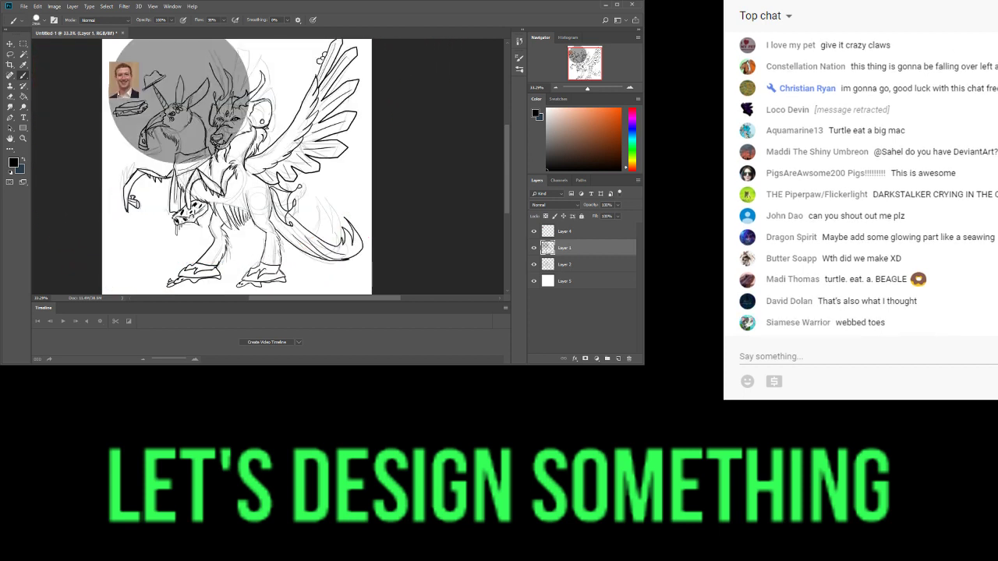
pyautogui.hotkey('ctrl', 'z')
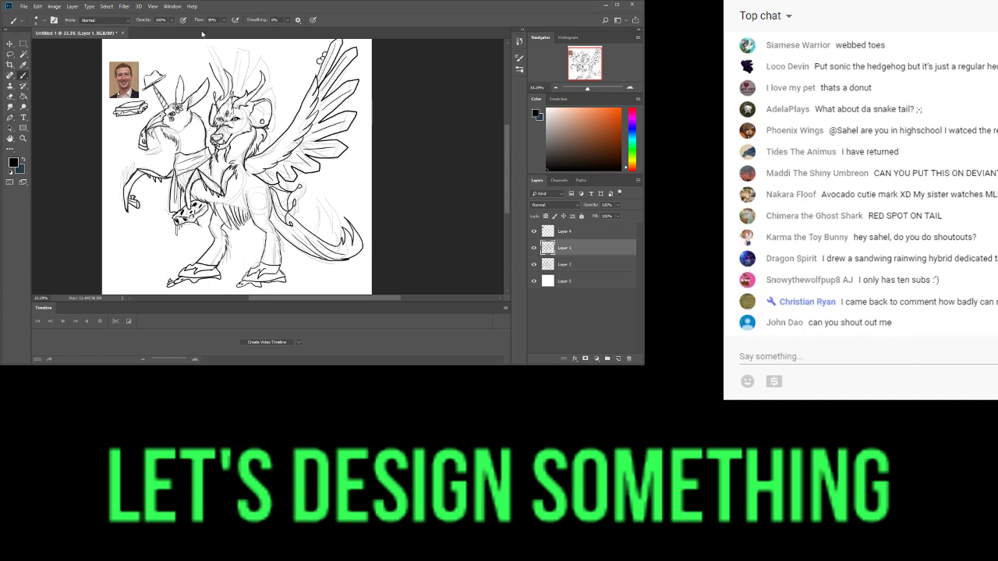
pyautogui.click(180, 93)
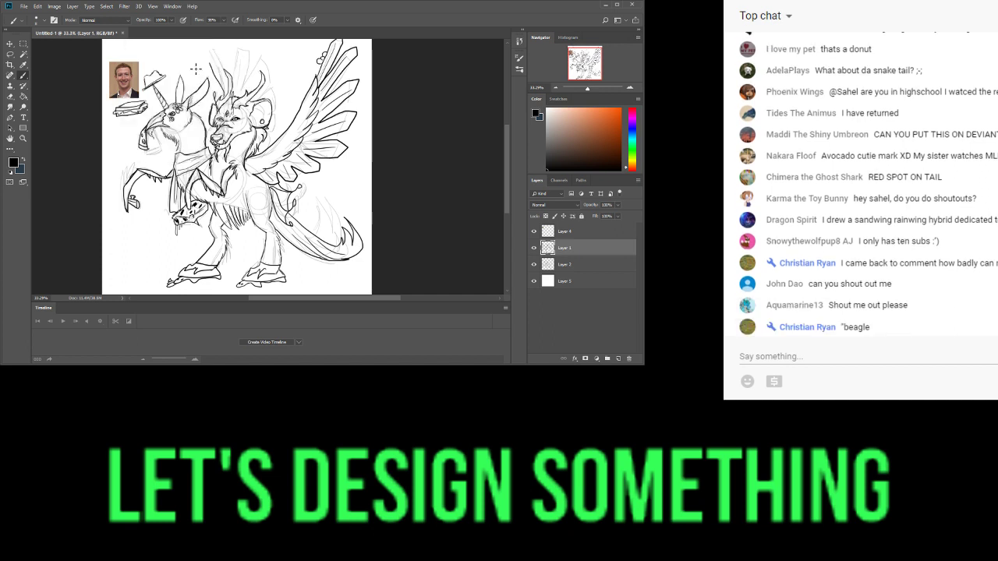
pyautogui.press('e')
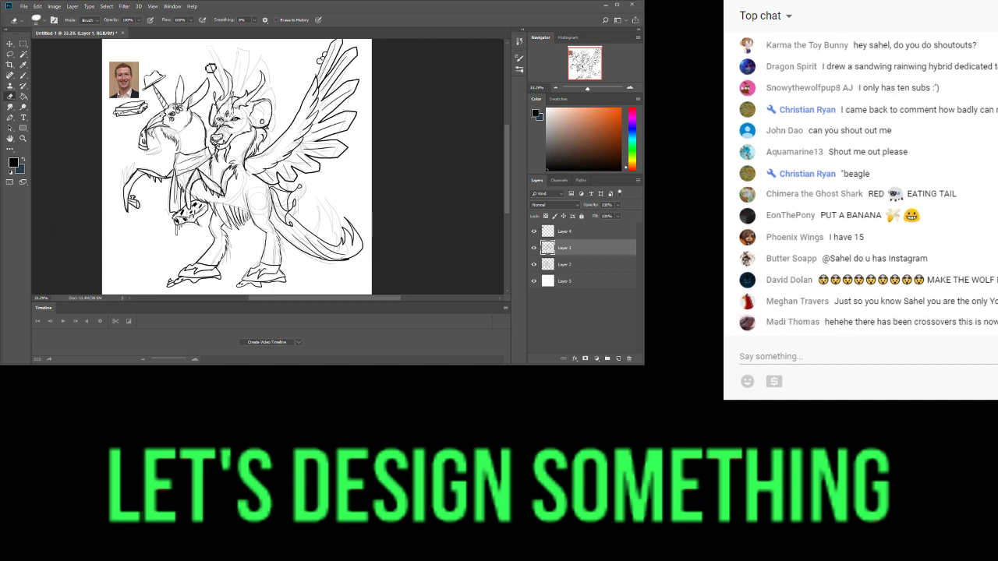
pyautogui.scroll(1, 210, 68)
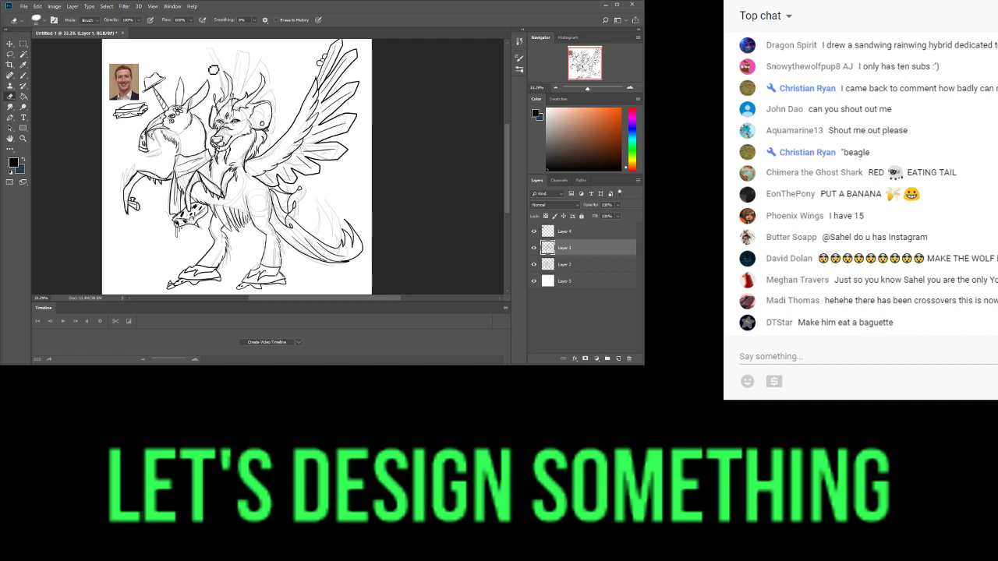
# - Ink a closed umbrella beneath the raised front claw and tall feathers around the wolf head in black on Layer 1
pyautogui.click(23, 76)
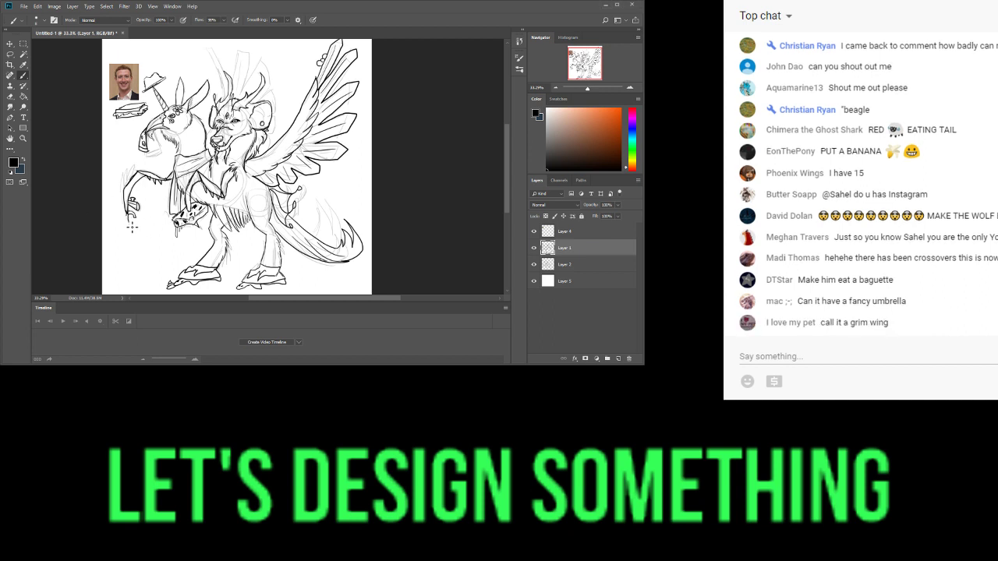
pyautogui.moveTo(117, 220)
pyautogui.mouseDown()
pyautogui.moveTo(127, 227)
pyautogui.moveTo(131, 287)
pyautogui.mouseUp()
pyautogui.moveTo(122, 226); pyautogui.dragTo(131, 291)
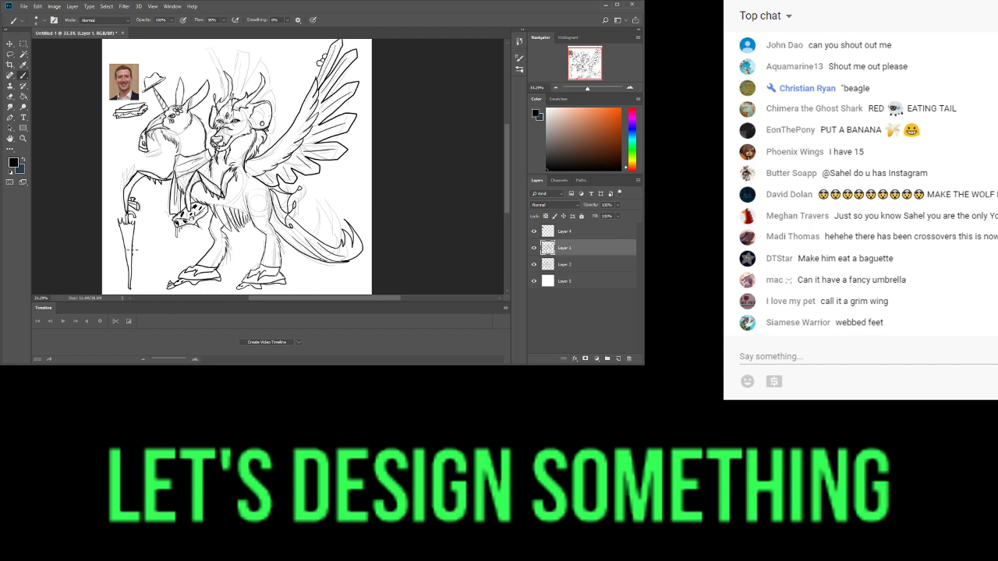
pyautogui.moveTo(129, 232); pyautogui.dragTo(130, 261)
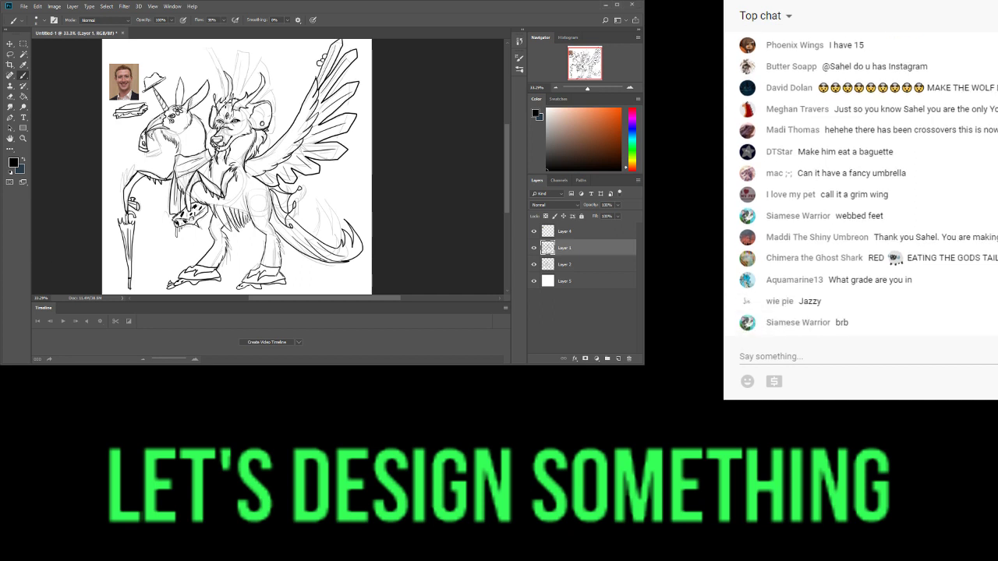
pyautogui.moveTo(226, 102)
pyautogui.mouseDown()
pyautogui.moveTo(223, 61)
pyautogui.moveTo(210, 51)
pyautogui.moveTo(232, 77)
pyautogui.moveTo(244, 72)
pyautogui.moveTo(237, 81)
pyautogui.moveTo(240, 51)
pyautogui.moveTo(251, 55)
pyautogui.moveTo(248, 76)
pyautogui.moveTo(260, 63)
pyautogui.moveTo(277, 92)
pyautogui.moveTo(271, 156)
pyautogui.mouseUp()
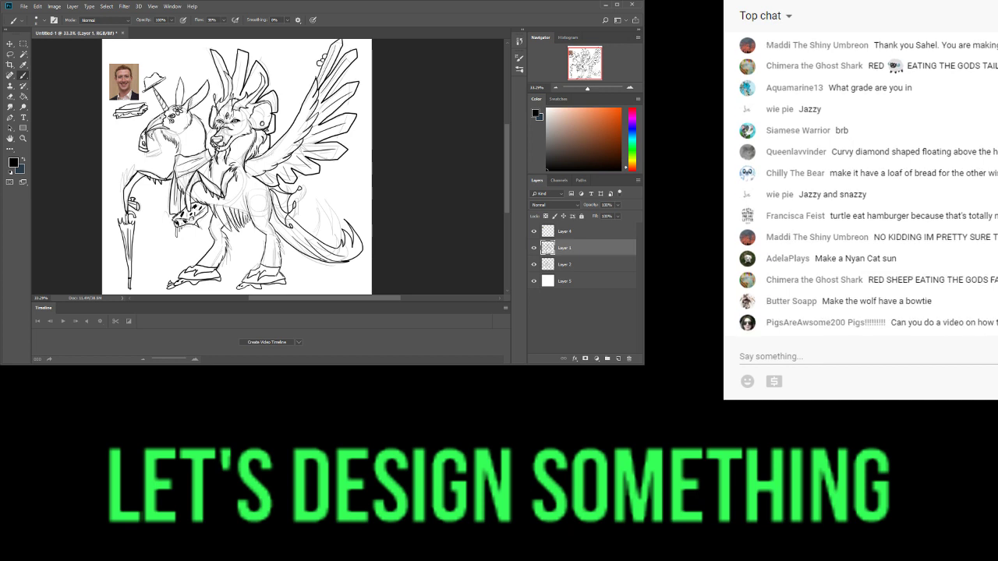
# - Delete the sketch layer, Layer 2, and make Layer 1 the active layer
pyautogui.click(548, 264)
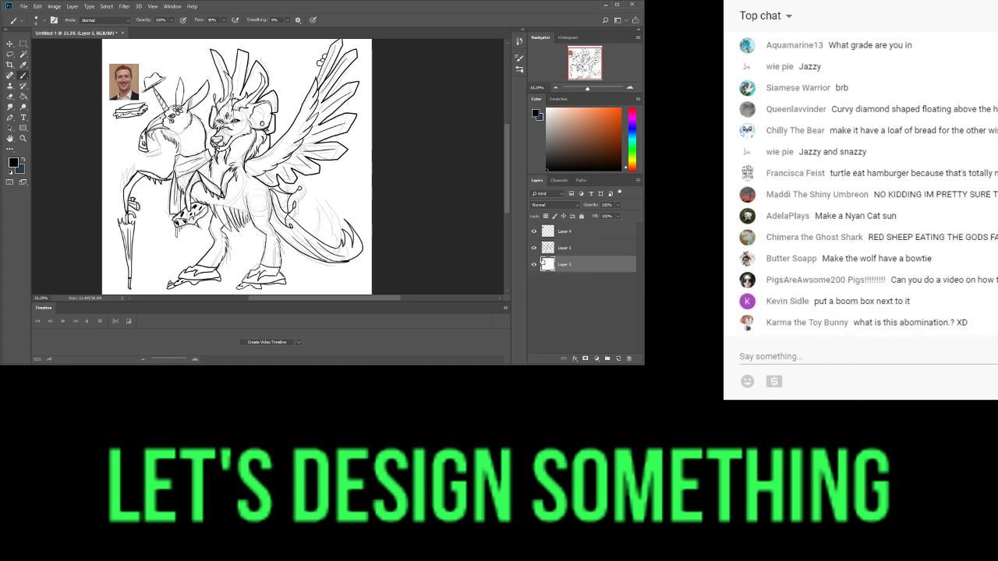
pyautogui.press('Delete')
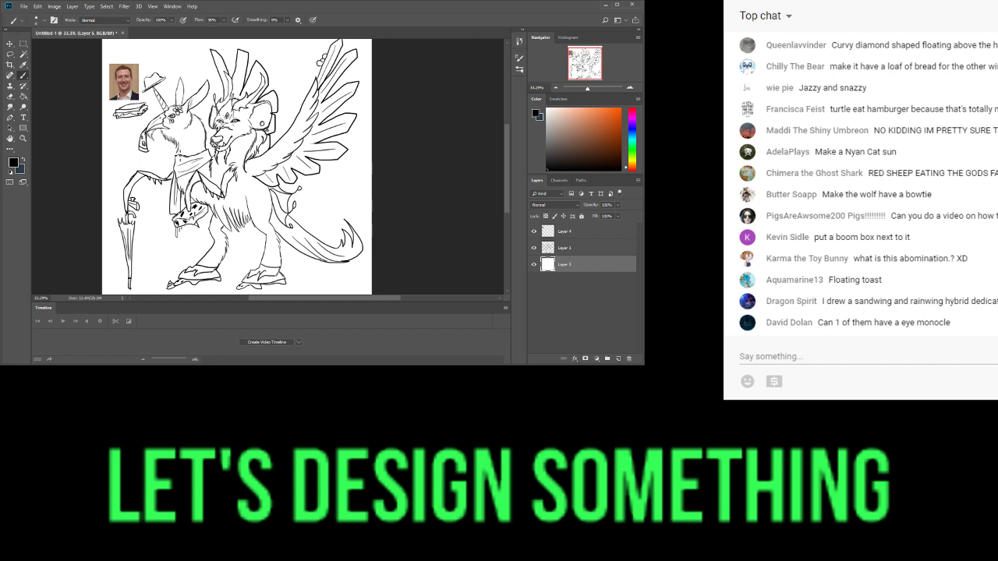
pyautogui.click(570, 248)
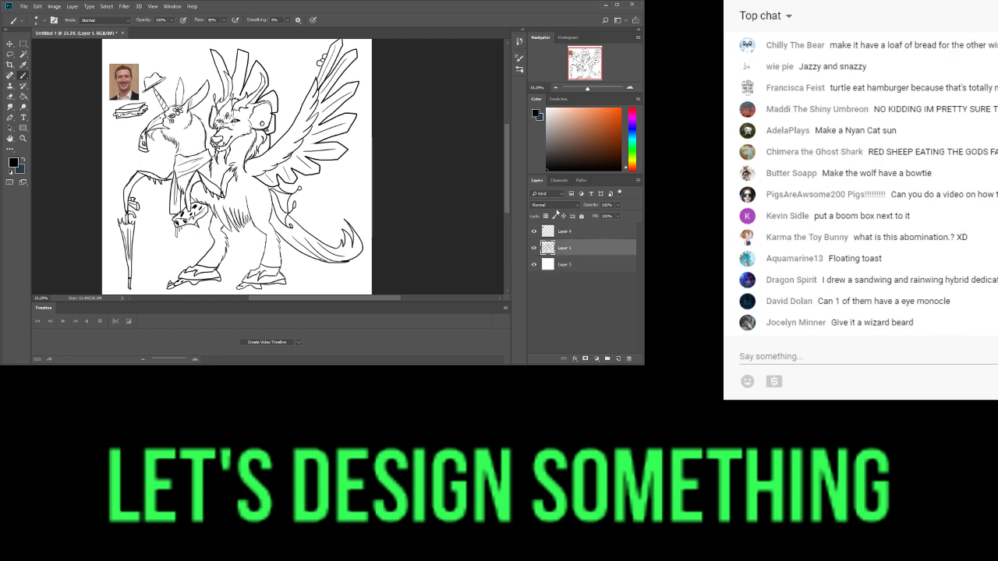
pyautogui.click(592, 89)
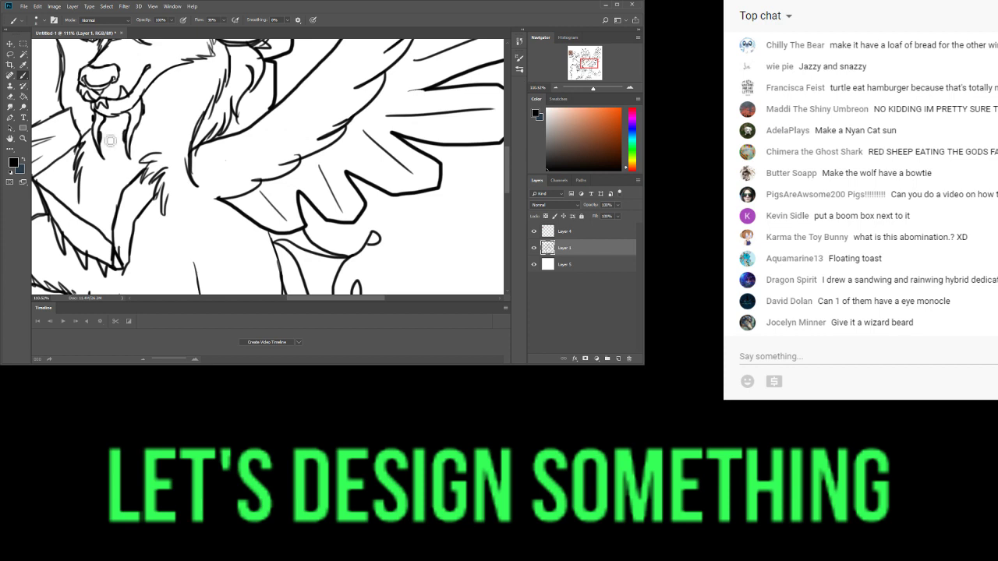
pyautogui.moveTo(84, 208); pyautogui.dragTo(85, 228)
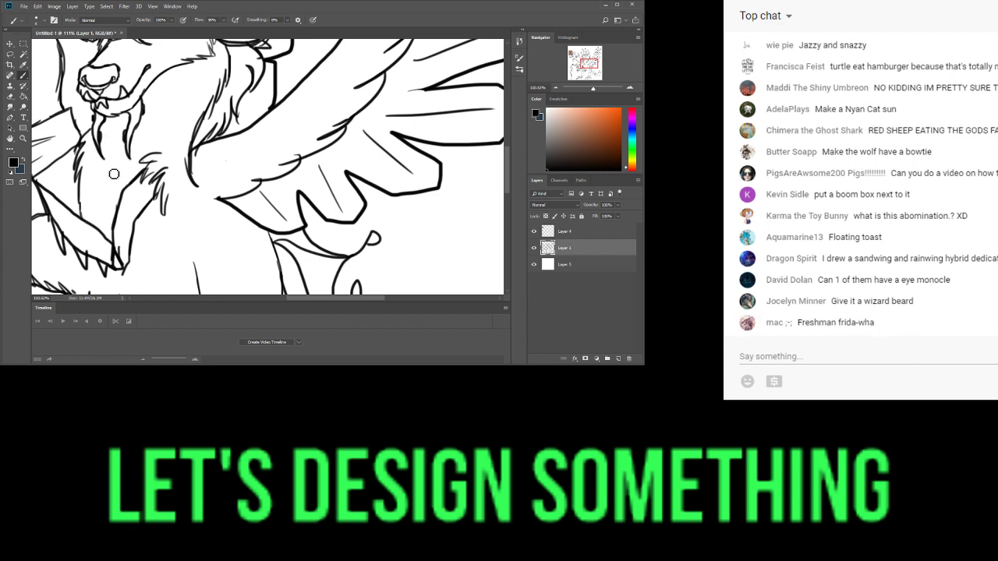
pyautogui.moveTo(581, 65); pyautogui.dragTo(577, 69)
pyautogui.hotkey('ctrl', 'z')
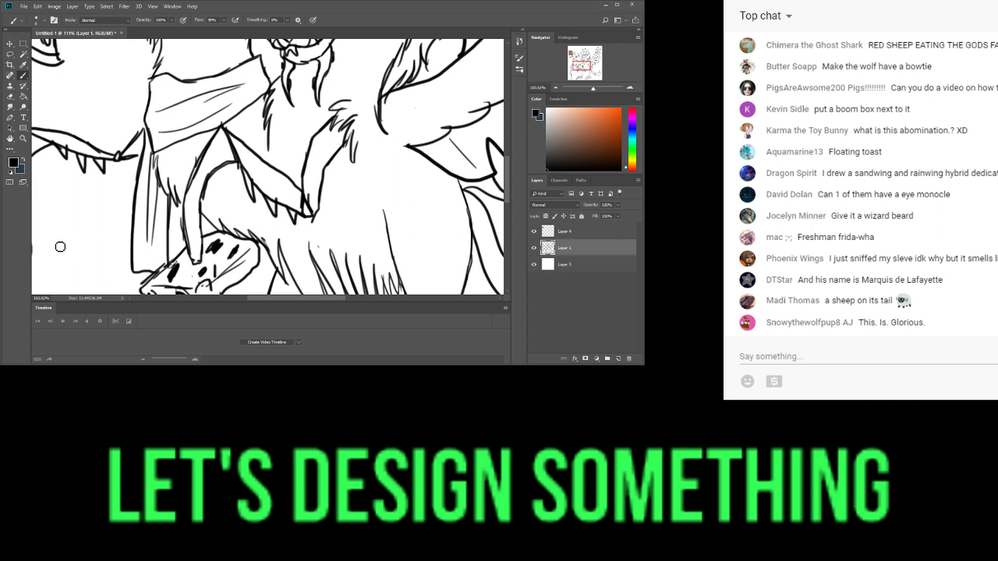
pyautogui.moveTo(591, 89); pyautogui.dragTo(587, 89)
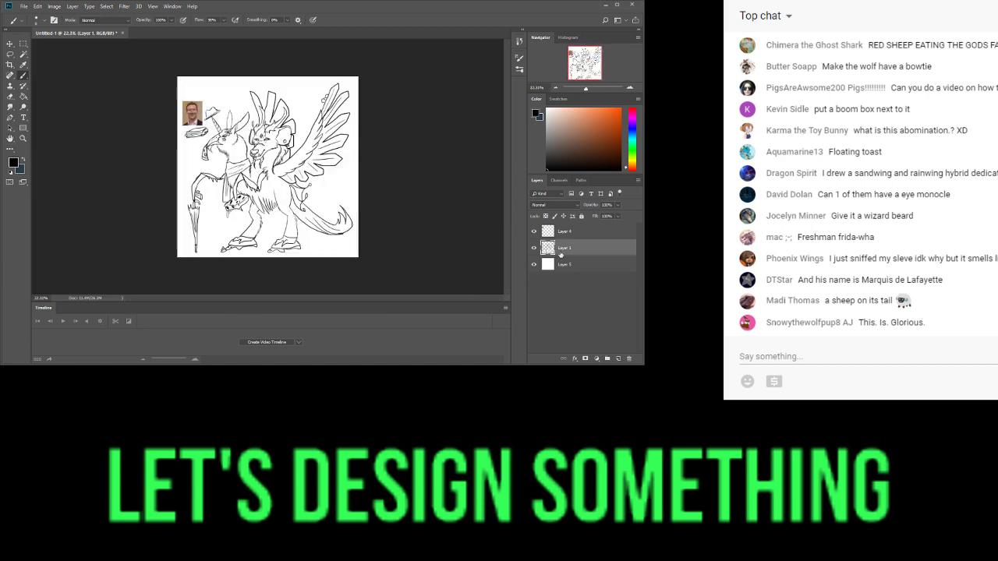
# - Move the portrait photo on Layer 4 closer to the upper-left corner of the canvas
pyautogui.click(563, 232)
pyautogui.click(10, 44)
pyautogui.moveTo(200, 109)
pyautogui.mouseDown()
pyautogui.moveTo(197, 87)
pyautogui.moveTo(352, 234)
pyautogui.moveTo(309, 90)
pyautogui.moveTo(191, 96)
pyautogui.mouseUp()
# - Add a new empty layer between the line art on Layer 1 and the white background on Layer 5
pyautogui.click(555, 248)
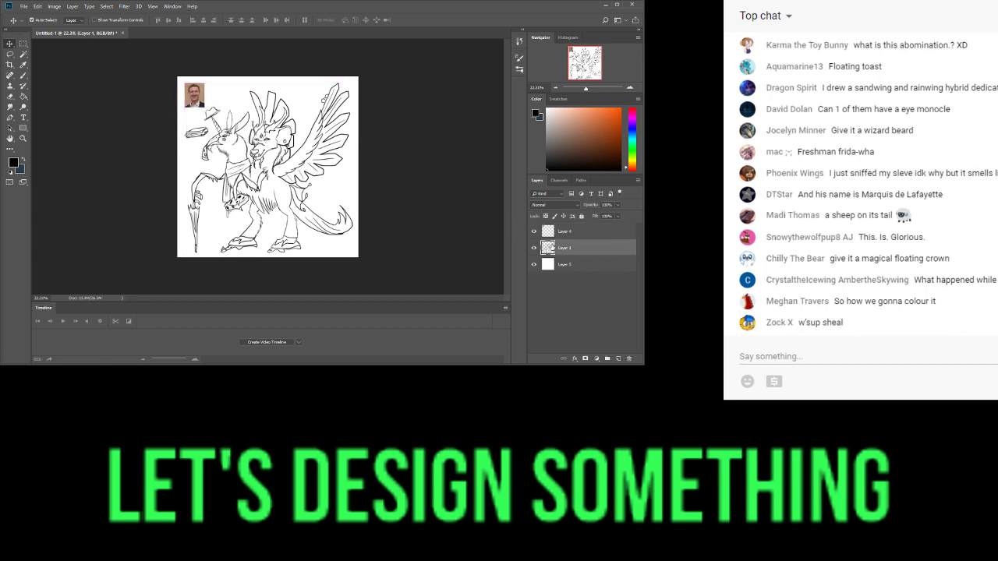
pyautogui.click(566, 267)
pyautogui.click(617, 358)
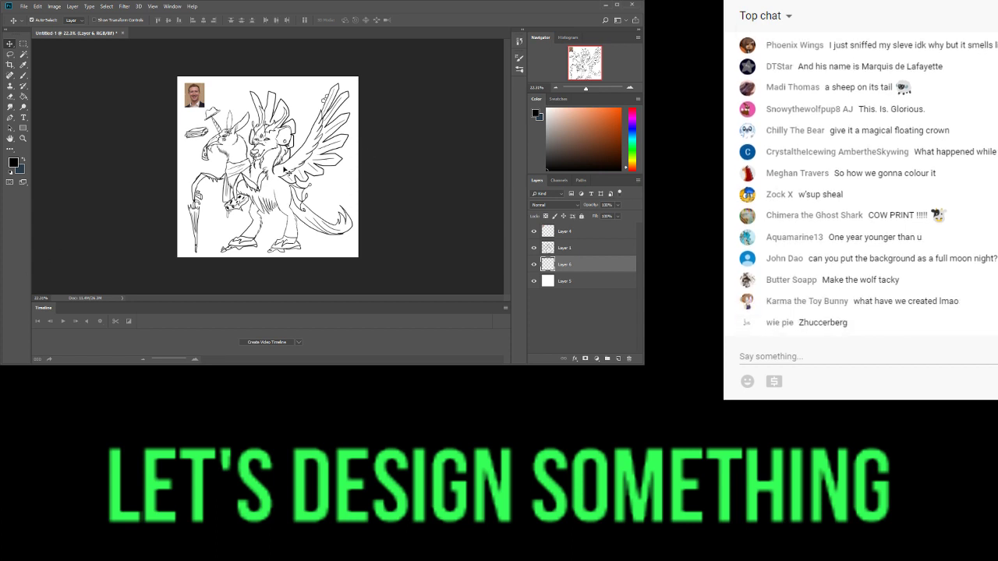
# - Set the foreground colour to a muted purple
pyautogui.click(591, 88)
pyautogui.click(633, 122)
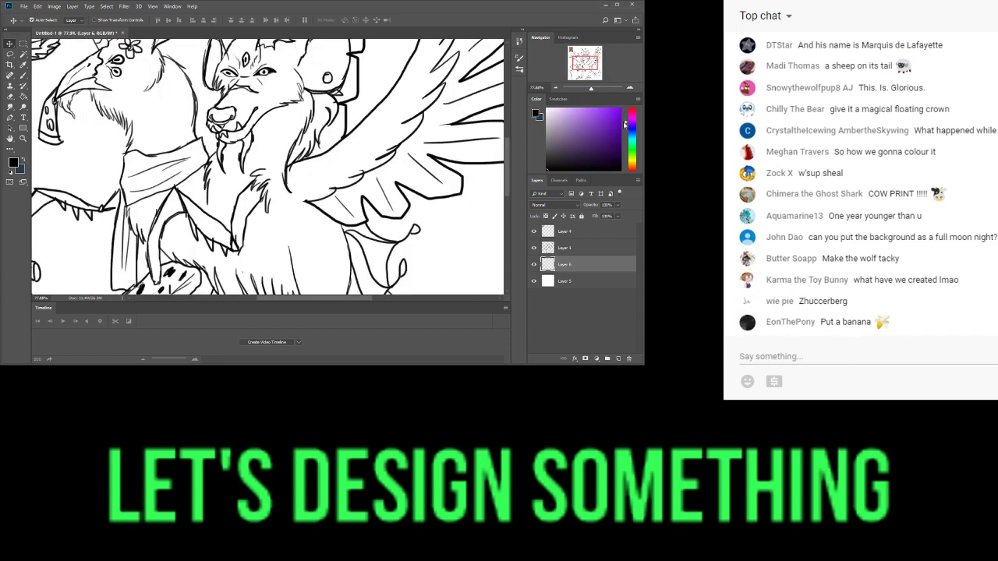
pyautogui.click(582, 123)
pyautogui.moveTo(577, 128); pyautogui.dragTo(584, 135)
pyautogui.hotkey('ctrl', '0')
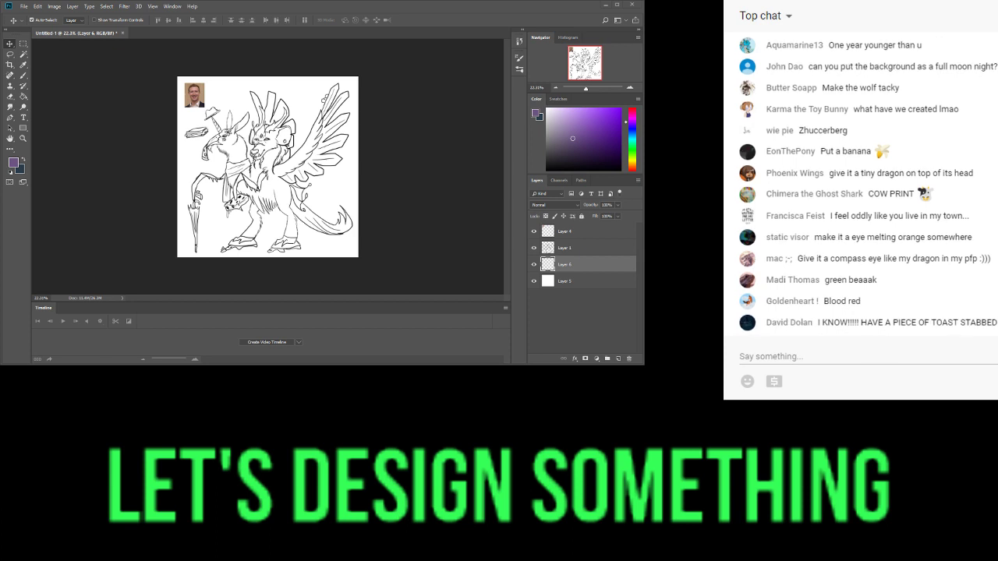
# - Paint both halves of the bird head's beak medium green on Layer 5 with the Brush tool
pyautogui.moveTo(633, 139); pyautogui.dragTo(633, 150)
pyautogui.click(598, 129)
pyautogui.moveTo(585, 90); pyautogui.dragTo(600, 89)
pyautogui.moveTo(579, 58); pyautogui.dragTo(574, 58)
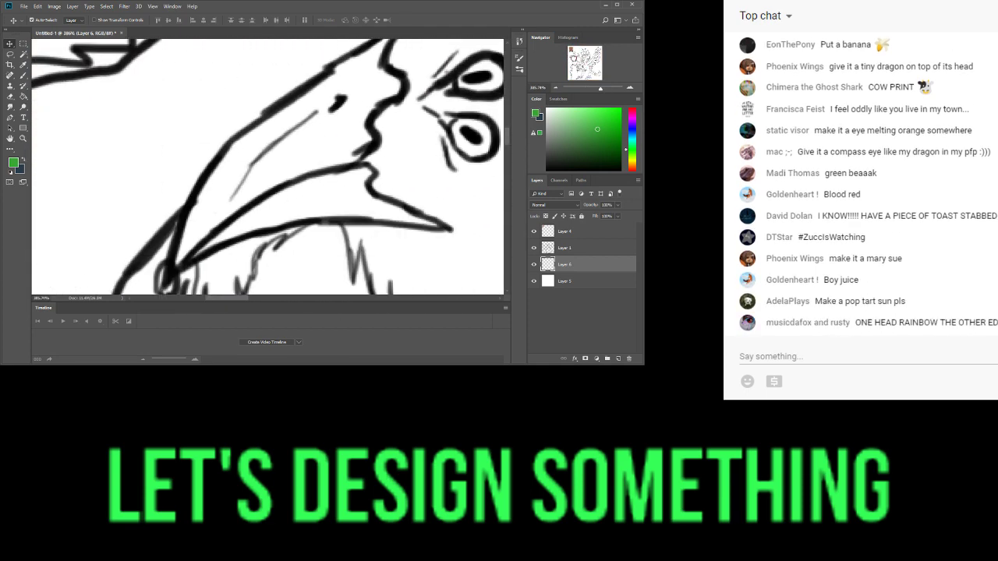
pyautogui.moveTo(292, 132); pyautogui.dragTo(278, 133)
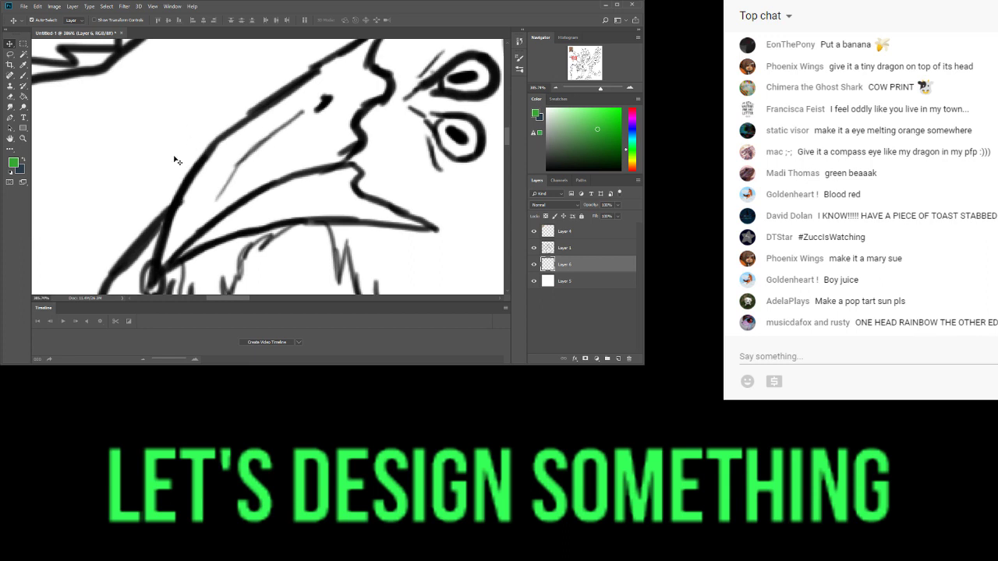
pyautogui.click(289, 144)
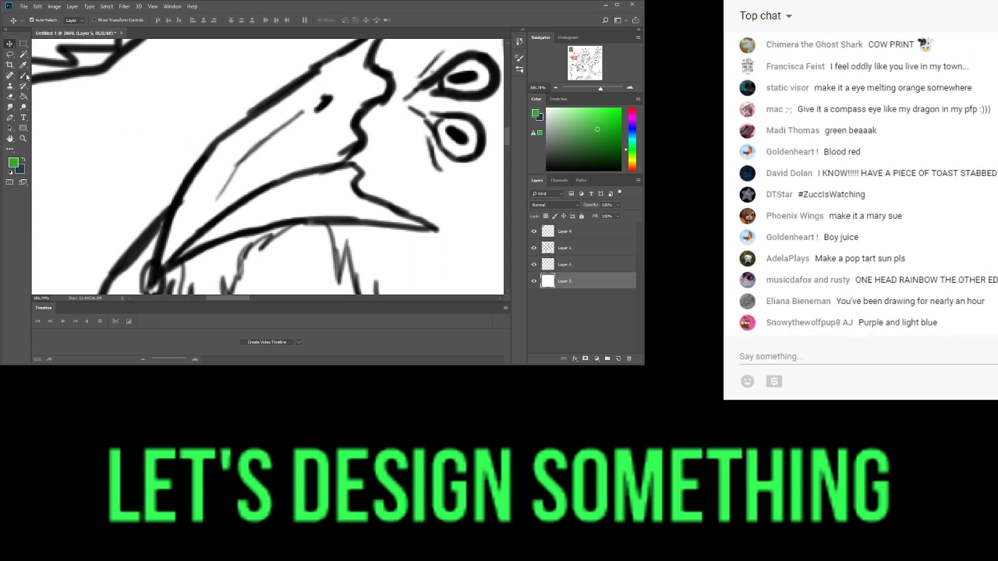
pyautogui.press('b')
pyautogui.moveTo(290, 137)
pyautogui.mouseDown()
pyautogui.moveTo(234, 168)
pyautogui.moveTo(263, 123)
pyautogui.moveTo(253, 128)
pyautogui.moveTo(365, 44)
pyautogui.moveTo(336, 72)
pyautogui.moveTo(336, 83)
pyautogui.moveTo(364, 68)
pyautogui.moveTo(353, 139)
pyautogui.moveTo(258, 176)
pyautogui.moveTo(327, 93)
pyautogui.moveTo(316, 91)
pyautogui.moveTo(278, 141)
pyautogui.moveTo(314, 102)
pyautogui.moveTo(348, 93)
pyautogui.moveTo(331, 172)
pyautogui.moveTo(350, 167)
pyautogui.moveTo(359, 202)
pyautogui.moveTo(374, 207)
pyautogui.moveTo(356, 195)
pyautogui.moveTo(402, 208)
pyautogui.moveTo(417, 224)
pyautogui.moveTo(308, 218)
pyautogui.moveTo(172, 255)
pyautogui.moveTo(192, 188)
pyautogui.moveTo(241, 171)
pyautogui.moveTo(240, 161)
pyautogui.moveTo(210, 180)
pyautogui.moveTo(232, 167)
pyautogui.moveTo(236, 186)
pyautogui.moveTo(278, 168)
pyautogui.moveTo(267, 195)
pyautogui.moveTo(224, 162)
pyautogui.moveTo(235, 158)
pyautogui.moveTo(292, 193)
pyautogui.moveTo(315, 188)
pyautogui.moveTo(310, 205)
pyautogui.moveTo(252, 224)
pyautogui.moveTo(396, 213)
pyautogui.moveTo(324, 186)
pyautogui.moveTo(337, 175)
pyautogui.moveTo(306, 207)
pyautogui.mouseUp()
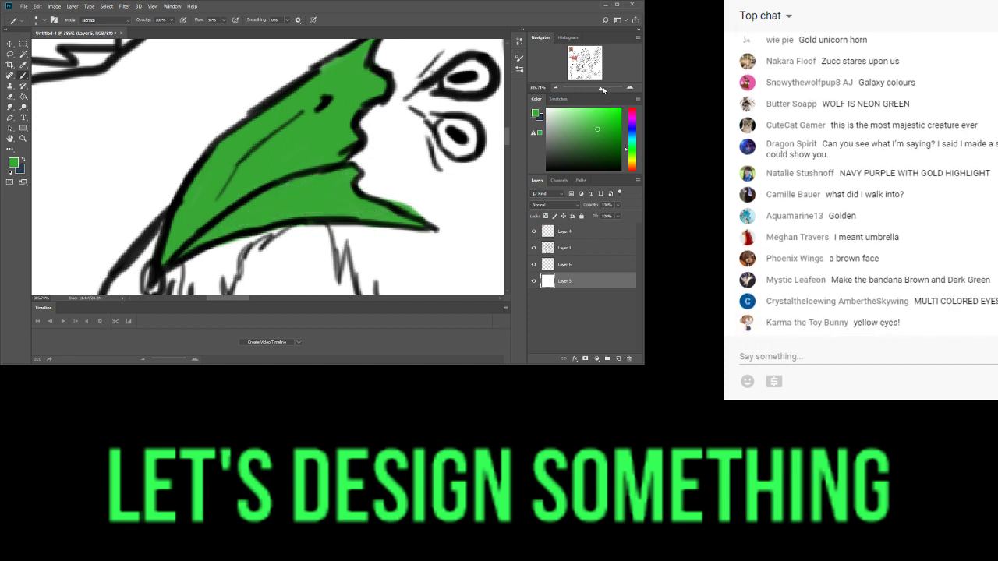
# - Paint the lowest band of the bird head's unicorn horn crimson on Layer 5
pyautogui.moveTo(601, 89); pyautogui.dragTo(592, 88)
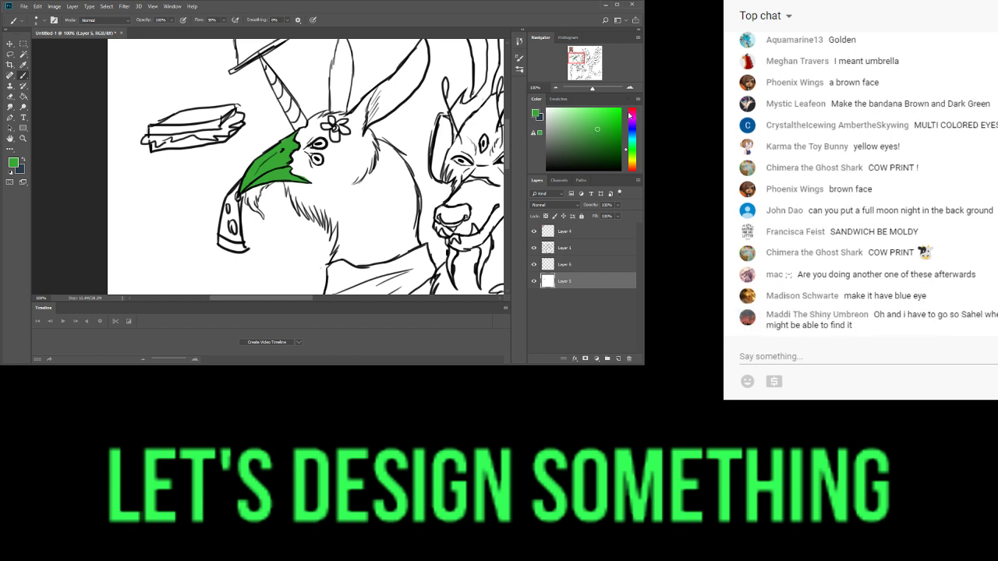
pyautogui.moveTo(631, 115); pyautogui.dragTo(632, 110)
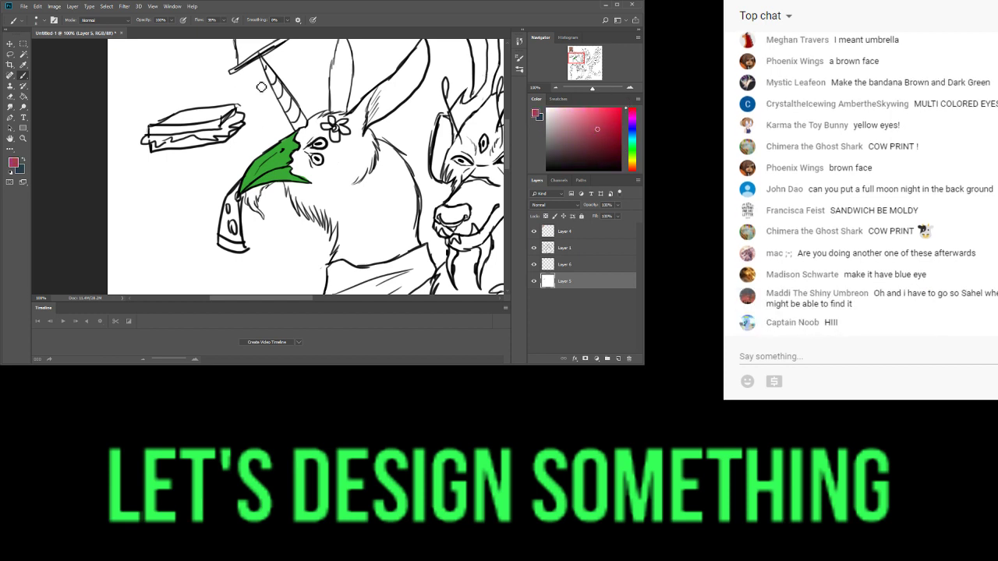
pyautogui.moveTo(303, 120)
pyautogui.mouseDown()
pyautogui.moveTo(309, 127)
pyautogui.moveTo(297, 128)
pyautogui.moveTo(305, 125)
pyautogui.mouseUp()
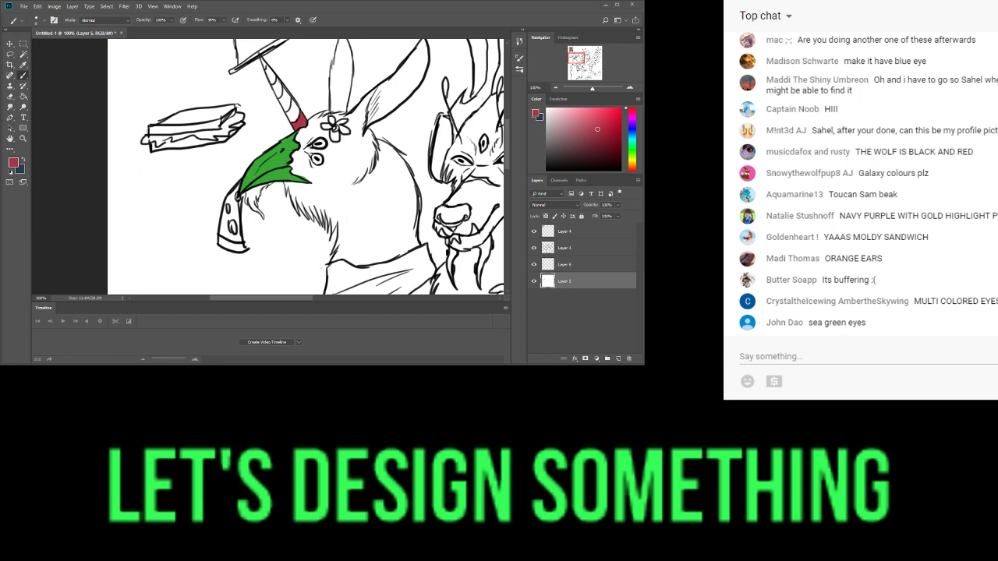
pyautogui.moveTo(593, 89); pyautogui.dragTo(596, 89)
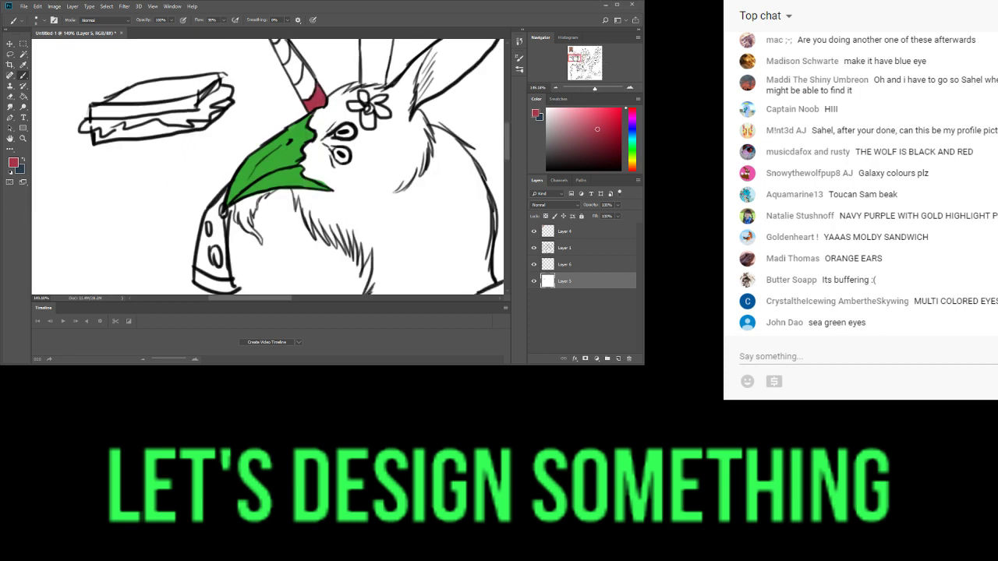
pyautogui.click(575, 50)
pyautogui.click(576, 60)
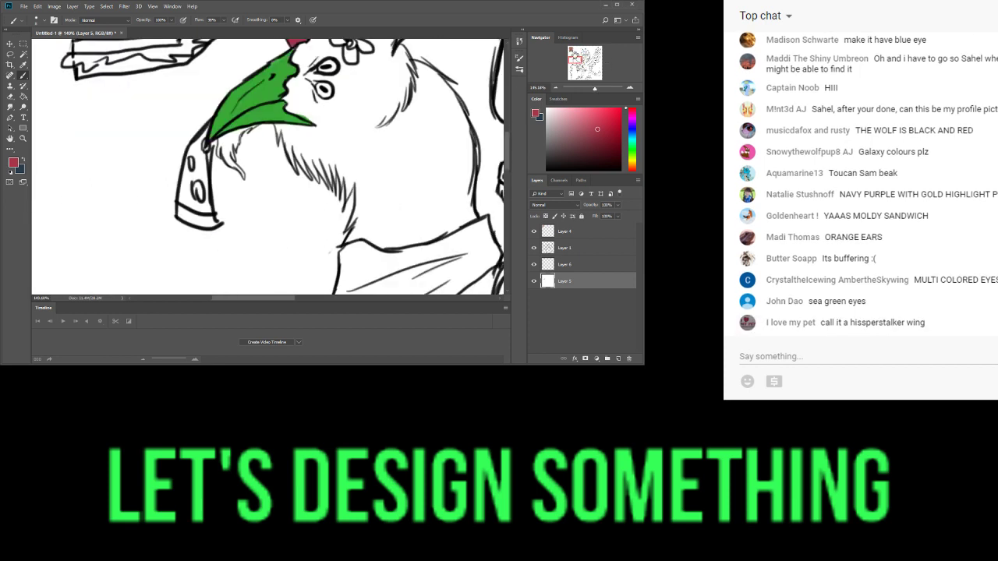
pyautogui.moveTo(575, 57); pyautogui.dragTo(573, 55)
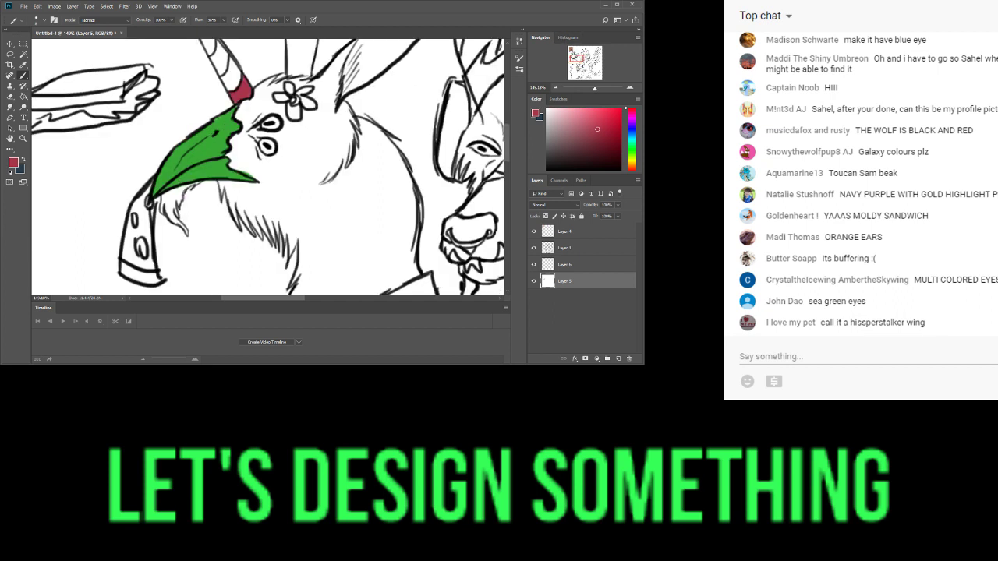
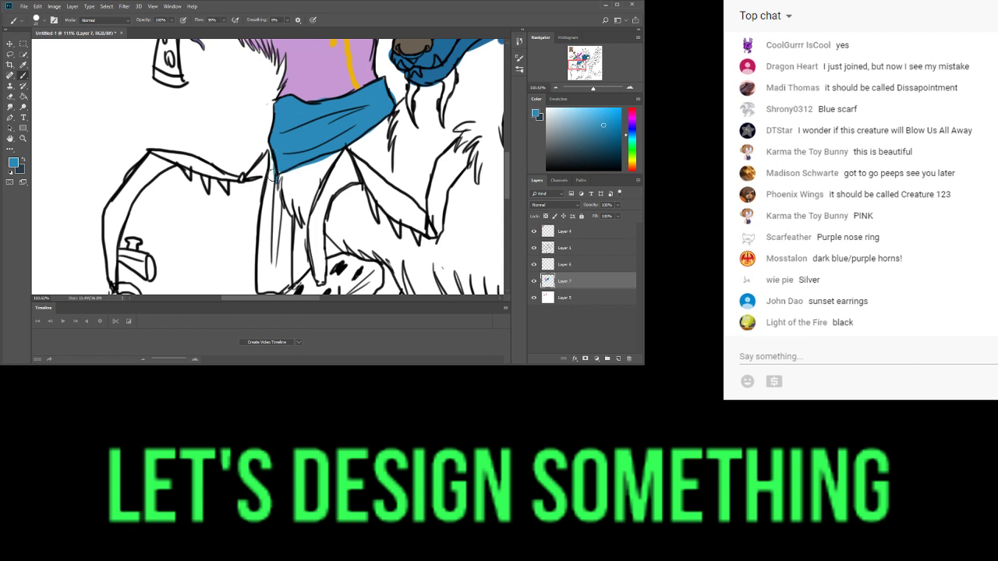
# - Paint the scarf's hanging end blue on Layer 7, and add orange zigzag stripes across the neck wrap and the hanging end
pyautogui.moveTo(274, 176)
pyautogui.mouseDown()
pyautogui.moveTo(268, 240)
pyautogui.moveTo(279, 233)
pyautogui.moveTo(283, 184)
pyautogui.moveTo(284, 288)
pyautogui.moveTo(260, 283)
pyautogui.moveTo(257, 248)
pyautogui.moveTo(284, 285)
pyautogui.mouseUp()
pyautogui.press('e')
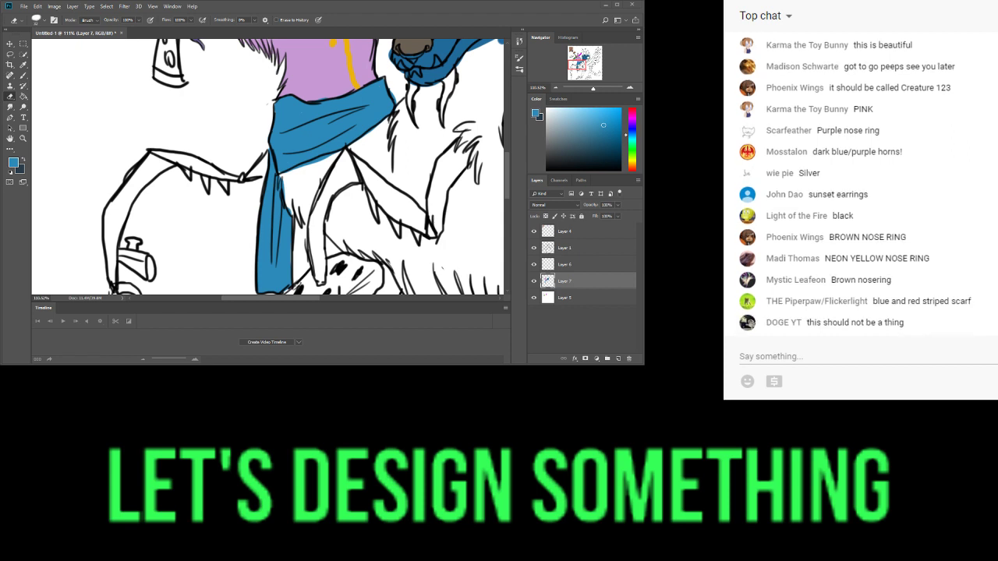
pyautogui.click(632, 115)
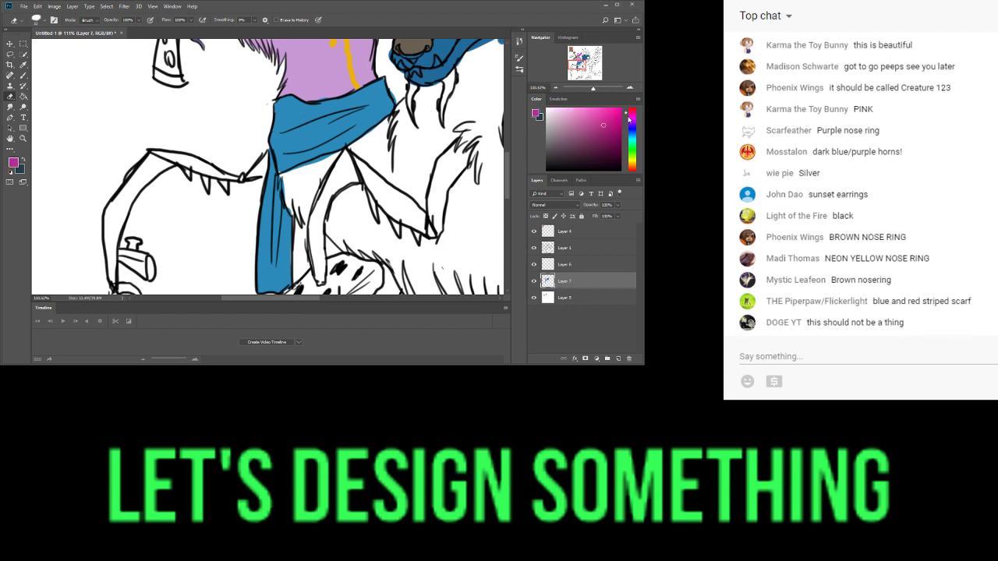
pyautogui.click(631, 167)
pyautogui.click(612, 116)
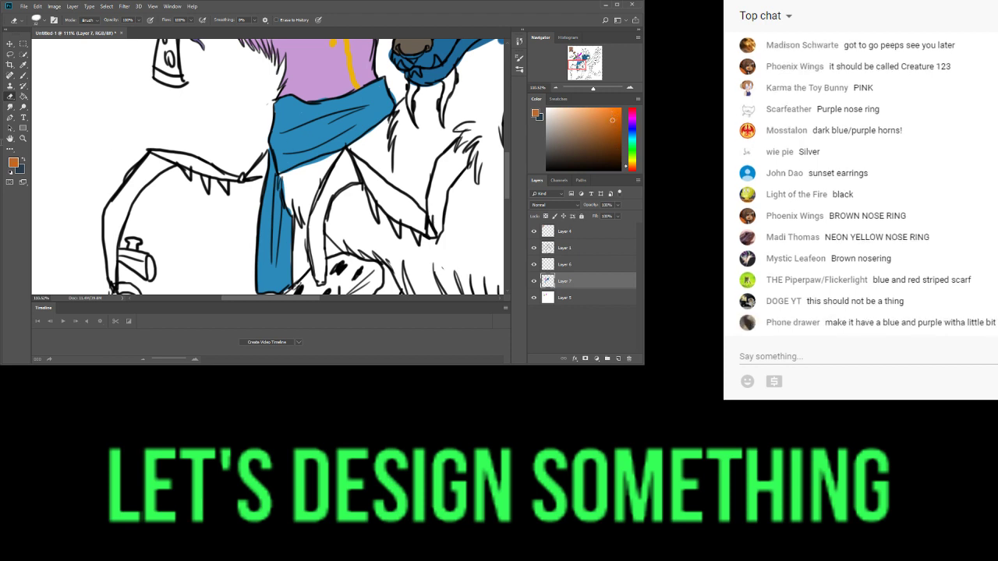
pyautogui.press('b')
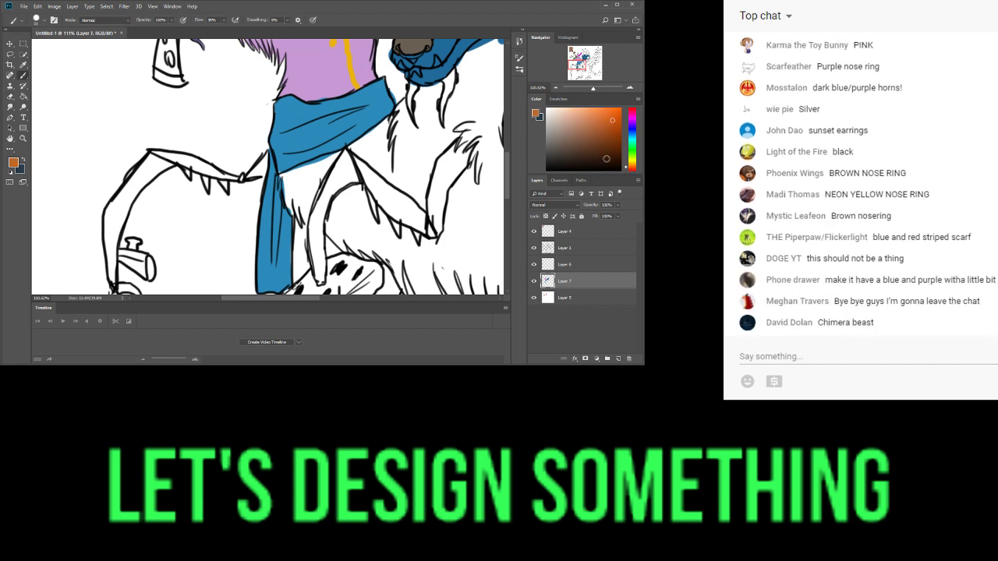
pyautogui.moveTo(361, 115); pyautogui.dragTo(366, 126)
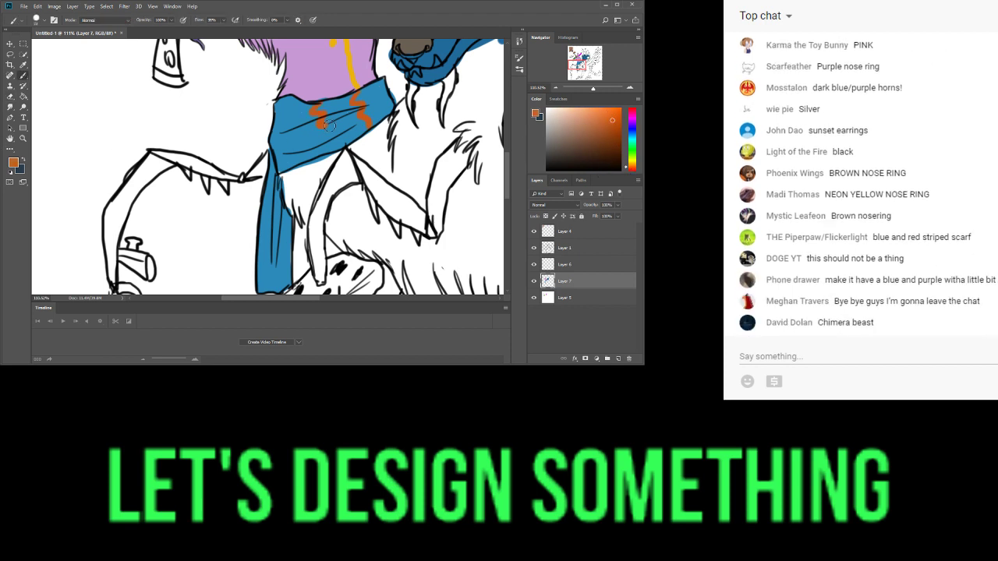
pyautogui.moveTo(293, 153); pyautogui.dragTo(294, 161)
pyautogui.moveTo(266, 195); pyautogui.dragTo(282, 196)
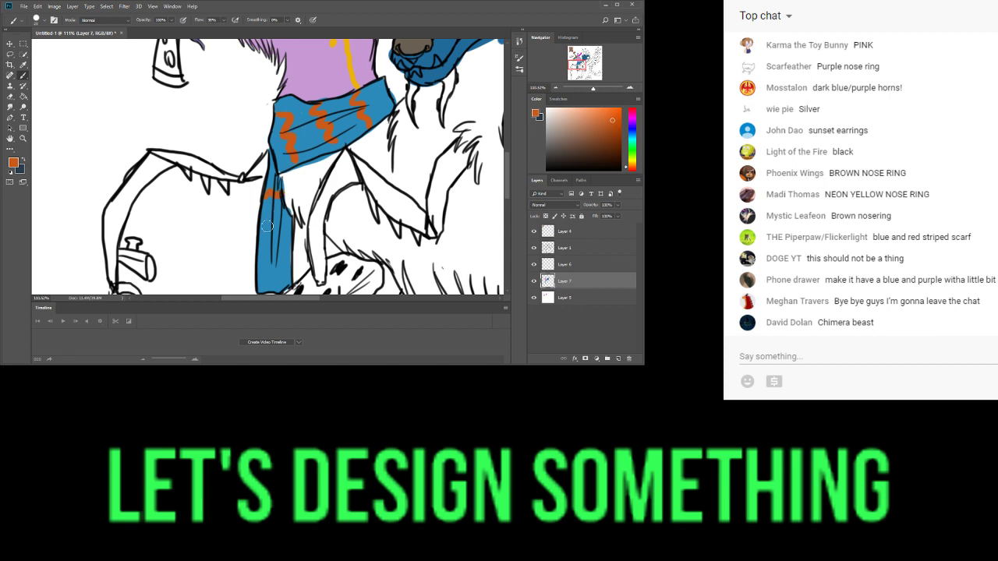
pyautogui.moveTo(264, 228); pyautogui.dragTo(293, 224)
pyautogui.moveTo(261, 264); pyautogui.dragTo(286, 255)
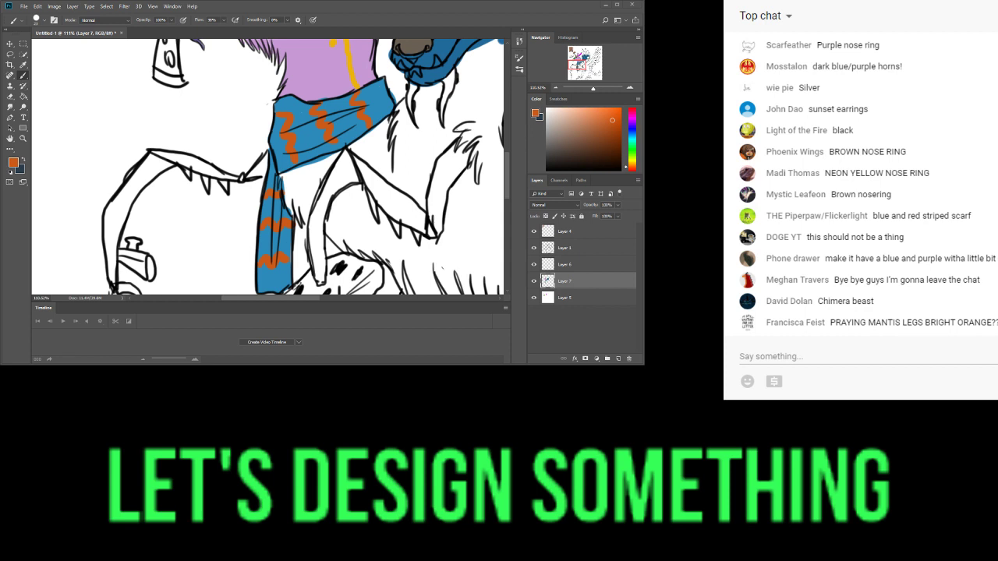
# - Paint the wolf head's nose ring bright yellow on Layer 7
pyautogui.click(589, 62)
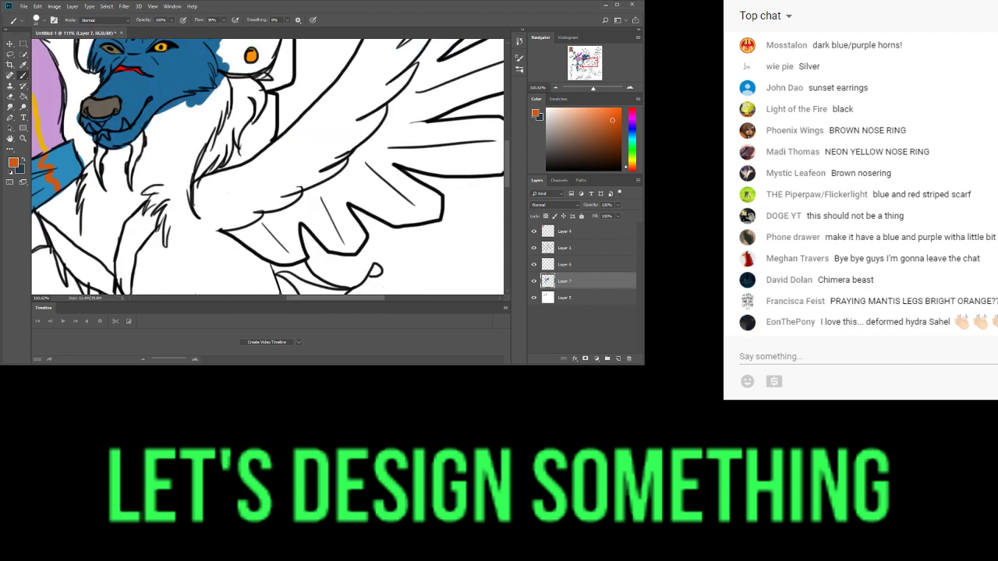
pyautogui.moveTo(590, 62); pyautogui.dragTo(584, 59)
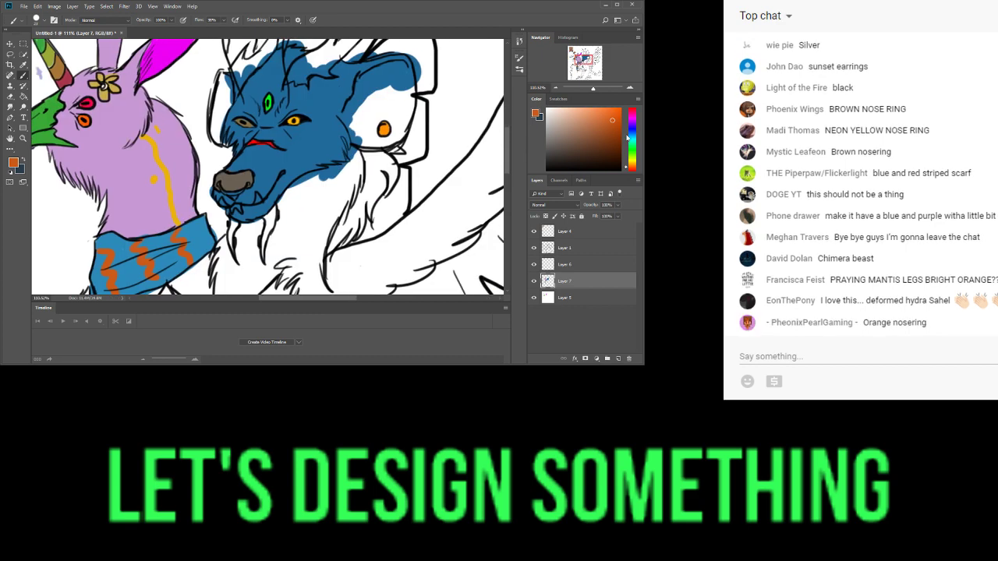
pyautogui.moveTo(628, 138); pyautogui.dragTo(631, 163)
pyautogui.moveTo(612, 121); pyautogui.dragTo(622, 109)
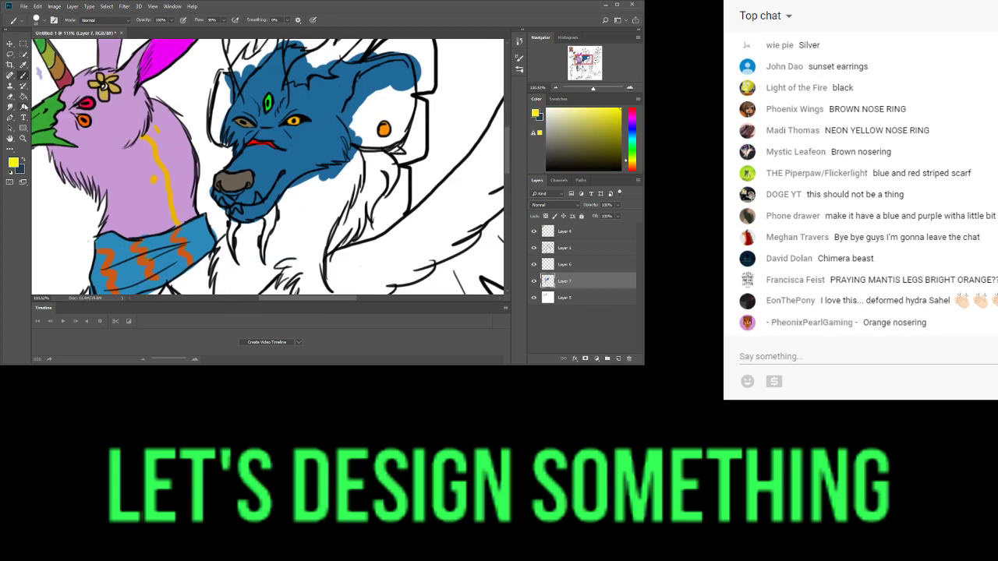
pyautogui.moveTo(225, 193)
pyautogui.mouseDown()
pyautogui.moveTo(243, 190)
pyautogui.moveTo(224, 193)
pyautogui.mouseUp()
# - Paint the wolf head's fangs white on Layer 7 with the Brush tool
pyautogui.moveTo(575, 122); pyautogui.dragTo(573, 138)
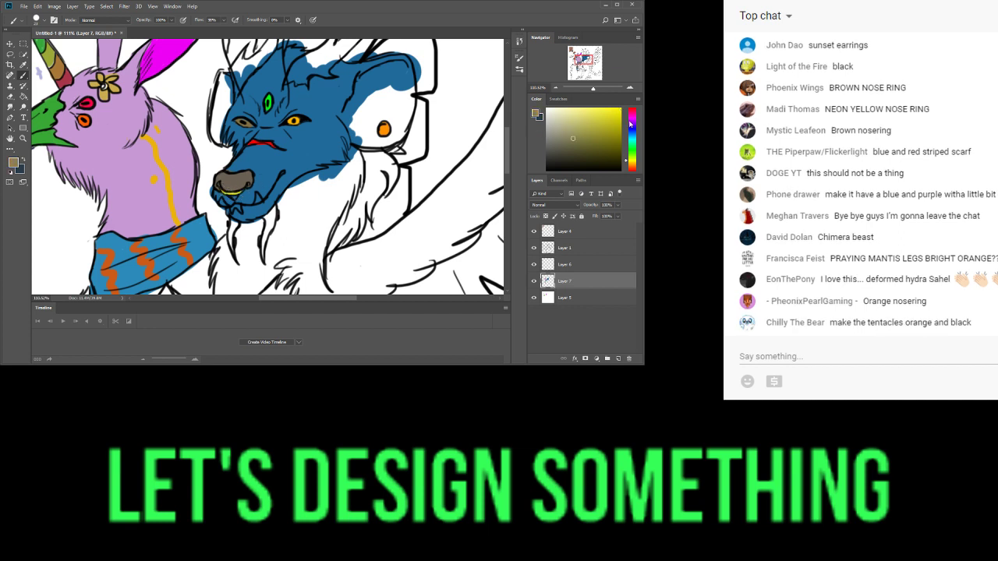
pyautogui.click(633, 168)
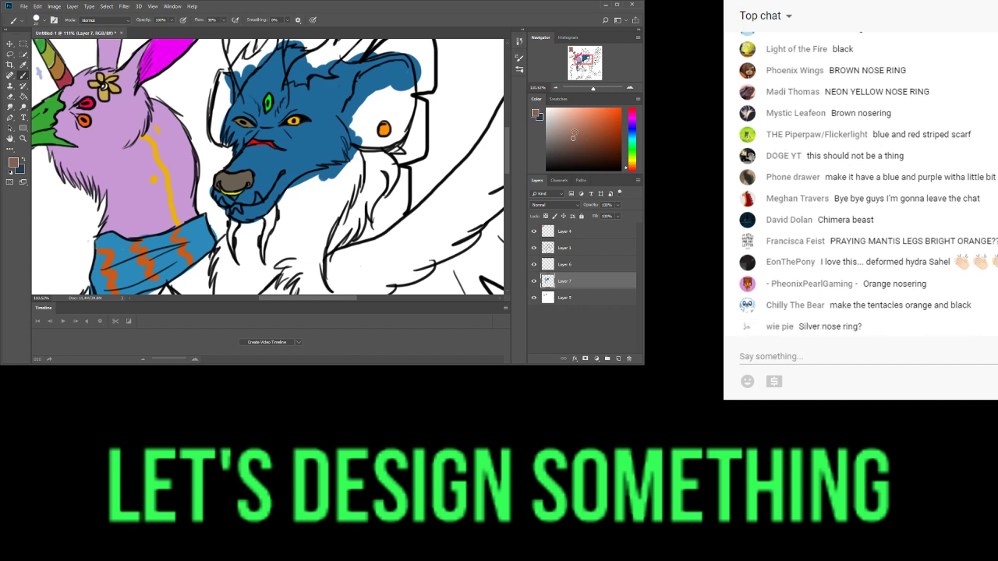
pyautogui.click(565, 129)
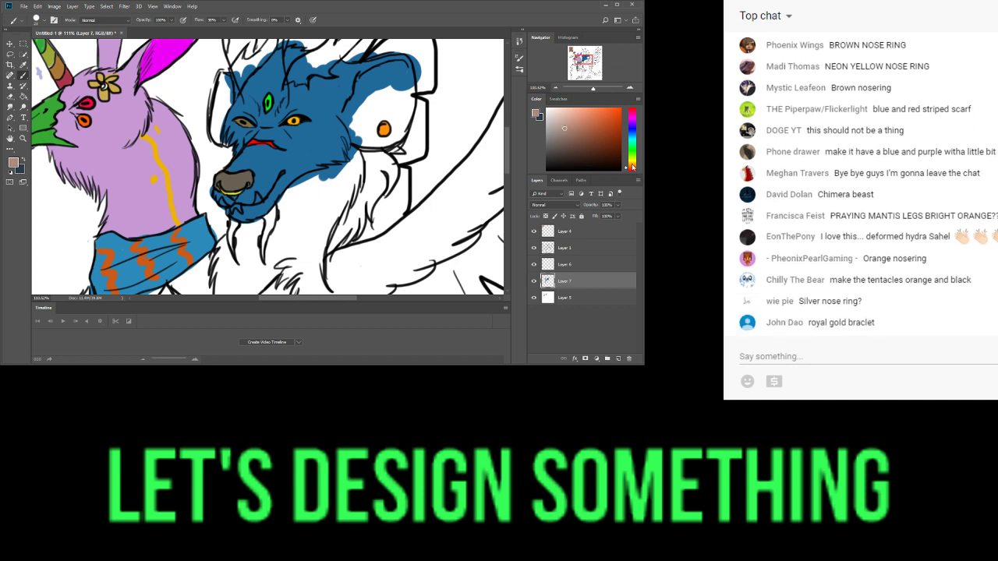
pyautogui.moveTo(633, 167); pyautogui.dragTo(633, 165)
pyautogui.click(548, 109)
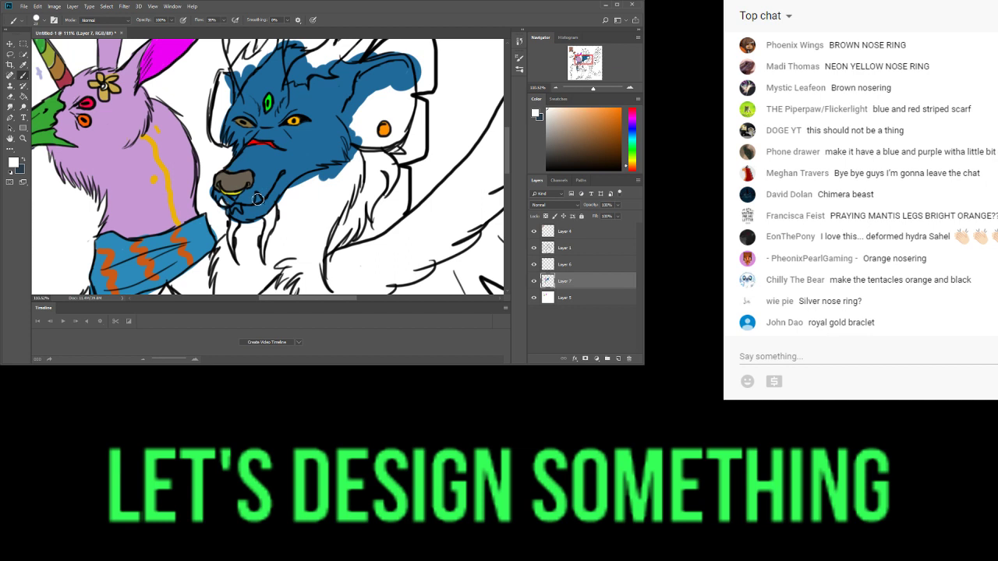
pyautogui.moveTo(257, 200); pyautogui.dragTo(258, 203)
# - Paint the wolf head's small protruding tongue hot pink on Layer 7
pyautogui.moveTo(633, 167); pyautogui.dragTo(633, 123)
pyautogui.click(613, 112)
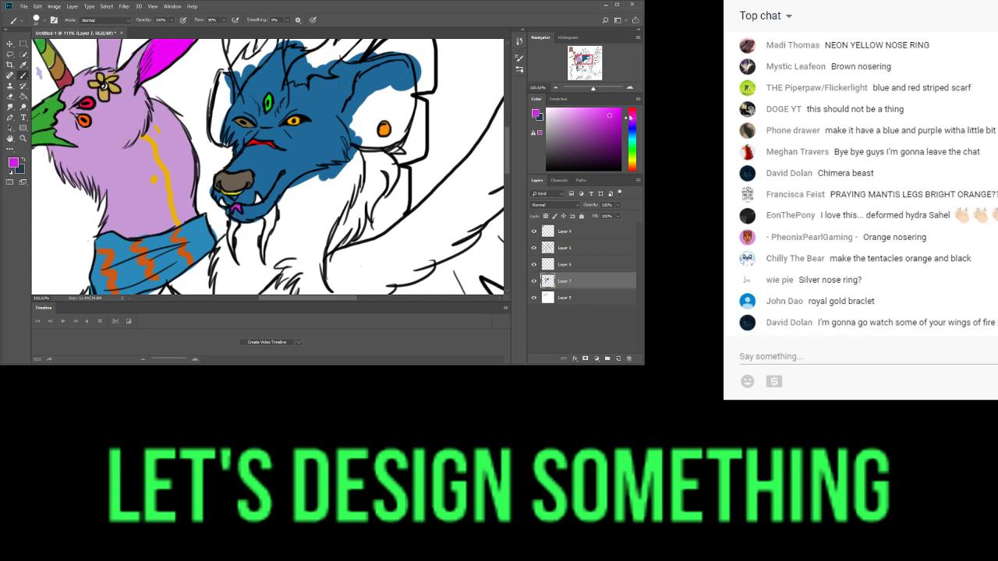
pyautogui.click(633, 115)
pyautogui.moveTo(239, 211); pyautogui.dragTo(233, 212)
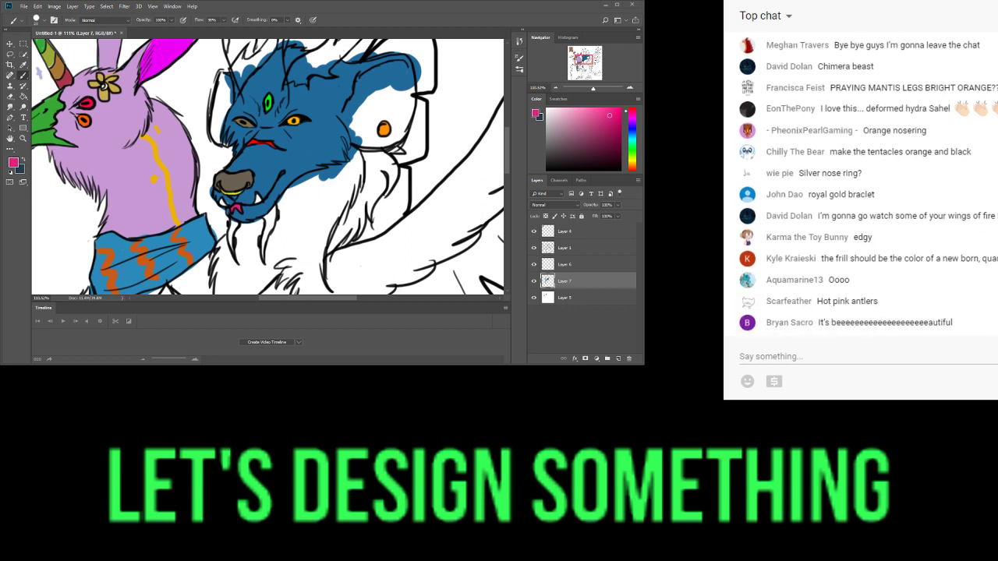
# - Paint the two tentacles hanging beneath the wolf head's jaw orange on Layer 7
pyautogui.click(632, 165)
pyautogui.click(629, 168)
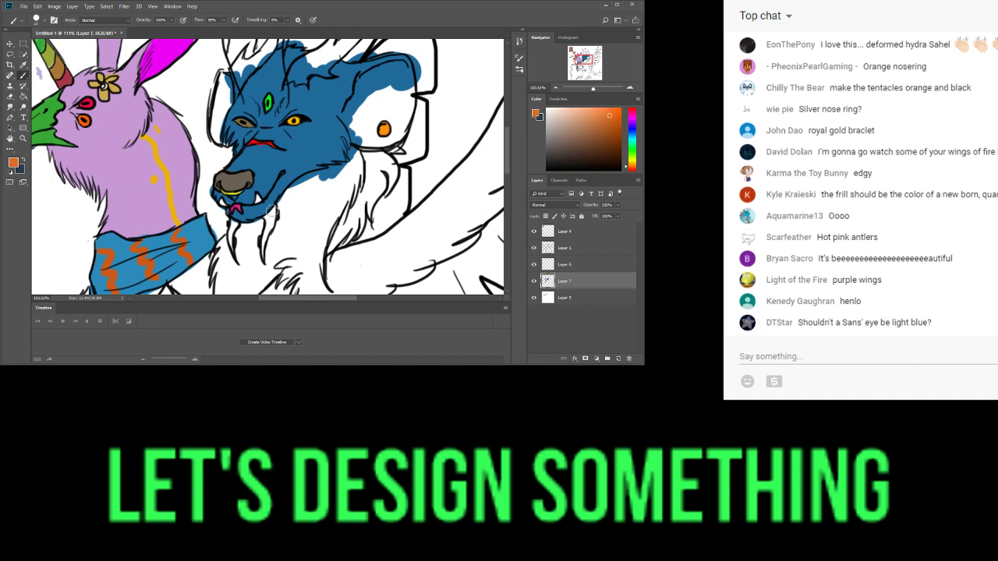
pyautogui.moveTo(271, 218)
pyautogui.mouseDown()
pyautogui.moveTo(267, 258)
pyautogui.moveTo(273, 211)
pyautogui.mouseUp()
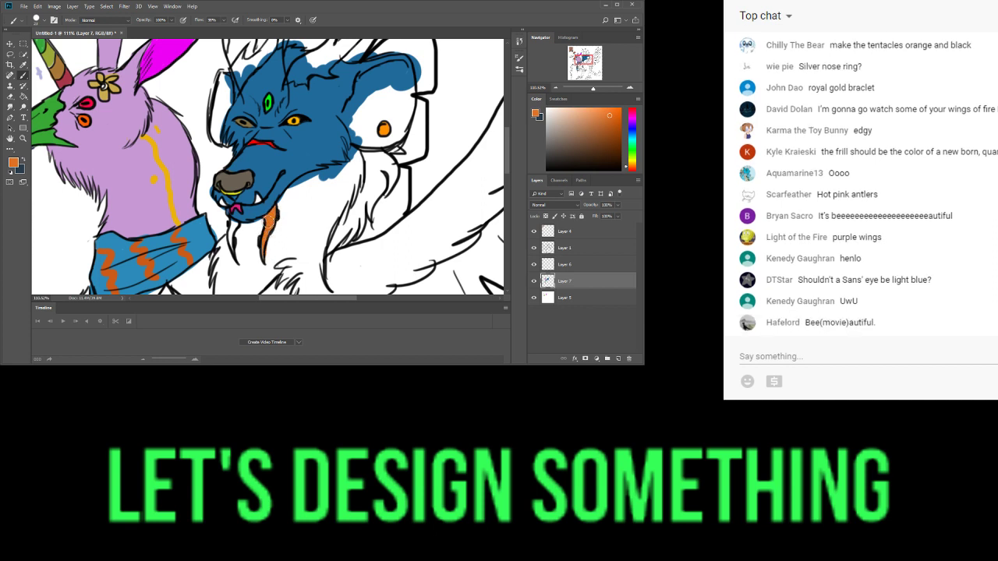
pyautogui.moveTo(232, 223); pyautogui.dragTo(233, 227)
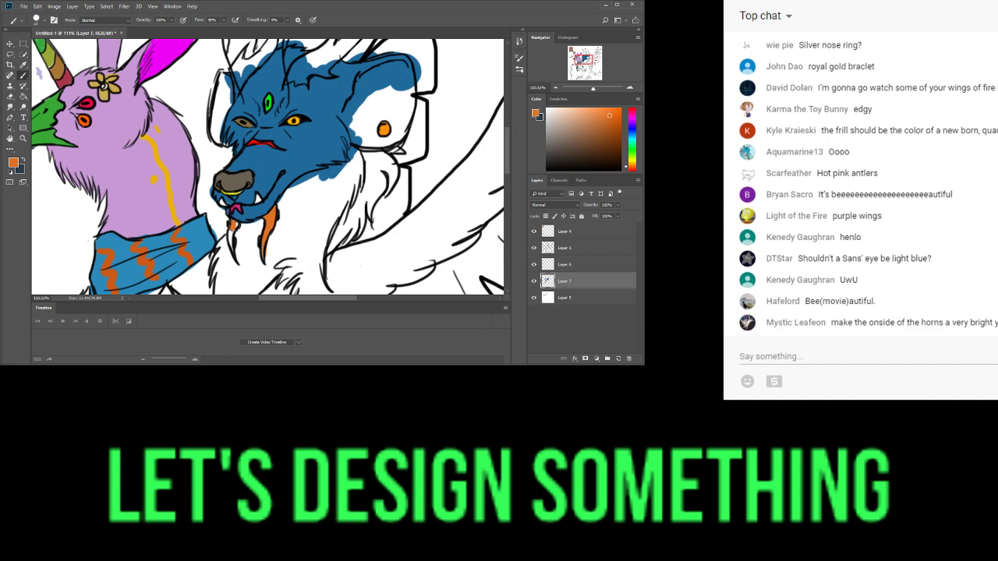
pyautogui.moveTo(233, 226); pyautogui.dragTo(235, 251)
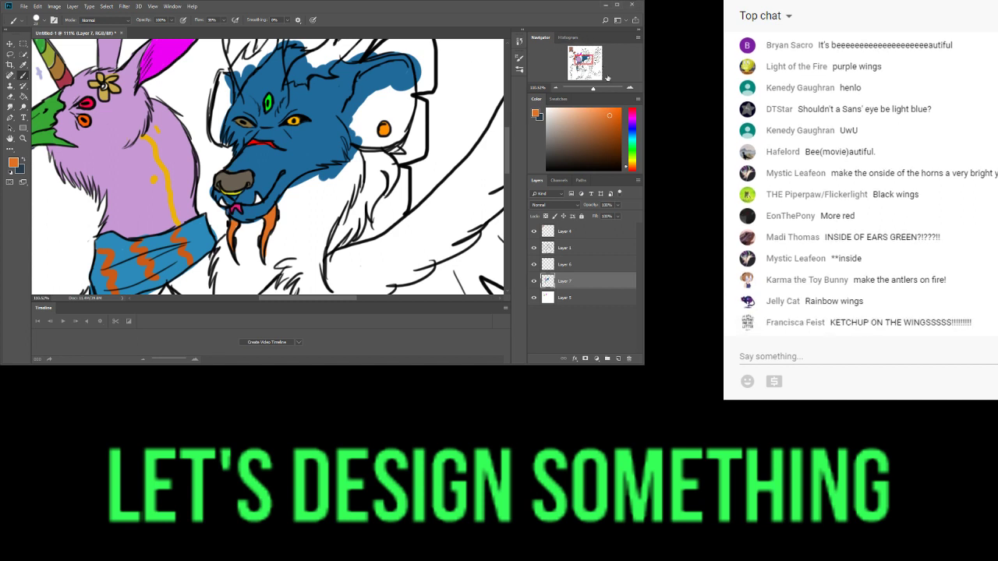
# - Fill the insides of both of the wolf head's ears with bright green on Layer 7, painting around the orange earring
pyautogui.moveTo(631, 149); pyautogui.dragTo(624, 145)
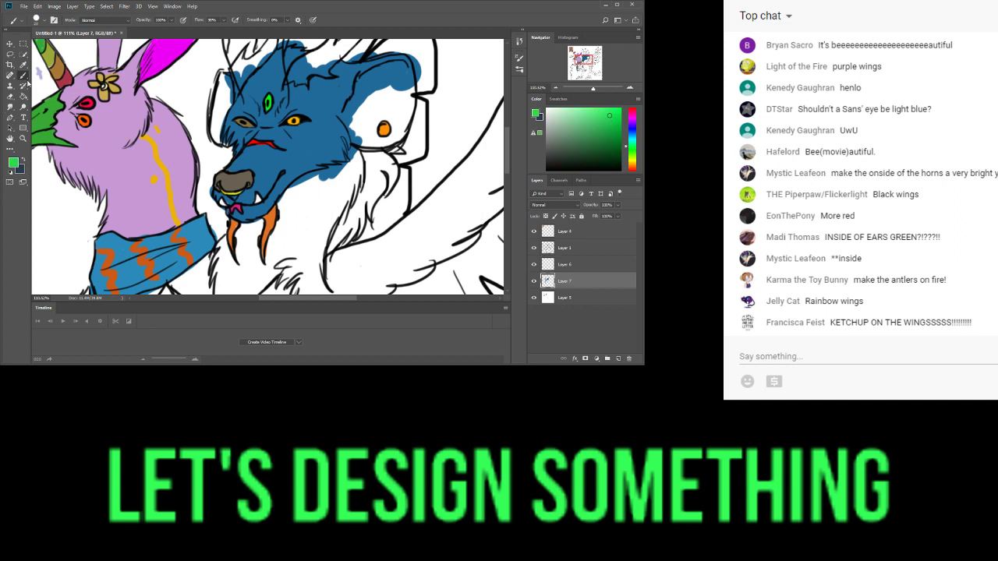
pyautogui.moveTo(361, 112)
pyautogui.mouseDown()
pyautogui.moveTo(346, 109)
pyautogui.moveTo(353, 86)
pyautogui.moveTo(367, 70)
pyautogui.moveTo(399, 66)
pyautogui.moveTo(412, 100)
pyautogui.moveTo(397, 139)
pyautogui.moveTo(368, 149)
pyautogui.moveTo(350, 133)
pyautogui.moveTo(382, 139)
pyautogui.moveTo(390, 123)
pyautogui.moveTo(365, 102)
pyautogui.moveTo(367, 86)
pyautogui.moveTo(386, 78)
pyautogui.moveTo(401, 120)
pyautogui.moveTo(388, 111)
pyautogui.mouseUp()
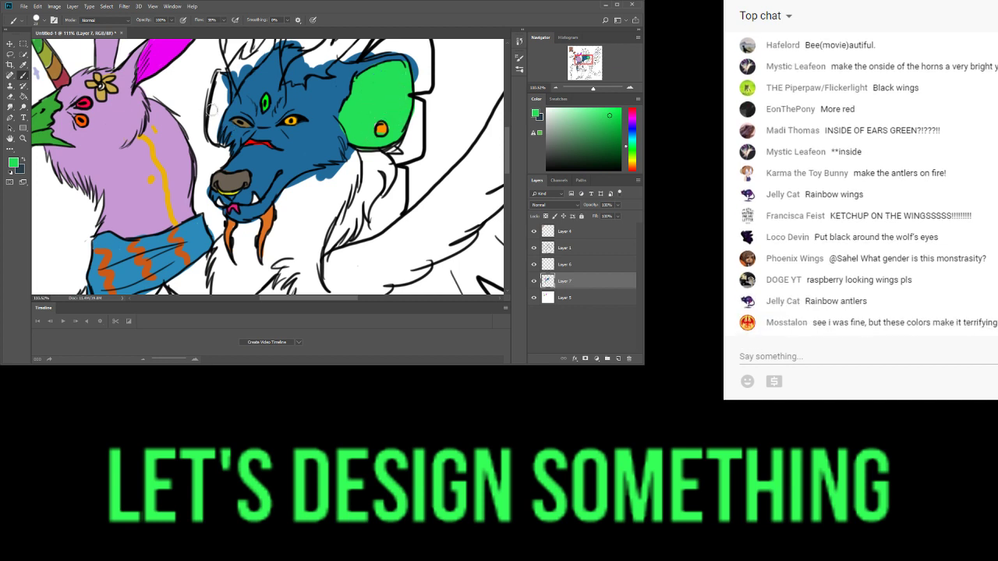
pyautogui.moveTo(210, 109)
pyautogui.mouseDown()
pyautogui.moveTo(221, 77)
pyautogui.moveTo(226, 103)
pyautogui.moveTo(223, 78)
pyautogui.moveTo(216, 141)
pyautogui.moveTo(200, 110)
pyautogui.mouseUp()
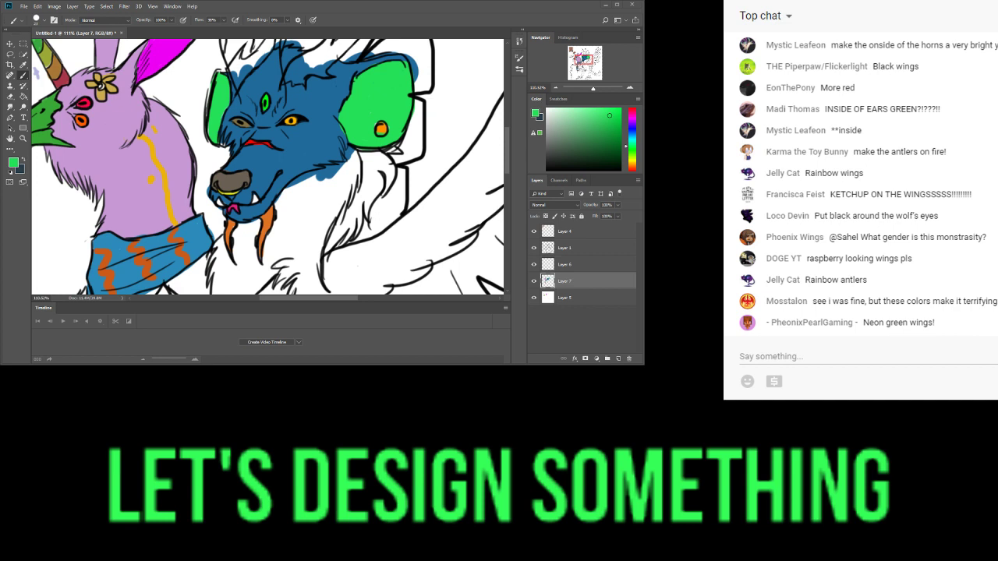
# - Paint dark grey marks around the wolf head's eyes and yellow wavy stripes up its muzzle and forehead
pyautogui.moveTo(602, 152); pyautogui.dragTo(546, 154)
pyautogui.moveTo(258, 132)
pyautogui.mouseDown()
pyautogui.moveTo(232, 134)
pyautogui.moveTo(231, 117)
pyautogui.moveTo(248, 108)
pyautogui.moveTo(271, 120)
pyautogui.mouseUp()
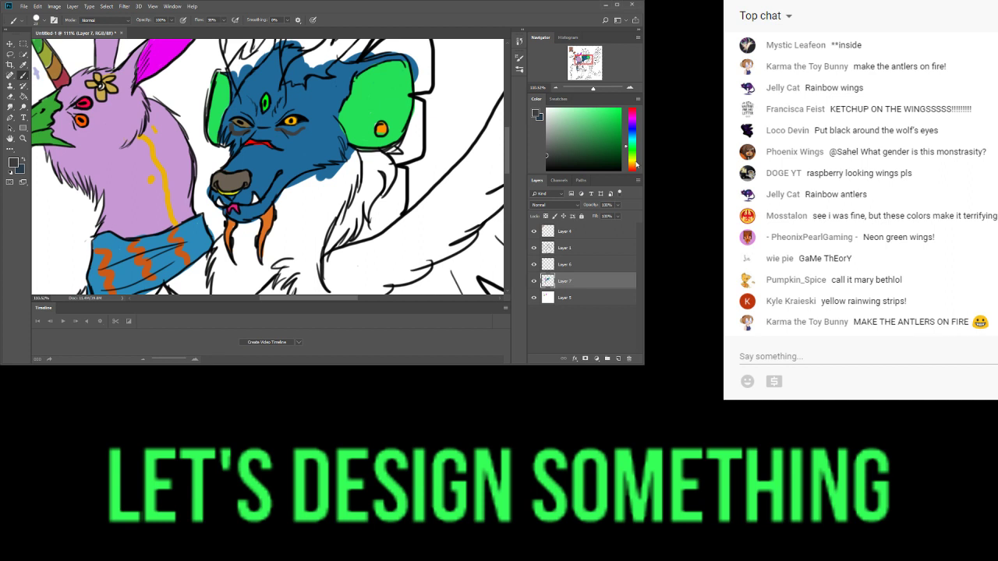
pyautogui.click(630, 163)
pyautogui.click(616, 113)
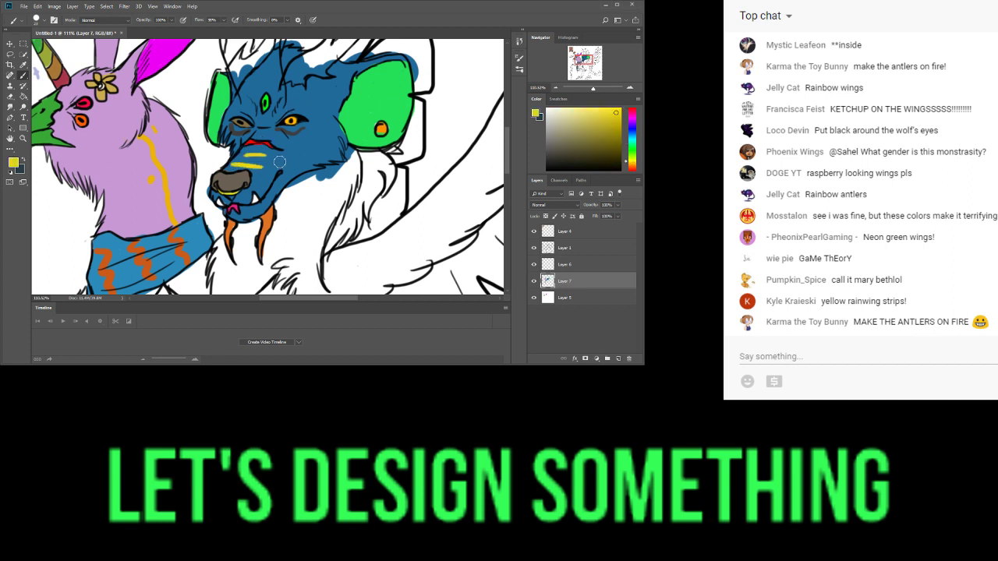
pyautogui.moveTo(242, 152)
pyautogui.mouseDown()
pyautogui.moveTo(266, 151)
pyautogui.moveTo(237, 159)
pyautogui.moveTo(249, 164)
pyautogui.moveTo(272, 128)
pyautogui.moveTo(278, 78)
pyautogui.mouseUp()
# - Paint both of the wolf head's antlers bright orange on Layer 7 with the Brush tool
pyautogui.click(586, 51)
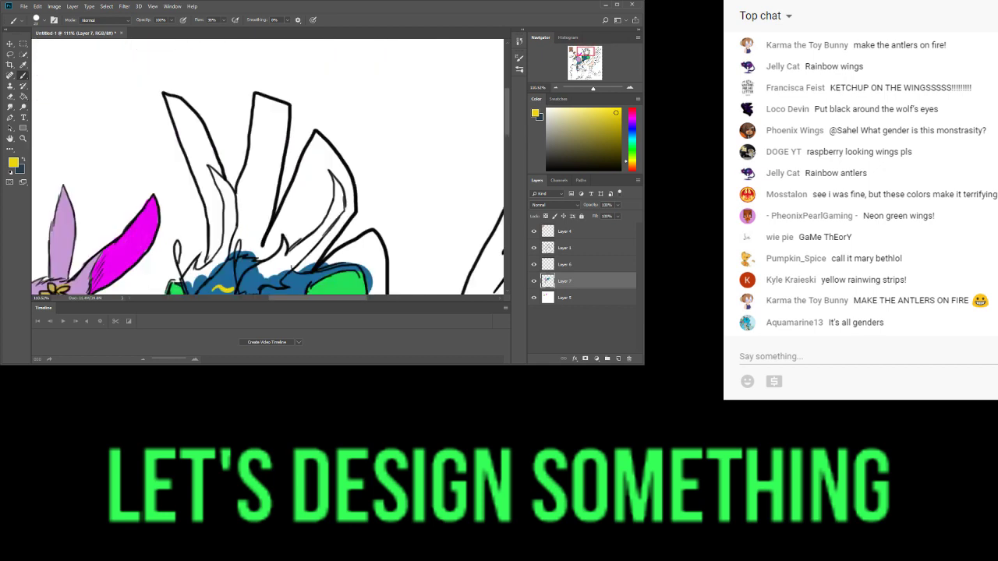
pyautogui.click(584, 60)
pyautogui.moveTo(586, 60); pyautogui.dragTo(585, 49)
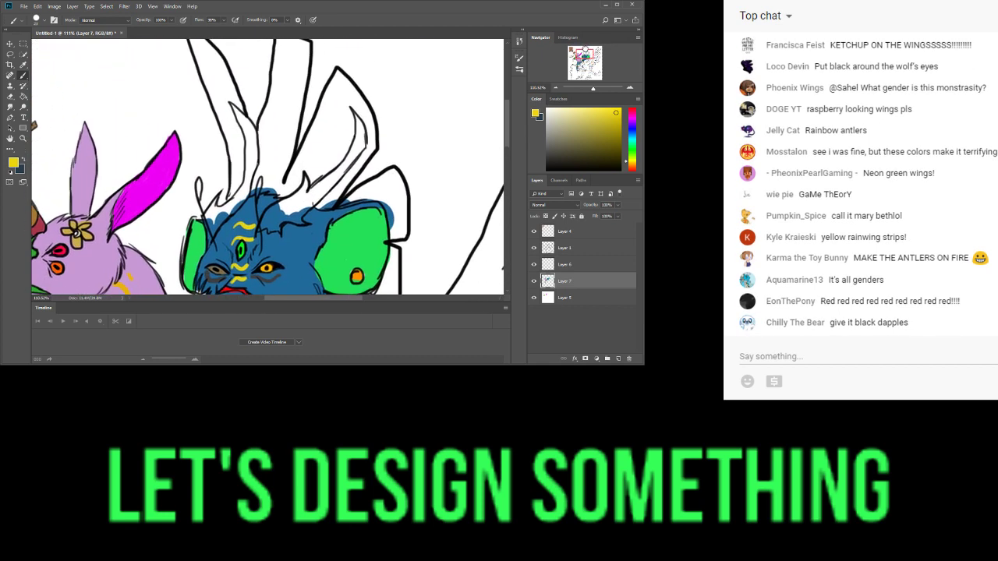
pyautogui.click(634, 164)
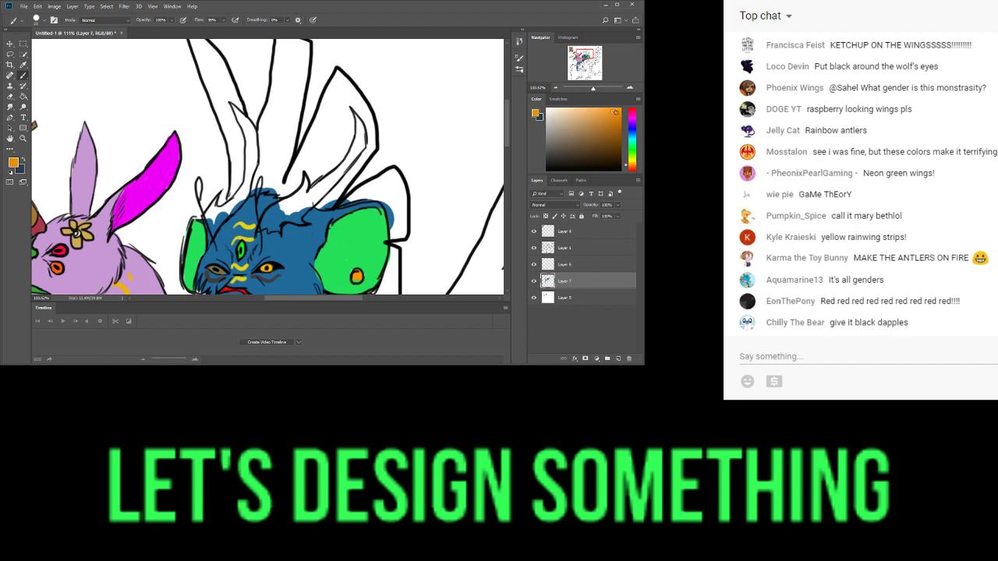
pyautogui.moveTo(297, 201)
pyautogui.mouseDown()
pyautogui.moveTo(263, 226)
pyautogui.moveTo(302, 223)
pyautogui.moveTo(310, 200)
pyautogui.moveTo(285, 212)
pyautogui.moveTo(304, 198)
pyautogui.moveTo(293, 199)
pyautogui.moveTo(305, 176)
pyautogui.moveTo(323, 198)
pyautogui.moveTo(306, 197)
pyautogui.moveTo(365, 148)
pyautogui.moveTo(356, 150)
pyautogui.moveTo(352, 112)
pyautogui.mouseUp()
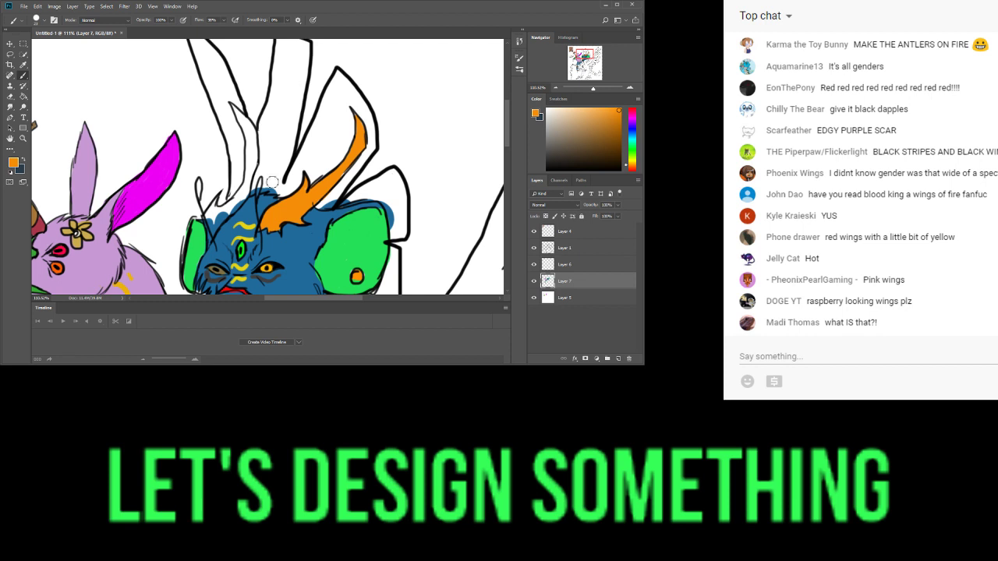
pyautogui.moveTo(212, 220)
pyautogui.mouseDown()
pyautogui.moveTo(213, 232)
pyautogui.moveTo(212, 207)
pyautogui.moveTo(230, 217)
pyautogui.moveTo(251, 163)
pyautogui.moveTo(253, 178)
pyautogui.moveTo(241, 121)
pyautogui.mouseUp()
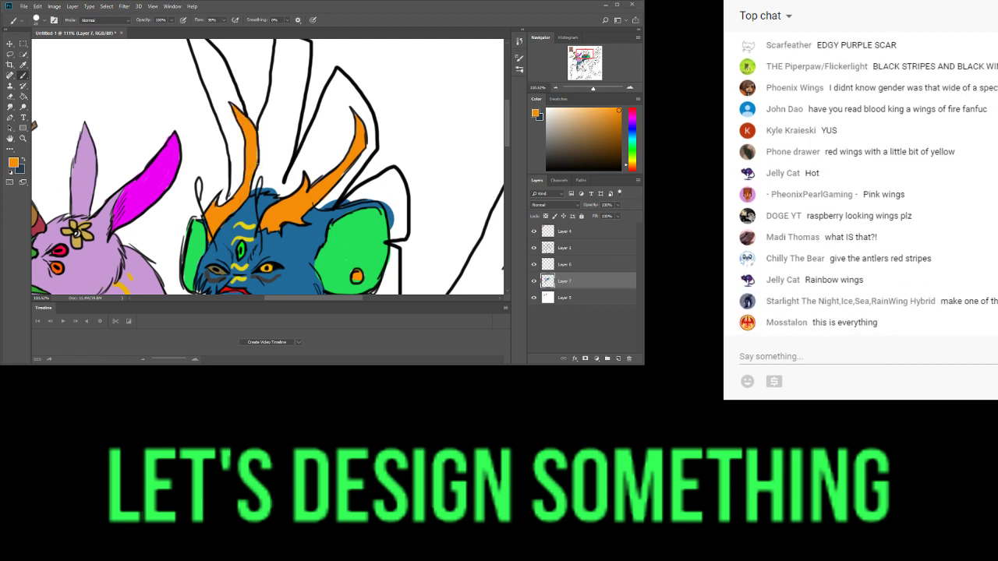
# - Repaint the wolf head's left antler pale blue on Layer 7, leaving the right antler orange
pyautogui.click(633, 135)
pyautogui.click(570, 114)
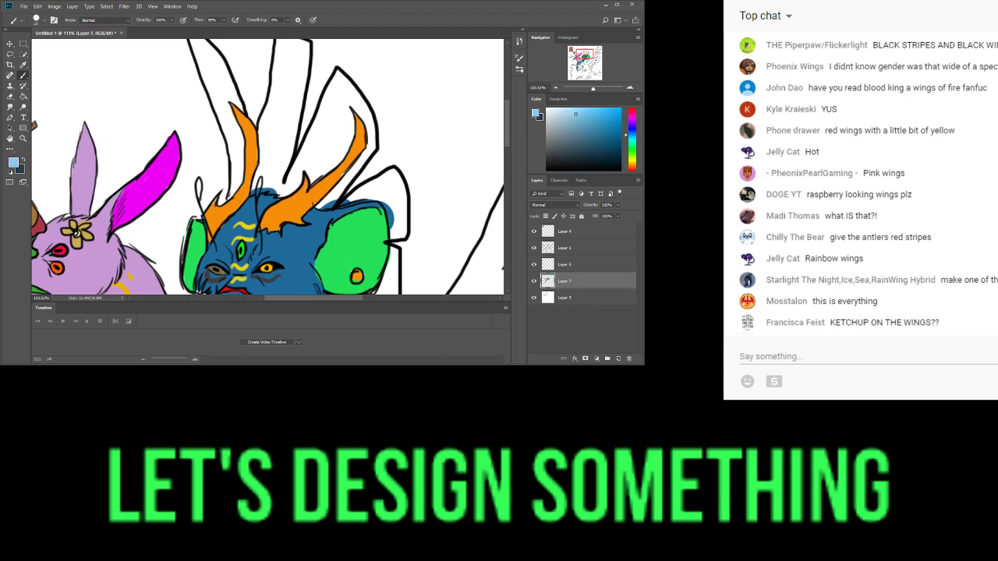
pyautogui.moveTo(219, 213)
pyautogui.mouseDown()
pyautogui.moveTo(212, 225)
pyautogui.moveTo(207, 215)
pyautogui.moveTo(220, 208)
pyautogui.moveTo(218, 222)
pyautogui.moveTo(240, 199)
pyautogui.moveTo(251, 168)
pyautogui.moveTo(238, 109)
pyautogui.moveTo(253, 156)
pyautogui.mouseUp()
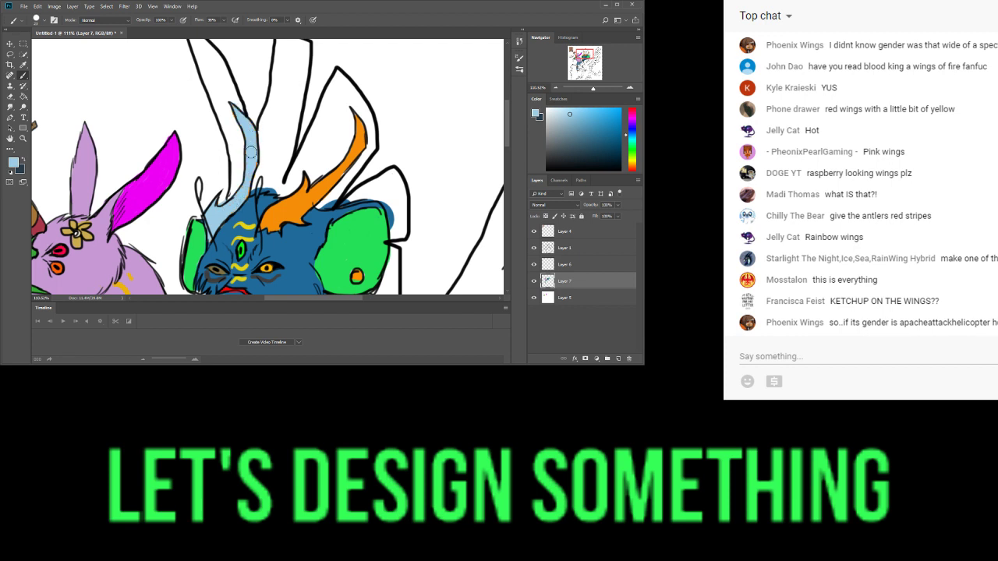
# - Fill the tips of the two thin antennae on the wolf head with bright purple on Layer 7
pyautogui.moveTo(591, 88); pyautogui.dragTo(588, 89)
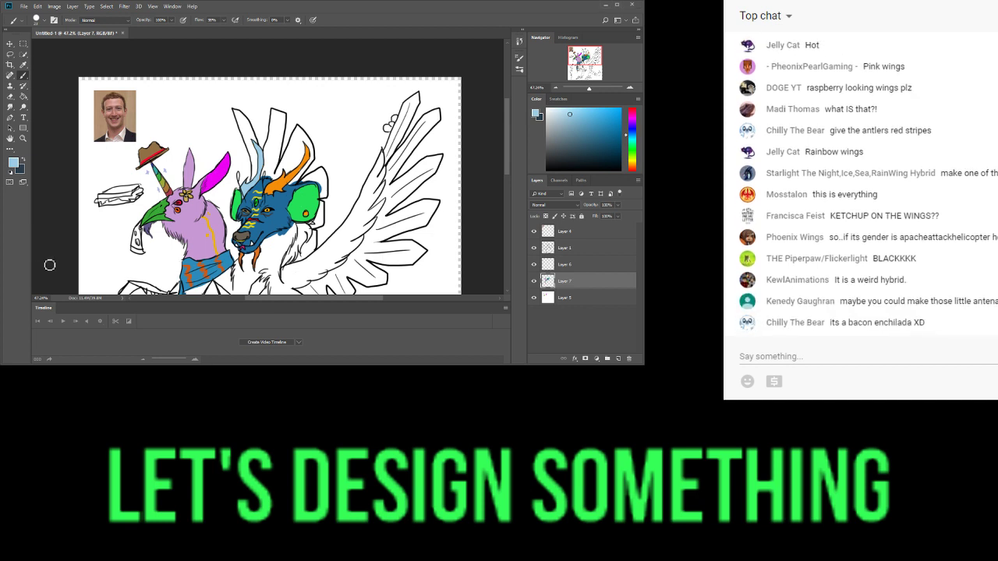
pyautogui.click(633, 121)
pyautogui.click(621, 109)
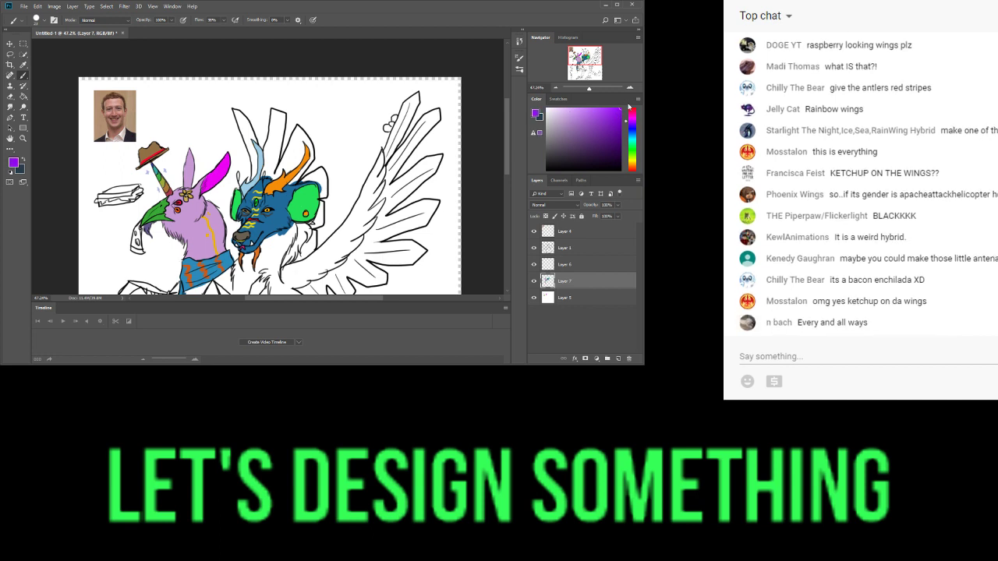
pyautogui.click(595, 88)
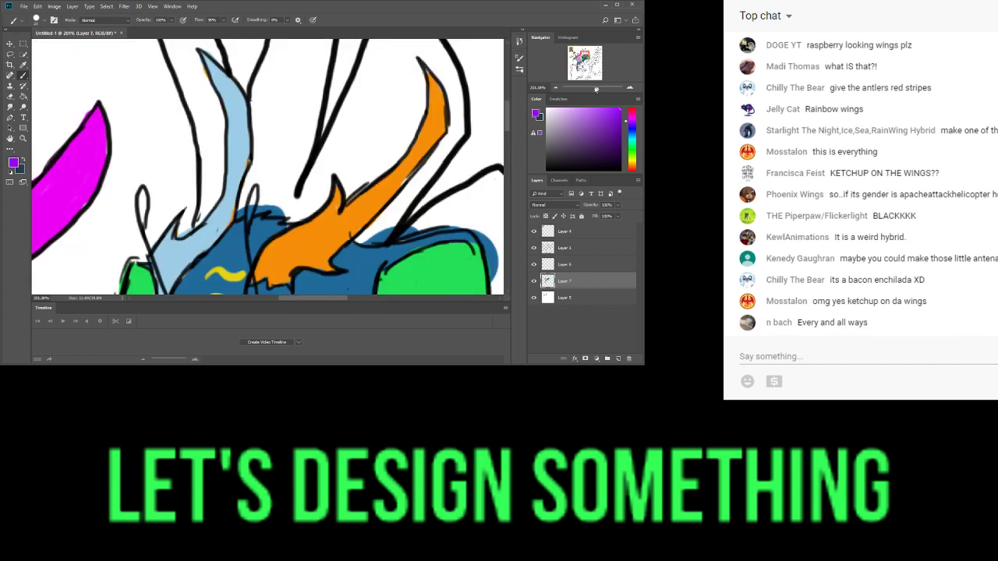
pyautogui.moveTo(143, 201)
pyautogui.mouseDown()
pyautogui.moveTo(139, 192)
pyautogui.moveTo(144, 210)
pyautogui.moveTo(134, 203)
pyautogui.mouseUp()
pyautogui.moveTo(250, 218)
pyautogui.mouseDown()
pyautogui.moveTo(247, 192)
pyautogui.moveTo(255, 201)
pyautogui.mouseUp()
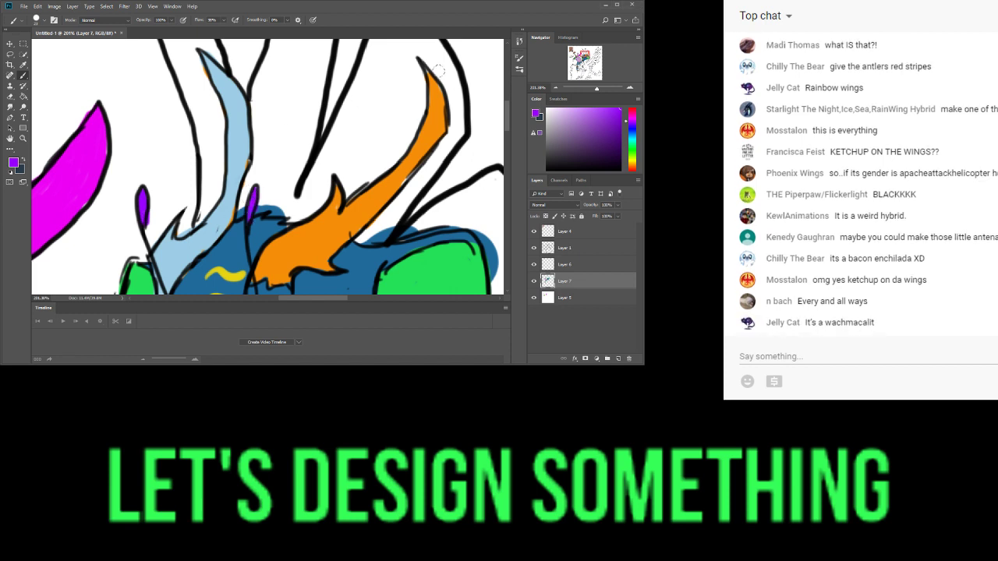
# - Paint the spiked, mantis-like foreleg that holds the sponge yellow-orange on Layer 7, from its tip up to the shoulder
pyautogui.moveTo(598, 86); pyautogui.dragTo(593, 88)
pyautogui.click(583, 66)
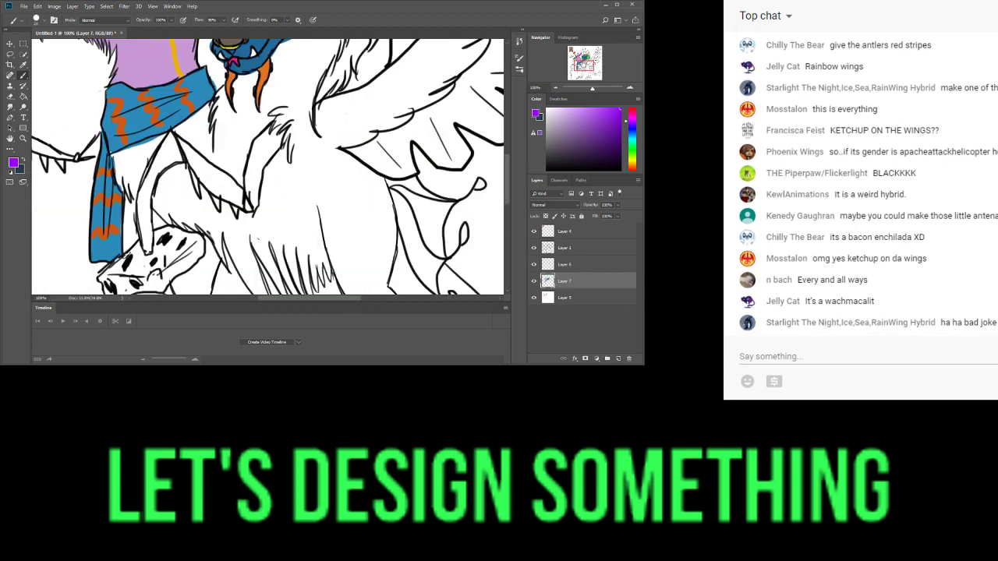
pyautogui.moveTo(584, 72); pyautogui.dragTo(581, 73)
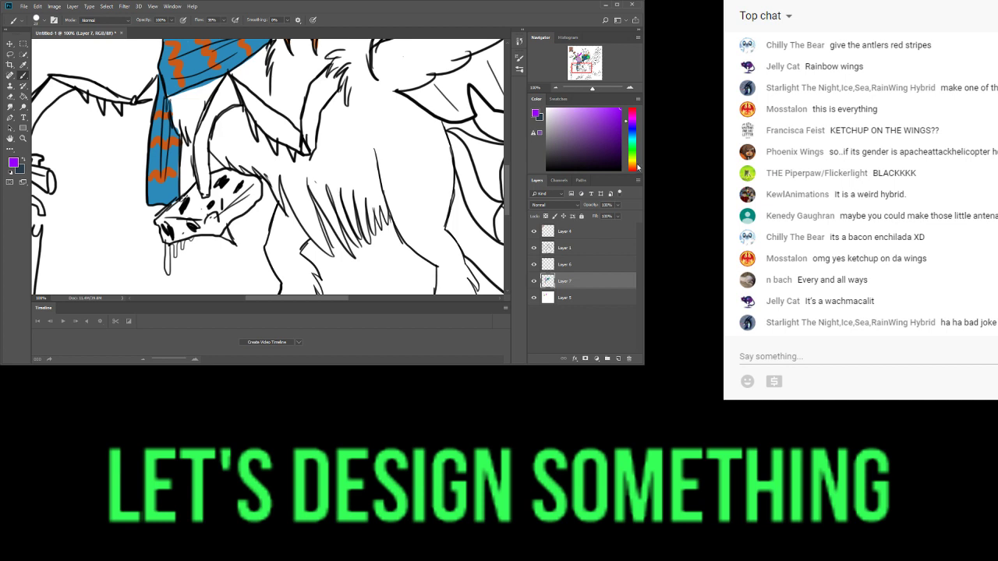
pyautogui.click(632, 164)
pyautogui.moveTo(632, 166); pyautogui.dragTo(633, 162)
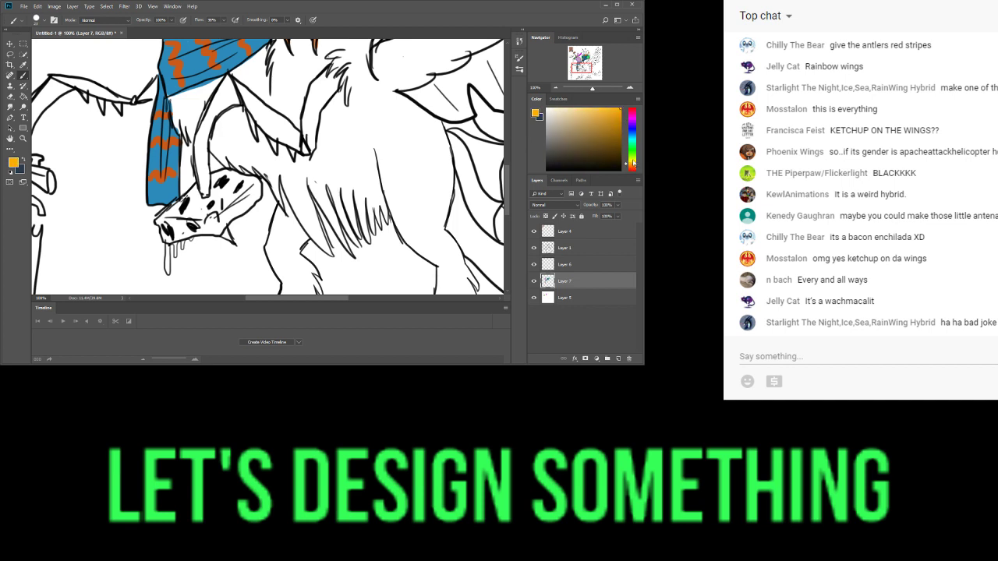
pyautogui.moveTo(215, 113)
pyautogui.mouseDown()
pyautogui.moveTo(201, 145)
pyautogui.moveTo(207, 191)
pyautogui.mouseUp()
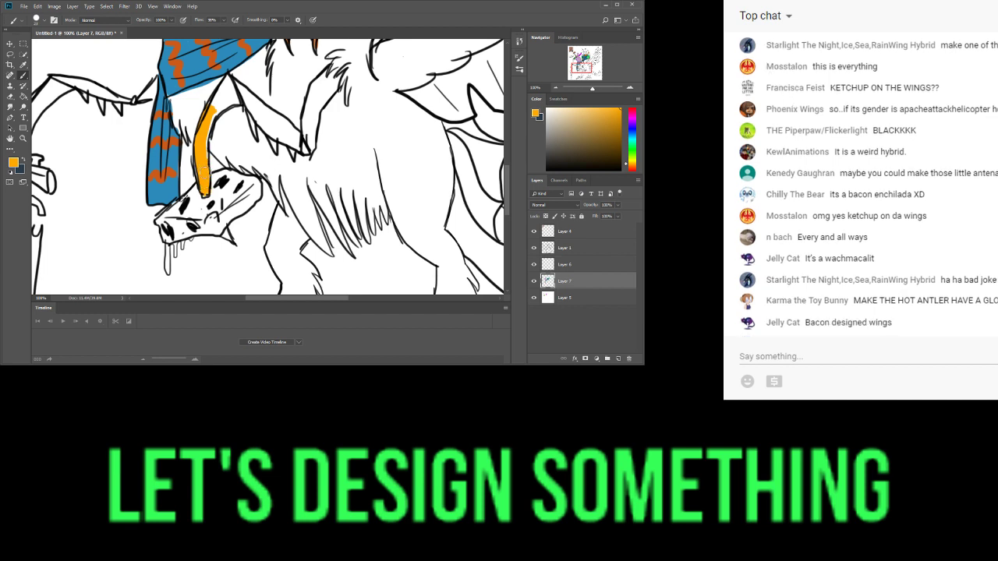
pyautogui.moveTo(206, 150)
pyautogui.mouseDown()
pyautogui.moveTo(218, 108)
pyautogui.moveTo(236, 99)
pyautogui.moveTo(220, 95)
pyautogui.moveTo(226, 83)
pyautogui.moveTo(235, 99)
pyautogui.mouseUp()
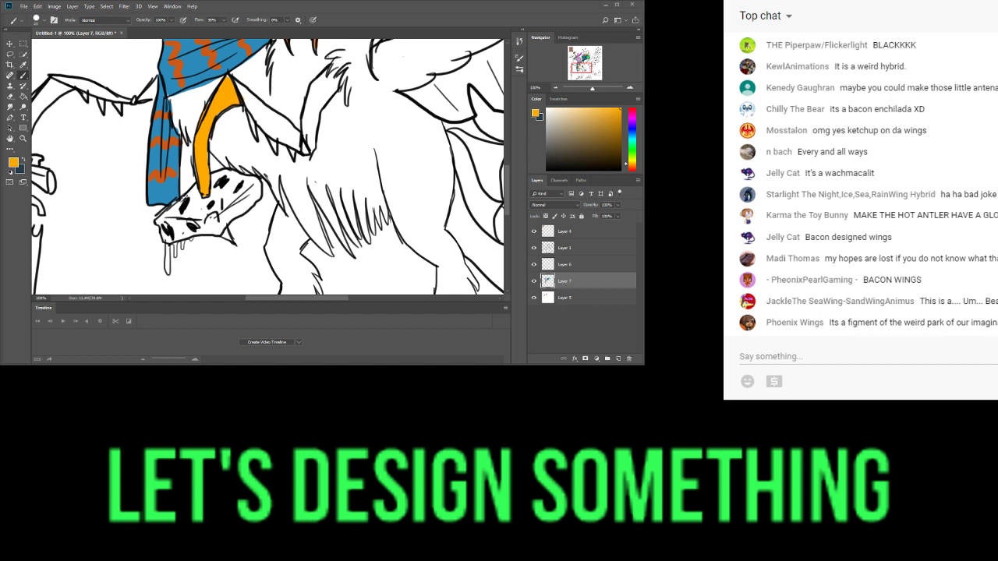
pyautogui.moveTo(227, 95)
pyautogui.mouseDown()
pyautogui.moveTo(261, 118)
pyautogui.moveTo(292, 137)
pyautogui.moveTo(258, 105)
pyautogui.moveTo(312, 140)
pyautogui.moveTo(321, 101)
pyautogui.moveTo(314, 120)
pyautogui.moveTo(310, 107)
pyautogui.moveTo(338, 89)
pyautogui.mouseUp()
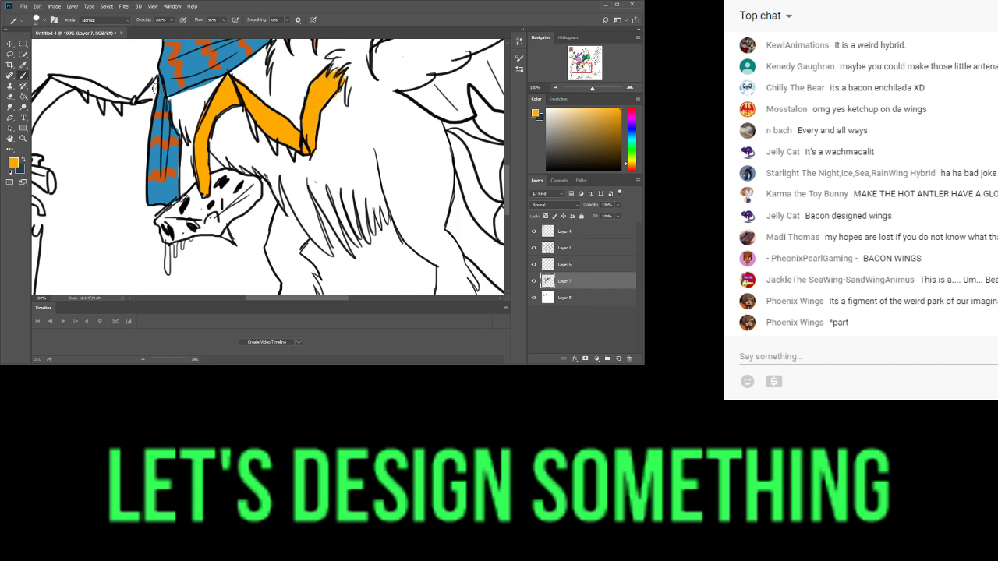
# - Paint the other mantis-like foreleg, from behind the scarf down to the umbrella handle, in the same yellow-orange
pyautogui.moveTo(158, 89)
pyautogui.mouseDown()
pyautogui.moveTo(141, 101)
pyautogui.moveTo(156, 85)
pyautogui.mouseUp()
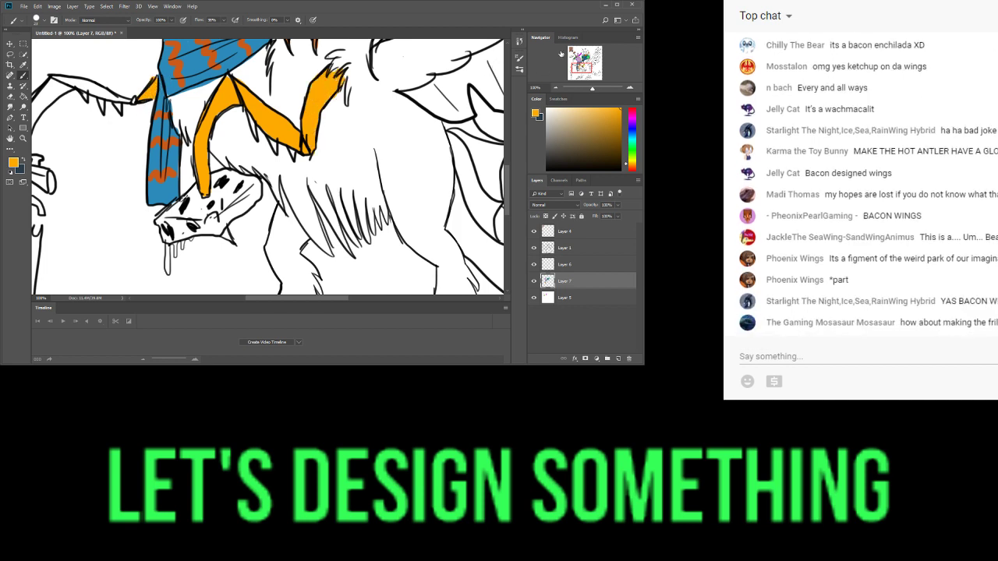
pyautogui.moveTo(578, 68); pyautogui.dragTo(576, 65)
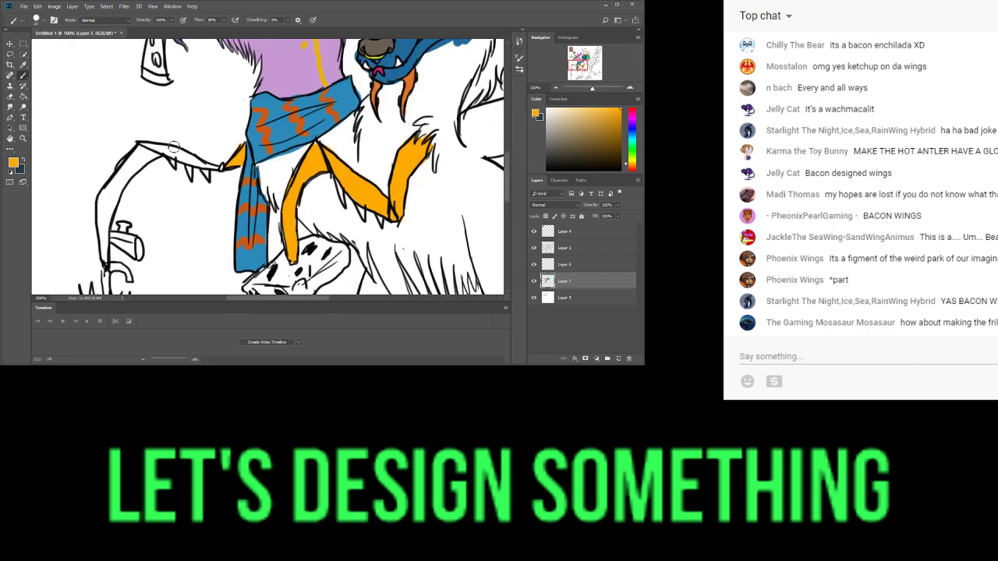
pyautogui.moveTo(166, 149)
pyautogui.mouseDown()
pyautogui.moveTo(140, 148)
pyautogui.moveTo(222, 169)
pyautogui.moveTo(208, 176)
pyautogui.moveTo(193, 162)
pyautogui.moveTo(195, 177)
pyautogui.moveTo(177, 161)
pyautogui.mouseUp()
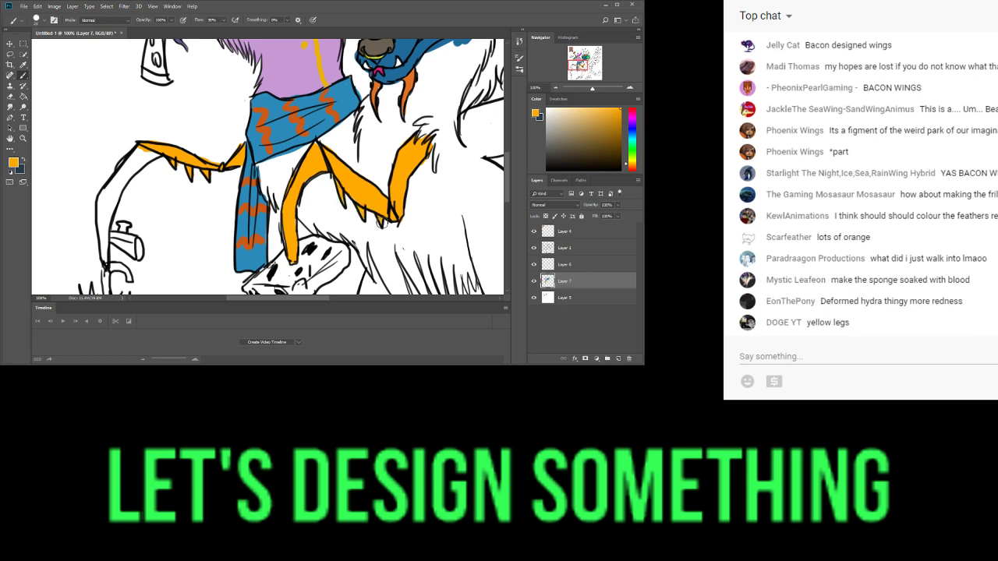
pyautogui.moveTo(146, 150)
pyautogui.mouseDown()
pyautogui.moveTo(128, 165)
pyautogui.moveTo(161, 154)
pyautogui.moveTo(131, 167)
pyautogui.moveTo(108, 208)
pyautogui.moveTo(114, 184)
pyautogui.moveTo(109, 192)
pyautogui.moveTo(108, 265)
pyautogui.mouseUp()
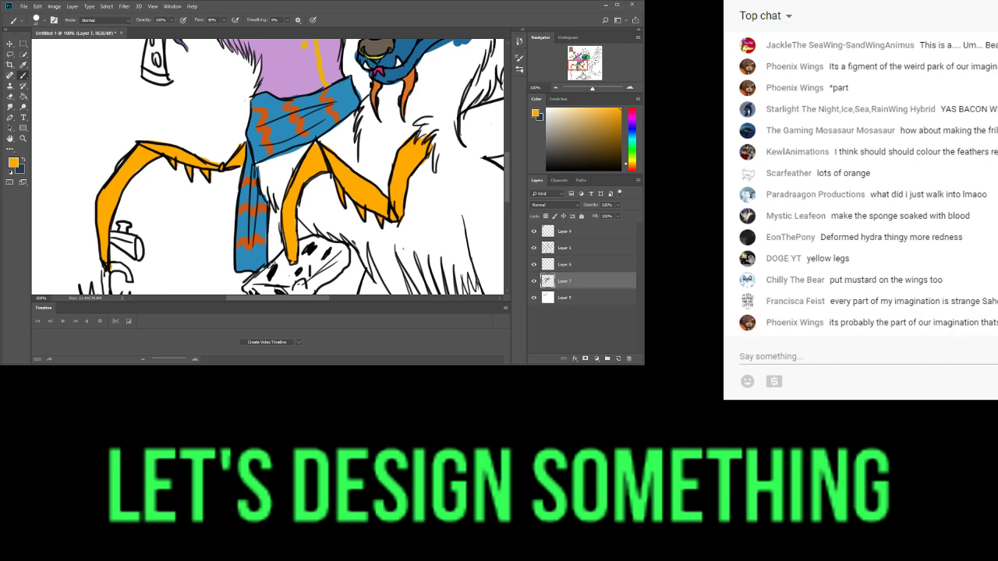
# - Paint the drips hanging from the sponge bright red on Layer 7
pyautogui.scroll(-3, 170, 183)
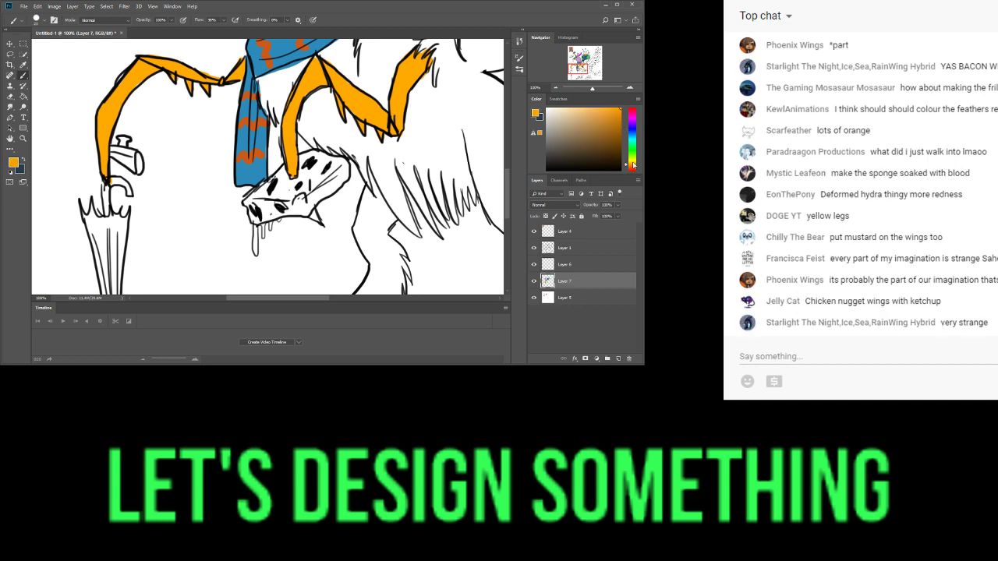
pyautogui.moveTo(630, 169); pyautogui.dragTo(632, 174)
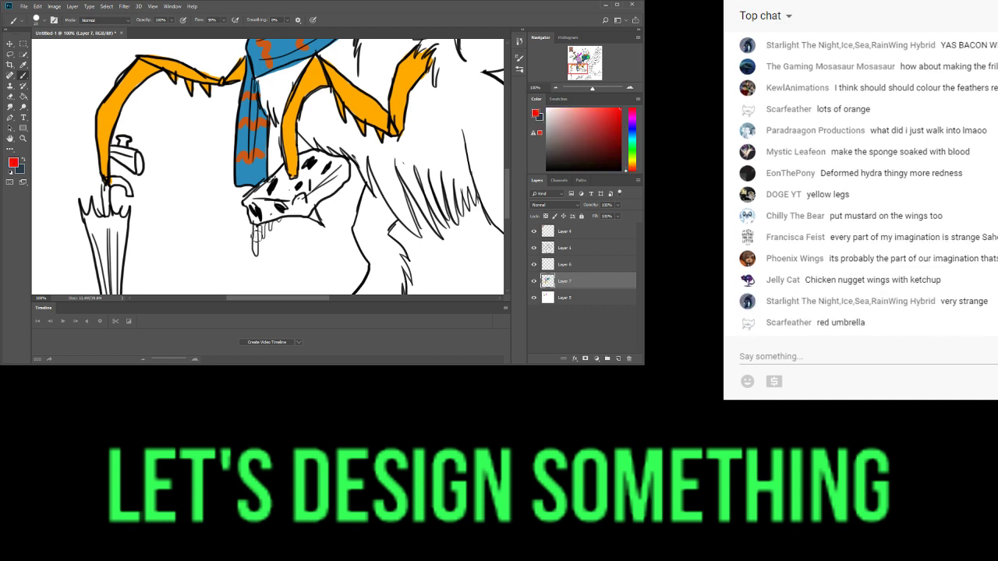
pyautogui.moveTo(254, 226)
pyautogui.mouseDown()
pyautogui.moveTo(258, 256)
pyautogui.moveTo(264, 242)
pyautogui.mouseUp()
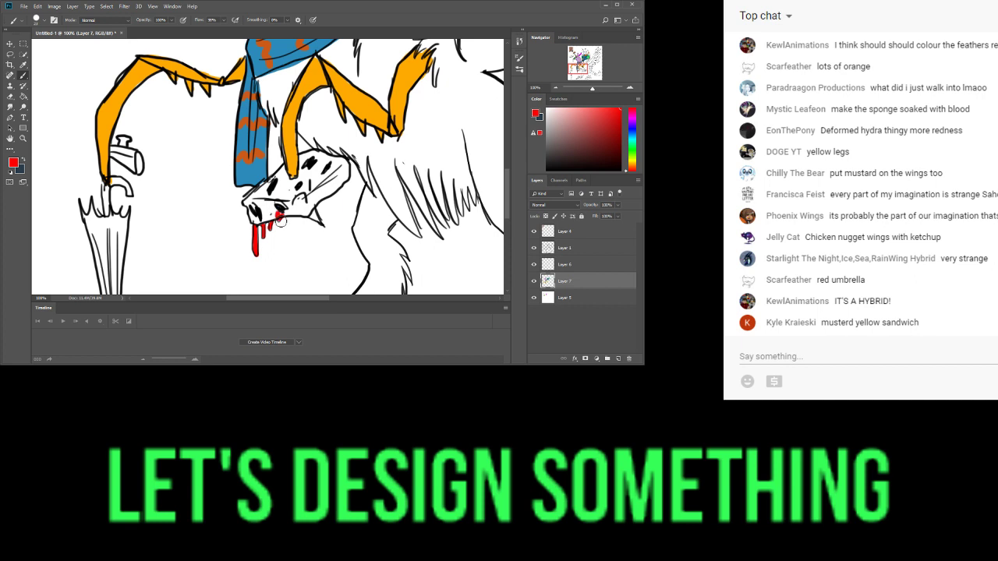
# - Sample the foreleg's yellow-orange and paint the pointed leg tip sticking out beneath the sponge with it
pyautogui.click(24, 66)
pyautogui.click(308, 72)
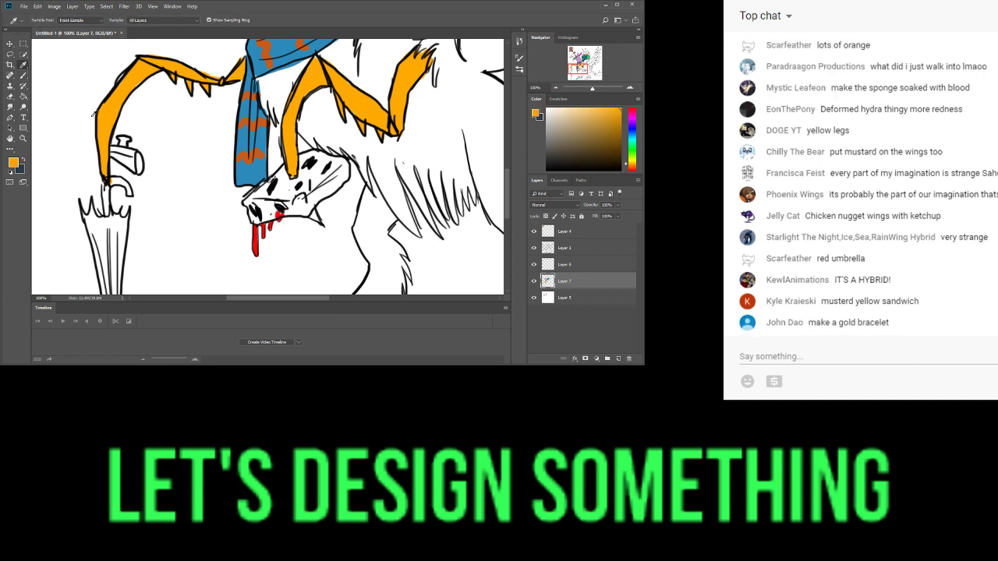
pyautogui.click(24, 76)
pyautogui.moveTo(316, 218); pyautogui.dragTo(320, 223)
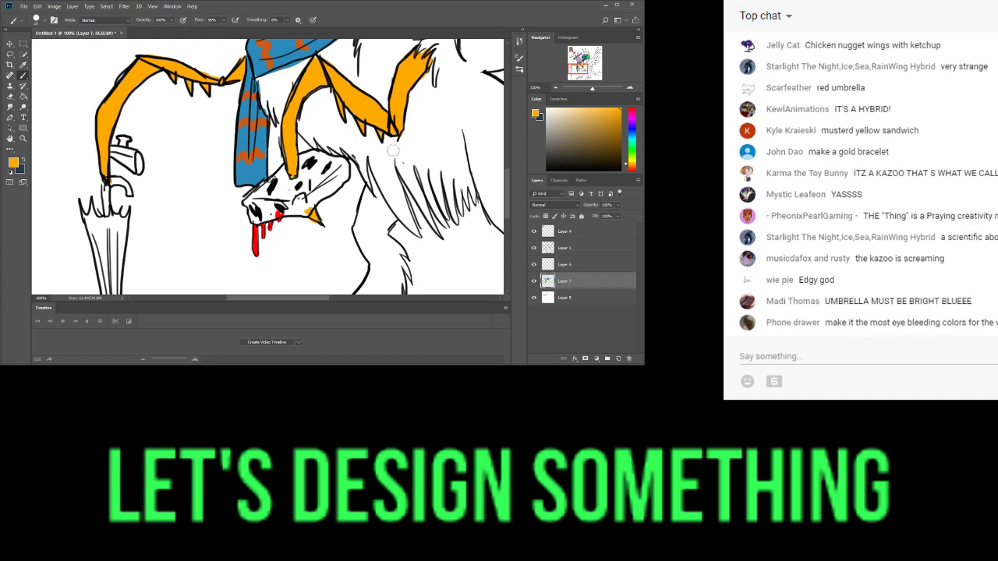
# - Fill the folded umbrella's canopy with bright cyan on Layer 7, from its jagged upper edge down to the tip
pyautogui.click(633, 138)
pyautogui.click(576, 77)
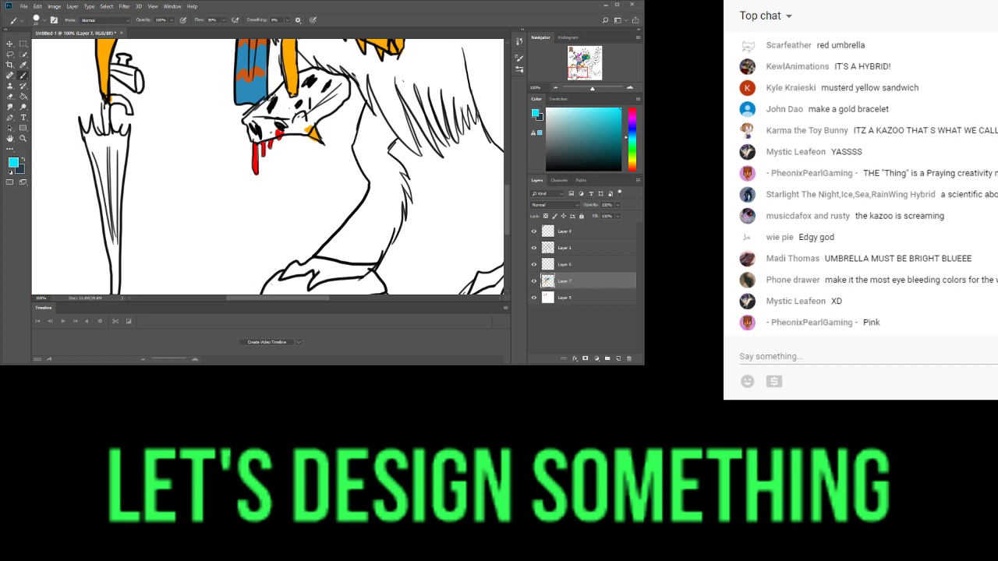
pyautogui.moveTo(578, 74); pyautogui.dragTo(577, 76)
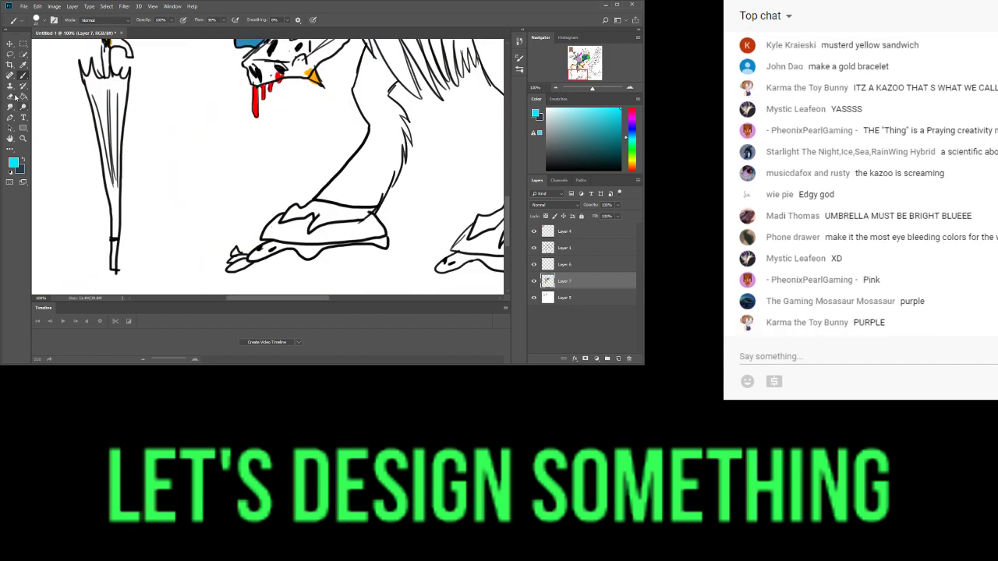
pyautogui.moveTo(98, 104)
pyautogui.mouseDown()
pyautogui.moveTo(115, 164)
pyautogui.moveTo(117, 122)
pyautogui.moveTo(110, 161)
pyautogui.moveTo(100, 136)
pyautogui.moveTo(118, 186)
pyautogui.moveTo(116, 234)
pyautogui.mouseUp()
pyautogui.hotkey('ctrl', 'z')
pyautogui.moveTo(117, 148)
pyautogui.mouseDown()
pyautogui.moveTo(121, 121)
pyautogui.moveTo(117, 133)
pyautogui.moveTo(114, 125)
pyautogui.moveTo(129, 81)
pyautogui.moveTo(117, 81)
pyautogui.moveTo(90, 122)
pyautogui.mouseUp()
pyautogui.moveTo(94, 72); pyautogui.dragTo(81, 91)
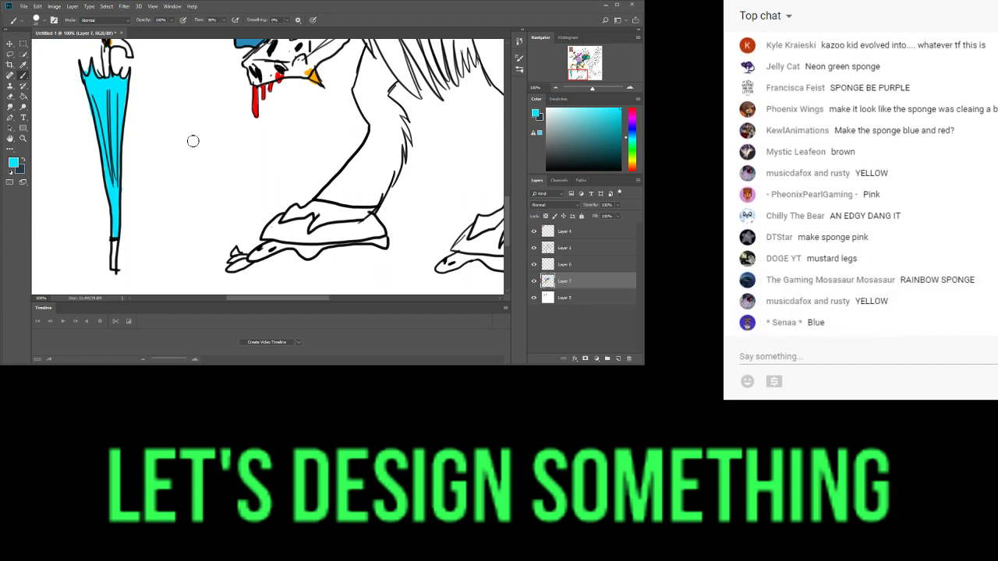
# - Paint the sponge bright purple with a darker purple shaded side, and add green stains on its upper surface
pyautogui.click(579, 66)
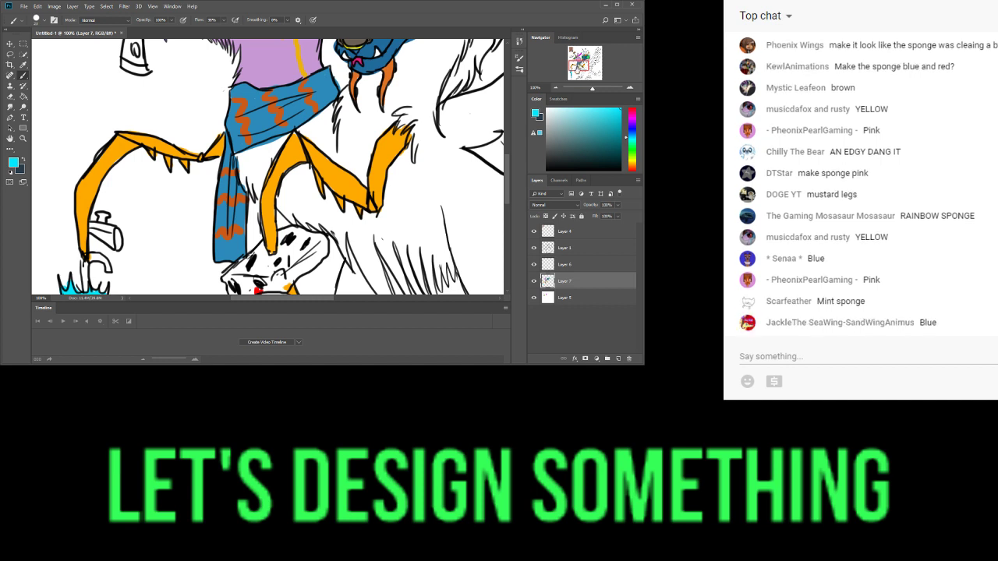
pyautogui.moveTo(578, 69); pyautogui.dragTo(580, 73)
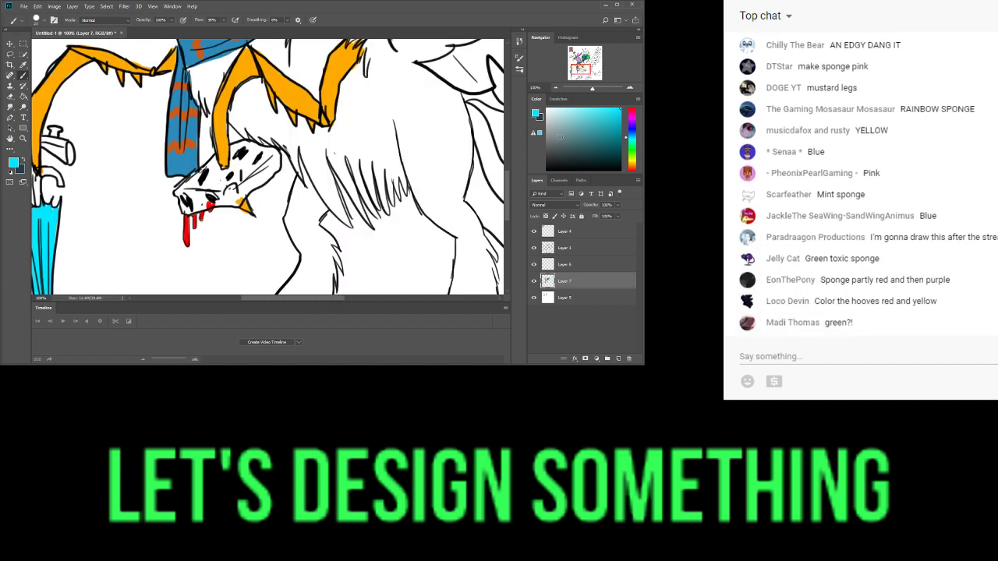
pyautogui.moveTo(637, 130); pyautogui.dragTo(635, 123)
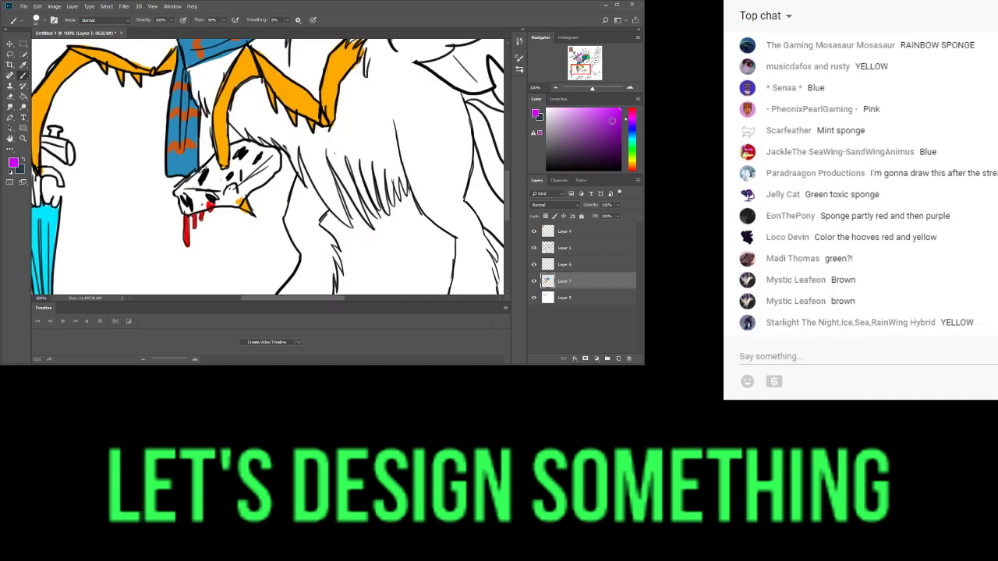
pyautogui.moveTo(223, 178)
pyautogui.mouseDown()
pyautogui.moveTo(201, 187)
pyautogui.moveTo(187, 179)
pyautogui.moveTo(233, 165)
pyautogui.moveTo(250, 146)
pyautogui.moveTo(248, 175)
pyautogui.moveTo(265, 183)
pyautogui.moveTo(279, 170)
pyautogui.moveTo(265, 153)
pyautogui.mouseUp()
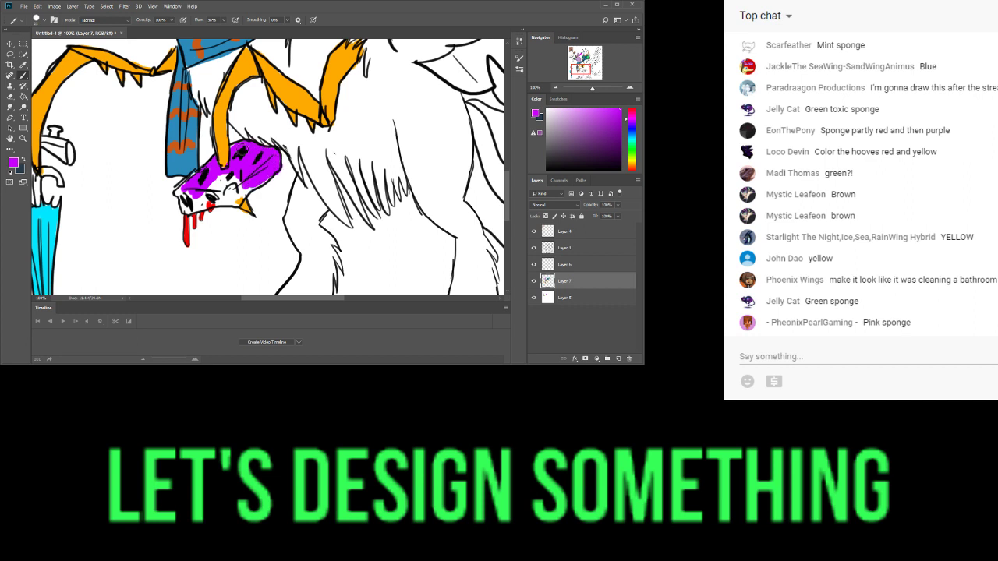
pyautogui.moveTo(222, 178)
pyautogui.mouseDown()
pyautogui.moveTo(234, 199)
pyautogui.moveTo(257, 186)
pyautogui.moveTo(186, 210)
pyautogui.moveTo(176, 184)
pyautogui.moveTo(230, 180)
pyautogui.moveTo(224, 193)
pyautogui.mouseUp()
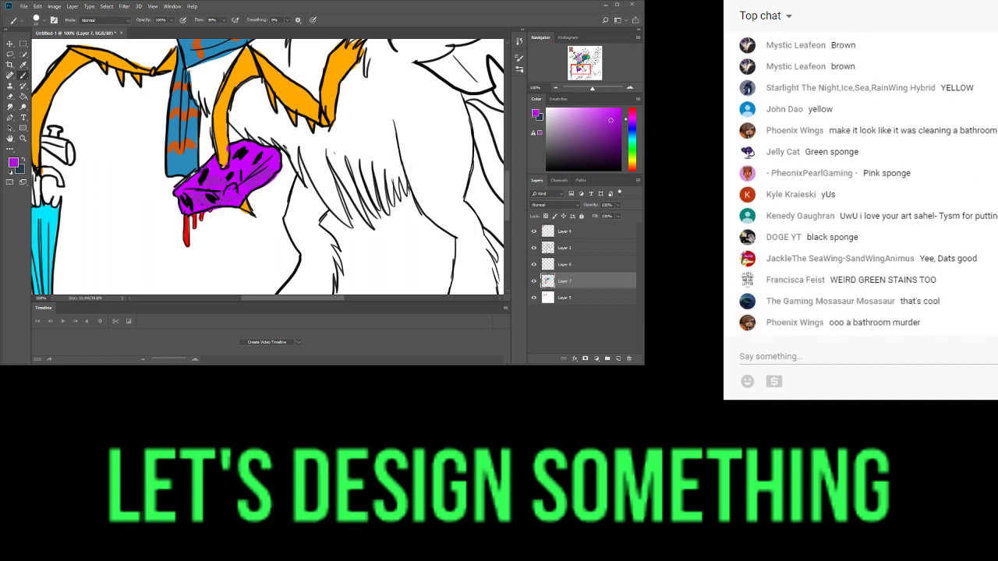
pyautogui.moveTo(628, 131); pyautogui.dragTo(627, 149)
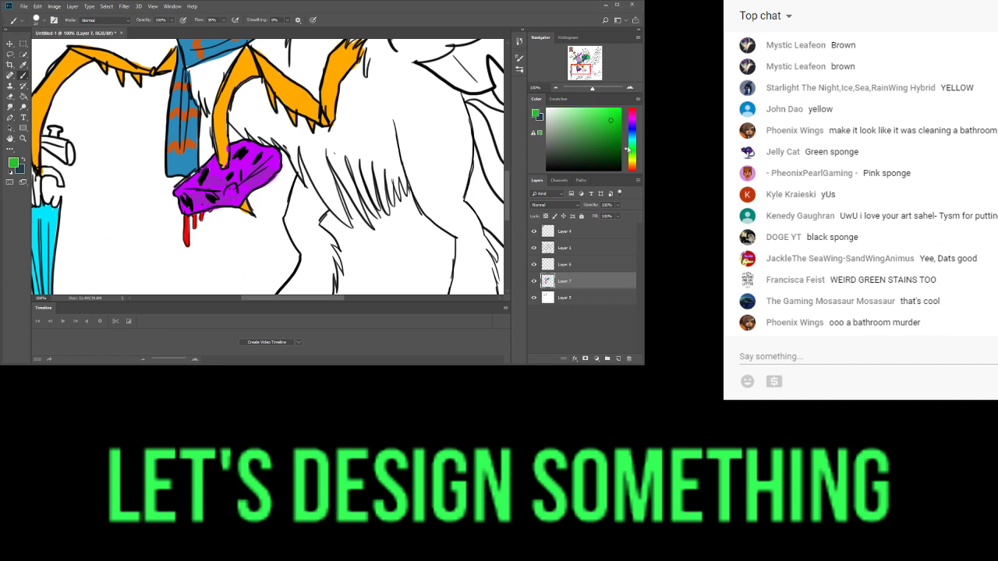
pyautogui.moveTo(256, 147)
pyautogui.mouseDown()
pyautogui.moveTo(196, 185)
pyautogui.moveTo(229, 188)
pyautogui.moveTo(209, 206)
pyautogui.mouseUp()
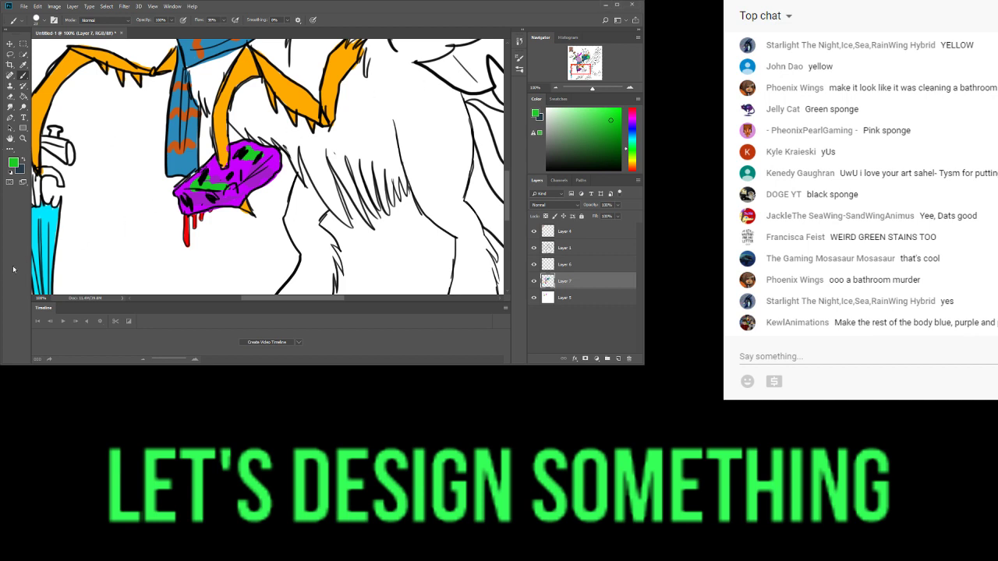
# - Paint the small kazoo-like prop above the umbrella handle, beside the raised foreleg, red on Layer 7
pyautogui.moveTo(594, 89); pyautogui.dragTo(585, 88)
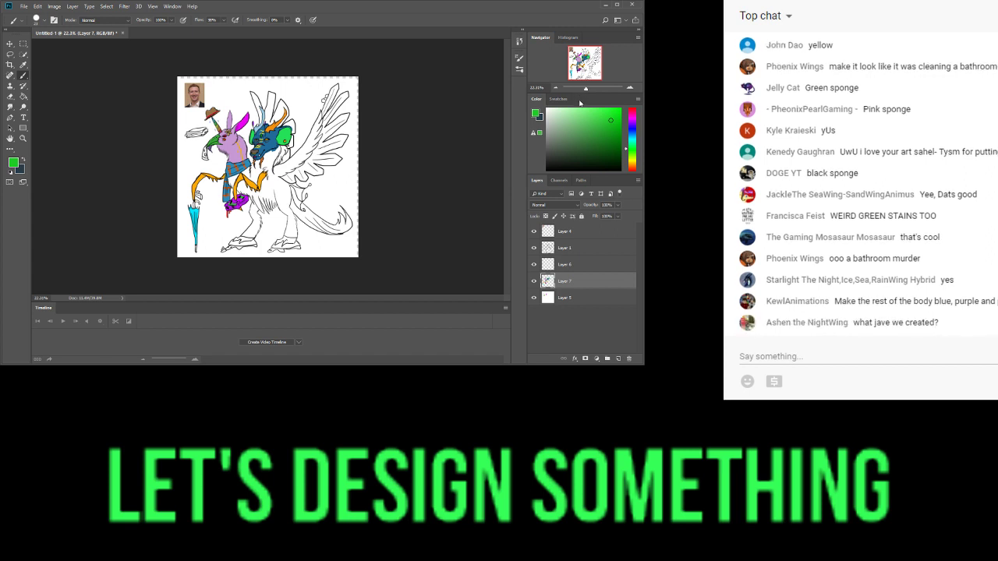
pyautogui.moveTo(590, 89); pyautogui.dragTo(593, 88)
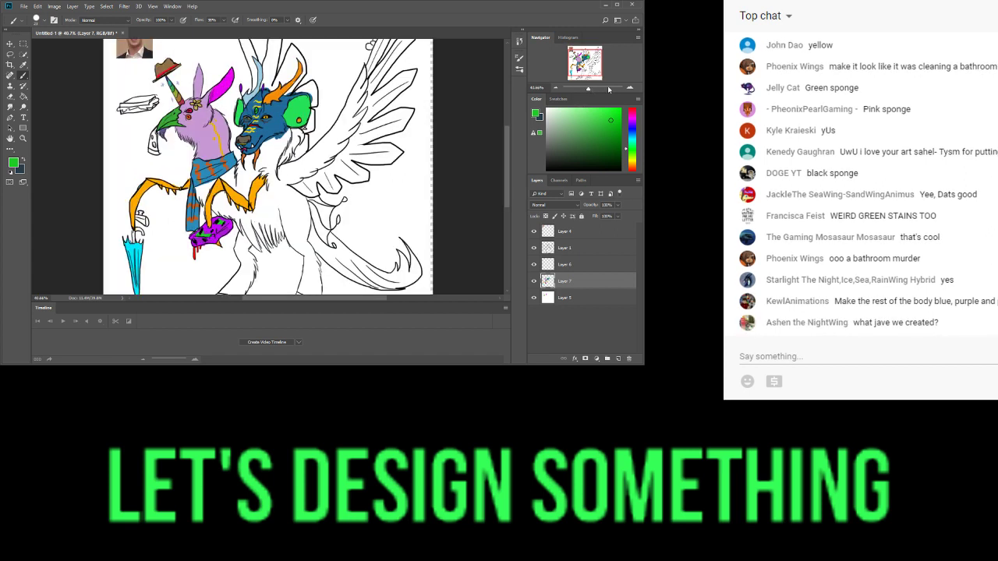
pyautogui.moveTo(633, 166); pyautogui.dragTo(629, 155)
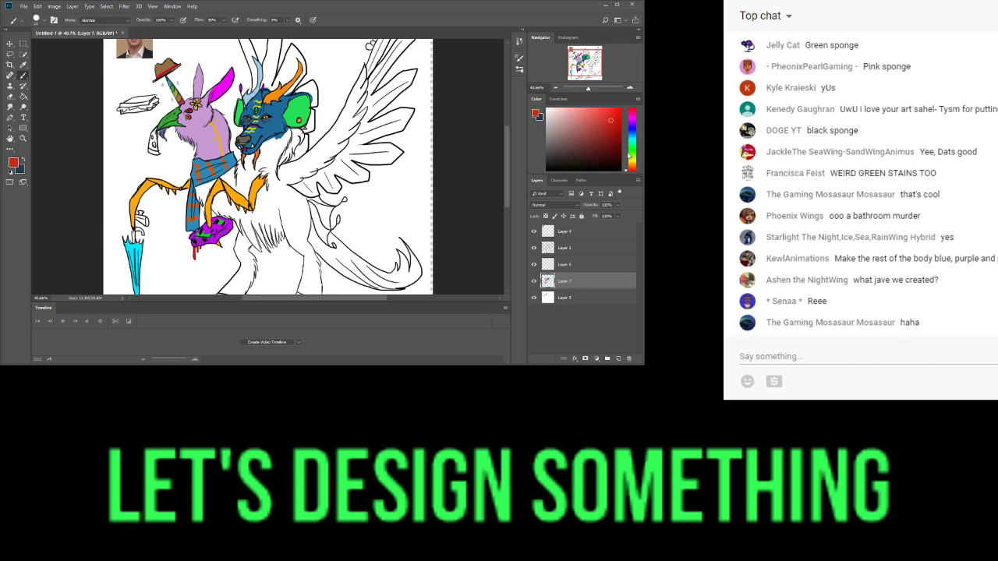
pyautogui.click(595, 89)
pyautogui.click(575, 69)
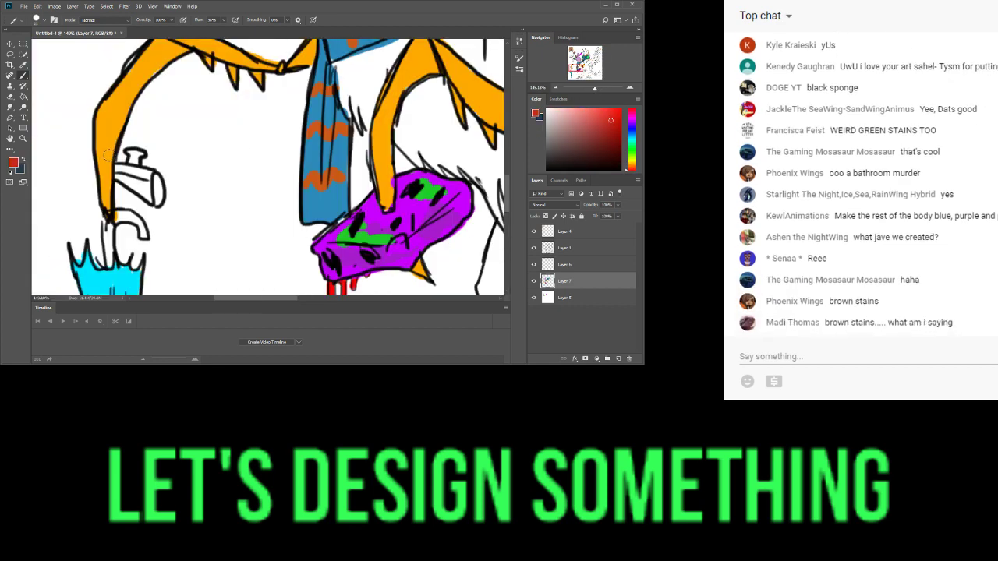
pyautogui.moveTo(117, 168)
pyautogui.mouseDown()
pyautogui.moveTo(157, 199)
pyautogui.moveTo(140, 154)
pyautogui.mouseUp()
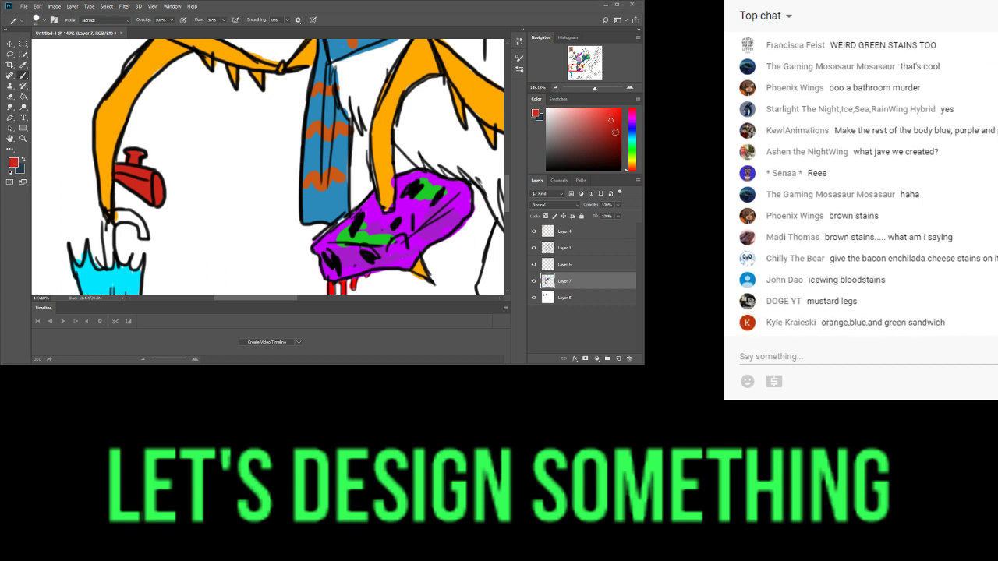
# - Paint the umbrella's curved handle and the narrow tip at its lower end dark grey
pyautogui.moveTo(96, 260)
pyautogui.mouseDown()
pyautogui.moveTo(107, 257)
pyautogui.moveTo(117, 214)
pyautogui.moveTo(145, 228)
pyautogui.moveTo(145, 209)
pyautogui.mouseUp()
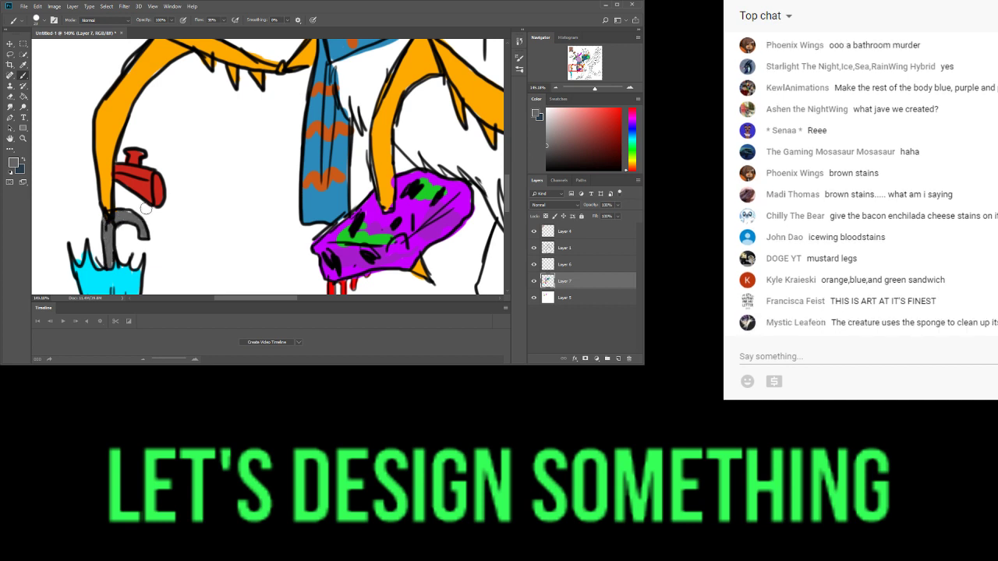
pyautogui.moveTo(573, 75); pyautogui.dragTo(574, 83)
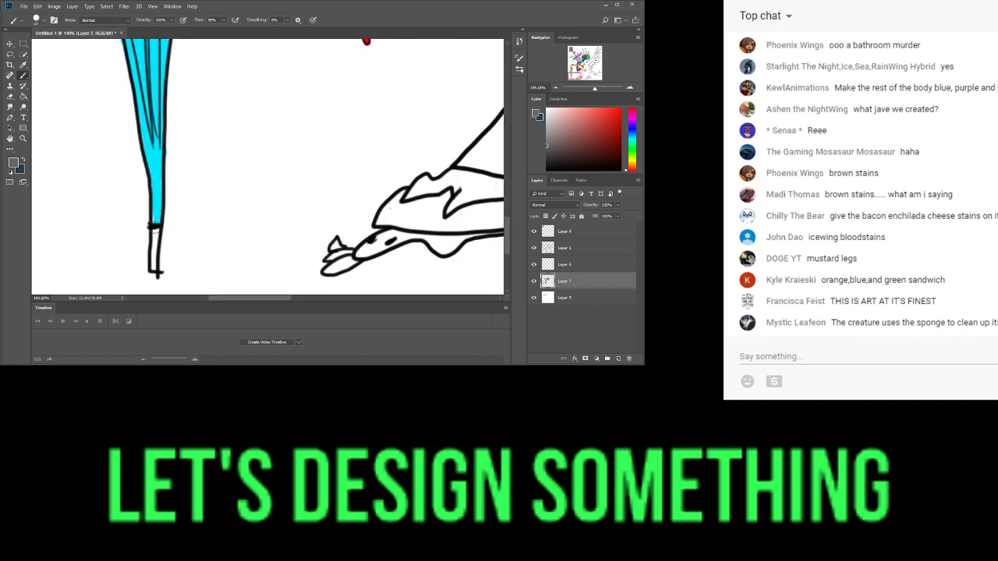
pyautogui.moveTo(155, 229); pyautogui.dragTo(152, 270)
# - Paint the frill hanging behind the blue head, below its green ear, hot pink
pyautogui.moveTo(595, 89); pyautogui.dragTo(588, 89)
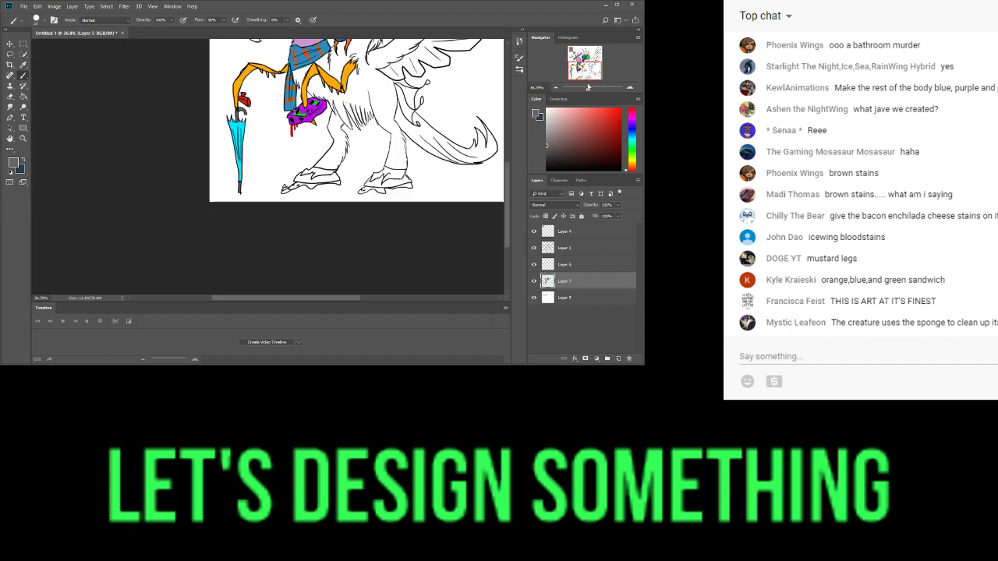
pyautogui.click(587, 53)
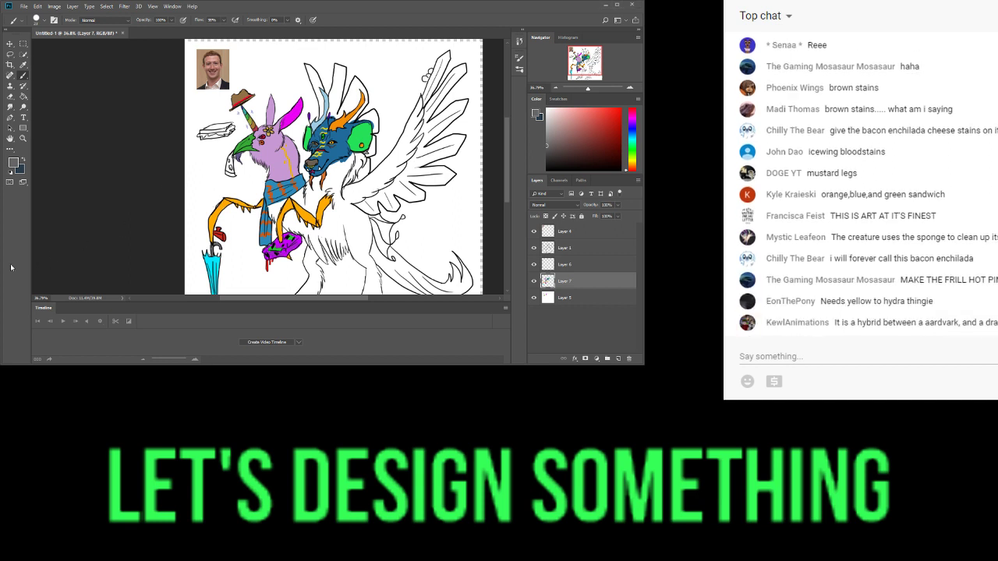
pyautogui.click(613, 112)
pyautogui.moveTo(588, 88); pyautogui.dragTo(587, 59)
pyautogui.click(590, 59)
pyautogui.click(591, 88)
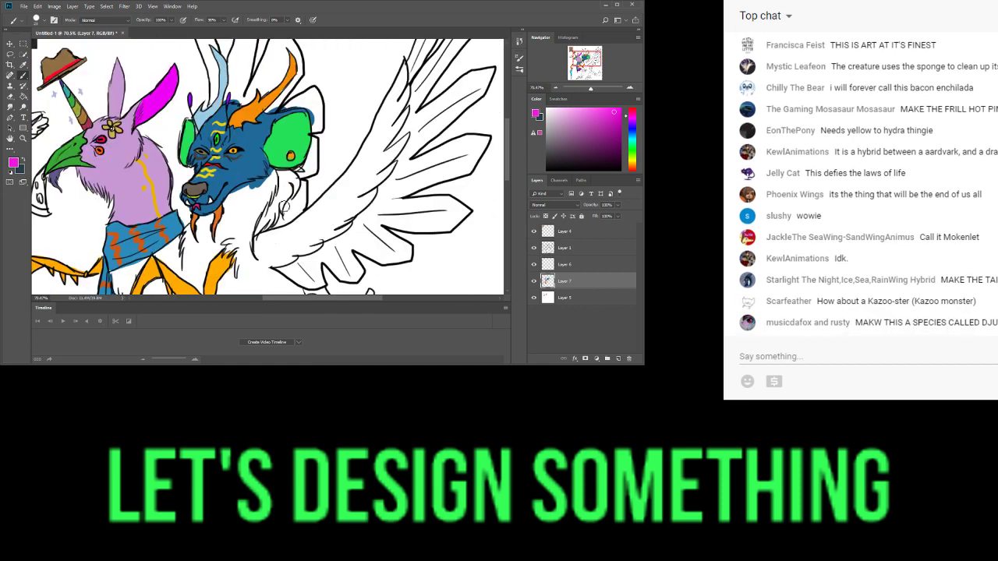
pyautogui.moveTo(285, 208)
pyautogui.mouseDown()
pyautogui.moveTo(255, 236)
pyautogui.moveTo(278, 224)
pyautogui.moveTo(279, 205)
pyautogui.moveTo(280, 218)
pyautogui.moveTo(297, 195)
pyautogui.moveTo(297, 182)
pyautogui.moveTo(285, 184)
pyautogui.mouseUp()
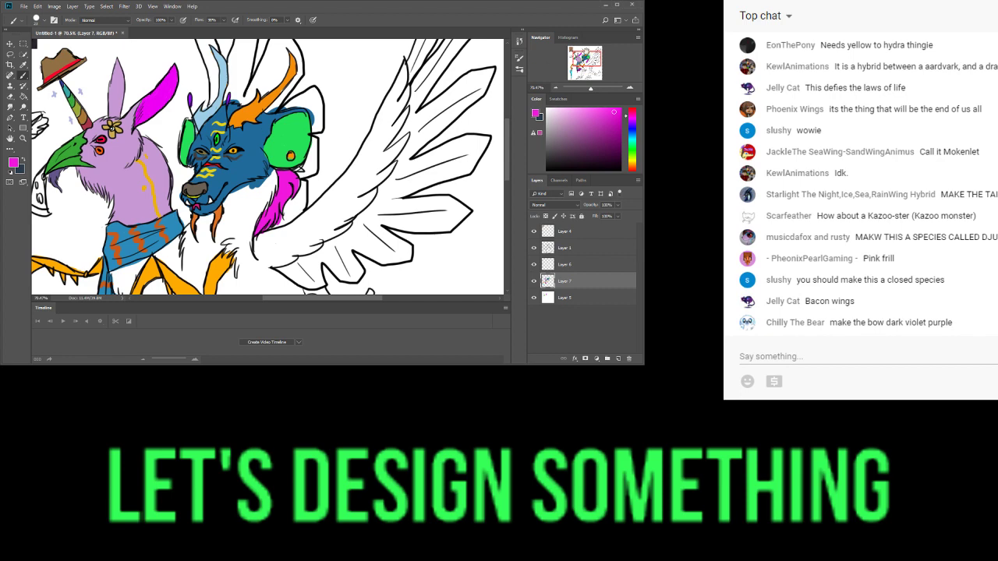
pyautogui.moveTo(300, 170); pyautogui.dragTo(281, 237)
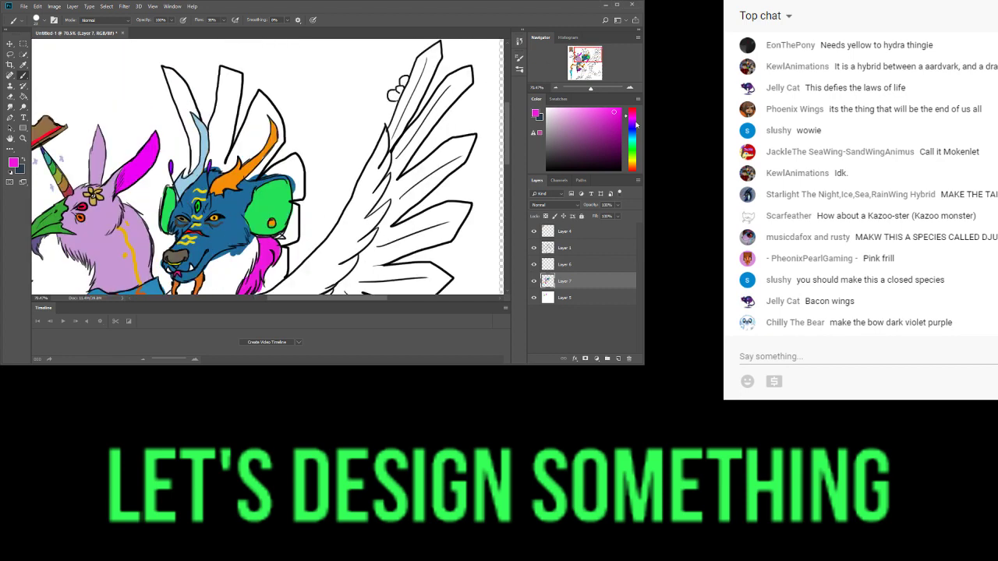
# - Paint the bow on the wing's uppermost feather bright purple and erase the colour that spills past its outline
pyautogui.click(632, 122)
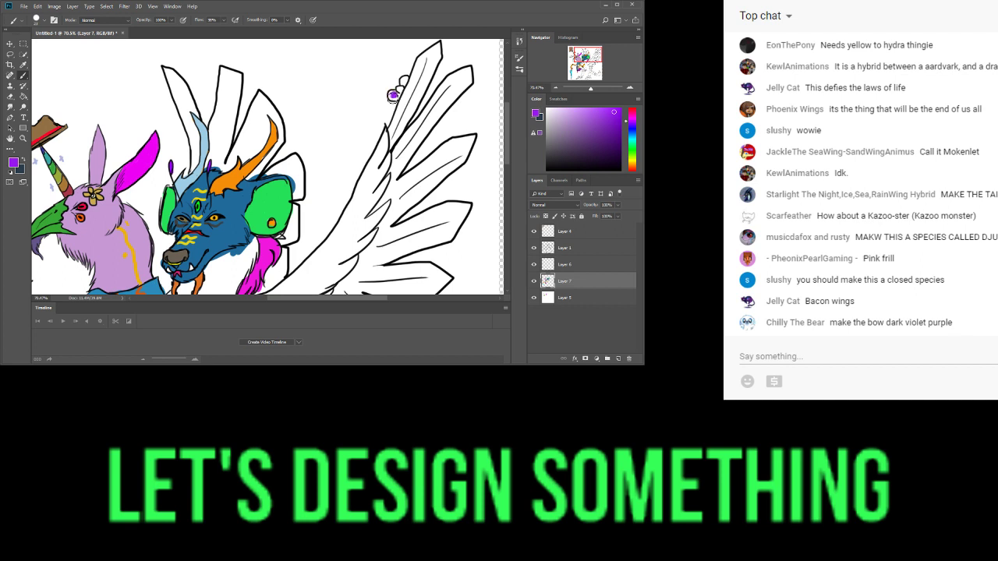
pyautogui.moveTo(393, 95); pyautogui.dragTo(410, 82)
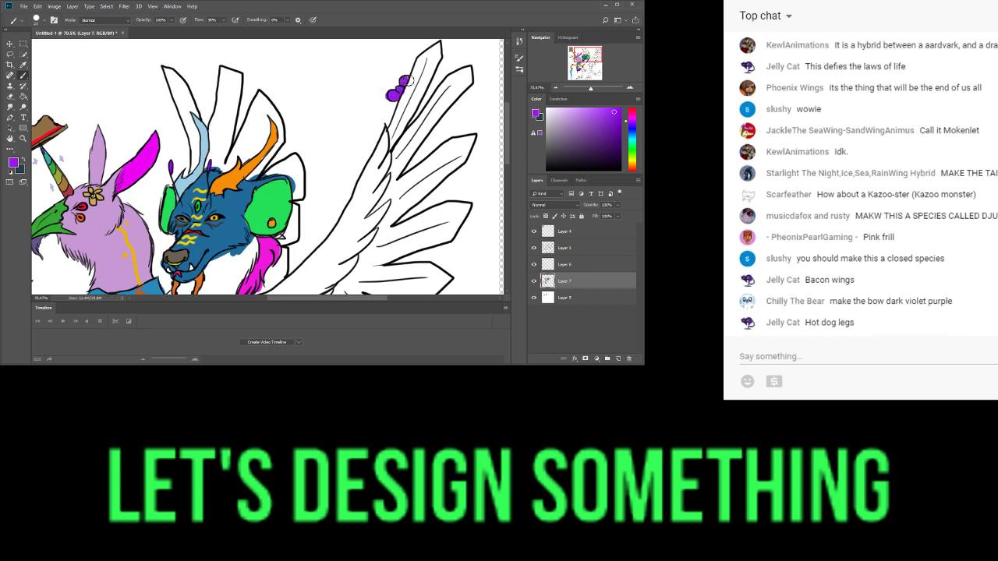
pyautogui.click(10, 96)
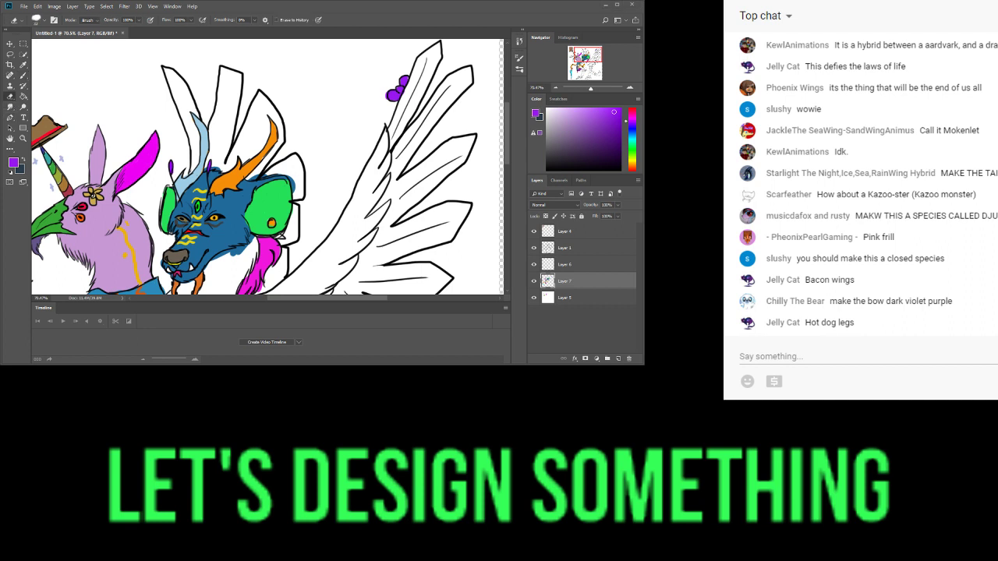
pyautogui.moveTo(407, 71); pyautogui.dragTo(410, 79)
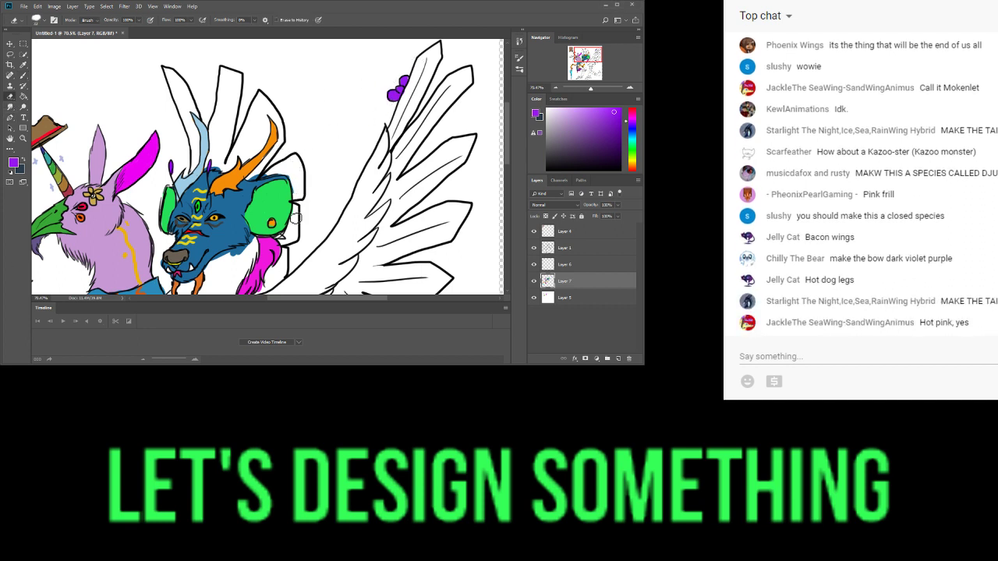
pyautogui.click(23, 81)
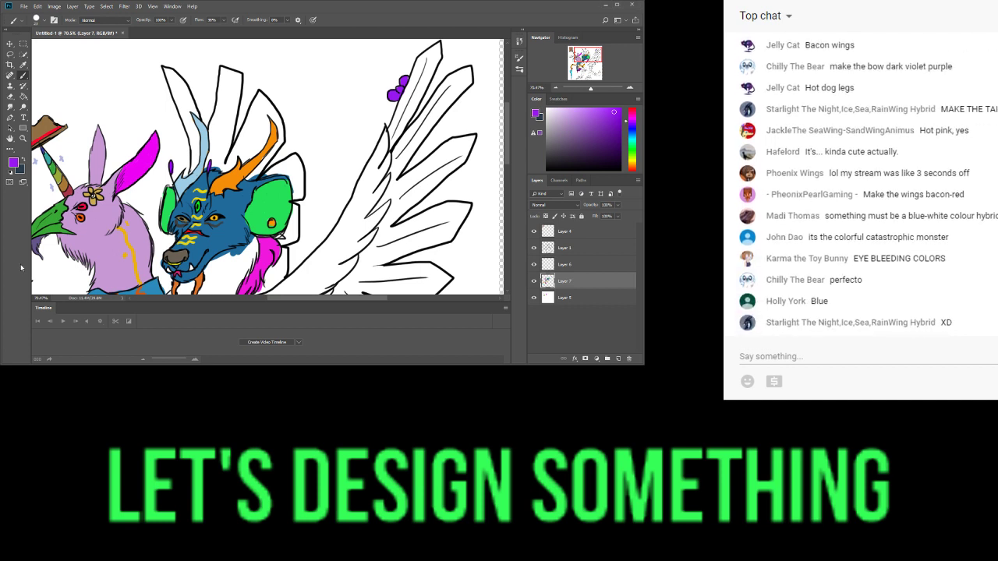
# - Fill the second head's neck and chest fur with the blue sampled from its head, and sample the orange of the scarf's stripes
pyautogui.click(583, 65)
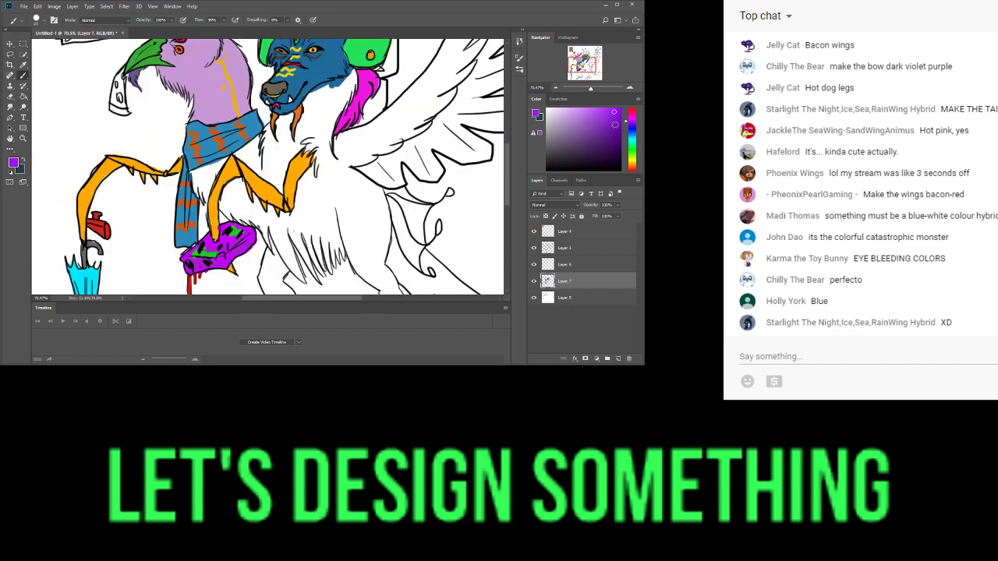
pyautogui.click(23, 66)
pyautogui.click(341, 71)
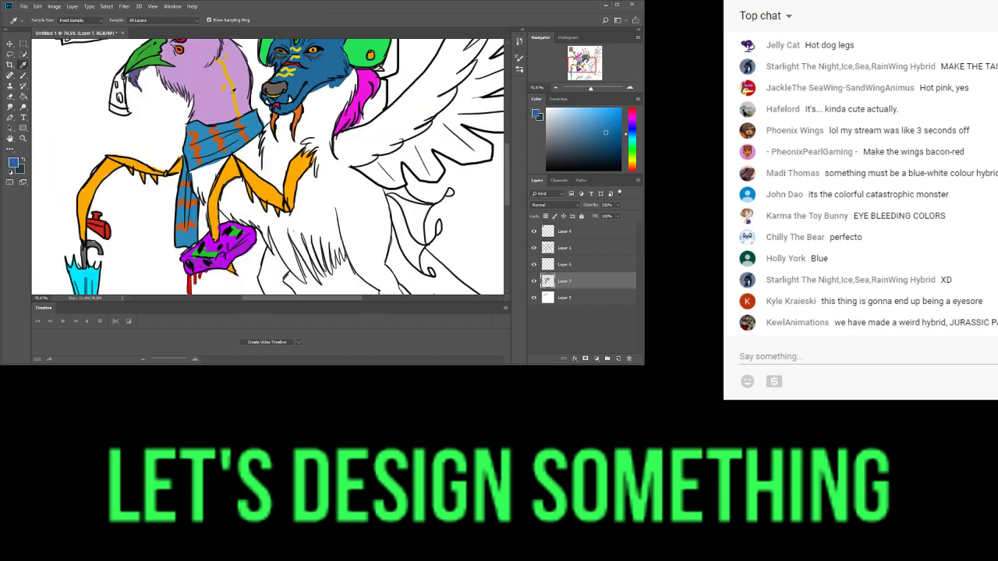
pyautogui.click(23, 75)
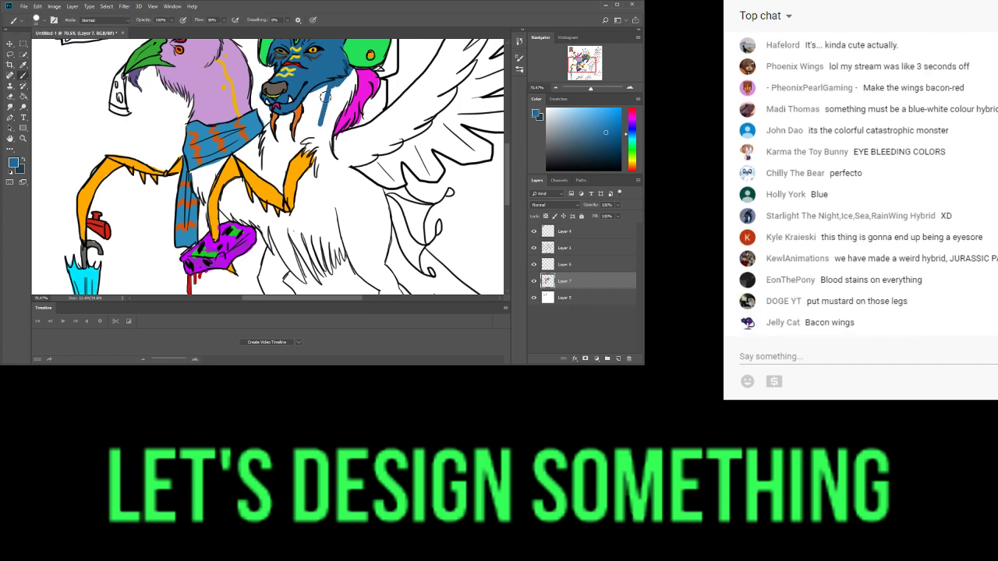
pyautogui.moveTo(322, 87)
pyautogui.mouseDown()
pyautogui.moveTo(301, 134)
pyautogui.moveTo(309, 100)
pyautogui.moveTo(347, 116)
pyautogui.moveTo(354, 74)
pyautogui.moveTo(332, 117)
pyautogui.moveTo(333, 165)
pyautogui.moveTo(334, 138)
pyautogui.moveTo(317, 183)
pyautogui.moveTo(323, 143)
pyautogui.moveTo(307, 153)
pyautogui.moveTo(309, 128)
pyautogui.moveTo(326, 137)
pyautogui.moveTo(294, 148)
pyautogui.moveTo(290, 117)
pyautogui.moveTo(282, 136)
pyautogui.moveTo(279, 119)
pyautogui.moveTo(295, 160)
pyautogui.moveTo(281, 191)
pyautogui.moveTo(261, 165)
pyautogui.moveTo(269, 128)
pyautogui.moveTo(274, 176)
pyautogui.moveTo(240, 156)
pyautogui.moveTo(258, 140)
pyautogui.moveTo(258, 153)
pyautogui.mouseUp()
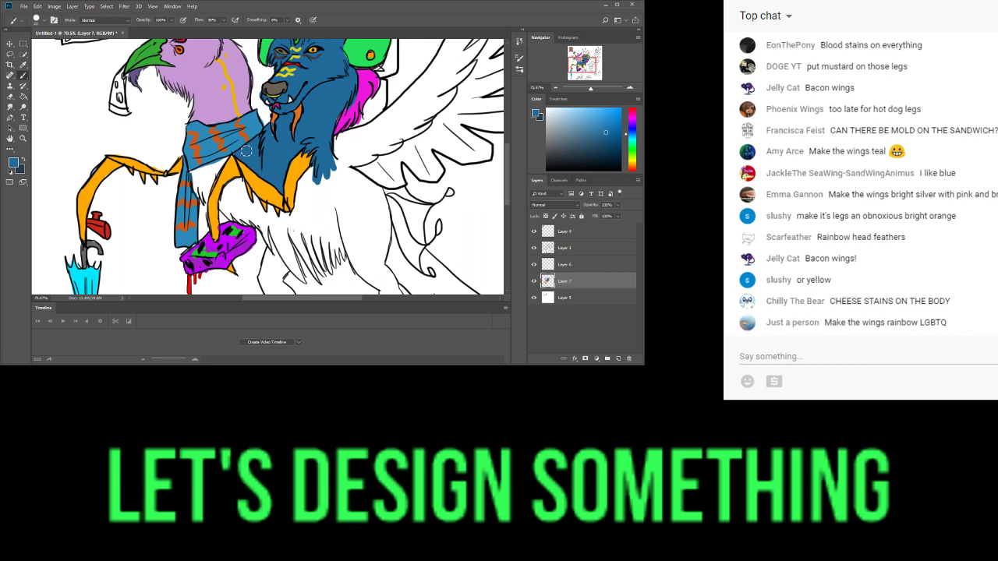
pyautogui.press('i')
pyautogui.click(252, 122)
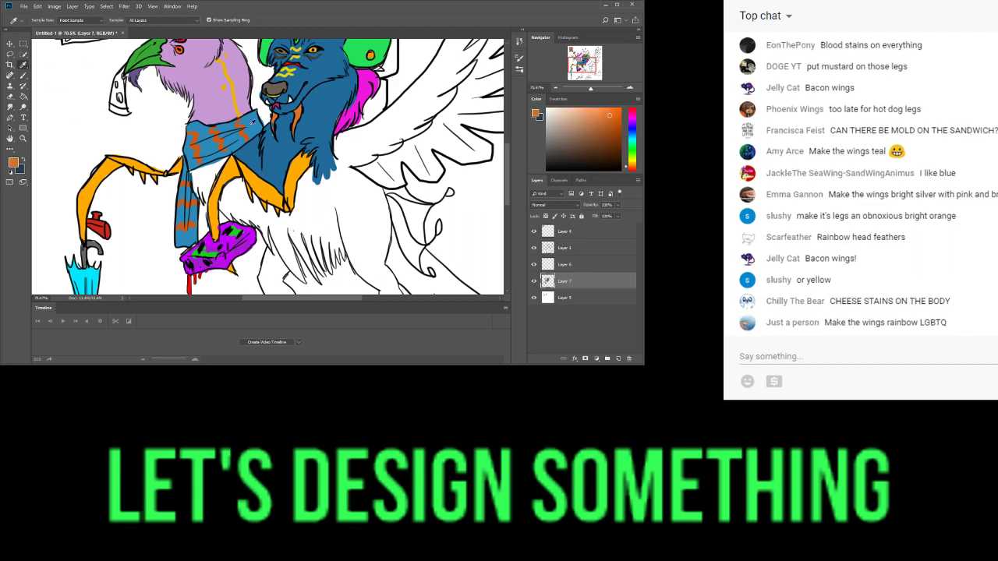
pyautogui.click(23, 77)
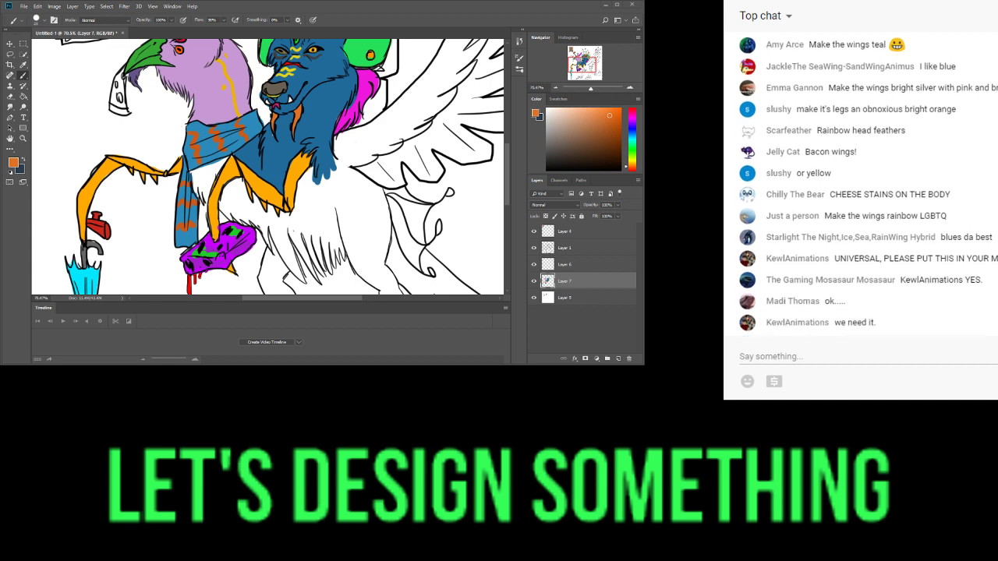
# - Paint the inner feathered arm of the wing light grey, from the shoulder up to its pointed tip
pyautogui.moveTo(591, 58); pyautogui.dragTo(605, 58)
pyautogui.moveTo(563, 126); pyautogui.dragTo(526, 127)
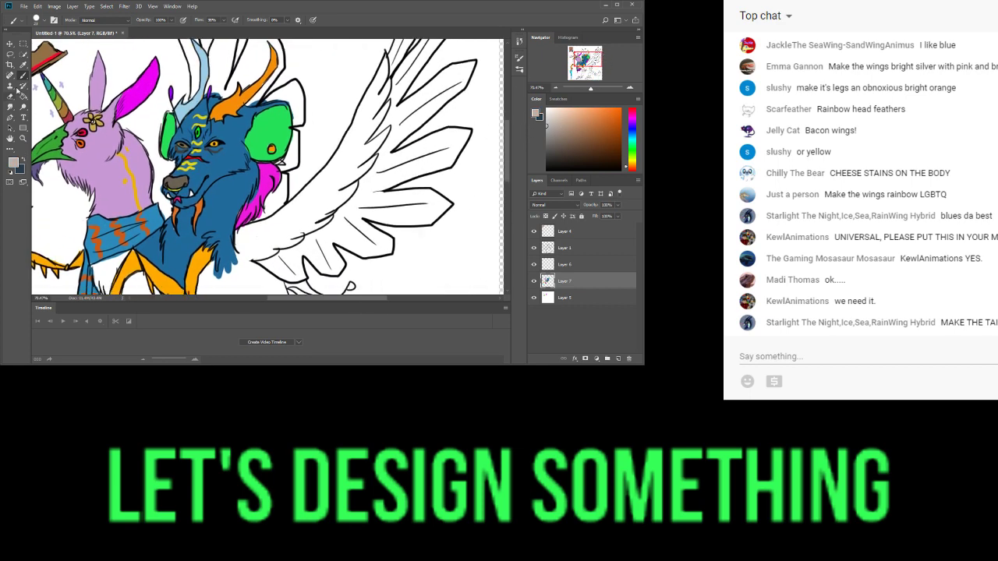
pyautogui.moveTo(247, 246)
pyautogui.mouseDown()
pyautogui.moveTo(267, 226)
pyautogui.moveTo(249, 260)
pyautogui.moveTo(266, 234)
pyautogui.moveTo(275, 254)
pyautogui.moveTo(310, 212)
pyautogui.moveTo(241, 241)
pyautogui.moveTo(332, 181)
pyautogui.moveTo(295, 235)
pyautogui.moveTo(346, 207)
pyautogui.moveTo(362, 173)
pyautogui.moveTo(352, 175)
pyautogui.moveTo(359, 143)
pyautogui.moveTo(354, 171)
pyautogui.moveTo(340, 155)
pyautogui.moveTo(295, 205)
pyautogui.moveTo(338, 164)
pyautogui.moveTo(370, 100)
pyautogui.moveTo(373, 139)
pyautogui.moveTo(359, 182)
pyautogui.moveTo(370, 172)
pyautogui.moveTo(395, 127)
pyautogui.moveTo(389, 75)
pyautogui.moveTo(361, 116)
pyautogui.moveTo(390, 79)
pyautogui.mouseUp()
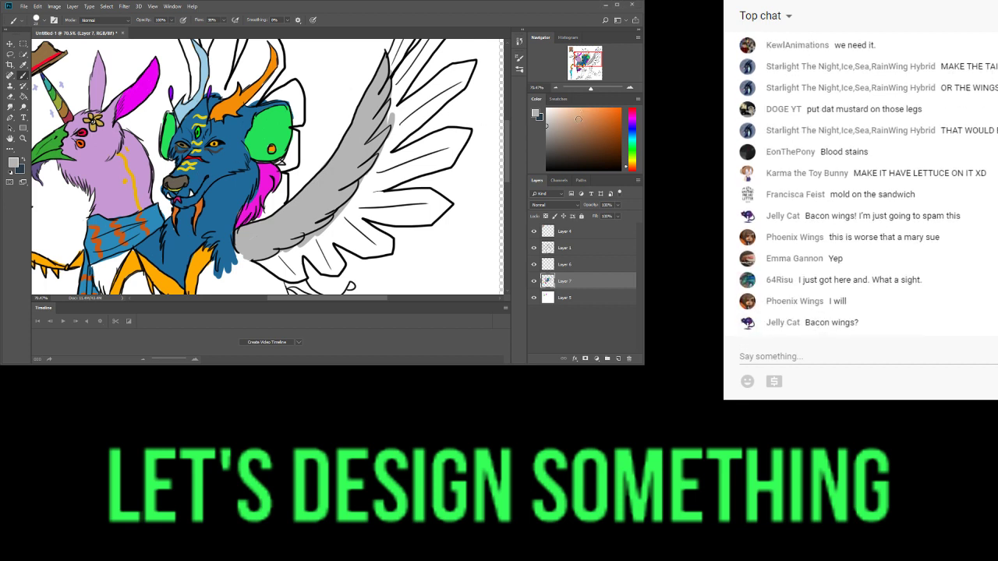
# - Choose a muted brown and paint it along the grey area's lower edge and onto the lowest wing feather
pyautogui.click(568, 134)
pyautogui.click(565, 124)
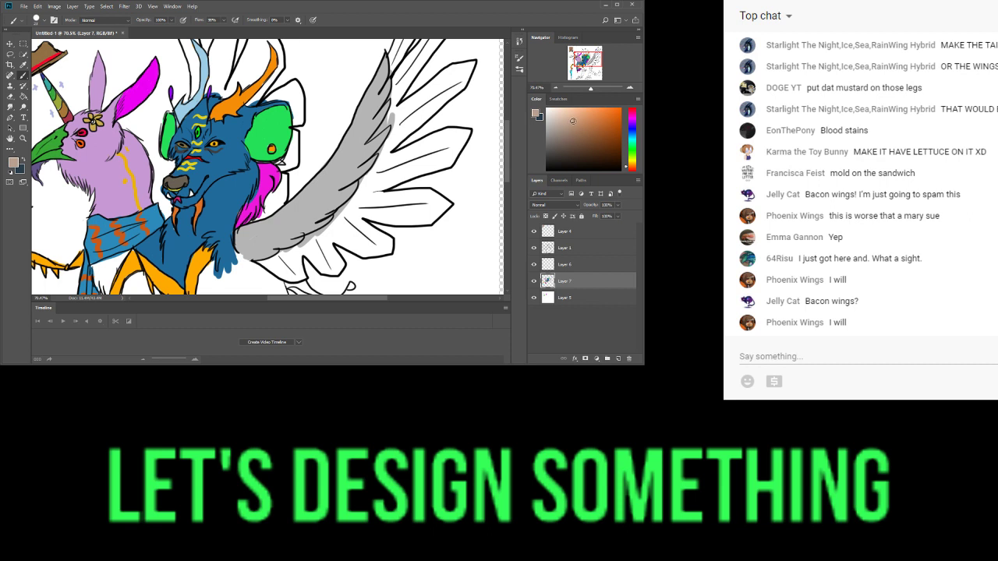
pyautogui.click(575, 127)
pyautogui.moveTo(295, 271)
pyautogui.mouseDown()
pyautogui.moveTo(264, 268)
pyautogui.moveTo(329, 229)
pyautogui.moveTo(363, 194)
pyautogui.moveTo(394, 134)
pyautogui.moveTo(394, 126)
pyautogui.moveTo(372, 144)
pyautogui.moveTo(395, 97)
pyautogui.mouseUp()
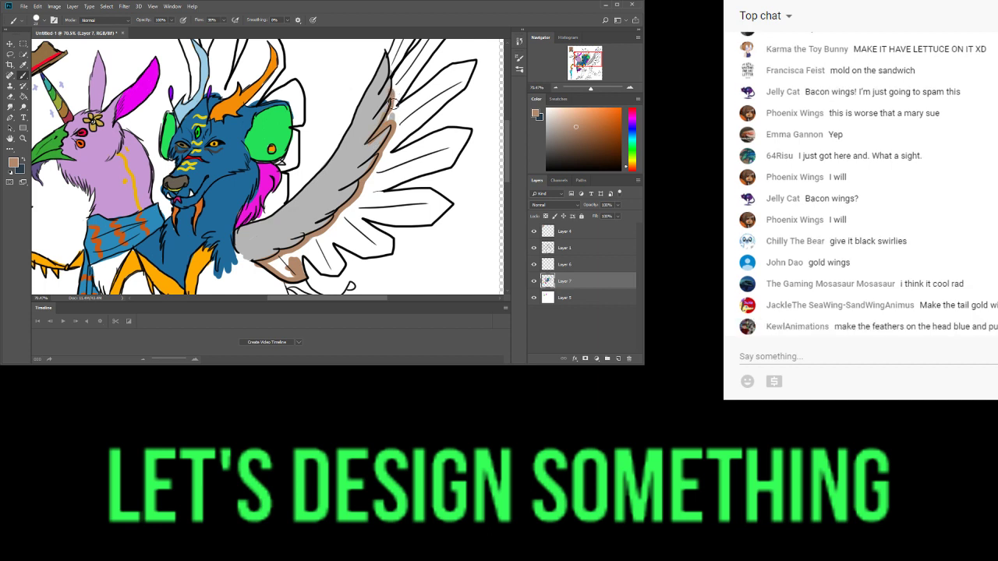
# - Fill the uppermost long flight feathers of the wing with the muted brown
pyautogui.click(605, 51)
pyautogui.moveTo(396, 144)
pyautogui.mouseDown()
pyautogui.moveTo(394, 168)
pyautogui.moveTo(425, 106)
pyautogui.moveTo(414, 135)
pyautogui.moveTo(417, 107)
pyautogui.moveTo(405, 126)
pyautogui.moveTo(418, 91)
pyautogui.moveTo(434, 75)
pyautogui.moveTo(419, 124)
pyautogui.moveTo(441, 69)
pyautogui.moveTo(419, 85)
pyautogui.moveTo(440, 68)
pyautogui.mouseUp()
pyautogui.moveTo(407, 176)
pyautogui.mouseDown()
pyautogui.moveTo(425, 152)
pyautogui.moveTo(404, 161)
pyautogui.moveTo(423, 142)
pyautogui.moveTo(419, 167)
pyautogui.moveTo(471, 92)
pyautogui.moveTo(449, 101)
pyautogui.moveTo(465, 95)
pyautogui.moveTo(451, 125)
pyautogui.mouseUp()
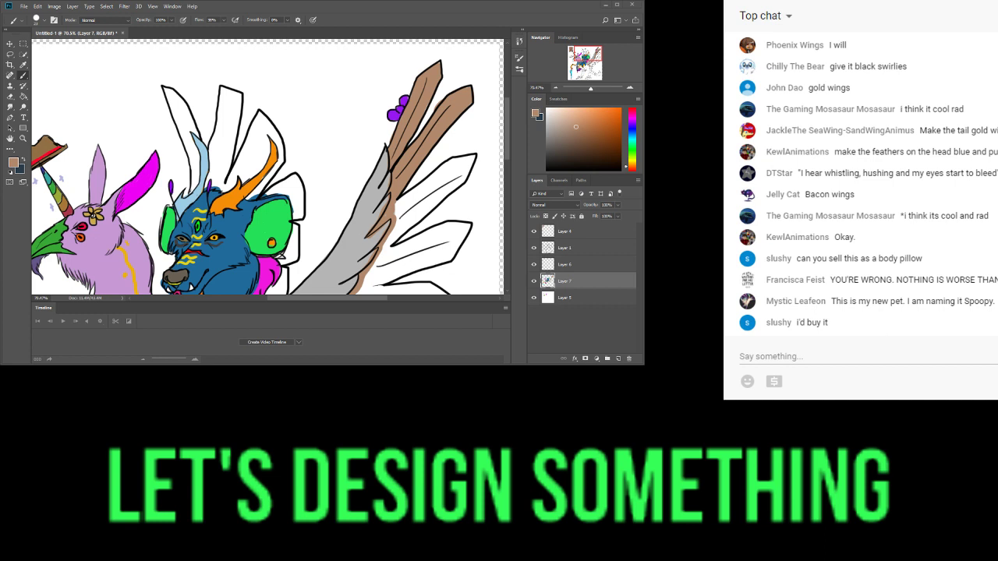
pyautogui.moveTo(425, 197); pyautogui.dragTo(396, 230)
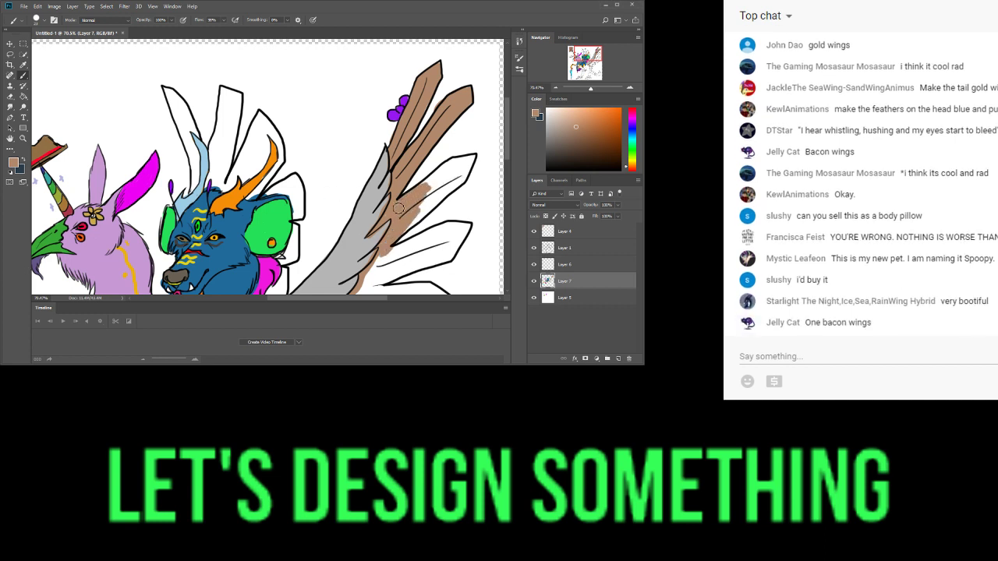
pyautogui.moveTo(422, 180)
pyautogui.mouseDown()
pyautogui.moveTo(452, 163)
pyautogui.moveTo(419, 224)
pyautogui.moveTo(474, 167)
pyautogui.moveTo(449, 177)
pyautogui.moveTo(461, 173)
pyautogui.mouseUp()
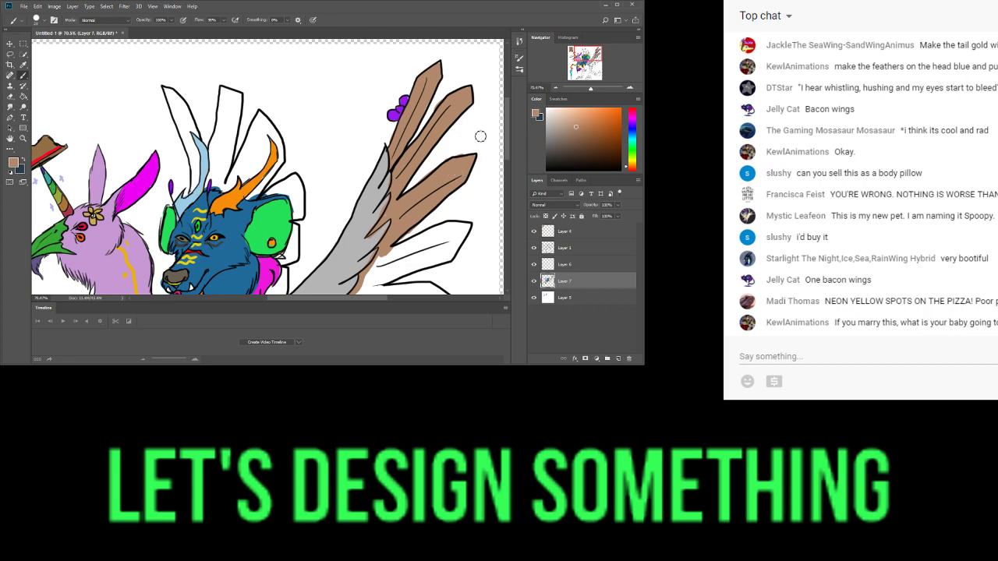
# - Fill the remaining lower and middle flight feathers of the wing with the same muted brown
pyautogui.scroll(-5, 459, 129)
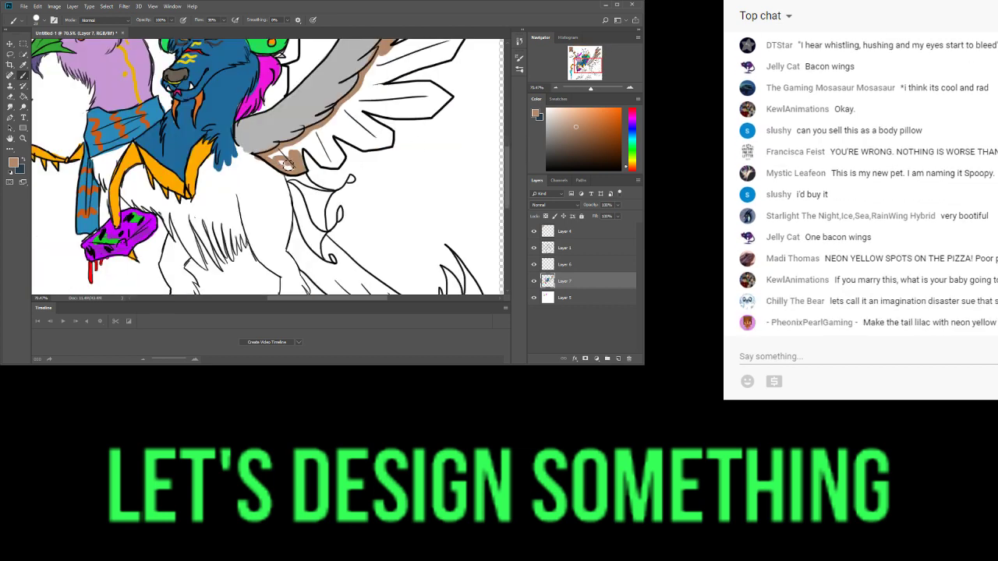
pyautogui.moveTo(287, 161)
pyautogui.mouseDown()
pyautogui.moveTo(307, 143)
pyautogui.moveTo(325, 166)
pyautogui.moveTo(343, 163)
pyautogui.moveTo(326, 130)
pyautogui.moveTo(338, 156)
pyautogui.moveTo(317, 134)
pyautogui.moveTo(335, 146)
pyautogui.moveTo(333, 135)
pyautogui.moveTo(393, 146)
pyautogui.moveTo(351, 111)
pyautogui.moveTo(340, 117)
pyautogui.moveTo(344, 137)
pyautogui.moveTo(345, 117)
pyautogui.moveTo(353, 131)
pyautogui.moveTo(387, 139)
pyautogui.moveTo(364, 138)
pyautogui.moveTo(343, 115)
pyautogui.moveTo(327, 133)
pyautogui.moveTo(372, 154)
pyautogui.mouseUp()
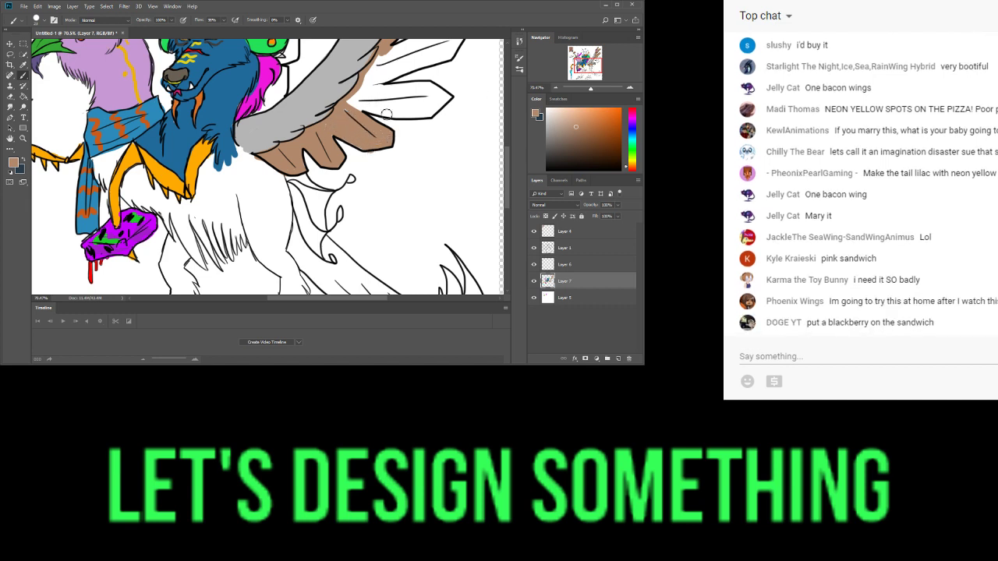
pyautogui.moveTo(348, 113)
pyautogui.mouseDown()
pyautogui.moveTo(382, 92)
pyautogui.moveTo(357, 115)
pyautogui.moveTo(423, 117)
pyautogui.moveTo(444, 107)
pyautogui.moveTo(435, 116)
pyautogui.moveTo(453, 99)
pyautogui.moveTo(418, 87)
pyautogui.moveTo(360, 100)
pyautogui.moveTo(420, 96)
pyautogui.moveTo(412, 114)
pyautogui.moveTo(425, 93)
pyautogui.moveTo(429, 113)
pyautogui.moveTo(439, 90)
pyautogui.mouseUp()
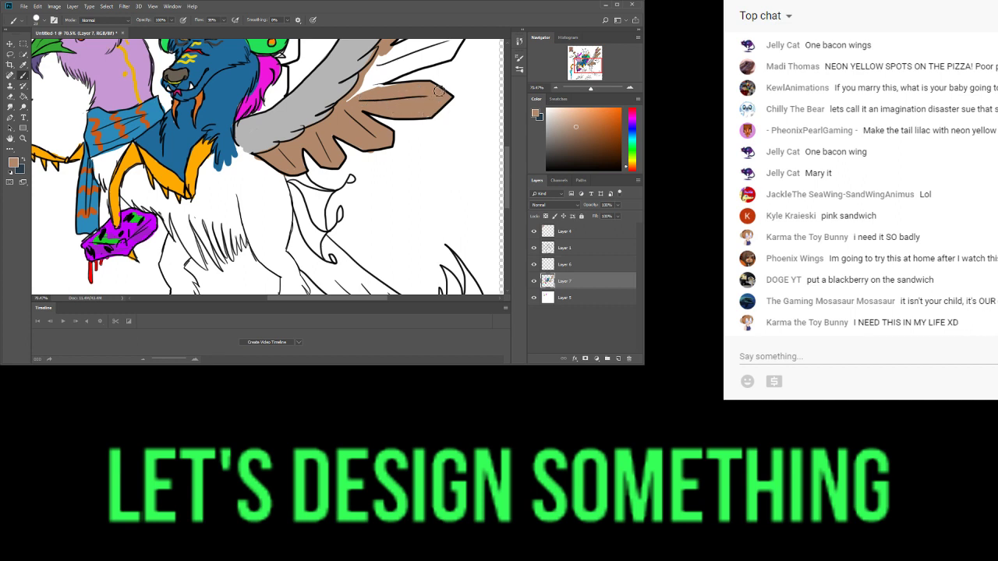
pyautogui.moveTo(593, 59); pyautogui.dragTo(594, 52)
pyautogui.moveTo(368, 243)
pyautogui.mouseDown()
pyautogui.moveTo(356, 262)
pyautogui.moveTo(376, 226)
pyautogui.moveTo(399, 250)
pyautogui.moveTo(443, 209)
pyautogui.moveTo(379, 224)
pyautogui.moveTo(456, 187)
pyautogui.moveTo(431, 209)
pyautogui.moveTo(455, 213)
pyautogui.moveTo(442, 223)
pyautogui.moveTo(470, 188)
pyautogui.moveTo(423, 202)
pyautogui.mouseUp()
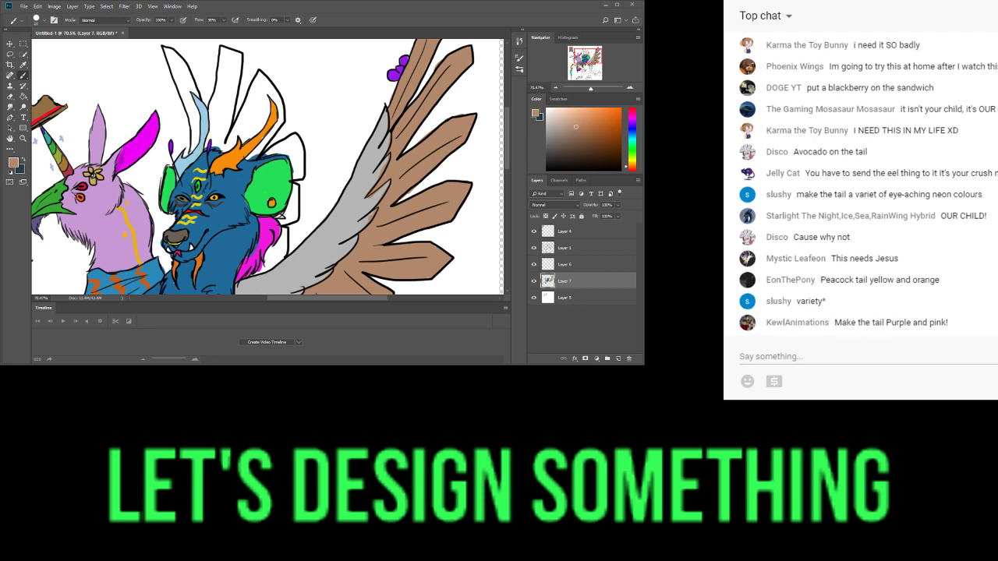
pyautogui.press('i')
pyautogui.click(371, 220)
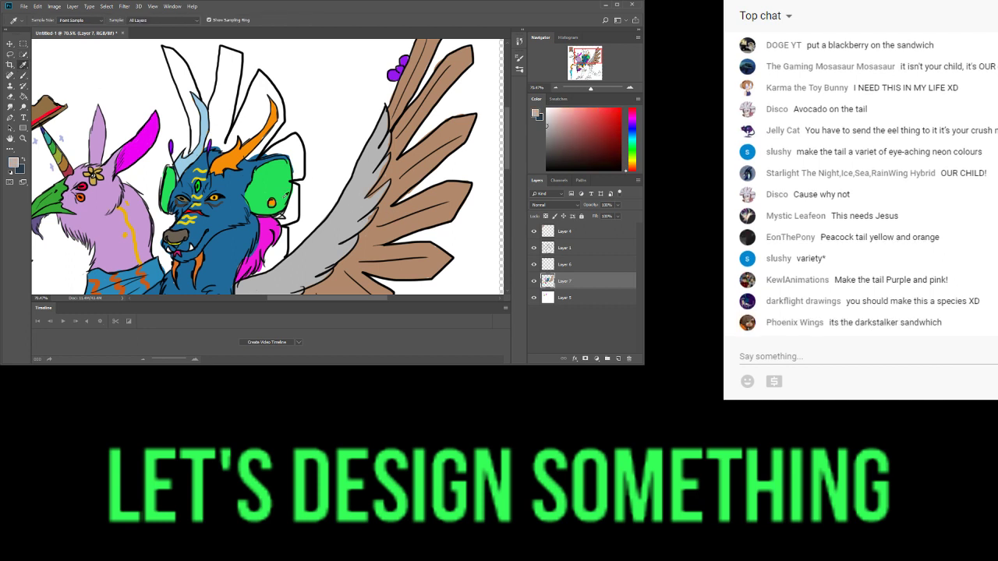
pyautogui.click(24, 78)
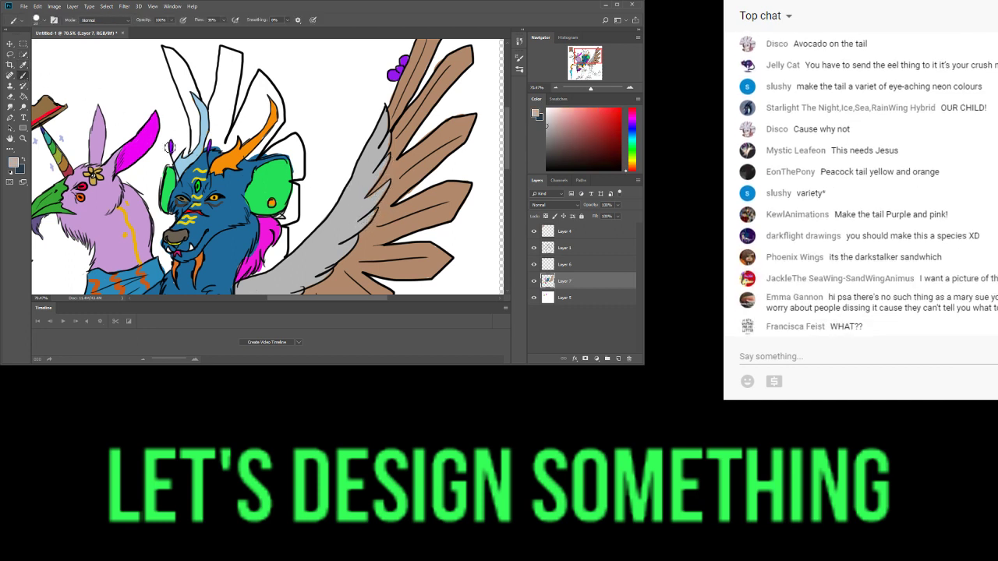
# - Choose a muted light blue and paint the sandwich beside the beaked head with it
pyautogui.press('i')
pyautogui.moveTo(281, 216); pyautogui.dragTo(379, 230)
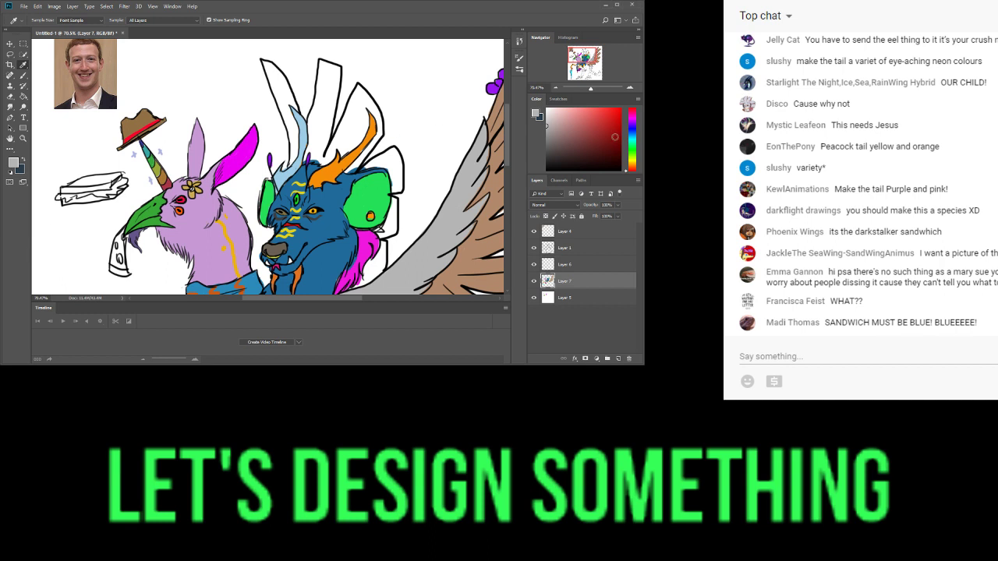
pyautogui.click(632, 138)
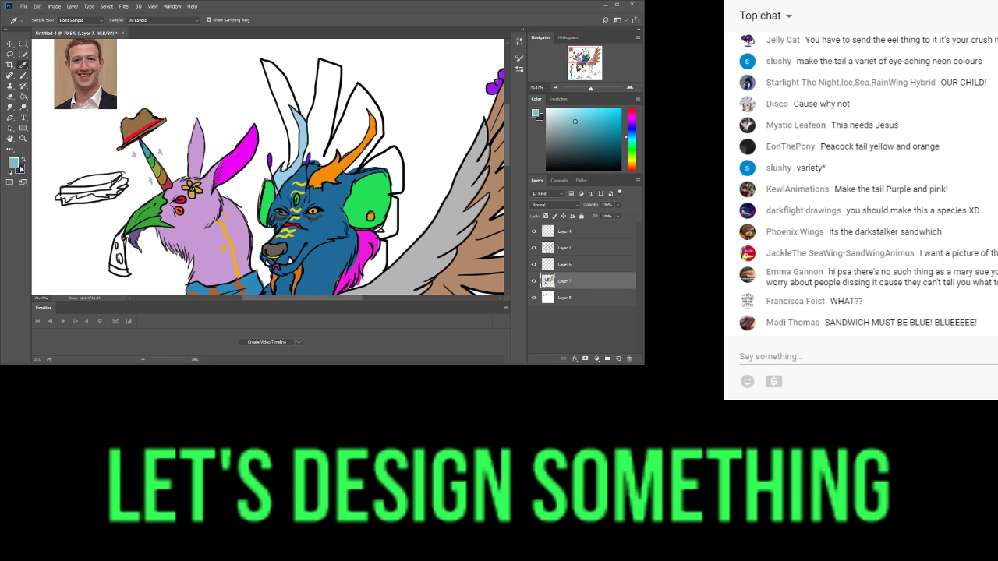
pyautogui.click(23, 75)
pyautogui.moveTo(81, 190)
pyautogui.mouseDown()
pyautogui.moveTo(123, 179)
pyautogui.moveTo(114, 199)
pyautogui.moveTo(63, 204)
pyautogui.moveTo(101, 197)
pyautogui.mouseUp()
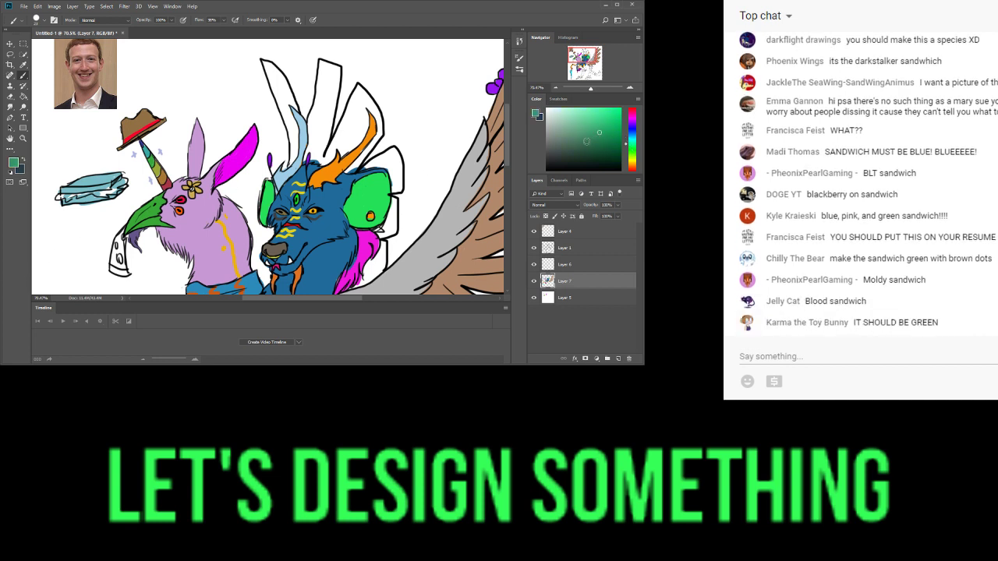
# - Choose a dark green and paint the filling between the sandwich's bread slices
pyautogui.click(585, 141)
pyautogui.moveTo(632, 158); pyautogui.dragTo(633, 156)
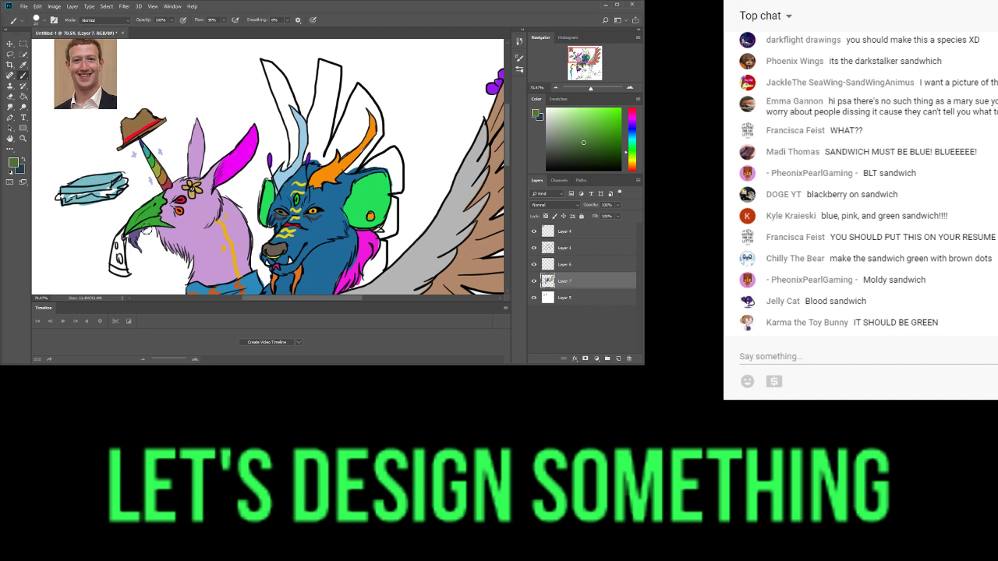
pyautogui.moveTo(107, 194)
pyautogui.mouseDown()
pyautogui.moveTo(129, 183)
pyautogui.moveTo(62, 198)
pyautogui.mouseUp()
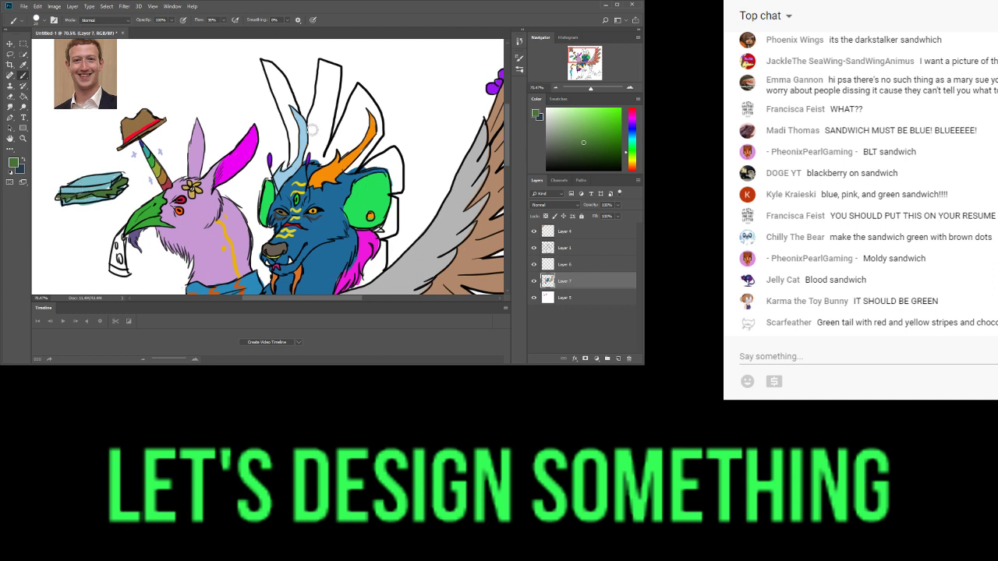
# - Dab light green mould patches onto the sandwich's top slice and tint part of the filling muted brown
pyautogui.click(586, 115)
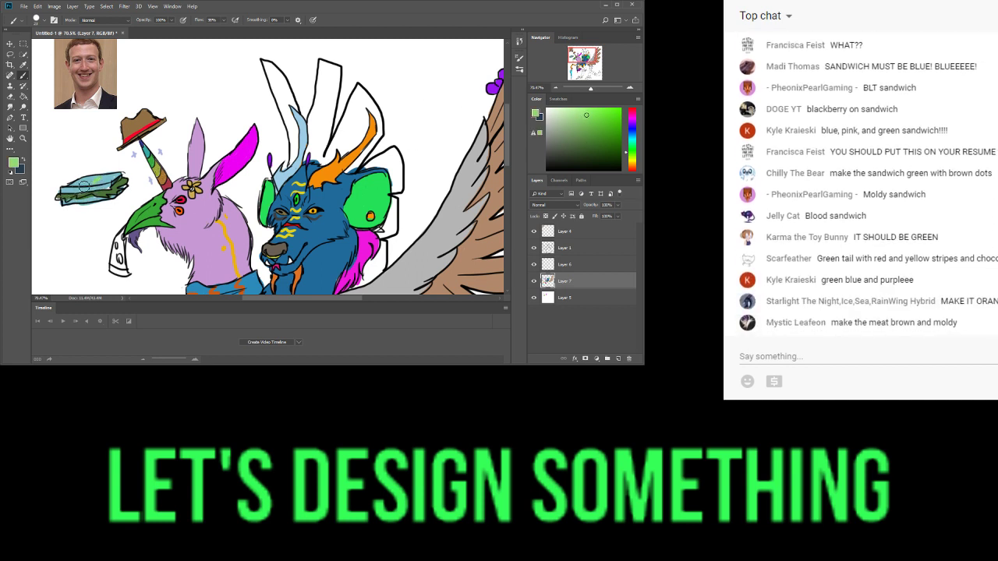
pyautogui.moveTo(86, 184)
pyautogui.mouseDown()
pyautogui.moveTo(111, 181)
pyautogui.moveTo(73, 190)
pyautogui.moveTo(107, 188)
pyautogui.moveTo(91, 181)
pyautogui.mouseUp()
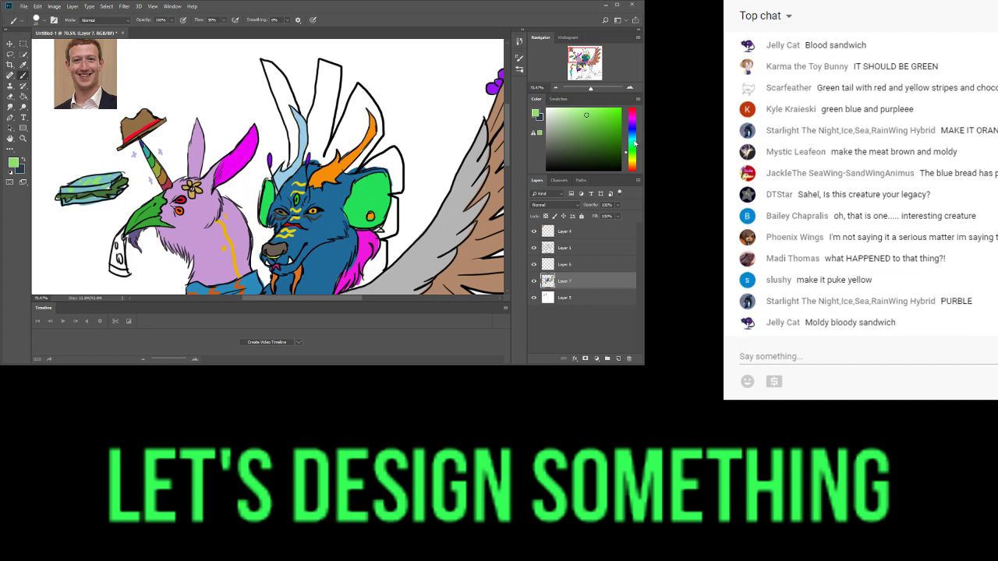
pyautogui.moveTo(632, 121); pyautogui.dragTo(632, 164)
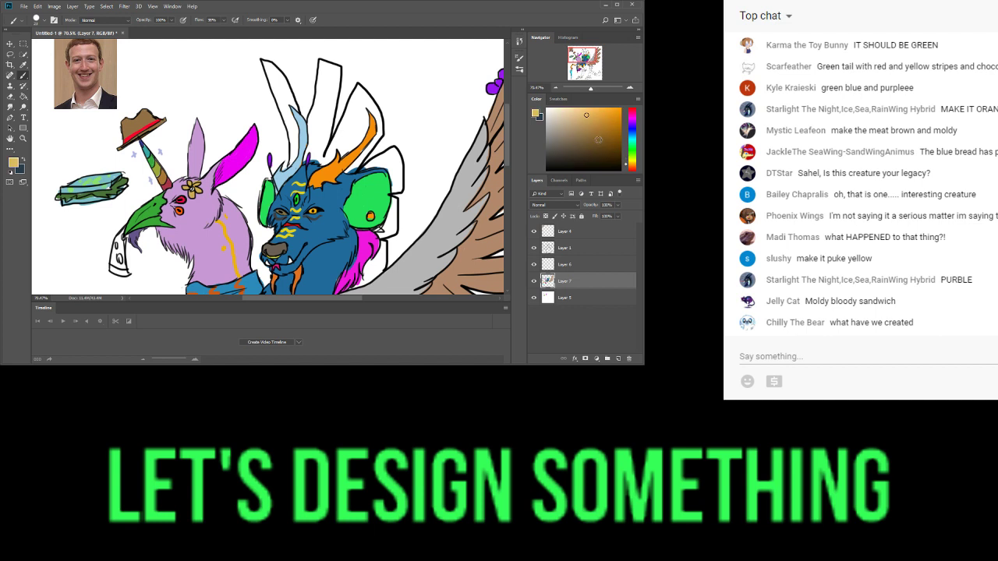
pyautogui.click(589, 136)
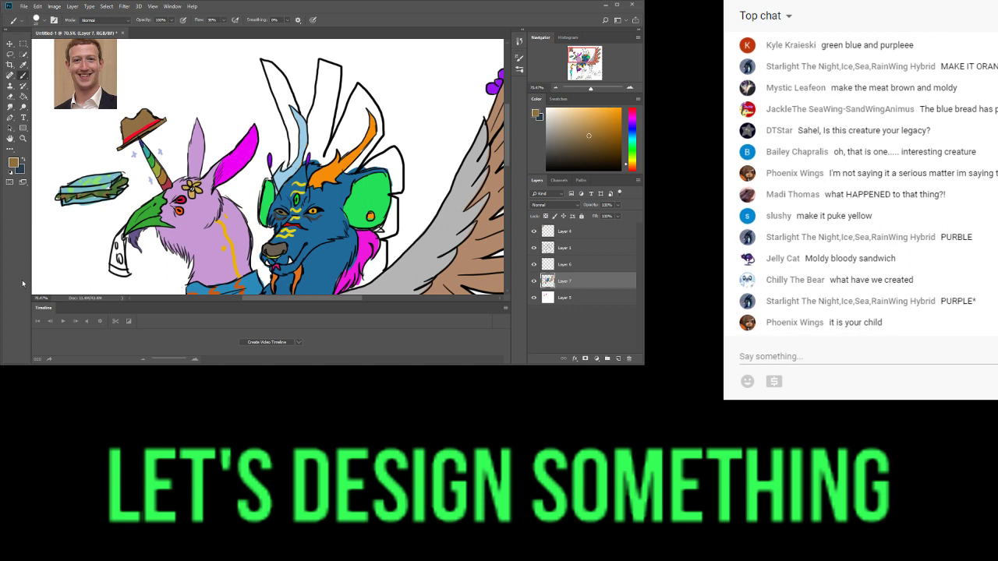
# - Choose a strong purple and fill the tentacle hanging from the green beak
pyautogui.click(633, 123)
pyautogui.click(603, 126)
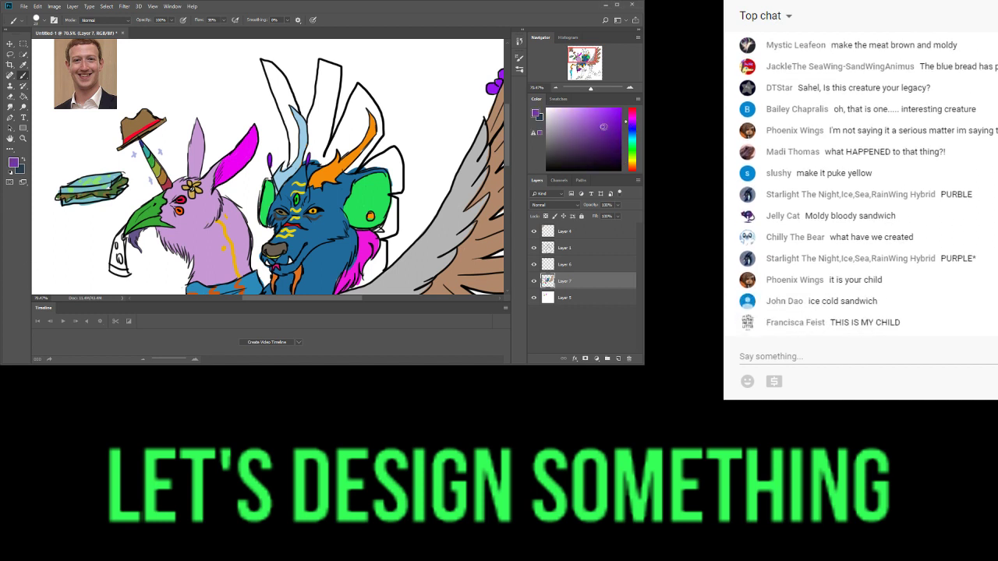
pyautogui.scroll(2, 122, 251)
pyautogui.scroll(-3, 121, 244)
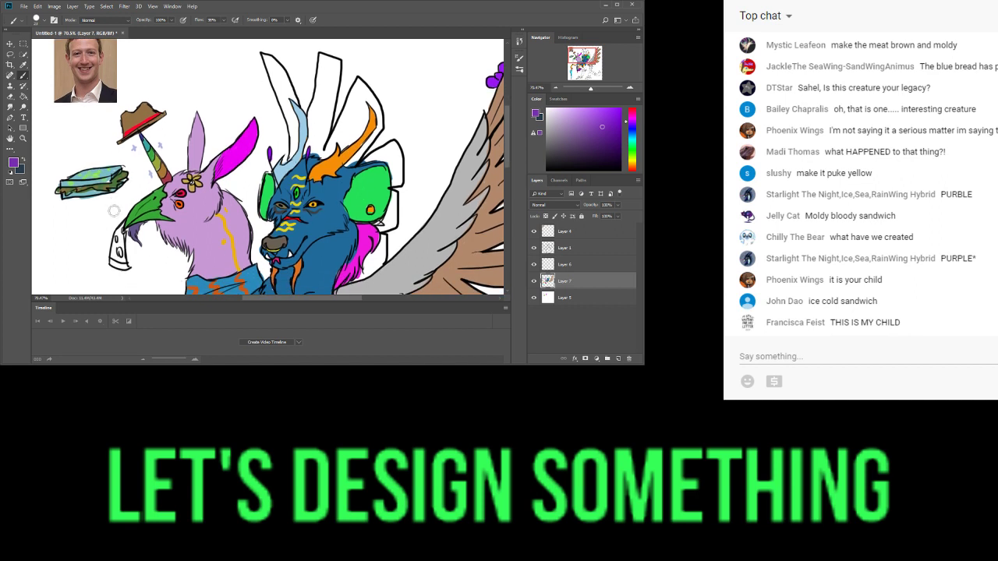
pyautogui.moveTo(113, 233)
pyautogui.mouseDown()
pyautogui.moveTo(117, 268)
pyautogui.moveTo(123, 227)
pyautogui.moveTo(119, 272)
pyautogui.moveTo(132, 268)
pyautogui.moveTo(129, 223)
pyautogui.mouseUp()
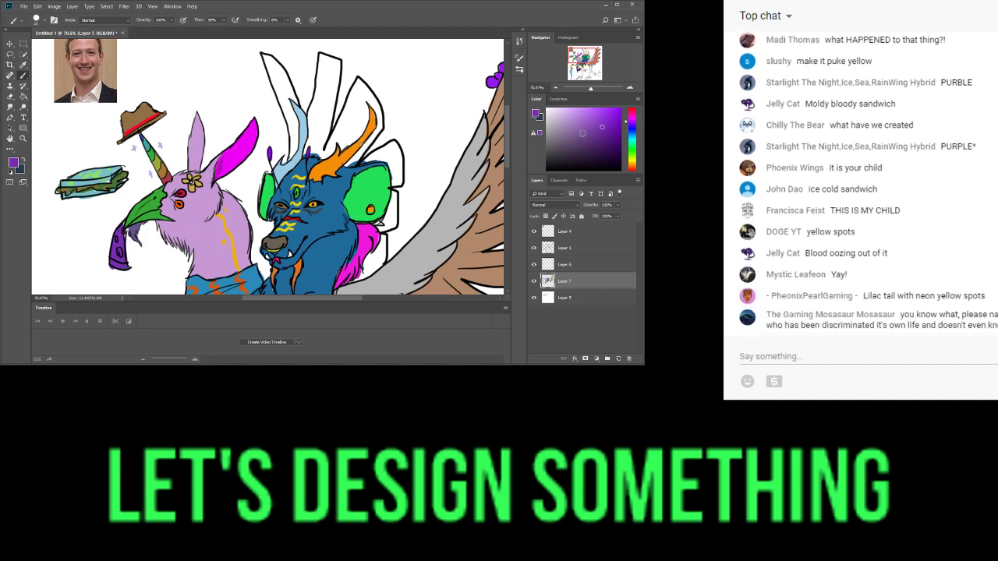
# - Shade the tentacle's lower end with a darker purple and colour its round markings lilac
pyautogui.click(580, 130)
pyautogui.moveTo(123, 264); pyautogui.dragTo(123, 270)
pyautogui.click(566, 118)
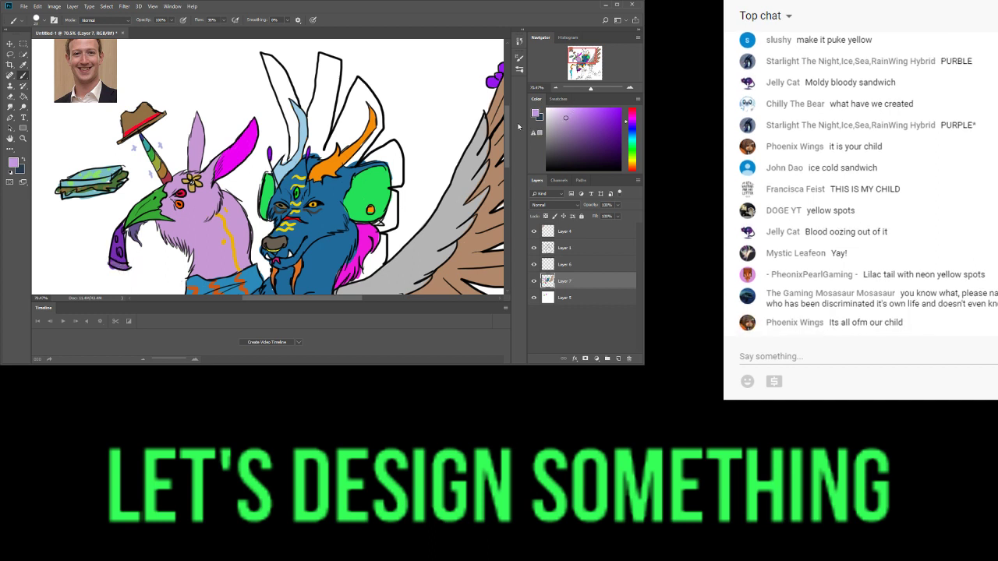
pyautogui.moveTo(121, 254); pyautogui.dragTo(131, 222)
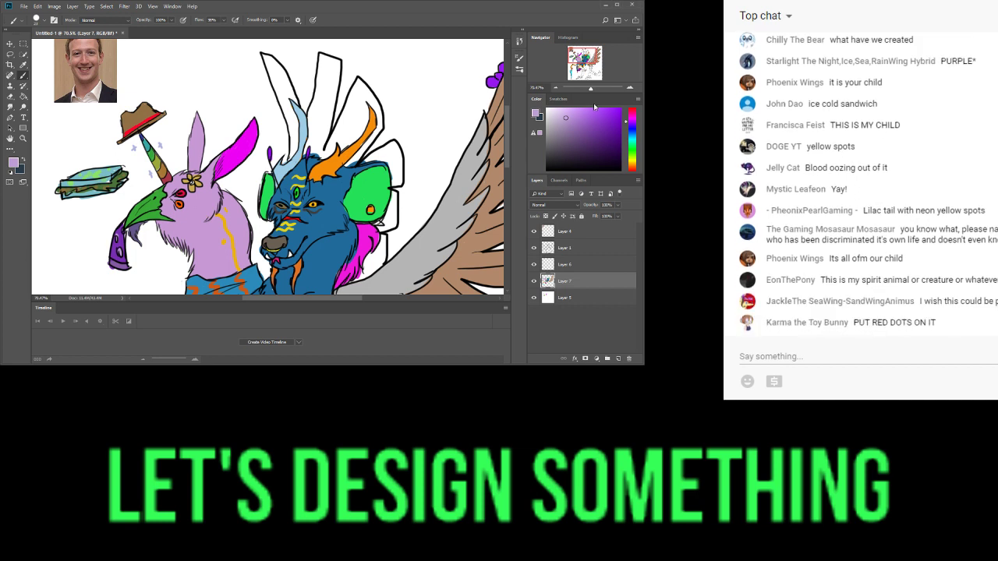
# - Choose a bright red-orange and scatter dots over the lilac creature's neck and cheek
pyautogui.moveTo(630, 115); pyautogui.dragTo(634, 170)
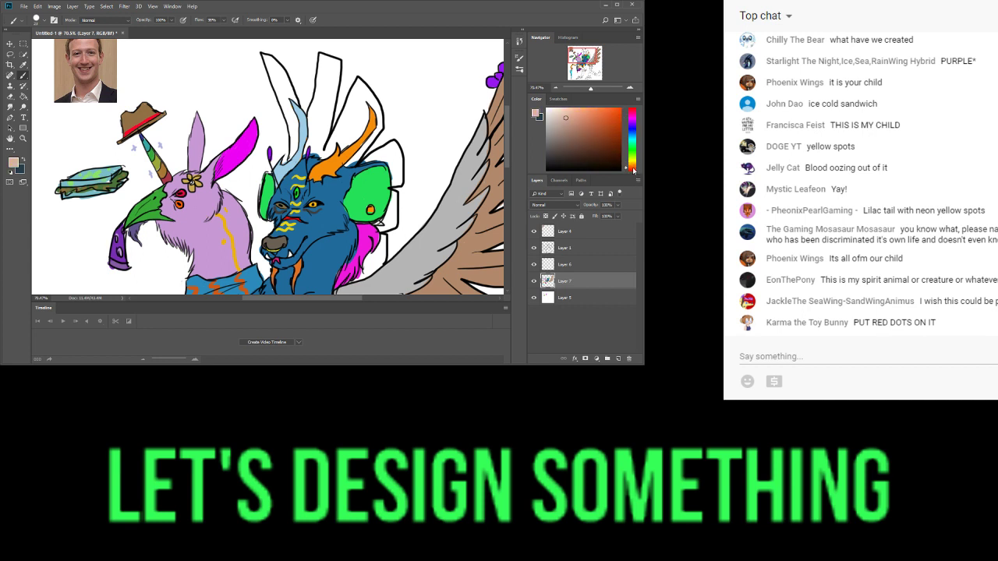
pyautogui.click(619, 113)
pyautogui.click(204, 218)
pyautogui.click(194, 225)
pyautogui.click(213, 231)
pyautogui.click(212, 243)
pyautogui.click(224, 243)
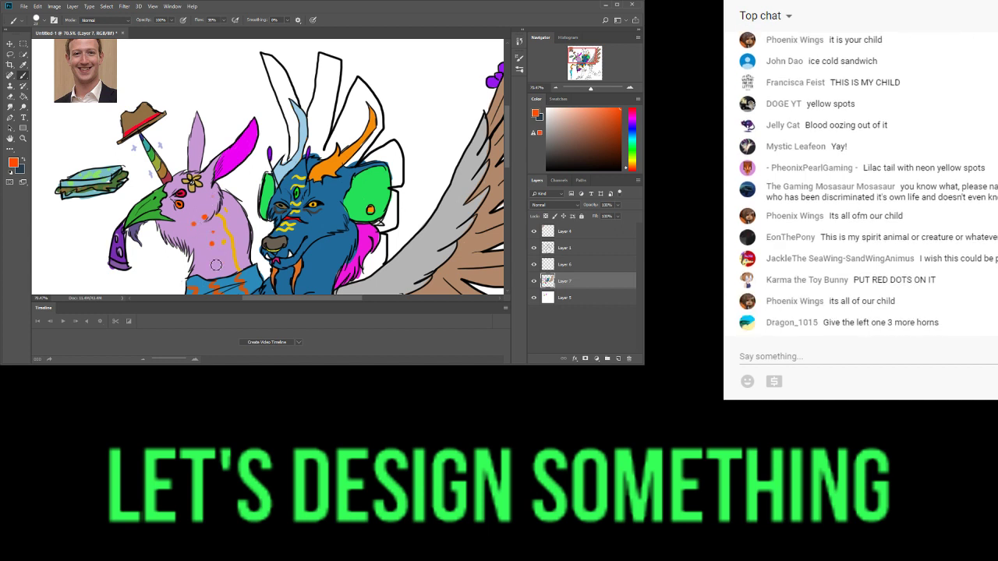
pyautogui.click(221, 254)
pyautogui.click(234, 257)
pyautogui.click(234, 227)
pyautogui.click(235, 211)
pyautogui.click(246, 233)
# - Continue the red-orange dots across the lilac creature's face, crown and upright lilac ear
pyautogui.click(198, 210)
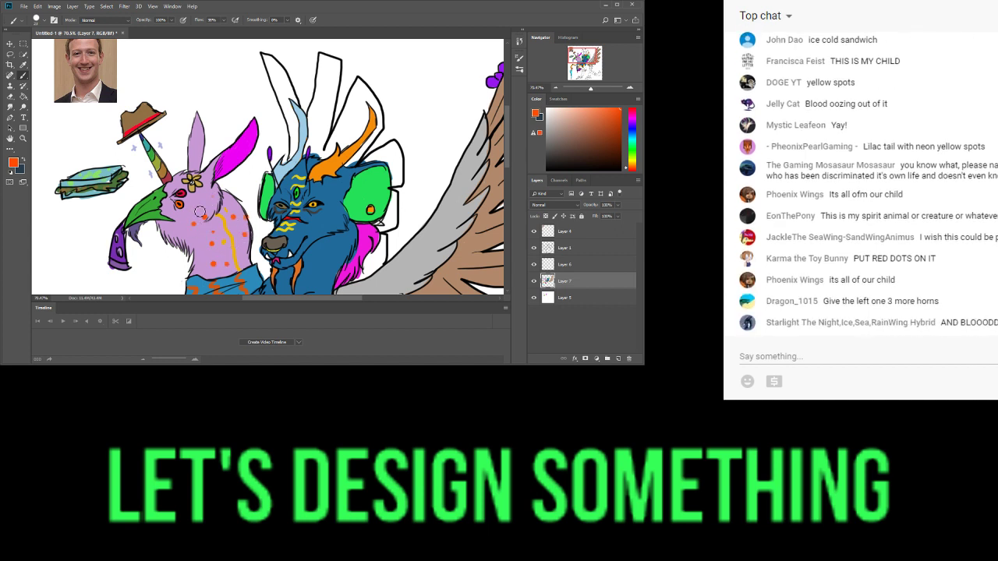
pyautogui.click(203, 197)
pyautogui.click(178, 227)
pyautogui.click(209, 173)
pyautogui.click(193, 164)
pyautogui.click(198, 144)
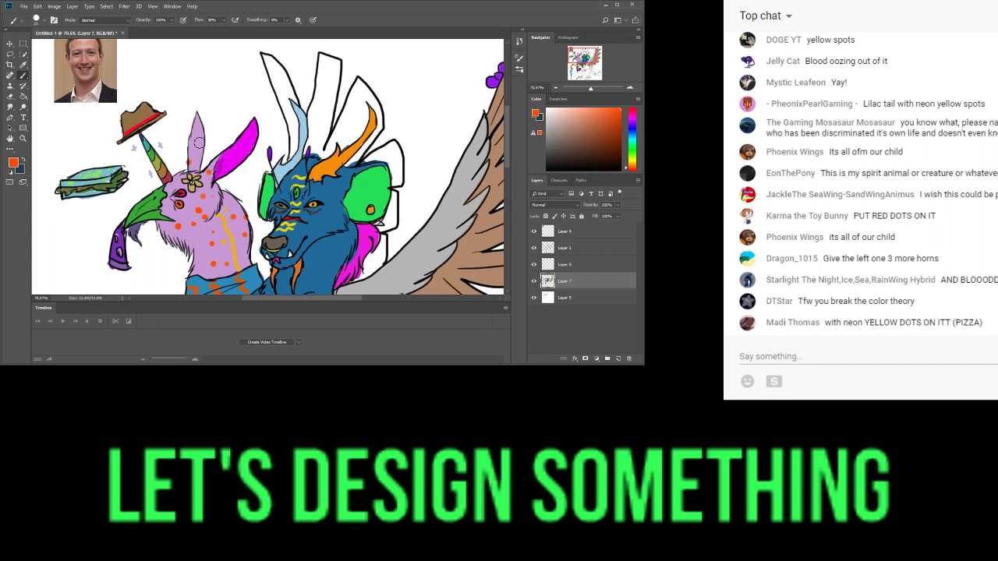
pyautogui.click(200, 153)
pyautogui.click(197, 131)
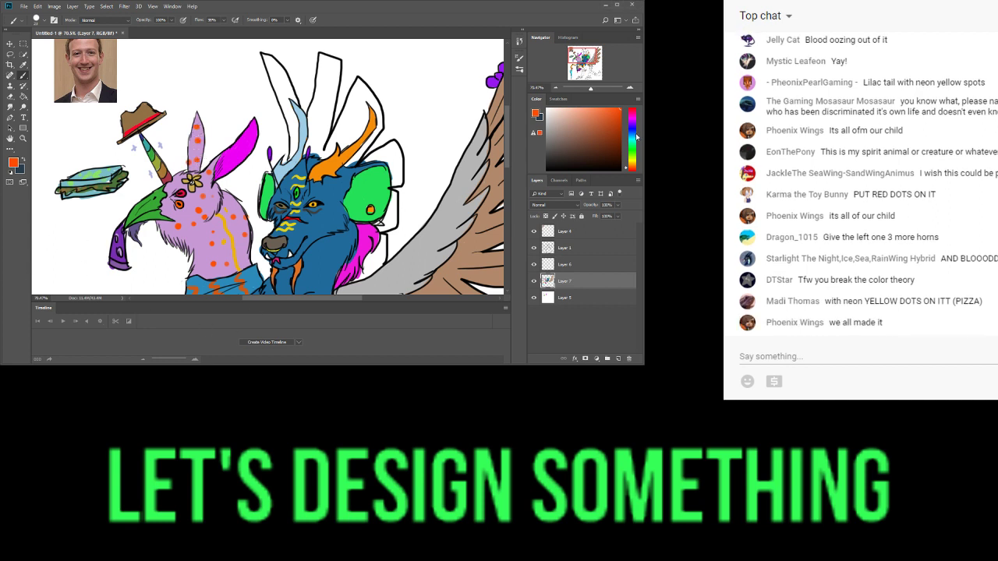
# - Choose a golden yellow and dab it onto the spots of the purple tentacle
pyautogui.click(633, 163)
pyautogui.click(119, 257)
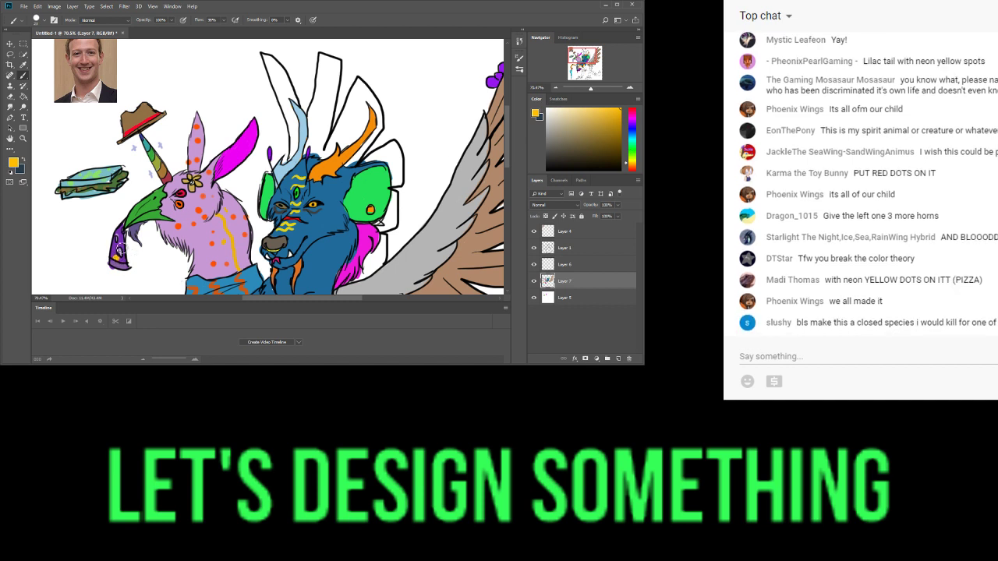
pyautogui.click(122, 244)
pyautogui.click(120, 235)
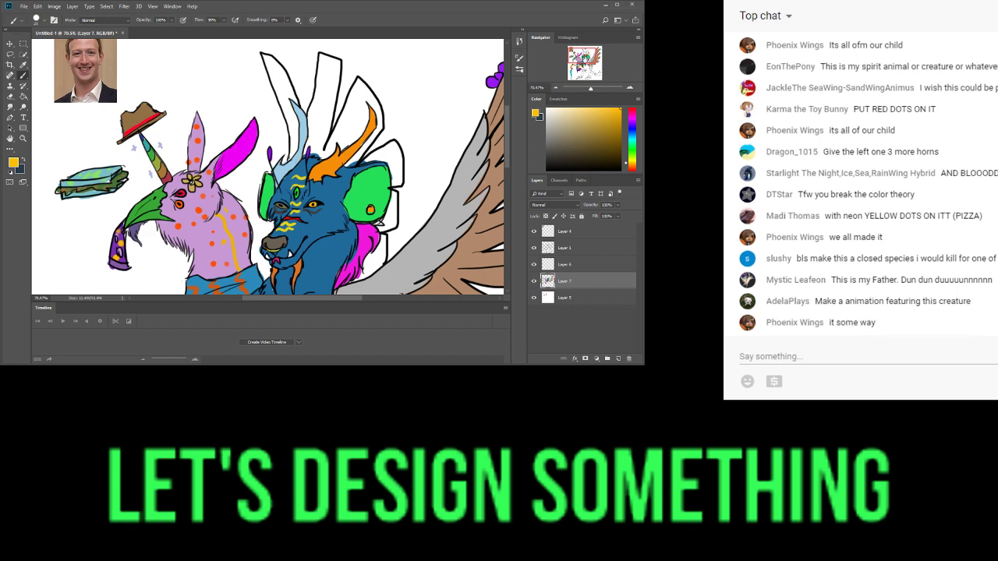
# - Choose a bright orange and fill the first tall feather of the far wing, behind the light blue antler
pyautogui.moveTo(591, 89); pyautogui.dragTo(587, 90)
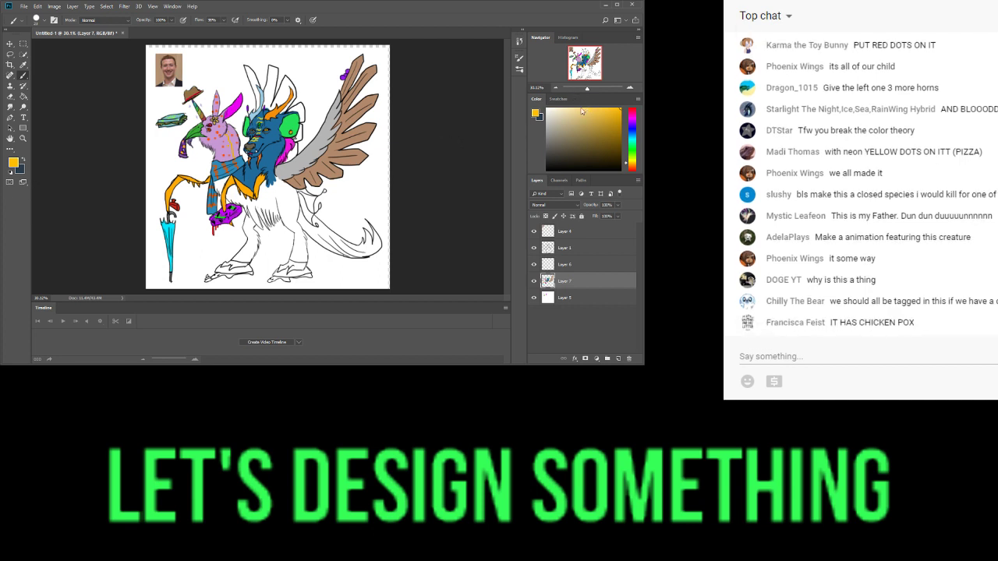
pyautogui.click(22, 65)
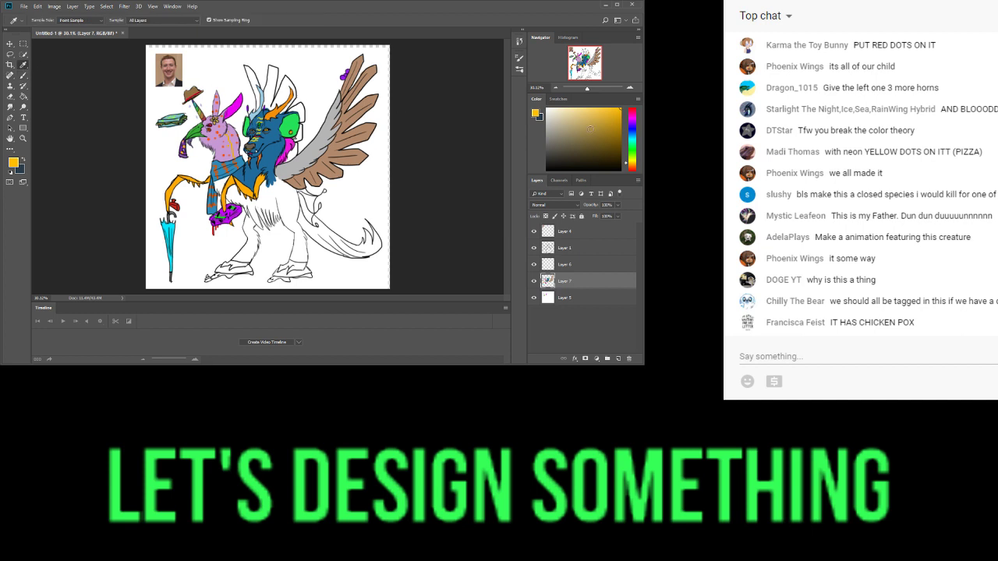
pyautogui.moveTo(633, 162); pyautogui.dragTo(633, 163)
pyautogui.click(632, 167)
pyautogui.click(632, 168)
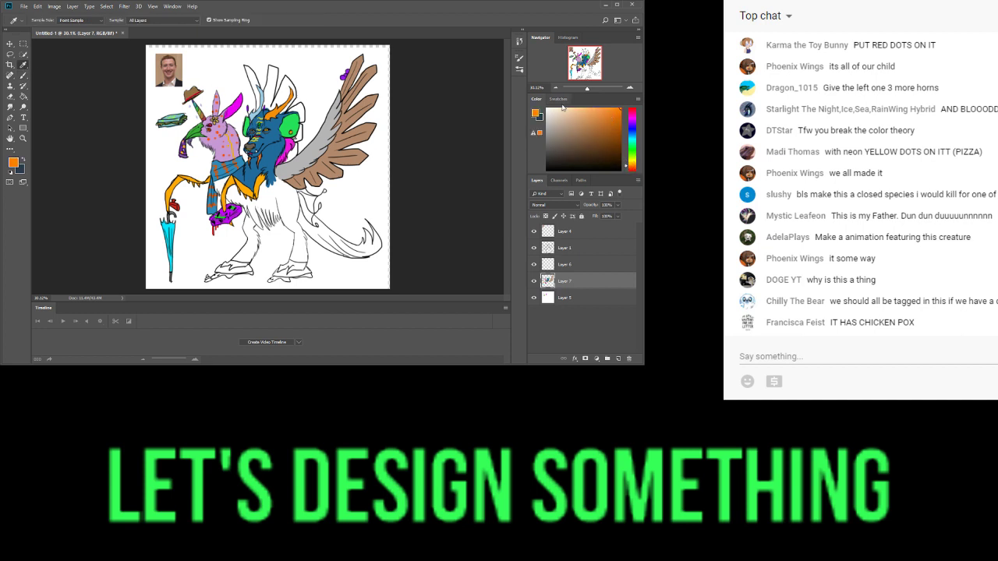
pyautogui.click(601, 87)
pyautogui.click(583, 54)
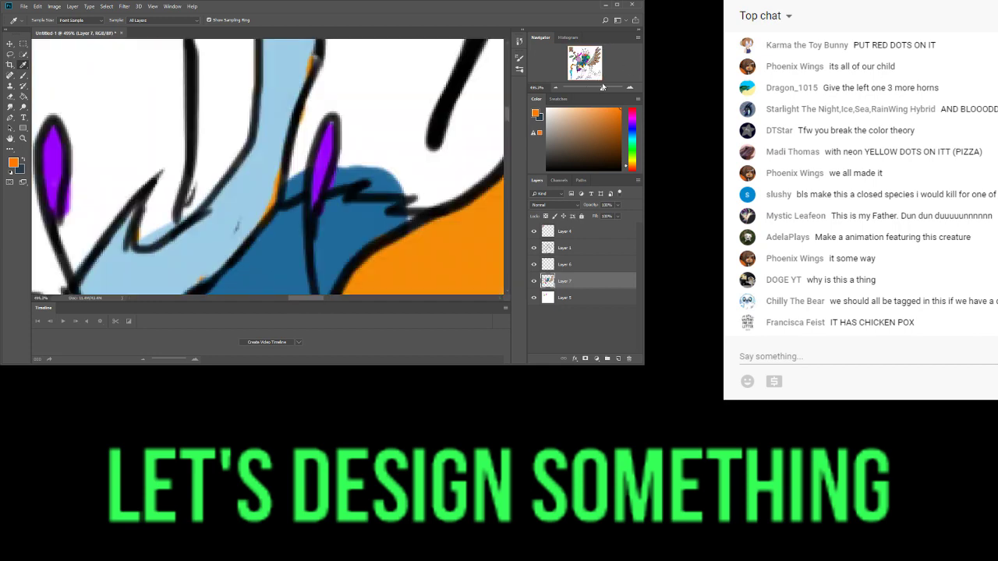
pyautogui.moveTo(599, 87); pyautogui.dragTo(591, 88)
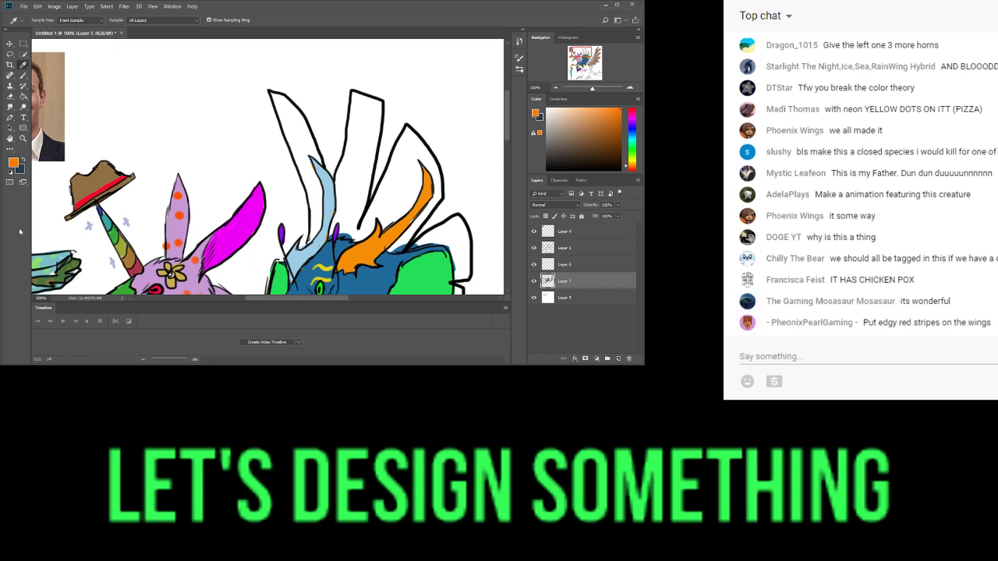
pyautogui.click(23, 75)
pyautogui.scroll(-2, 314, 186)
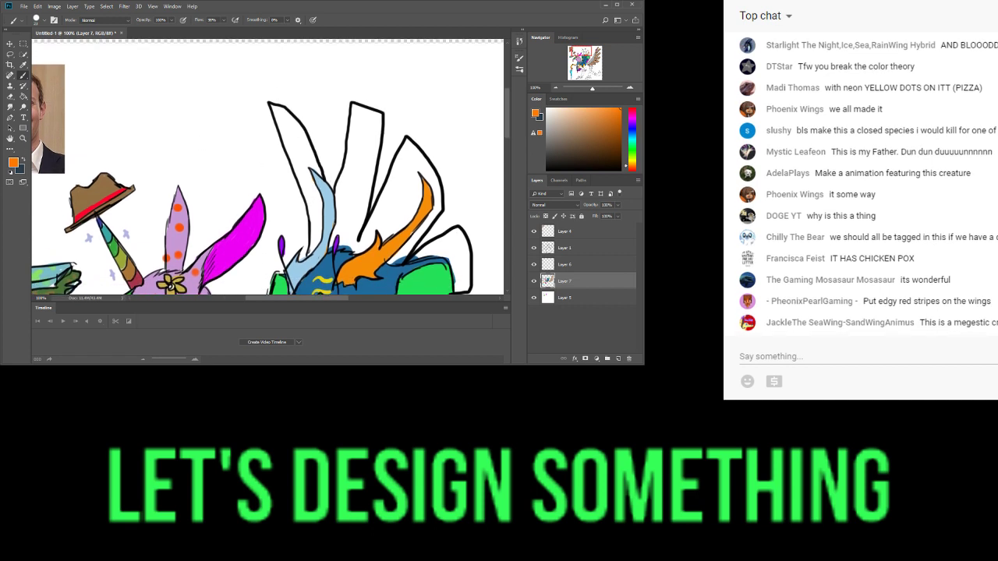
pyautogui.moveTo(295, 131)
pyautogui.mouseDown()
pyautogui.moveTo(318, 186)
pyautogui.moveTo(309, 145)
pyautogui.moveTo(317, 222)
pyautogui.mouseUp()
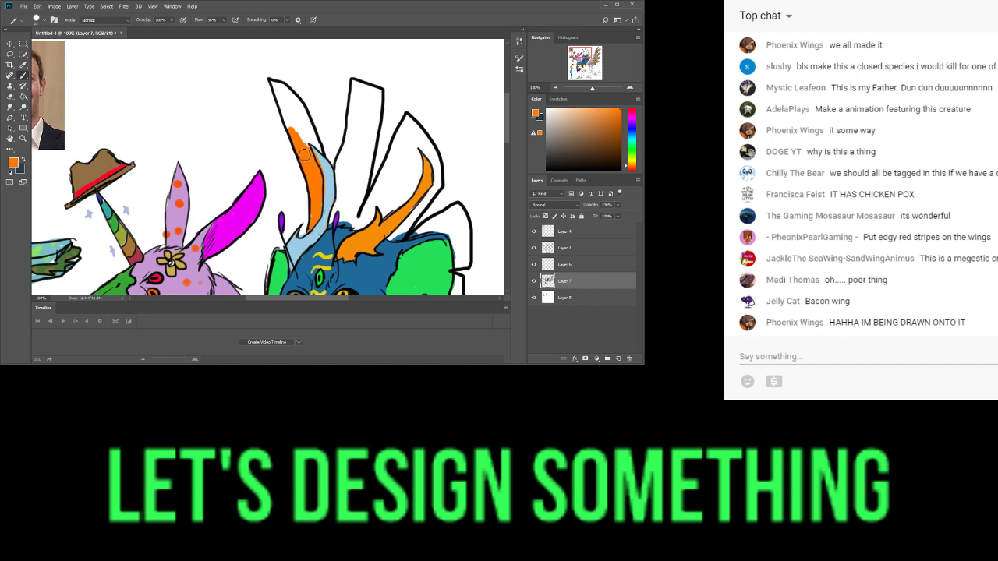
pyautogui.moveTo(304, 155)
pyautogui.mouseDown()
pyautogui.moveTo(274, 87)
pyautogui.moveTo(293, 117)
pyautogui.moveTo(299, 105)
pyautogui.moveTo(318, 146)
pyautogui.moveTo(306, 132)
pyautogui.mouseUp()
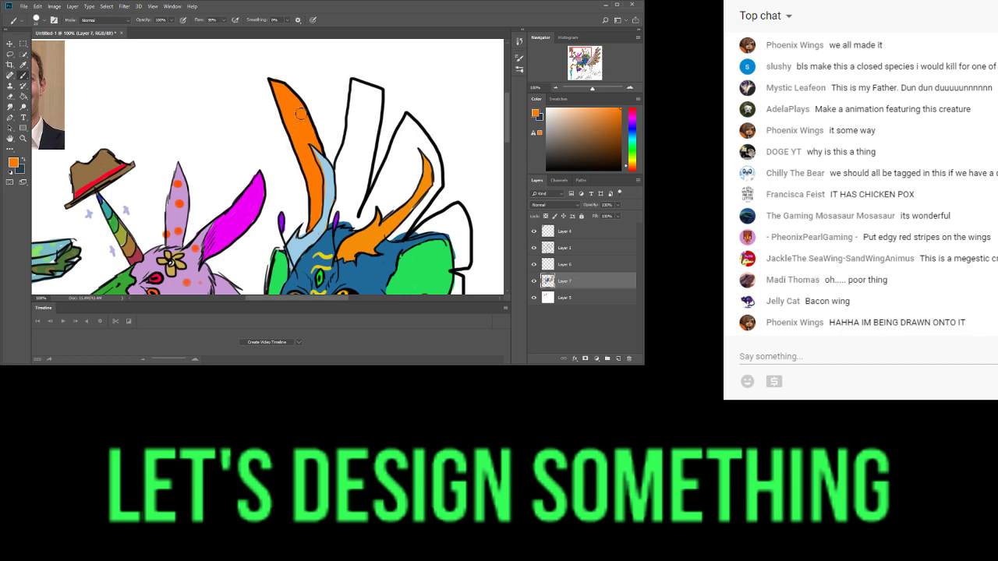
# - Fill the next three feathers of the far wing, behind the orange antler, with the same bright orange
pyautogui.moveTo(349, 184)
pyautogui.mouseDown()
pyautogui.moveTo(329, 225)
pyautogui.moveTo(344, 160)
pyautogui.moveTo(351, 202)
pyautogui.moveTo(367, 148)
pyautogui.moveTo(348, 222)
pyautogui.moveTo(344, 208)
pyautogui.mouseUp()
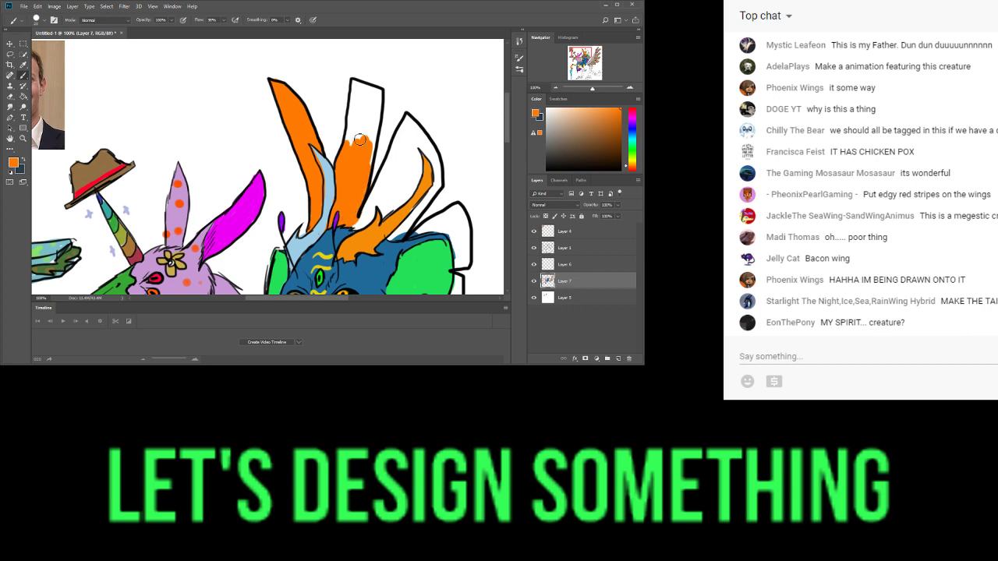
pyautogui.moveTo(359, 140)
pyautogui.mouseDown()
pyautogui.moveTo(348, 131)
pyautogui.moveTo(356, 84)
pyautogui.moveTo(379, 97)
pyautogui.moveTo(374, 140)
pyautogui.moveTo(372, 102)
pyautogui.moveTo(357, 122)
pyautogui.mouseUp()
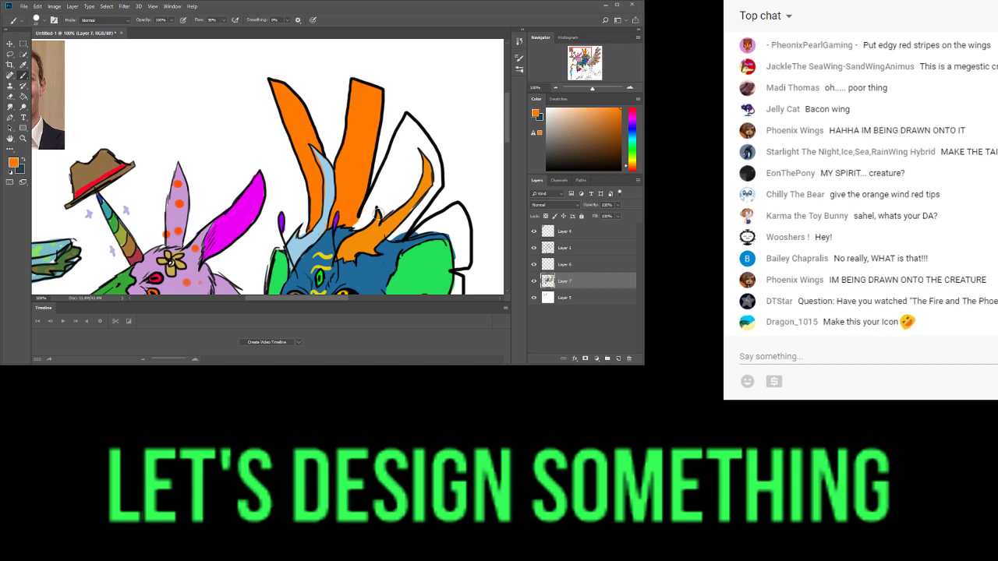
pyautogui.moveTo(380, 188)
pyautogui.mouseDown()
pyautogui.moveTo(359, 228)
pyautogui.moveTo(385, 180)
pyautogui.moveTo(385, 215)
pyautogui.moveTo(410, 201)
pyautogui.moveTo(416, 166)
pyautogui.moveTo(398, 205)
pyautogui.moveTo(384, 208)
pyautogui.moveTo(390, 161)
pyautogui.moveTo(408, 131)
pyautogui.moveTo(412, 188)
pyautogui.moveTo(411, 142)
pyautogui.moveTo(420, 142)
pyautogui.moveTo(412, 127)
pyautogui.moveTo(438, 164)
pyautogui.moveTo(422, 209)
pyautogui.moveTo(437, 189)
pyautogui.moveTo(390, 239)
pyautogui.moveTo(463, 209)
pyautogui.moveTo(463, 265)
pyautogui.moveTo(448, 232)
pyautogui.moveTo(455, 211)
pyautogui.moveTo(459, 239)
pyautogui.moveTo(463, 230)
pyautogui.moveTo(470, 237)
pyautogui.moveTo(464, 258)
pyautogui.moveTo(471, 222)
pyautogui.mouseUp()
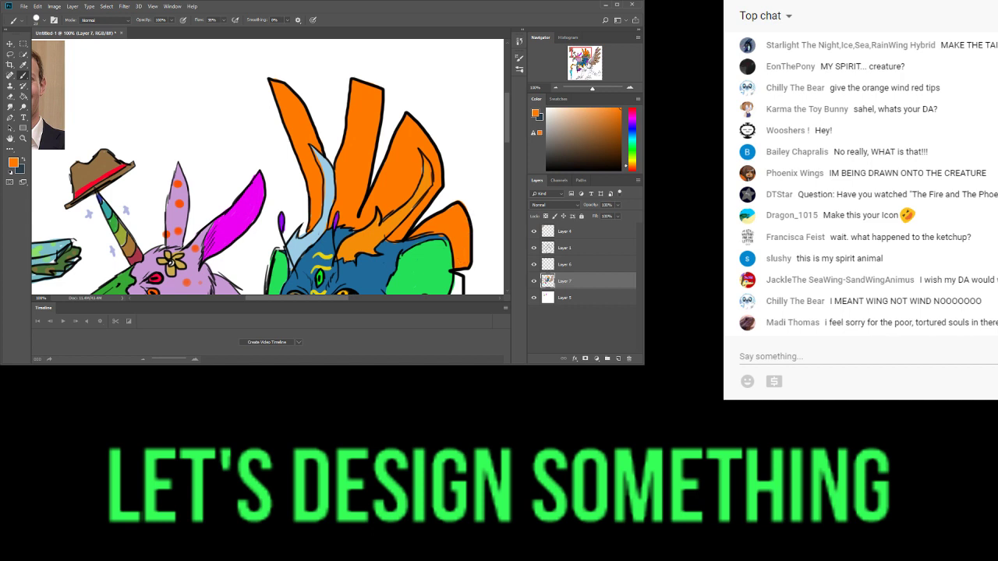
pyautogui.moveTo(585, 57); pyautogui.dragTo(587, 64)
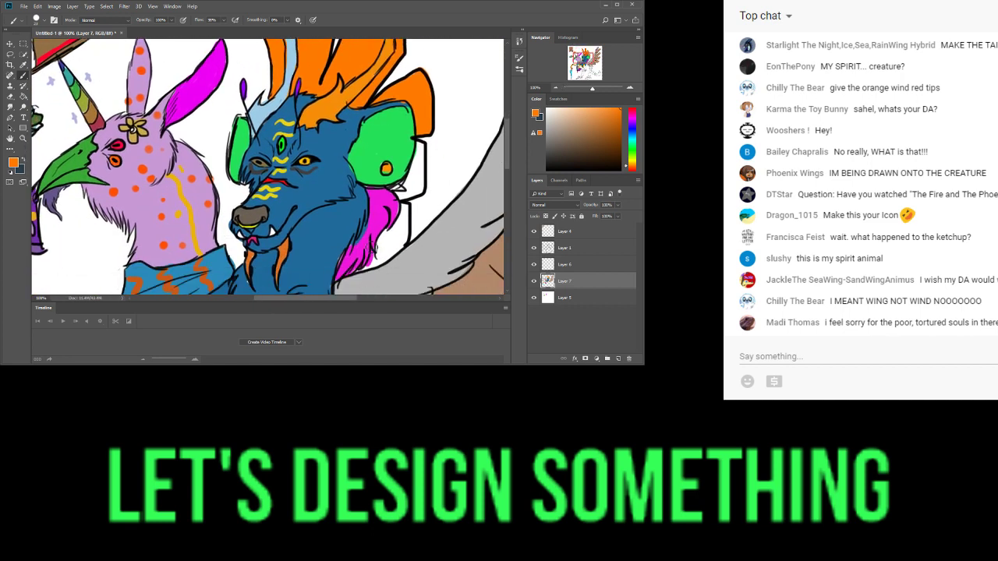
# - Fill the remaining lower far-wing feathers behind the green ear and magenta mane with bright orange, and edge their tips in bright red
pyautogui.moveTo(379, 259)
pyautogui.mouseDown()
pyautogui.moveTo(397, 232)
pyautogui.moveTo(389, 258)
pyautogui.moveTo(403, 243)
pyautogui.moveTo(408, 209)
pyautogui.moveTo(383, 250)
pyautogui.moveTo(397, 187)
pyautogui.moveTo(419, 179)
pyautogui.moveTo(419, 189)
pyautogui.moveTo(421, 148)
pyautogui.mouseUp()
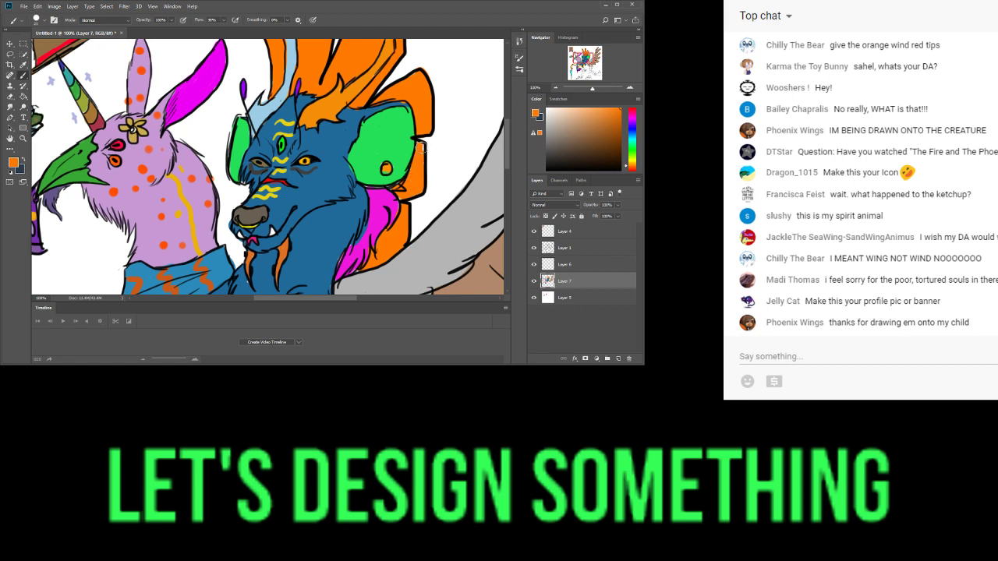
pyautogui.doubleClick(633, 175)
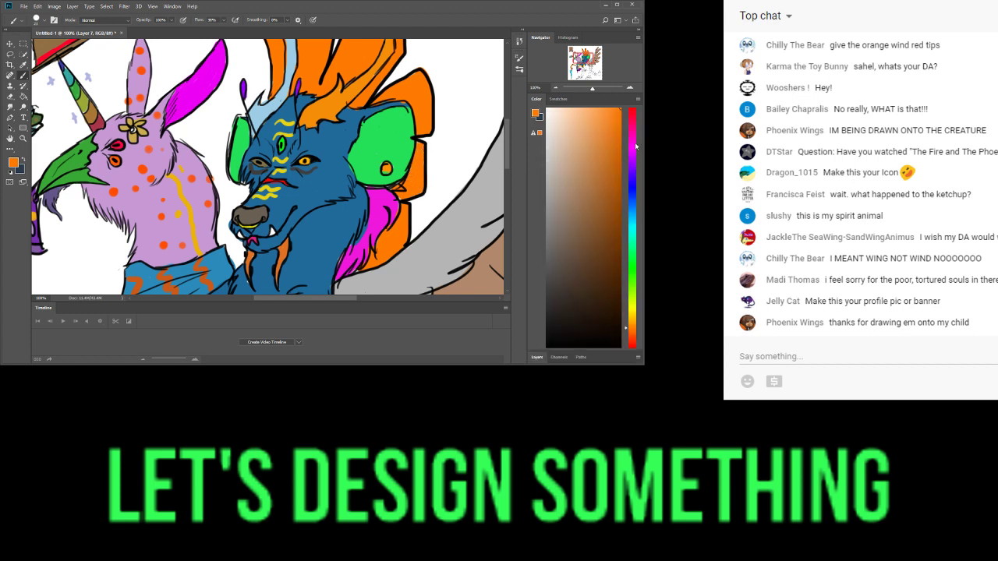
pyautogui.click(633, 346)
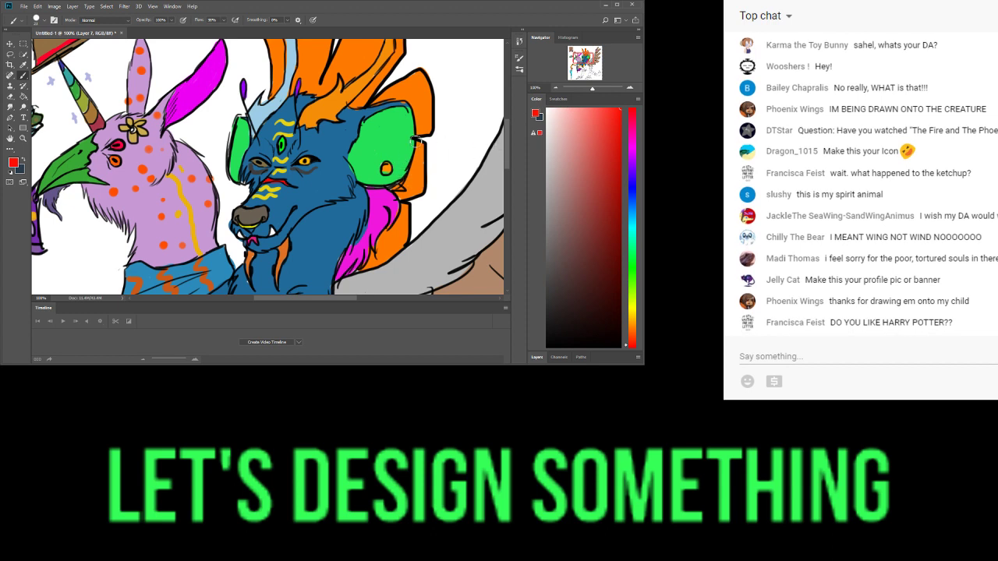
pyautogui.moveTo(420, 74)
pyautogui.mouseDown()
pyautogui.moveTo(426, 132)
pyautogui.moveTo(435, 138)
pyautogui.moveTo(398, 255)
pyautogui.mouseUp()
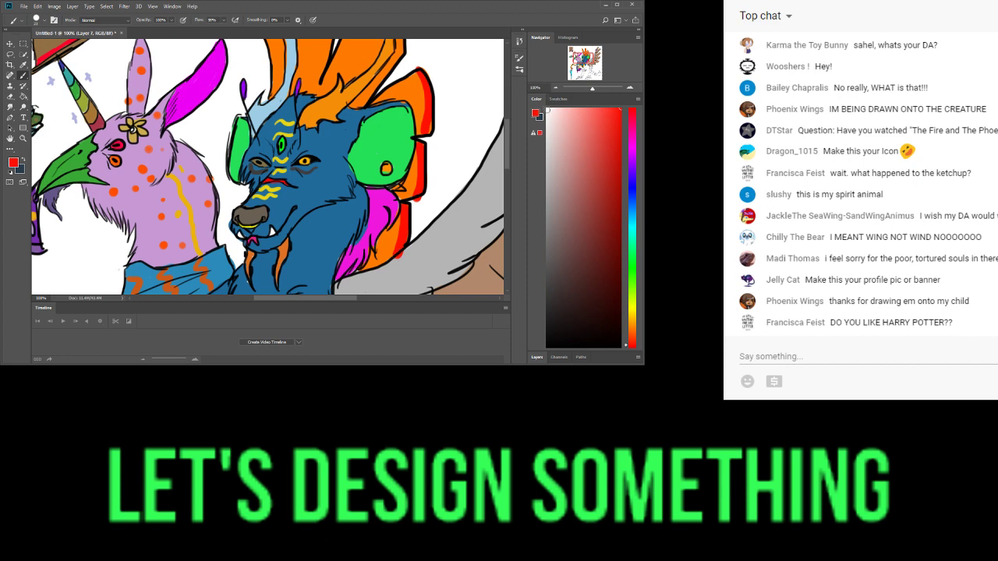
pyautogui.hotkey('ctrl', 'alt', 'z')
pyautogui.hotkey('ctrl', 'alt', 'z')
pyautogui.moveTo(415, 194); pyautogui.dragTo(424, 149)
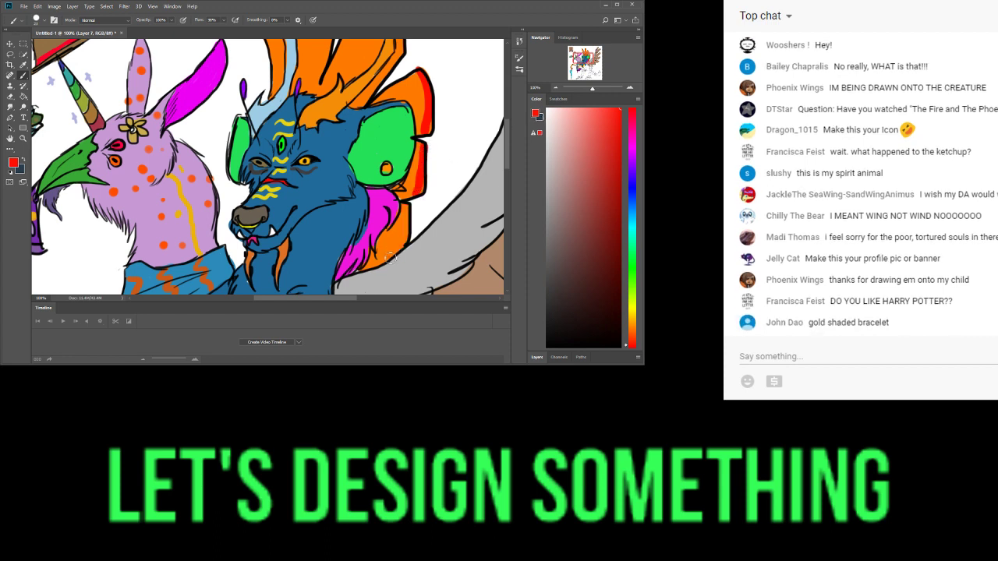
pyautogui.moveTo(390, 258); pyautogui.dragTo(408, 209)
# - Paint bright red tips on the three tall upper feathers of the orange far wing
pyautogui.doubleClick(603, 102)
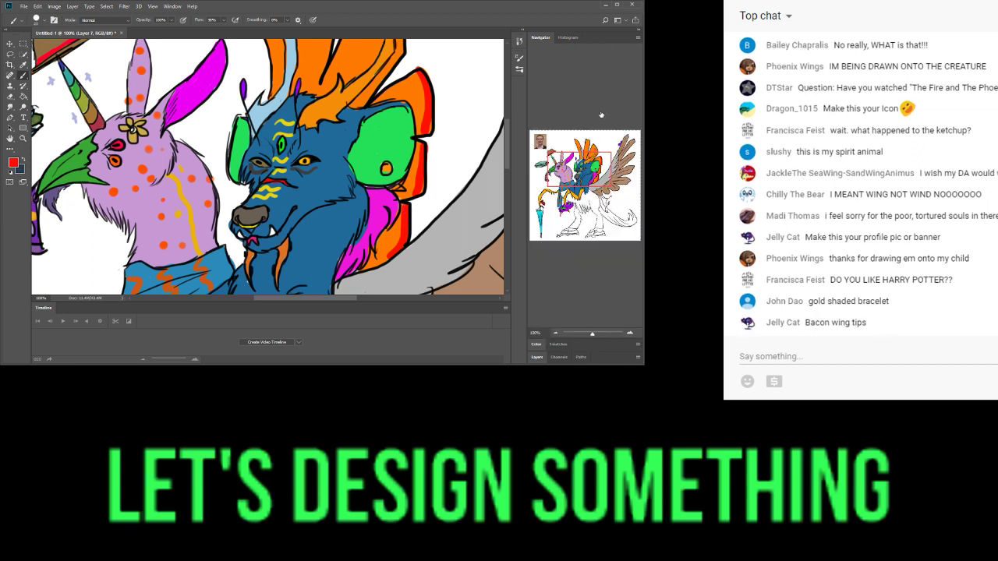
pyautogui.doubleClick(576, 342)
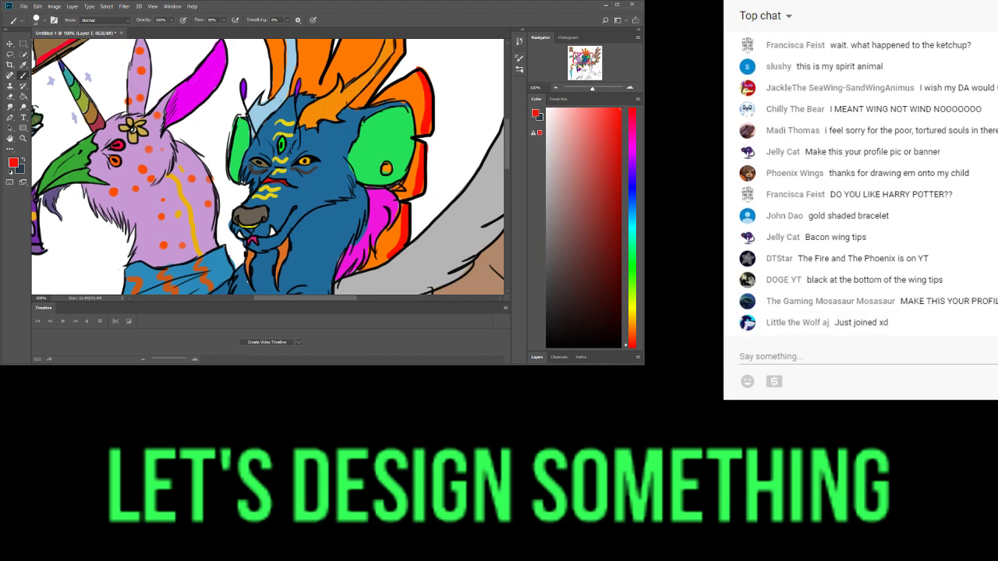
pyautogui.moveTo(595, 72); pyautogui.dragTo(584, 50)
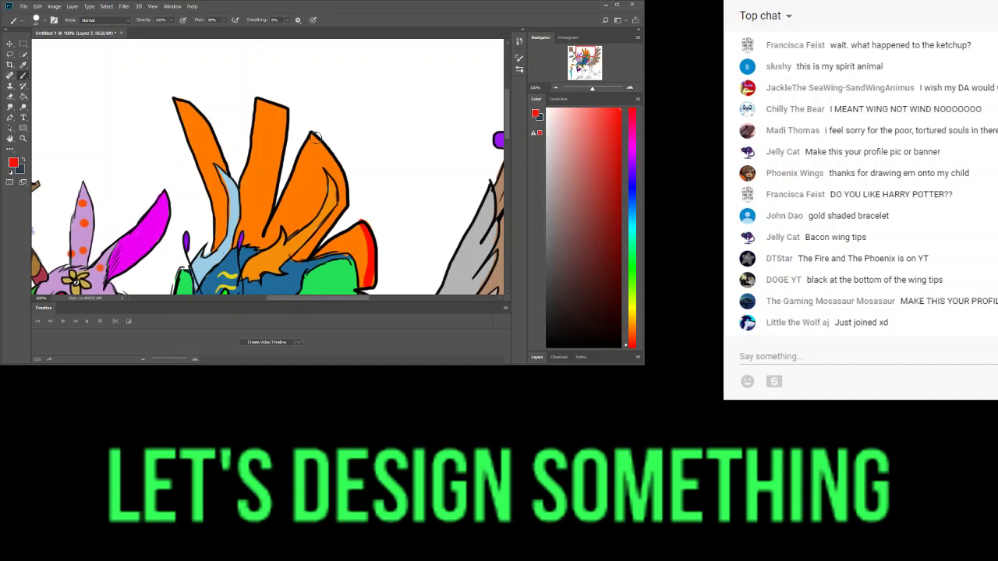
pyautogui.moveTo(312, 141)
pyautogui.mouseDown()
pyautogui.moveTo(337, 186)
pyautogui.moveTo(337, 161)
pyautogui.moveTo(348, 207)
pyautogui.mouseUp()
pyautogui.moveTo(332, 173); pyautogui.dragTo(315, 142)
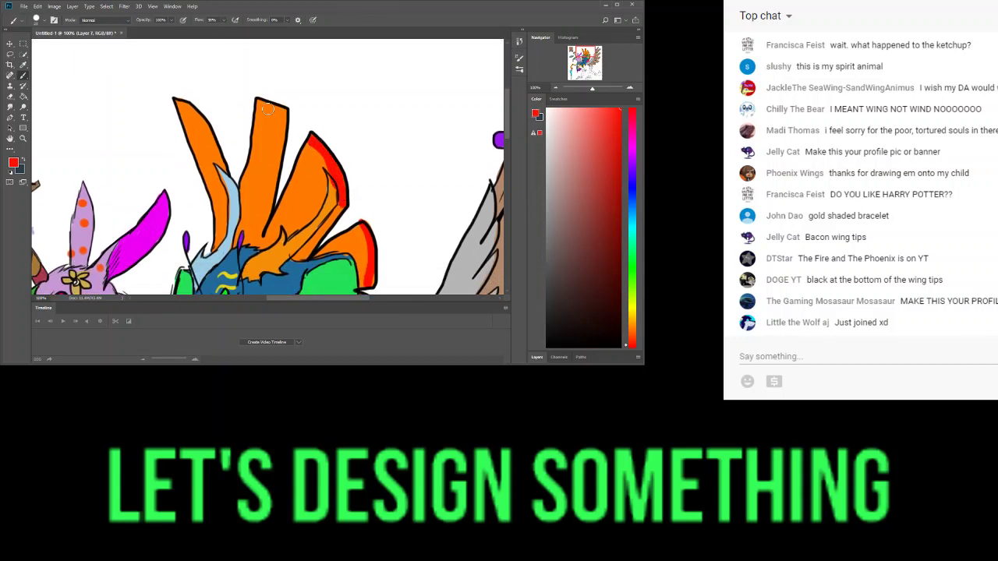
pyautogui.moveTo(266, 110)
pyautogui.mouseDown()
pyautogui.moveTo(280, 111)
pyautogui.moveTo(262, 111)
pyautogui.mouseUp()
pyautogui.moveTo(185, 107)
pyautogui.mouseDown()
pyautogui.moveTo(176, 105)
pyautogui.moveTo(197, 116)
pyautogui.mouseUp()
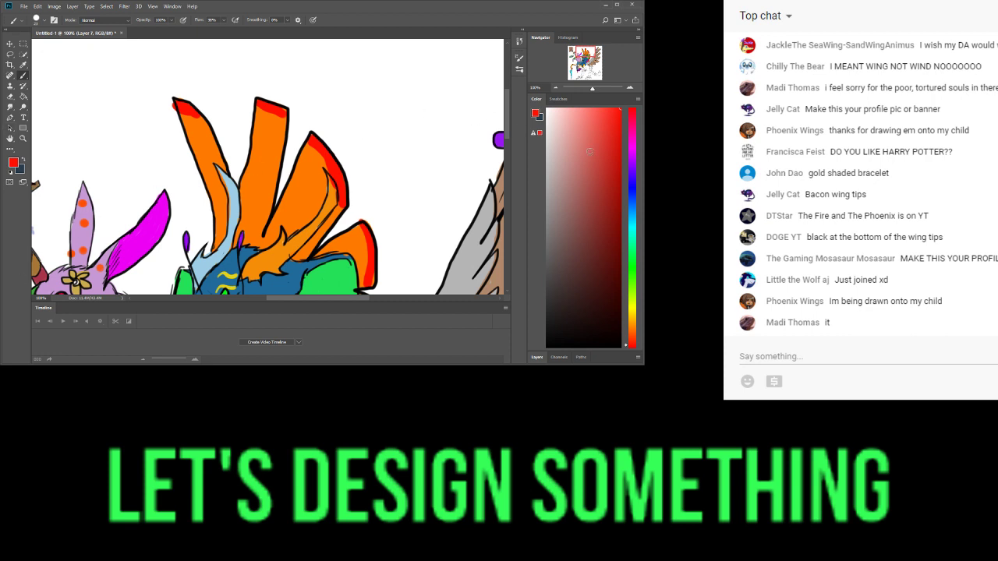
# - Choose a dark reddish brown and paint short bars on and just below the red tips of the far wing's feathers
pyautogui.moveTo(563, 274); pyautogui.dragTo(576, 289)
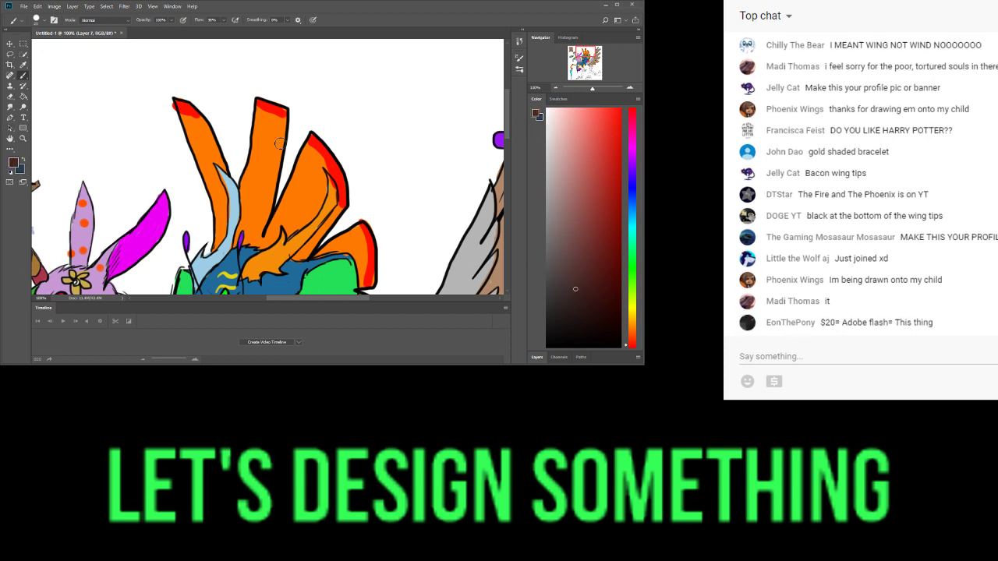
pyautogui.moveTo(190, 108); pyautogui.dragTo(180, 104)
pyautogui.moveTo(264, 104); pyautogui.dragTo(283, 108)
pyautogui.moveTo(327, 150); pyautogui.dragTo(345, 193)
pyautogui.moveTo(371, 238)
pyautogui.mouseDown()
pyautogui.moveTo(374, 272)
pyautogui.moveTo(362, 256)
pyautogui.mouseUp()
pyautogui.moveTo(327, 169); pyautogui.dragTo(313, 160)
pyautogui.moveTo(264, 120); pyautogui.dragTo(279, 125)
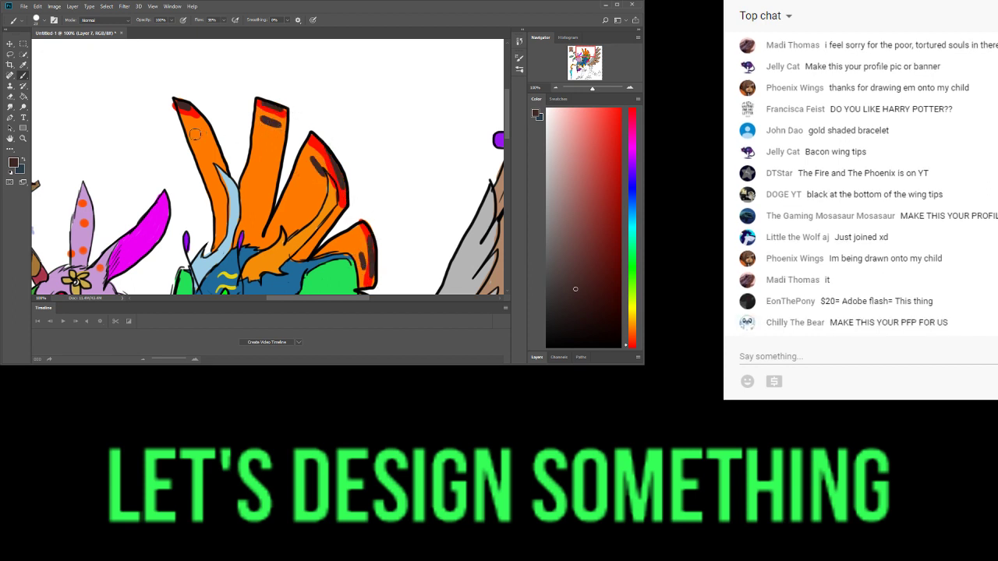
pyautogui.moveTo(194, 131); pyautogui.dragTo(202, 130)
pyautogui.moveTo(586, 60); pyautogui.dragTo(587, 60)
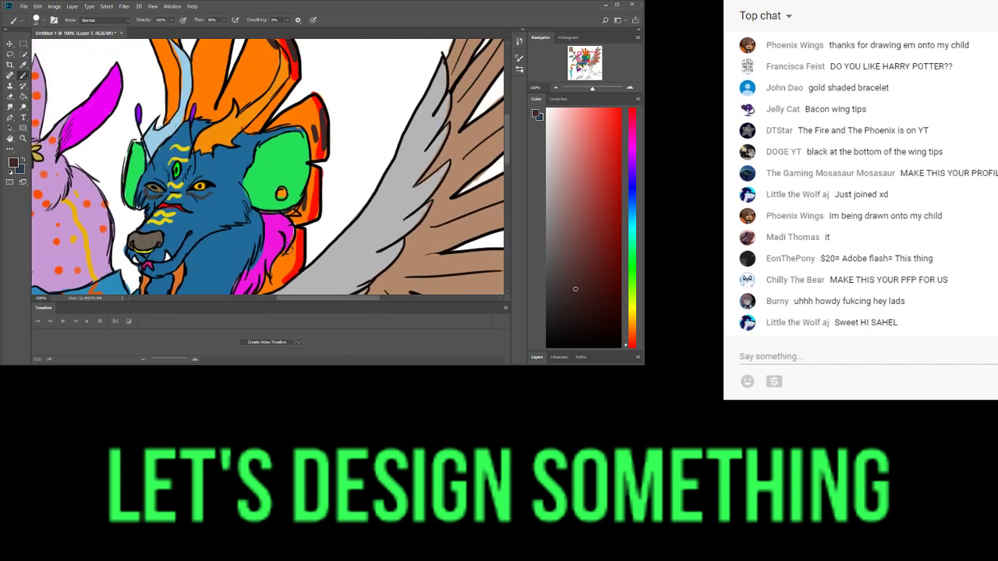
pyautogui.moveTo(292, 255); pyautogui.dragTo(289, 286)
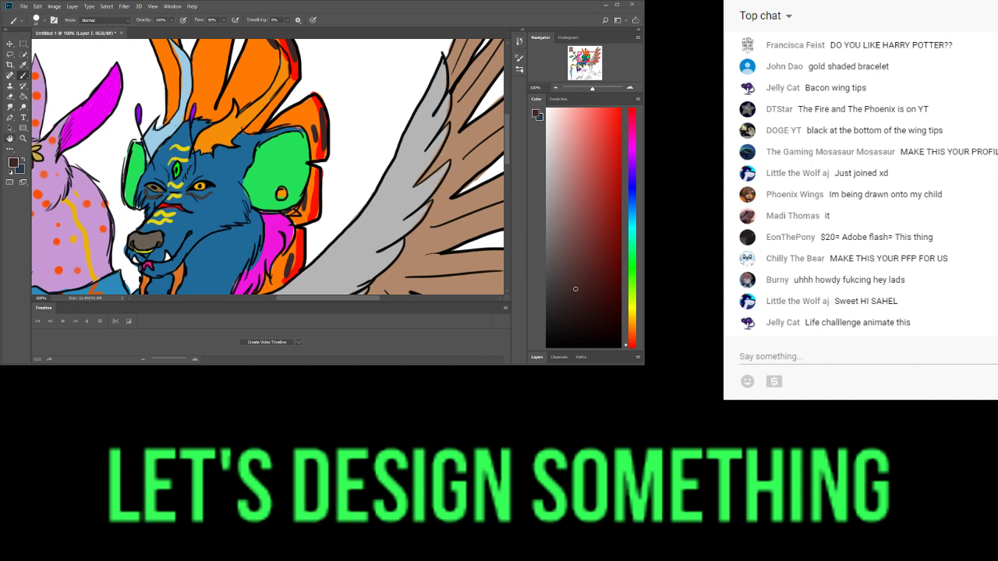
# - Choose a periwinkle purple and fill the creature's shaggy body from the wing base to the belly fur
pyautogui.moveTo(593, 88); pyautogui.dragTo(587, 90)
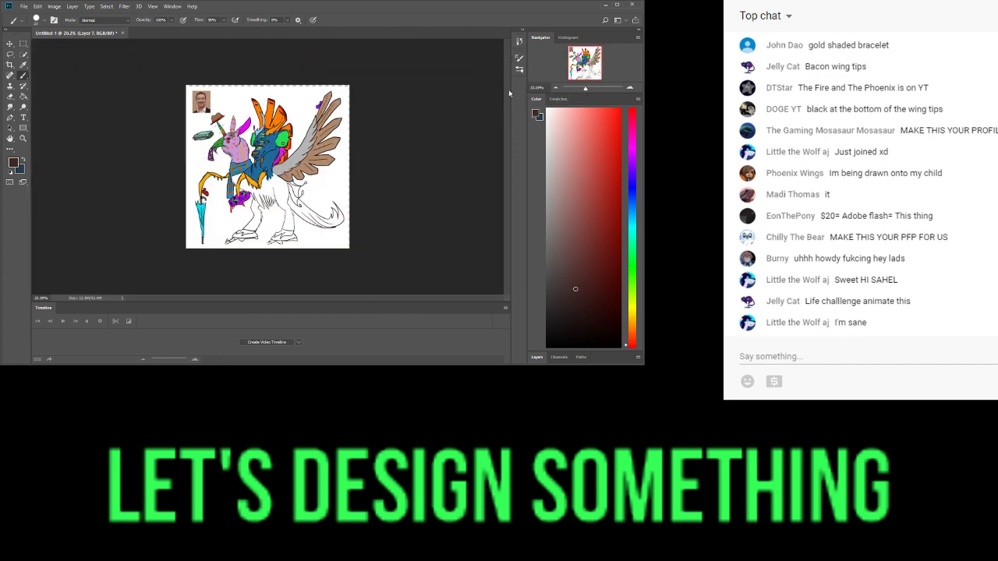
pyautogui.moveTo(589, 88); pyautogui.dragTo(587, 99)
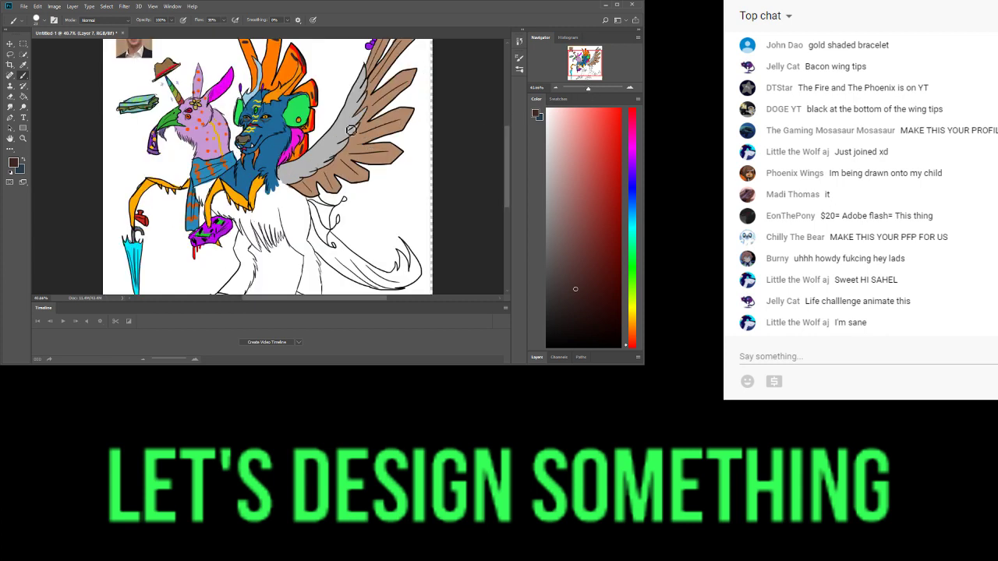
pyautogui.moveTo(634, 178)
pyautogui.mouseDown()
pyautogui.moveTo(633, 202)
pyautogui.moveTo(630, 175)
pyautogui.mouseUp()
pyautogui.click(586, 162)
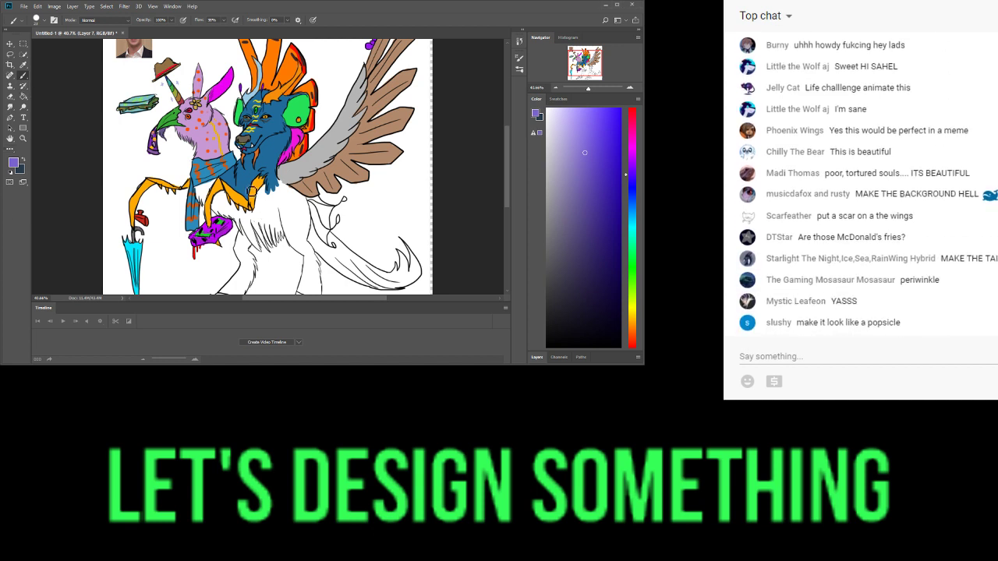
pyautogui.moveTo(276, 196)
pyautogui.mouseDown()
pyautogui.moveTo(268, 219)
pyautogui.moveTo(269, 188)
pyautogui.moveTo(288, 222)
pyautogui.moveTo(280, 183)
pyautogui.moveTo(308, 213)
pyautogui.moveTo(296, 192)
pyautogui.moveTo(311, 206)
pyautogui.moveTo(310, 239)
pyautogui.moveTo(299, 213)
pyautogui.moveTo(301, 250)
pyautogui.moveTo(287, 227)
pyautogui.moveTo(300, 231)
pyautogui.mouseUp()
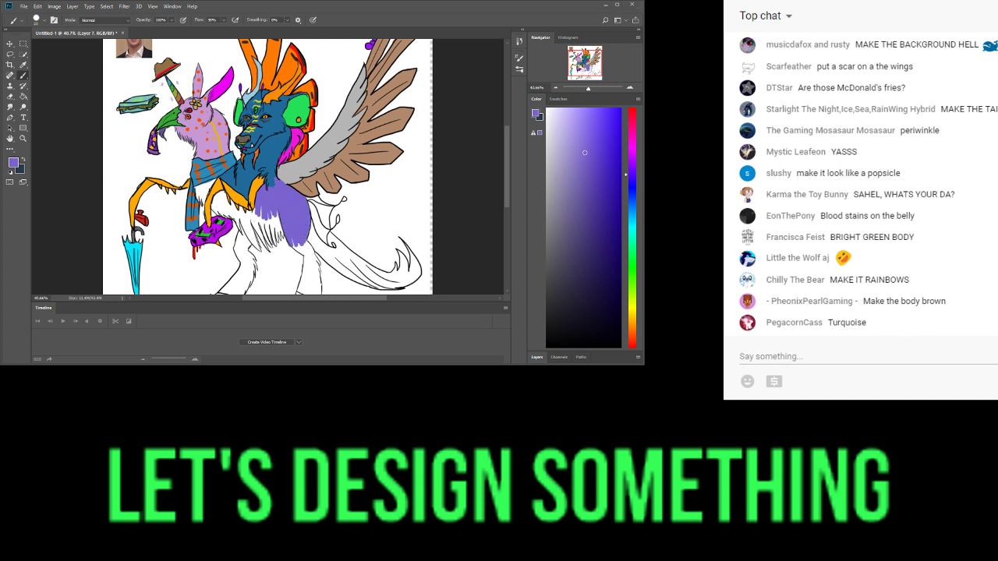
pyautogui.moveTo(287, 211)
pyautogui.mouseDown()
pyautogui.moveTo(277, 216)
pyautogui.moveTo(285, 235)
pyautogui.moveTo(263, 214)
pyautogui.moveTo(269, 234)
pyautogui.moveTo(285, 239)
pyautogui.moveTo(268, 219)
pyautogui.moveTo(273, 209)
pyautogui.moveTo(273, 246)
pyautogui.moveTo(259, 213)
pyautogui.moveTo(263, 253)
pyautogui.moveTo(244, 220)
pyautogui.moveTo(224, 220)
pyautogui.moveTo(216, 203)
pyautogui.moveTo(255, 219)
pyautogui.moveTo(234, 216)
pyautogui.mouseUp()
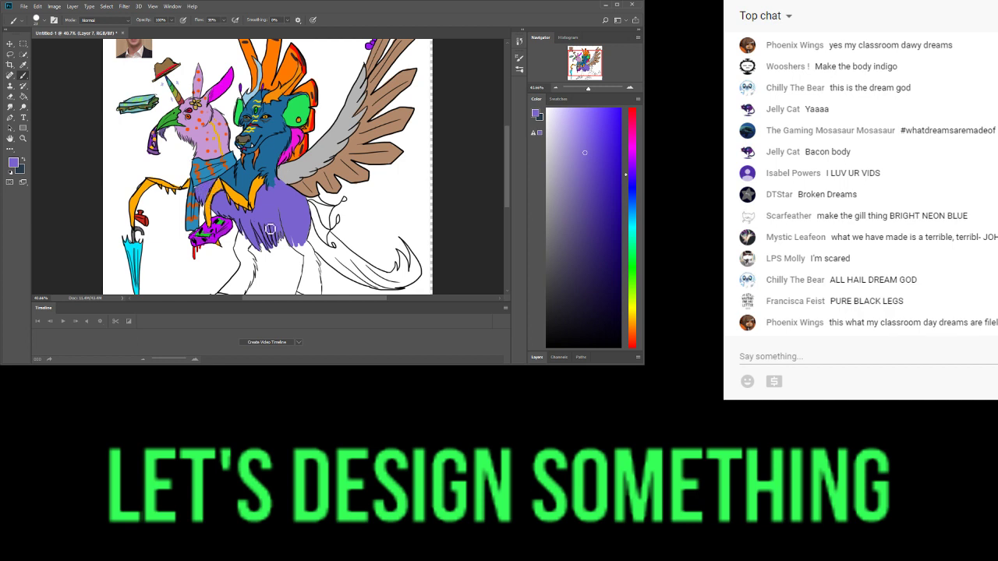
# - Choose a muted teal and fill both hind legs from the body down to the turtles
pyautogui.click(634, 228)
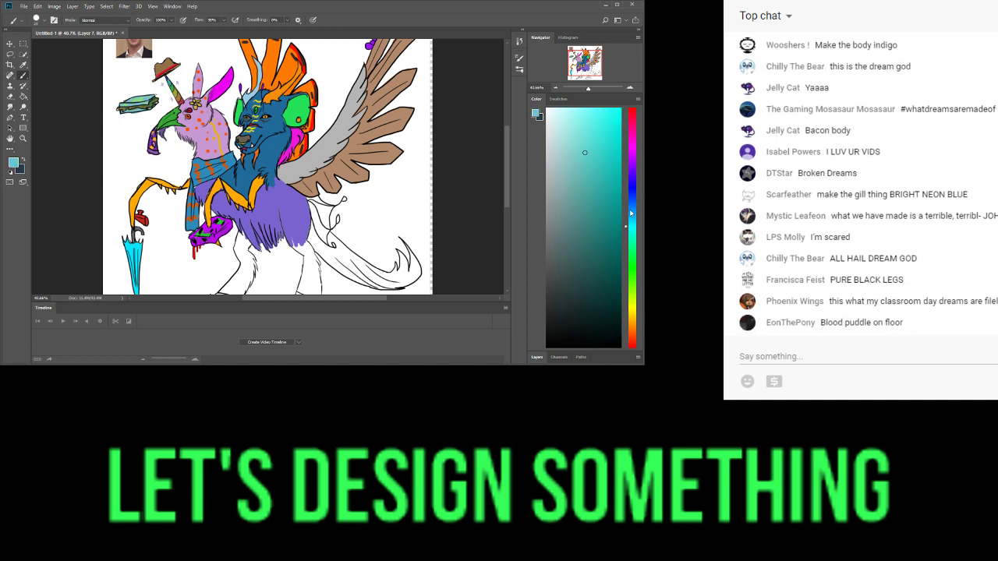
pyautogui.click(582, 198)
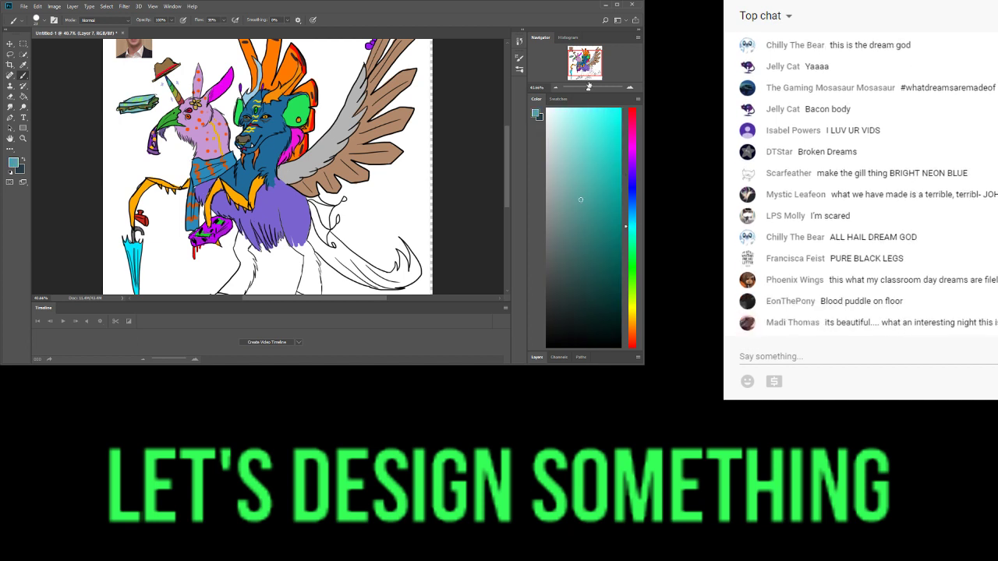
pyautogui.moveTo(588, 76); pyautogui.dragTo(584, 78)
pyautogui.moveTo(321, 254)
pyautogui.mouseDown()
pyautogui.moveTo(305, 248)
pyautogui.moveTo(311, 234)
pyautogui.moveTo(317, 260)
pyautogui.moveTo(325, 248)
pyautogui.moveTo(313, 260)
pyautogui.moveTo(321, 235)
pyautogui.moveTo(303, 208)
pyautogui.mouseUp()
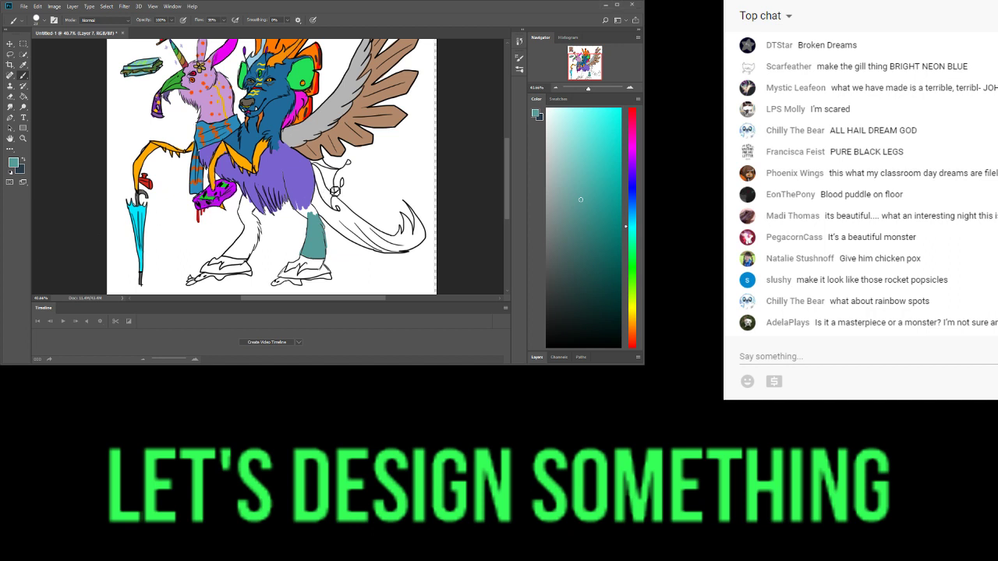
pyautogui.moveTo(313, 216); pyautogui.dragTo(295, 205)
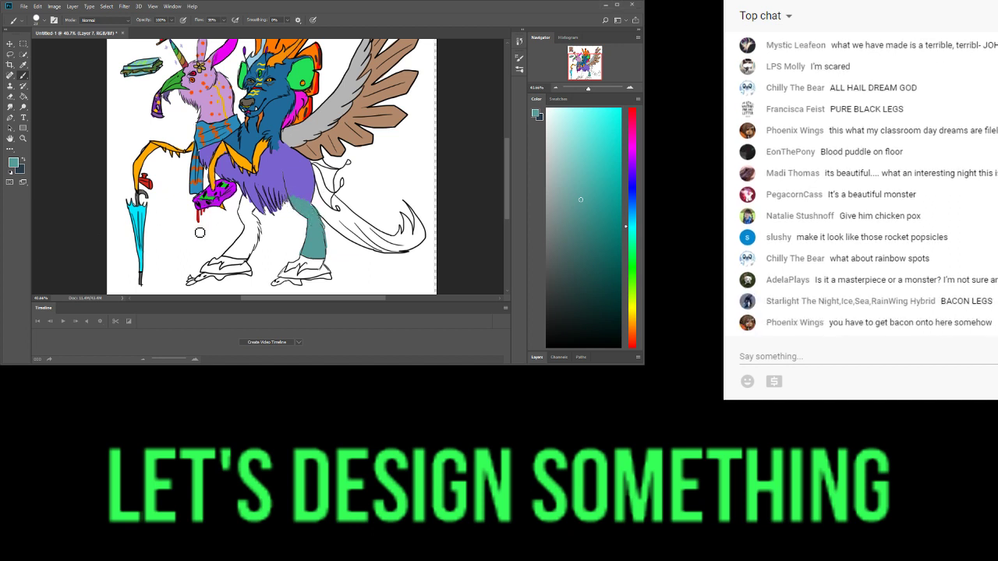
pyautogui.moveTo(240, 254)
pyautogui.mouseDown()
pyautogui.moveTo(261, 228)
pyautogui.moveTo(262, 237)
pyautogui.moveTo(255, 219)
pyautogui.moveTo(245, 222)
pyautogui.moveTo(250, 200)
pyautogui.moveTo(255, 237)
pyautogui.mouseUp()
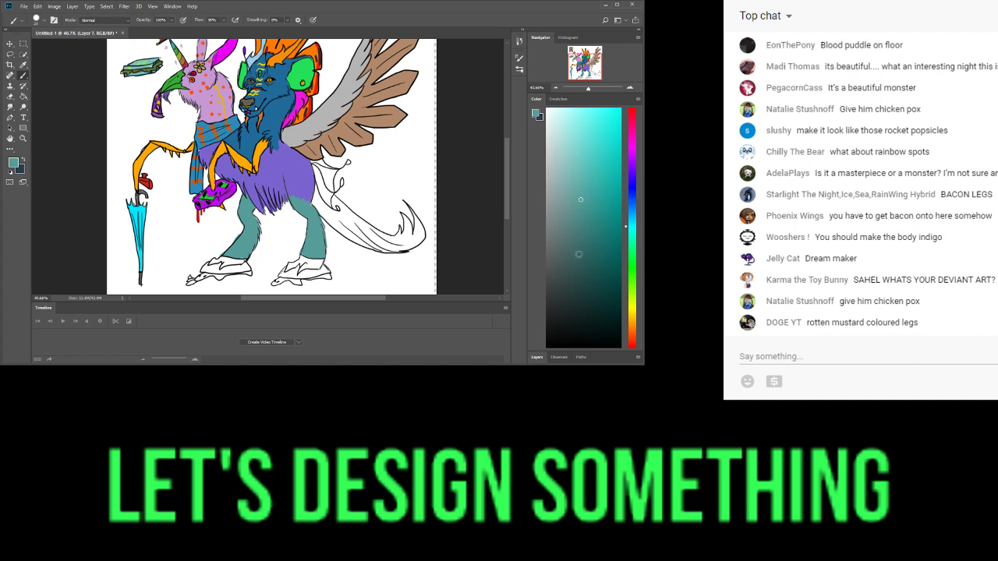
# - Choose a dark charcoal painting colour and bring the layer list back into view
pyautogui.click(560, 281)
pyautogui.click(600, 360)
pyautogui.click(570, 311)
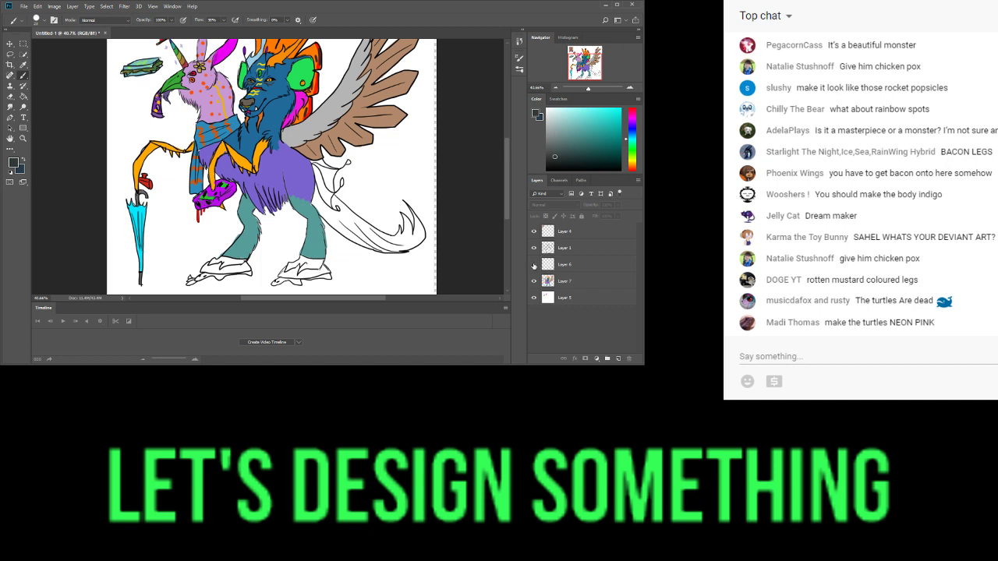
pyautogui.click(548, 265)
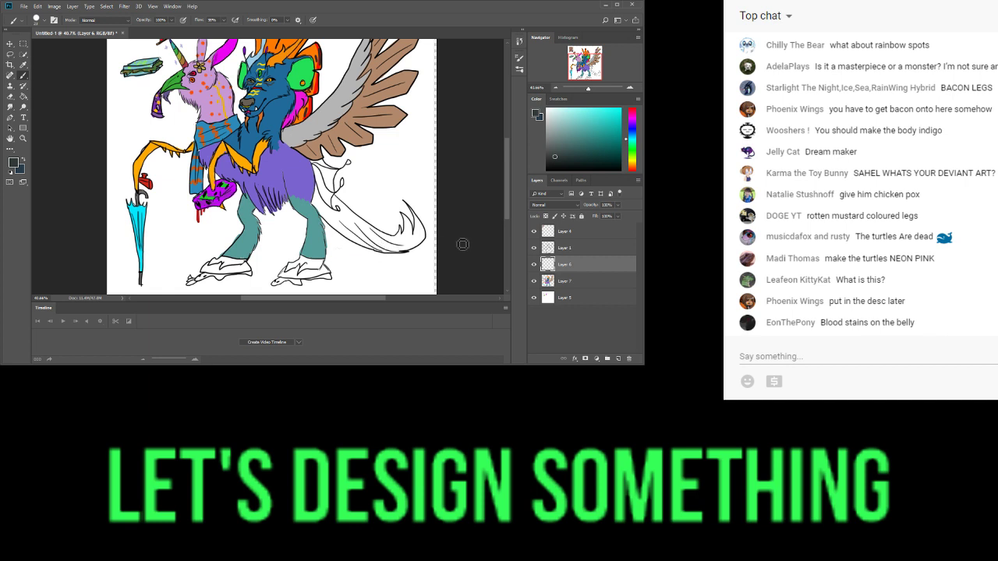
pyautogui.moveTo(376, 253)
pyautogui.mouseDown()
pyautogui.moveTo(326, 249)
pyautogui.moveTo(311, 271)
pyautogui.mouseUp()
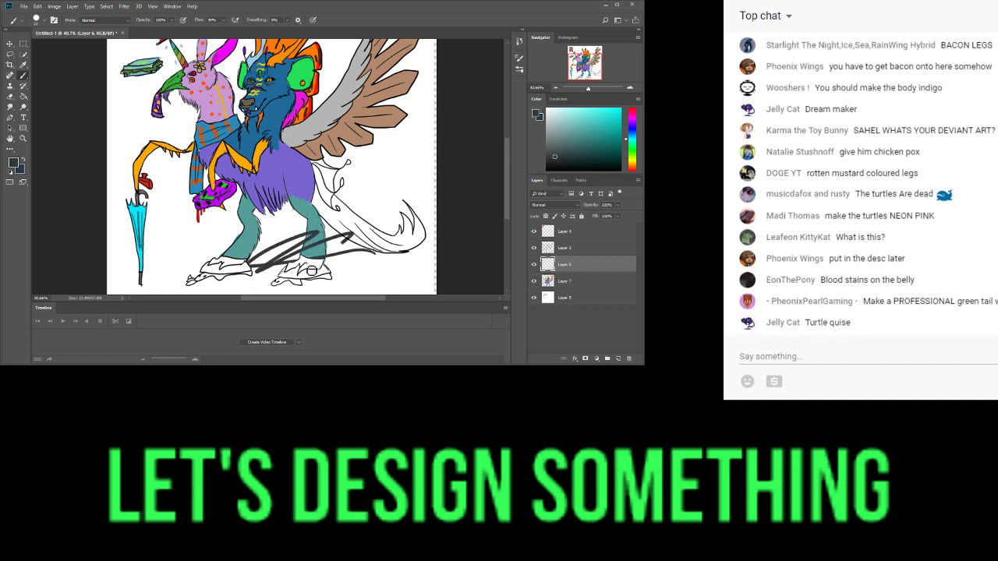
pyautogui.hotkey('ctrl', 'z')
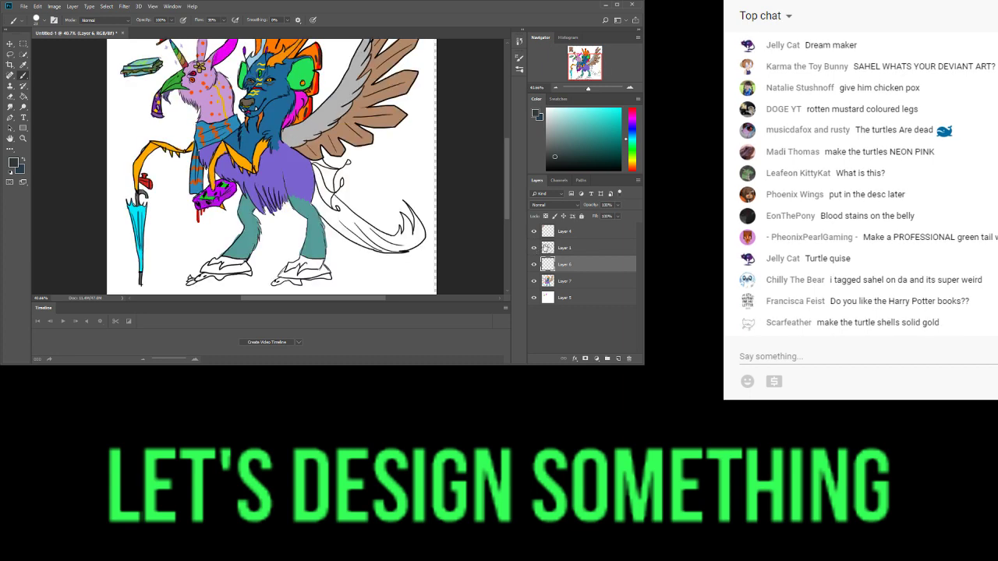
pyautogui.click(563, 231)
pyautogui.moveTo(332, 257)
pyautogui.mouseDown()
pyautogui.moveTo(289, 262)
pyautogui.moveTo(329, 265)
pyautogui.moveTo(320, 276)
pyautogui.mouseUp()
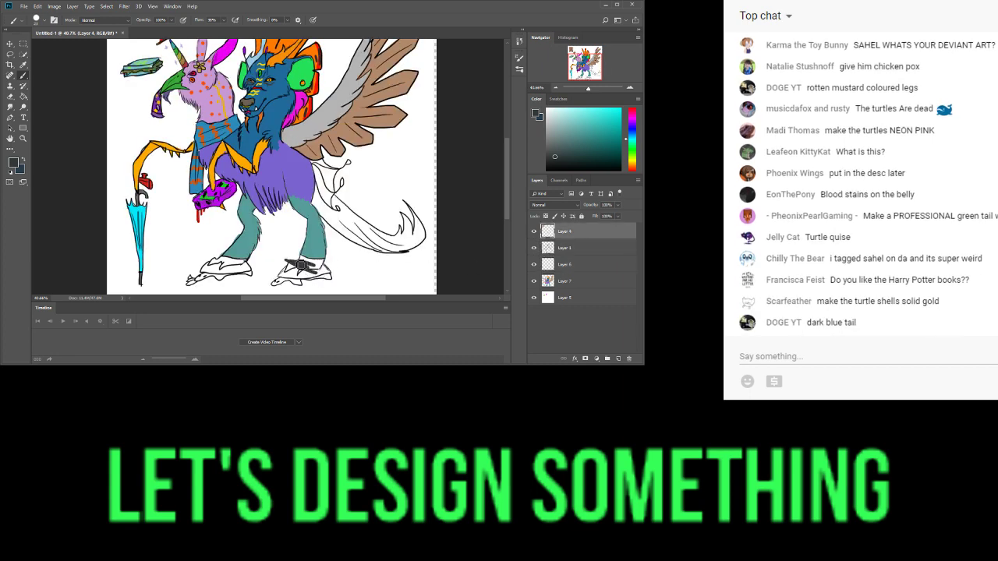
pyautogui.hotkey('ctrl', 'z')
pyautogui.click(560, 263)
pyautogui.moveTo(269, 269)
pyautogui.mouseDown()
pyautogui.moveTo(294, 275)
pyautogui.moveTo(279, 287)
pyautogui.moveTo(261, 274)
pyautogui.moveTo(326, 278)
pyautogui.moveTo(355, 266)
pyautogui.mouseUp()
pyautogui.hotkey('ctrl', 'z')
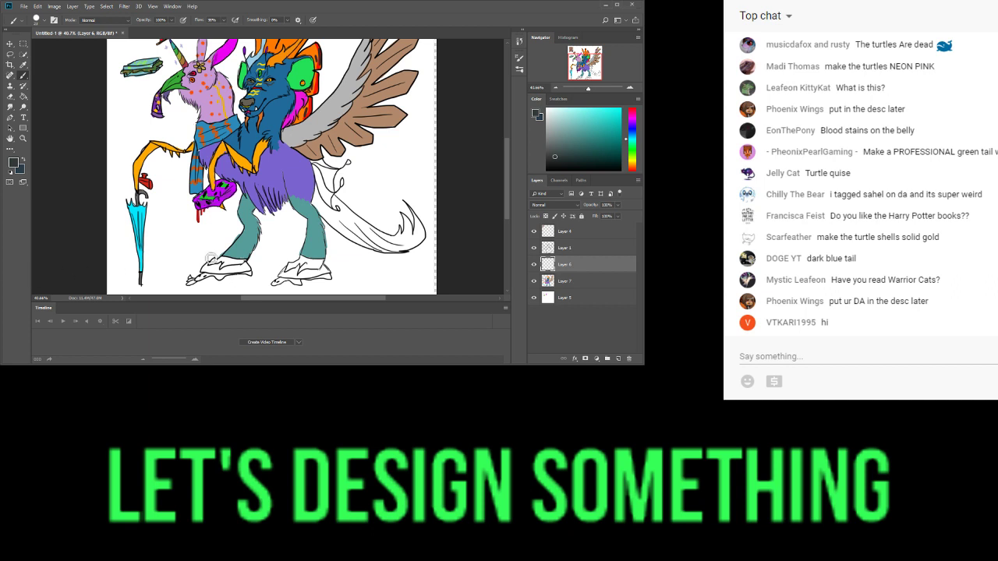
pyautogui.moveTo(206, 251); pyautogui.dragTo(215, 260)
pyautogui.moveTo(251, 275)
pyautogui.mouseDown()
pyautogui.moveTo(195, 280)
pyautogui.moveTo(201, 290)
pyautogui.moveTo(378, 279)
pyautogui.moveTo(281, 265)
pyautogui.moveTo(243, 289)
pyautogui.mouseUp()
pyautogui.hotkey('ctrl', 'z')
pyautogui.click(566, 284)
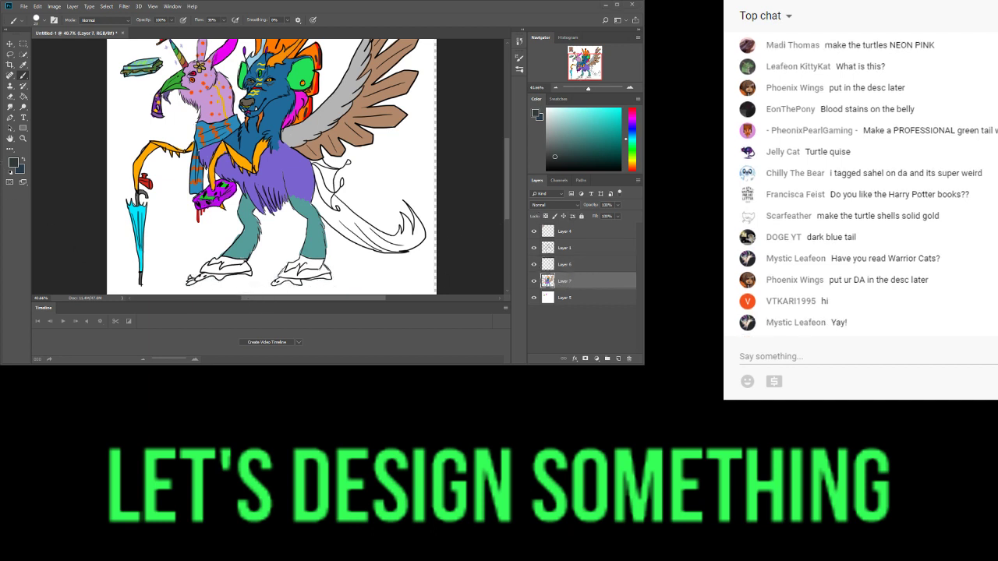
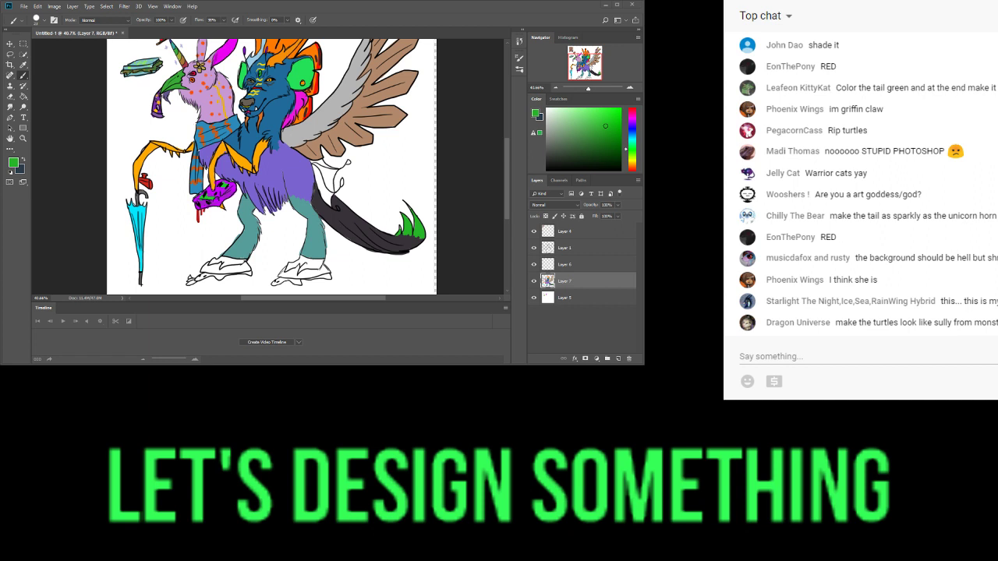
# - Choose a pale grey-green and paint small cross-shaped sparkles above the green tail tip
pyautogui.click(575, 116)
pyautogui.moveTo(370, 188); pyautogui.dragTo(369, 197)
pyautogui.click(387, 212)
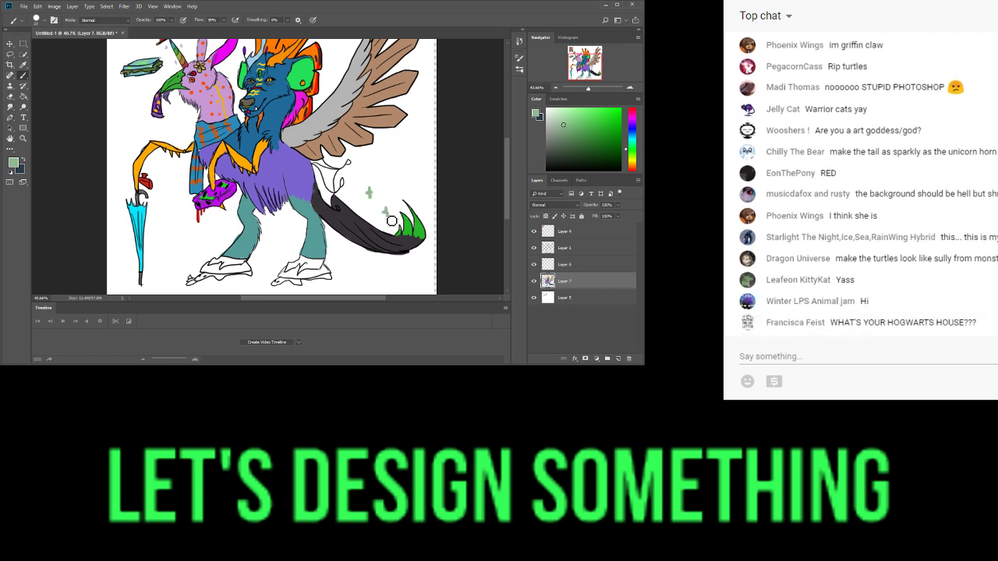
pyautogui.click(411, 187)
# - Choose a vivid neon green and dab spots along the dark tail
pyautogui.moveTo(616, 114); pyautogui.dragTo(630, 99)
pyautogui.click(347, 224)
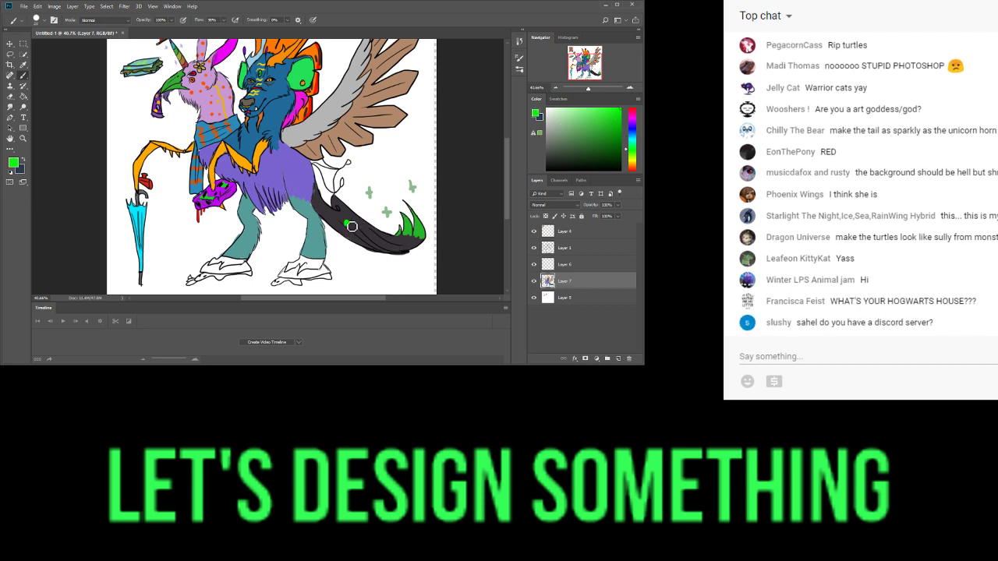
pyautogui.click(366, 232)
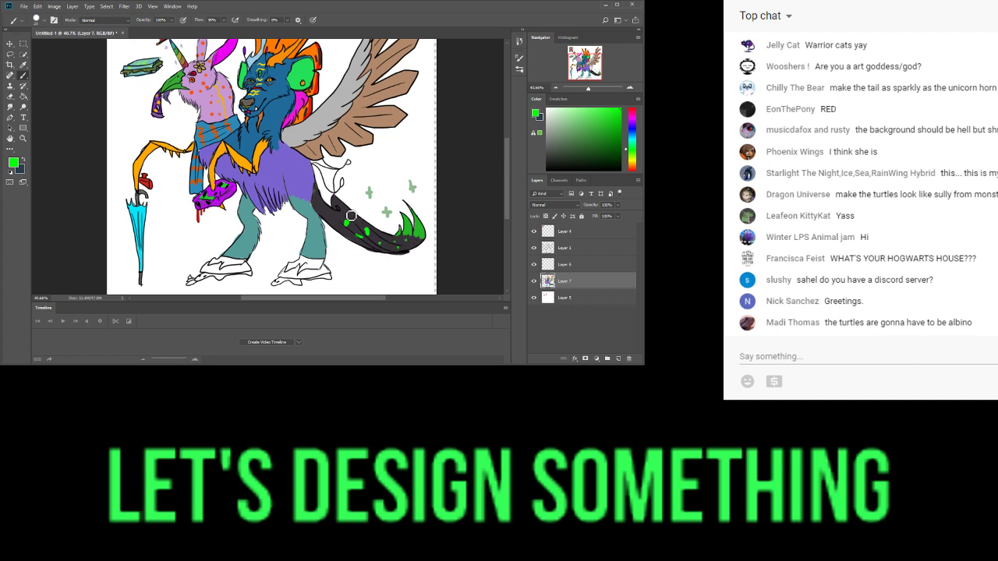
# - Choose a bright cyan and dab small spots along the whole length of the dark tail
pyautogui.click(633, 138)
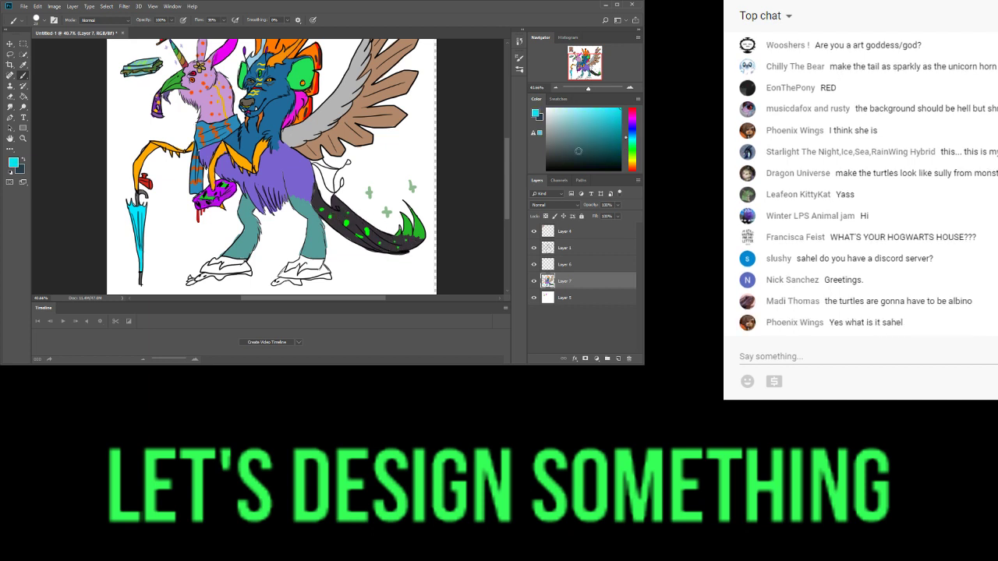
pyautogui.click(358, 225)
pyautogui.click(347, 234)
pyautogui.click(339, 219)
pyautogui.click(366, 241)
pyautogui.click(383, 247)
pyautogui.click(398, 244)
pyautogui.click(381, 239)
pyautogui.click(396, 243)
pyautogui.click(418, 246)
pyautogui.click(359, 222)
# - Choose a deep blue and dab more spots between the existing ones on the tail
pyautogui.click(633, 126)
pyautogui.click(351, 236)
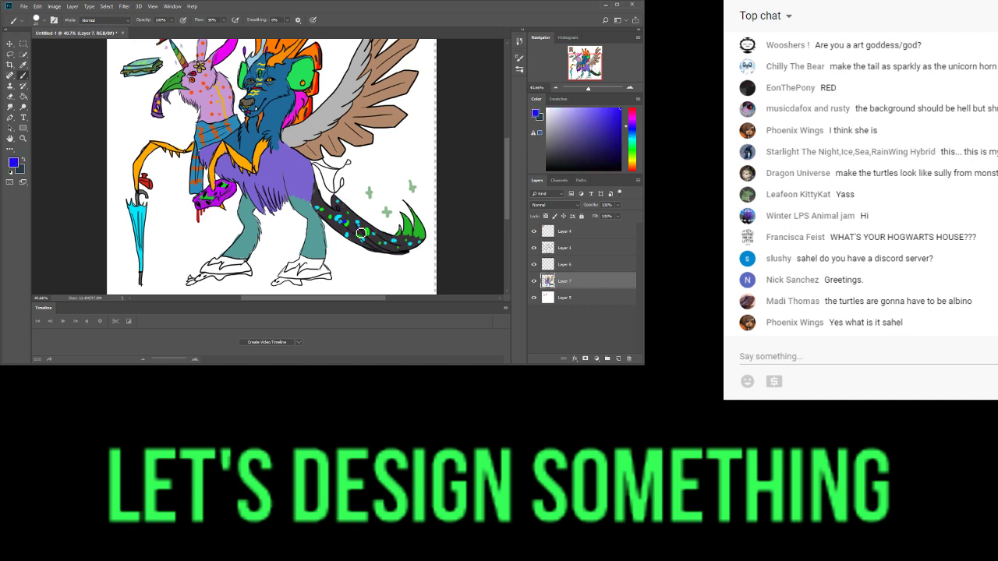
pyautogui.click(371, 241)
pyautogui.click(400, 248)
pyautogui.click(410, 243)
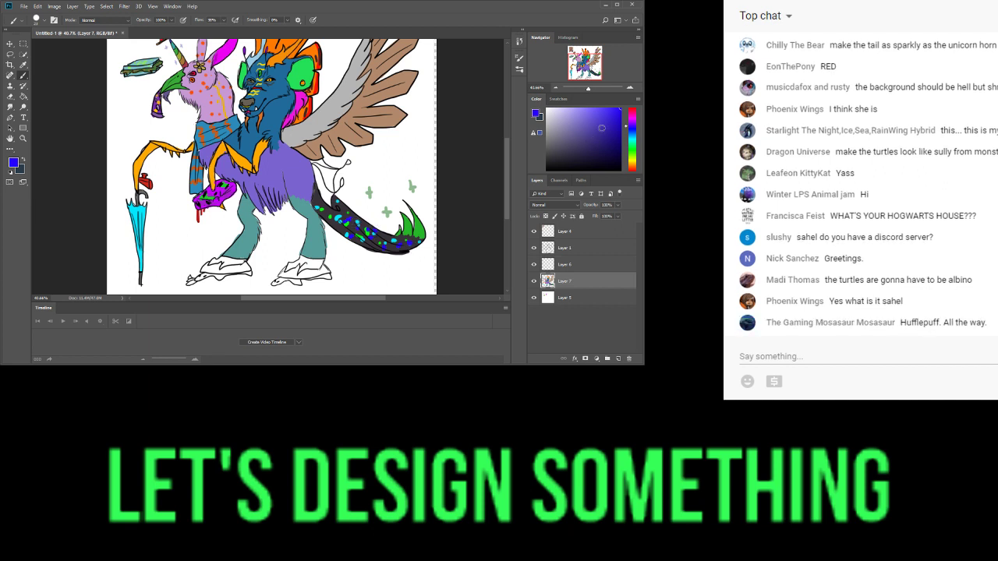
# - Add magenta, yellow and red spots along the dark tail, choosing each colour in turn
pyautogui.click(633, 115)
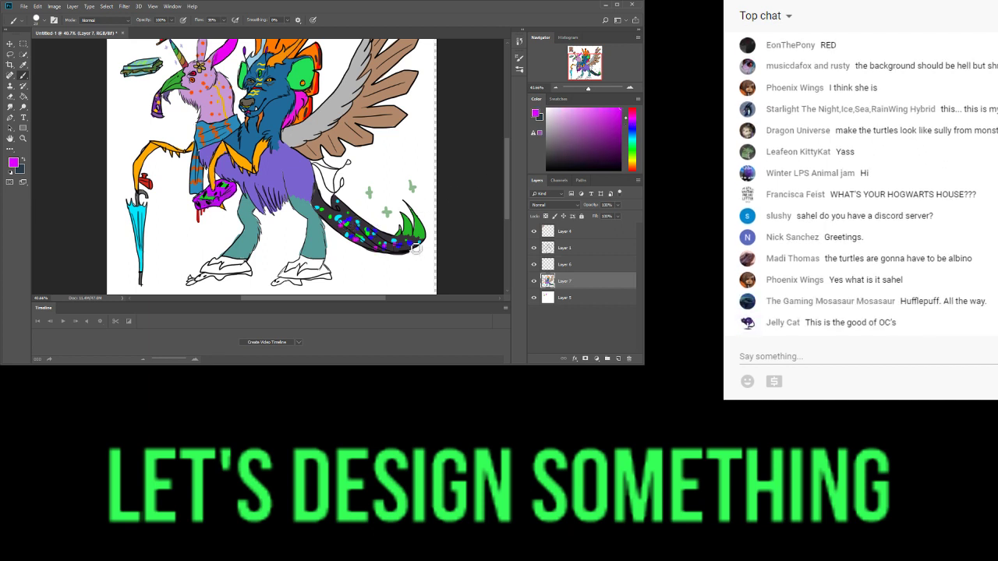
pyautogui.click(633, 158)
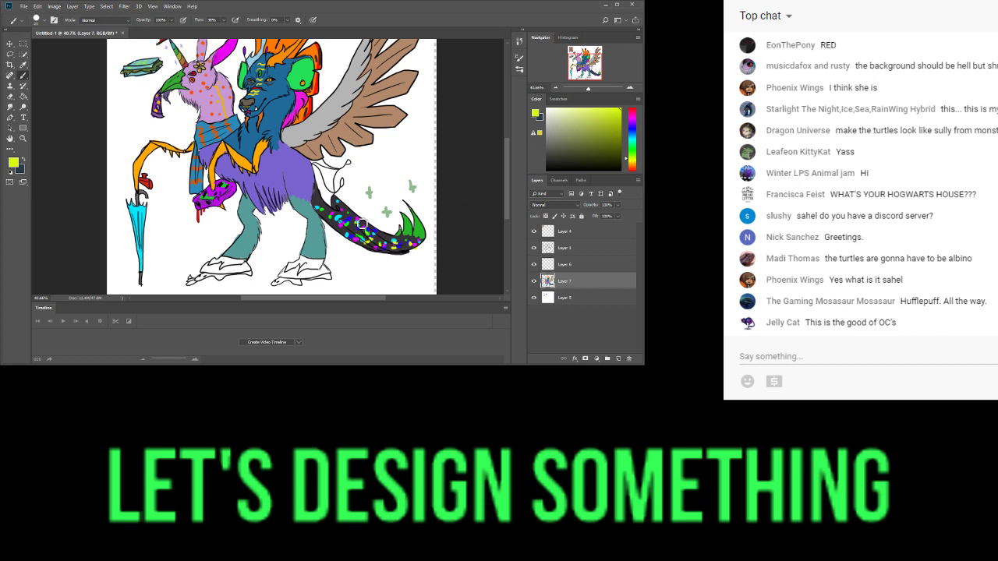
pyautogui.click(633, 170)
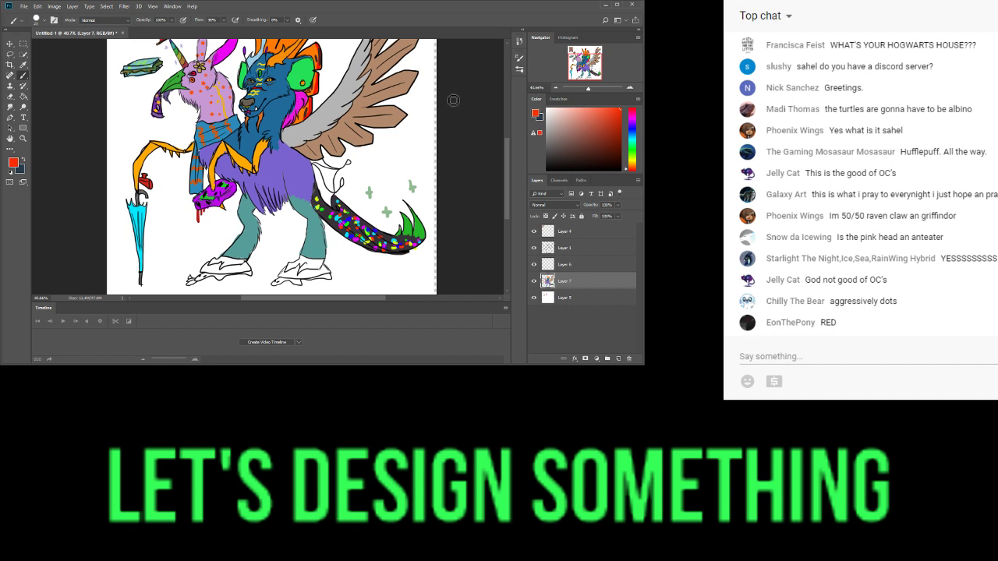
# - Fill the small fin at the tail base with orange-red and colour its curled tips blue
pyautogui.moveTo(588, 89); pyautogui.dragTo(589, 91)
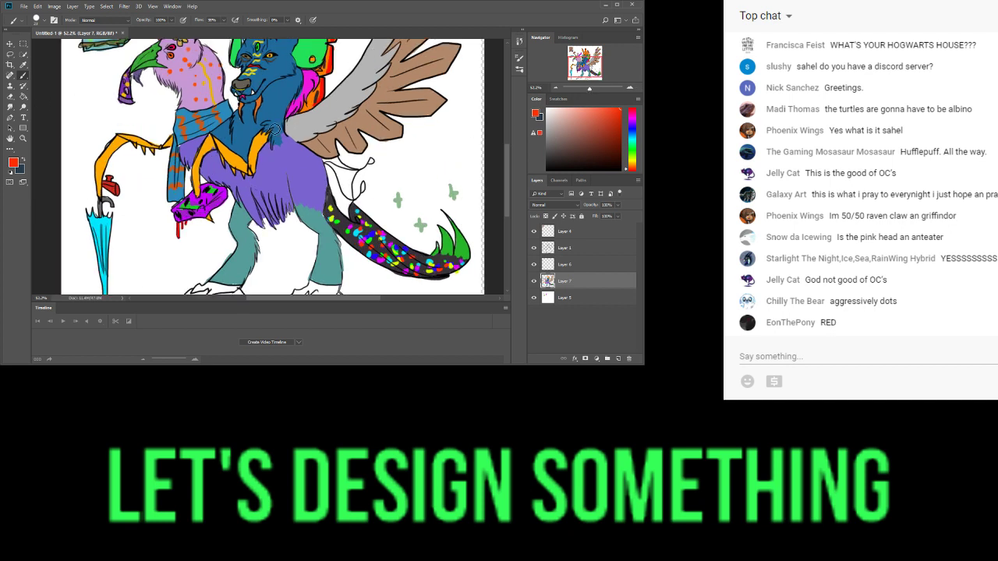
pyautogui.scroll(1, 337, 163)
pyautogui.moveTo(327, 188)
pyautogui.mouseDown()
pyautogui.moveTo(351, 227)
pyautogui.moveTo(358, 184)
pyautogui.moveTo(337, 170)
pyautogui.moveTo(333, 191)
pyautogui.moveTo(348, 209)
pyautogui.moveTo(351, 187)
pyautogui.moveTo(339, 179)
pyautogui.moveTo(357, 184)
pyautogui.moveTo(338, 200)
pyautogui.mouseUp()
pyautogui.click(632, 131)
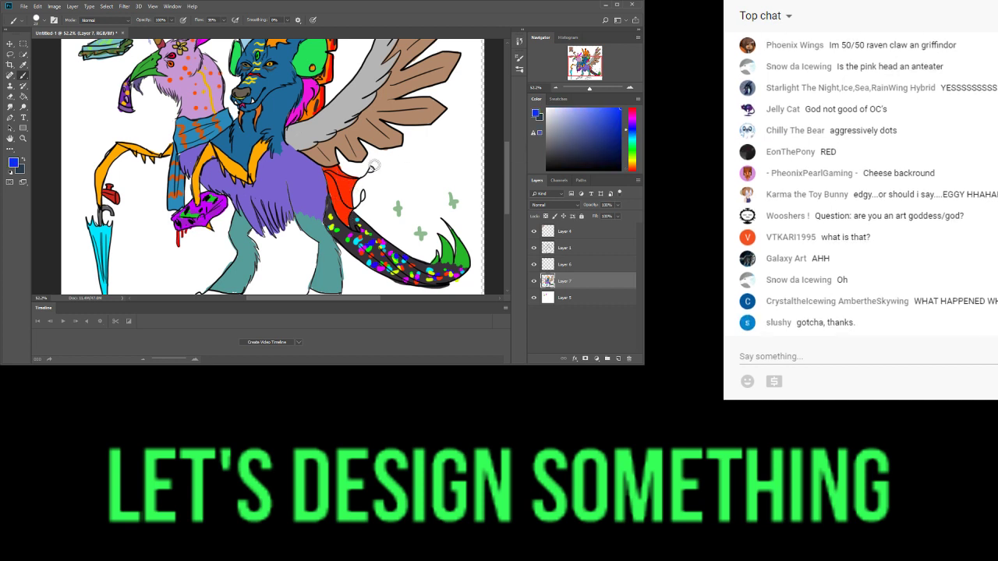
pyautogui.moveTo(363, 191); pyautogui.dragTo(362, 199)
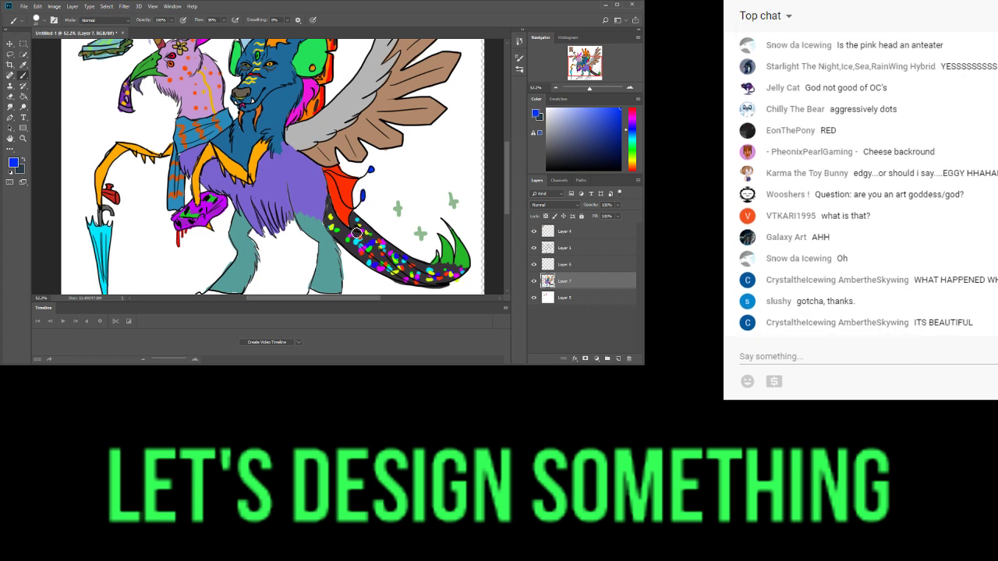
# - Move Layer 6 to the bottom of the layer stack and fill it with white using the Paint Bucket
pyautogui.click(588, 88)
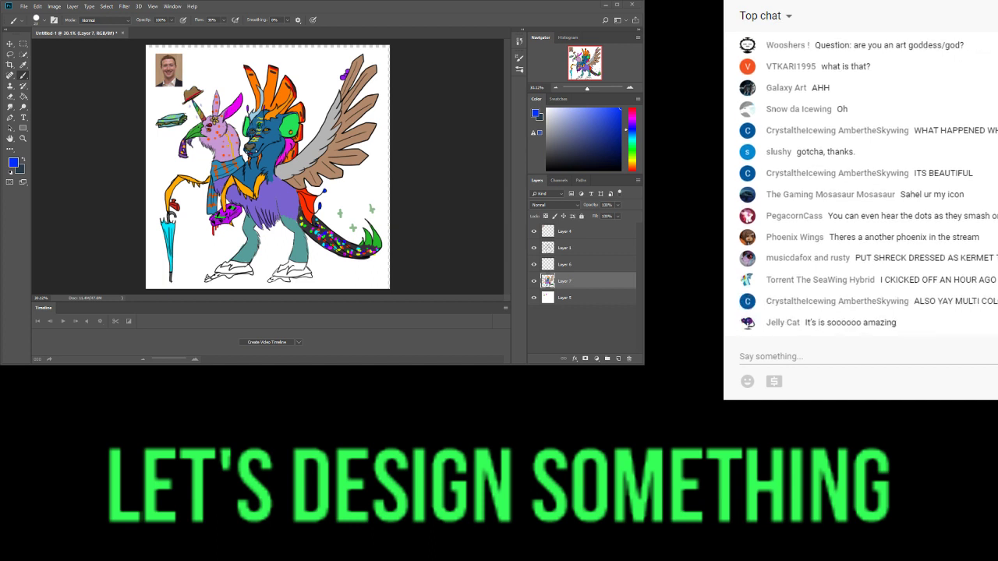
pyautogui.click(593, 300)
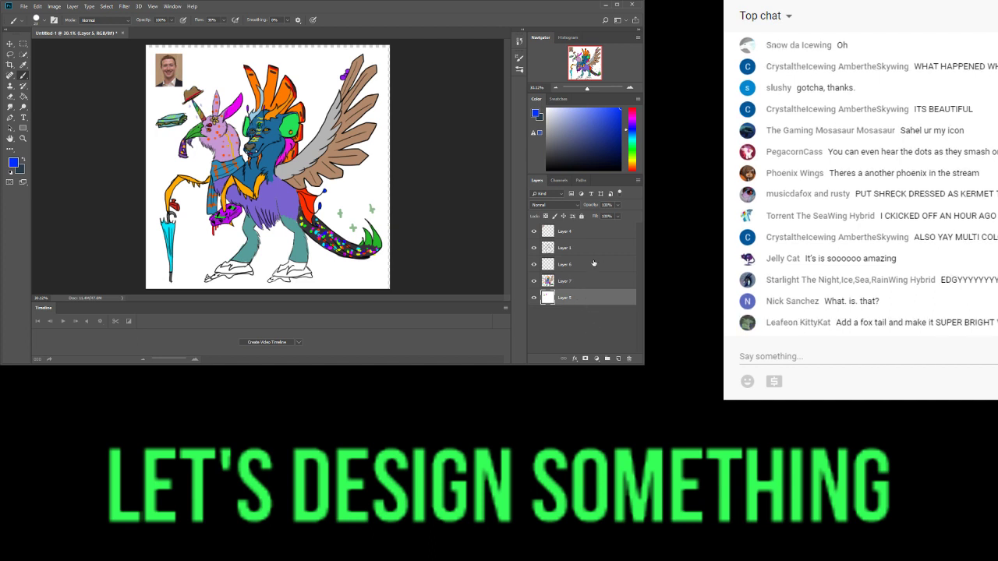
pyautogui.moveTo(592, 265); pyautogui.dragTo(586, 305)
pyautogui.press('d')
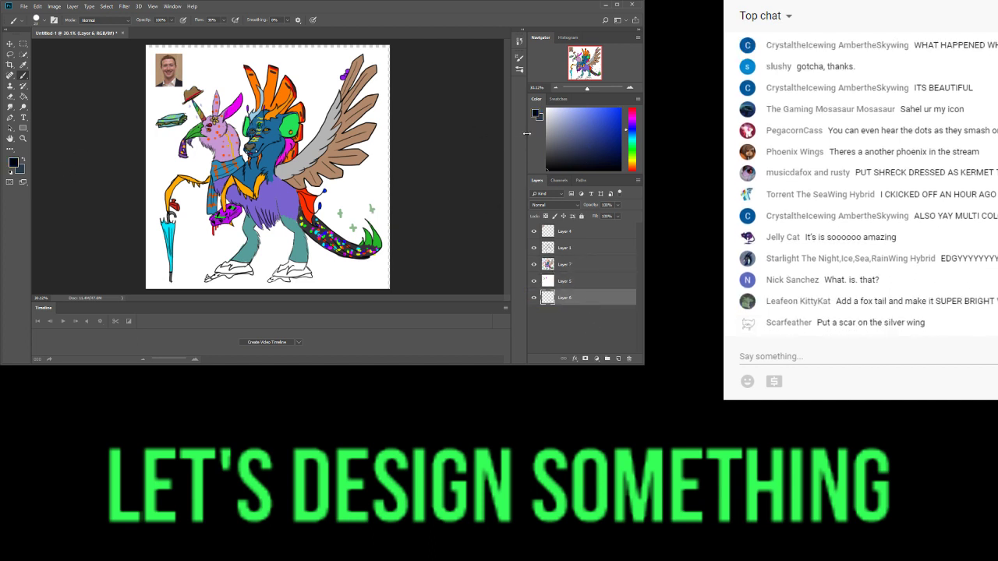
pyautogui.press('x')
pyautogui.press('g')
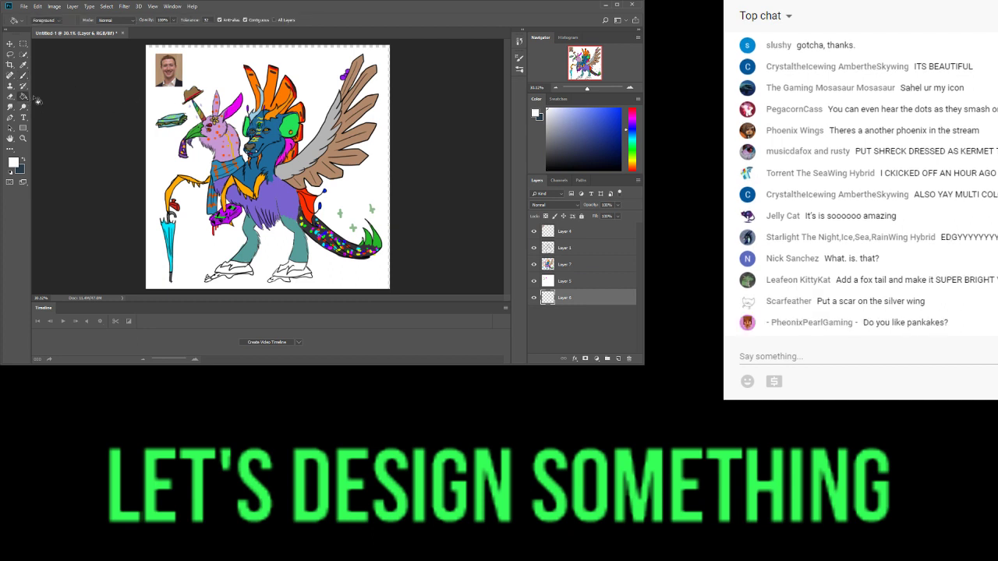
pyautogui.click(206, 74)
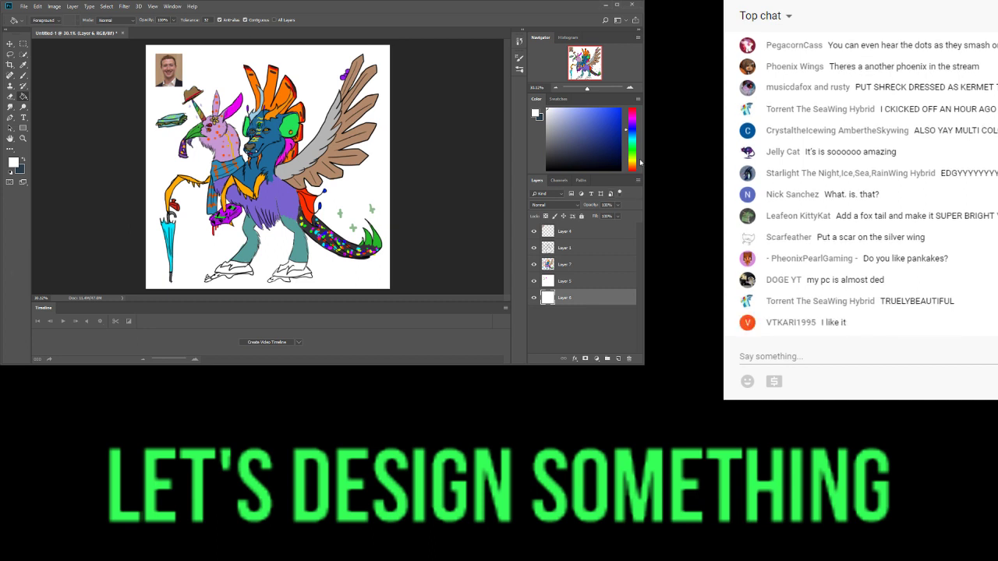
# - Choose pure red and paint an angular scar across the grey part of the wing on Layer 7
pyautogui.moveTo(632, 155); pyautogui.dragTo(632, 176)
pyautogui.click(619, 110)
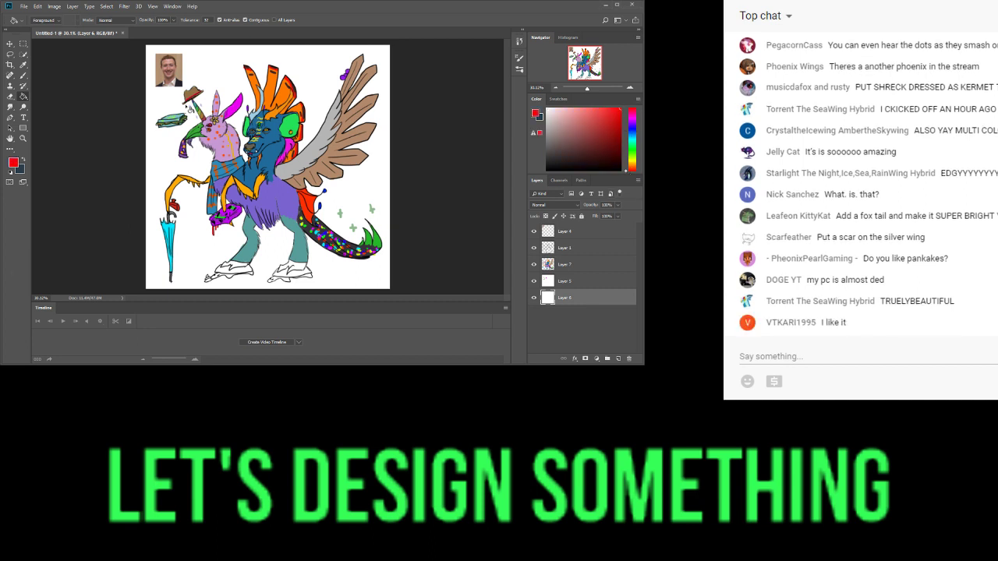
pyautogui.click(24, 76)
pyautogui.click(569, 266)
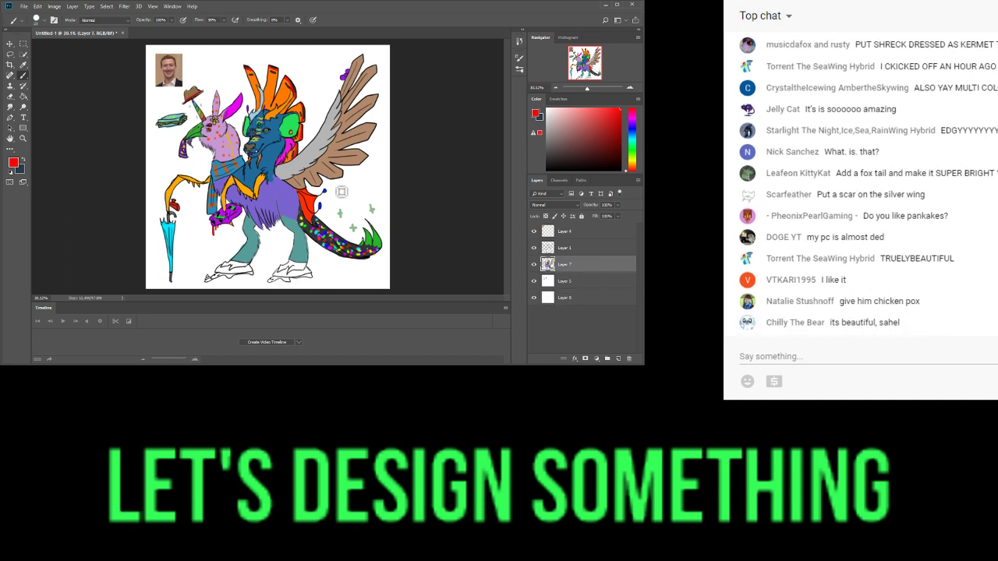
pyautogui.moveTo(328, 130); pyautogui.dragTo(332, 166)
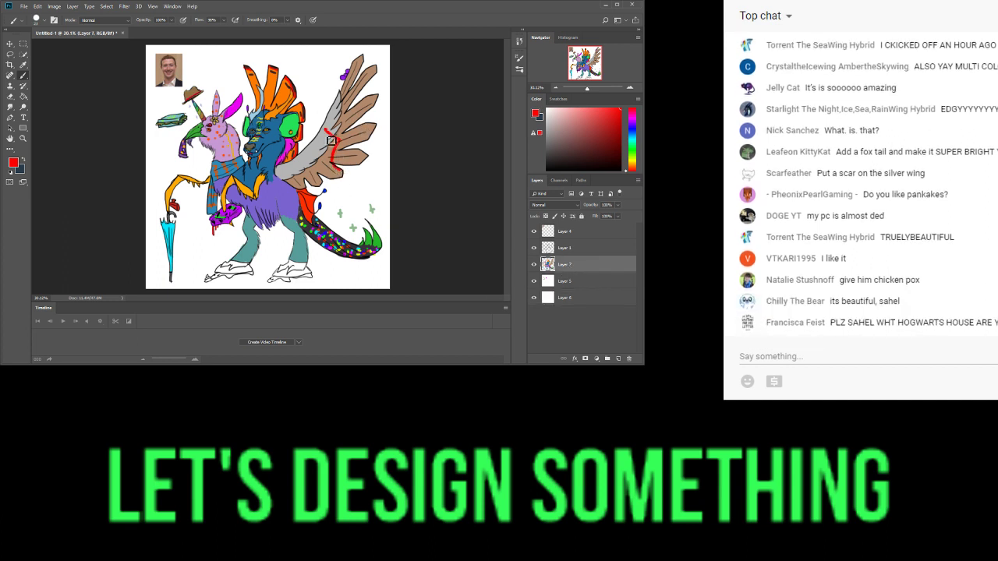
pyautogui.hotkey('ctrl', 'z')
pyautogui.moveTo(319, 132)
pyautogui.mouseDown()
pyautogui.moveTo(334, 142)
pyautogui.moveTo(317, 169)
pyautogui.mouseUp()
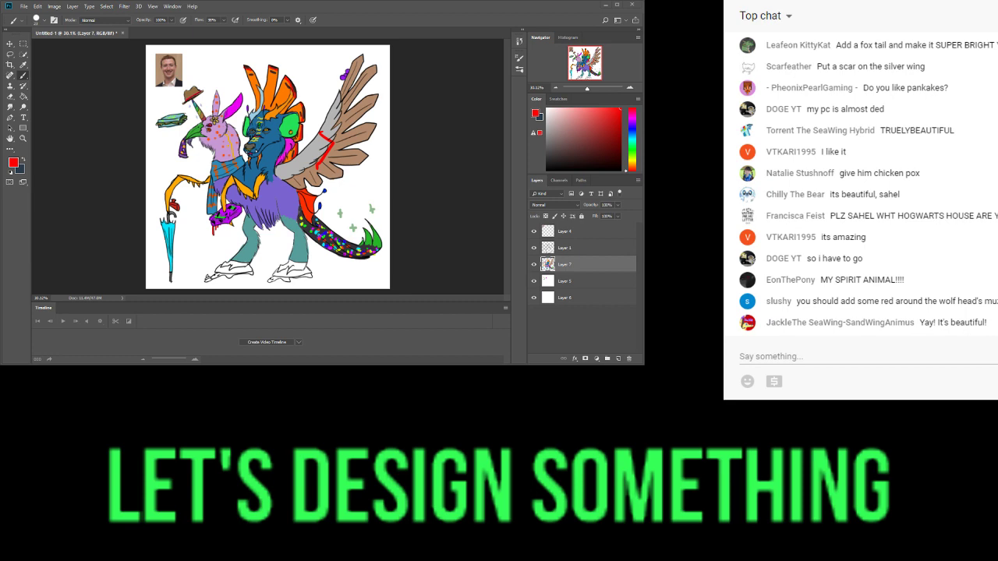
# - Paint red along the wolf head's mouth line, from the front teeth back to the corner
pyautogui.click(593, 88)
pyautogui.moveTo(586, 61); pyautogui.dragTo(585, 59)
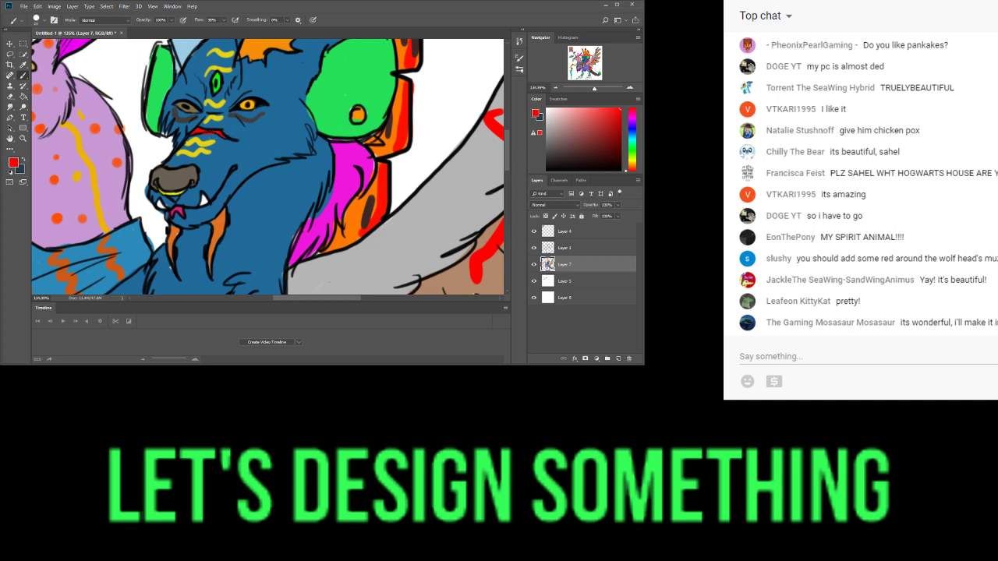
pyautogui.moveTo(184, 209); pyautogui.dragTo(238, 169)
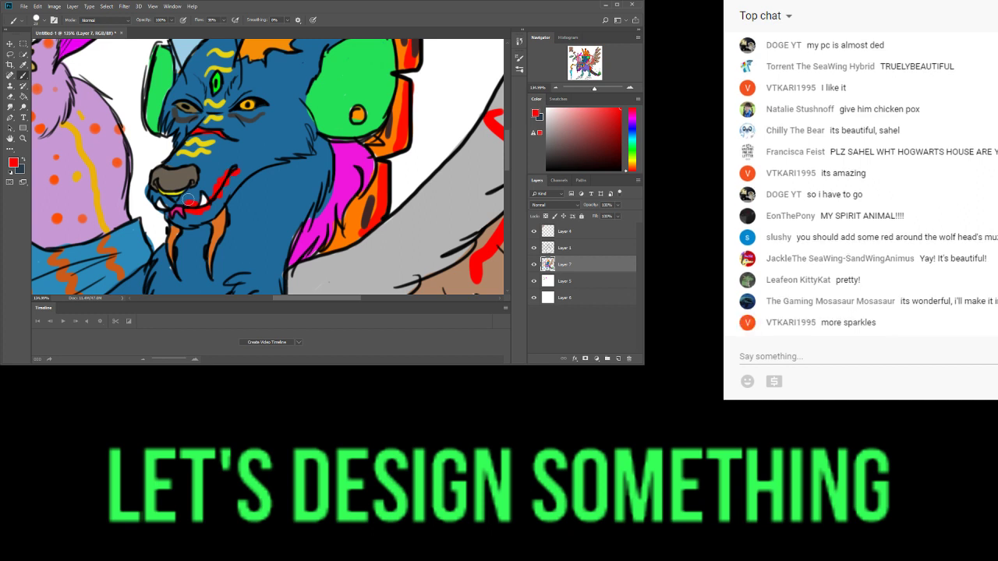
pyautogui.moveTo(188, 204); pyautogui.dragTo(170, 200)
# - Paint small red cross-shaped sparkles around the pink head and hand-letter "Clyde" in red below the wing
pyautogui.moveTo(588, 90); pyautogui.dragTo(583, 94)
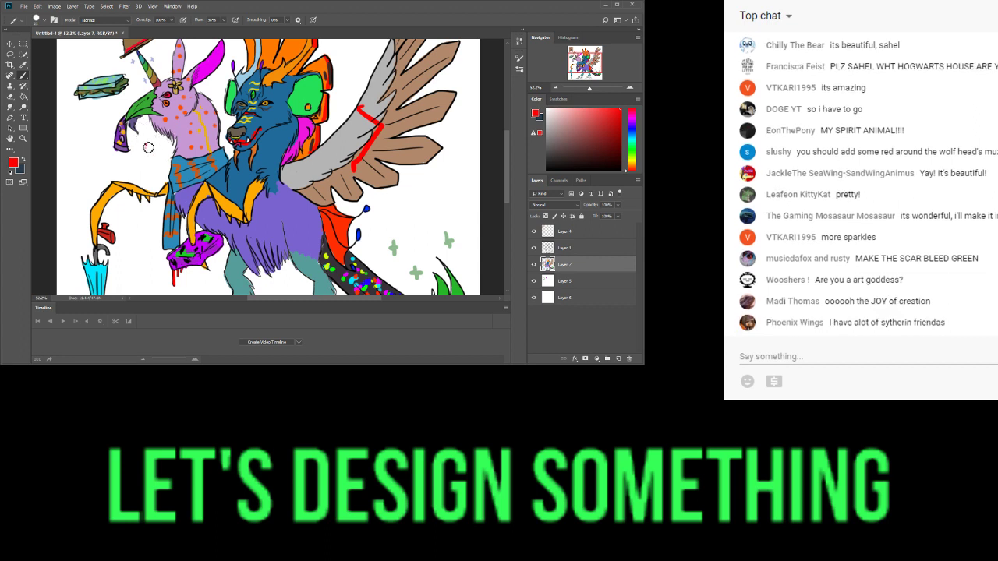
pyautogui.moveTo(148, 147); pyautogui.dragTo(146, 147)
pyautogui.moveTo(216, 86); pyautogui.dragTo(220, 89)
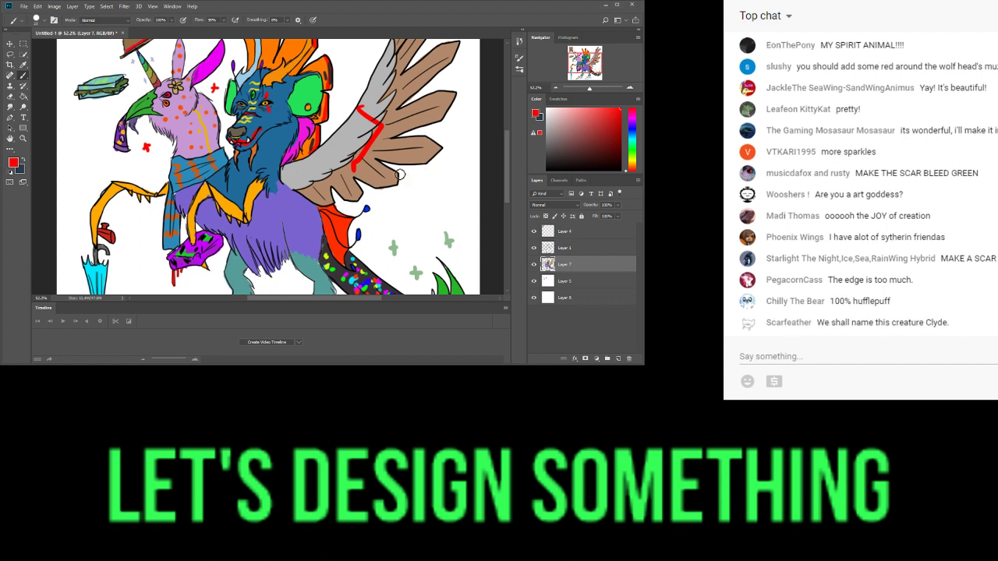
pyautogui.moveTo(407, 196)
pyautogui.mouseDown()
pyautogui.moveTo(426, 227)
pyautogui.moveTo(420, 206)
pyautogui.moveTo(425, 216)
pyautogui.moveTo(456, 209)
pyautogui.mouseUp()
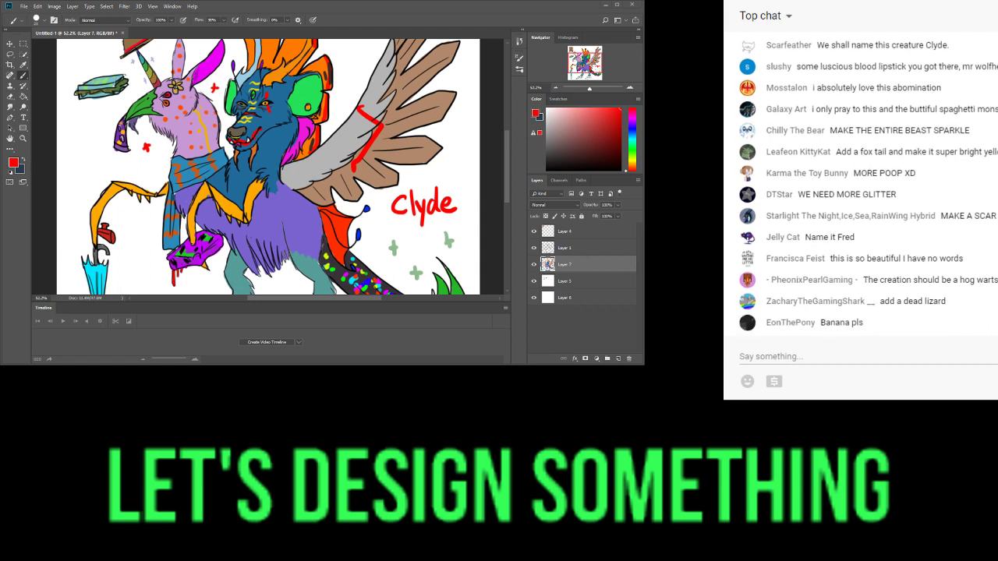
# - Choose a bright yellow and dab spots over the purple body, teal hind legs and blue wolf head and neck
pyautogui.click(585, 145)
pyautogui.click(635, 163)
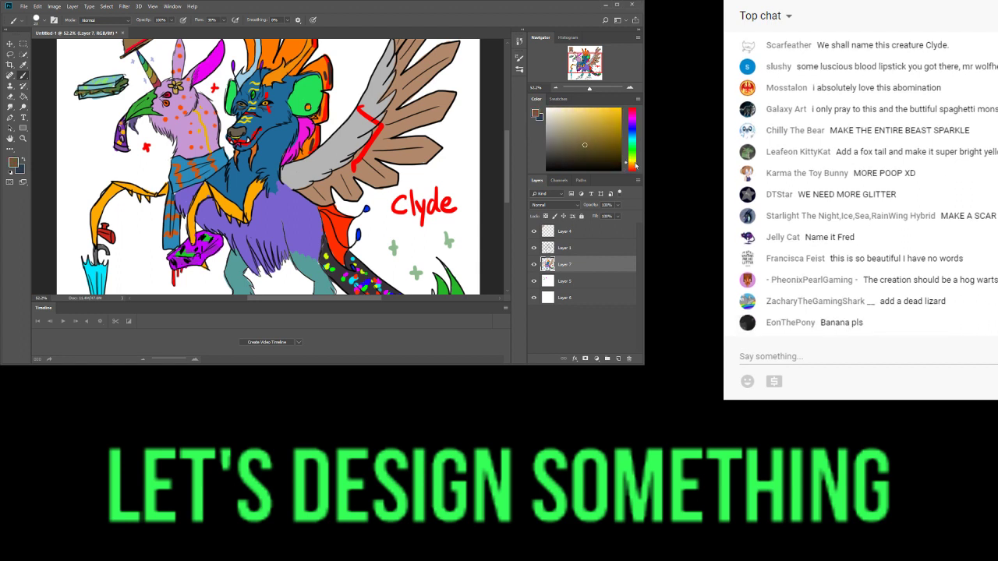
pyautogui.click(621, 109)
pyautogui.click(633, 162)
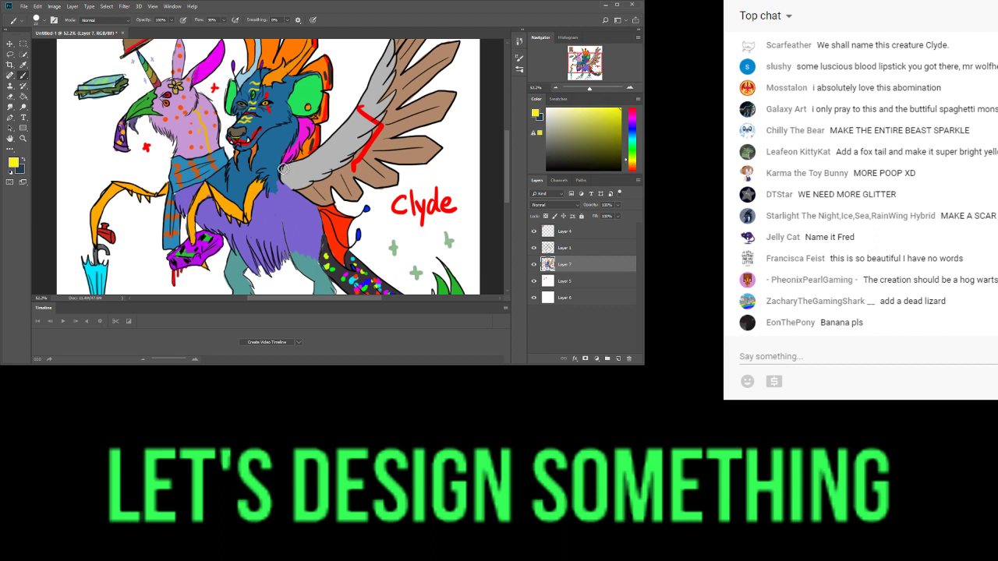
pyautogui.click(275, 233)
pyautogui.click(279, 233)
pyautogui.click(279, 224)
pyautogui.click(284, 219)
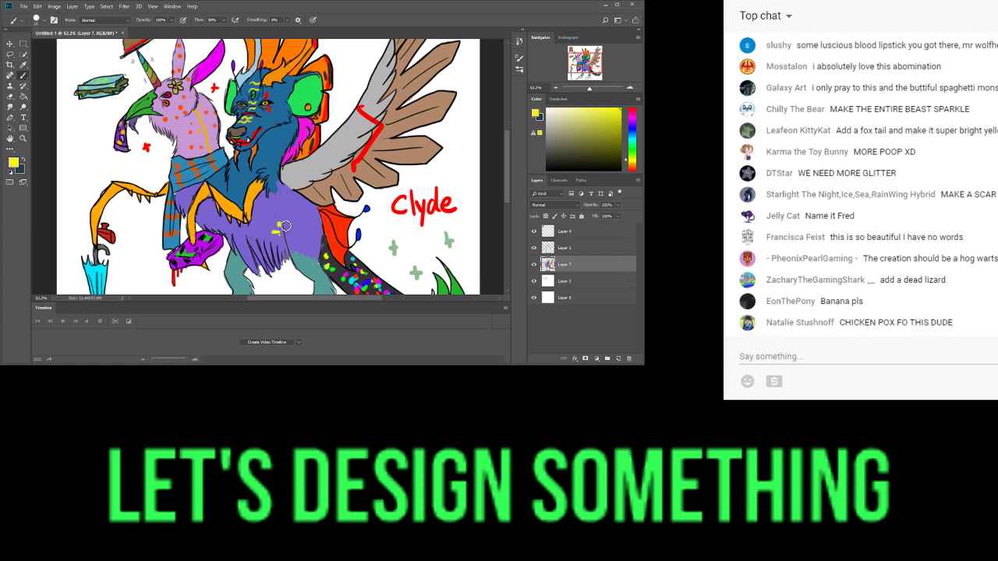
pyautogui.click(293, 217)
pyautogui.click(308, 223)
pyautogui.click(305, 238)
pyautogui.moveTo(277, 209); pyautogui.dragTo(286, 208)
pyautogui.click(289, 199)
pyautogui.click(312, 217)
pyautogui.click(265, 224)
pyautogui.click(264, 211)
pyautogui.click(277, 201)
pyautogui.click(283, 148)
pyautogui.click(288, 140)
pyautogui.click(280, 131)
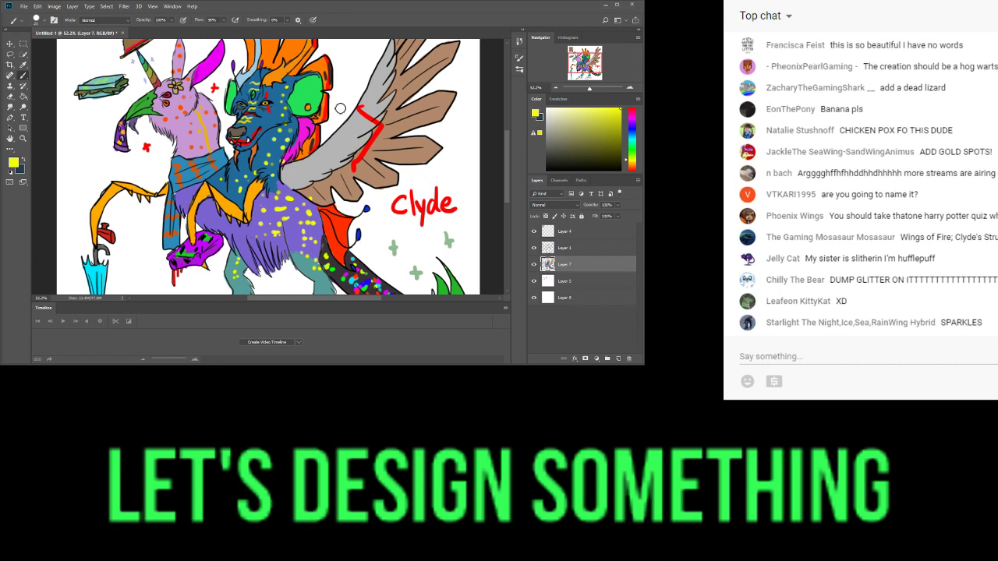
# - Paint cross-shaped sparkles around the creature in bright yellow and in a slightly darker yellow
pyautogui.moveTo(354, 70); pyautogui.dragTo(359, 75)
pyautogui.moveTo(134, 214); pyautogui.dragTo(134, 223)
pyautogui.click(605, 118)
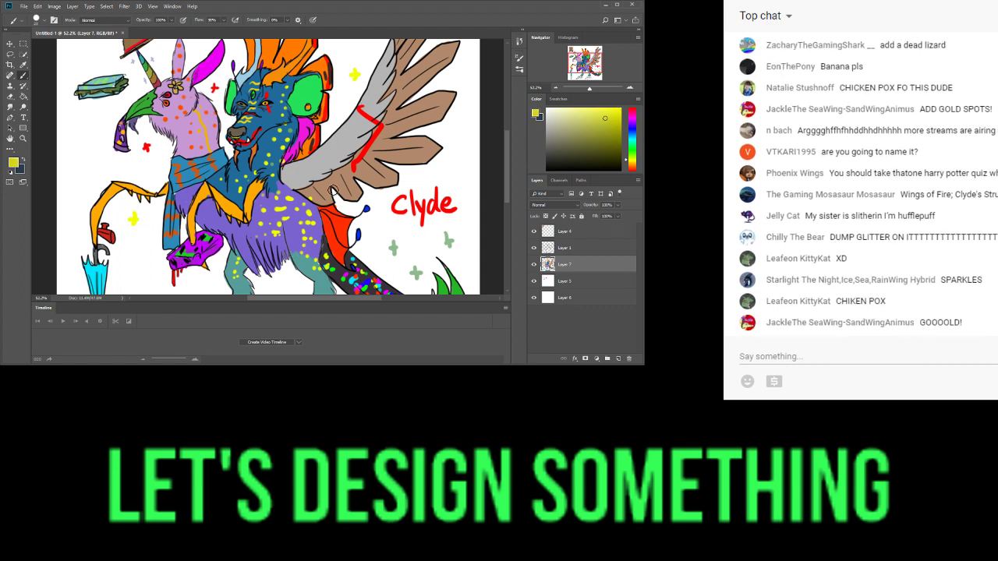
pyautogui.click(376, 203)
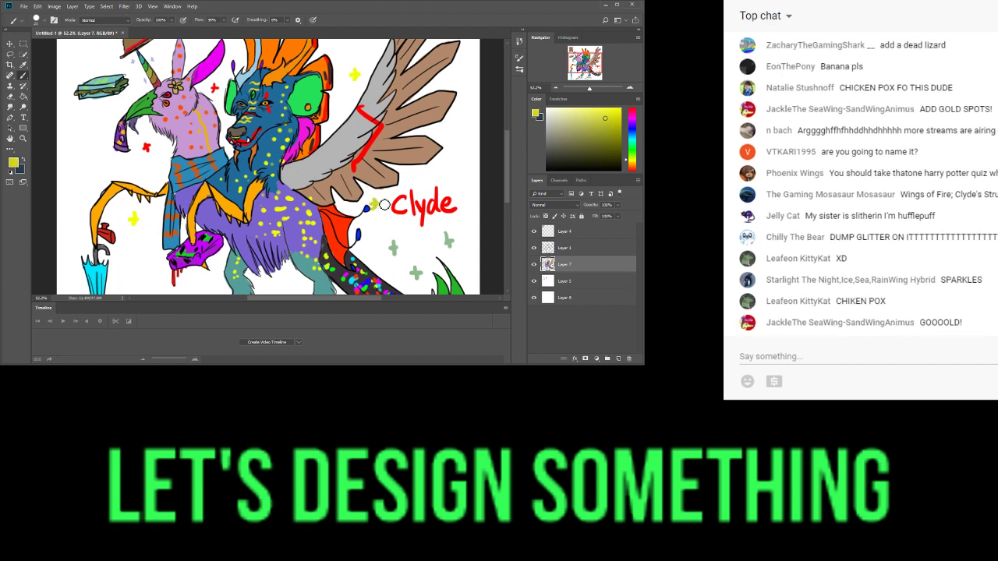
pyautogui.click(133, 167)
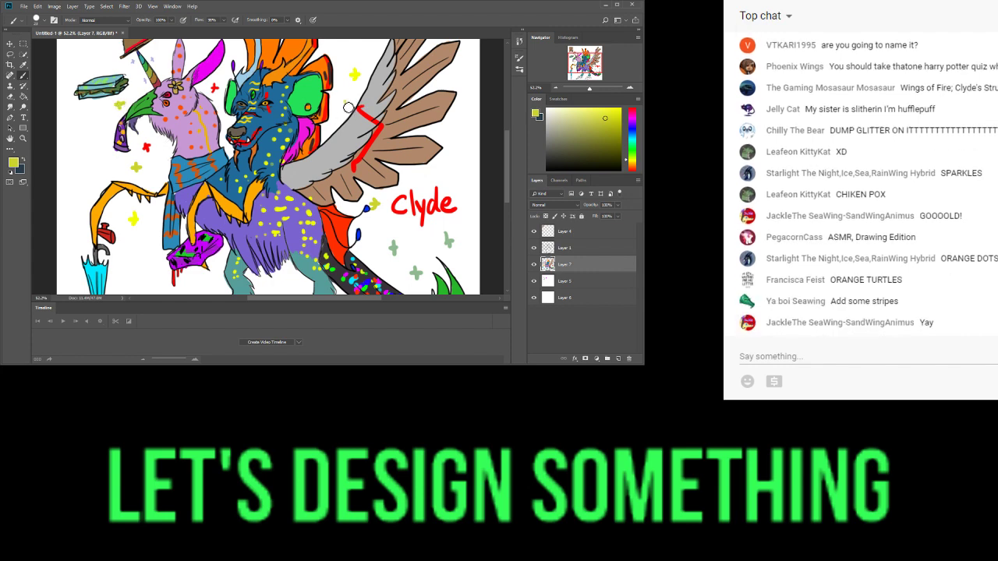
pyautogui.moveTo(346, 102); pyautogui.dragTo(345, 111)
pyautogui.moveTo(342, 105); pyautogui.dragTo(351, 106)
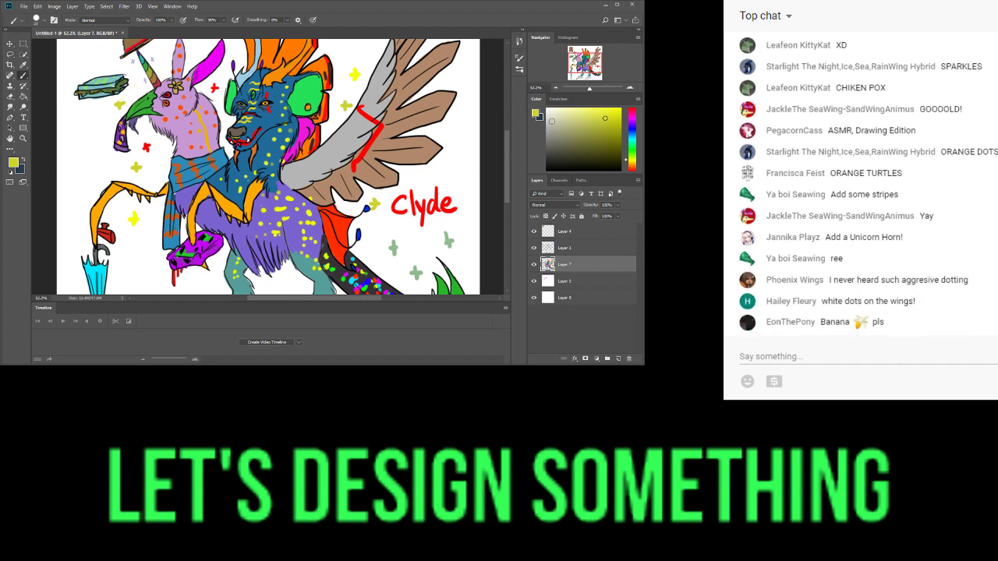
# - Choose white and dab dots over the grey part of the wing and its brown feathers
pyautogui.moveTo(558, 111); pyautogui.dragTo(536, 101)
pyautogui.click(326, 160)
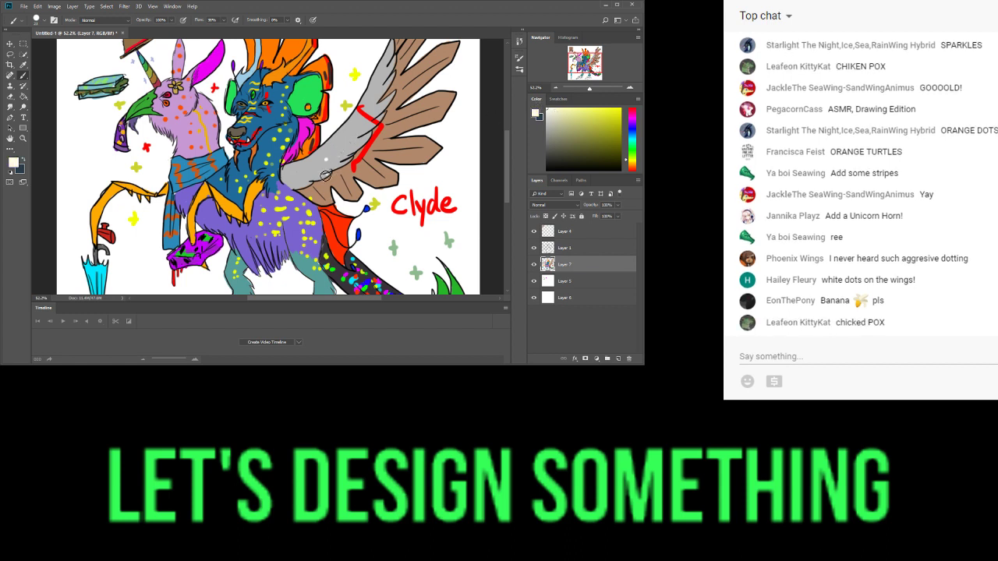
pyautogui.click(305, 162)
pyautogui.click(297, 181)
pyautogui.click(314, 190)
pyautogui.click(348, 172)
pyautogui.click(372, 179)
pyautogui.click(387, 165)
pyautogui.click(405, 152)
pyautogui.click(400, 141)
pyautogui.click(422, 113)
pyautogui.click(410, 108)
pyautogui.click(410, 90)
pyautogui.click(430, 76)
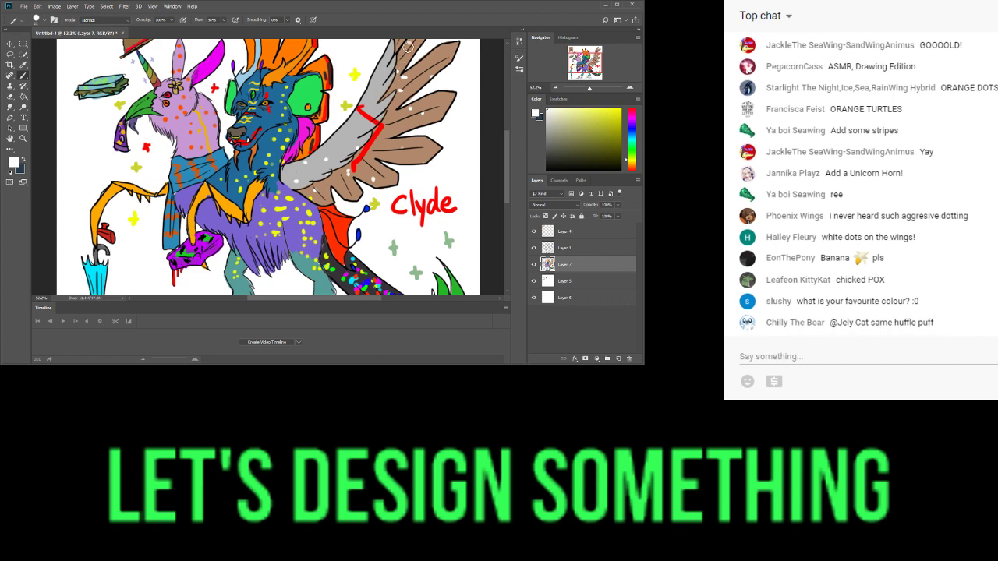
# - Dab white dots on the orange crest feathers above the wolf head
pyautogui.moveTo(591, 53); pyautogui.dragTo(598, 49)
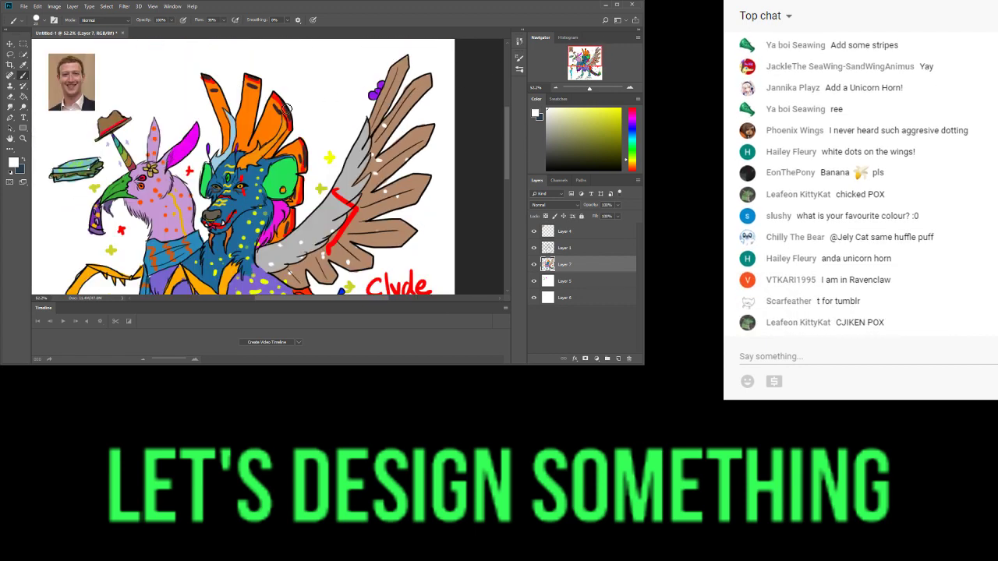
pyautogui.click(267, 141)
pyautogui.click(271, 123)
pyautogui.click(250, 100)
pyautogui.click(255, 86)
pyautogui.click(248, 116)
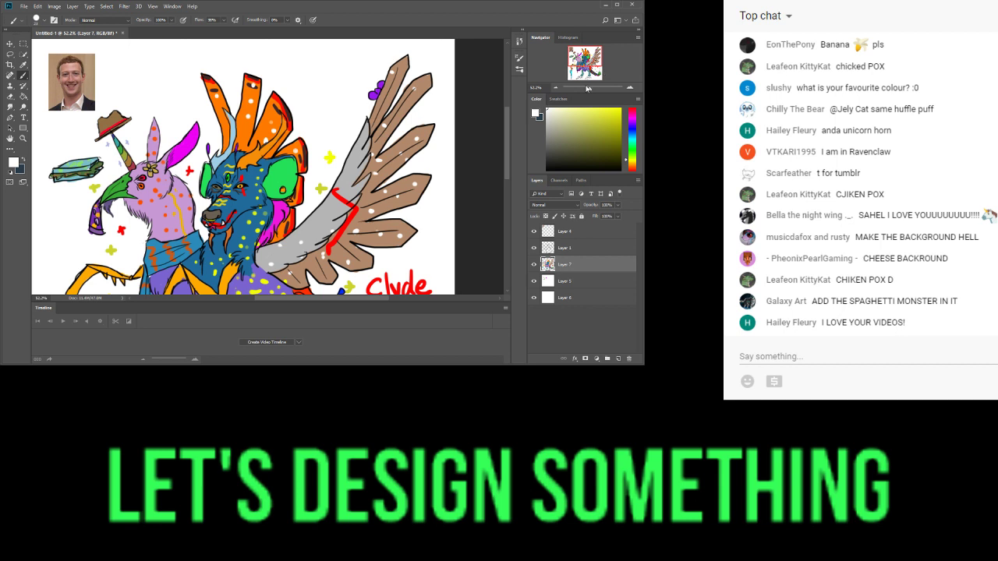
# - Toggle the visibility of Layer 5 and Layer 6 to examine what each one contributes to the picture
pyautogui.moveTo(587, 88); pyautogui.dragTo(586, 89)
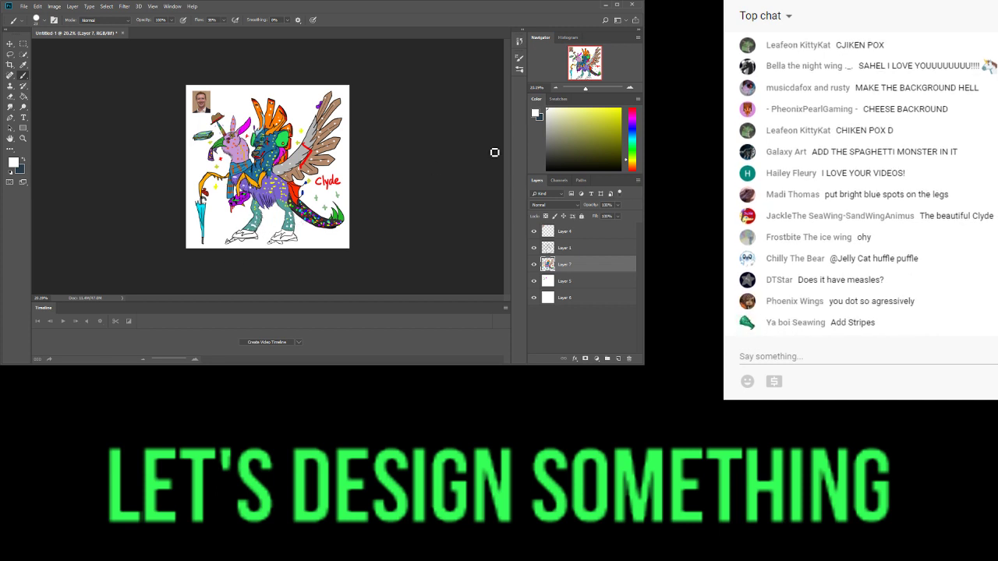
pyautogui.moveTo(586, 88); pyautogui.dragTo(590, 88)
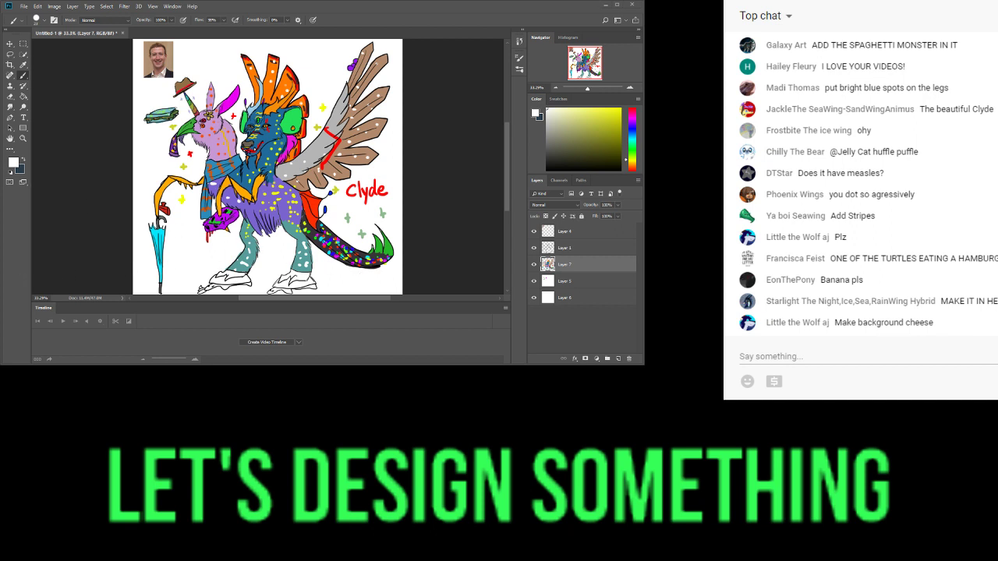
pyautogui.click(555, 312)
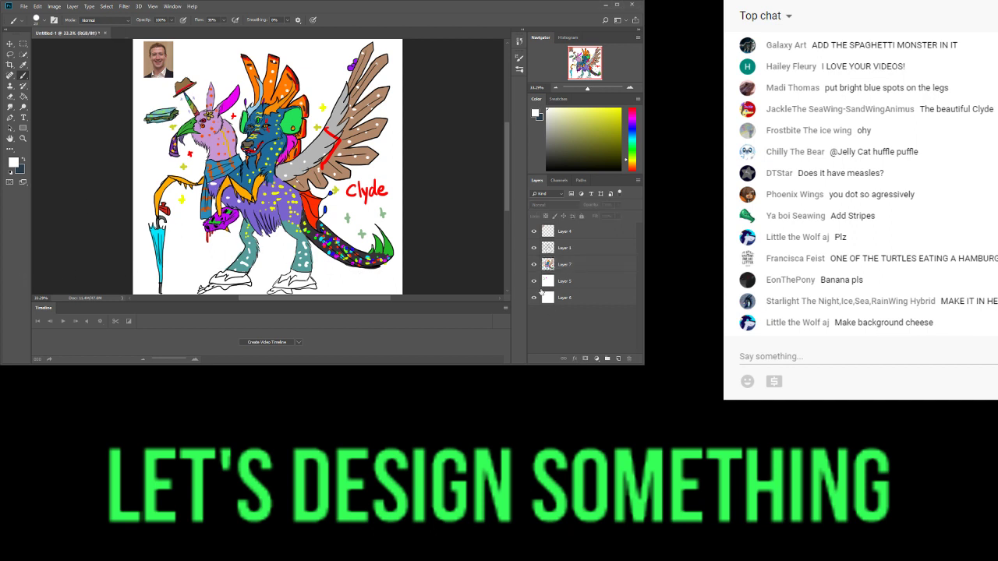
pyautogui.click(535, 282)
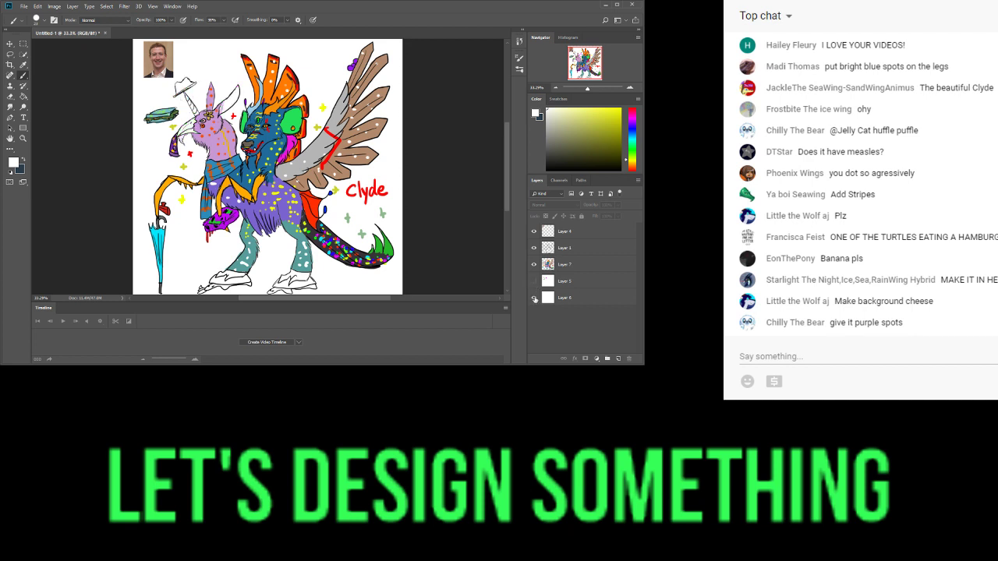
pyautogui.click(534, 298)
pyautogui.click(534, 298)
pyautogui.click(534, 298)
pyautogui.click(534, 282)
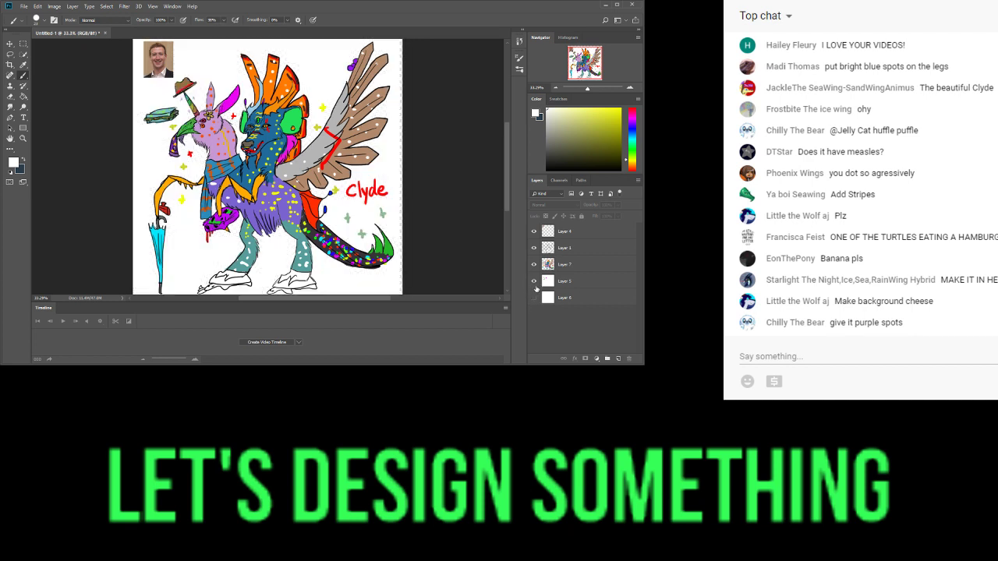
pyautogui.click(535, 283)
pyautogui.click(535, 283)
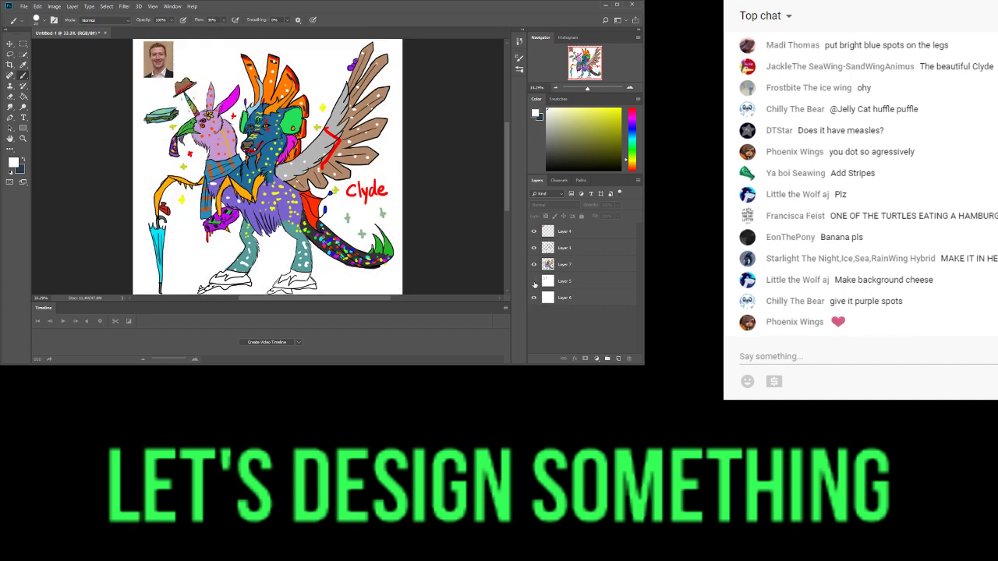
pyautogui.click(535, 283)
pyautogui.click(535, 283)
pyautogui.click(536, 284)
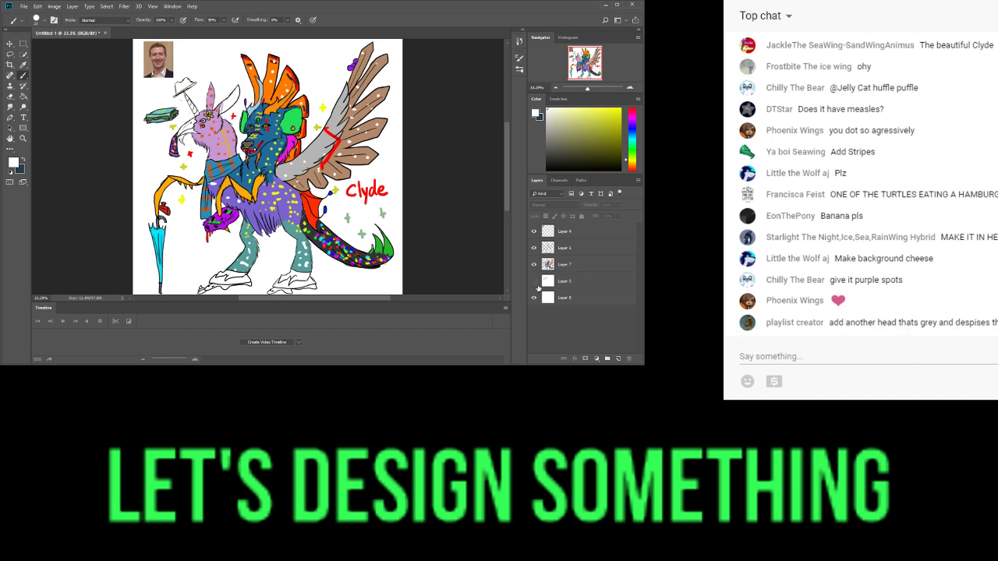
pyautogui.click(535, 281)
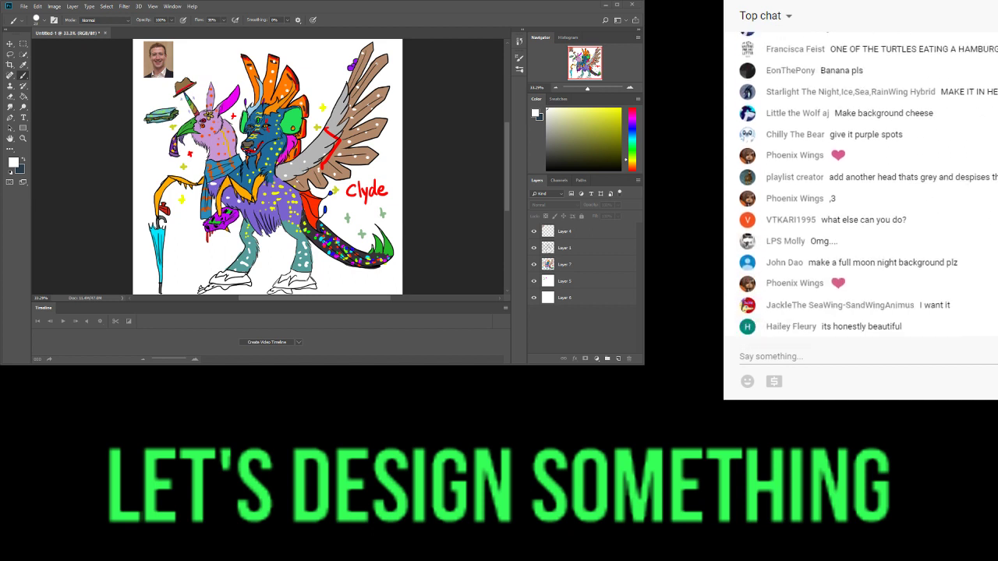
# - Choose dark blue and paint a patch of night sky on Layer 5 between the orange crest feathers and the wing
pyautogui.click(550, 232)
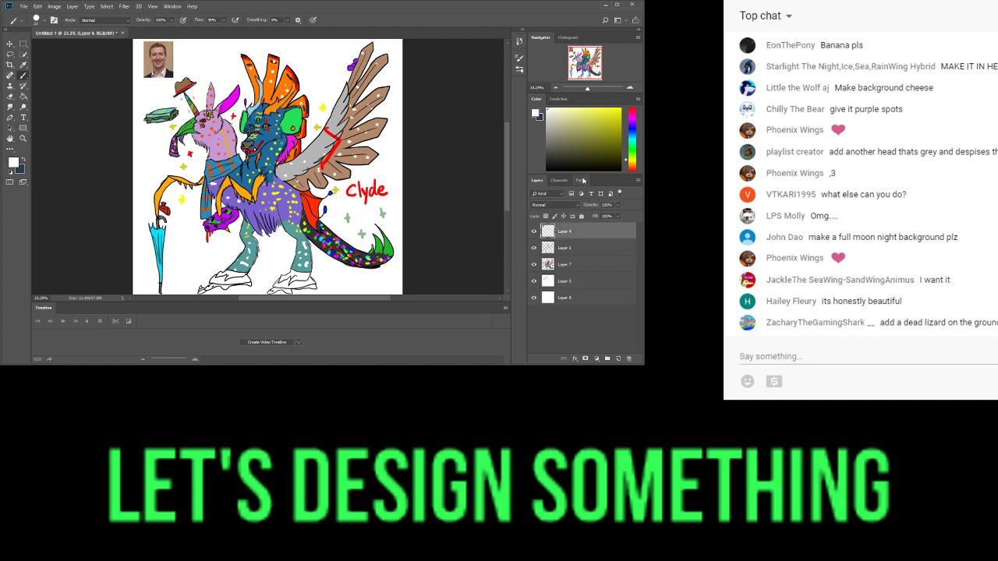
pyautogui.click(584, 139)
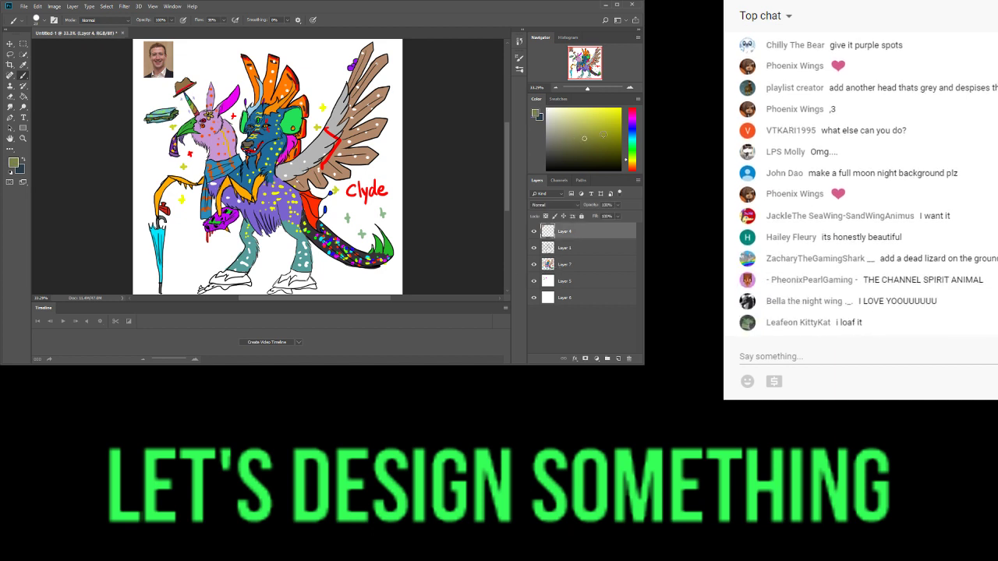
pyautogui.click(632, 131)
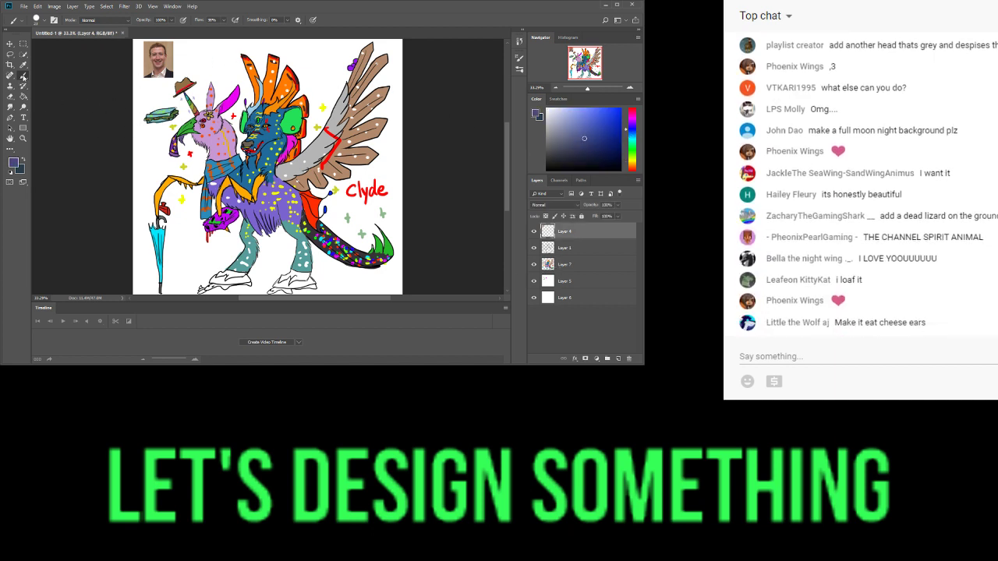
pyautogui.click(571, 297)
pyautogui.click(568, 279)
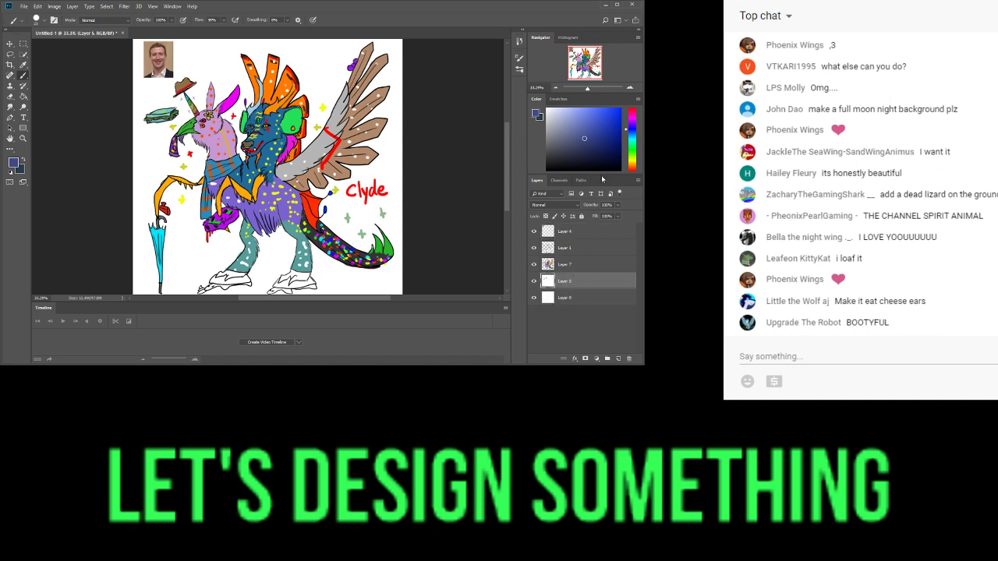
pyautogui.click(598, 136)
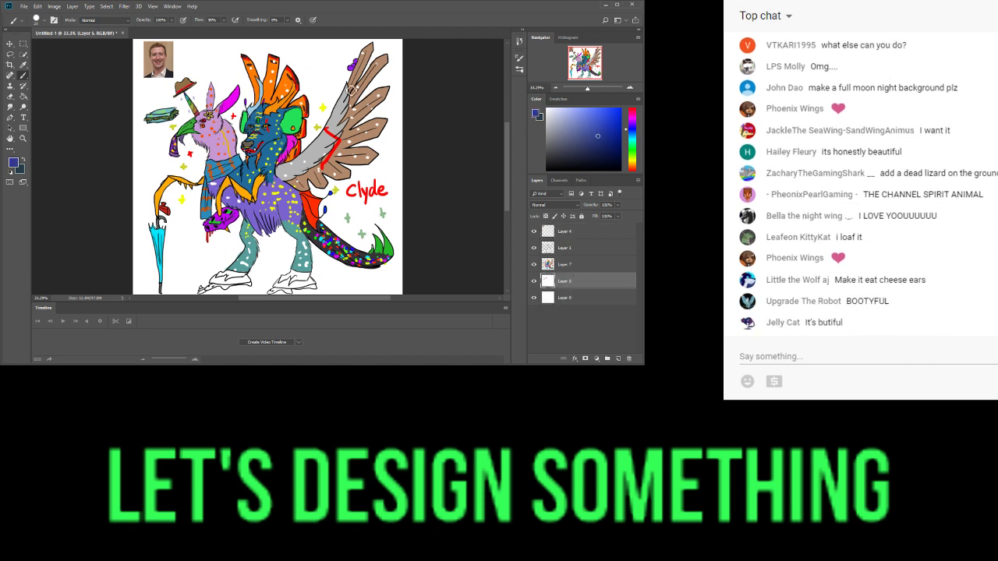
pyautogui.moveTo(296, 62)
pyautogui.mouseDown()
pyautogui.moveTo(348, 57)
pyautogui.moveTo(303, 66)
pyautogui.moveTo(343, 78)
pyautogui.moveTo(283, 99)
pyautogui.moveTo(346, 78)
pyautogui.moveTo(349, 67)
pyautogui.moveTo(366, 96)
pyautogui.moveTo(345, 72)
pyautogui.moveTo(307, 72)
pyautogui.moveTo(305, 39)
pyautogui.moveTo(337, 53)
pyautogui.moveTo(287, 53)
pyautogui.mouseUp()
# - Paint a round white moon in the blue sky patch and give it a smiling face in pale grey
pyautogui.press('x')
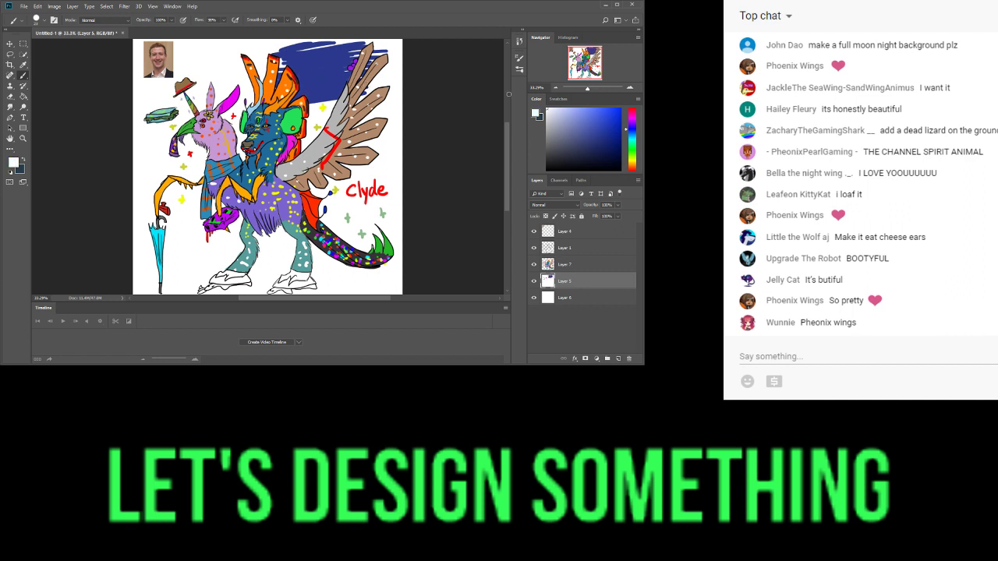
pyautogui.moveTo(325, 83)
pyautogui.mouseDown()
pyautogui.moveTo(353, 84)
pyautogui.moveTo(327, 86)
pyautogui.moveTo(321, 66)
pyautogui.moveTo(326, 75)
pyautogui.moveTo(335, 67)
pyautogui.moveTo(317, 73)
pyautogui.moveTo(334, 60)
pyautogui.moveTo(340, 71)
pyautogui.mouseUp()
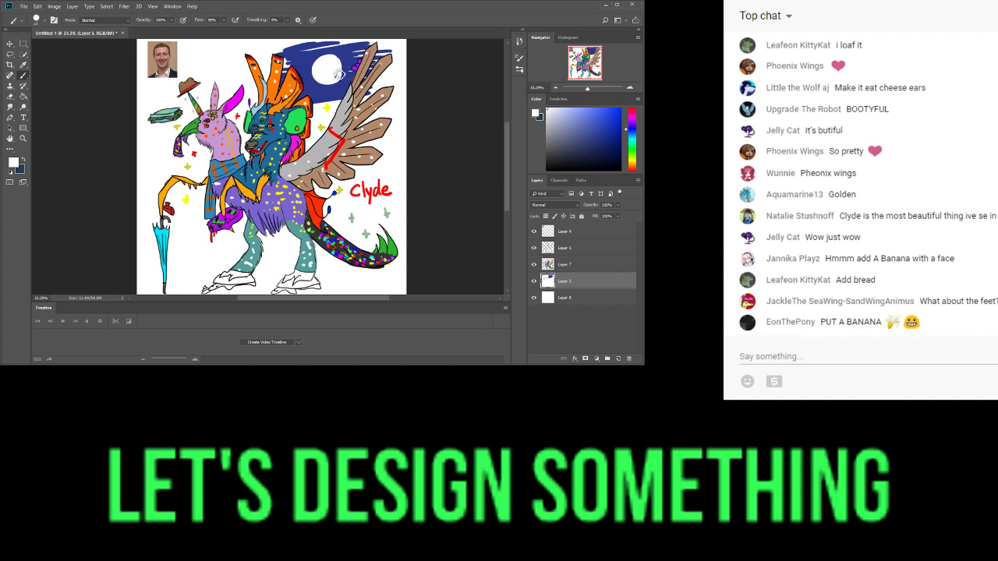
pyautogui.click(560, 133)
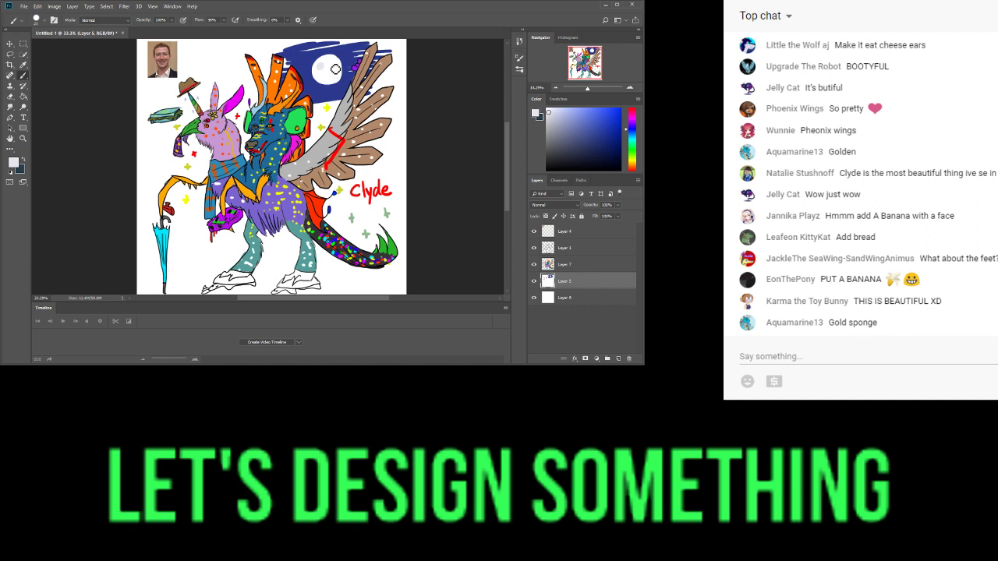
pyautogui.moveTo(334, 63); pyautogui.dragTo(333, 72)
pyautogui.moveTo(322, 63); pyautogui.dragTo(337, 77)
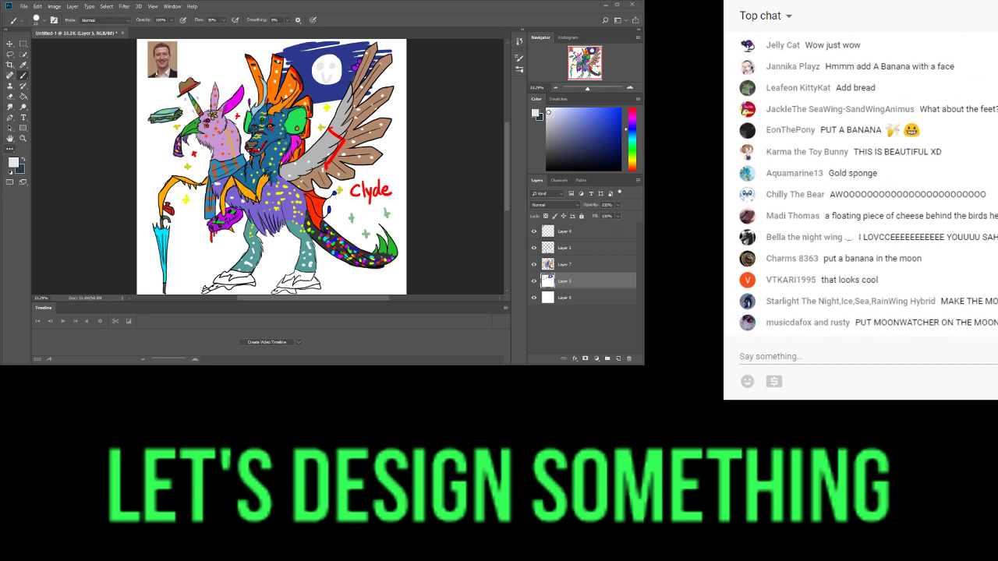
# - Choose bright orange and paint spiky hair around the upper part of the moon
pyautogui.moveTo(633, 162); pyautogui.dragTo(633, 166)
pyautogui.click(632, 165)
pyautogui.click(619, 109)
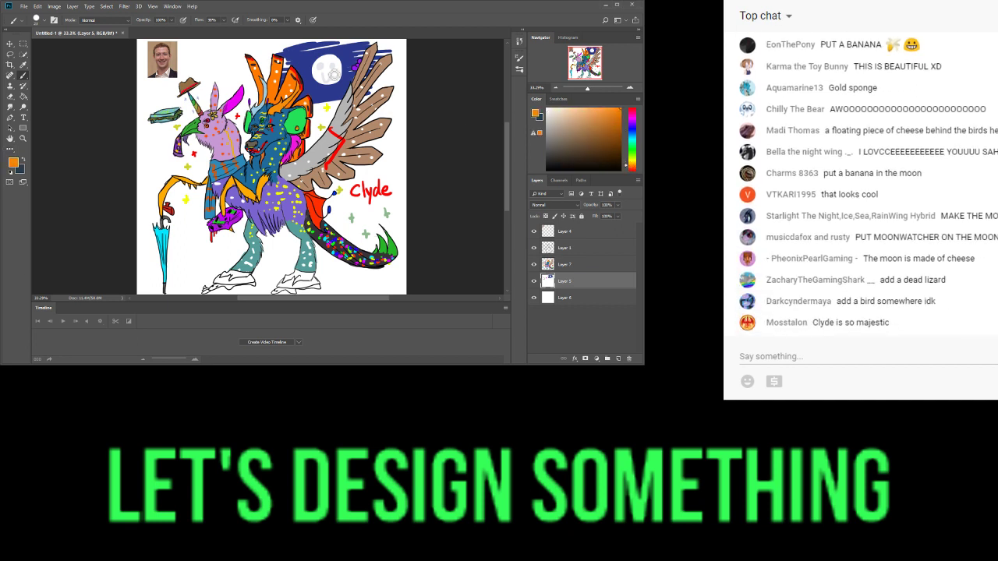
pyautogui.moveTo(318, 75)
pyautogui.mouseDown()
pyautogui.moveTo(319, 50)
pyautogui.moveTo(331, 47)
pyautogui.moveTo(347, 78)
pyautogui.moveTo(318, 78)
pyautogui.moveTo(312, 65)
pyautogui.moveTo(329, 52)
pyautogui.moveTo(348, 69)
pyautogui.mouseUp()
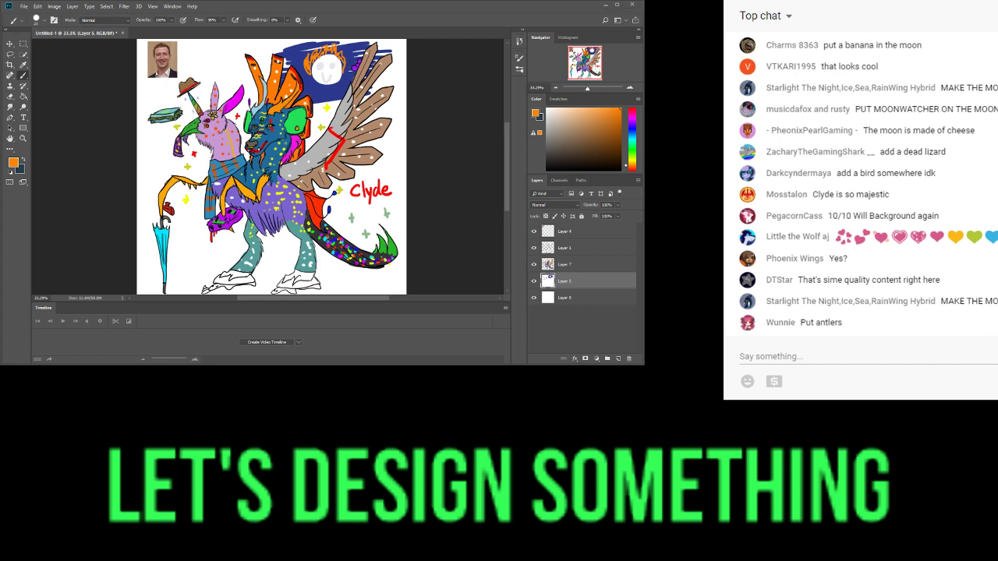
# - Choose yellow and paint horns on the blue wolf head on Layer 7
pyautogui.moveTo(235, 71); pyautogui.dragTo(255, 88)
pyautogui.click(578, 120)
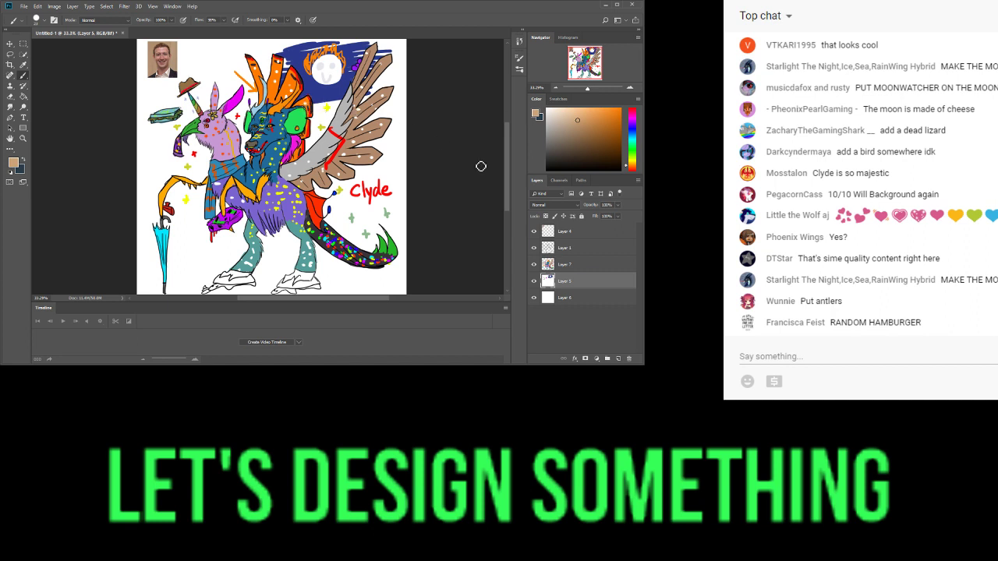
pyautogui.click(582, 259)
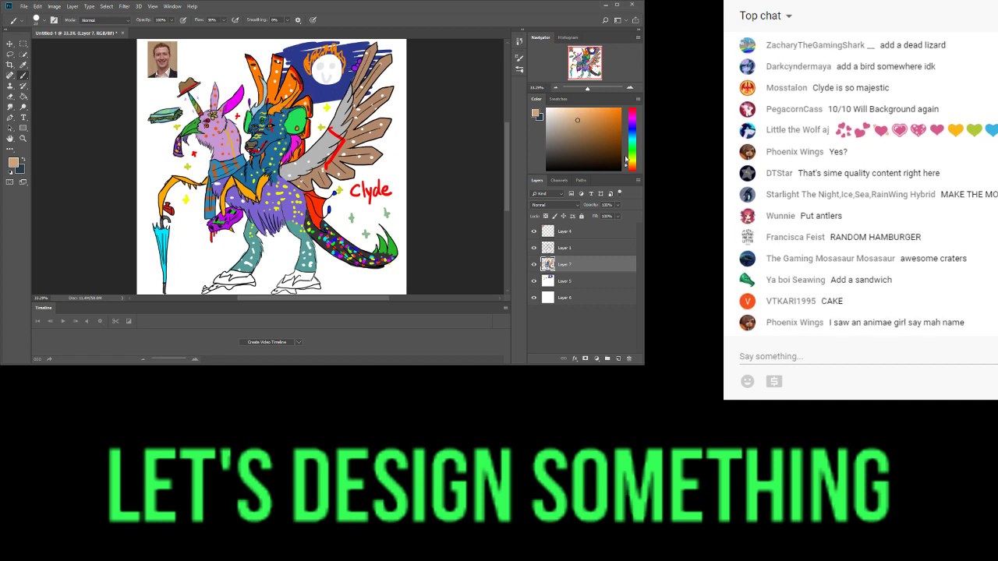
pyautogui.moveTo(632, 165); pyautogui.dragTo(631, 161)
pyautogui.click(607, 117)
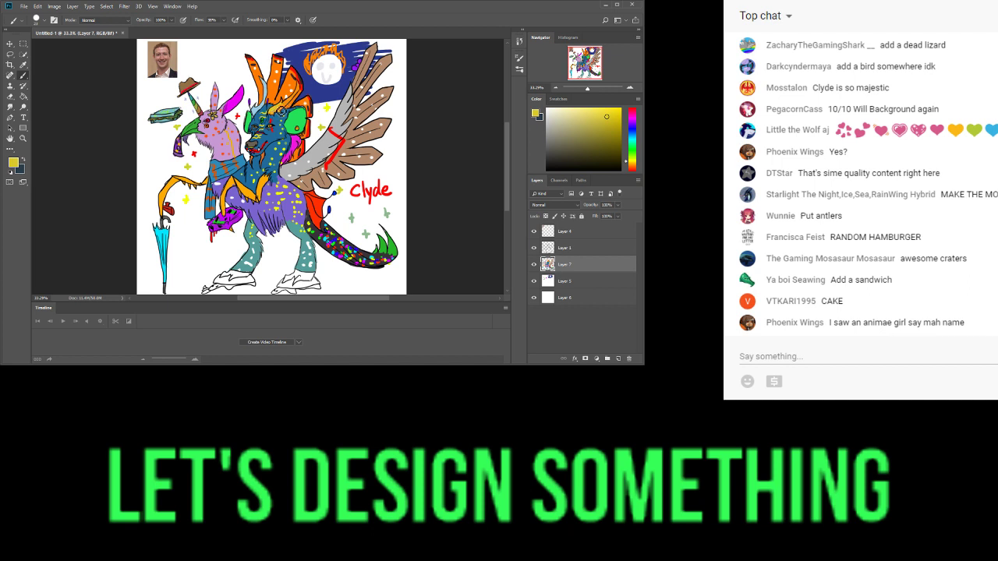
pyautogui.moveTo(274, 118); pyautogui.dragTo(287, 103)
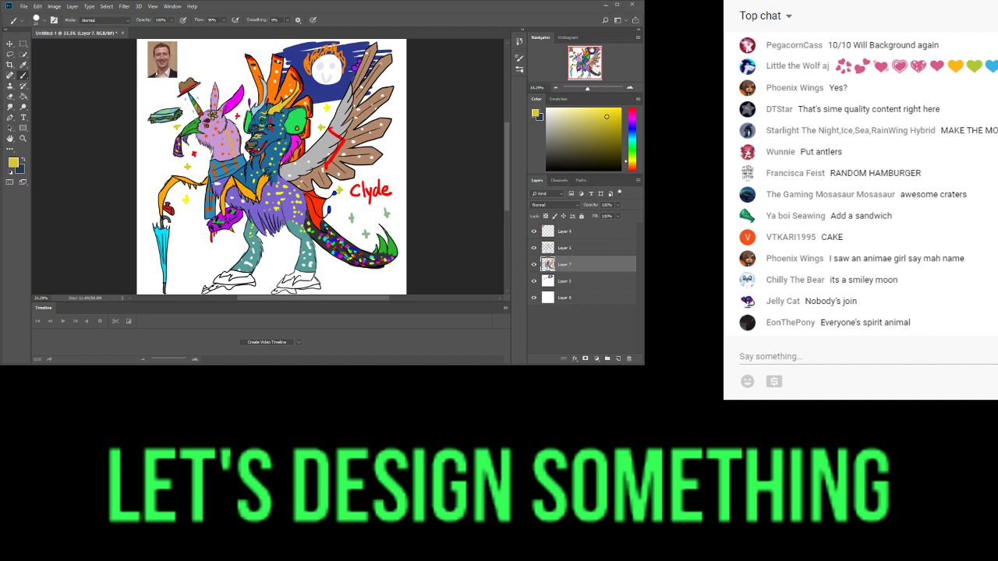
# - Add a new layer directly above Layer 1, set its blend mode to Overlay and reduce its opacity
pyautogui.click(565, 249)
pyautogui.press('space')
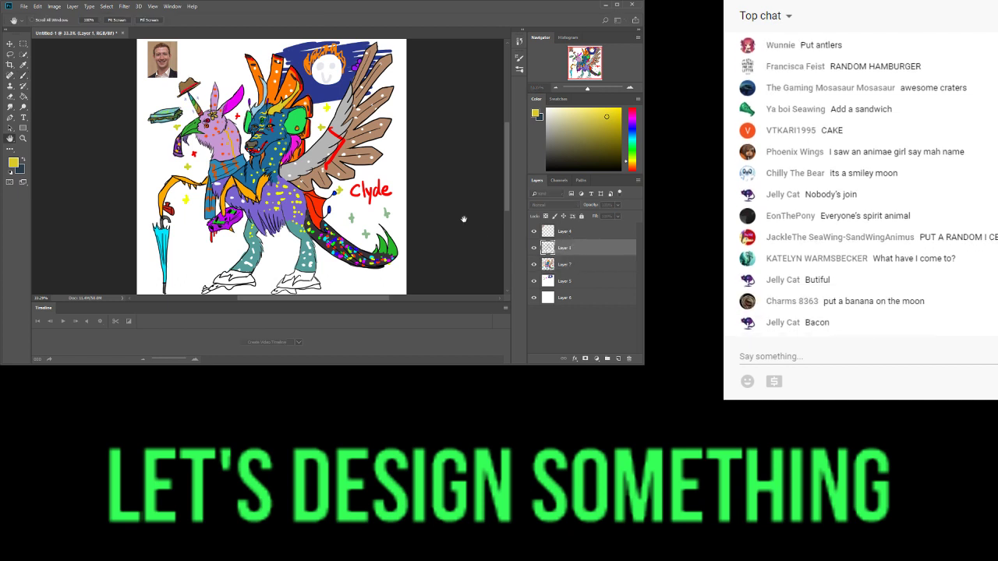
pyautogui.hotkey('ctrl', 'shift', 'alt', 'n')
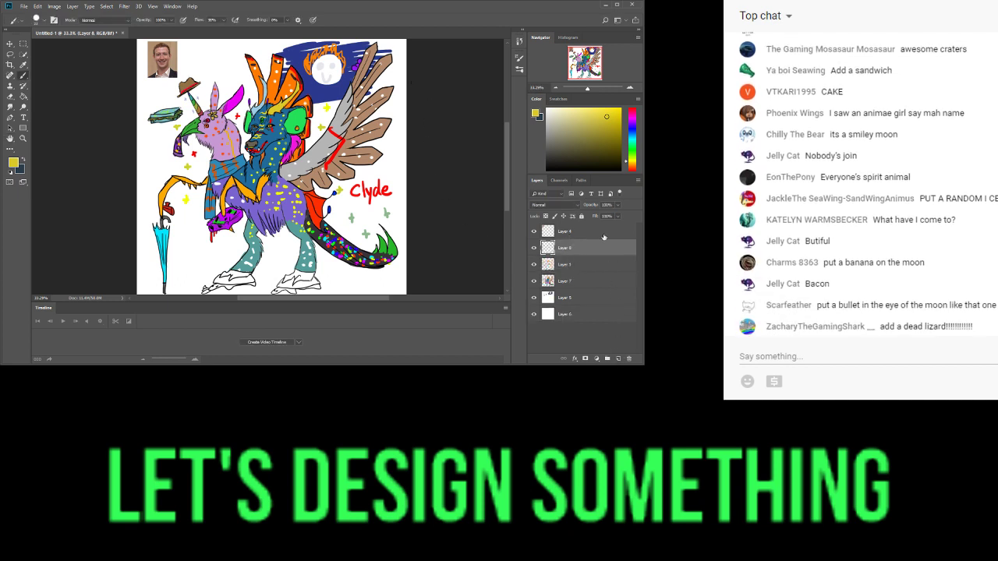
pyautogui.click(558, 305)
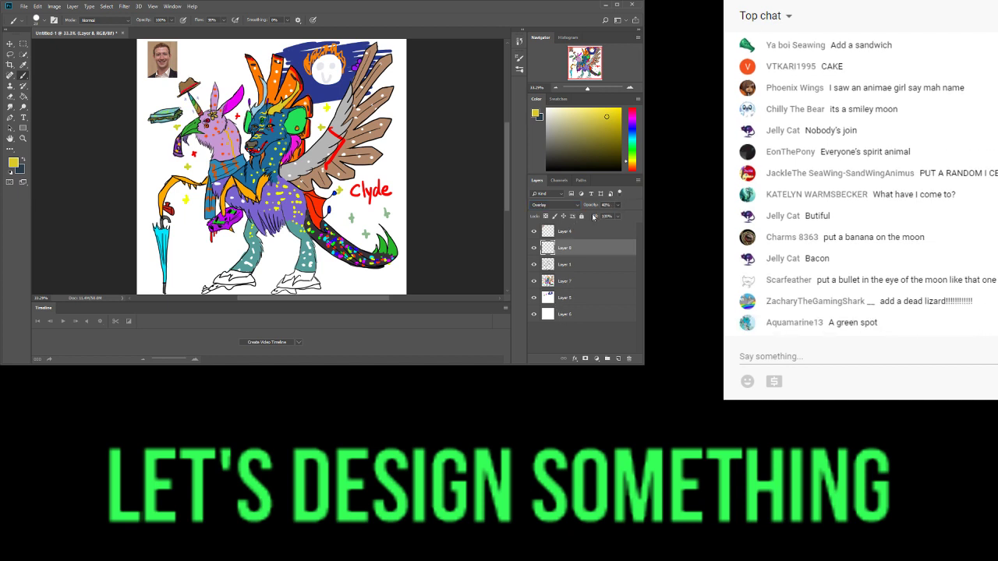
# - Choose a muted purple and brush shading over both heads, the scarf, body, legs and wing feathers on the Overlay layer
pyautogui.click(632, 119)
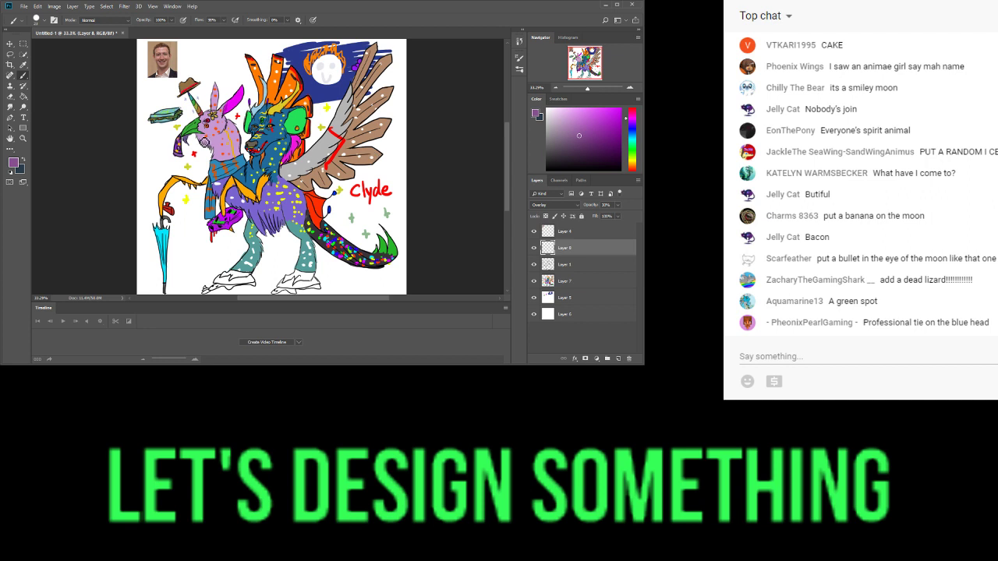
pyautogui.moveTo(204, 145); pyautogui.dragTo(219, 148)
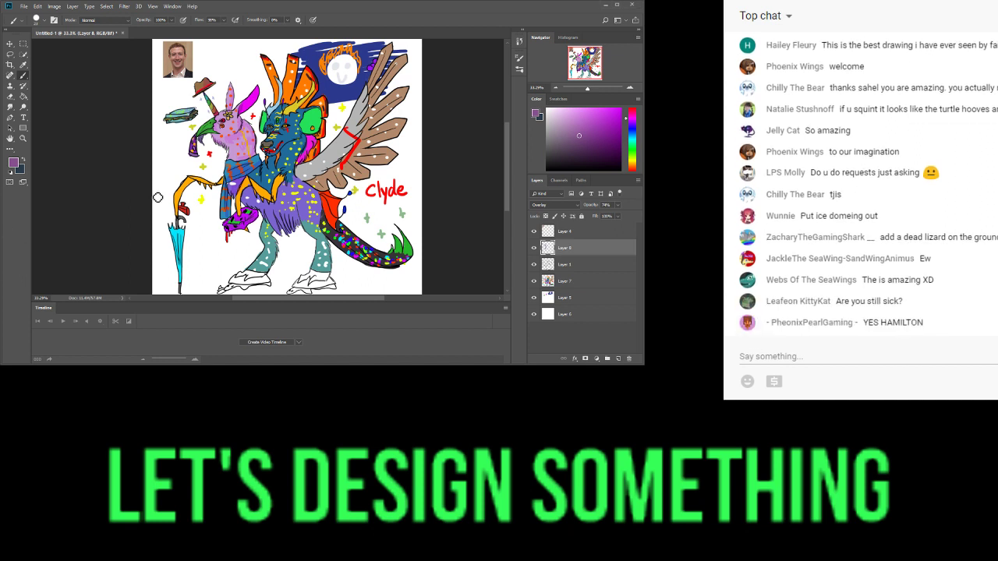
pyautogui.moveTo(235, 178); pyautogui.dragTo(201, 185)
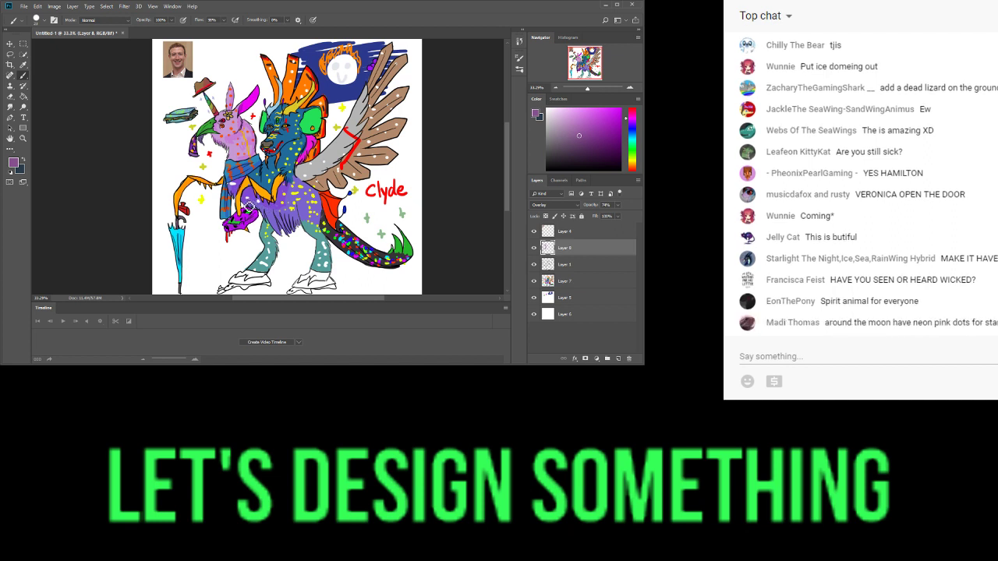
pyautogui.click(230, 233)
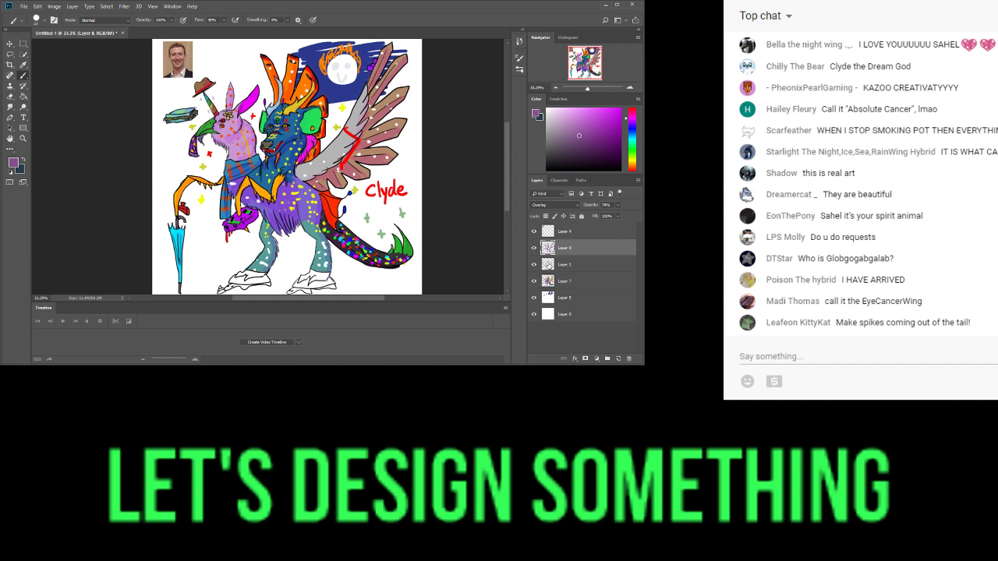
# - Choose black and draw a row of thin pointed spikes along the upper edge of the tail on Layer 1
pyautogui.click(562, 266)
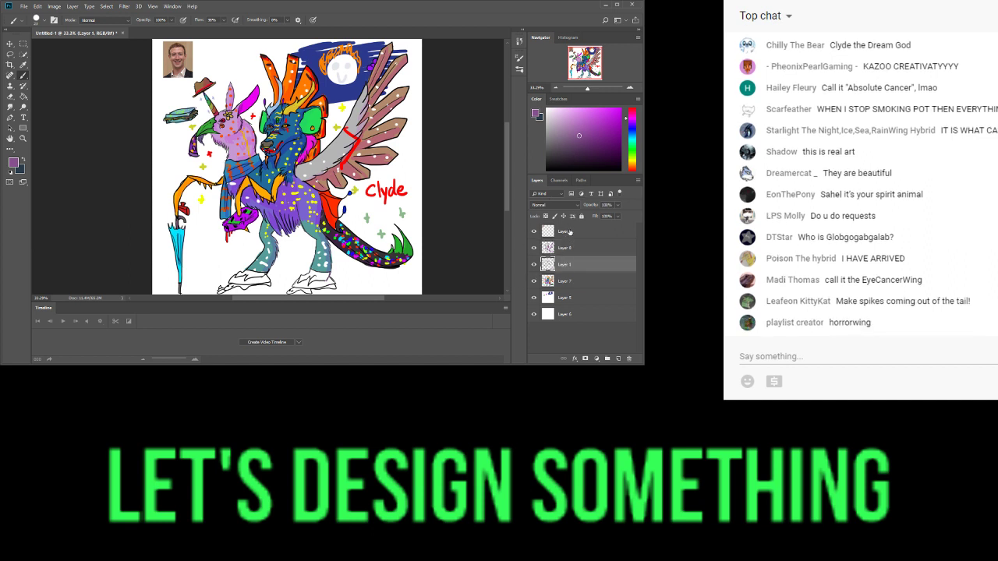
pyautogui.click(546, 167)
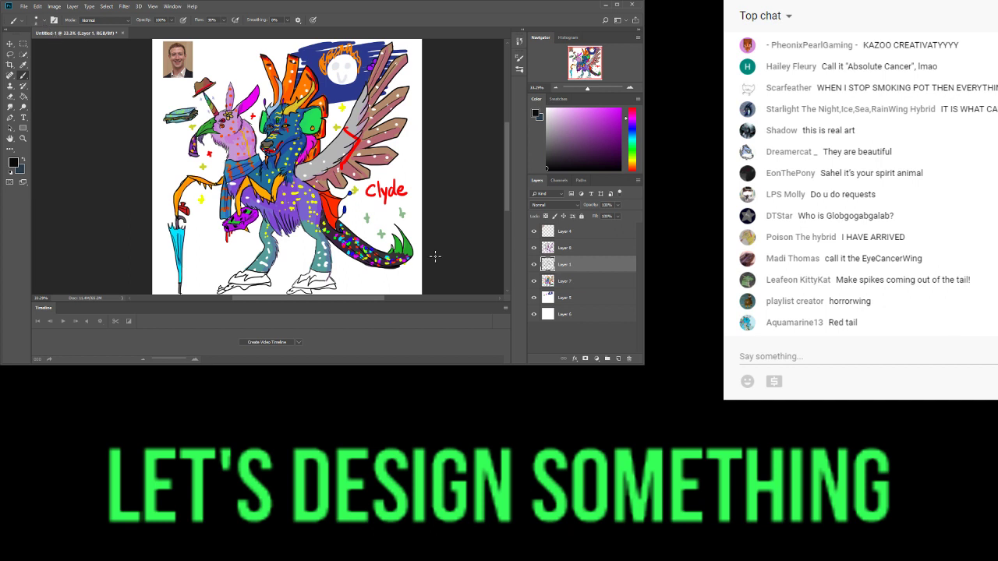
pyautogui.moveTo(364, 230); pyautogui.dragTo(372, 230)
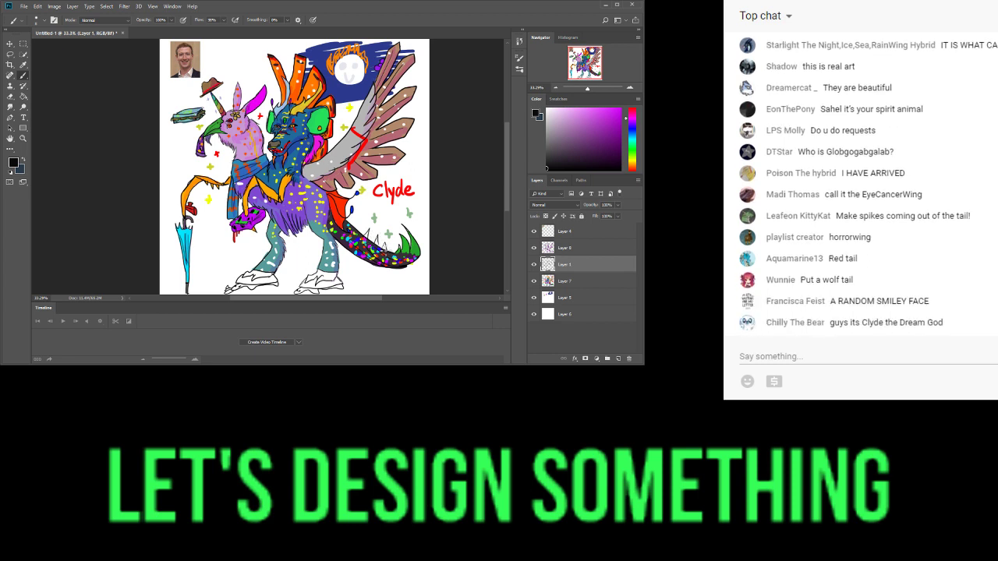
# - Paint the tail spikes on Layer 7 with purple bases and dark red upper parts
pyautogui.click(574, 277)
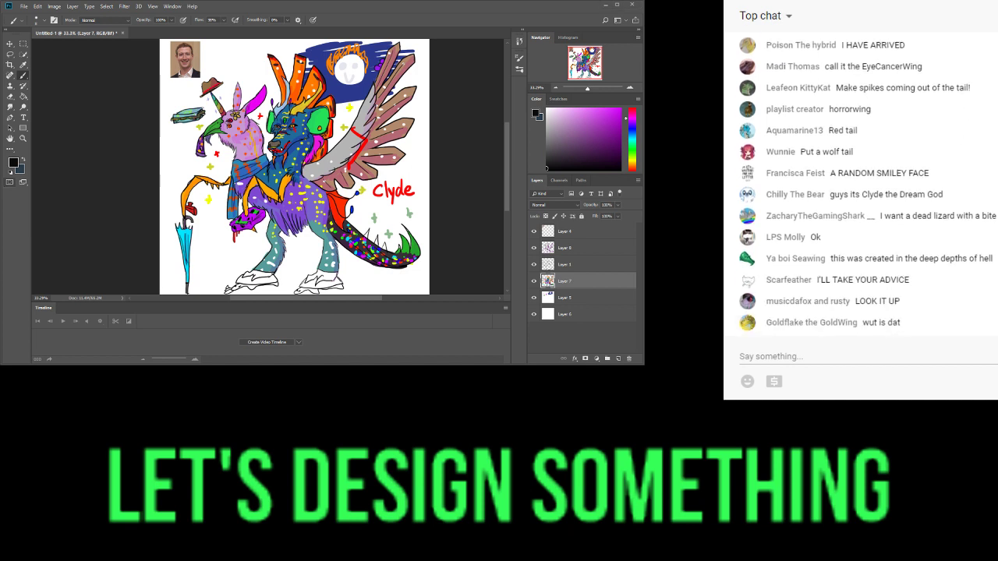
pyautogui.click(608, 127)
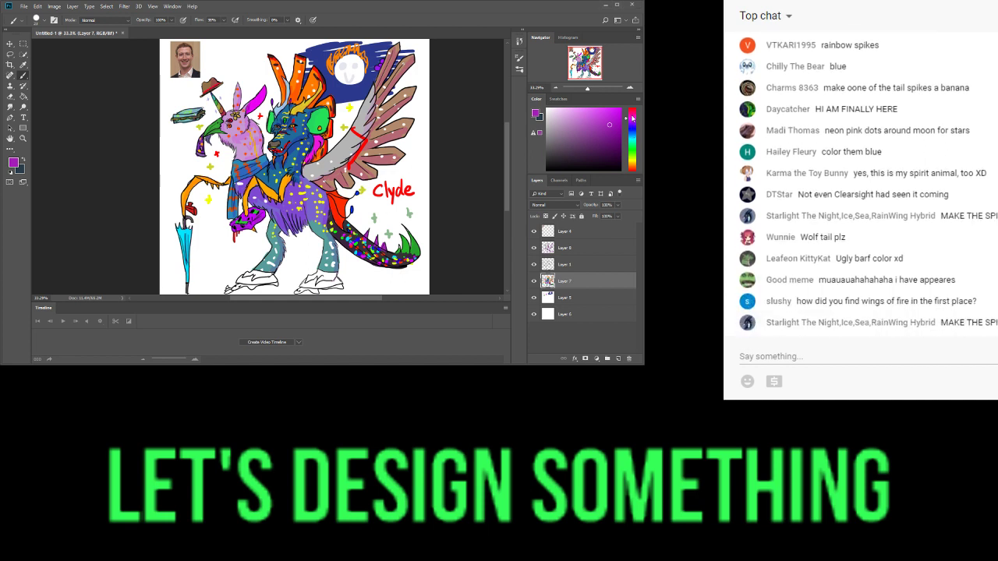
pyautogui.moveTo(634, 120); pyautogui.dragTo(633, 170)
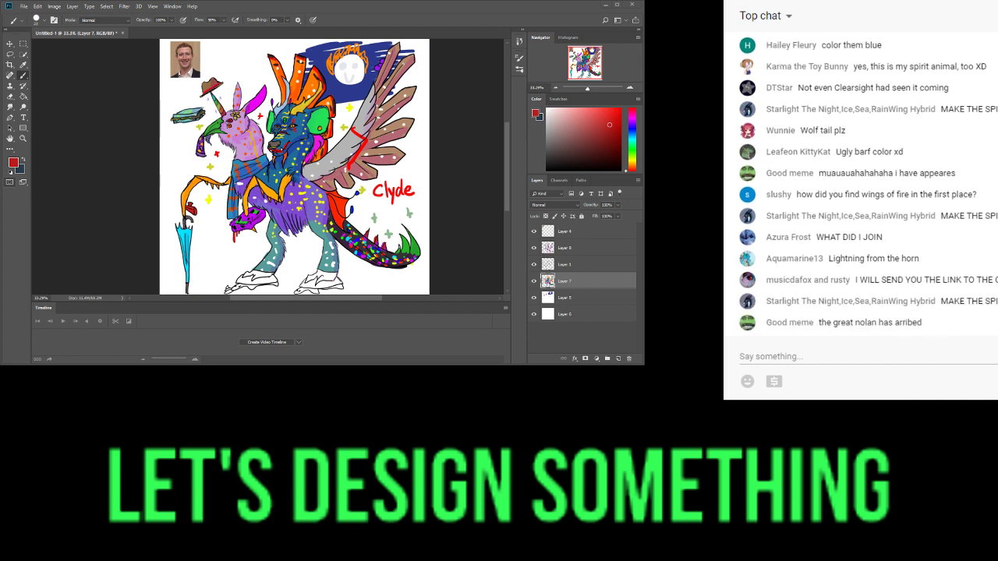
# - Choose a bright red and brush highlights onto the tips and edges of the three tail spikes
pyautogui.click(631, 102)
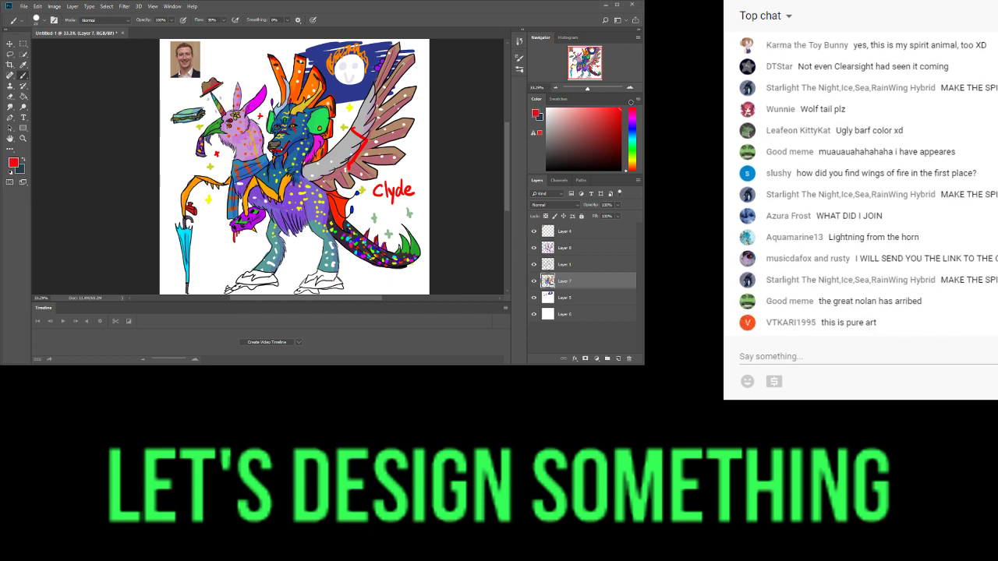
pyautogui.click(601, 89)
pyautogui.moveTo(599, 74); pyautogui.dragTo(591, 81)
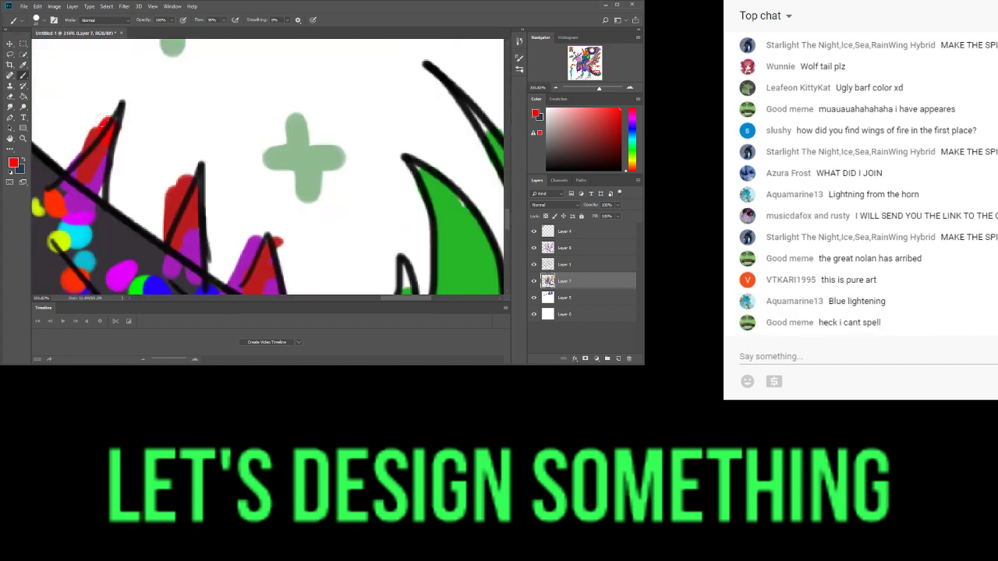
pyautogui.moveTo(249, 233); pyautogui.dragTo(277, 254)
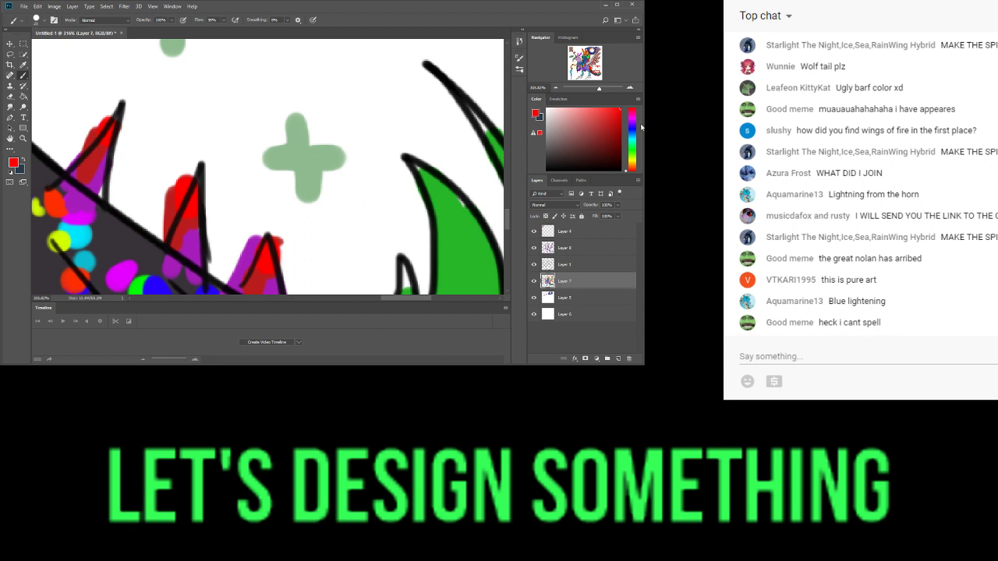
# - Choose black and draw the outline of a dead lizard with a crossed-out eye between the umbrella and the front foot on Layer 1
pyautogui.moveTo(599, 87); pyautogui.dragTo(583, 92)
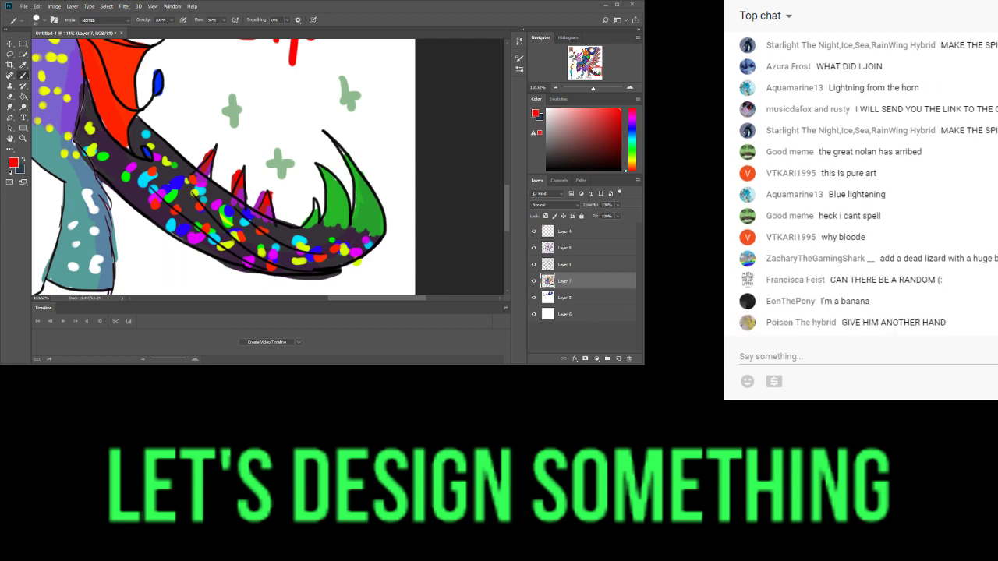
pyautogui.moveTo(593, 89); pyautogui.dragTo(587, 89)
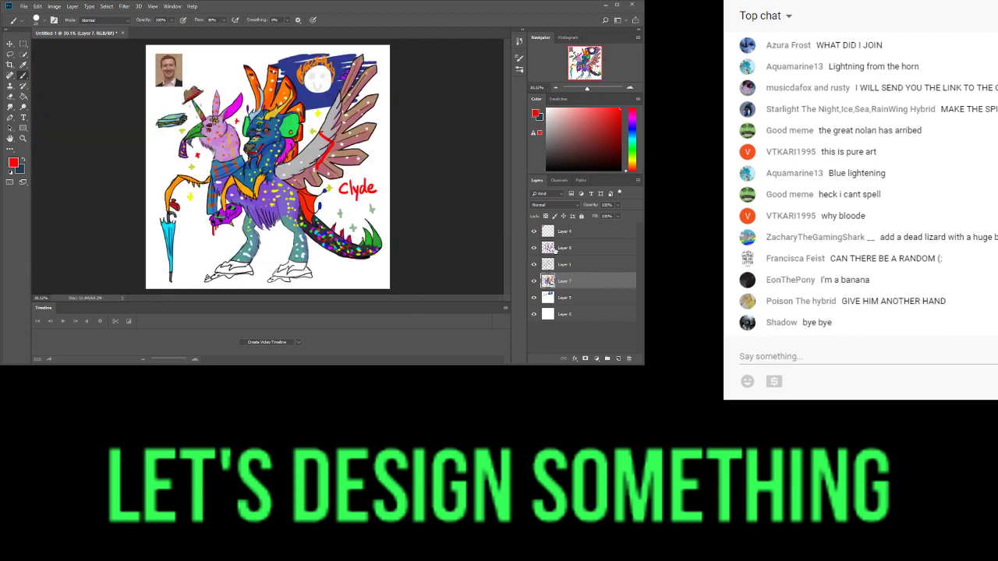
pyautogui.click(570, 261)
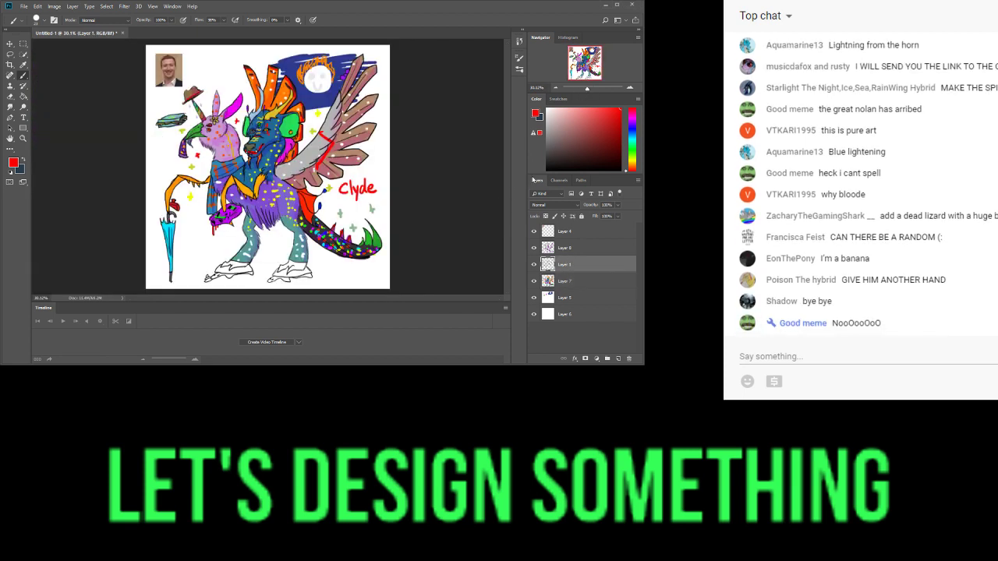
pyautogui.click(567, 150)
pyautogui.moveTo(549, 164)
pyautogui.mouseDown()
pyautogui.moveTo(551, 154)
pyautogui.moveTo(549, 167)
pyautogui.mouseUp()
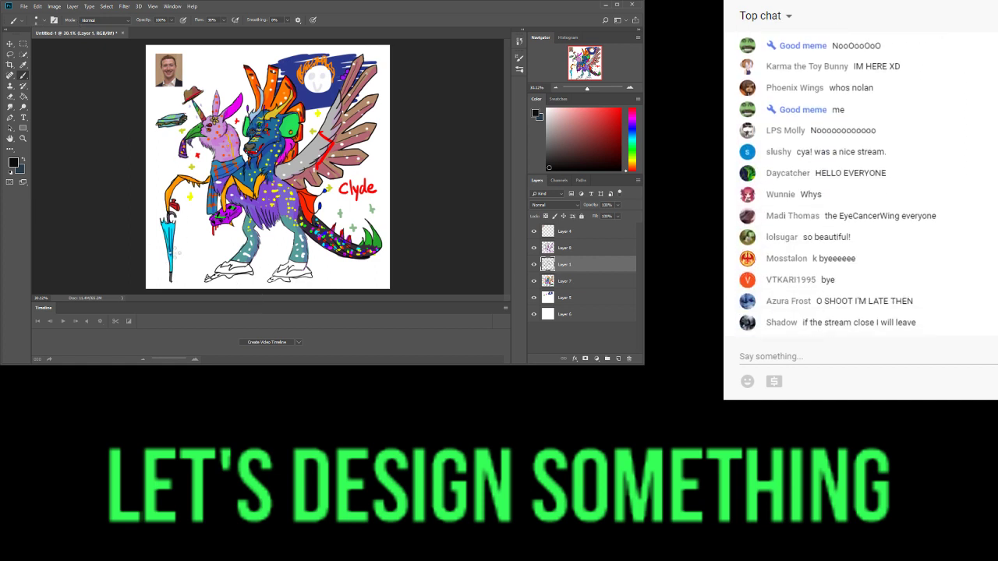
pyautogui.moveTo(193, 262)
pyautogui.mouseDown()
pyautogui.moveTo(185, 266)
pyautogui.moveTo(212, 265)
pyautogui.moveTo(204, 259)
pyautogui.moveTo(230, 250)
pyautogui.moveTo(211, 266)
pyautogui.mouseUp()
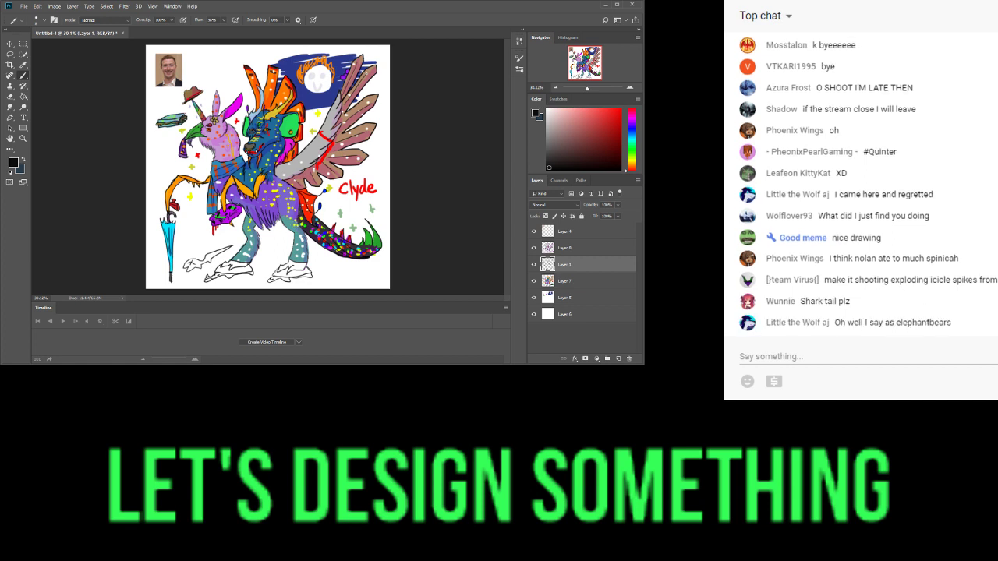
# - Add a new layer above Layer 4 and handwrite "Stream 5/6/18" in black beside the portrait photo
pyautogui.click(576, 232)
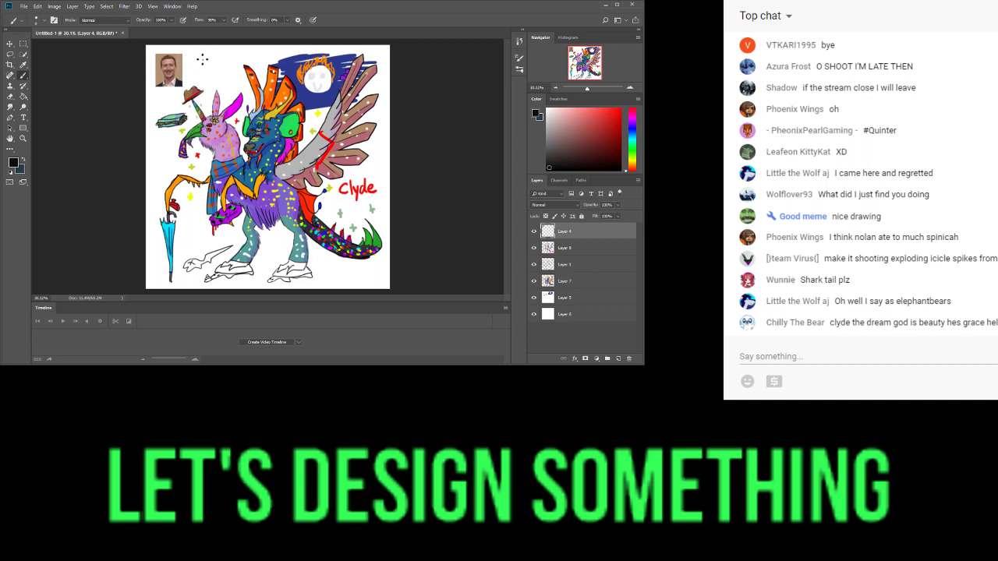
pyautogui.click(618, 359)
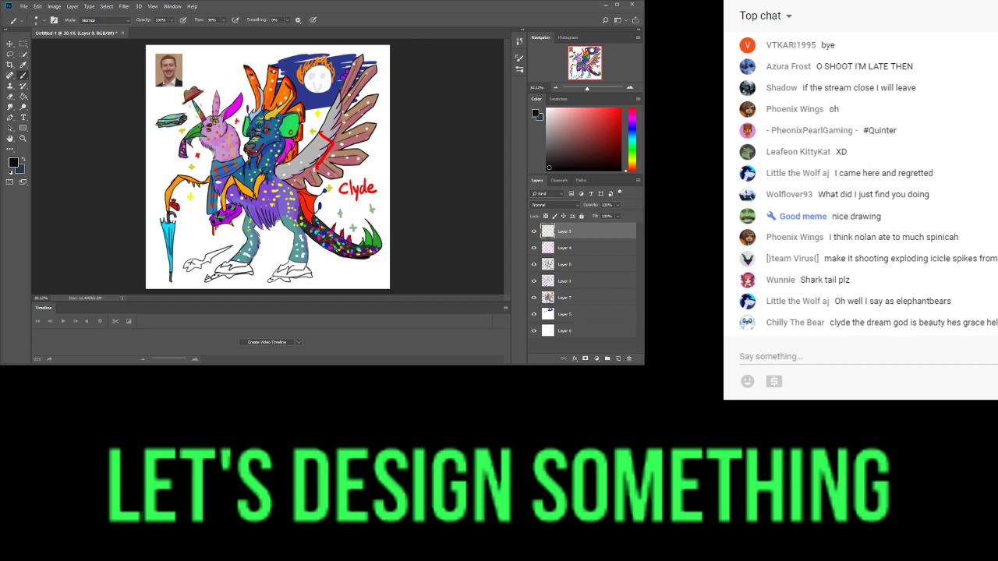
pyautogui.moveTo(202, 53); pyautogui.dragTo(196, 60)
pyautogui.moveTo(205, 52)
pyautogui.mouseDown()
pyautogui.moveTo(218, 62)
pyautogui.moveTo(211, 56)
pyautogui.mouseUp()
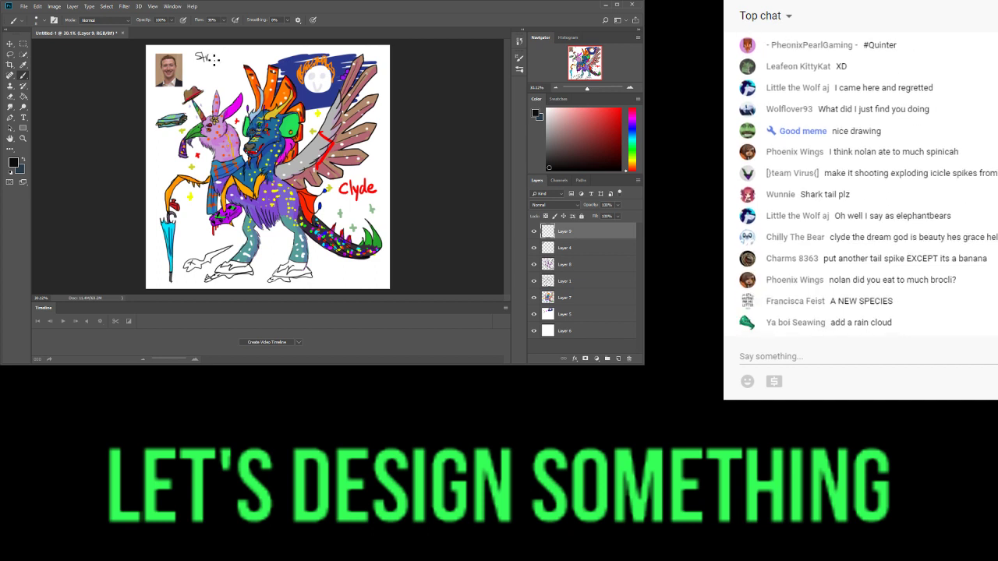
pyautogui.hotkey('ctrl', 'z')
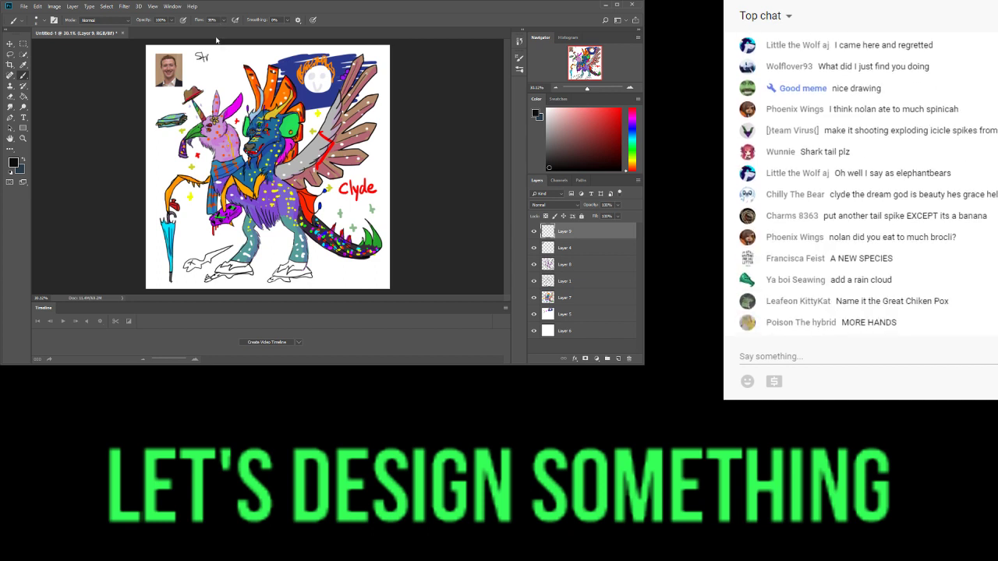
pyautogui.moveTo(212, 54)
pyautogui.mouseDown()
pyautogui.moveTo(234, 61)
pyautogui.moveTo(209, 80)
pyautogui.moveTo(234, 67)
pyautogui.mouseUp()
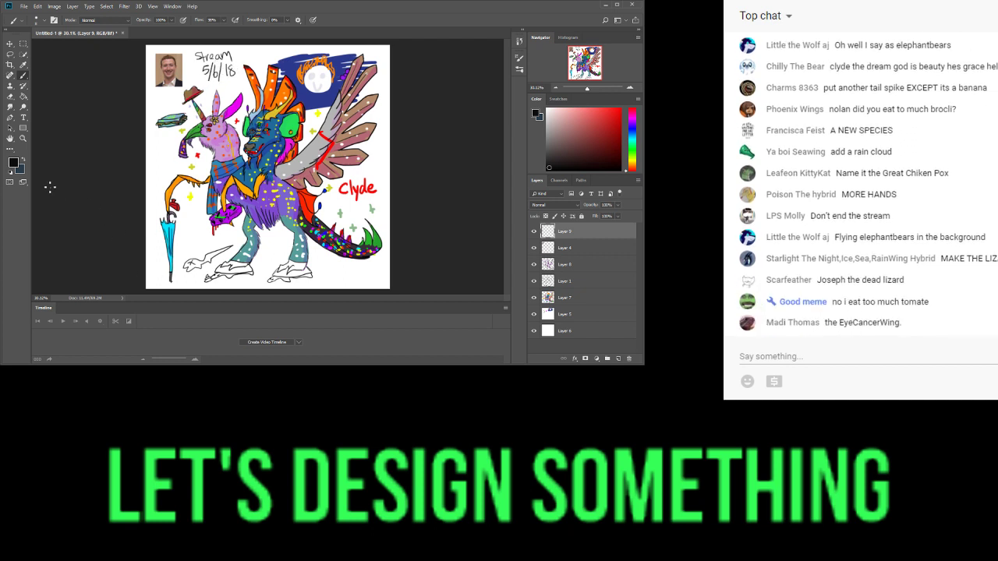